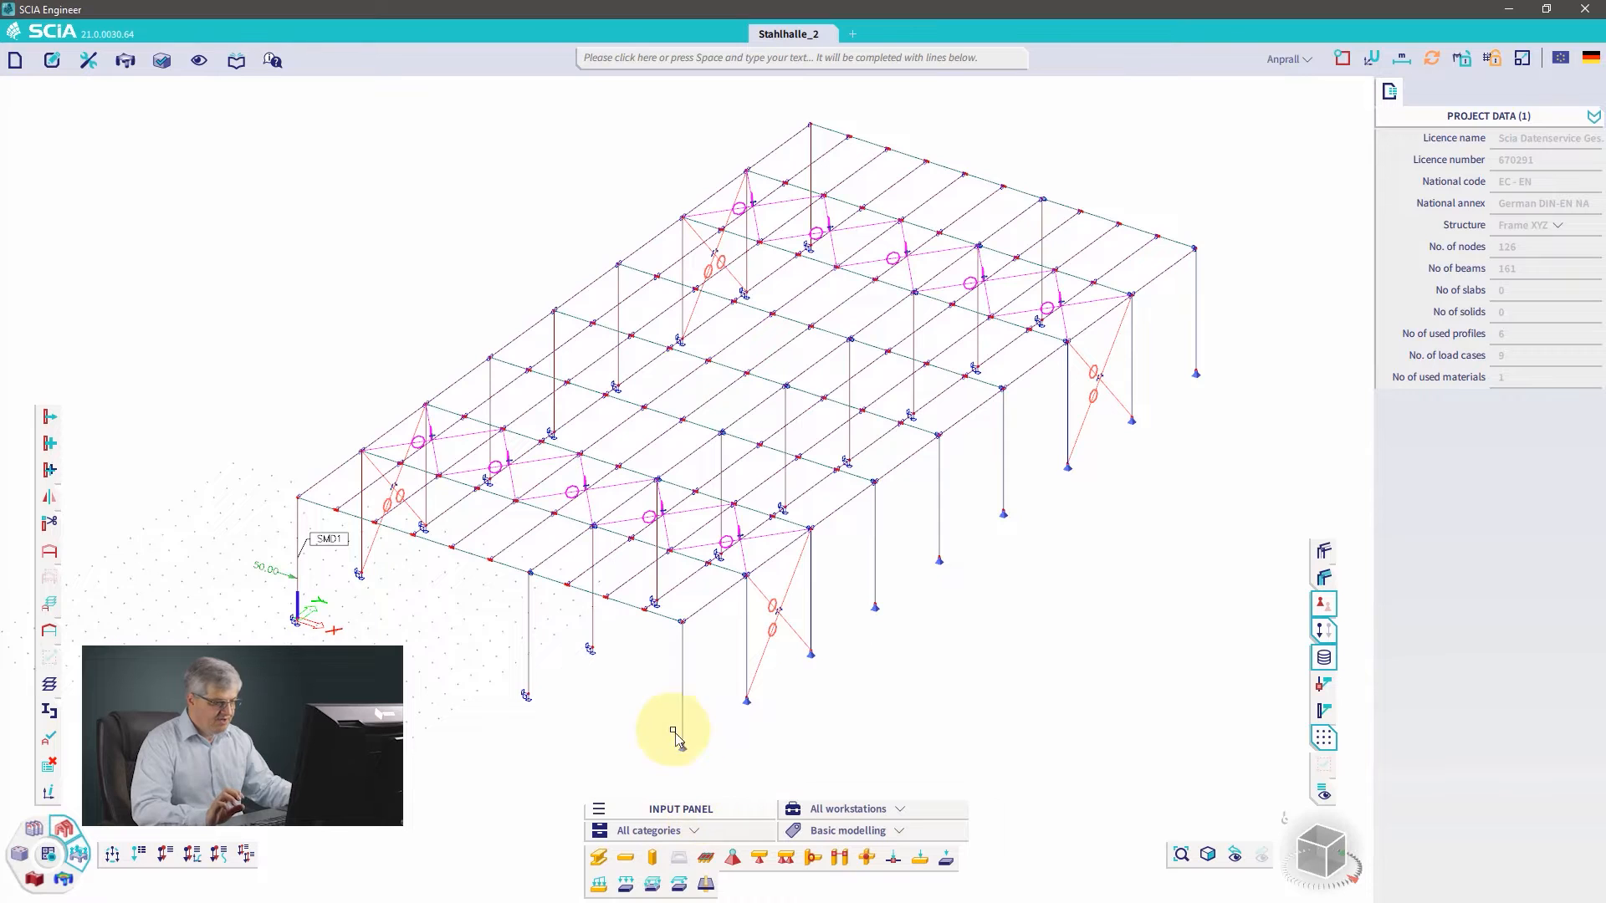
Step: Undock the Input Panel into the model view and dock it again in its original bottom zone
middle_click_drag(650, 691, 655, 696)
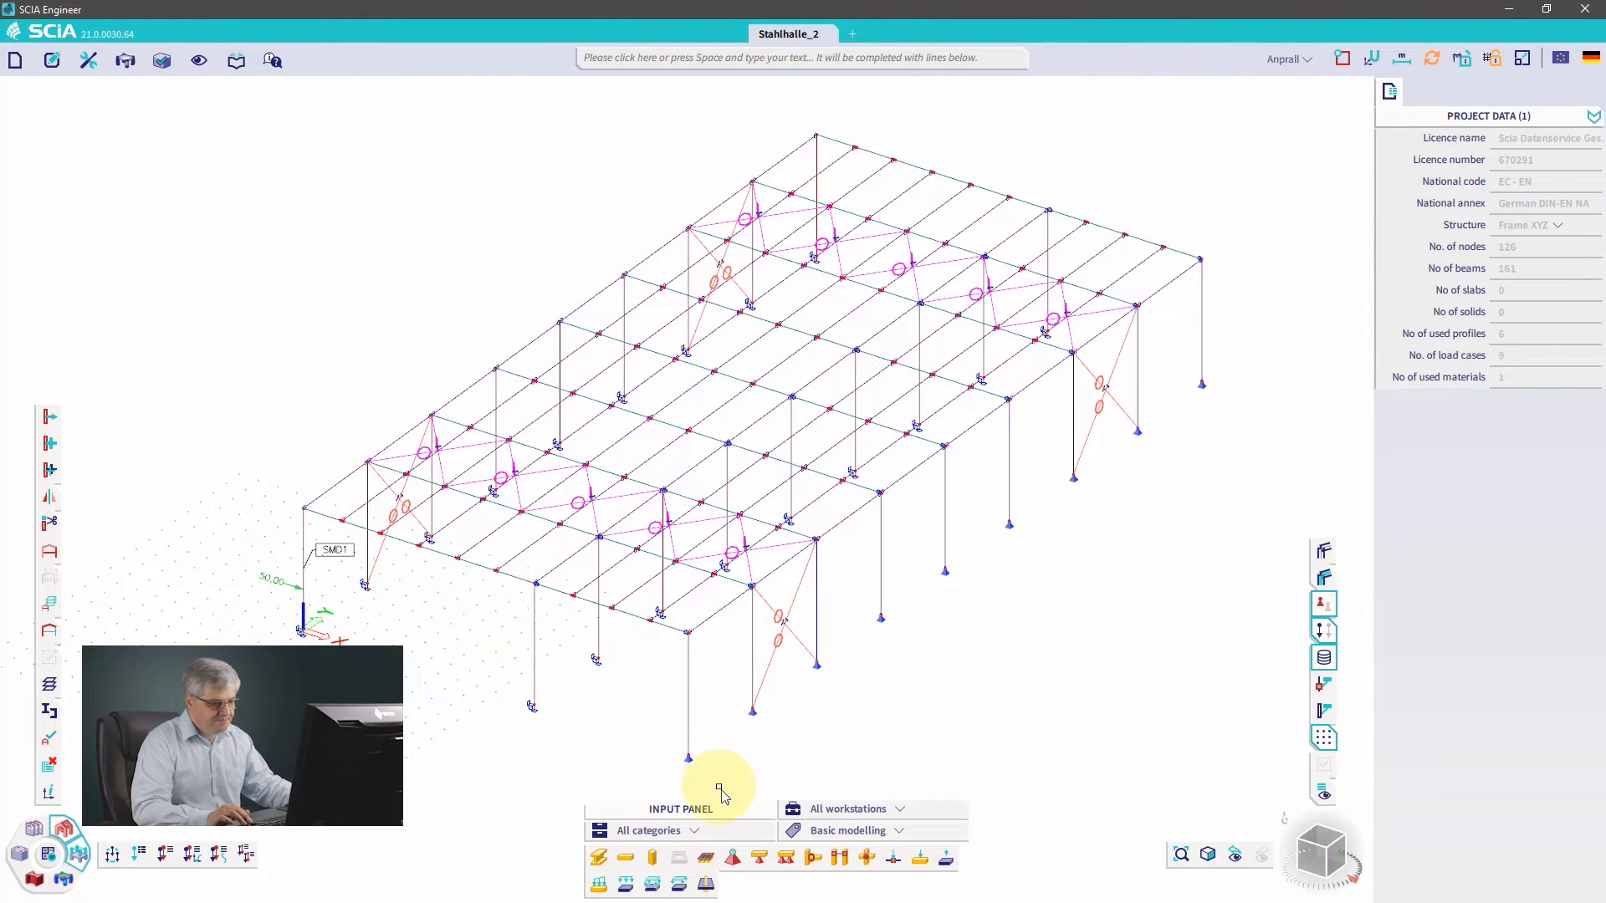
left_click_drag(717, 815, 719, 681)
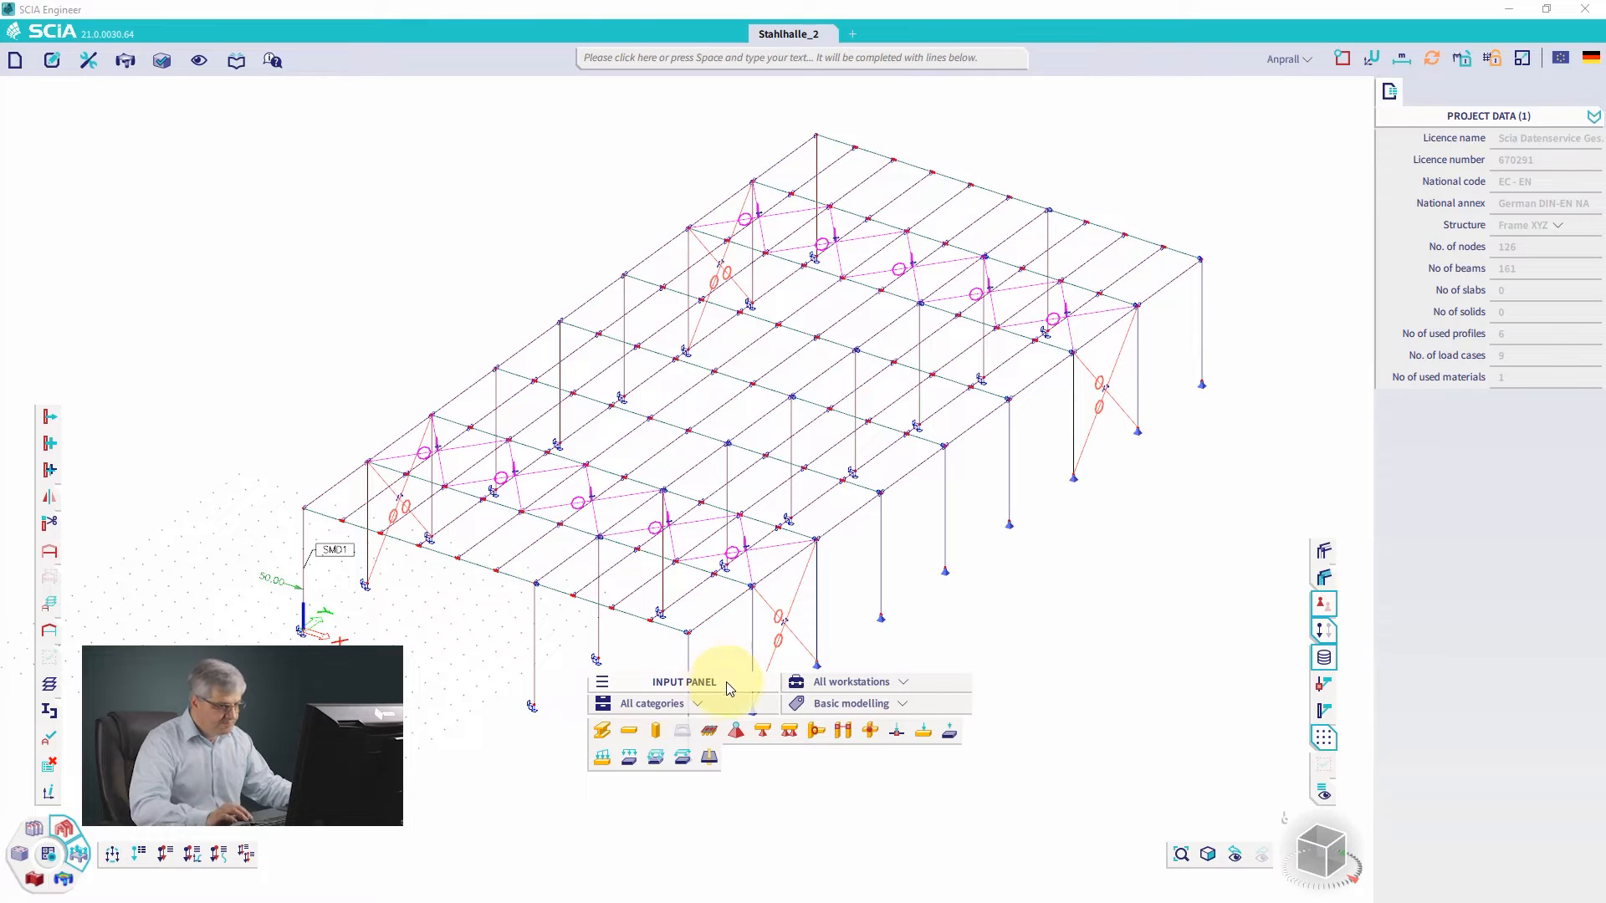
left_click_drag(724, 689, 716, 810)
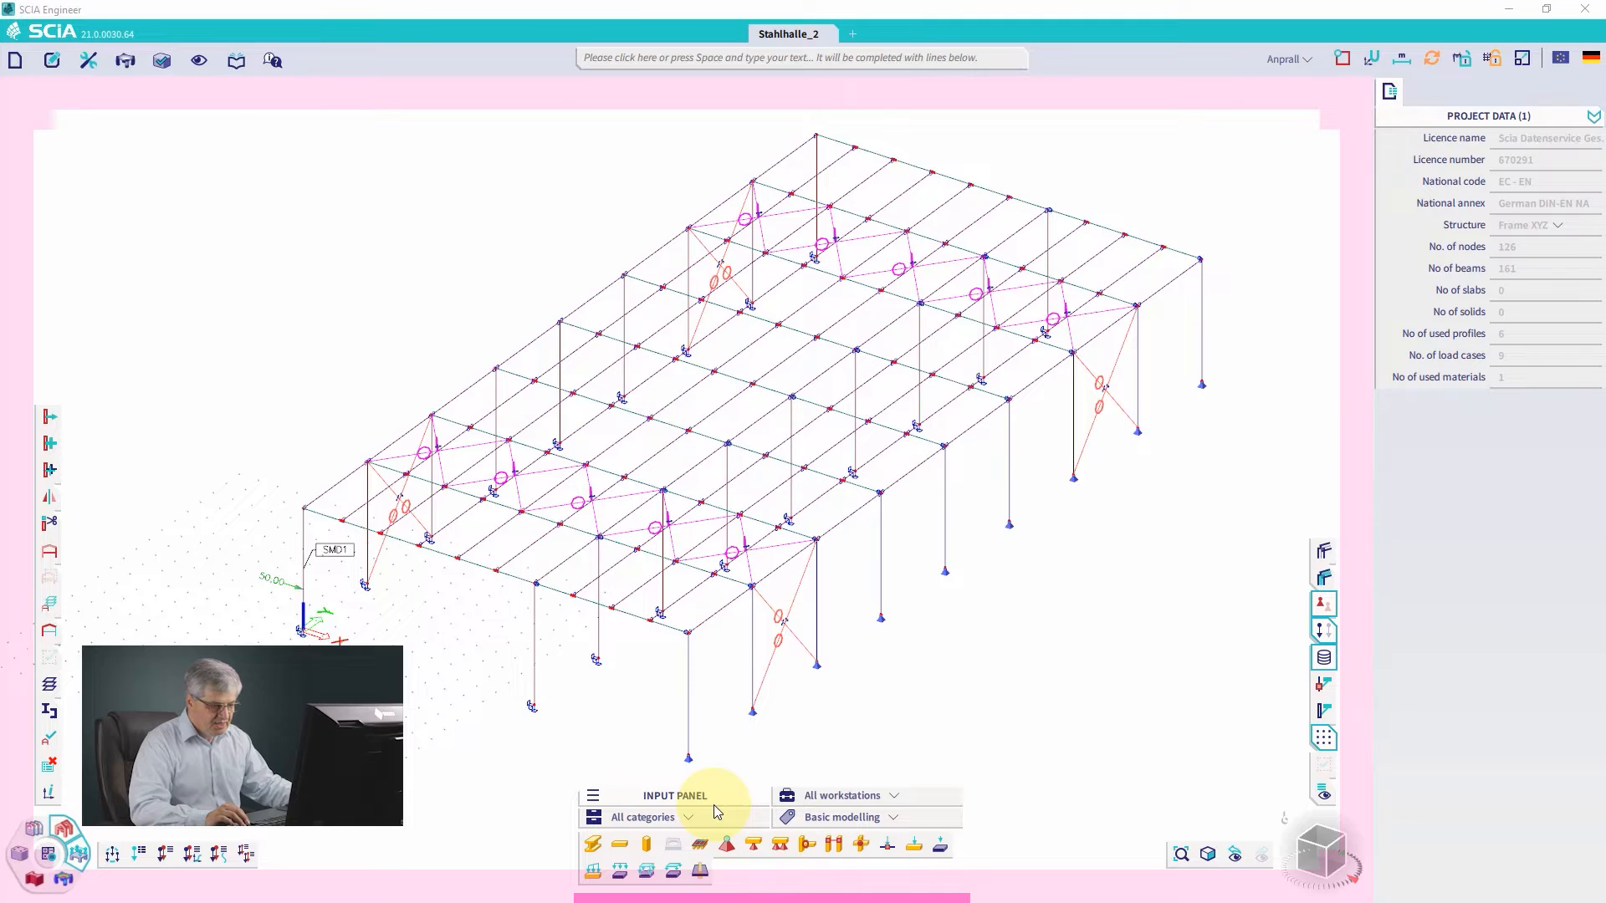
left_click_drag(715, 806, 716, 804)
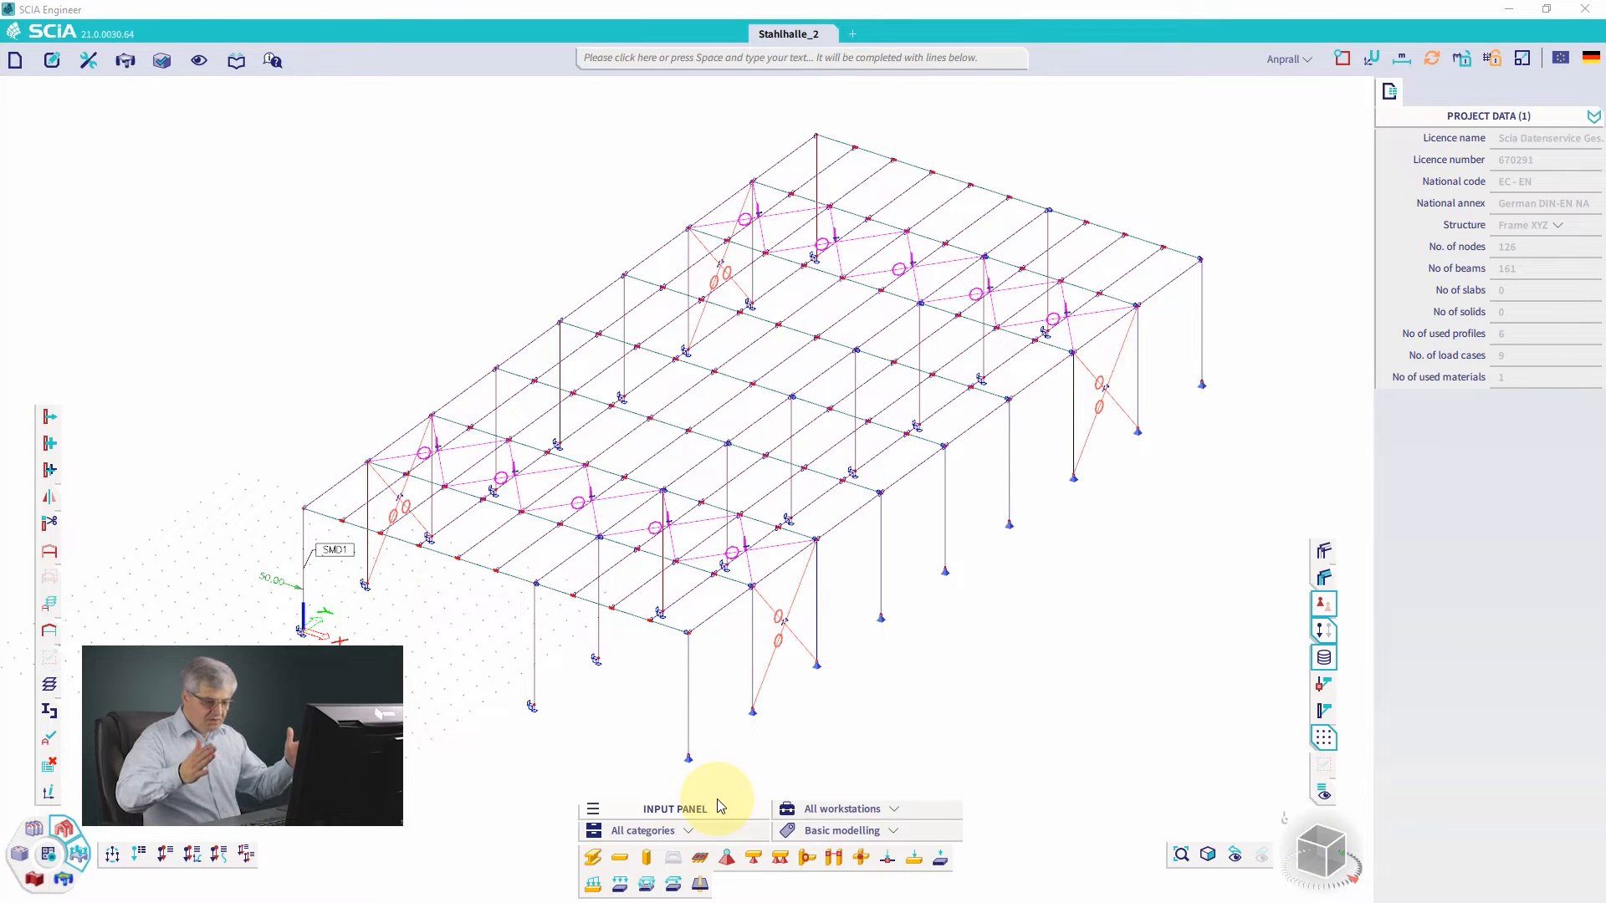
Step: Widen the Input Panel and dock it across the full width of the workspace's bottom edge
left_click(977, 872)
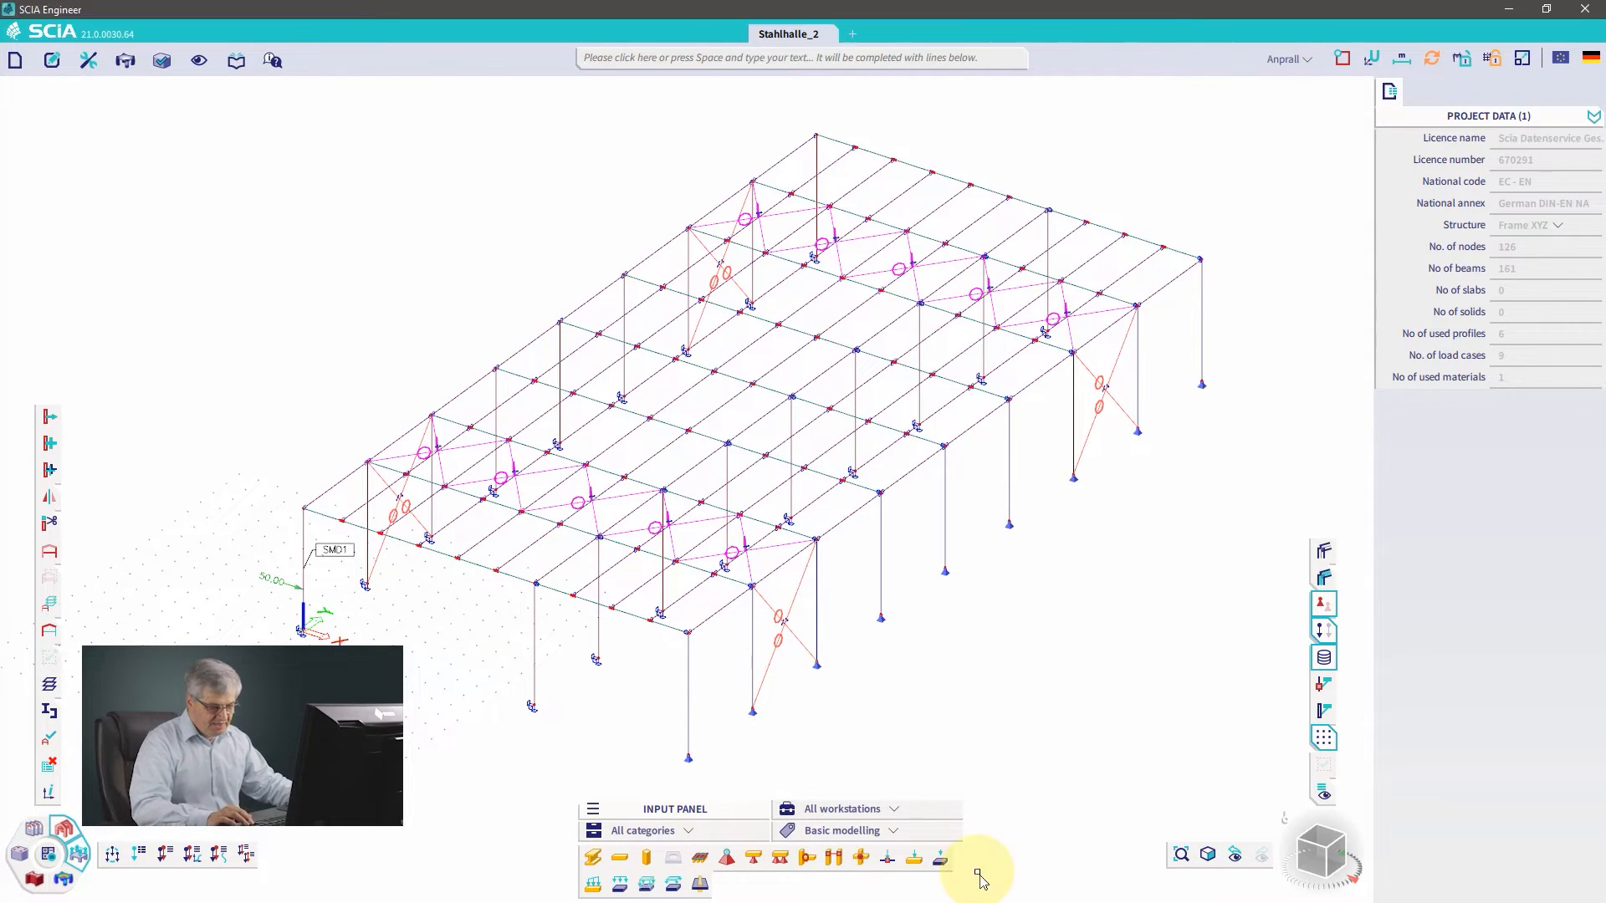
left_click_drag(964, 845, 1022, 842)
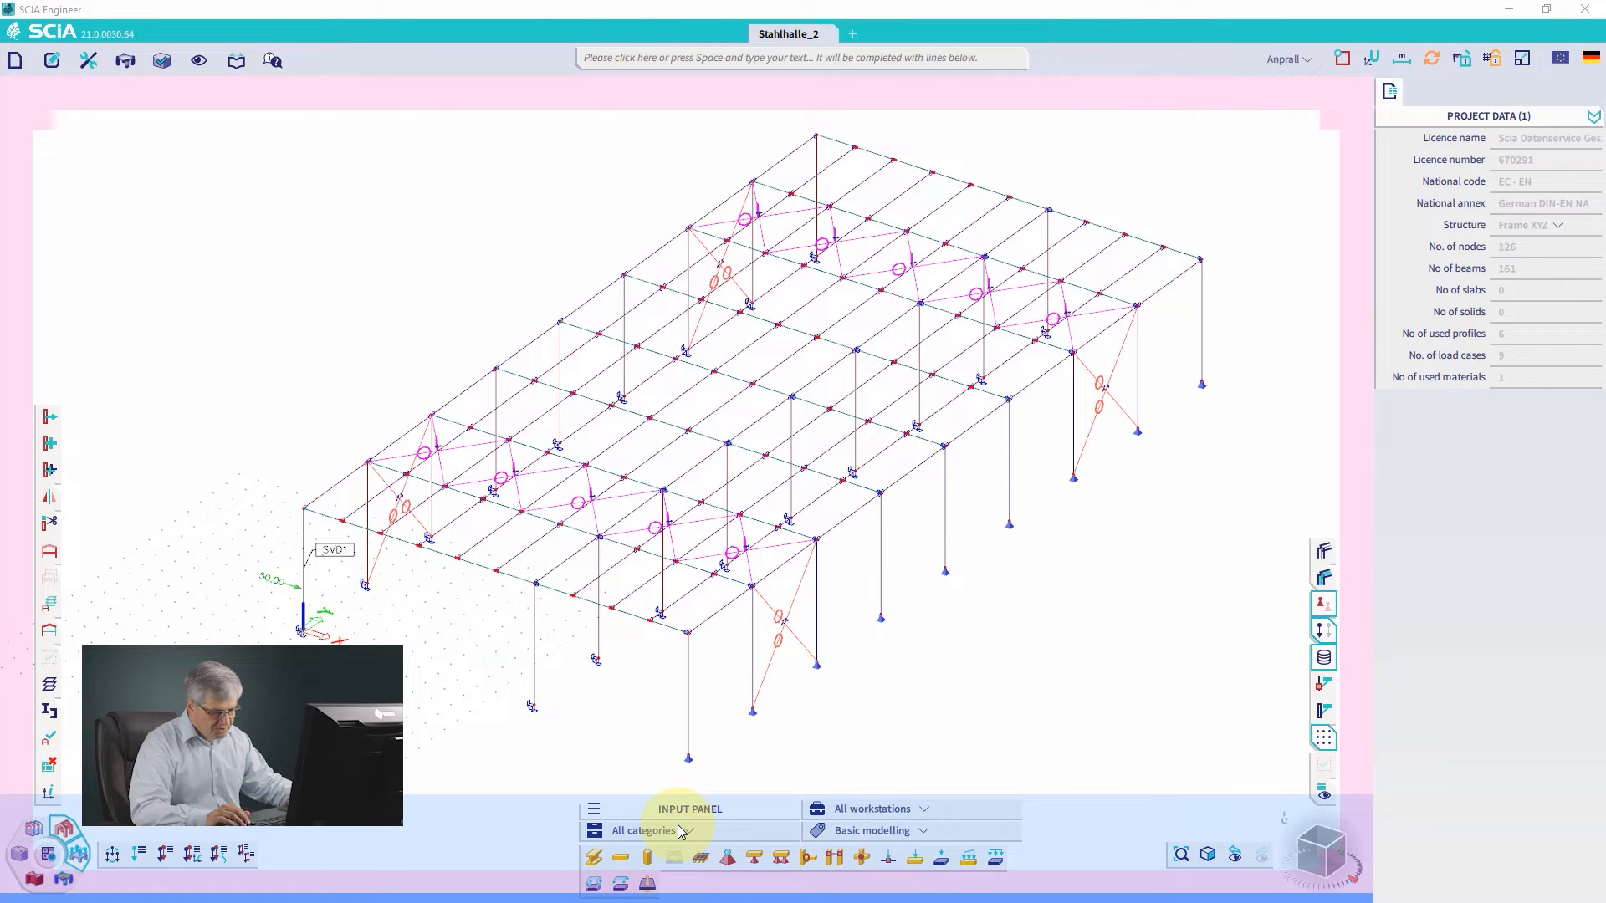
left_click_drag(678, 824, 679, 826)
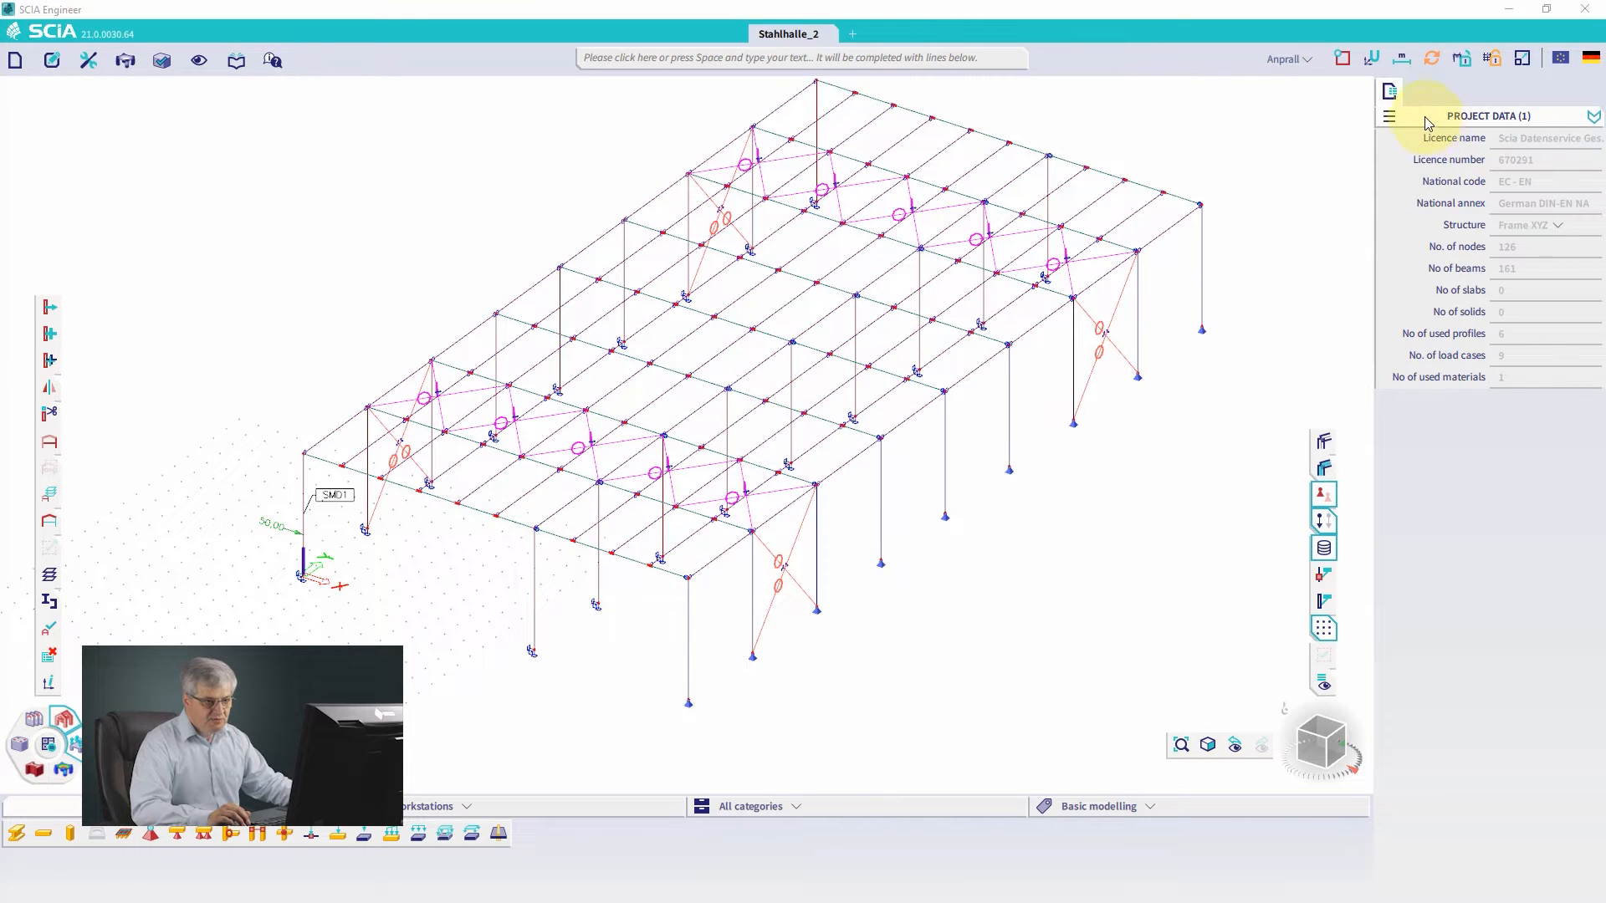
Step: Move the Project Data panel to the left edge of the workspace and dock it back on the right edge
left_click_drag(1428, 123, 4, 489)
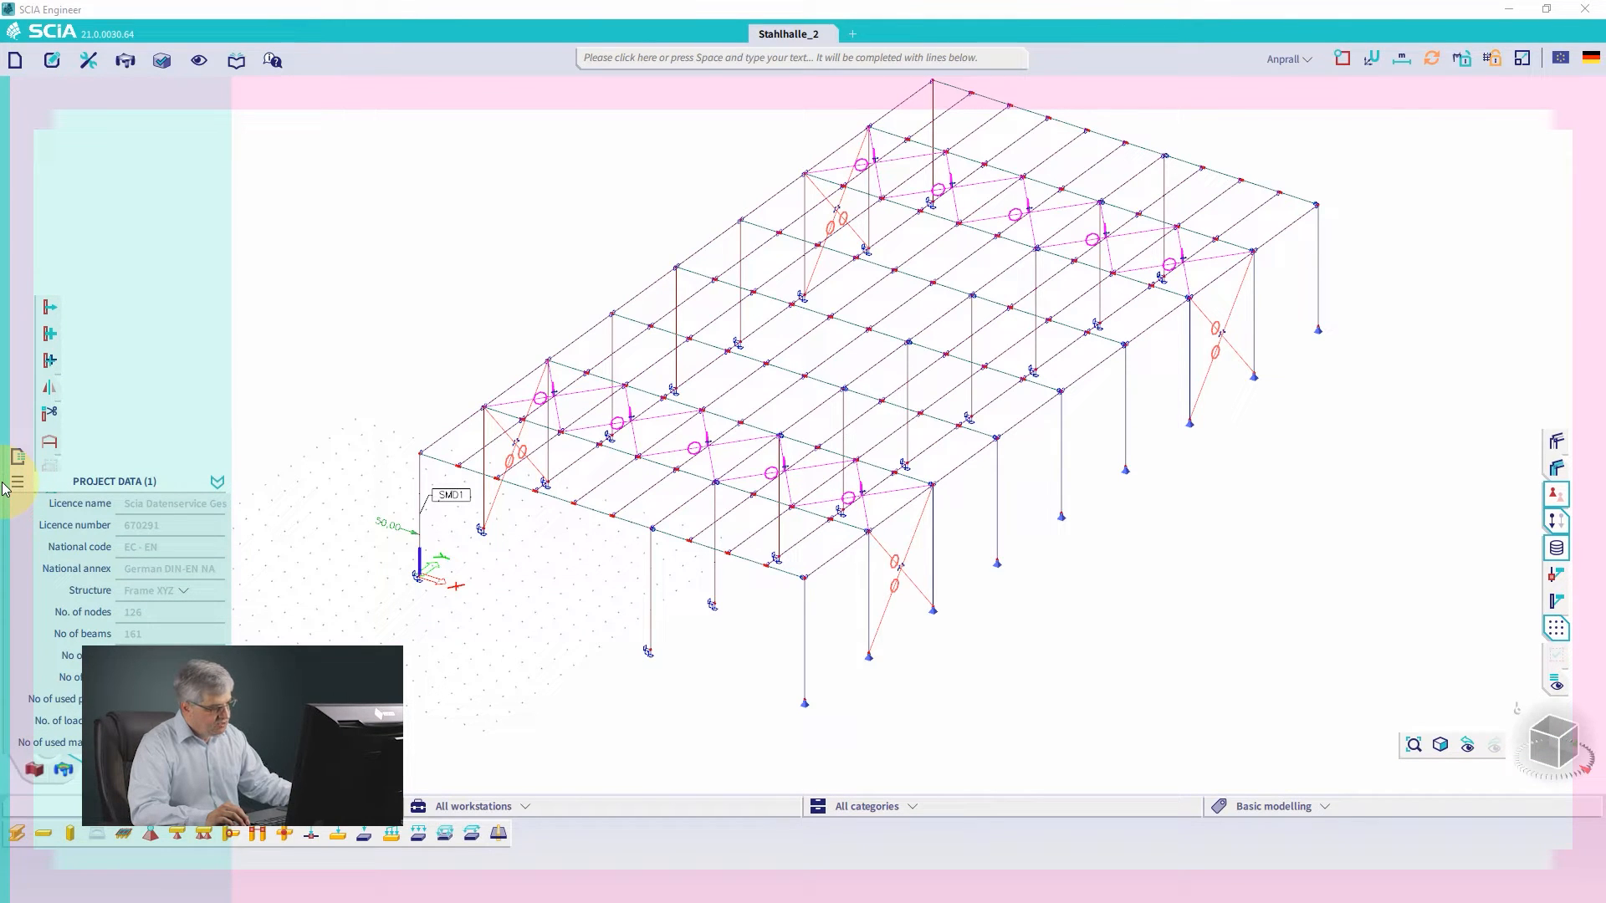
left_click_drag(2, 483, 1601, 349)
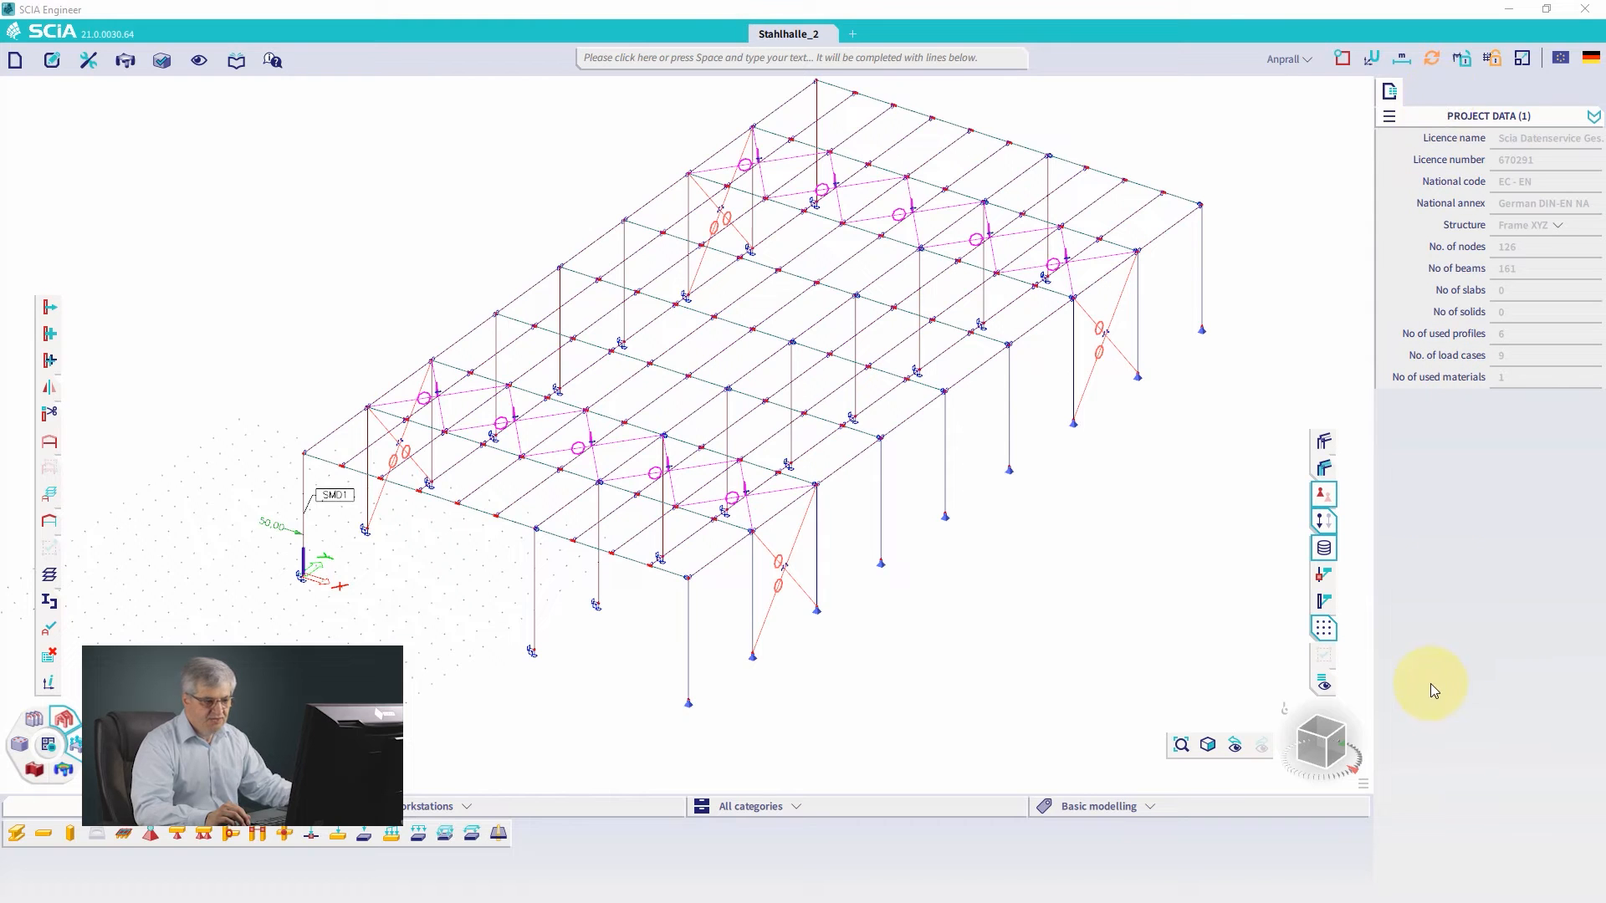
Step: Return the Input Panel from the full-width strip to a compact panel at the bottom centre of the model view
left_click(761, 690)
left_click_drag(154, 806, 692, 795)
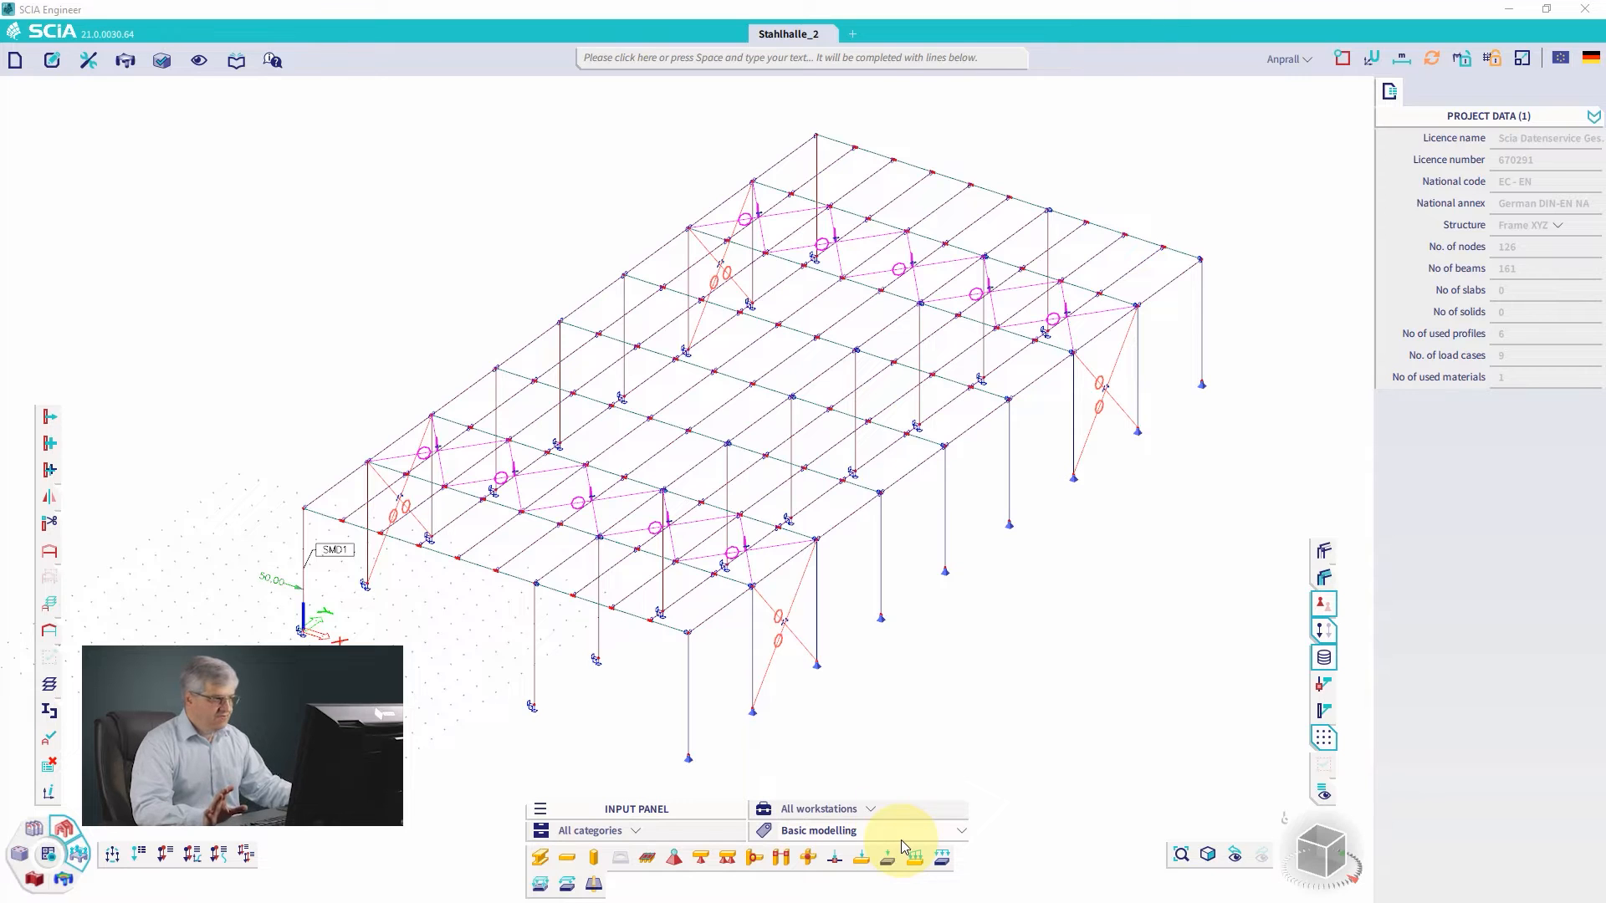
Step: Show the user configuration options for saving, loading and restoring the default interface layout
left_click(199, 60)
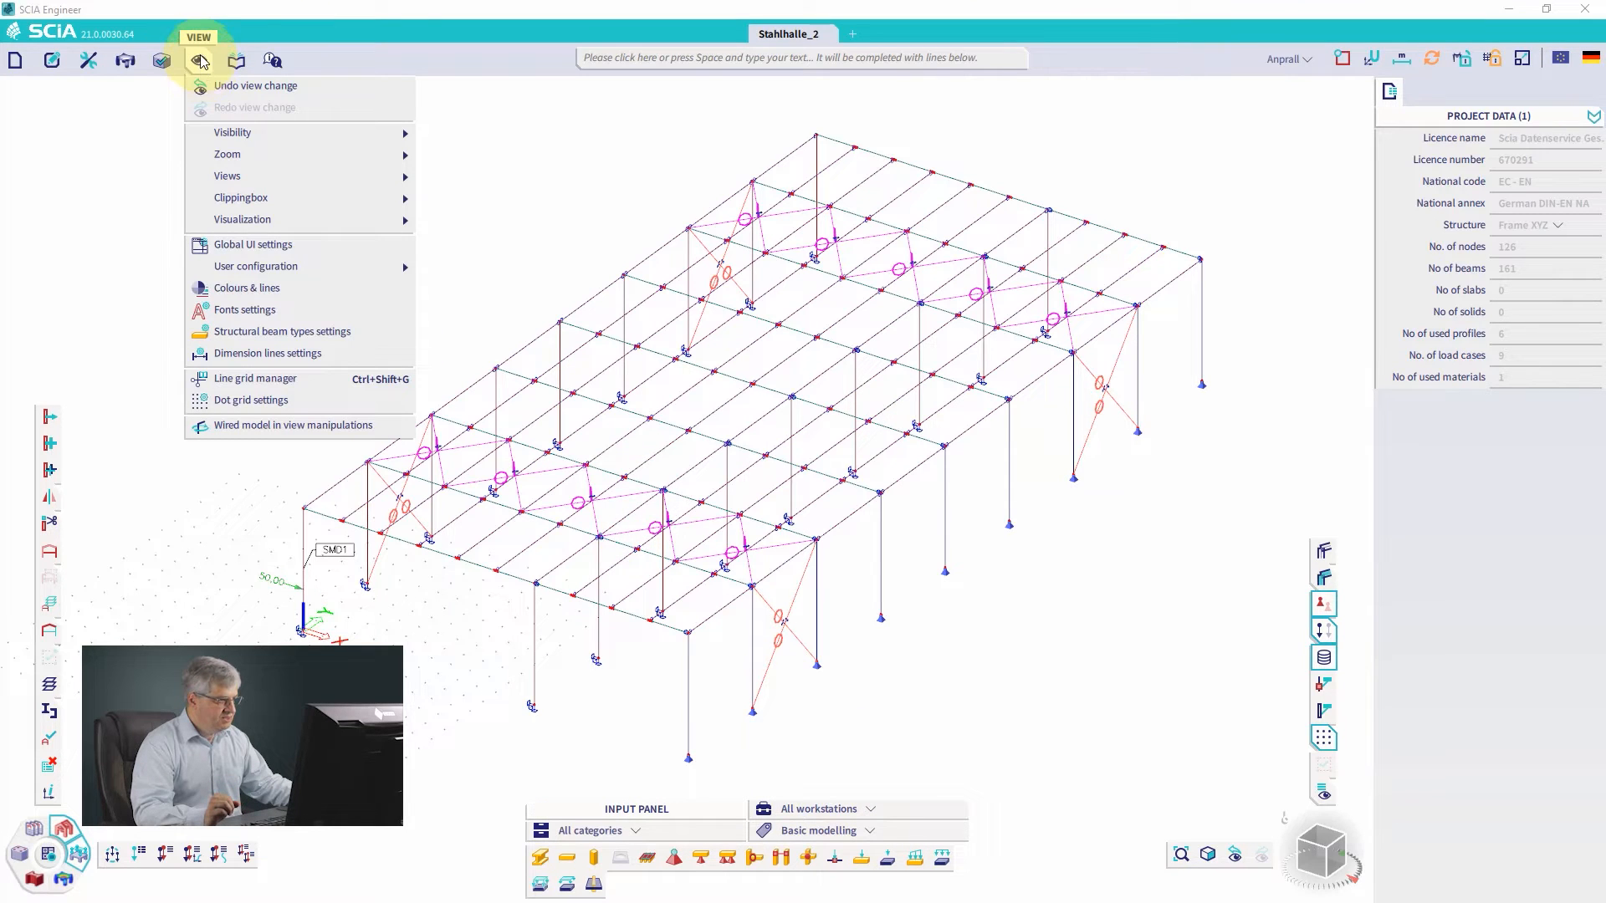
mouse_move(238, 271)
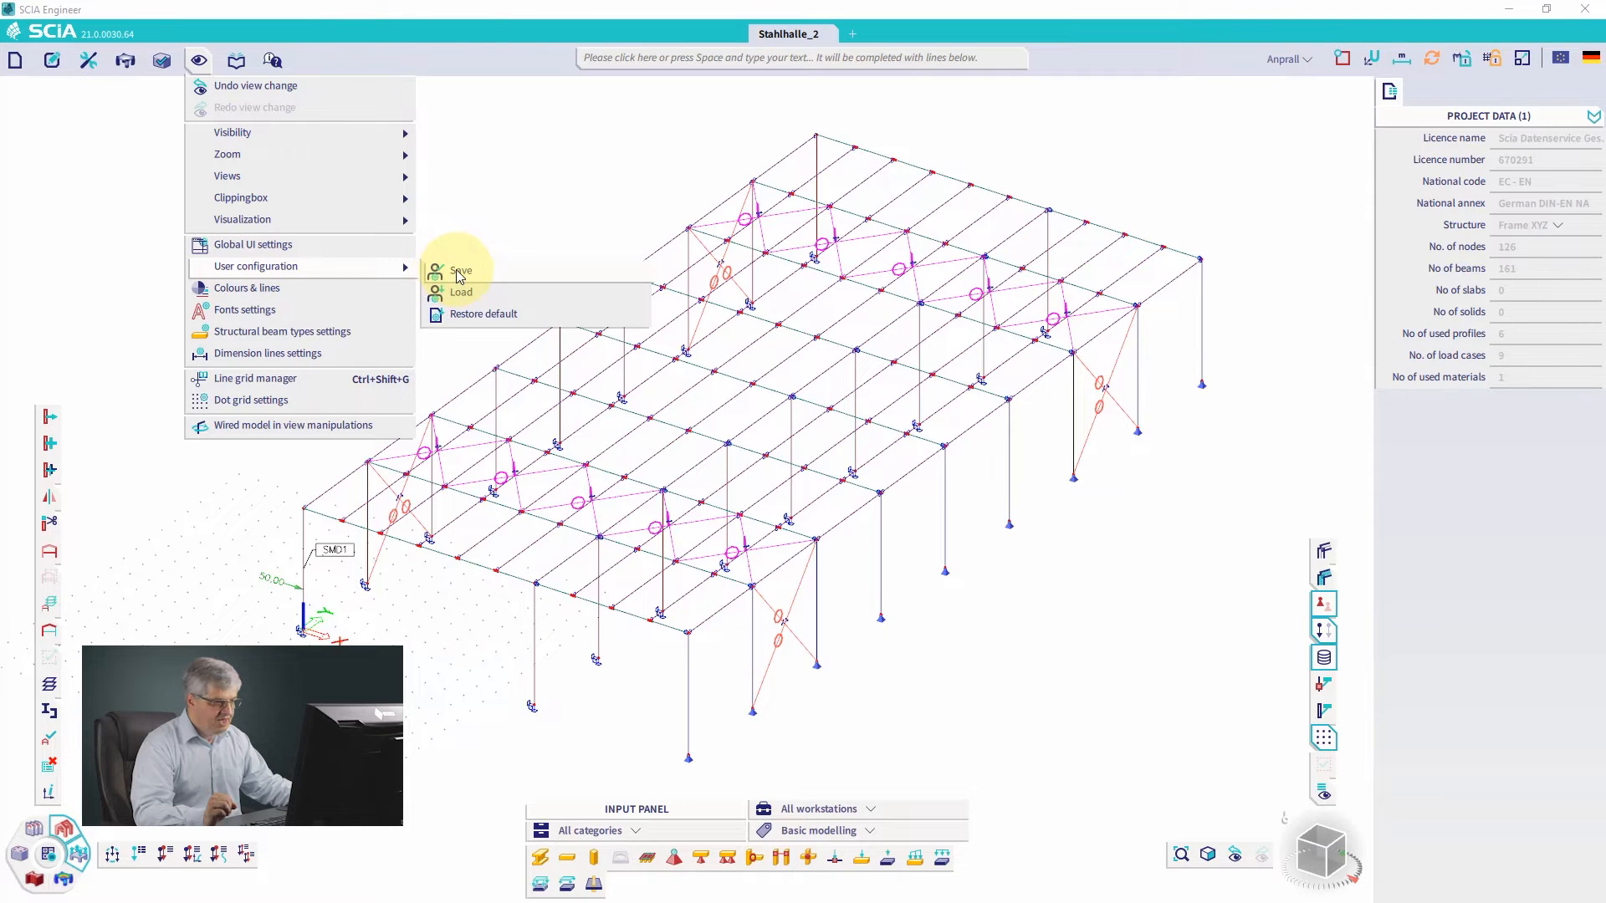
left_click(458, 321)
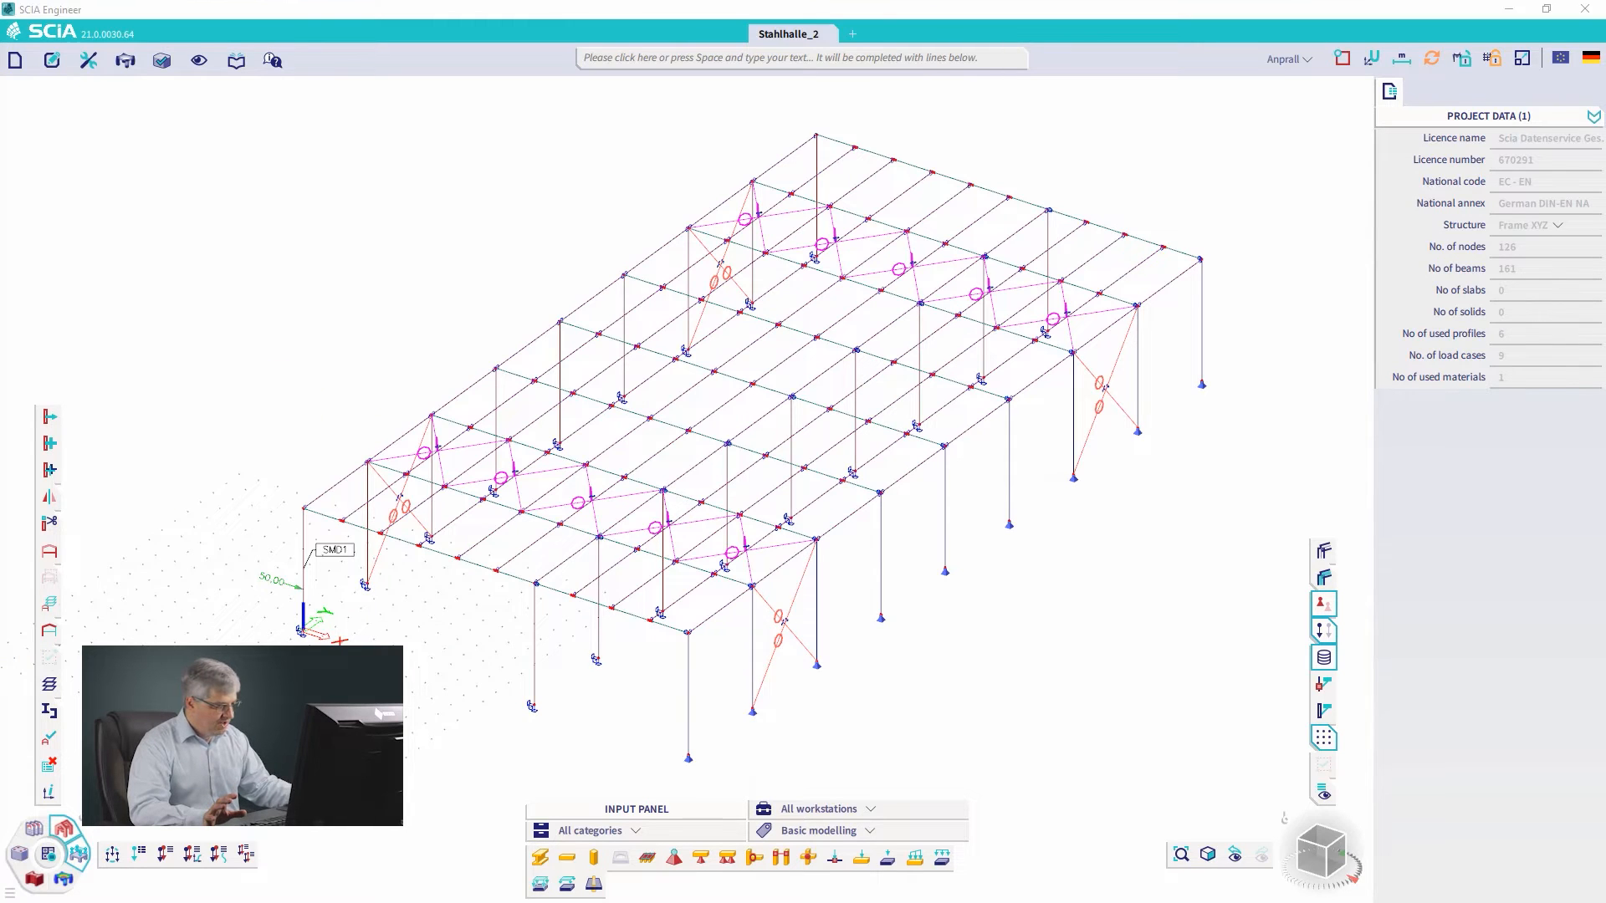
Step: Find the SCIA Engineer 21.0 Legacy entry among the programs installed in Windows, without launching it
left_click(37, 895)
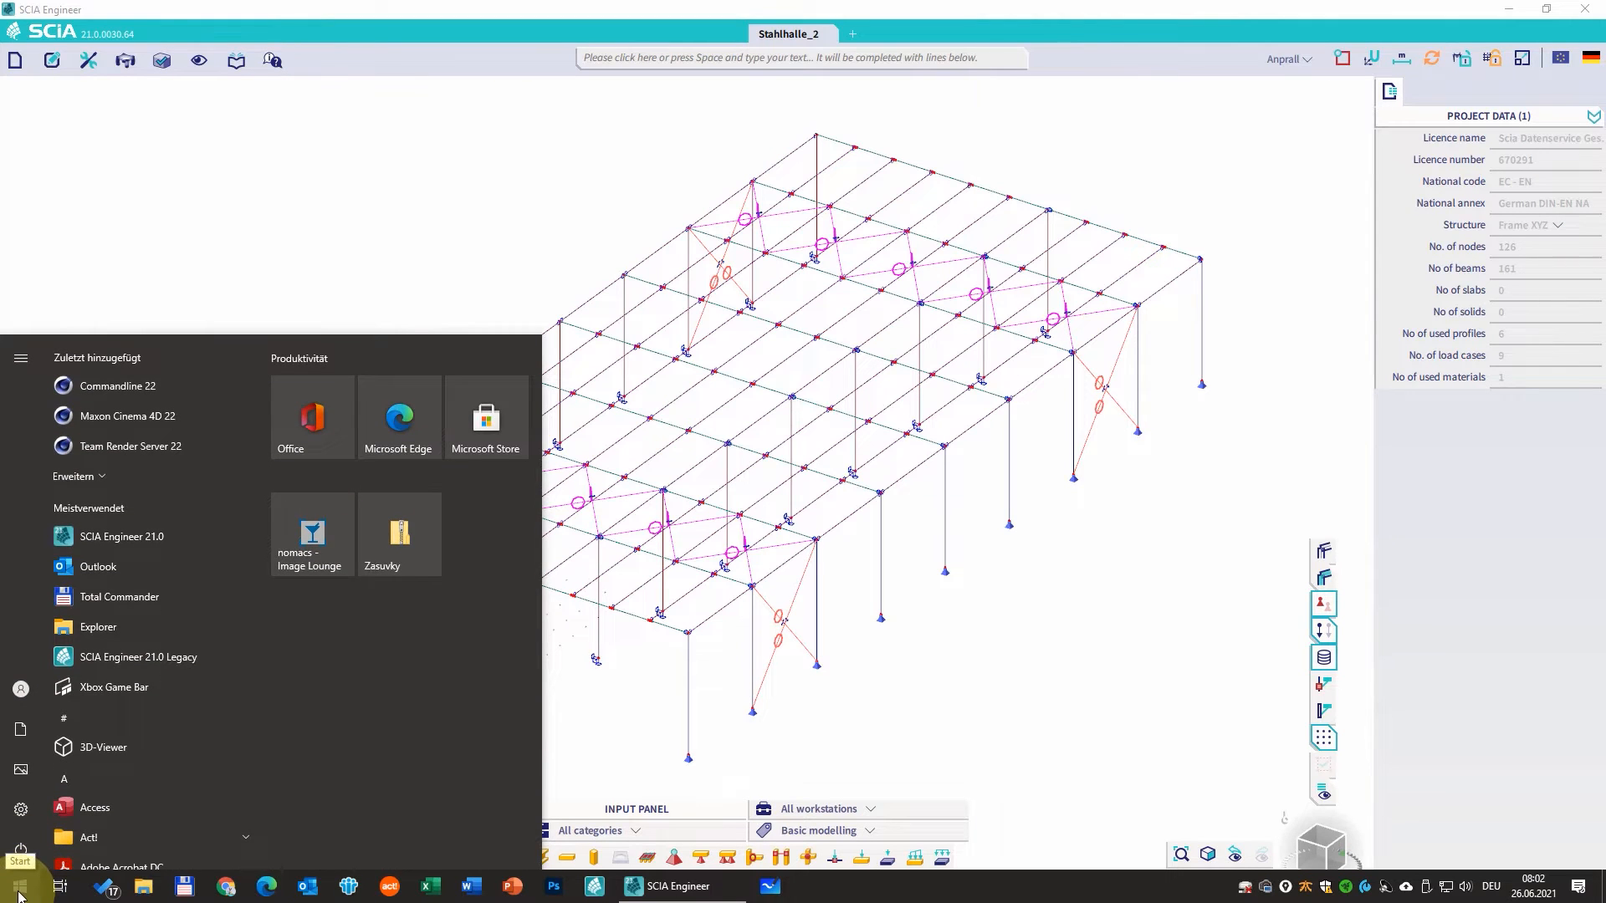
left_click(19, 893)
left_click(18, 894)
scroll(162, 620, "down", 10)
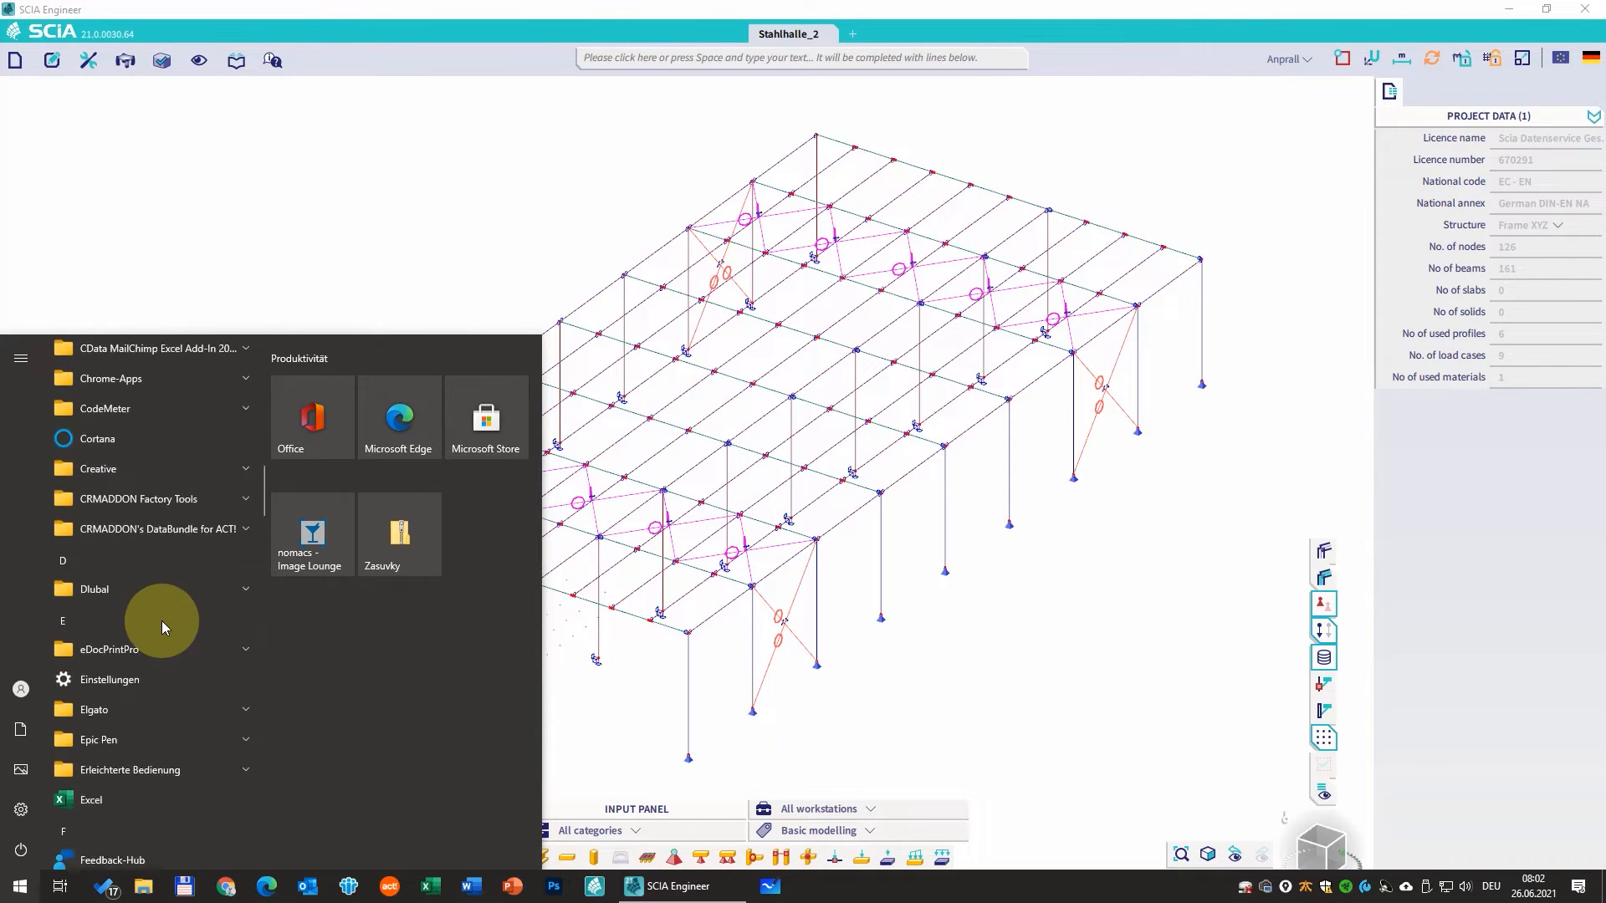
scroll(163, 621, "down", 15)
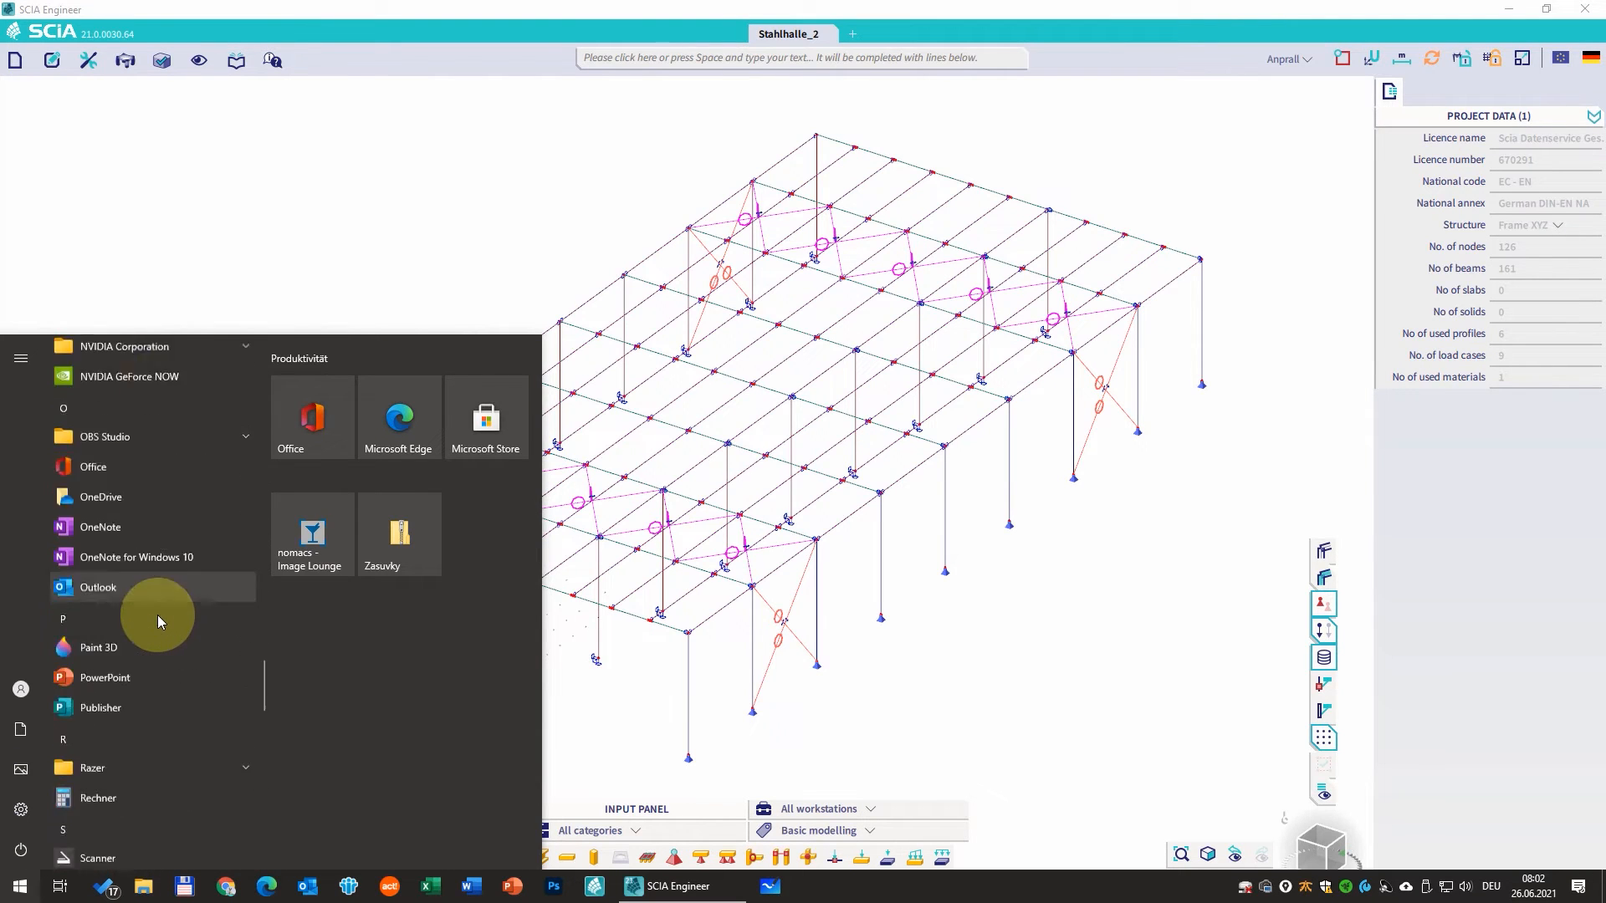
scroll(158, 616, "down", 6)
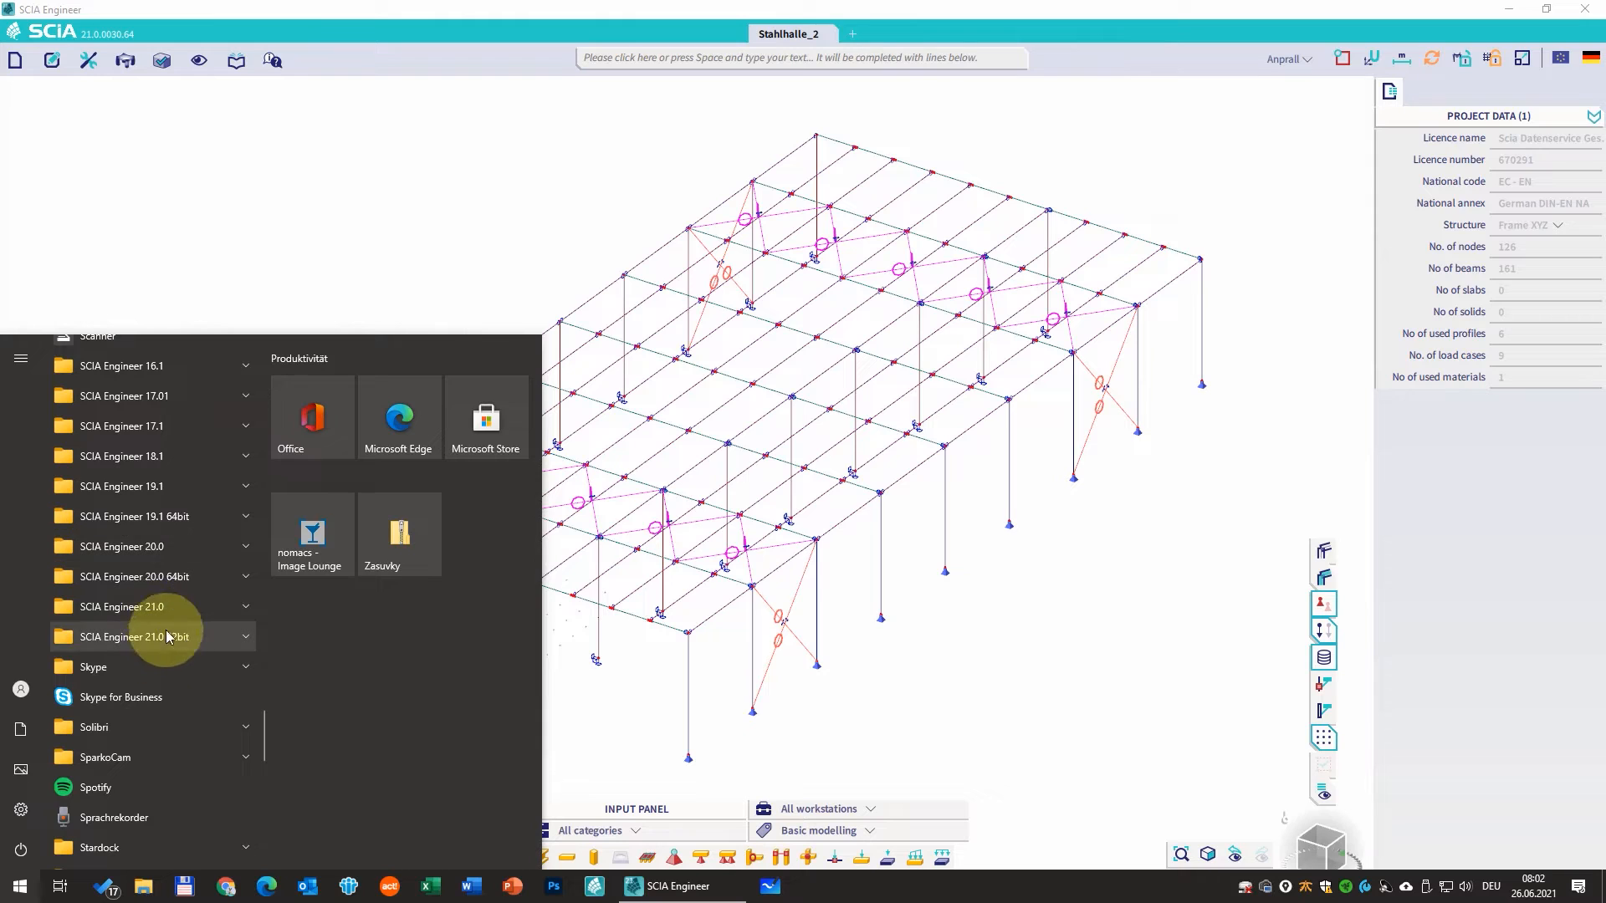
left_click(245, 607)
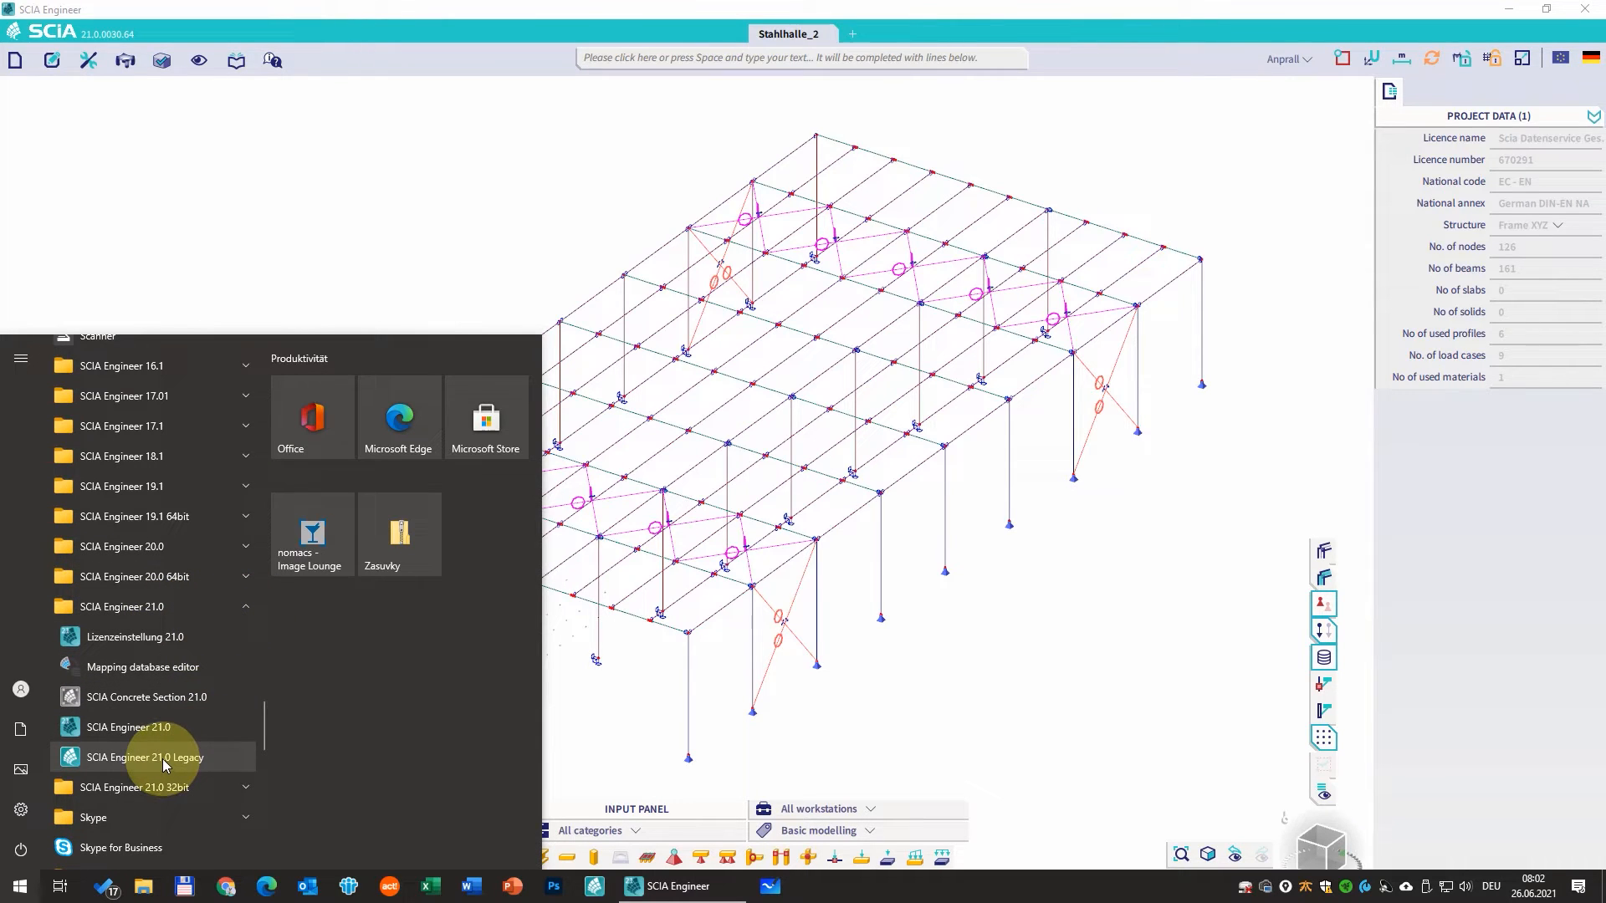
left_click(906, 702)
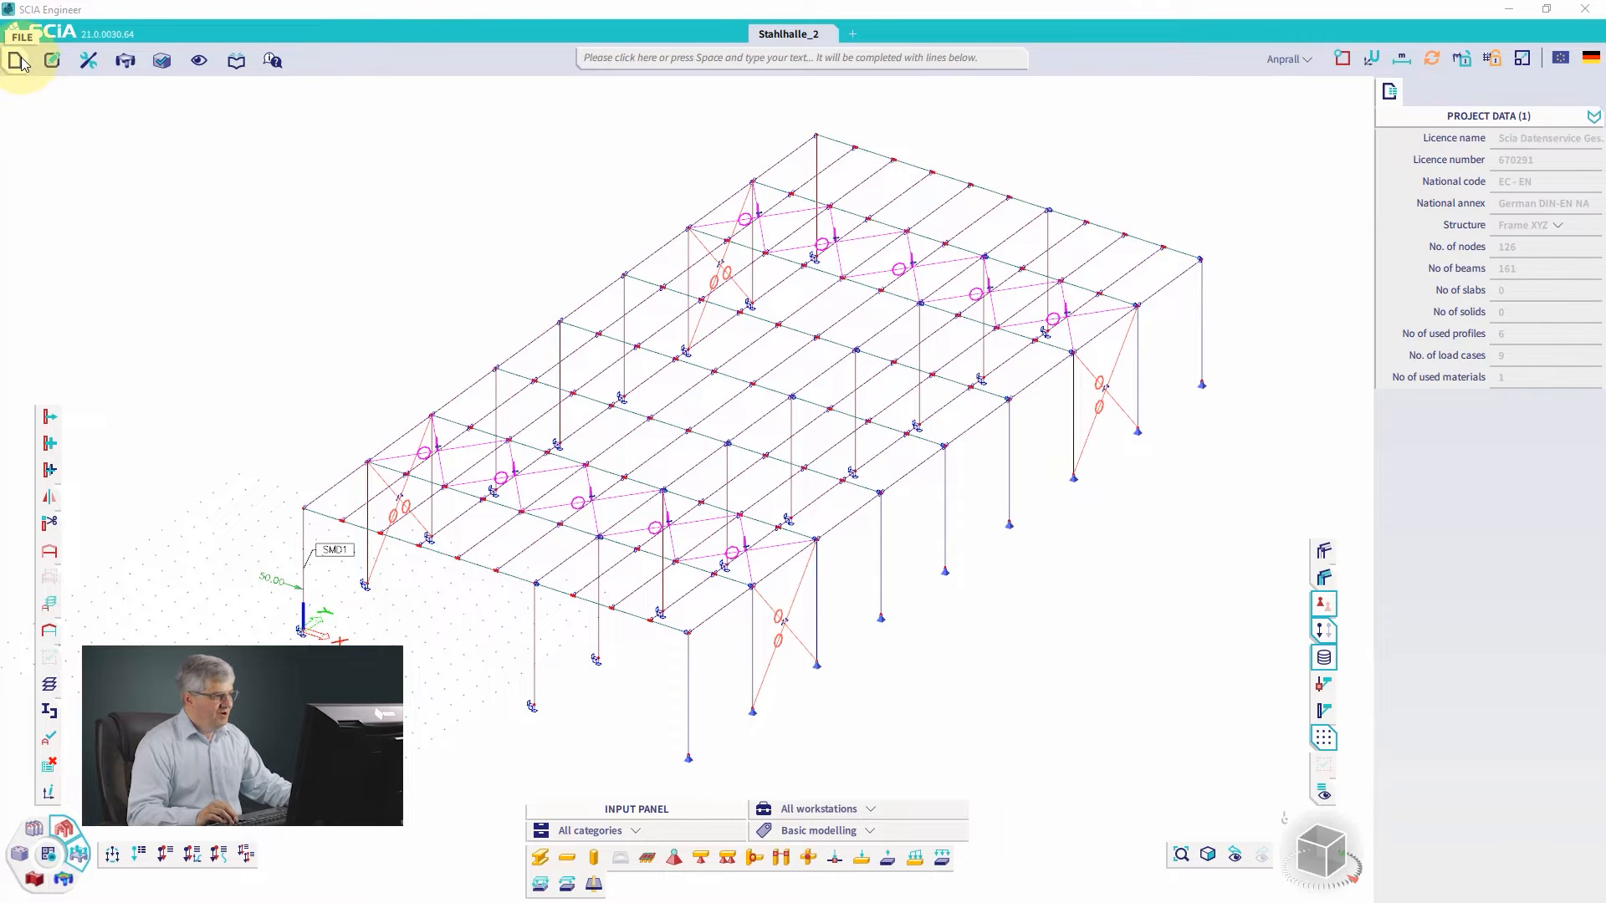
mouse_move(58, 62)
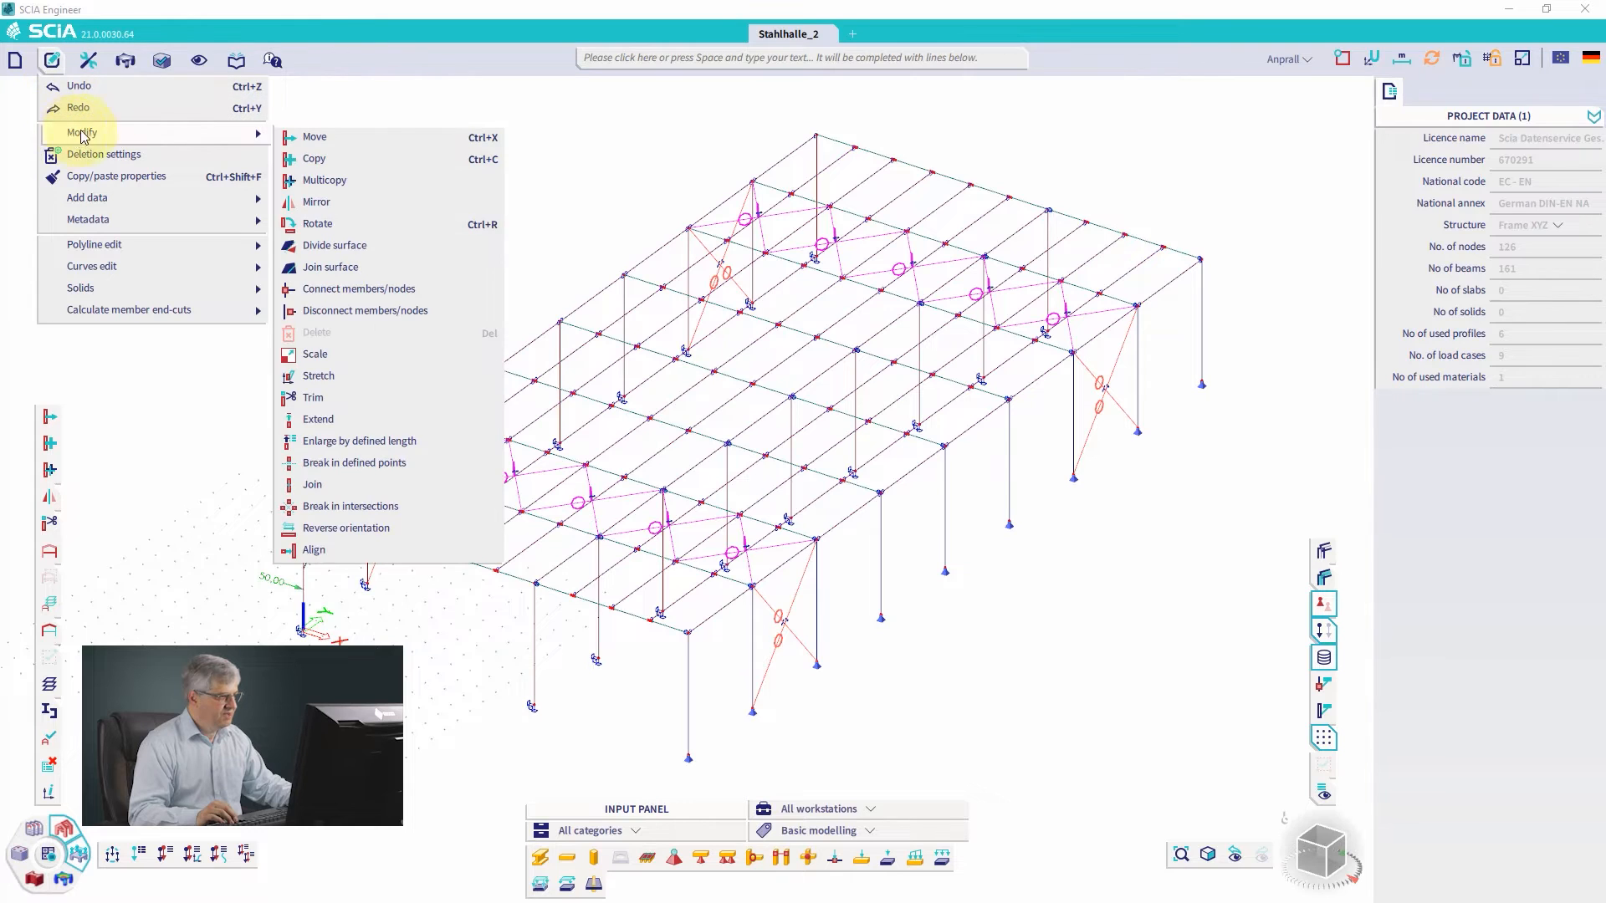
mouse_move(201, 62)
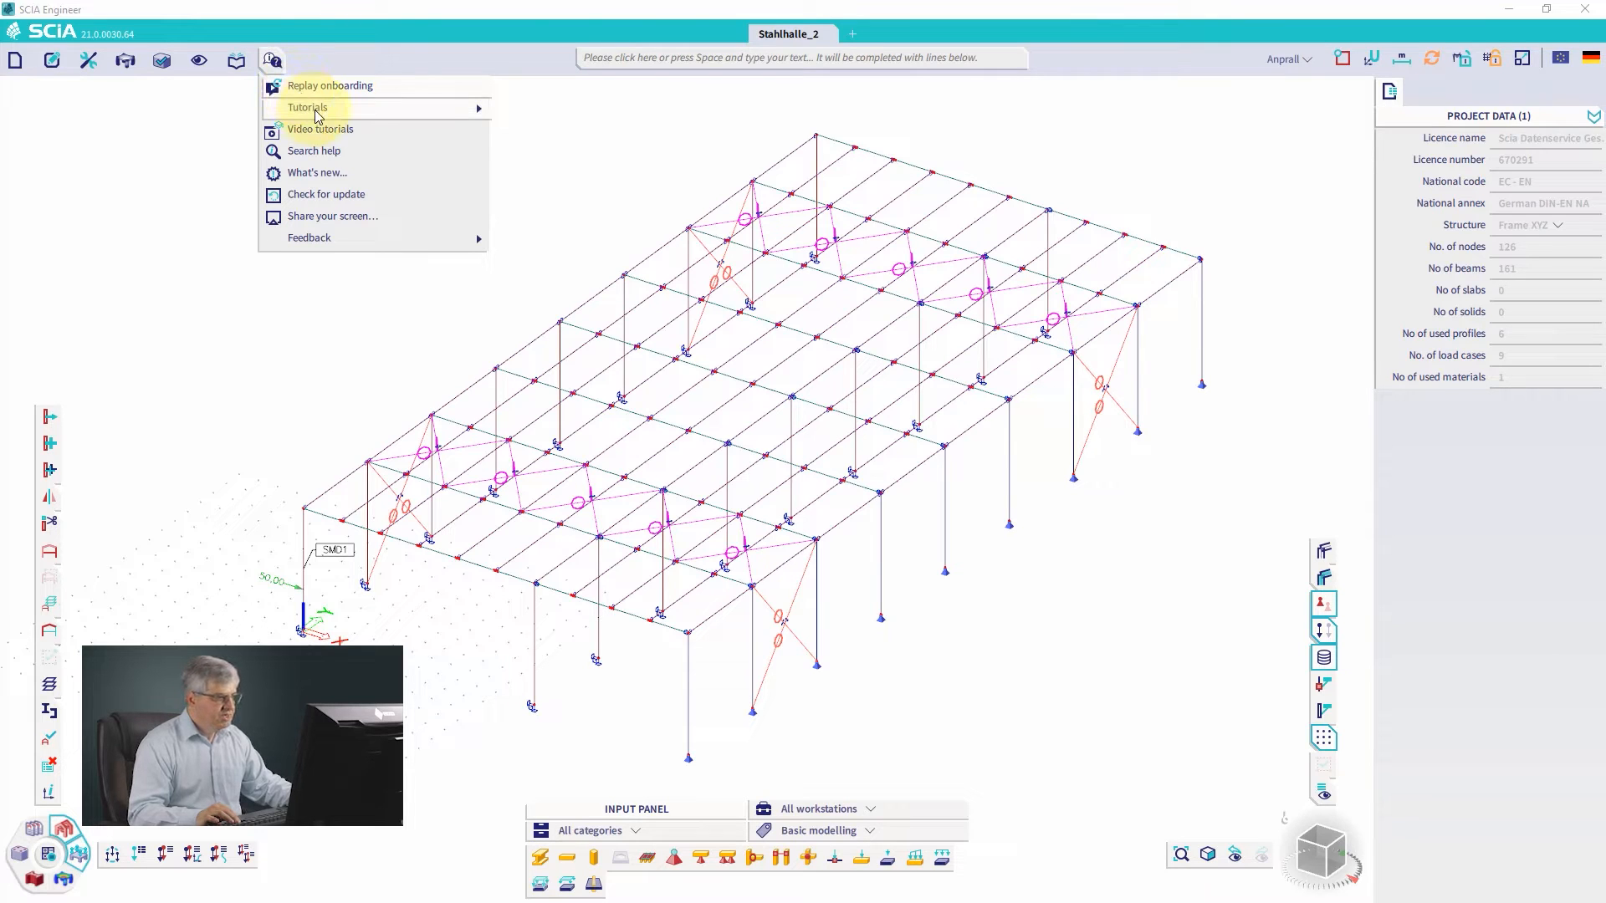
mouse_move(318, 115)
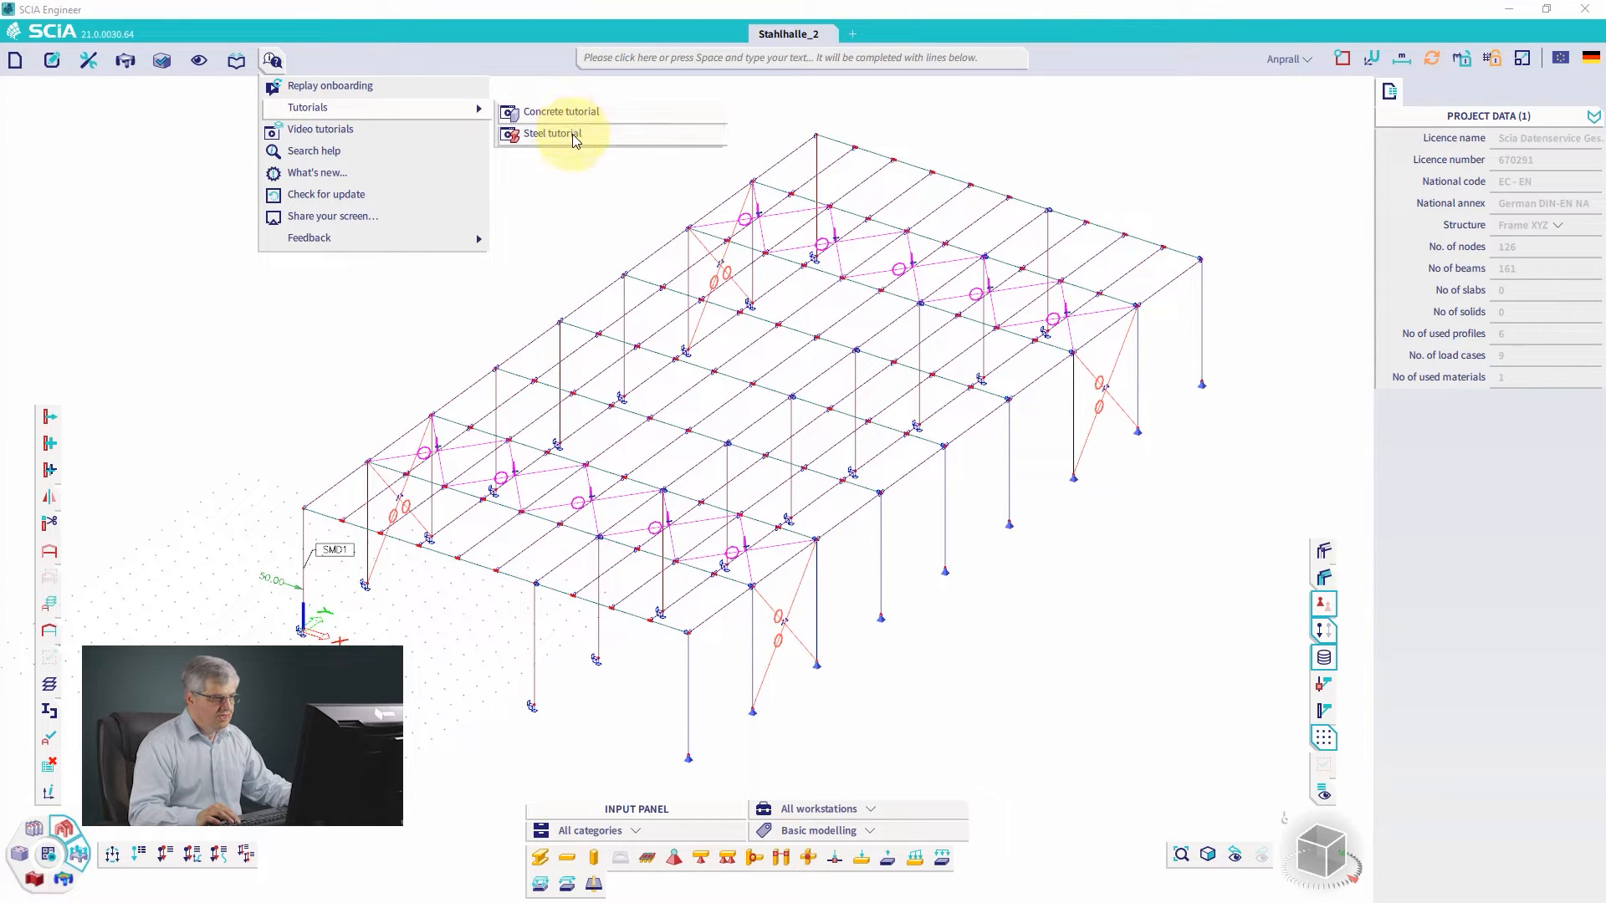
left_click(199, 195)
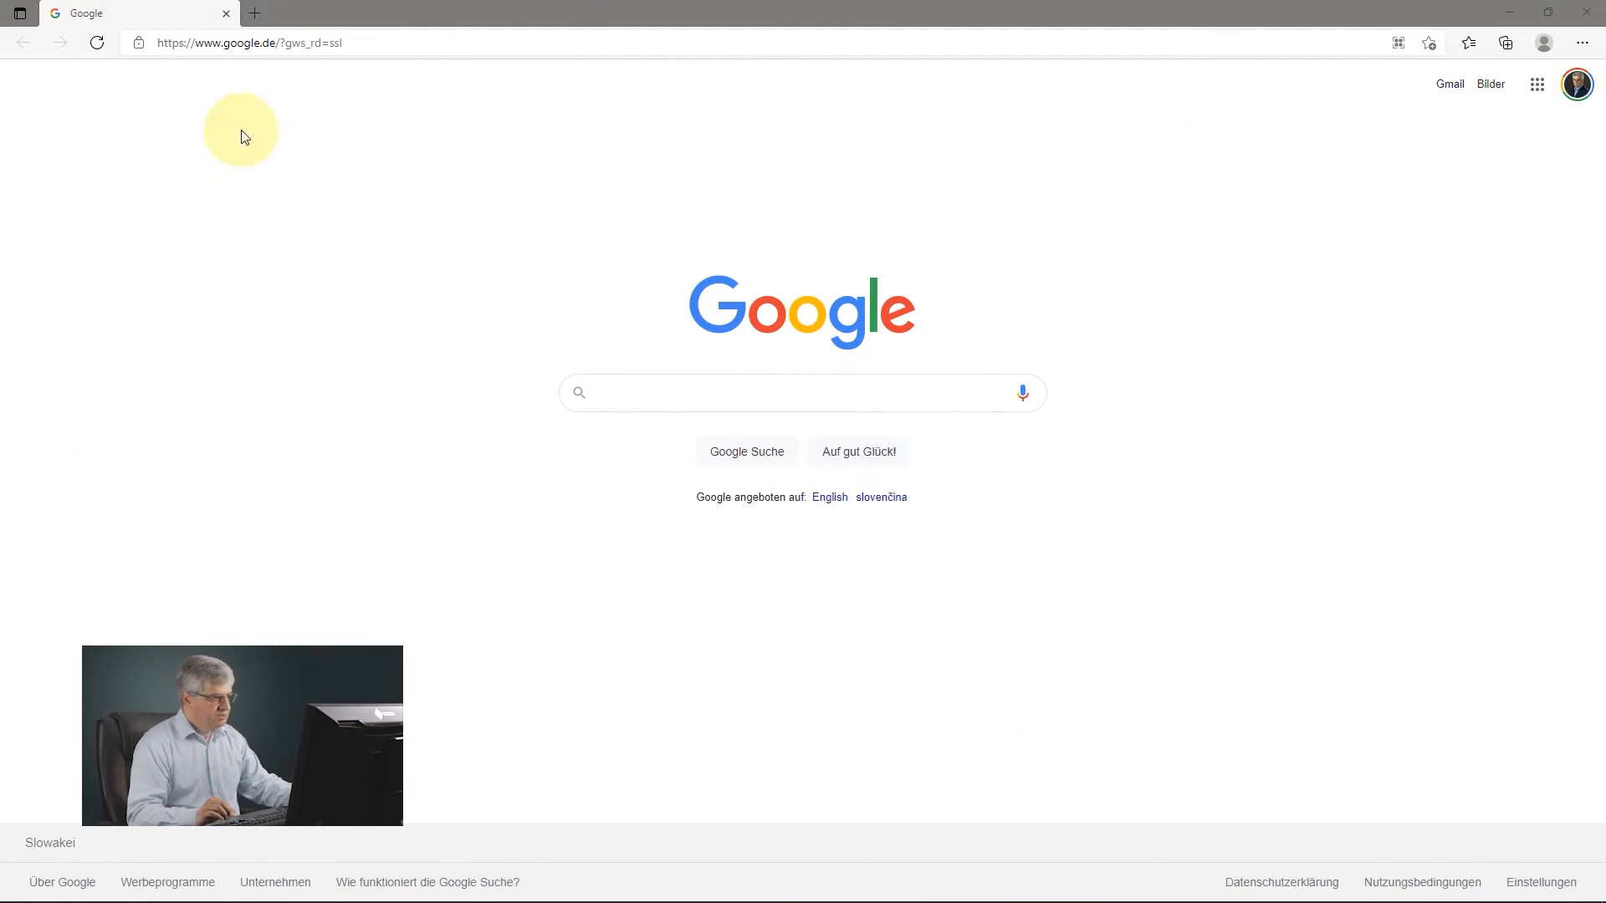
Step: Switch to the web browser and go to the SCIA Knowledge Centre at kc.scia.net
left_click(334, 45)
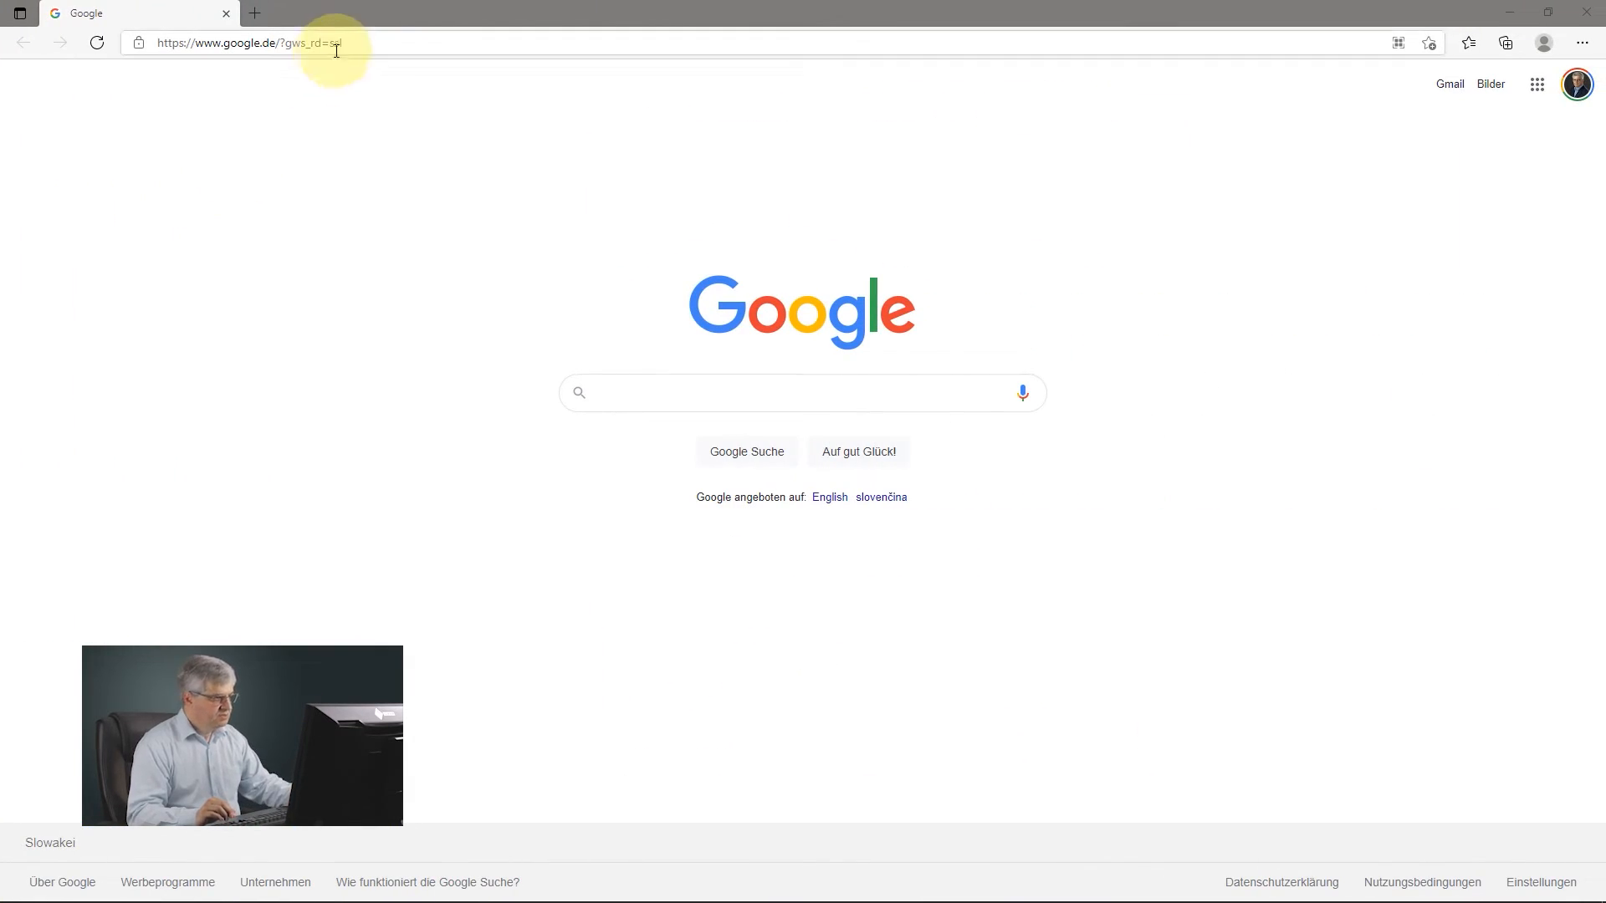
type("k")
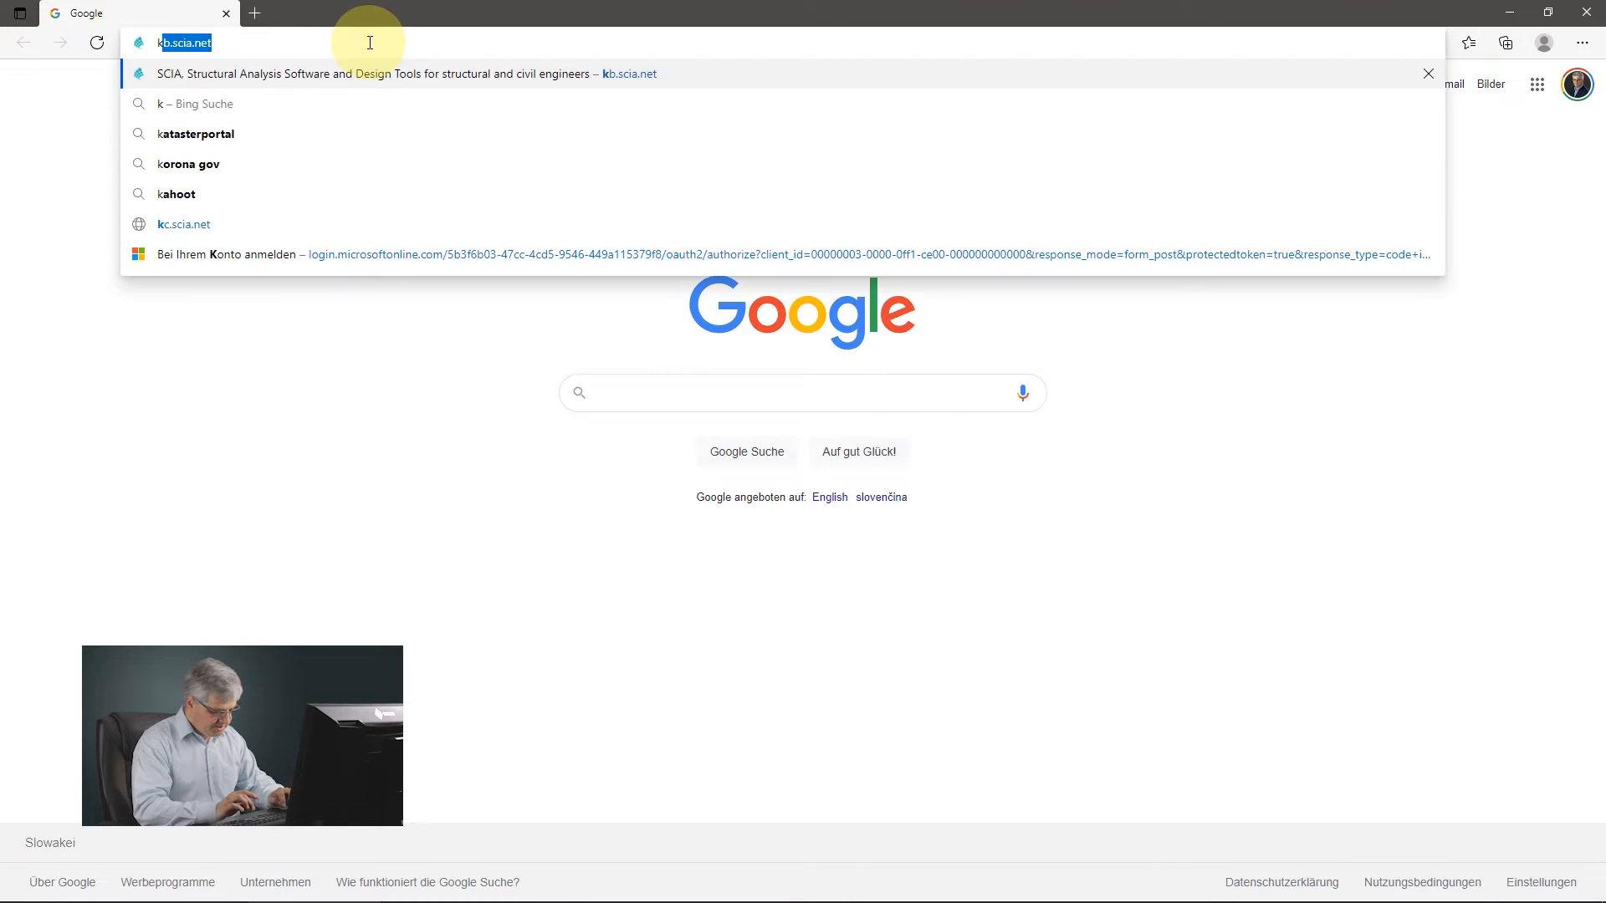
type("c.scia.net")
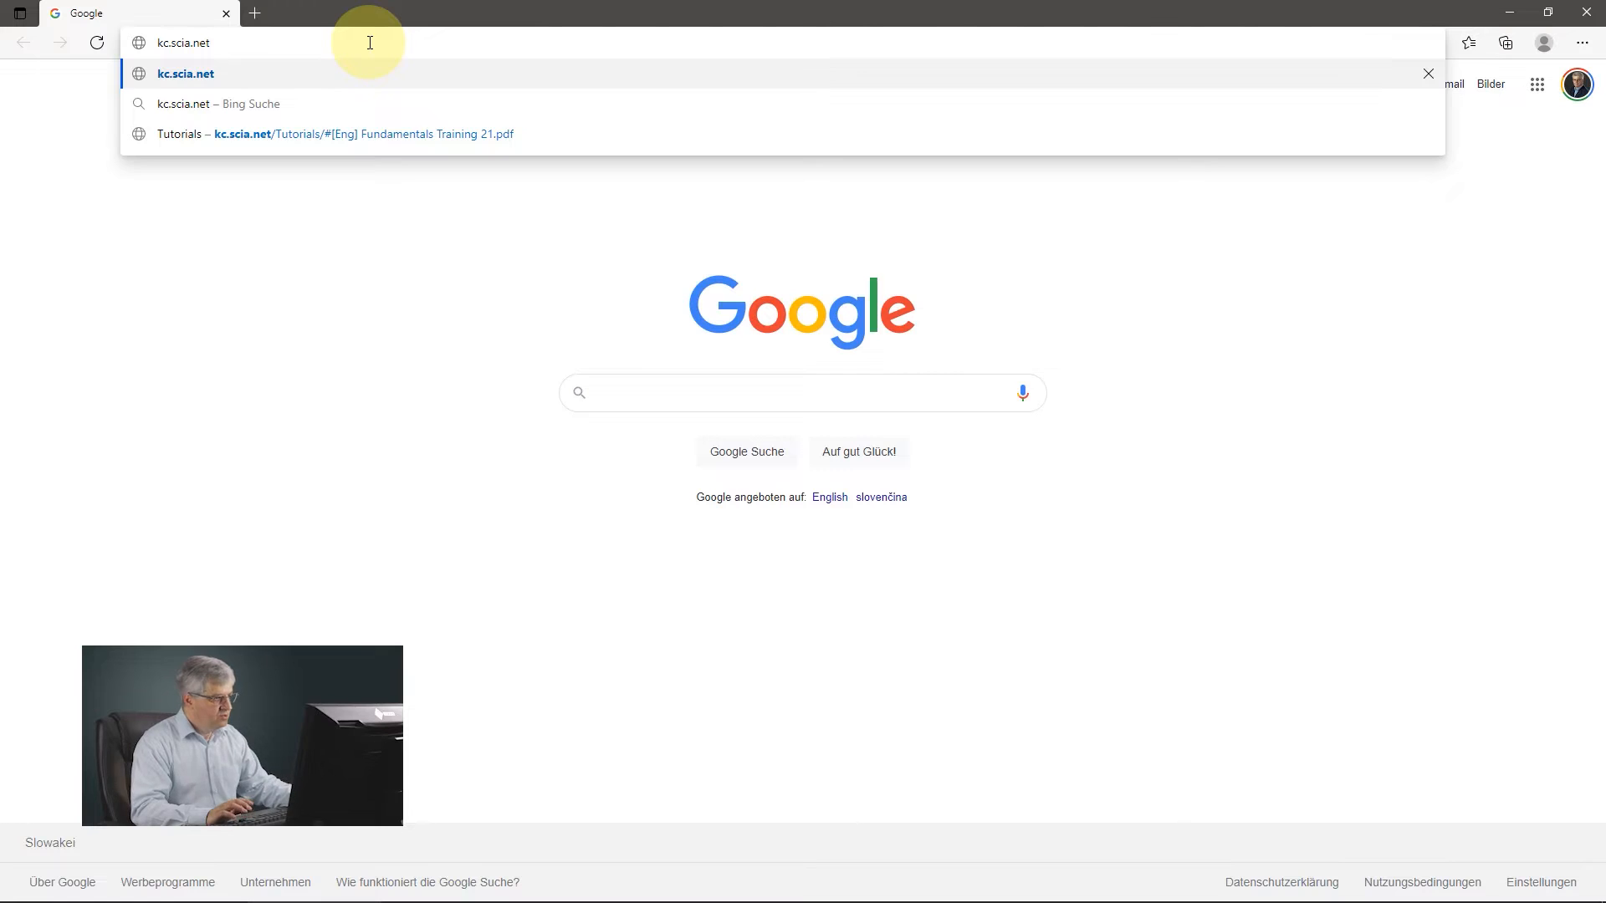
key("Return")
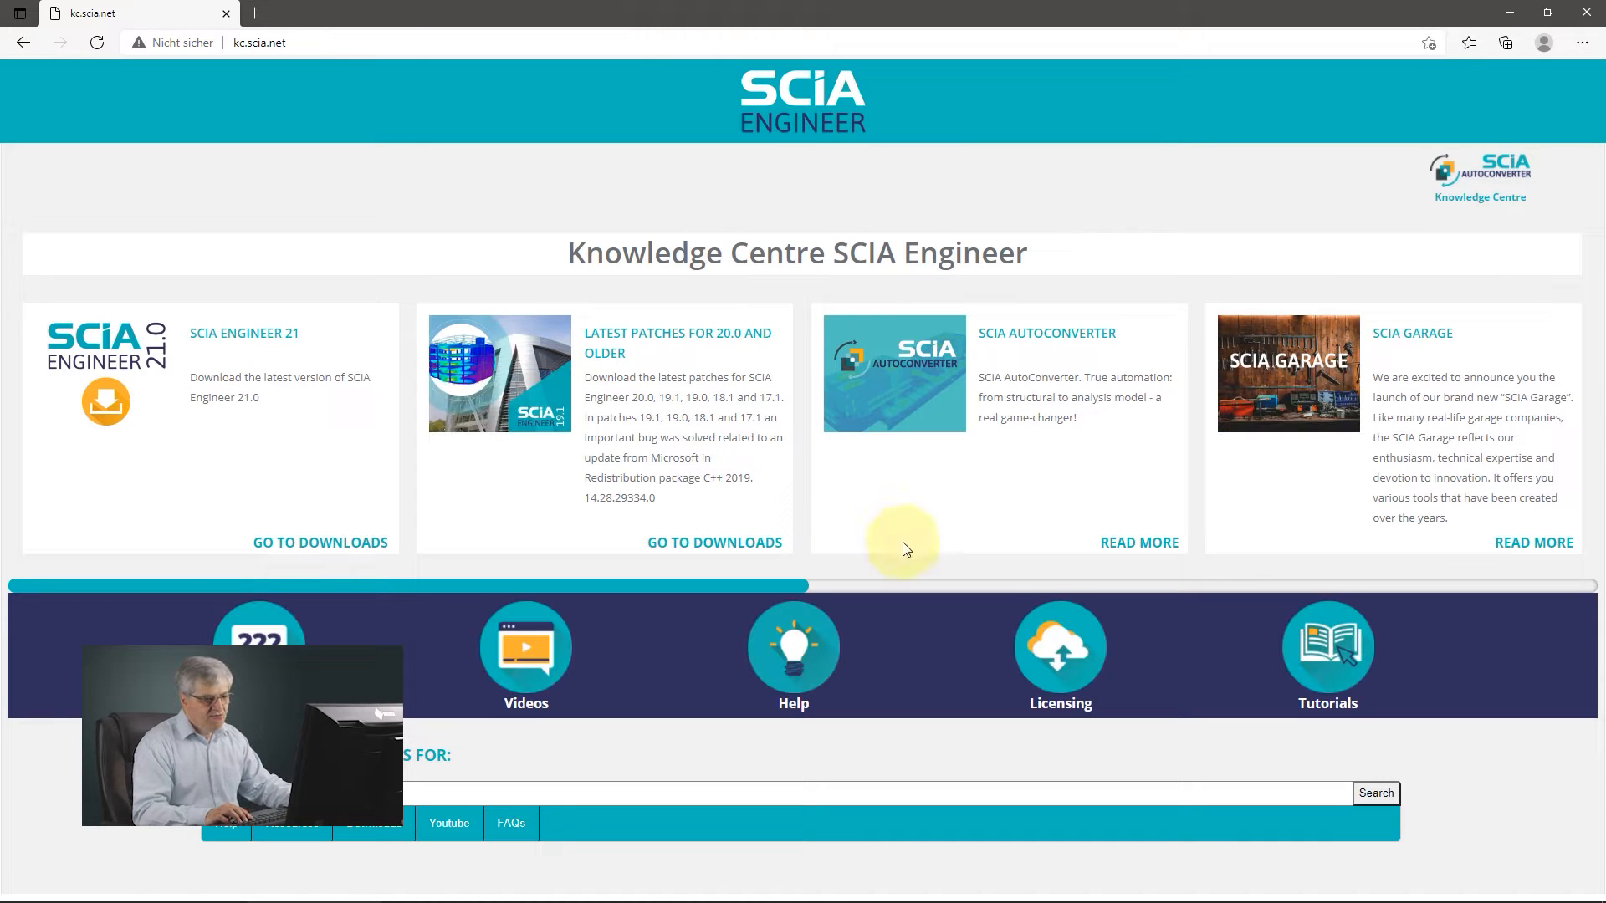
Step: Open the basic manual for the new interface from the Knowledge Centre's tutorials and skim its first pages
left_click(1330, 652)
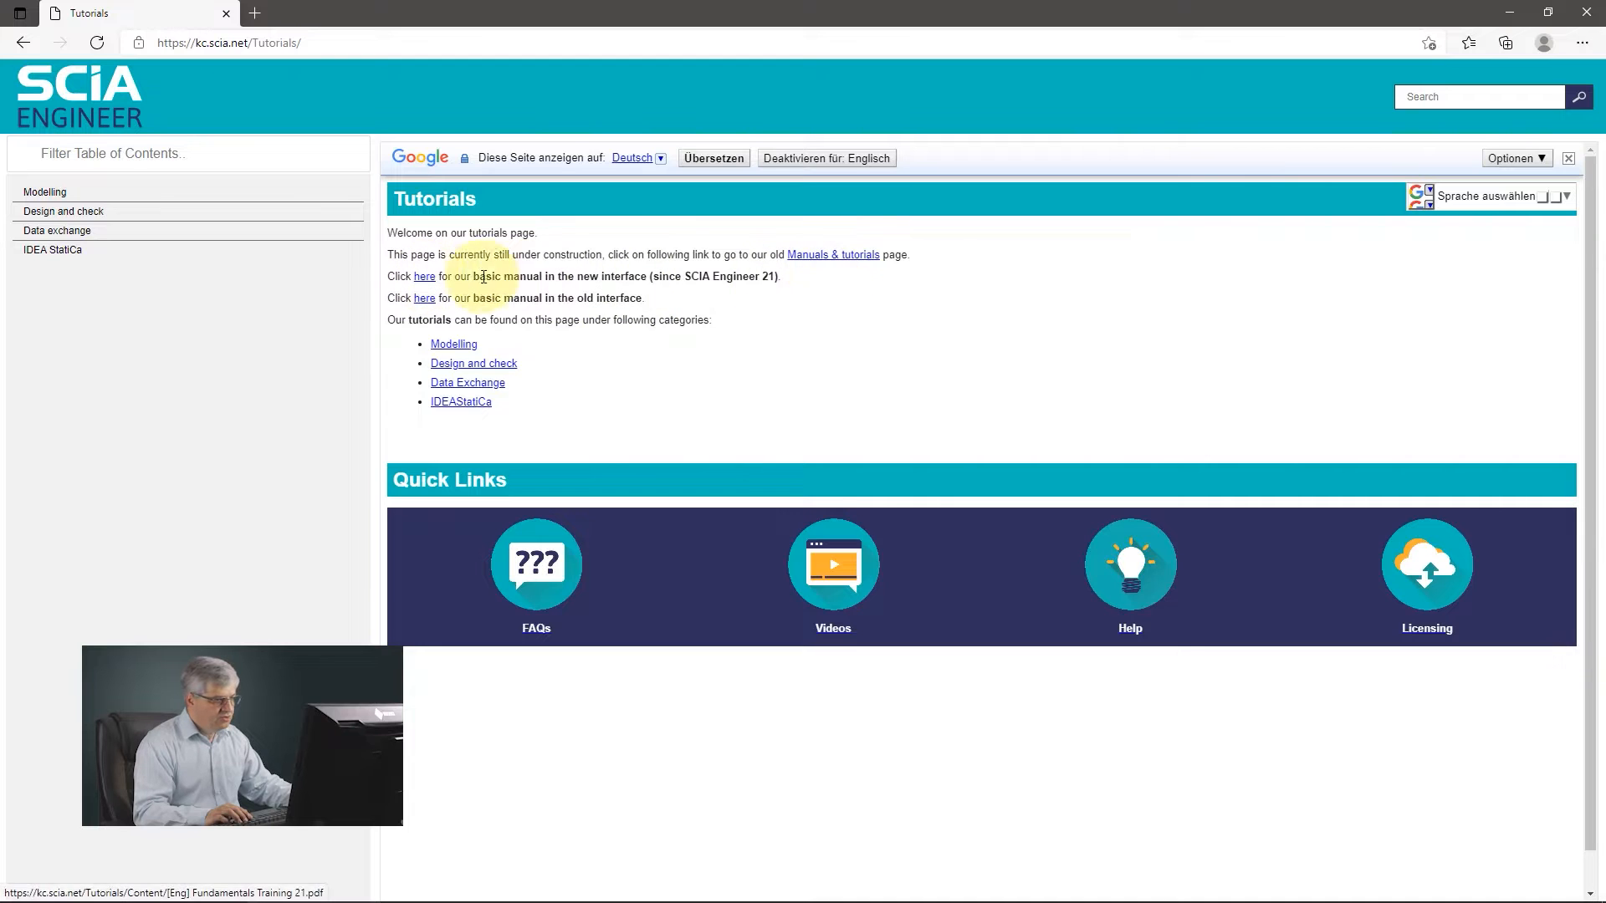
left_click(429, 280)
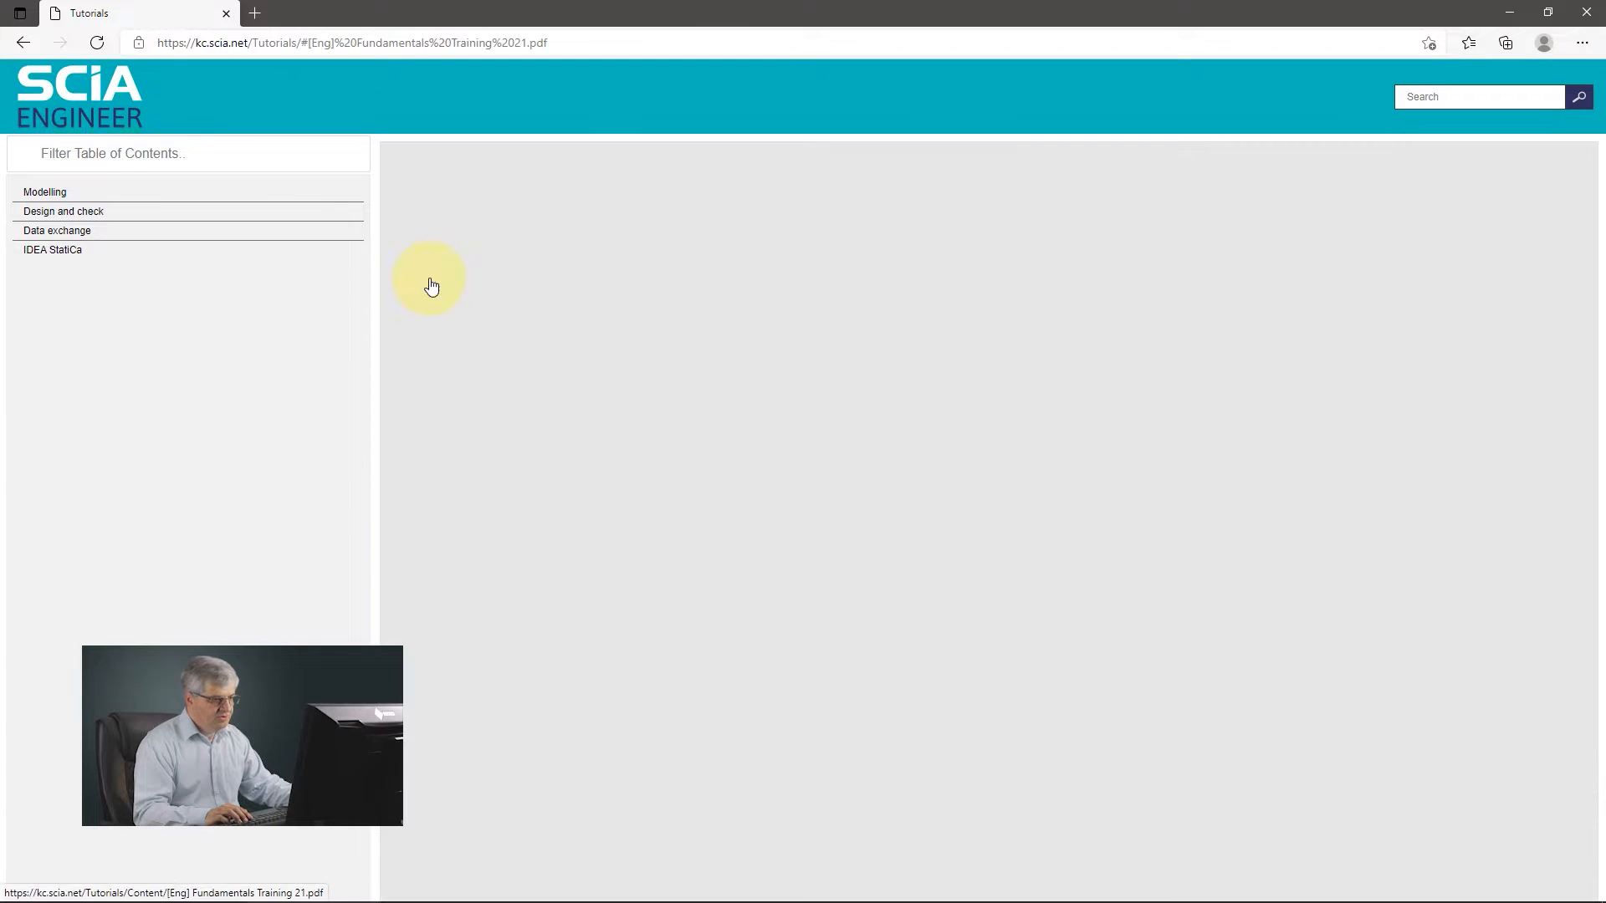
scroll(839, 467, "down", 20)
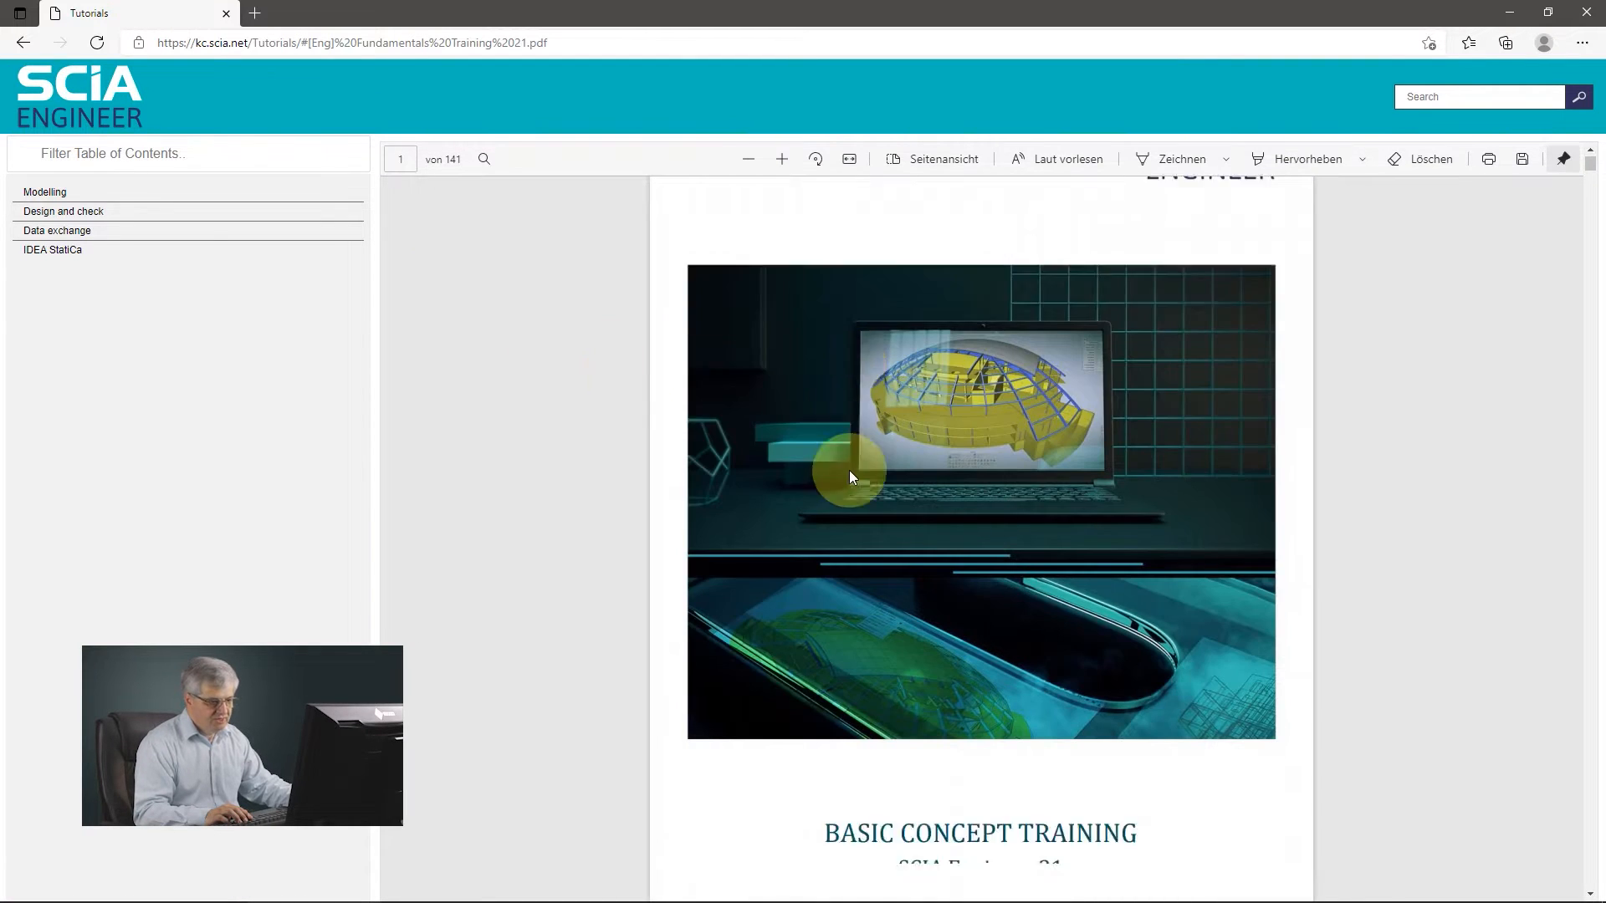
scroll(852, 468, "down", 10)
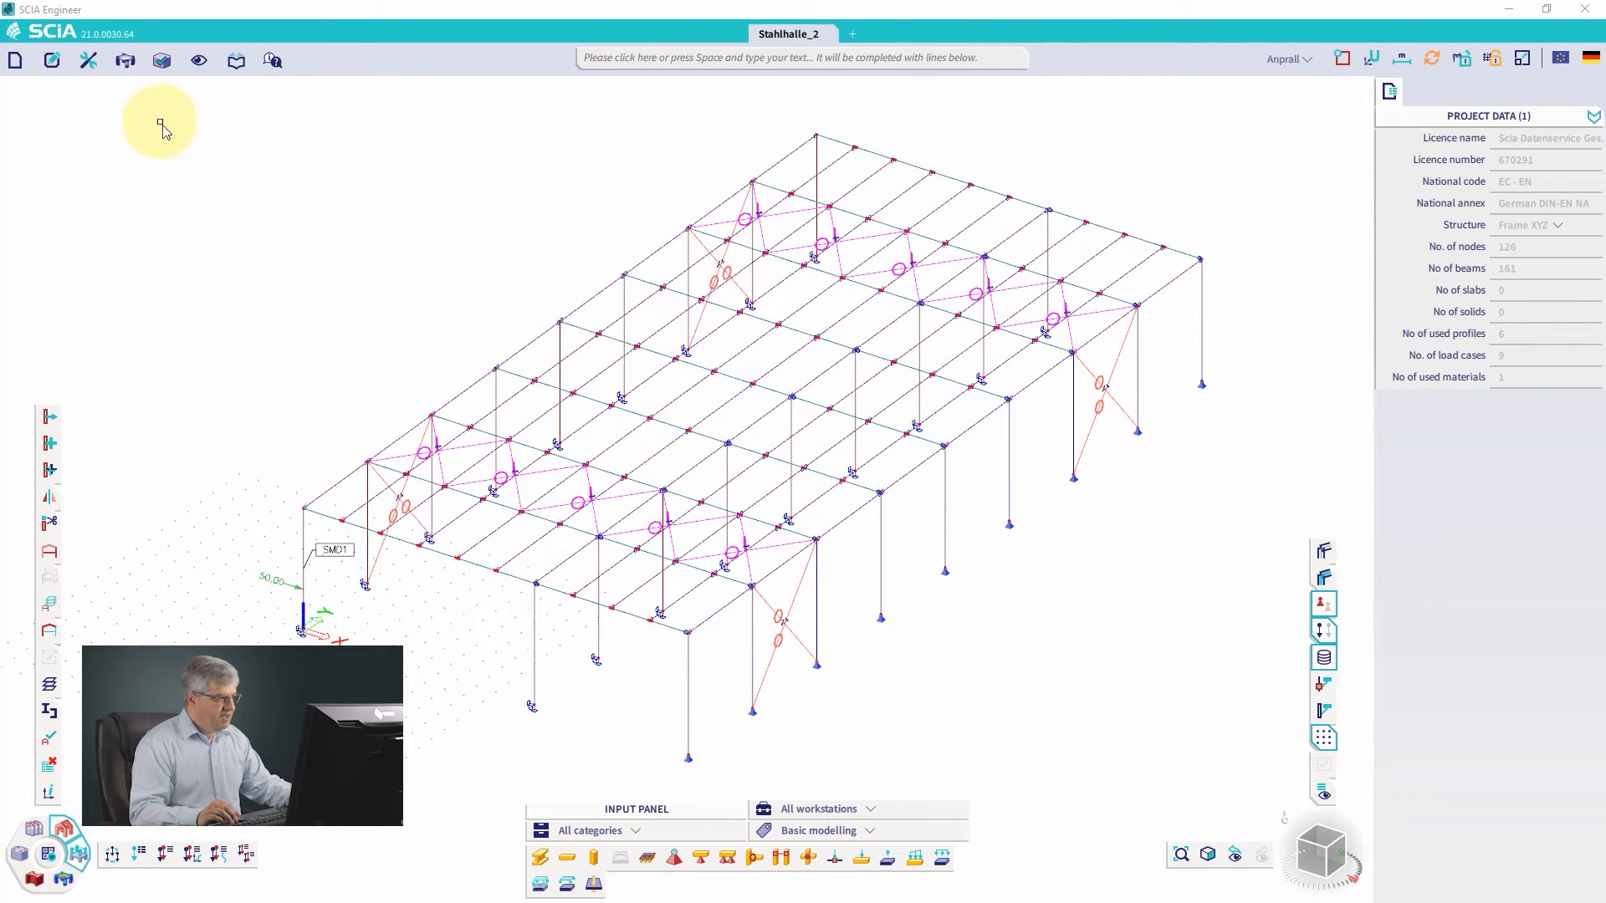
Step: Back in SCIA Engineer, try to assign Del as the keyboard shortcut of the Report command
left_click(89, 60)
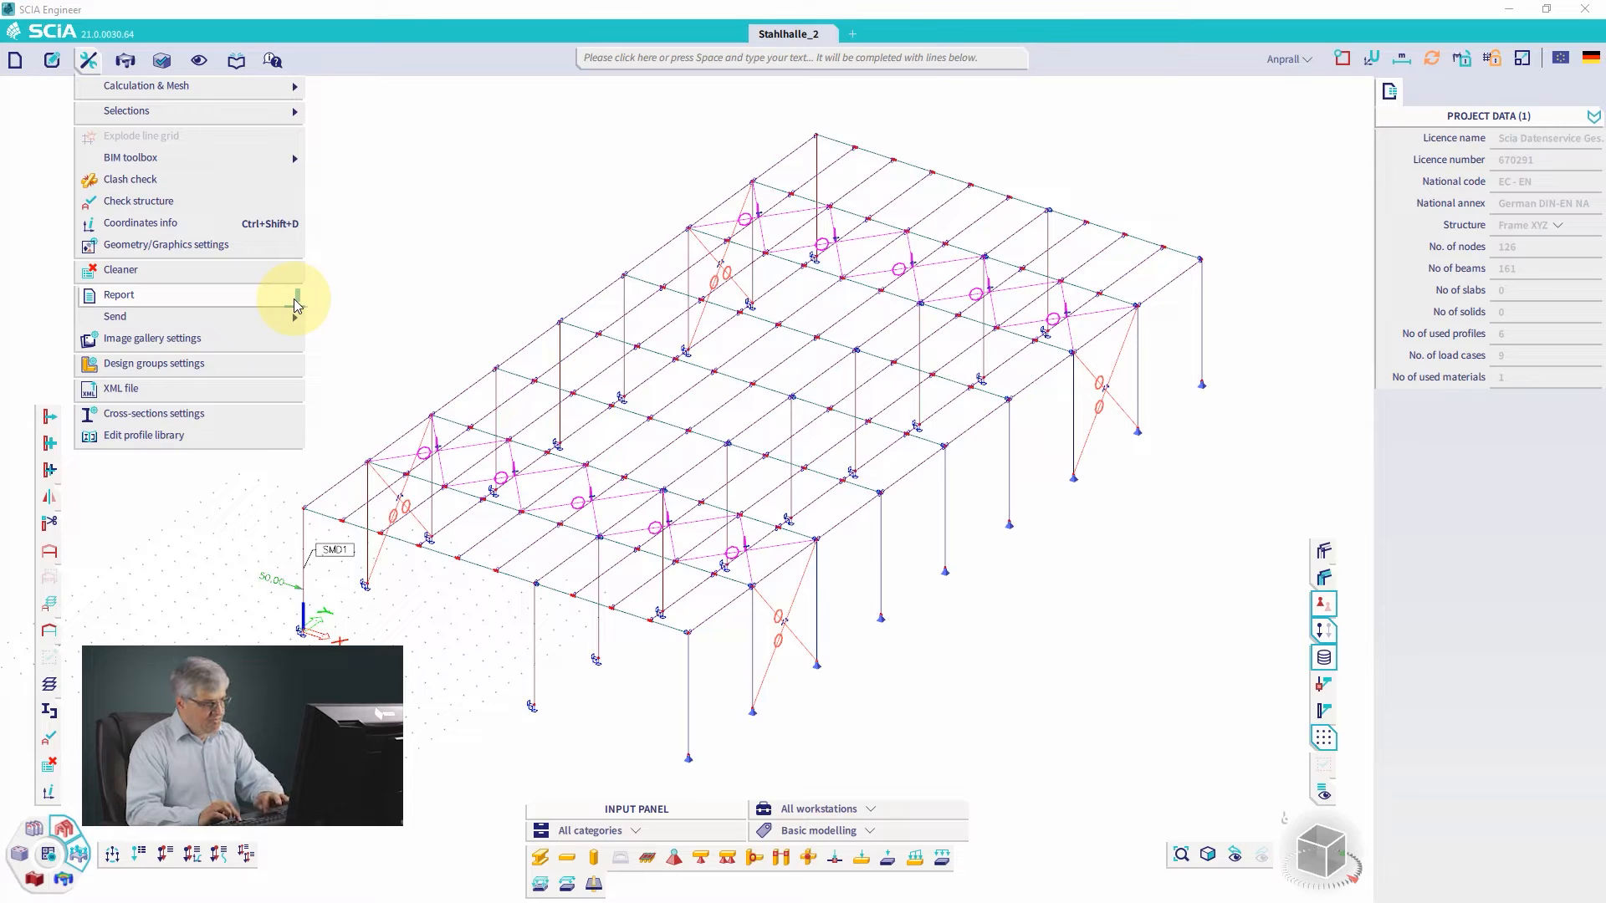
key("Delete")
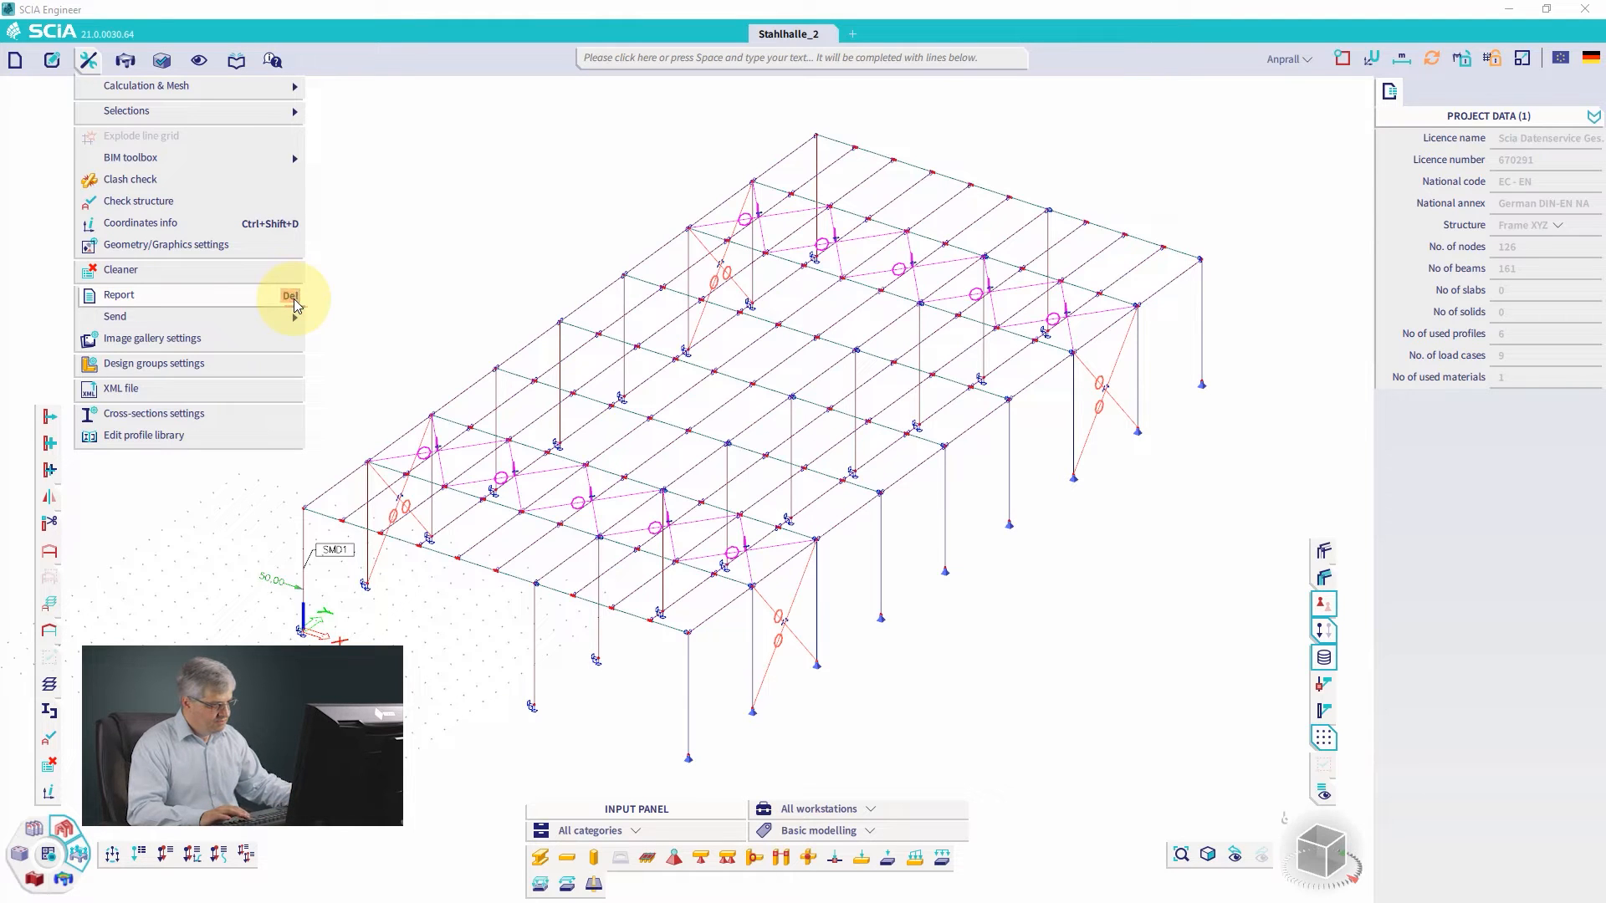
left_click(330, 295)
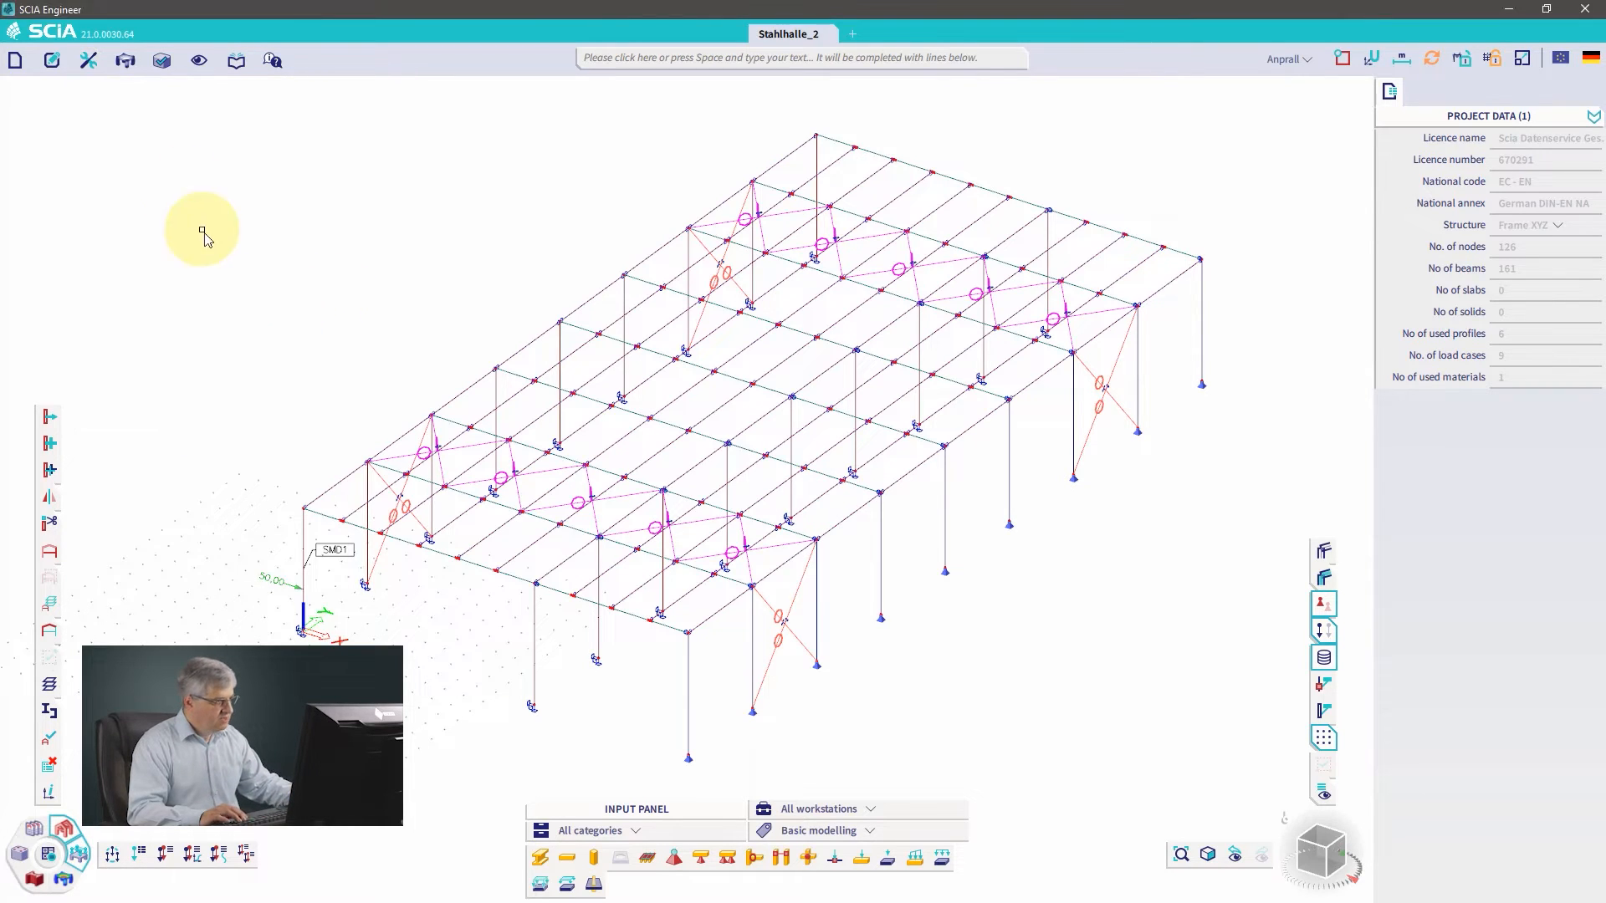
left_click(91, 62)
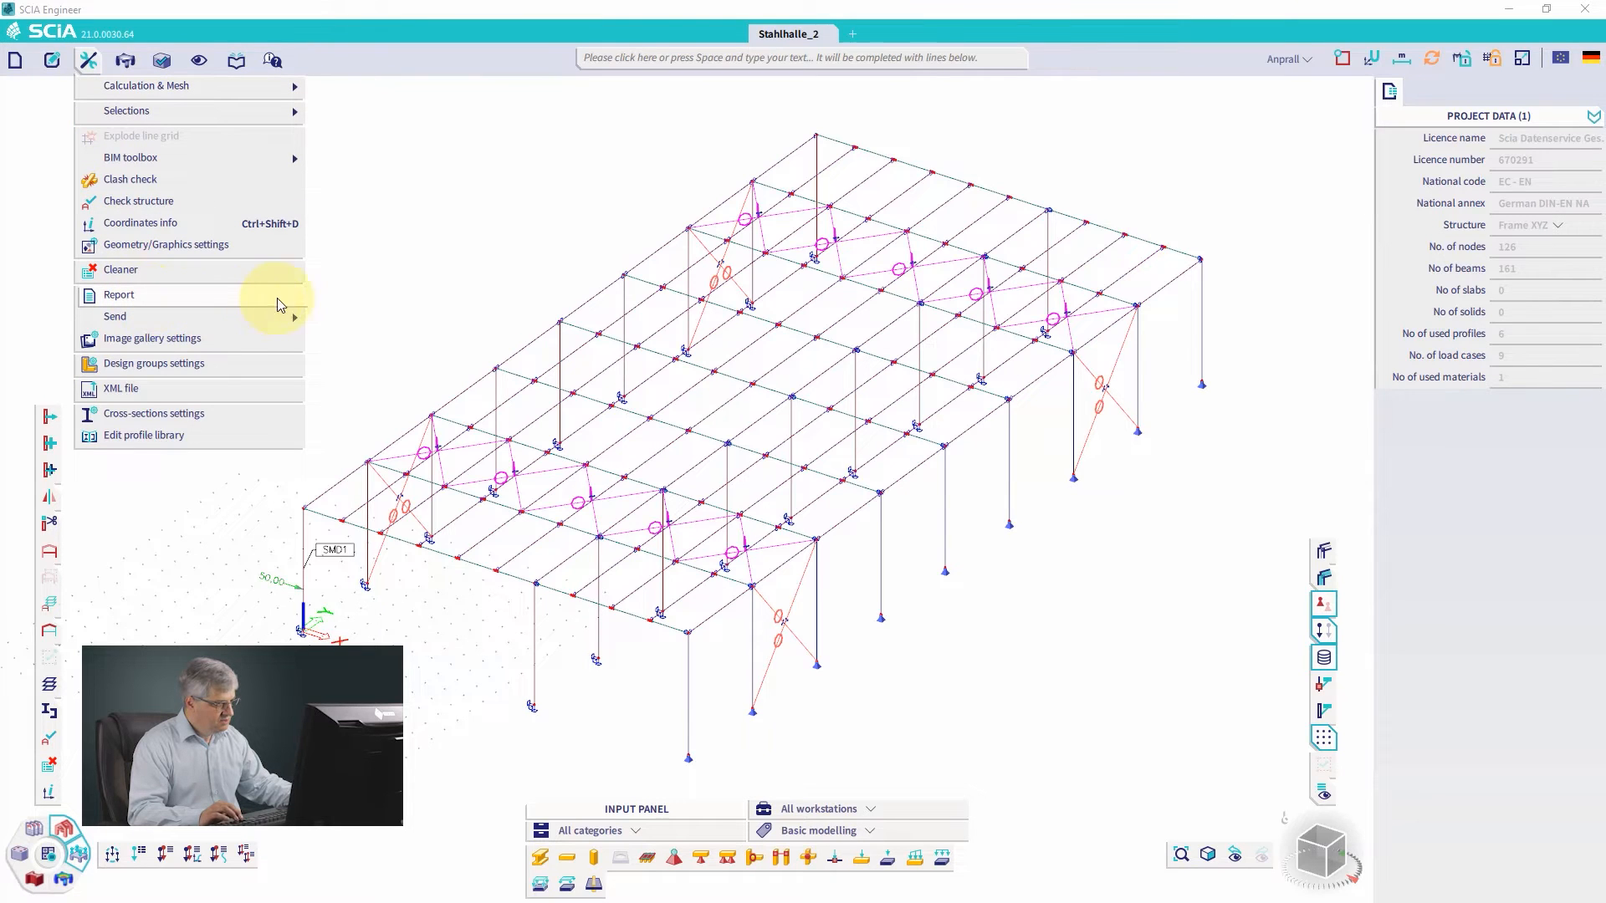
Step: Assign Ctrl+P as the keyboard shortcut of the Report command, overriding its current use by Print image
key("ctrl+p")
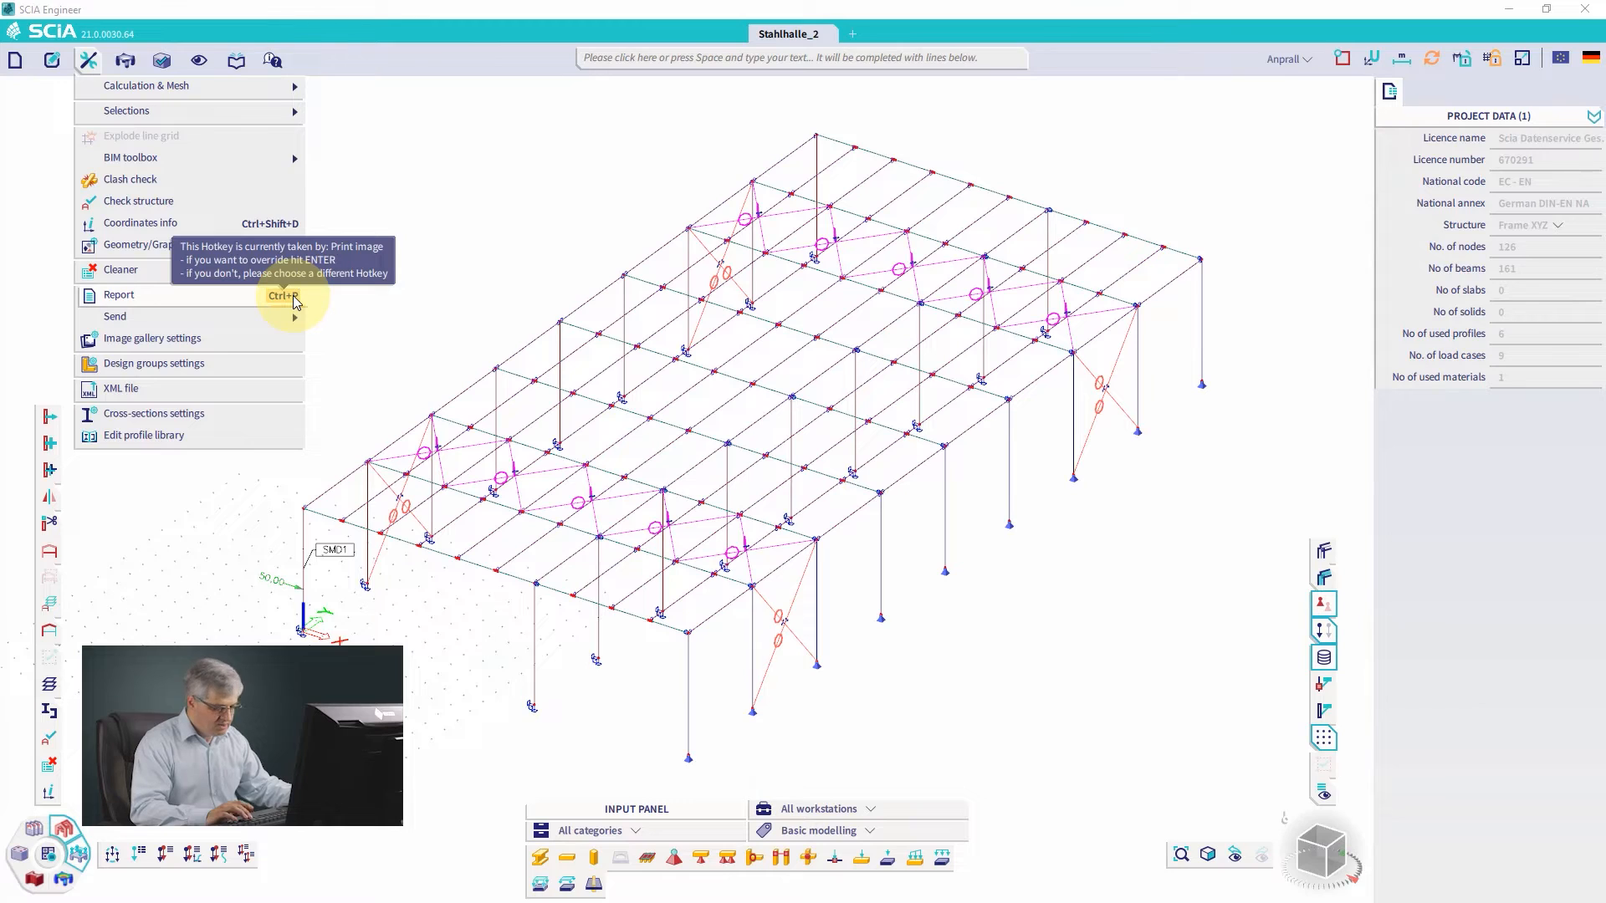
key("Return")
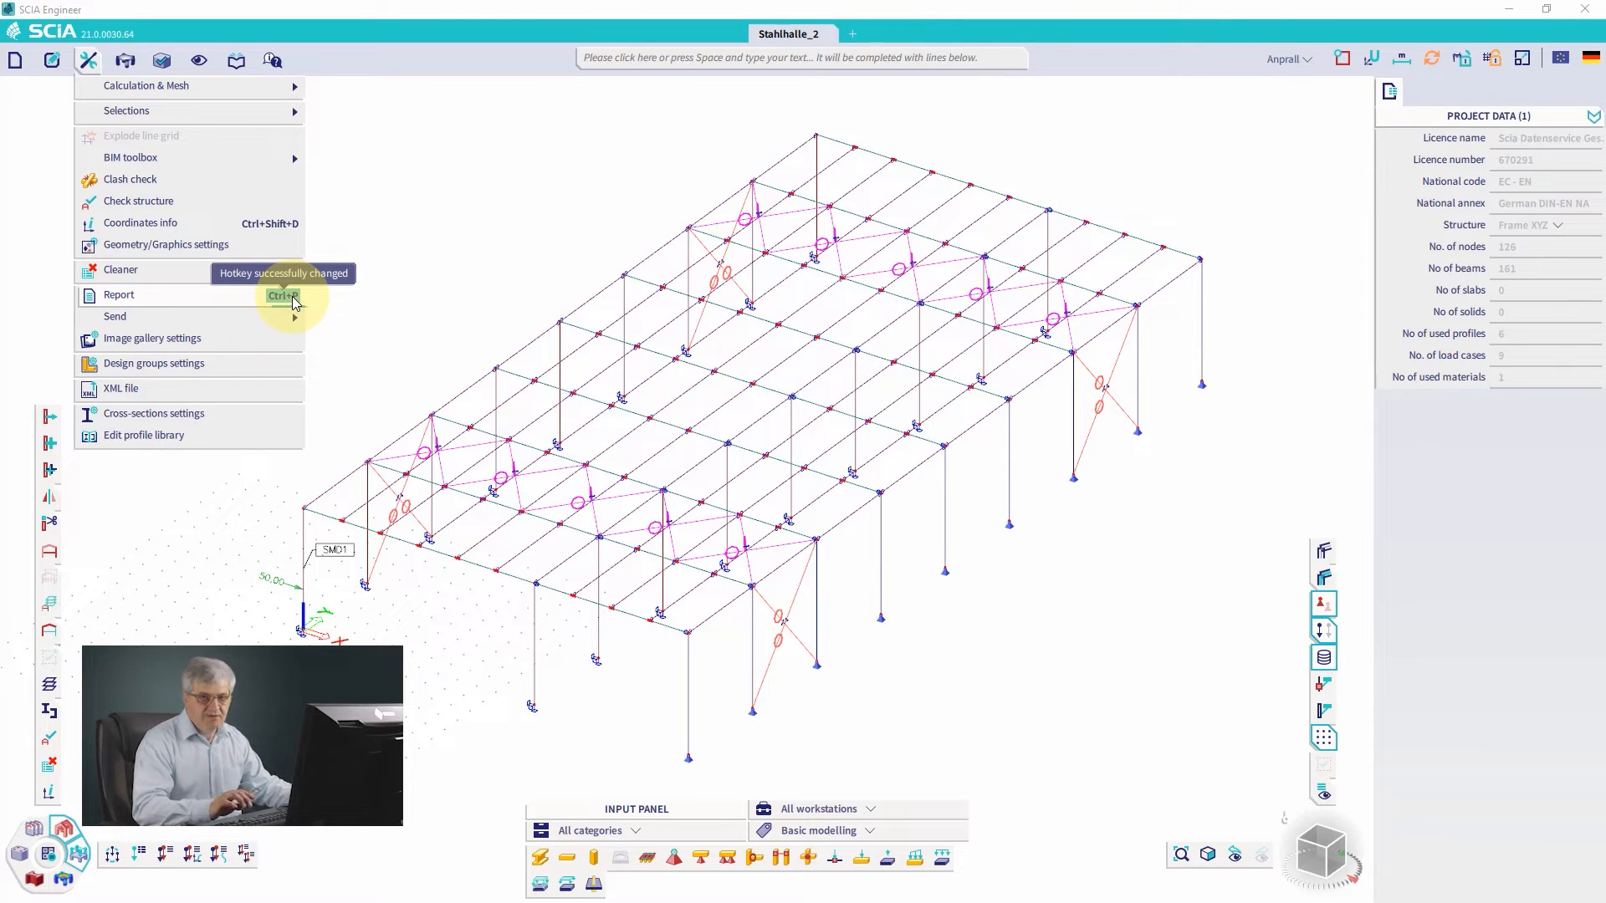
left_click(382, 308)
left_click(126, 67)
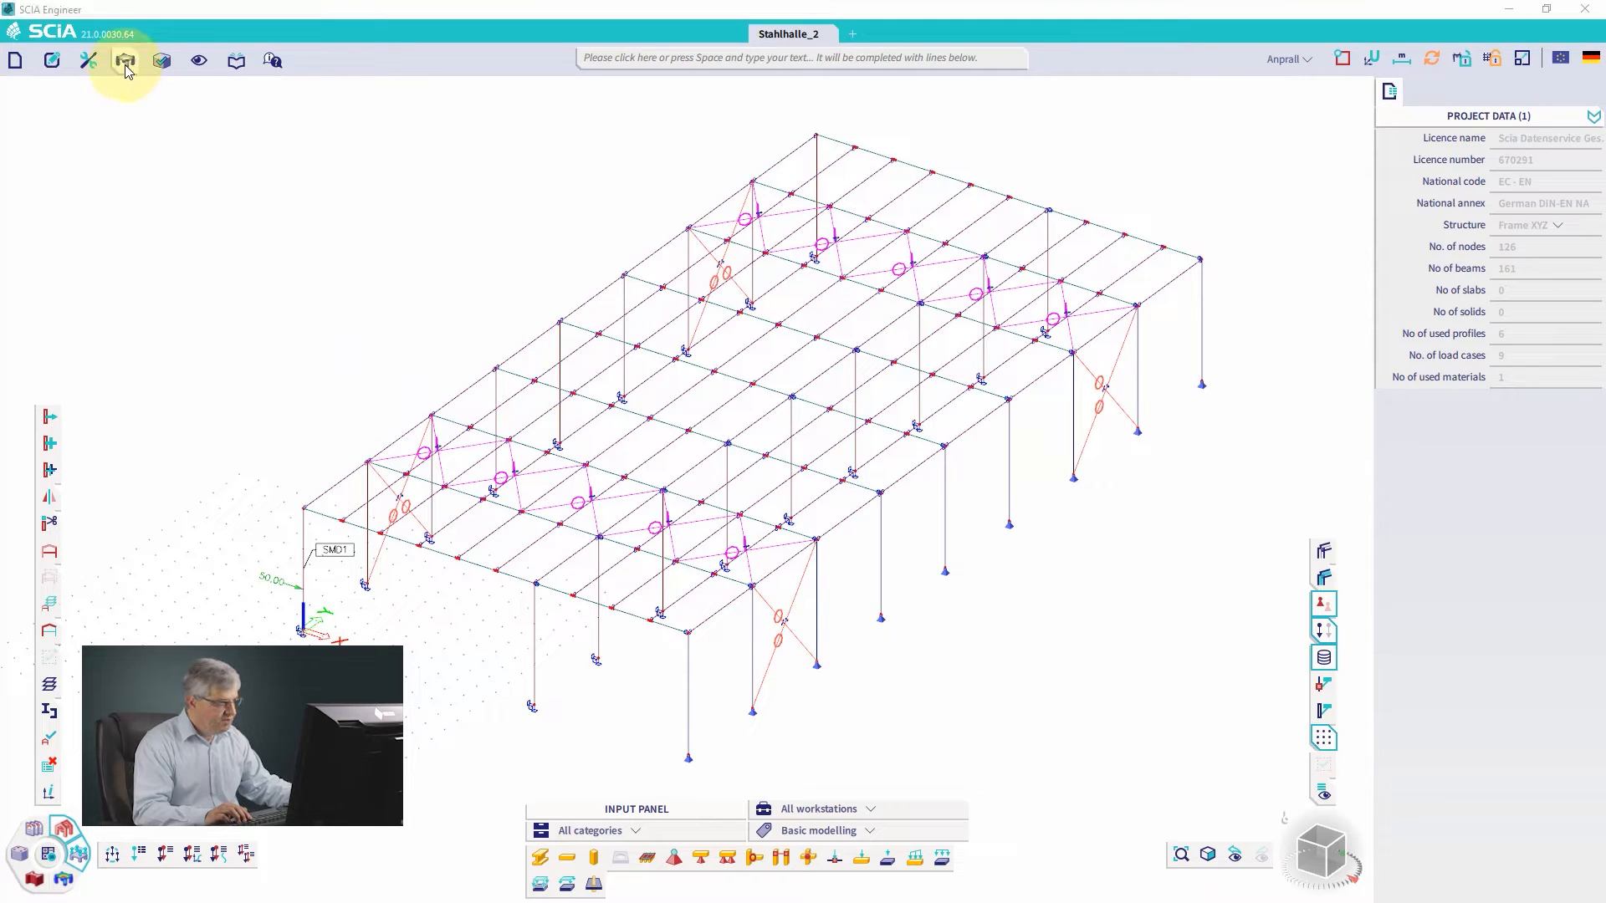
Step: Clear the keyboard shortcut of the Report command
left_click(87, 60)
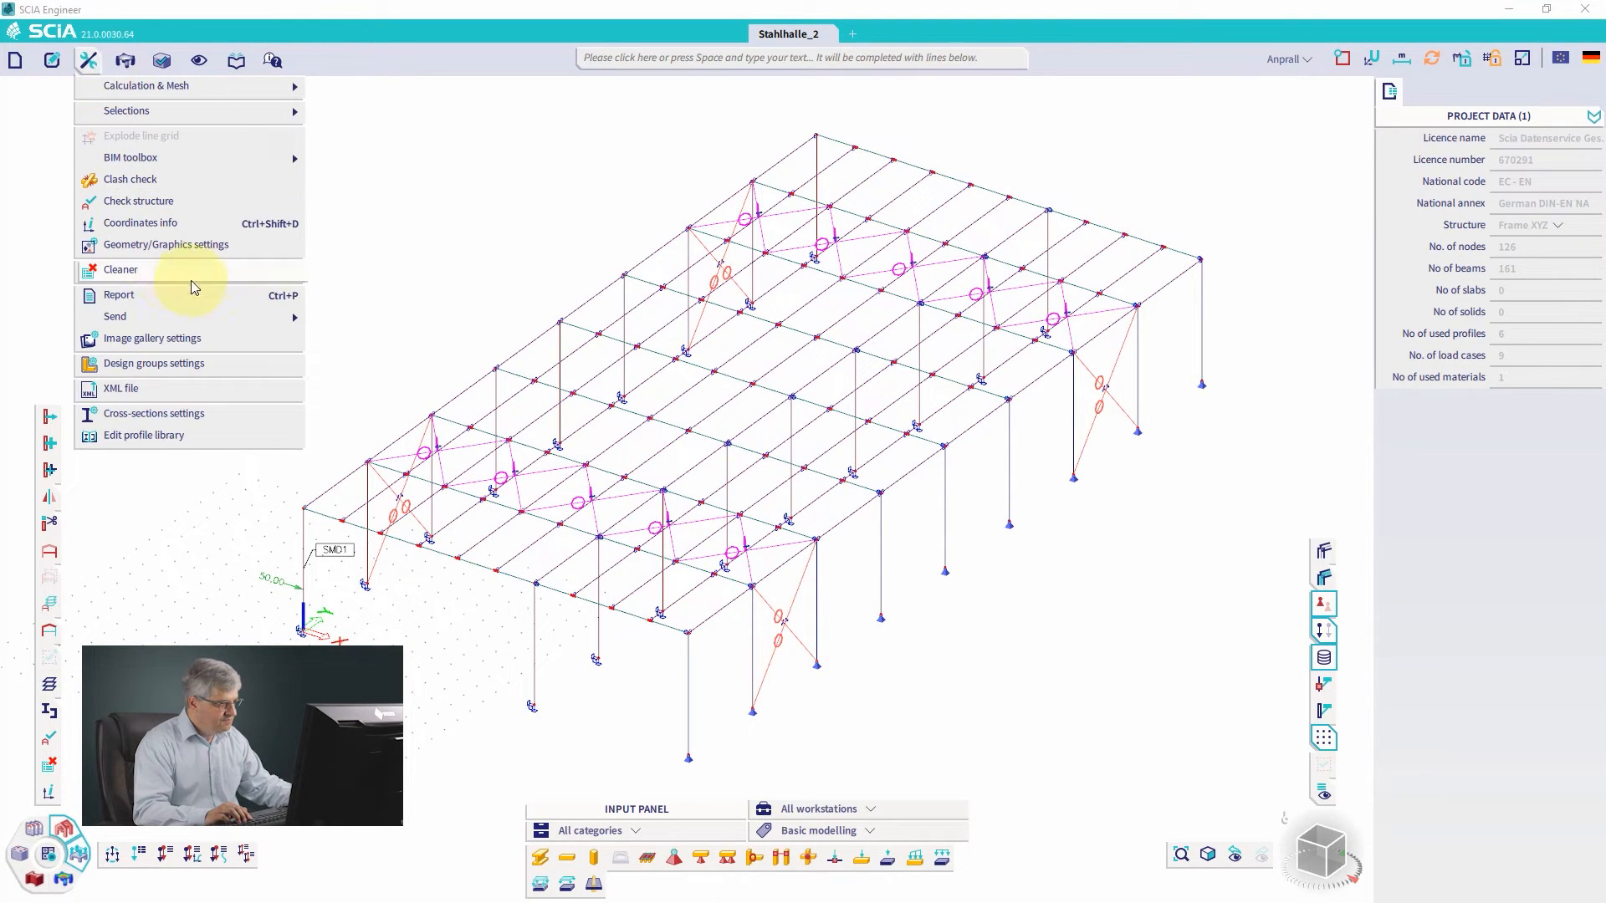
key("Delete")
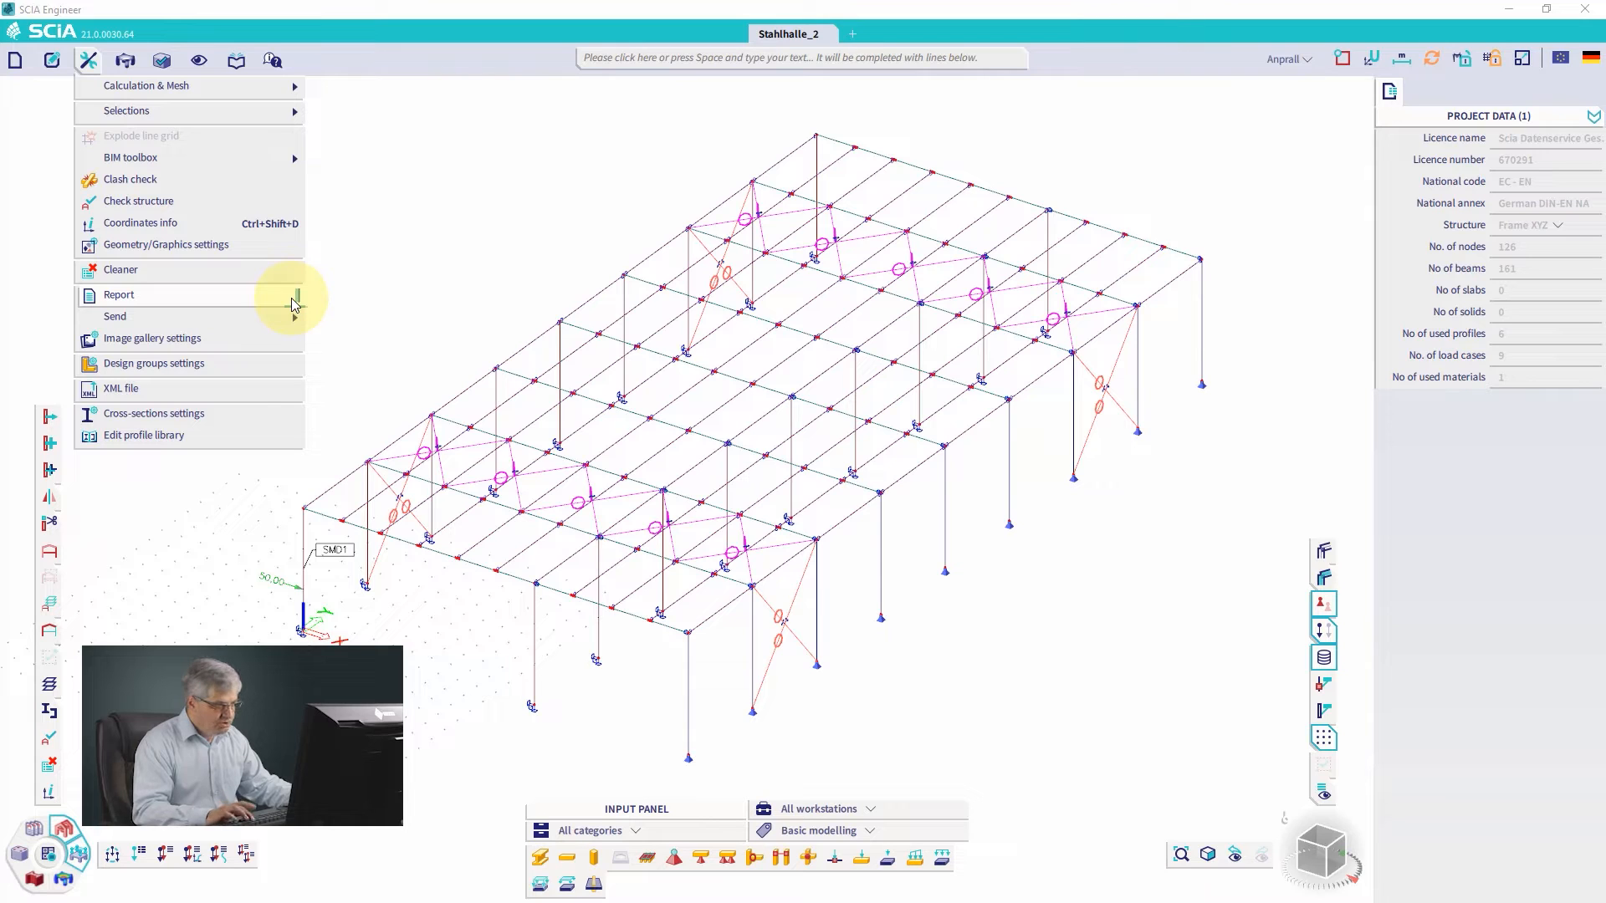
left_click(396, 286)
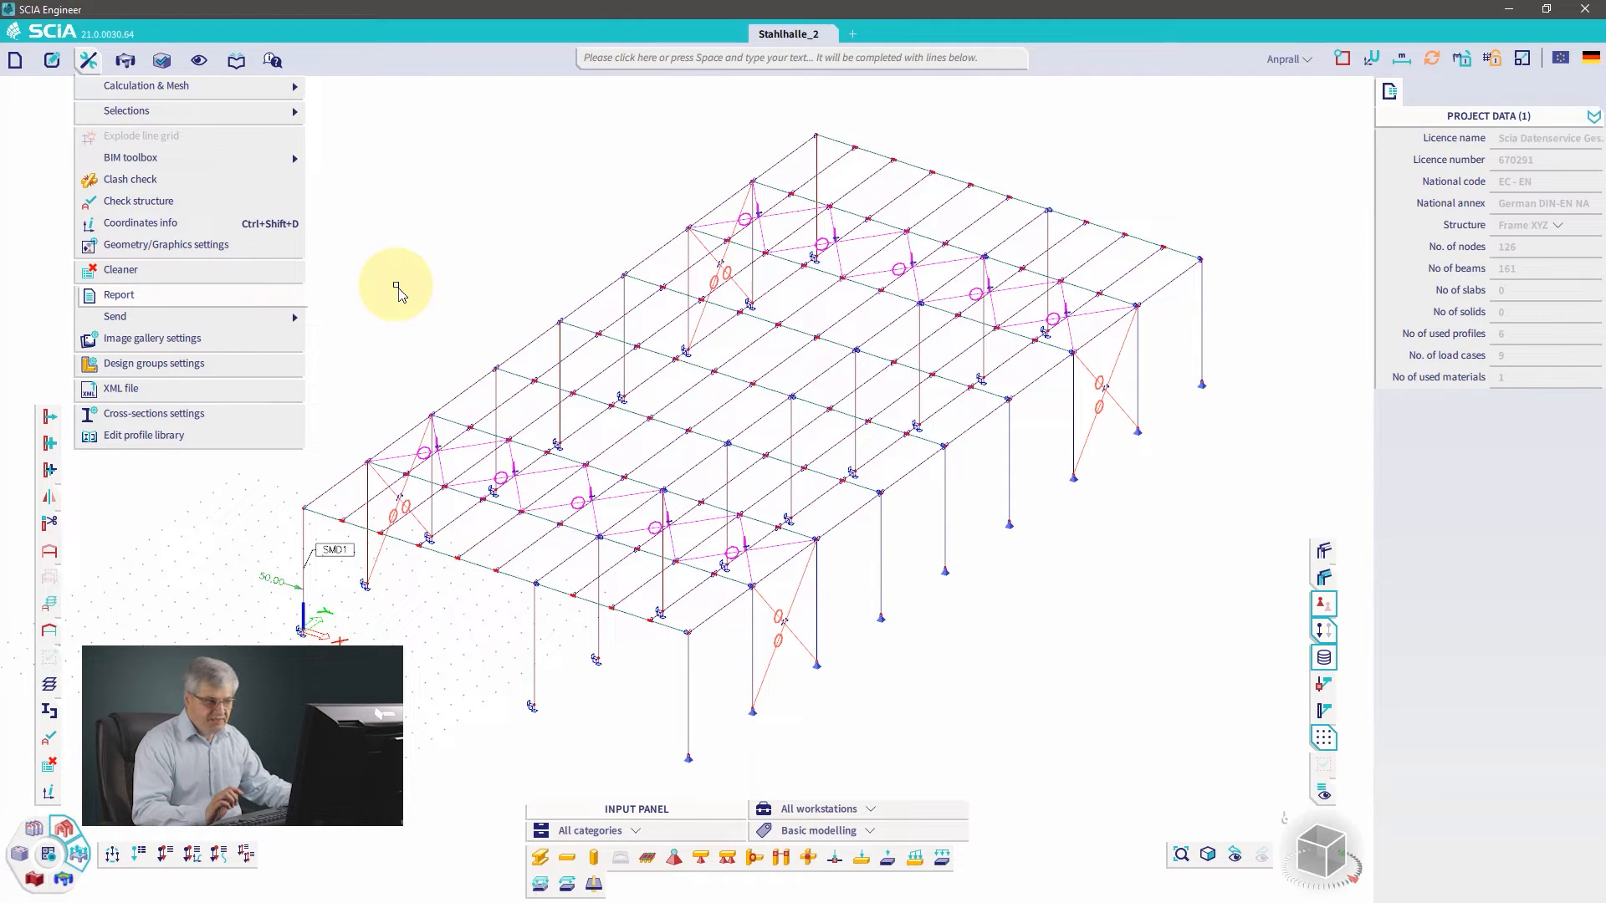
Step: Give the Report command the Ctrl+P shortcut again and return to the model
left_click(88, 60)
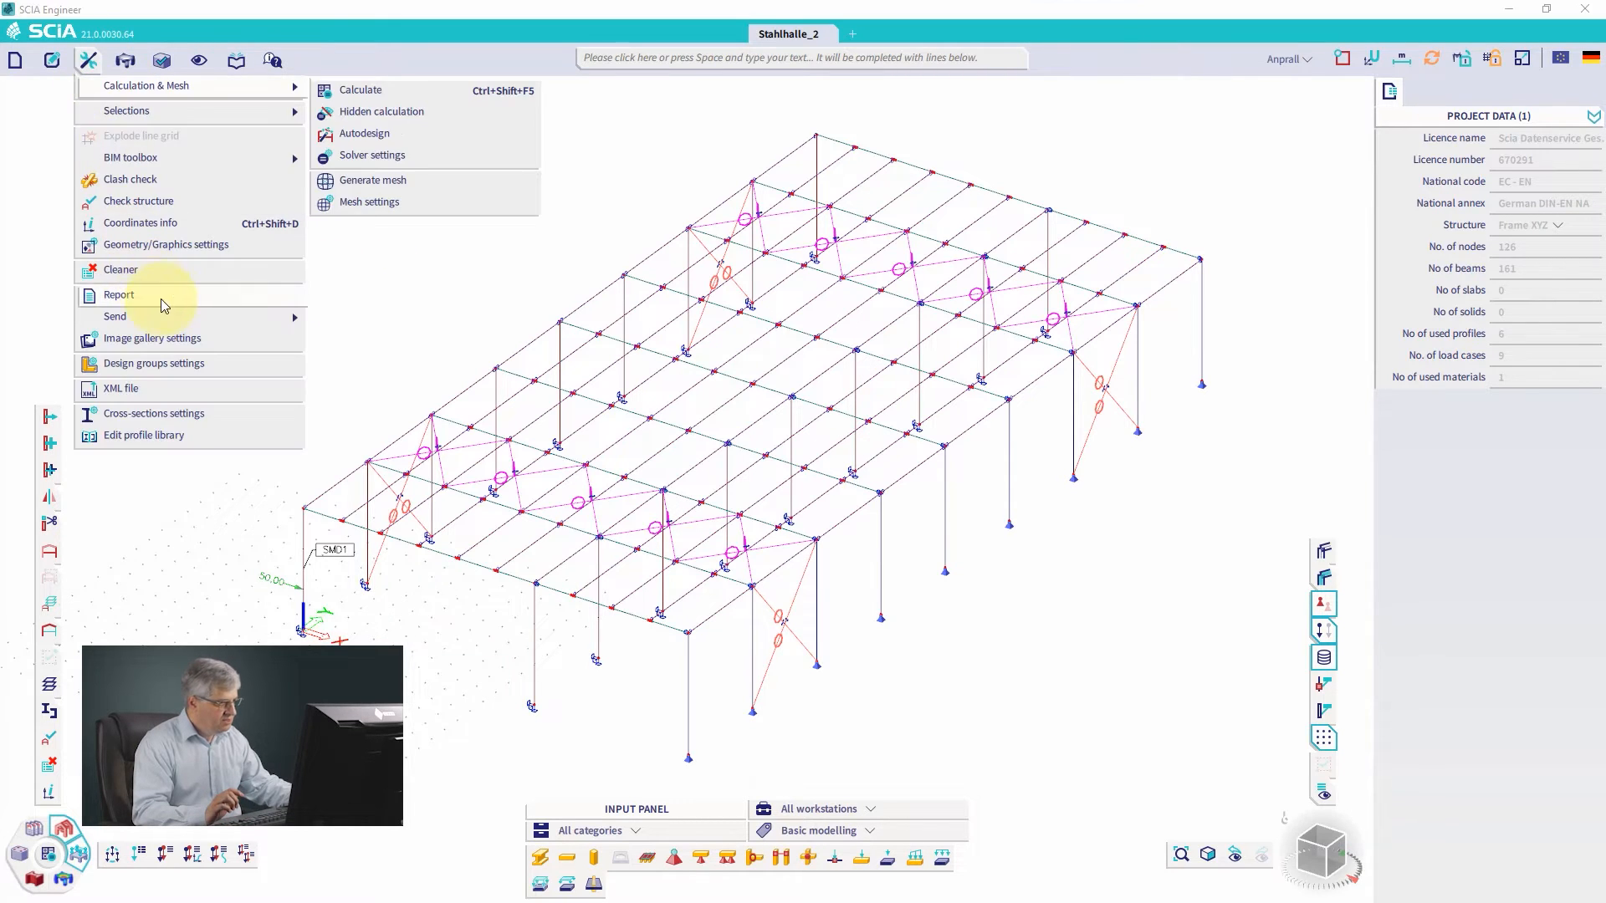
left_click(290, 301)
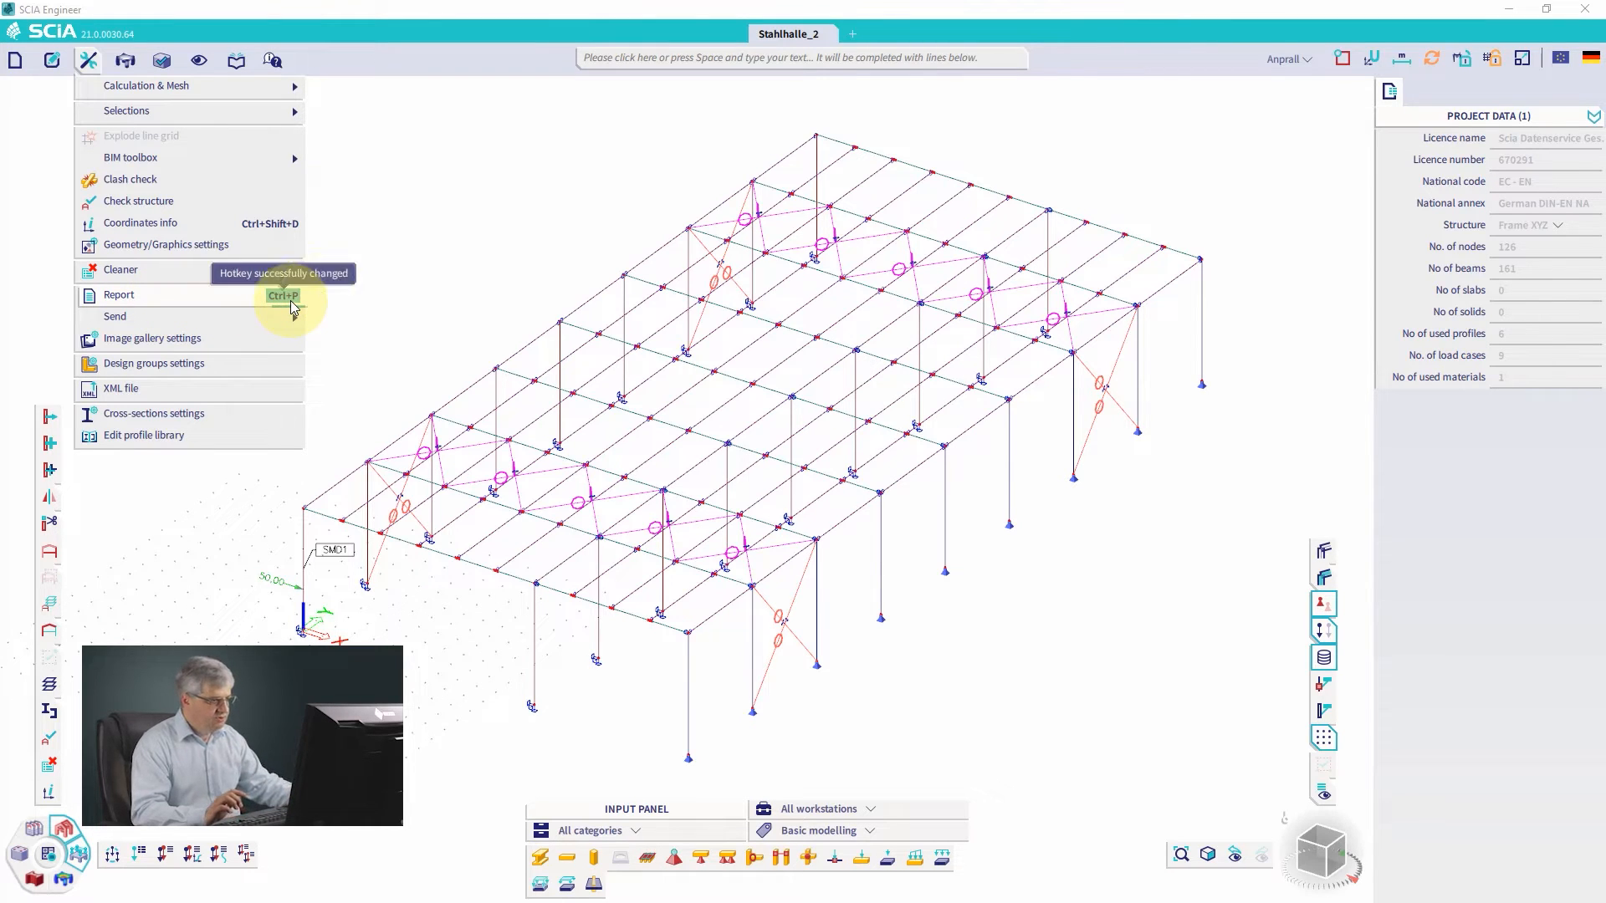
left_click(393, 302)
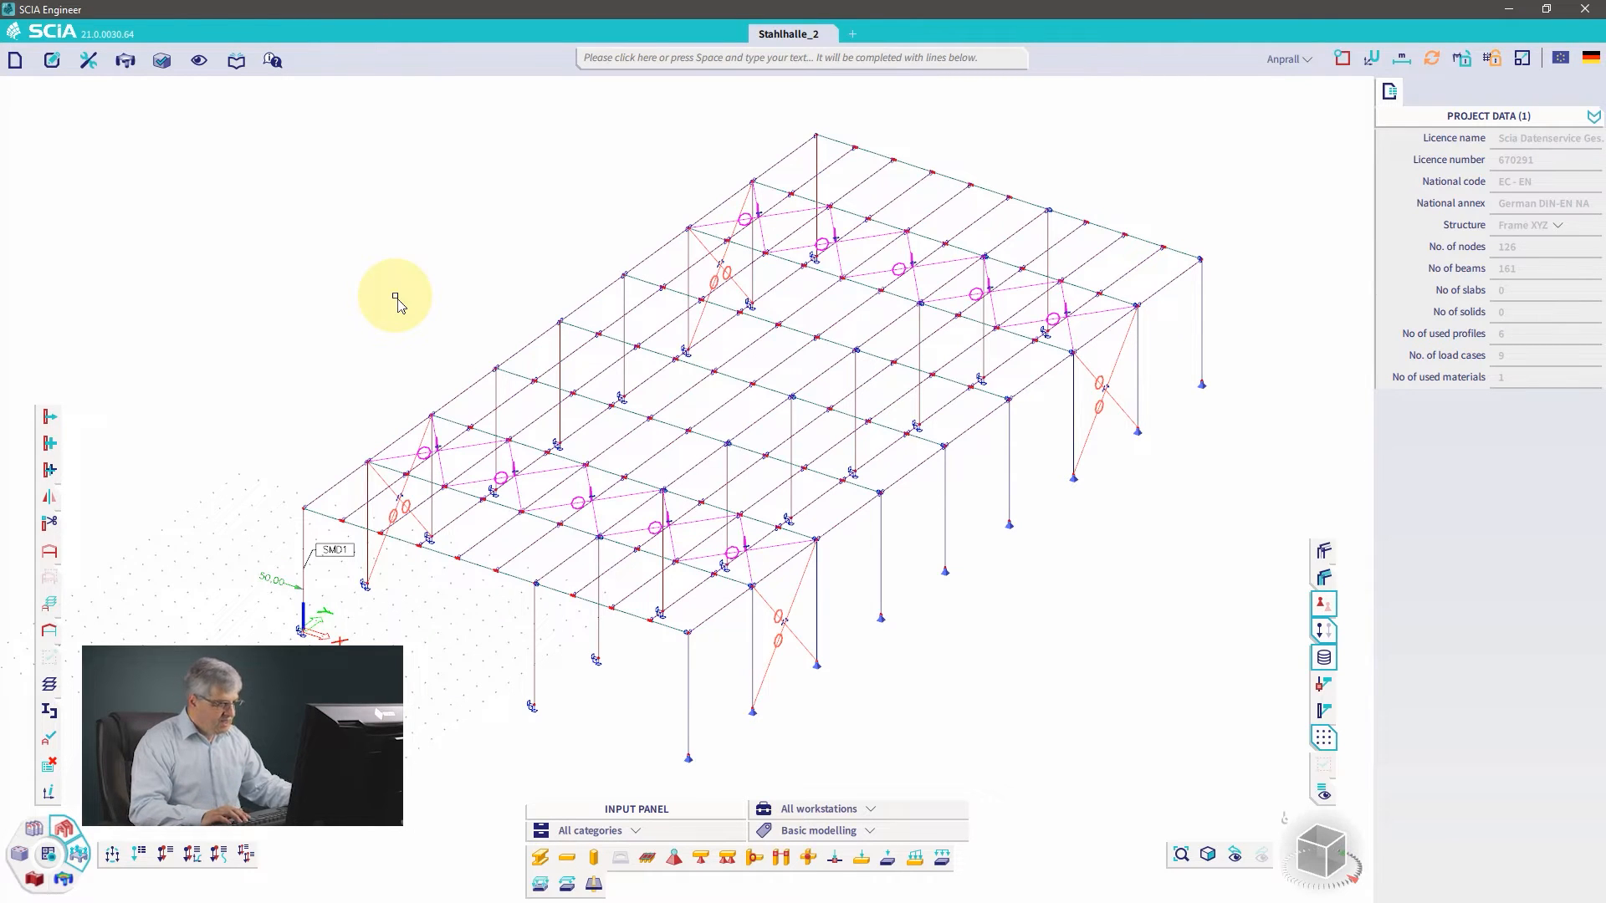
Step: Look at the user configuration commands for saving, loading and restoring the default setup, without running any
left_click(198, 61)
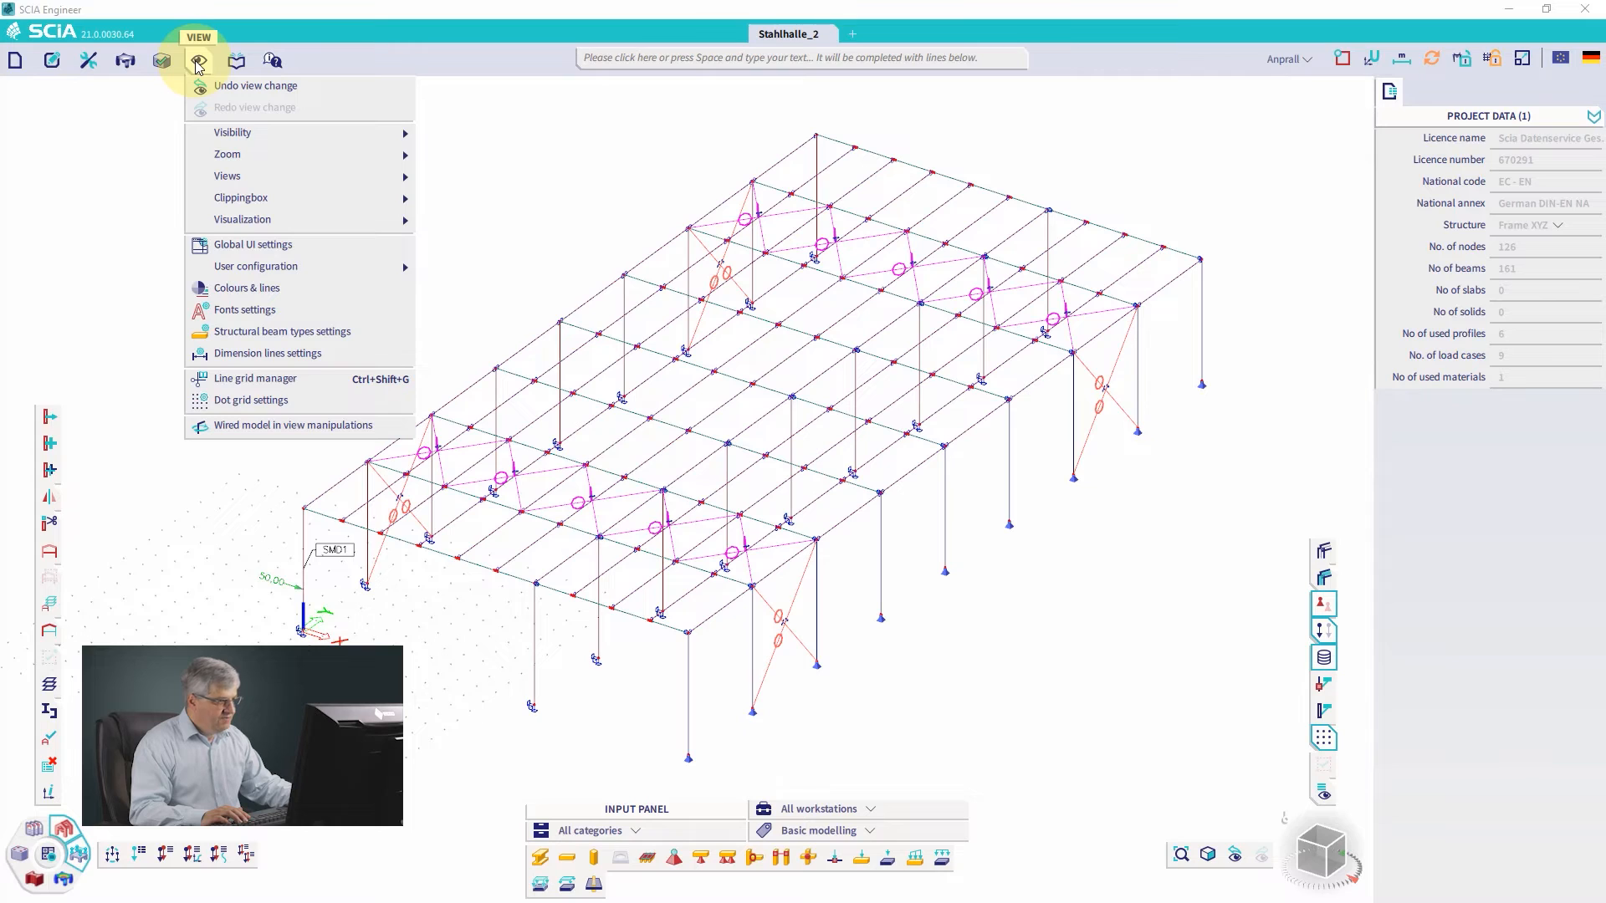
mouse_move(257, 264)
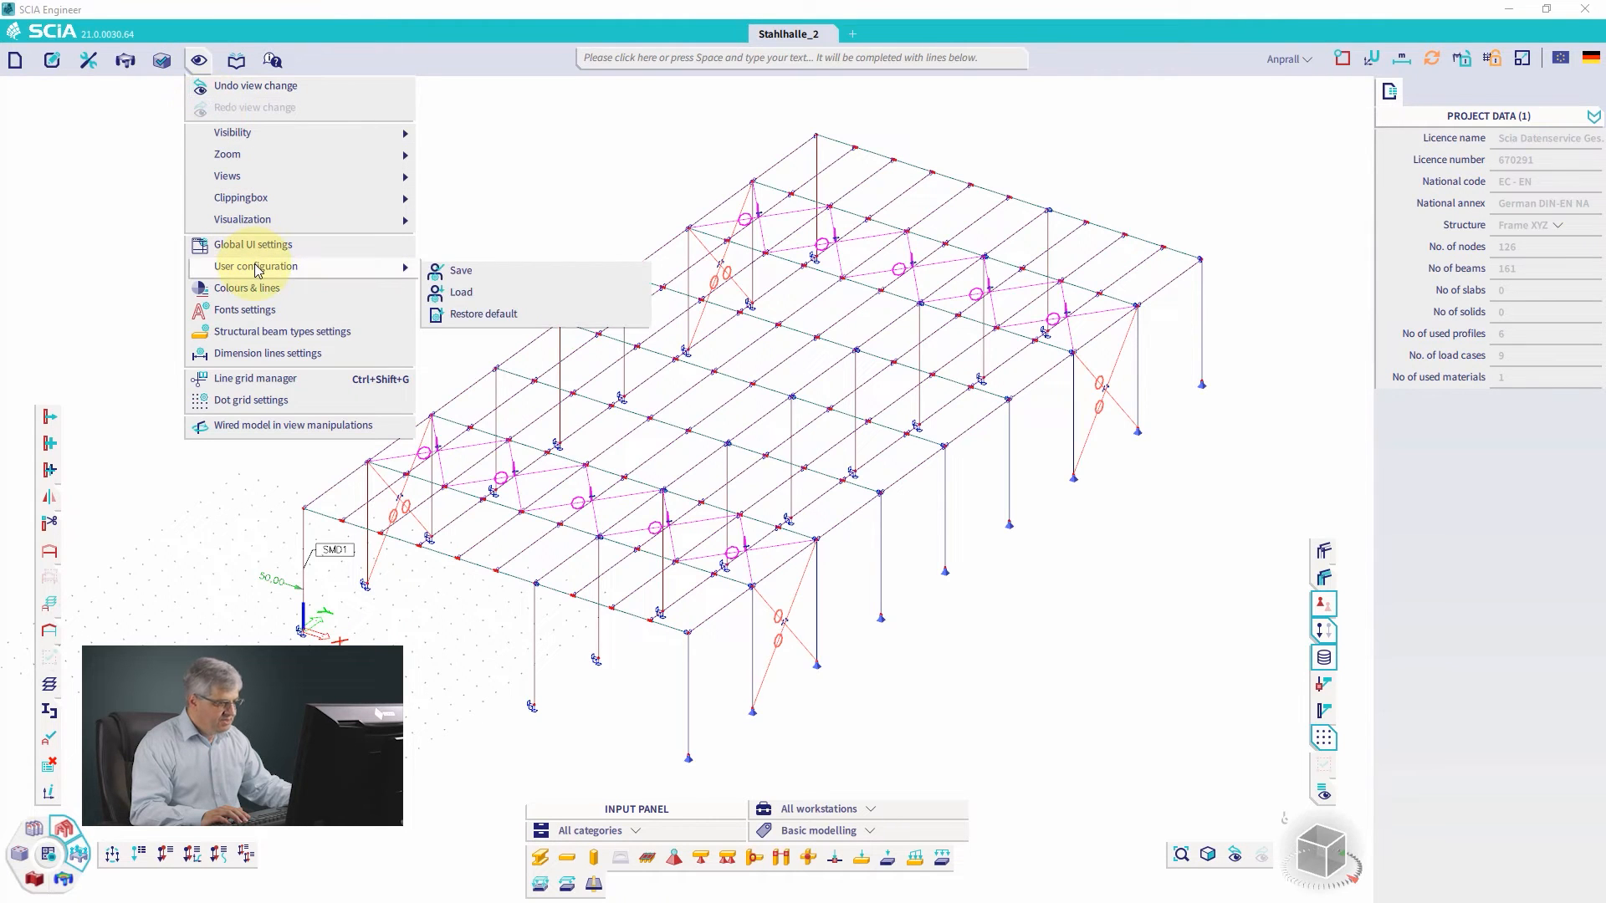
left_click(163, 256)
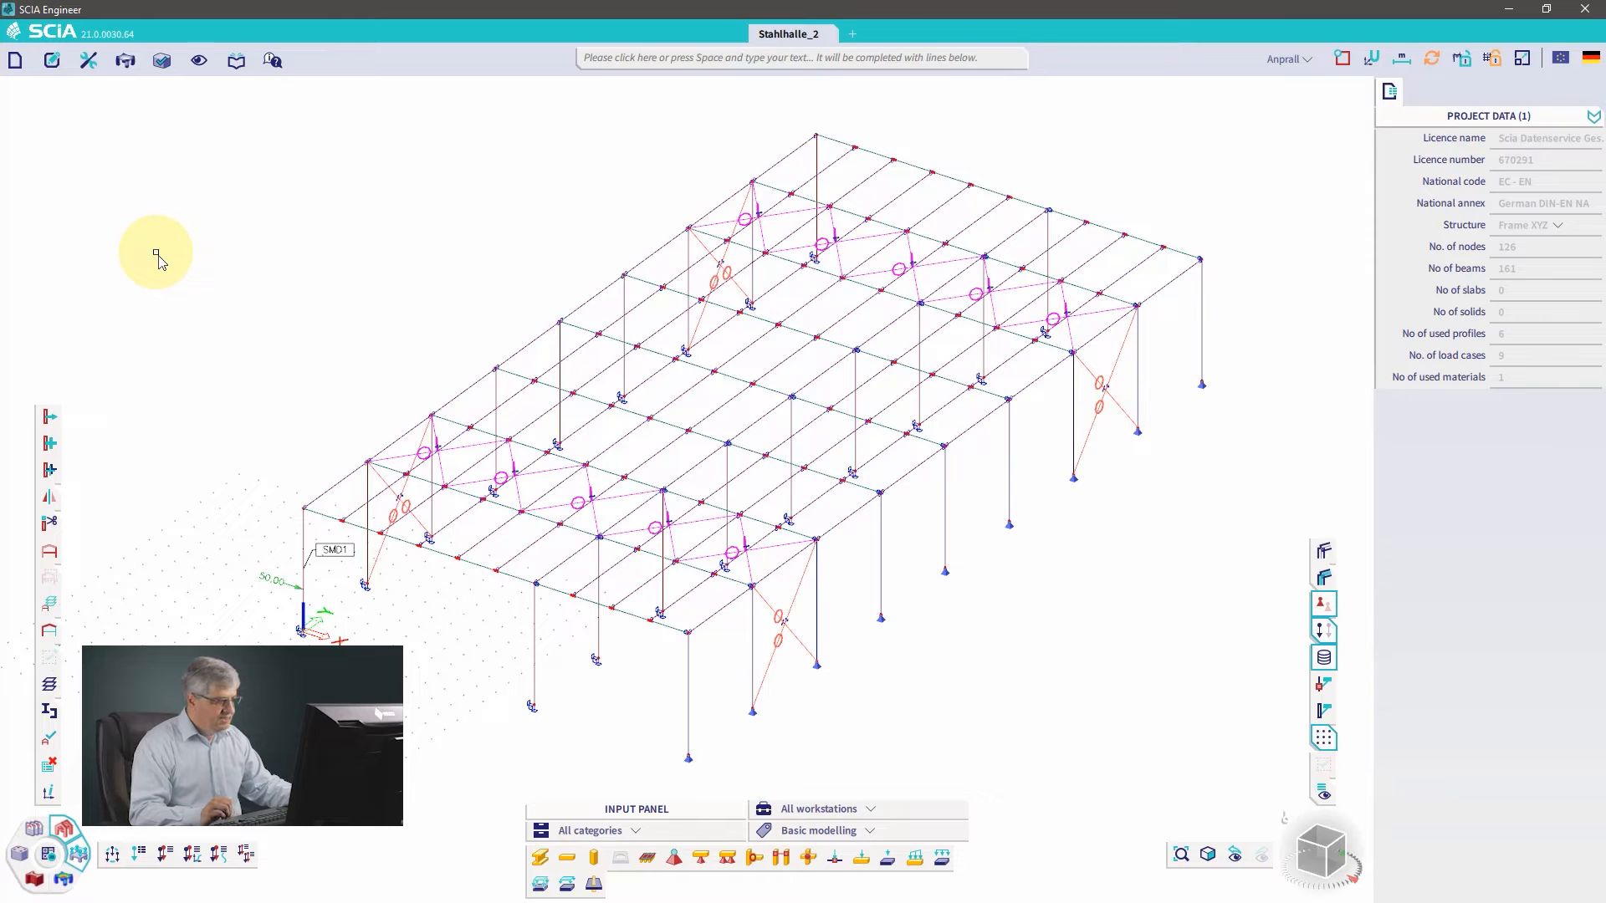
Step: In the global UI settings, choose Hardware OpenGL (full) rendering and set the select pen width to 2 pixels
left_click(198, 60)
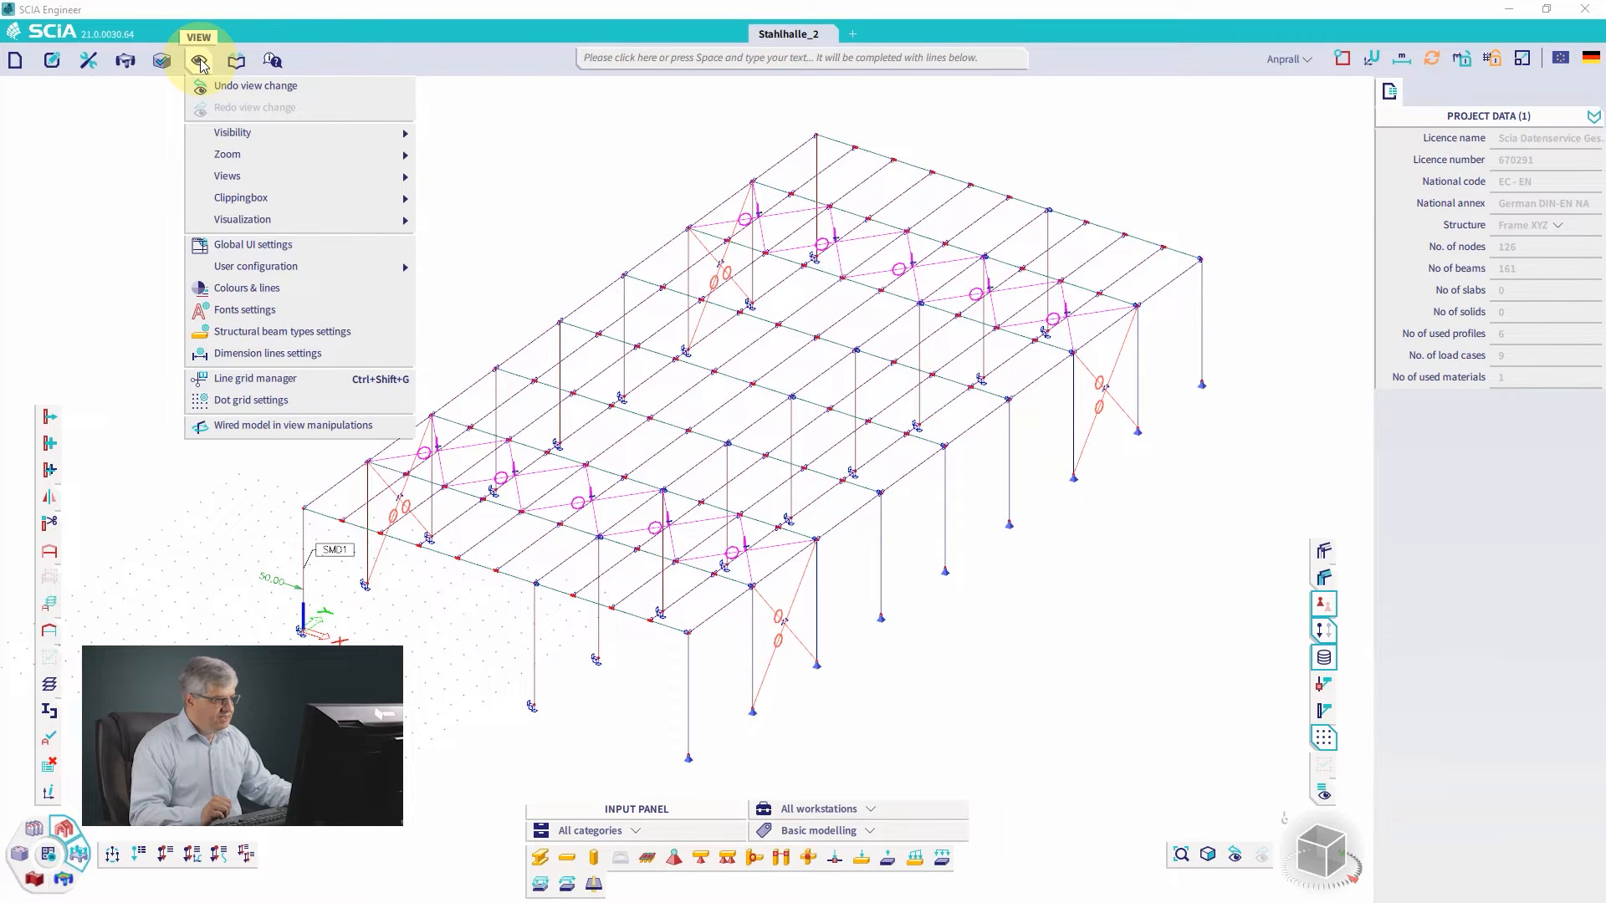
left_click(295, 247)
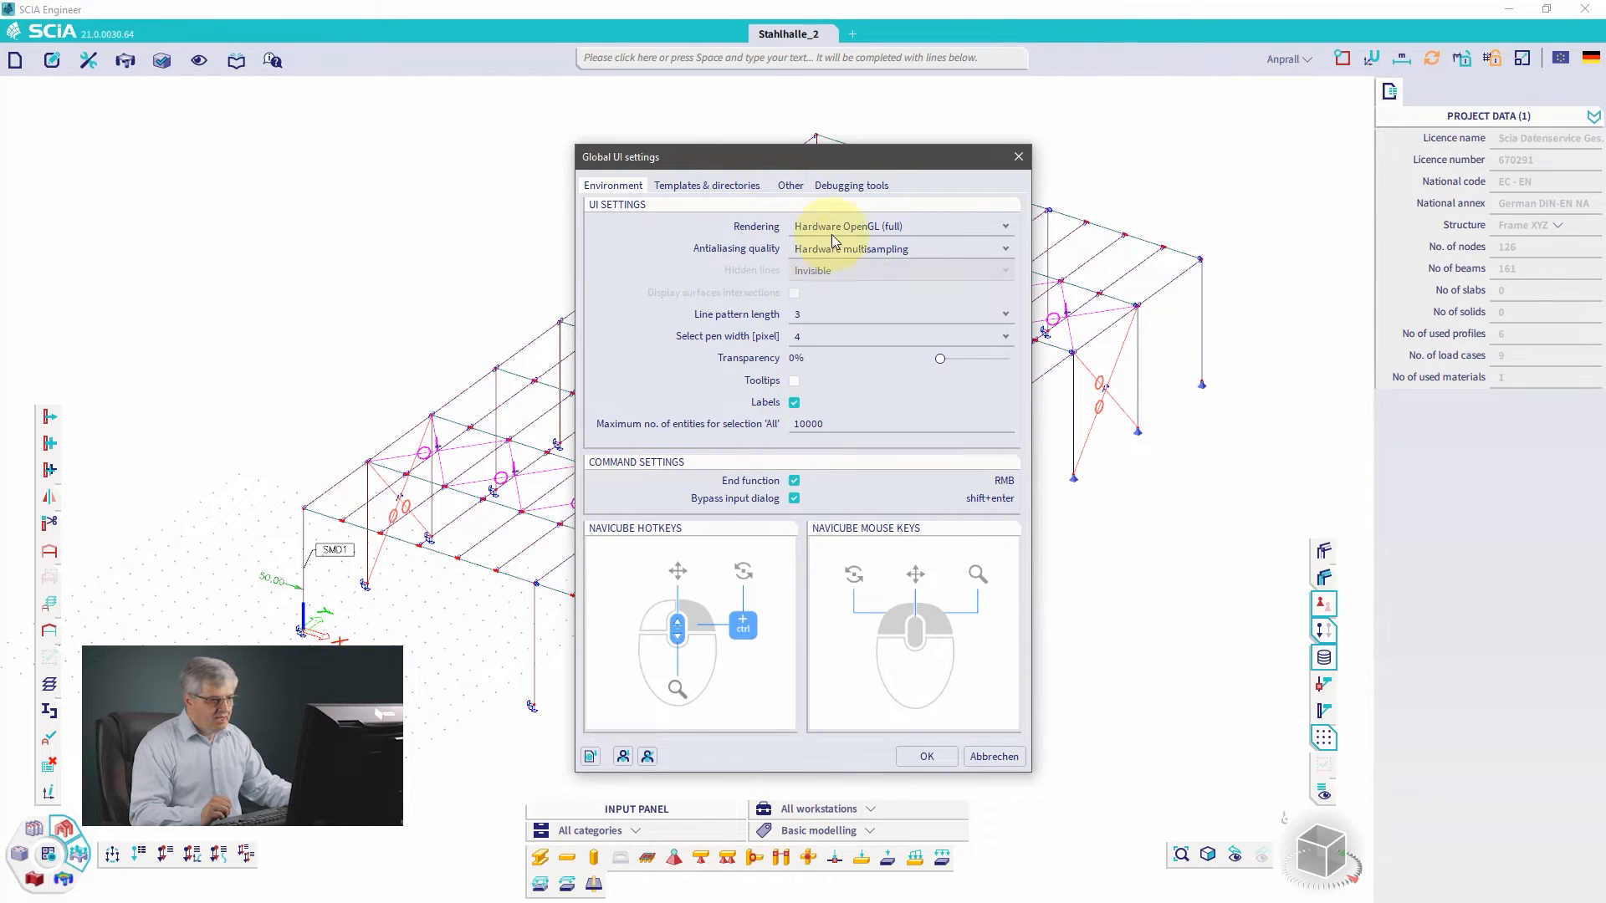
left_click(950, 225)
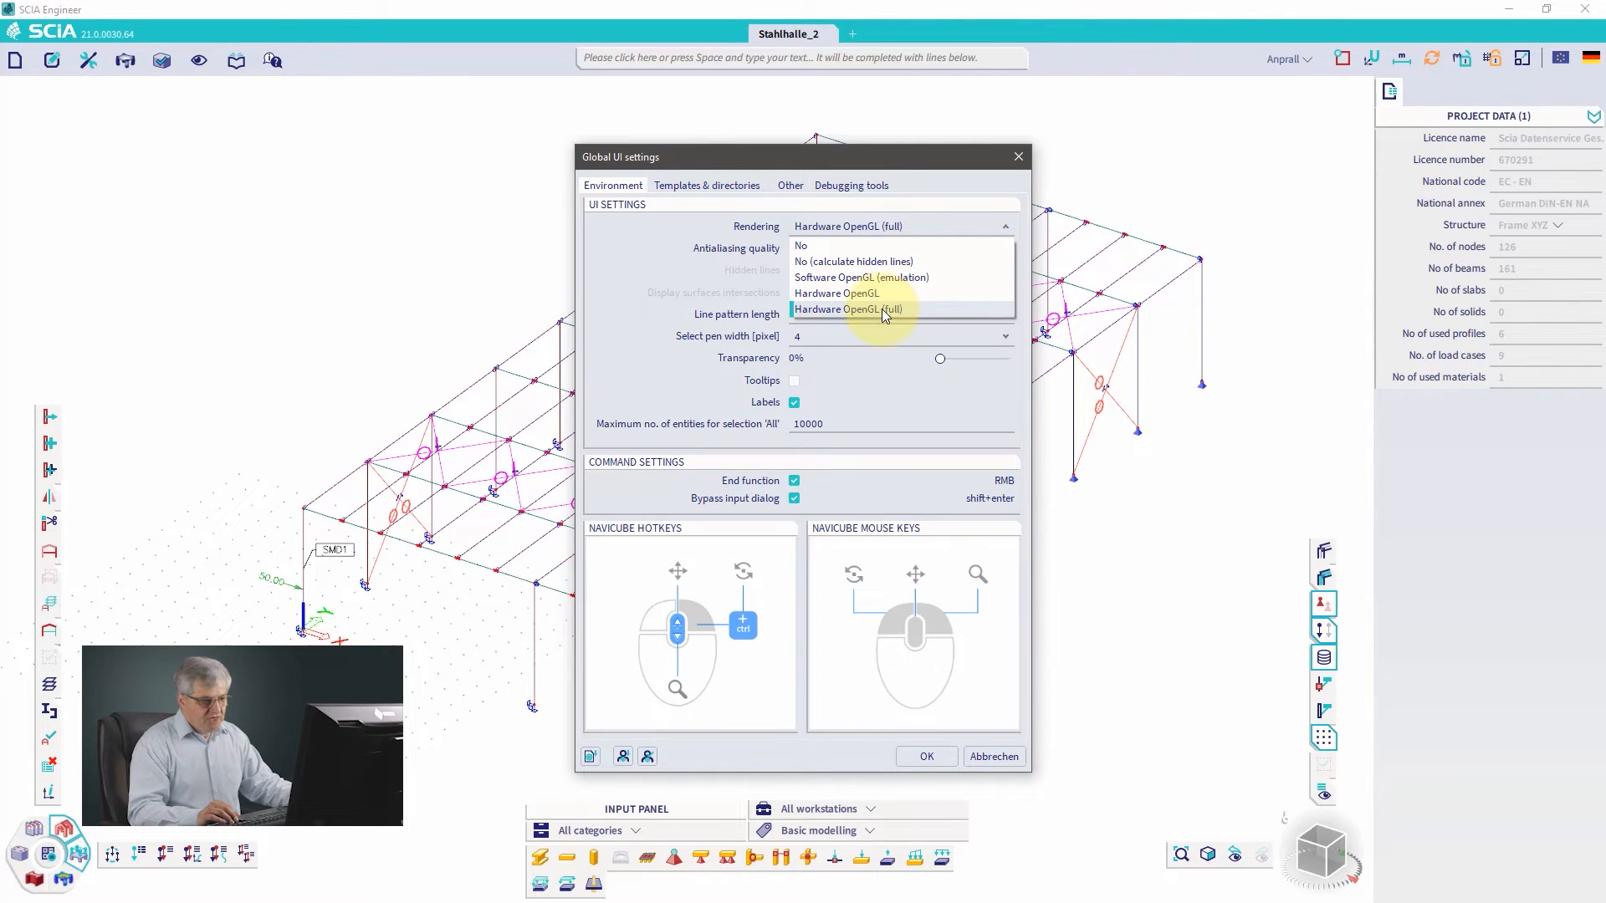
left_click(882, 311)
left_click(839, 336)
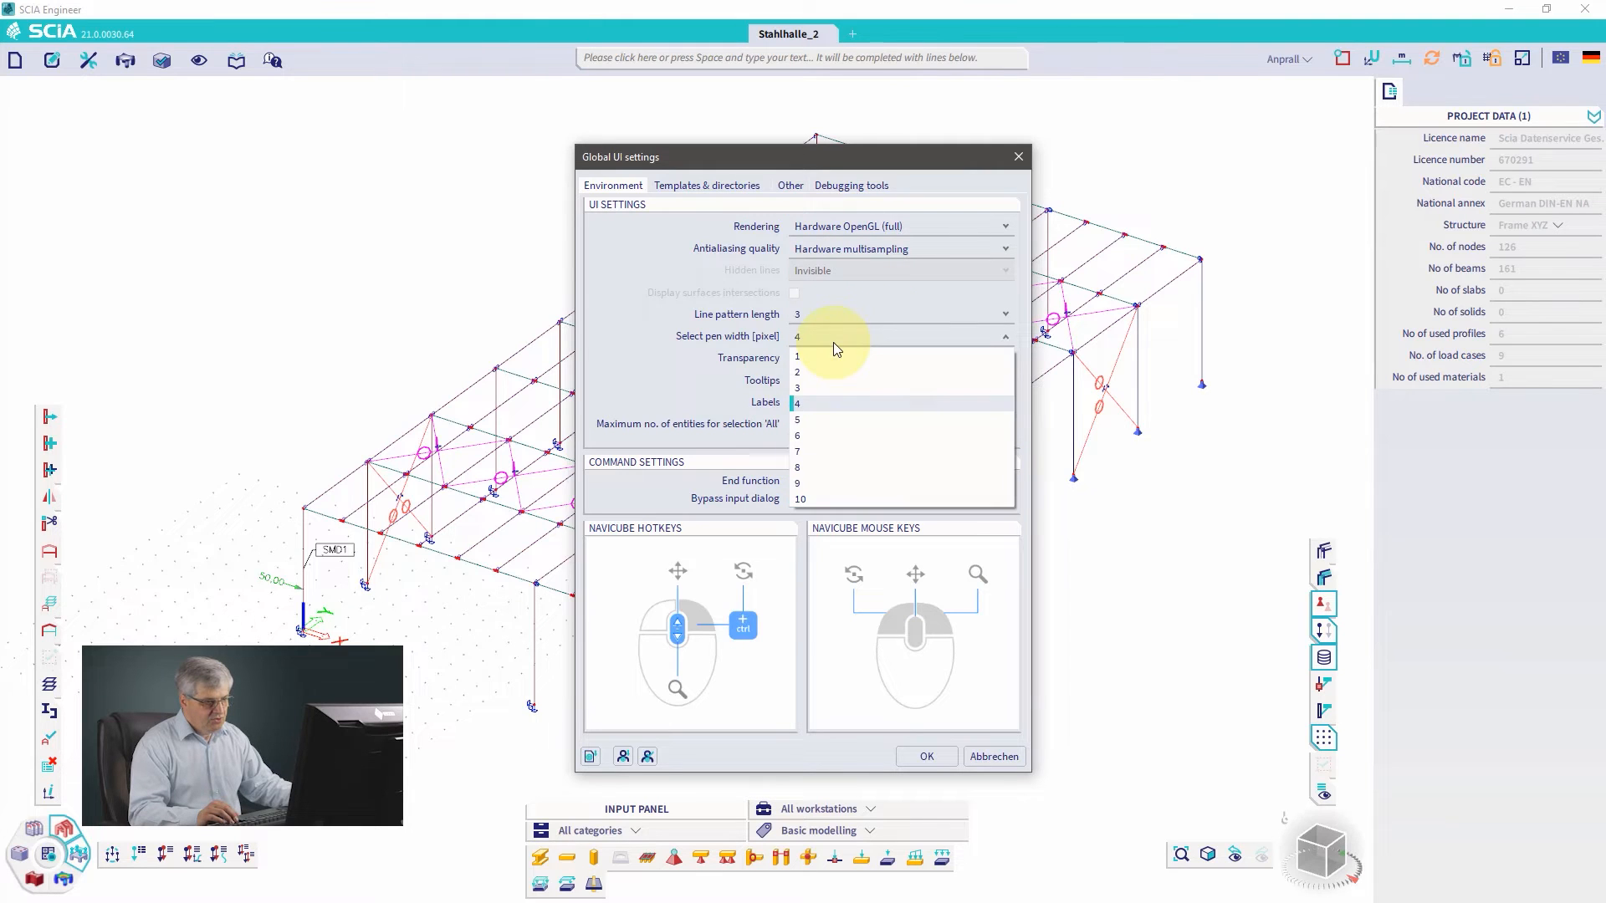
left_click(811, 378)
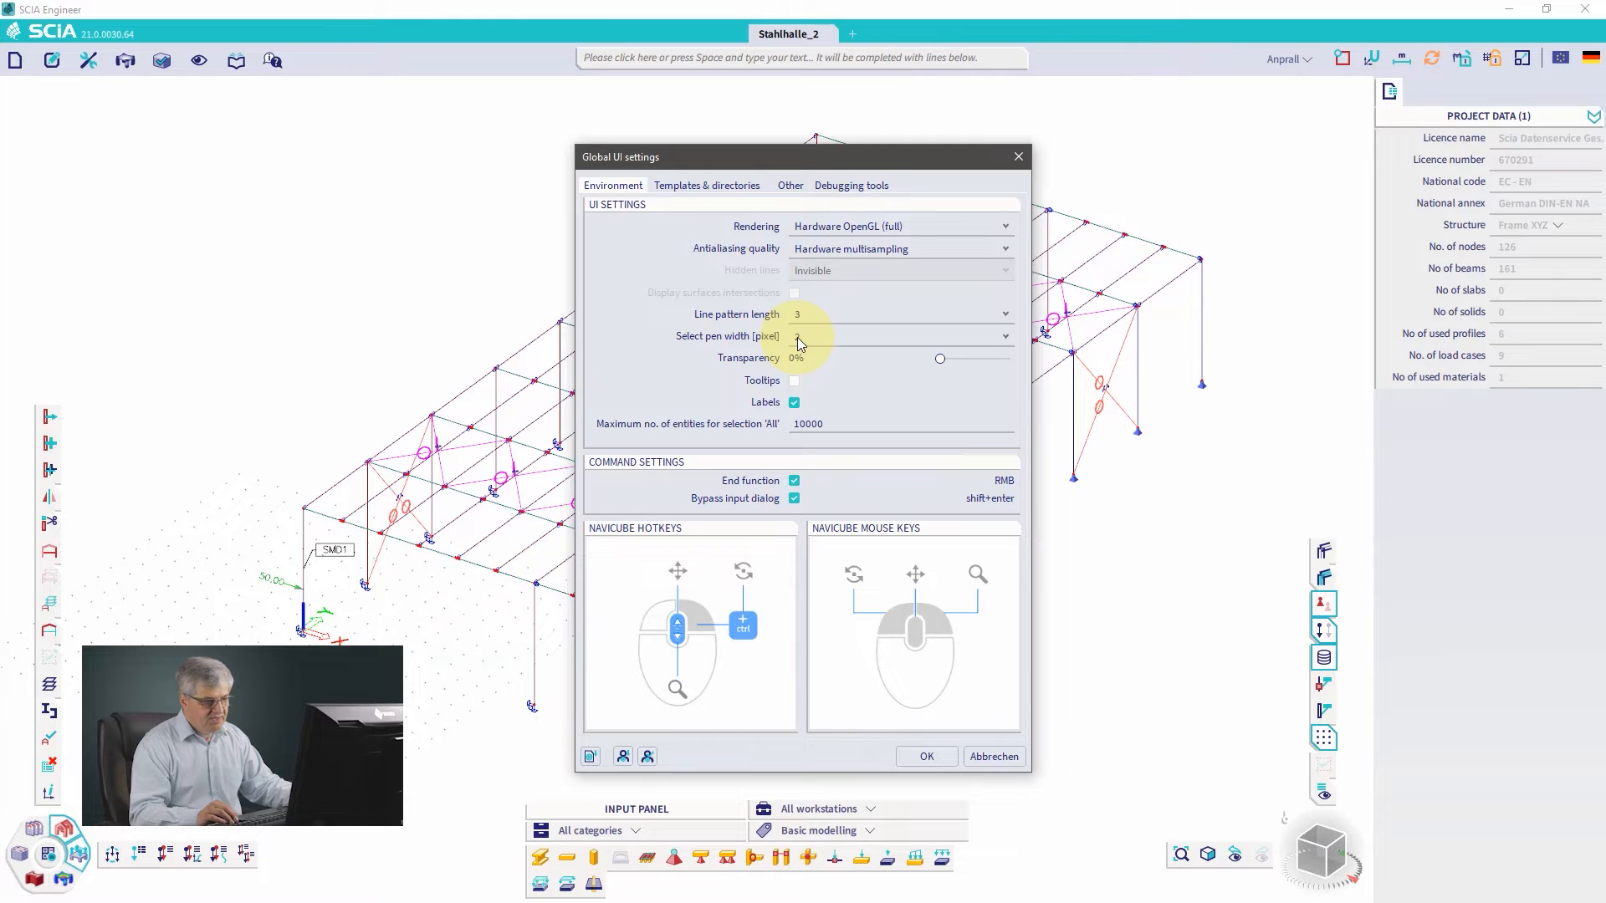
left_click(926, 756)
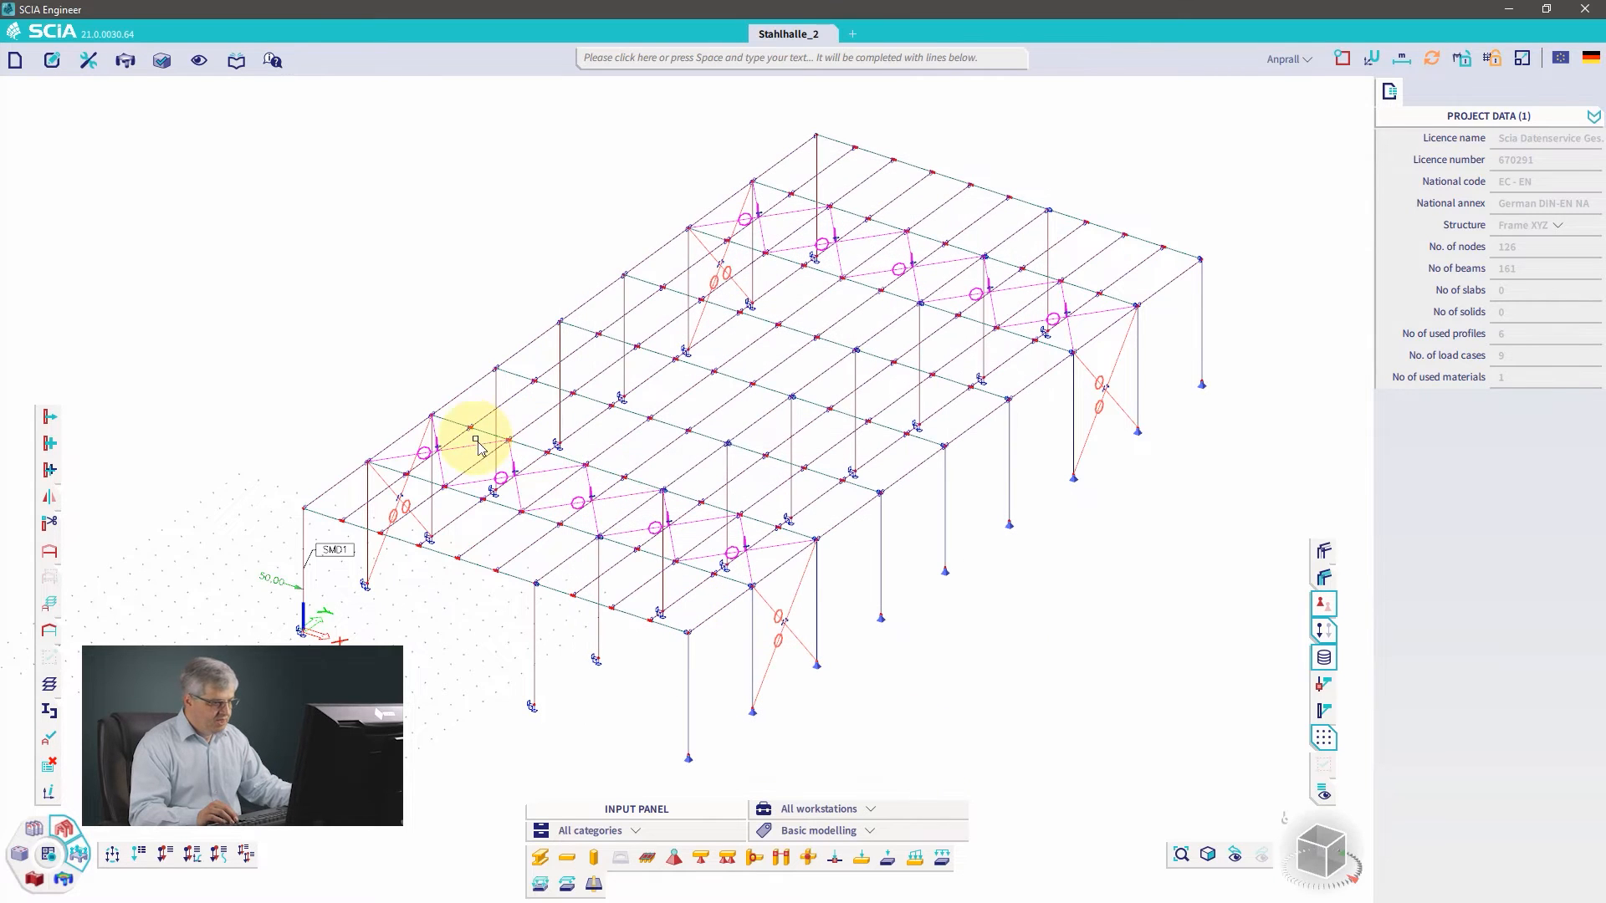
Step: Restore the default colours and lines in the palette settings, and briefly select a purlin along the roof edge to check its highlight
left_click(199, 62)
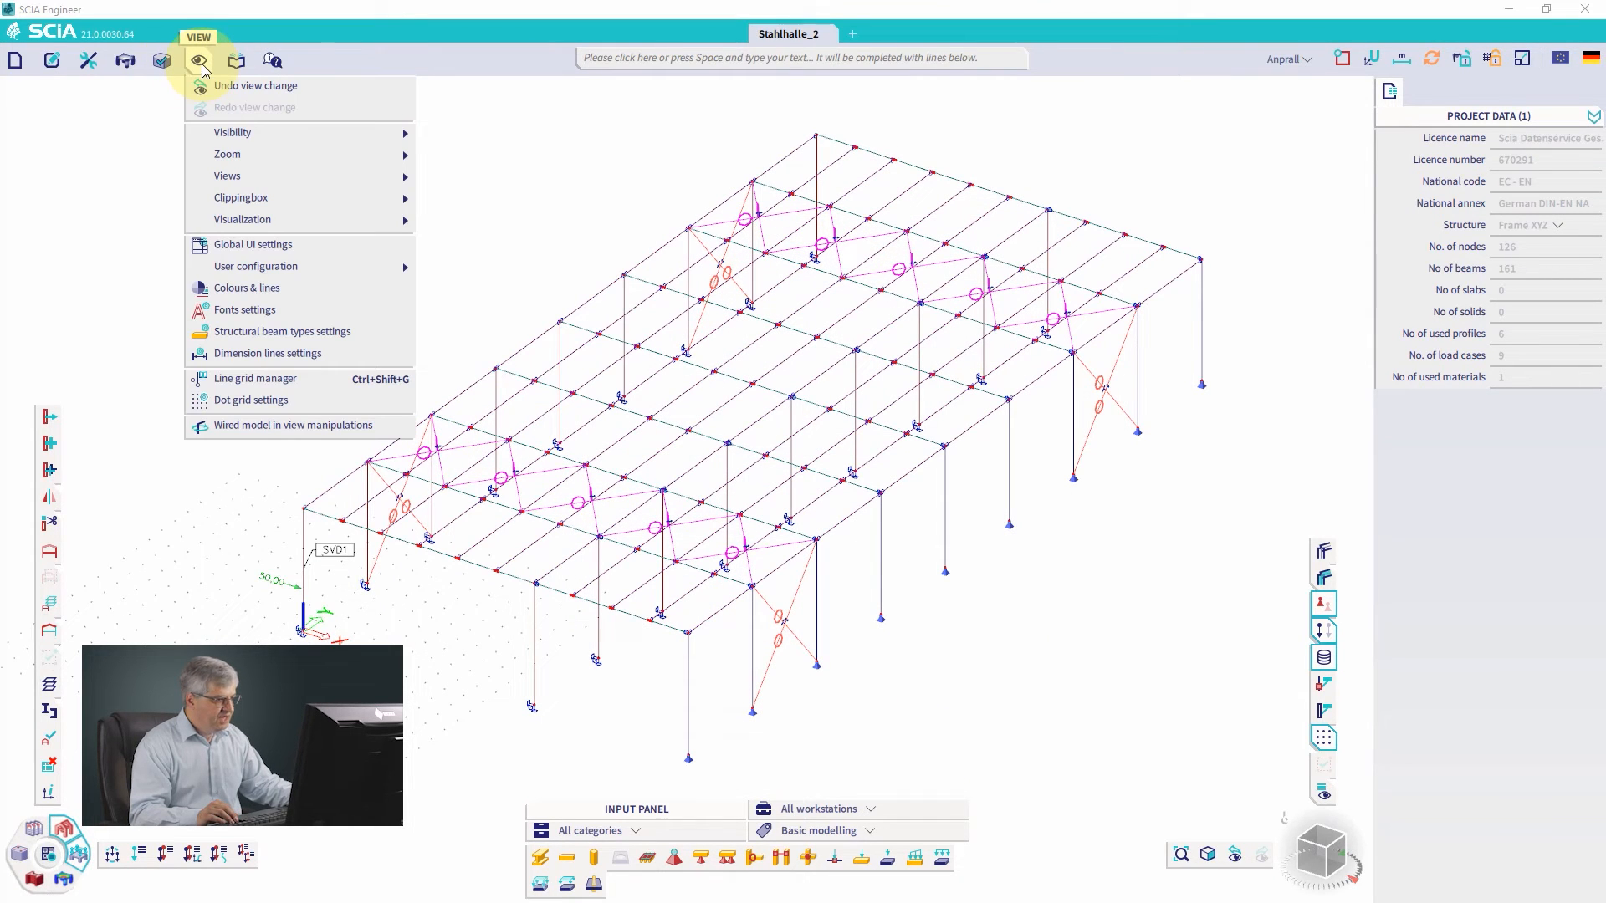
left_click(262, 291)
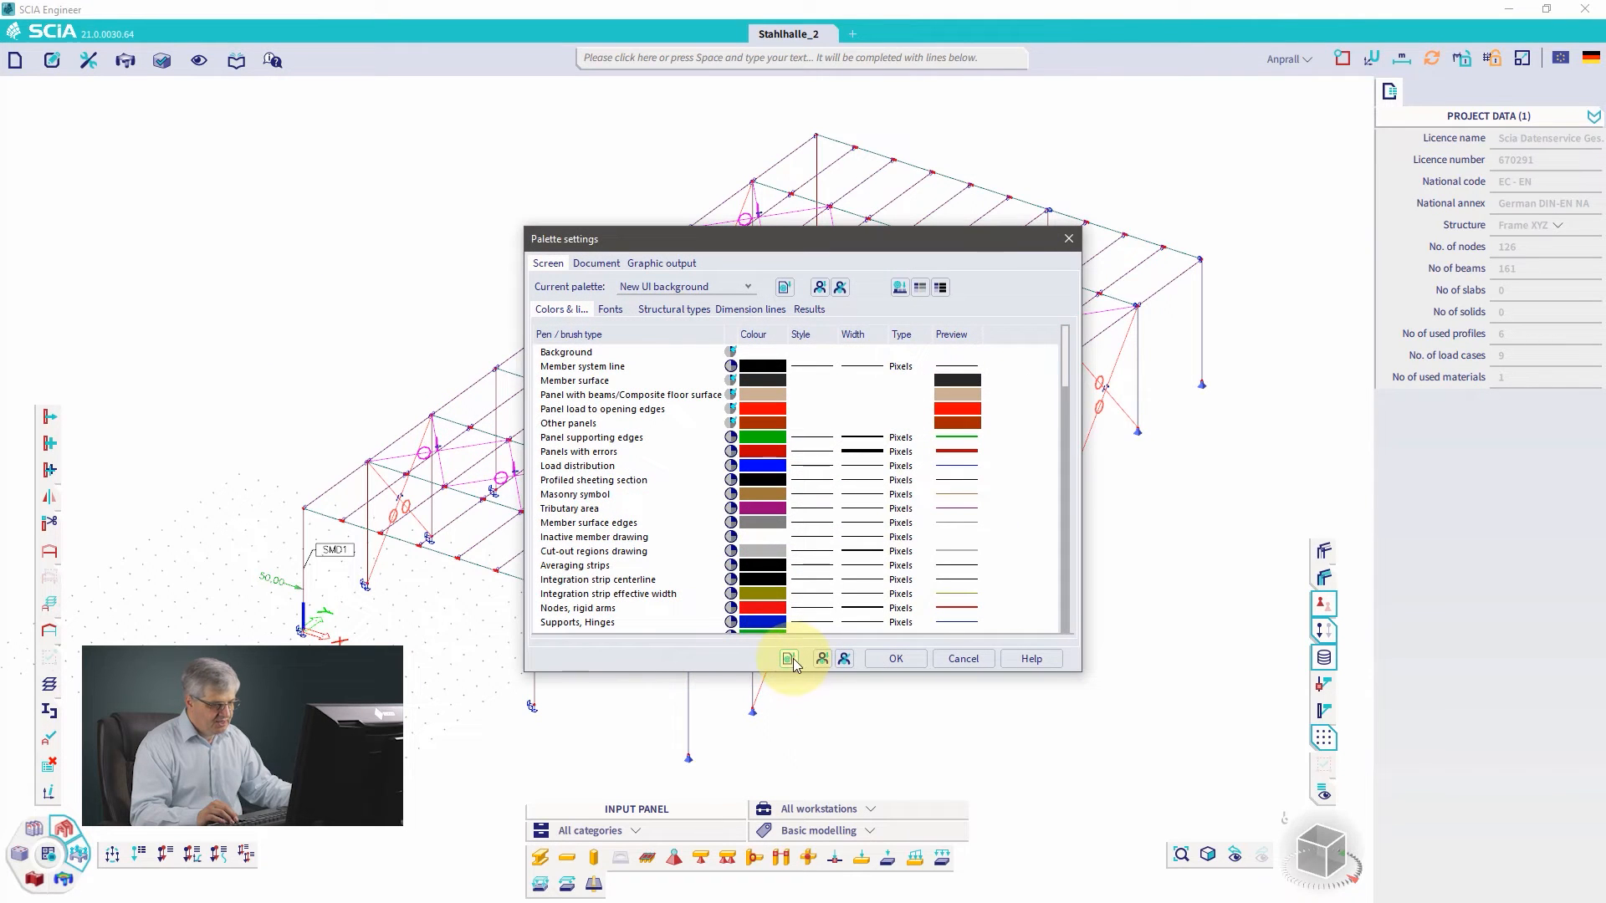
left_click(888, 657)
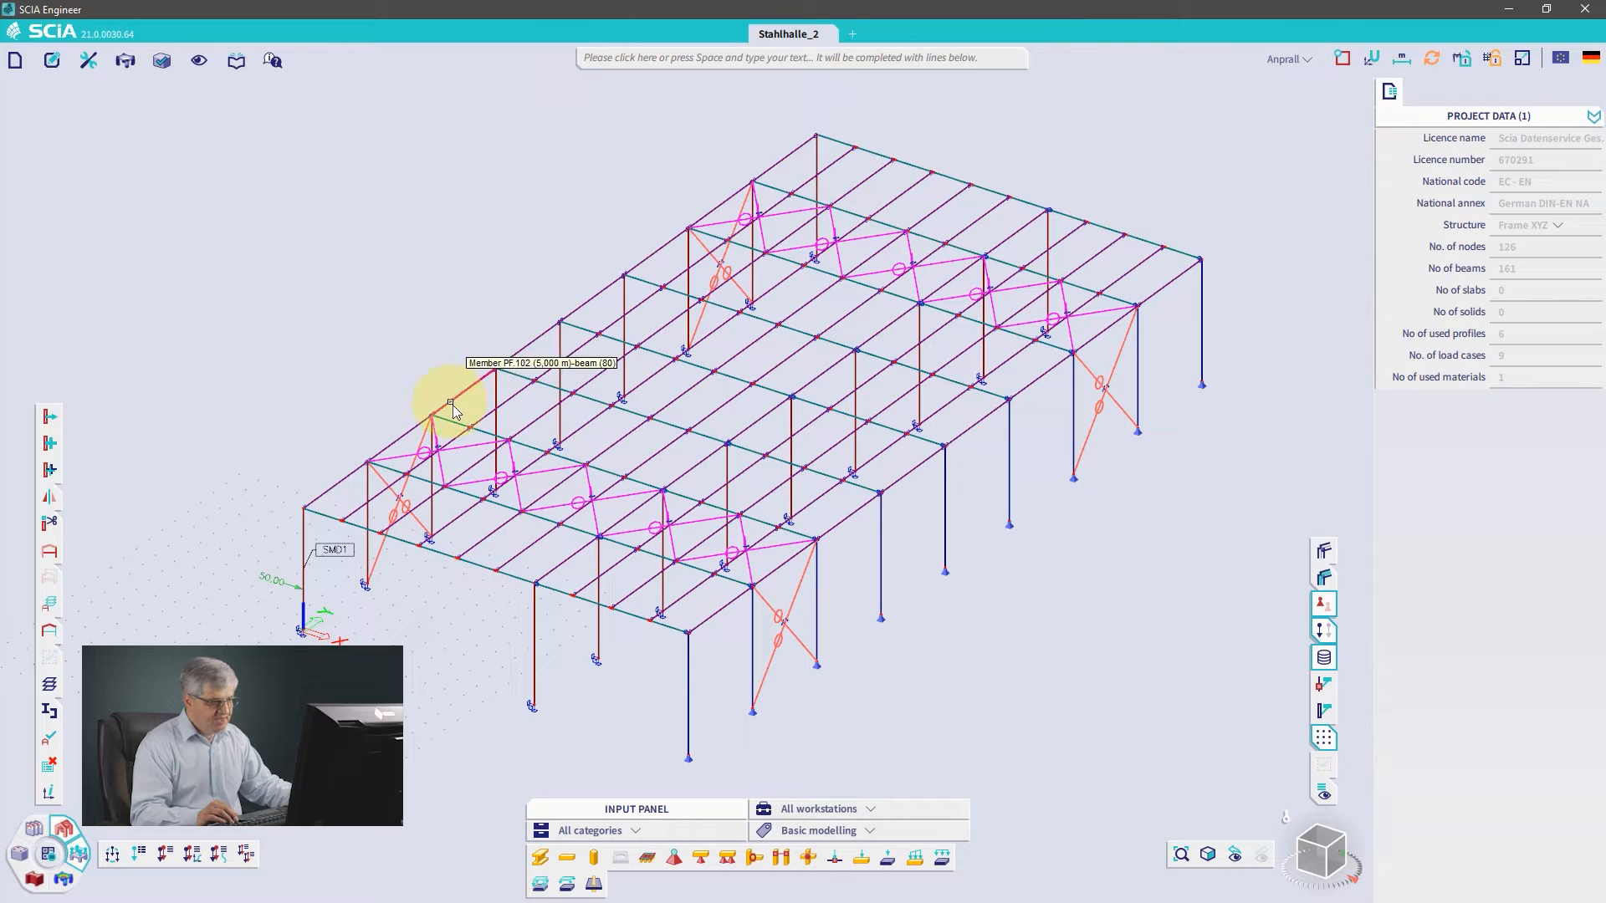
left_click(447, 405)
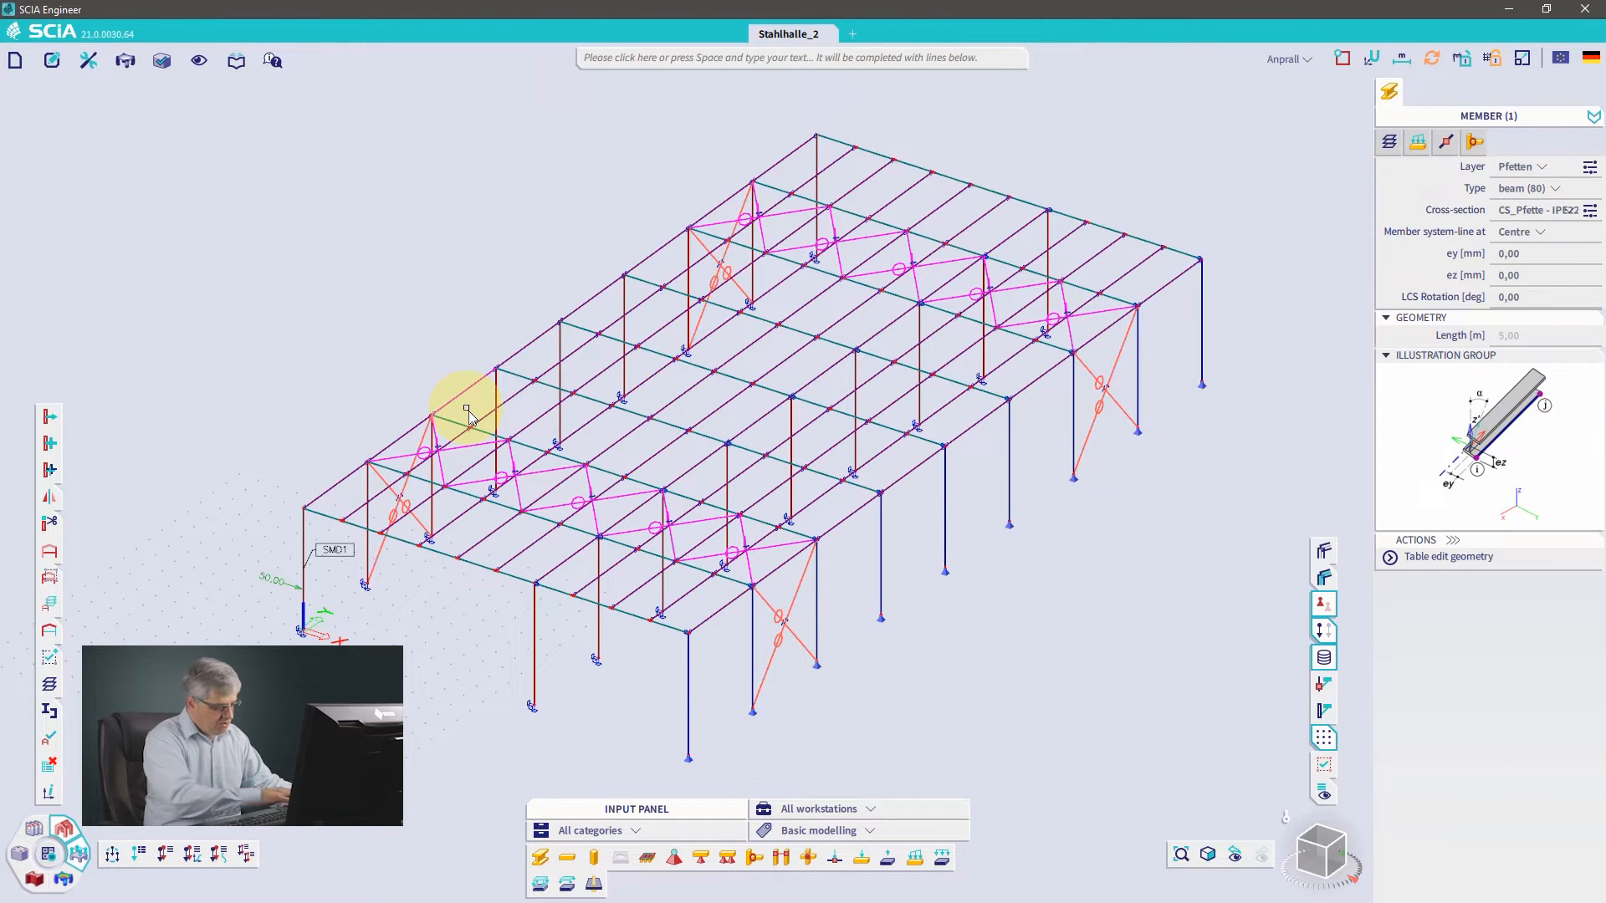
key("Escape")
Step: Set the select pen width to 4 pixels in the global UI settings and test the highlight by selecting and deselecting the edge purlin
left_click(201, 61)
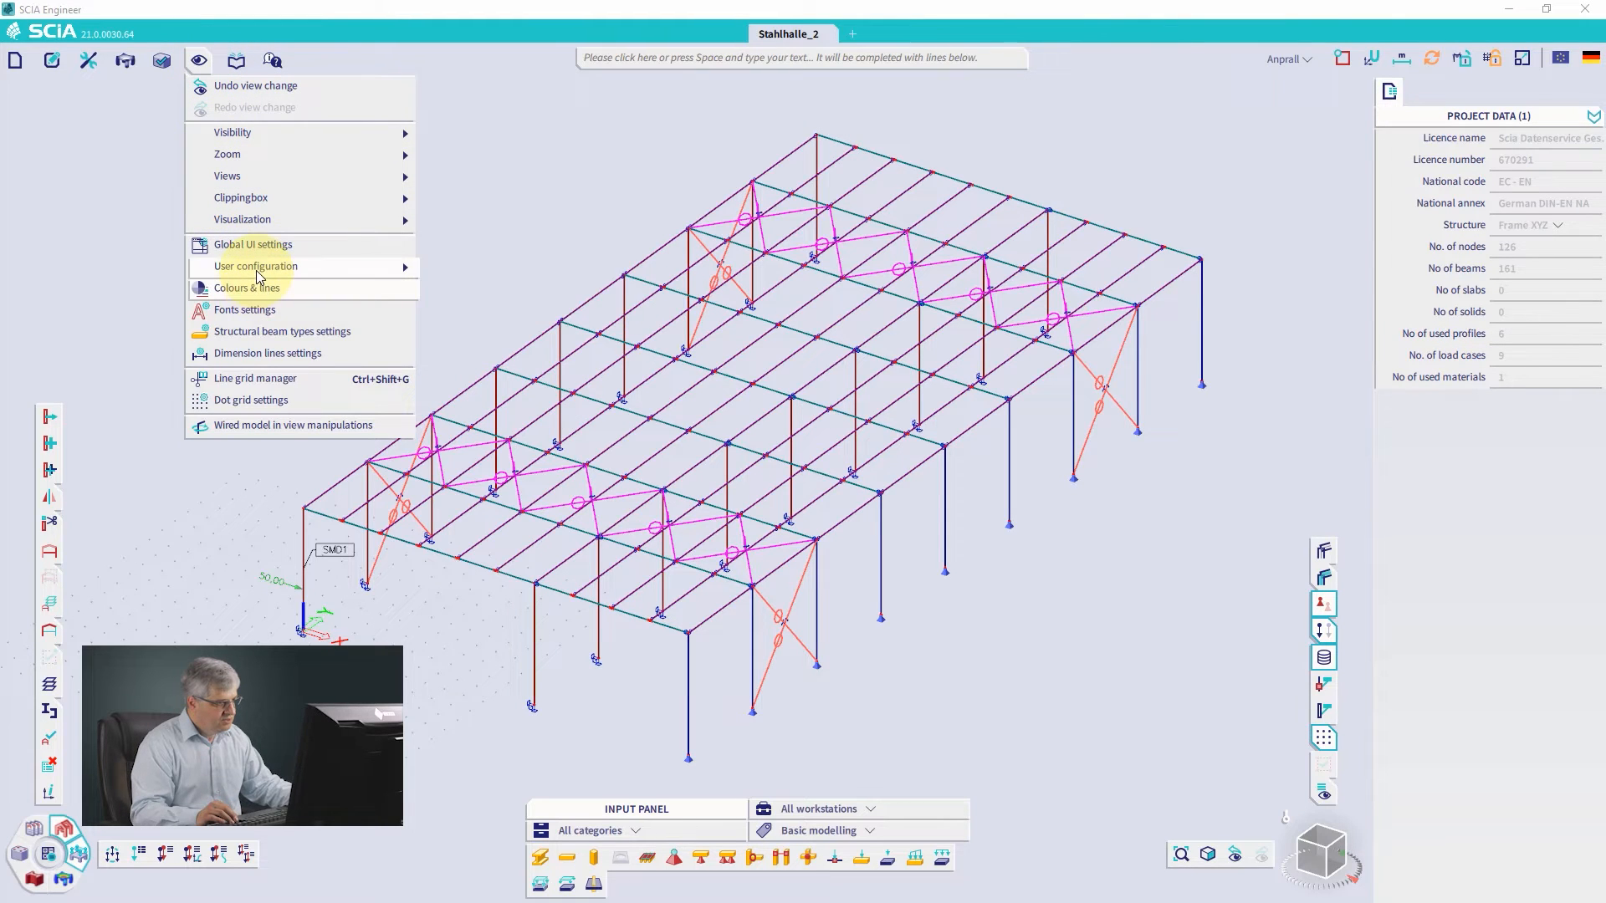
left_click(248, 246)
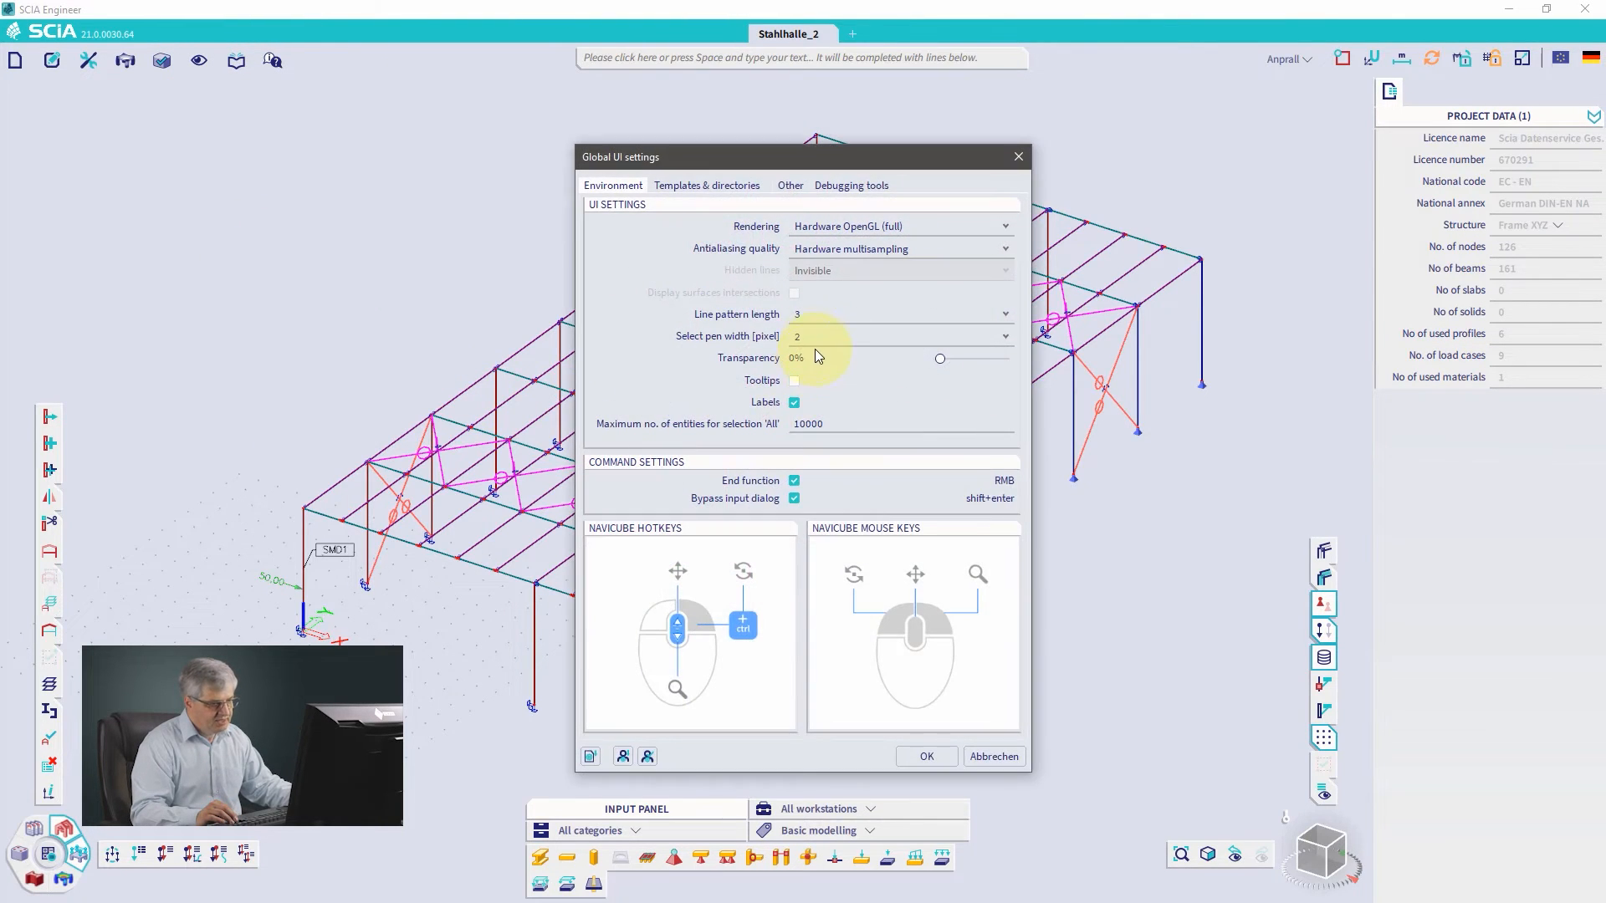
left_click(814, 343)
left_click(813, 403)
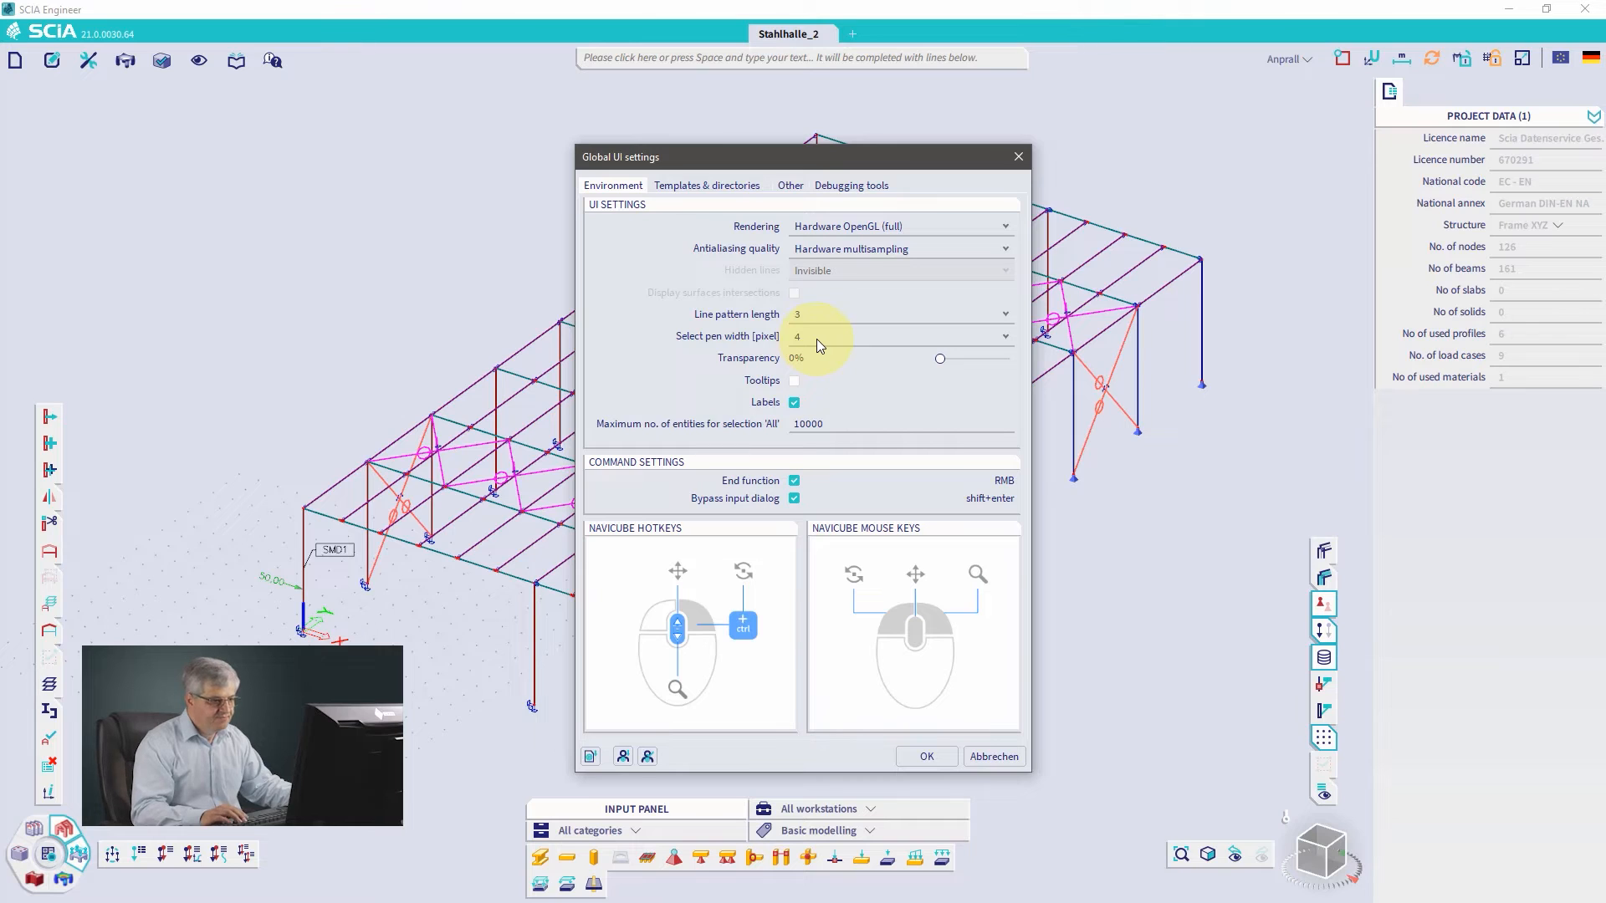
left_click(925, 756)
left_click(459, 398)
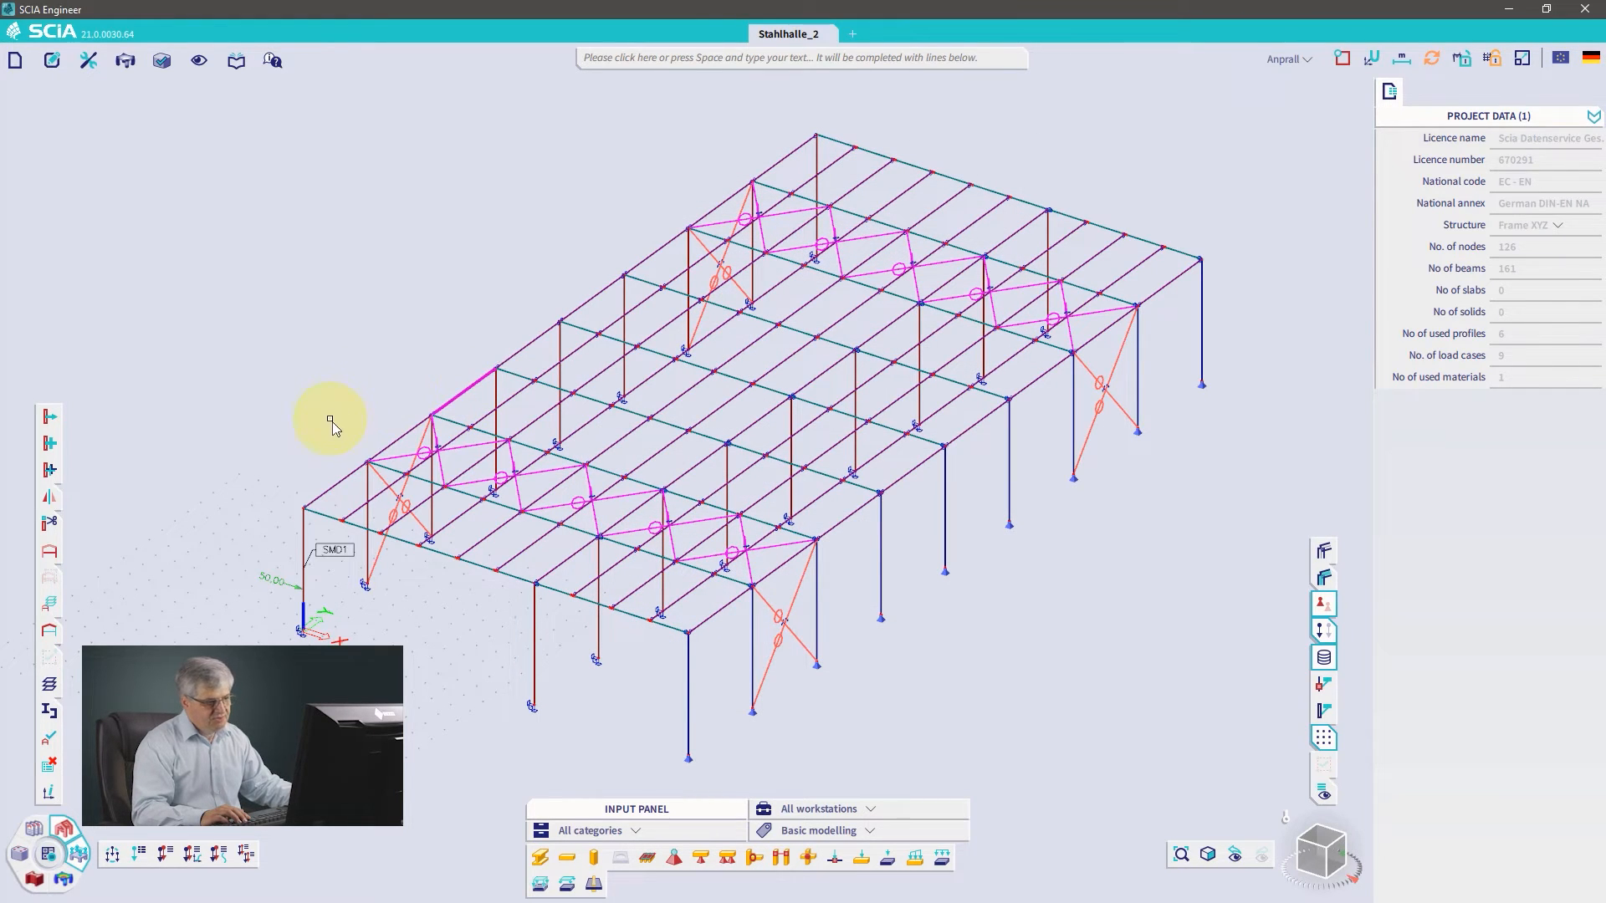
key("Escape")
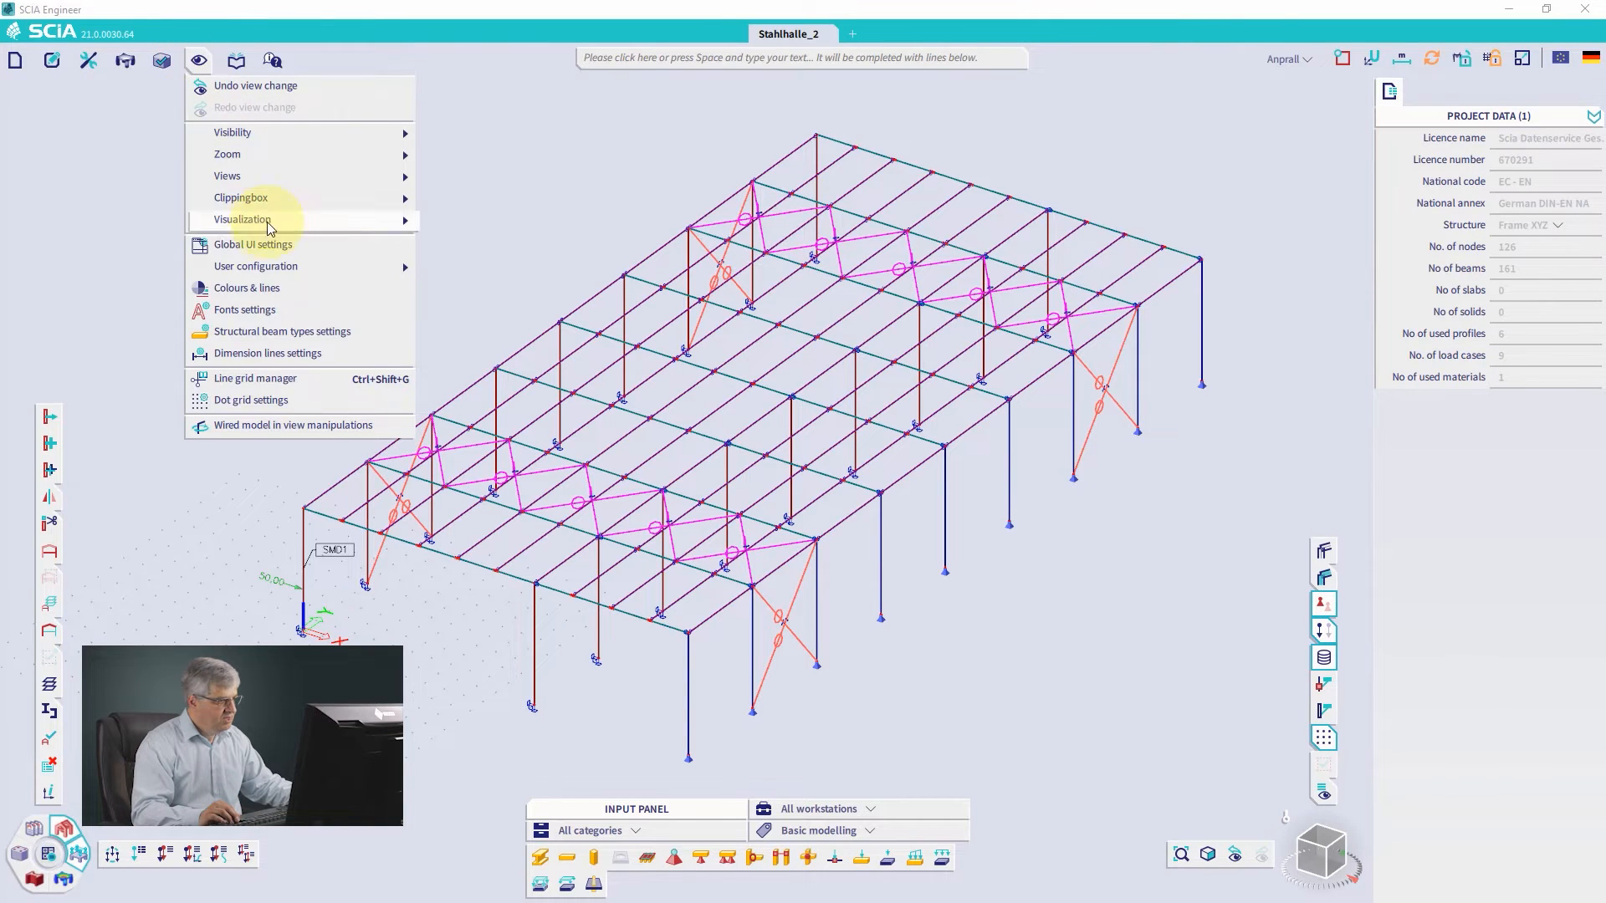
Step: Review the template, directory, autosave and language options in the global UI settings without changing them
left_click(269, 246)
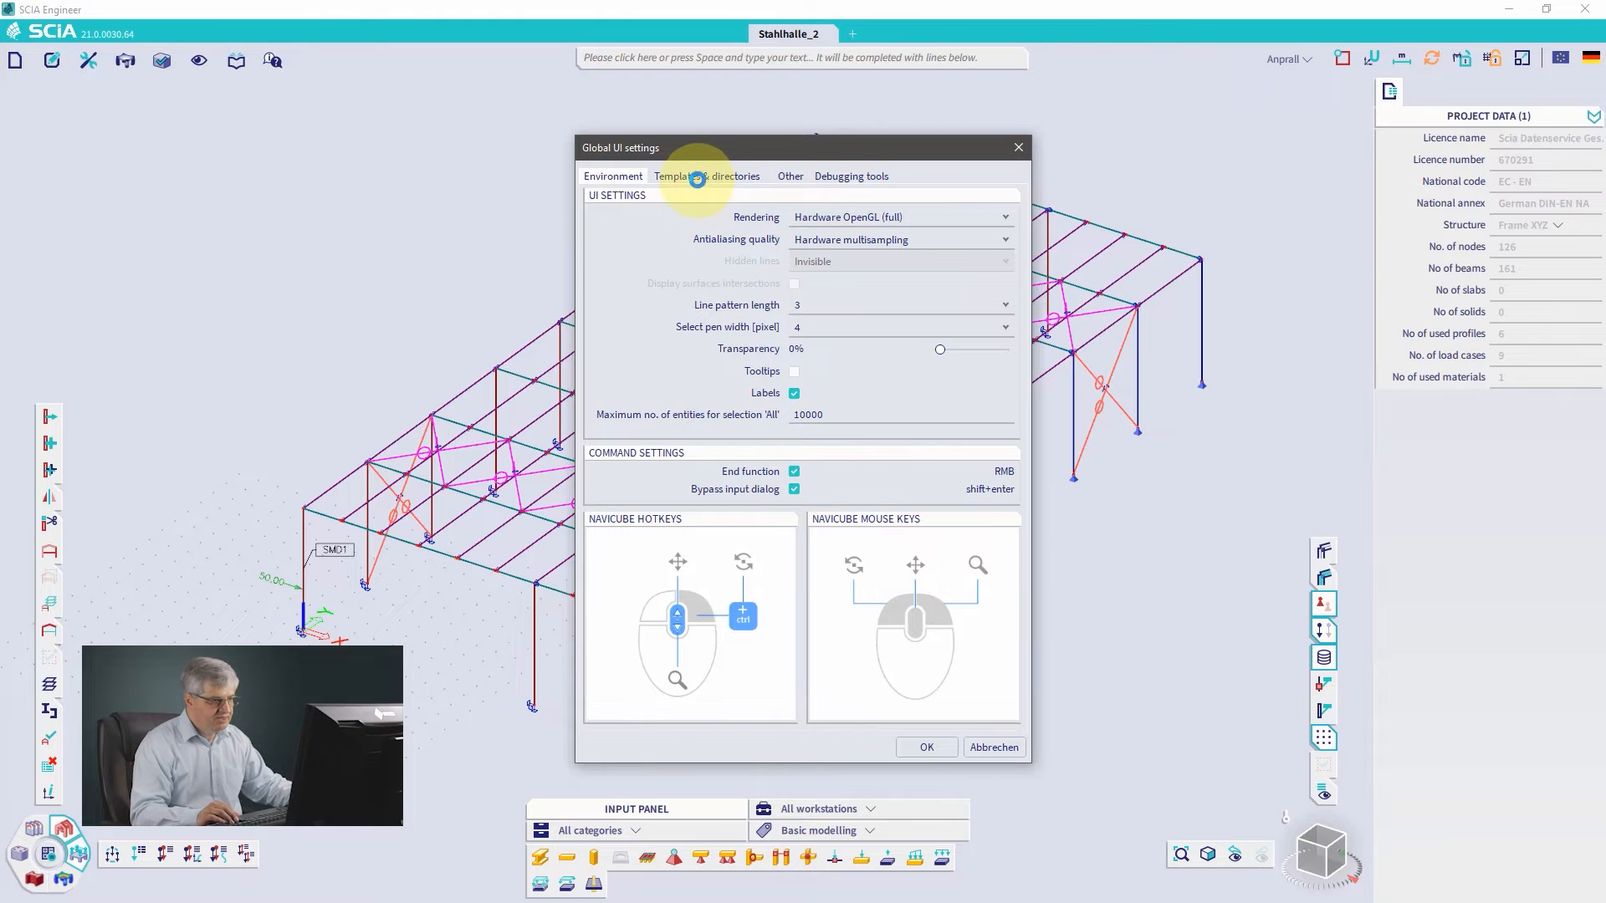
left_click(705, 176)
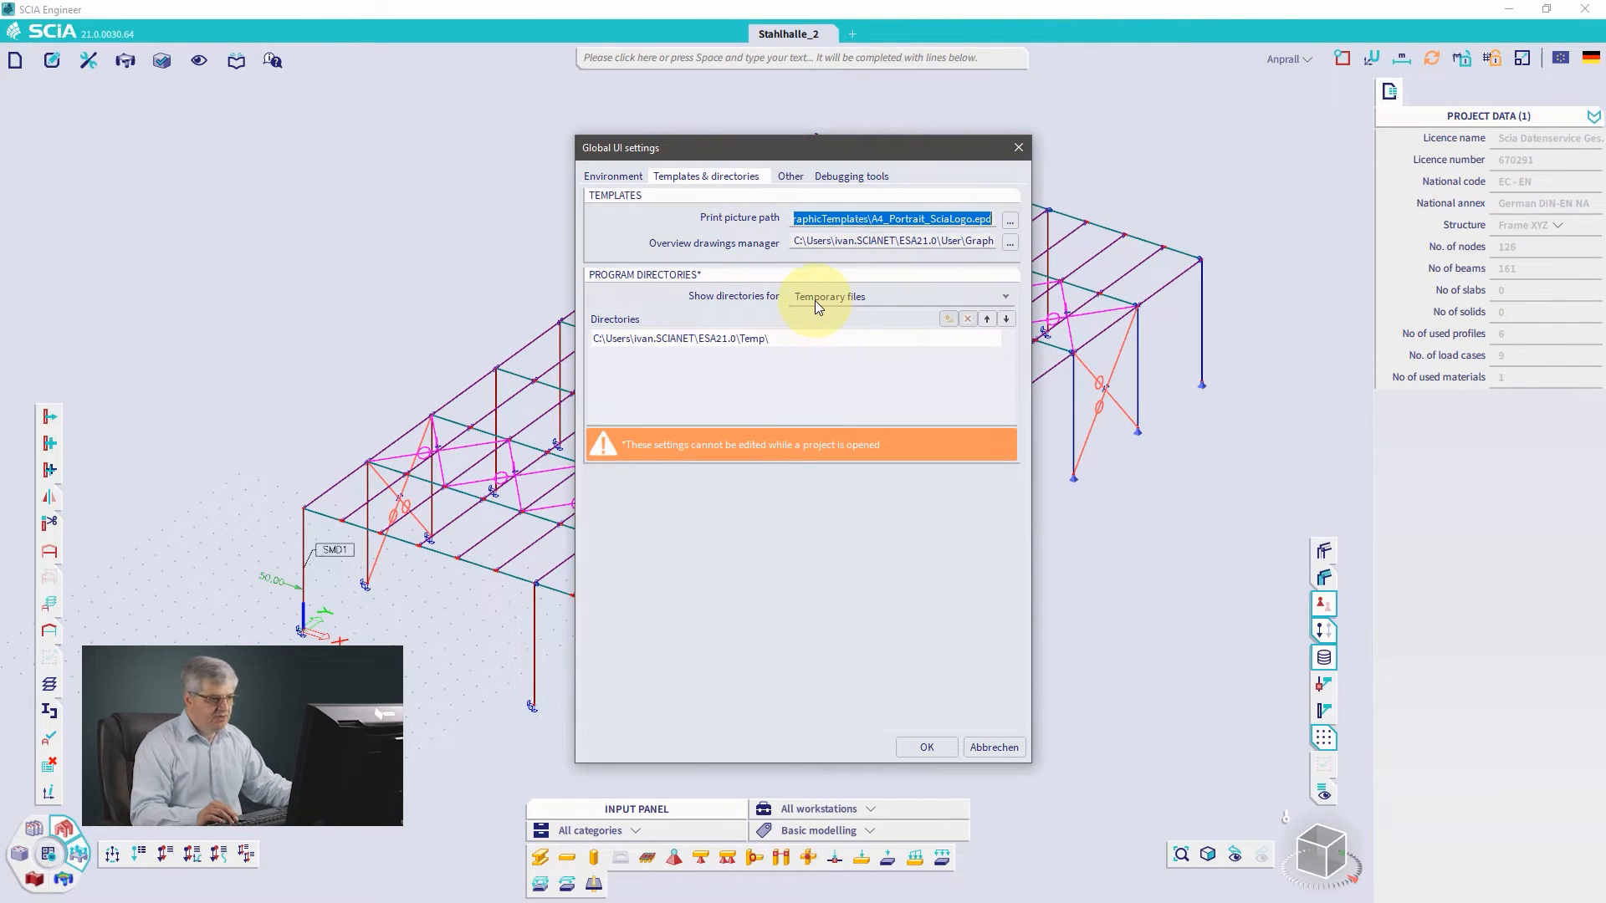
left_click(791, 175)
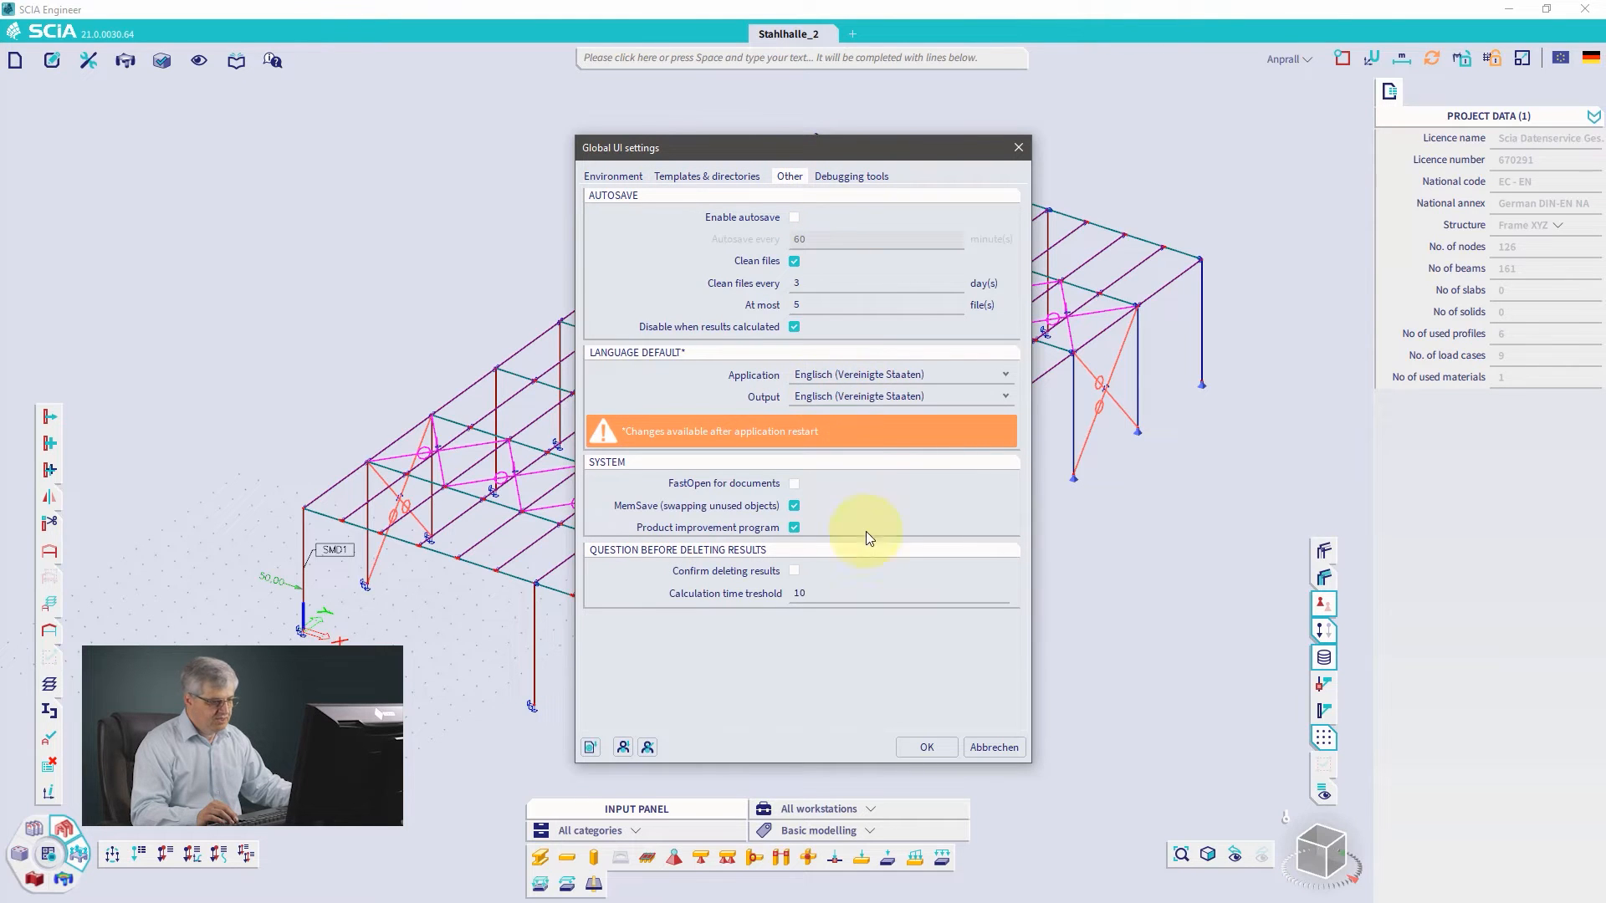
left_click(920, 745)
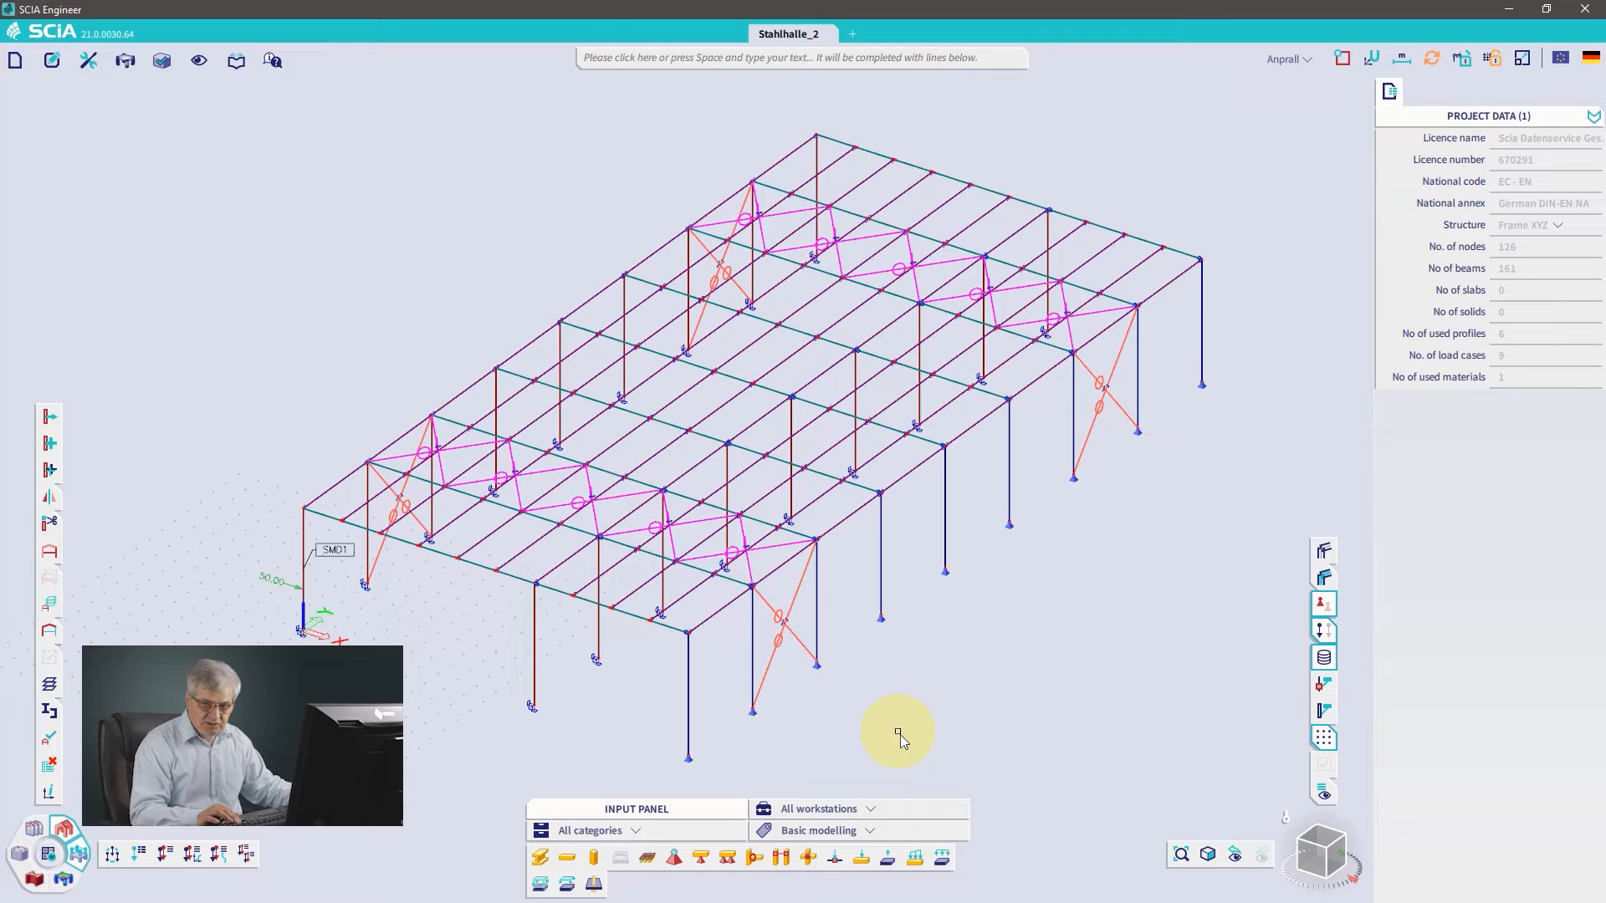
Step: Browse the installed Windows programs for the SCIA Engineer folders and look inside one of them
key("super")
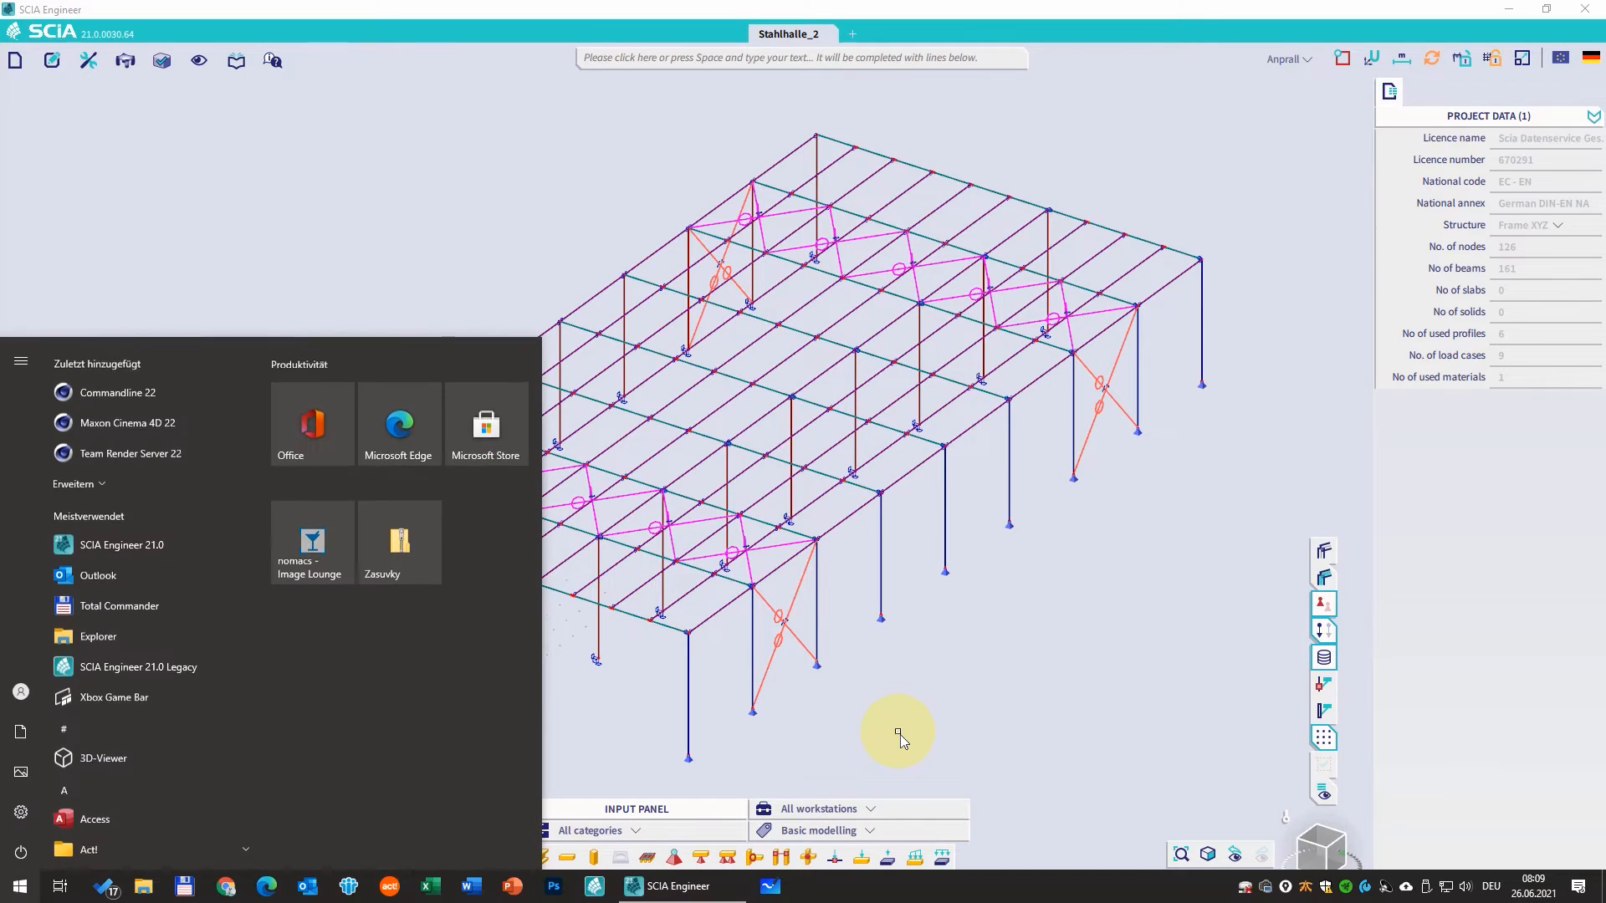
scroll(115, 700, "down", 5)
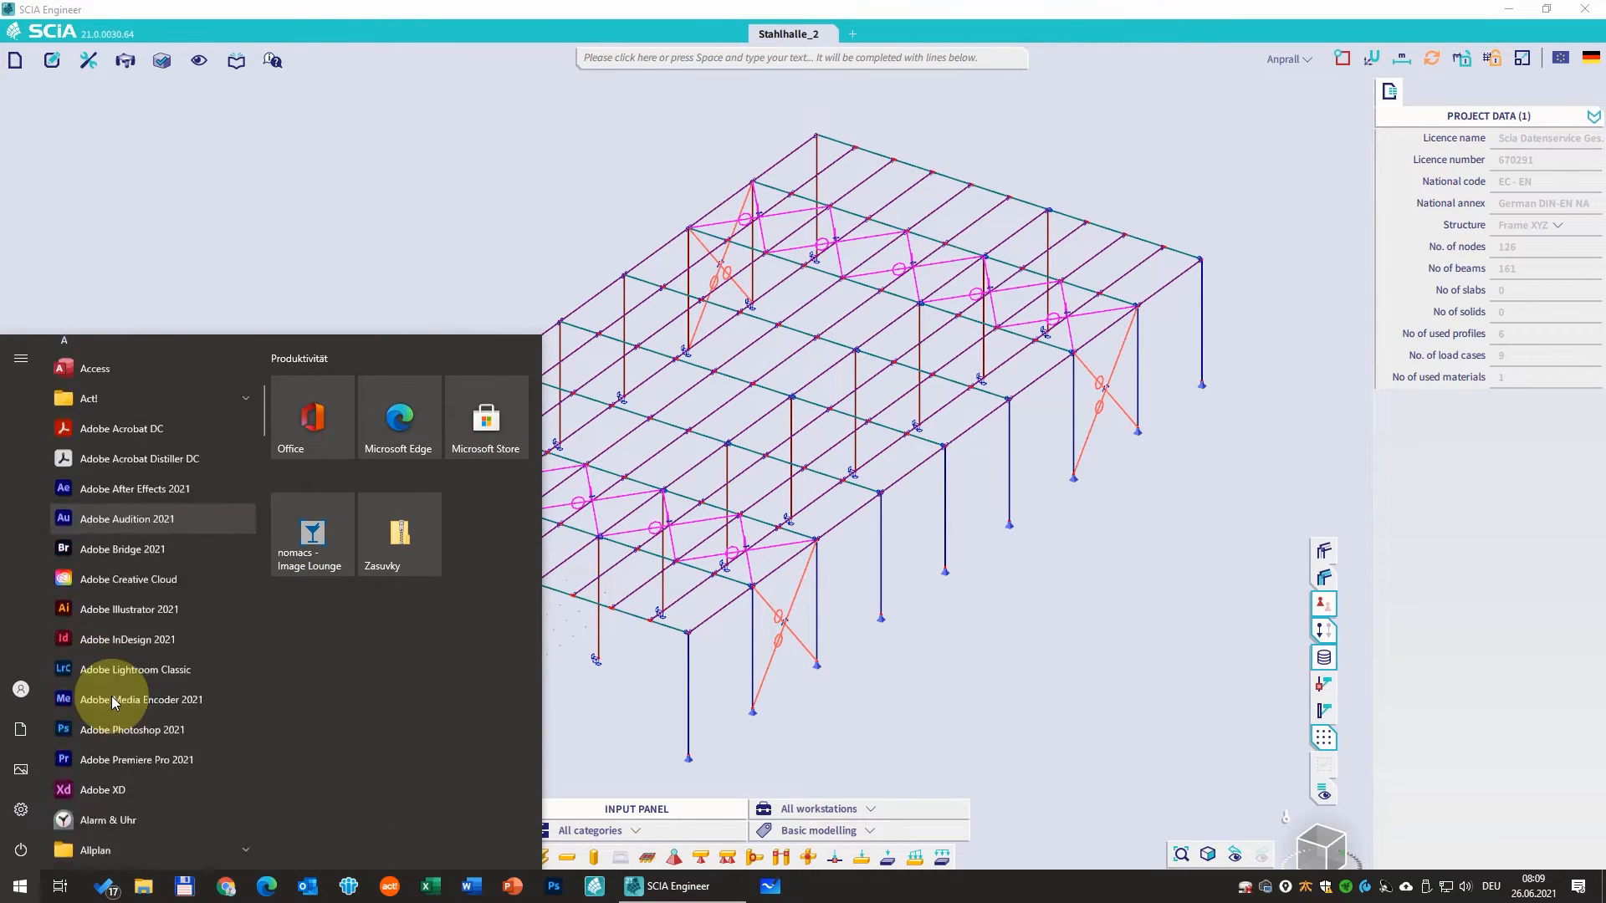
scroll(114, 703, "down", 10)
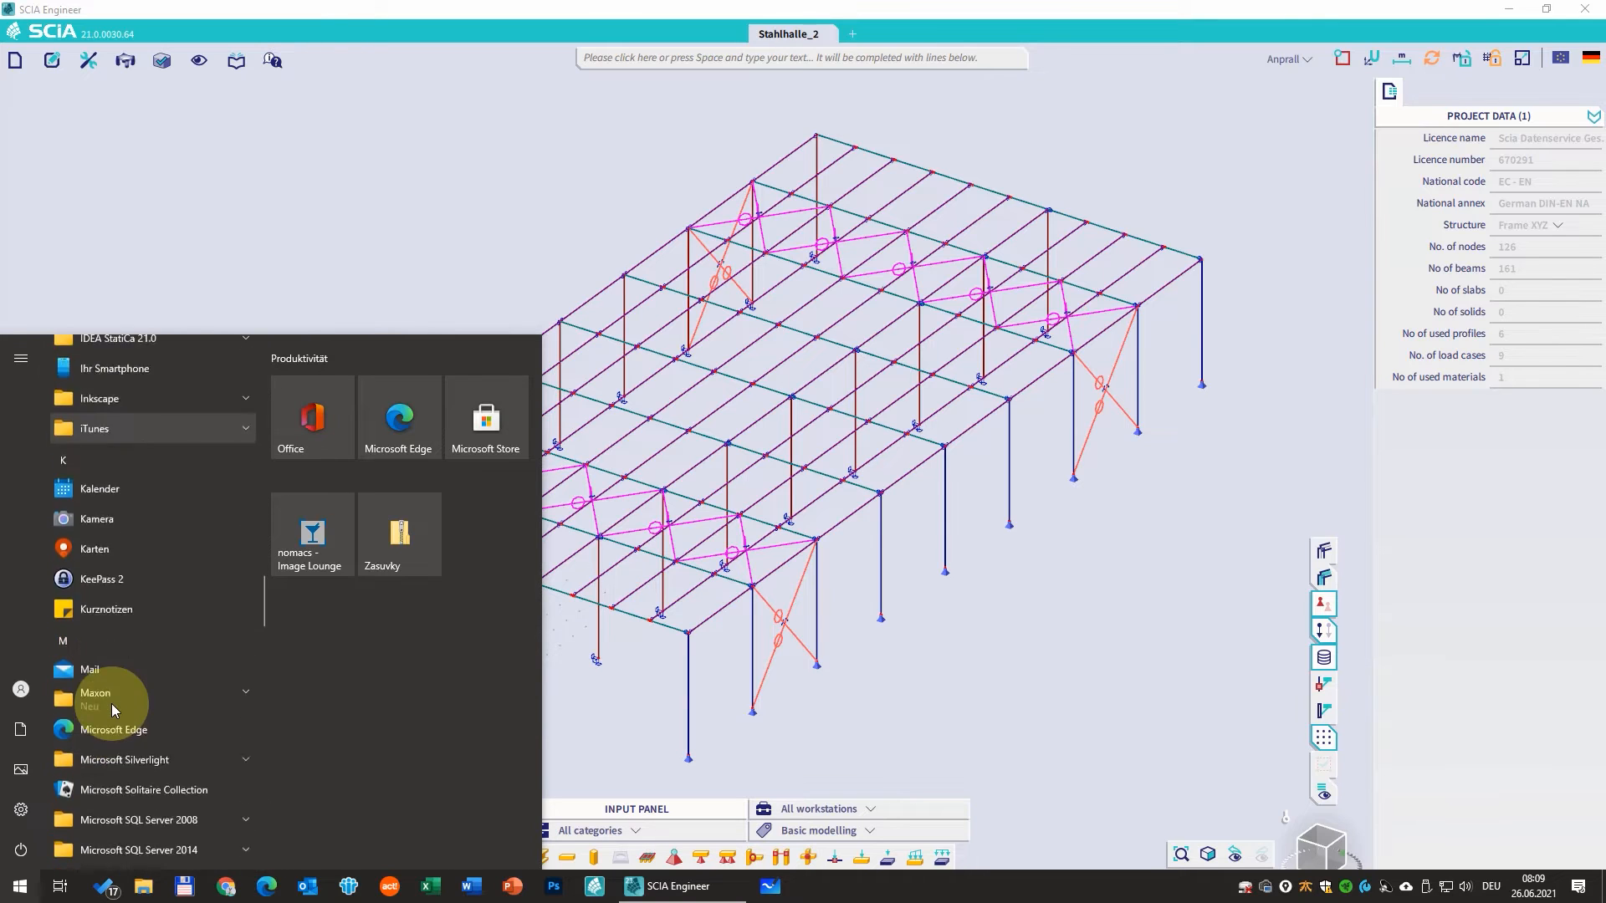
scroll(112, 707, "down", 10)
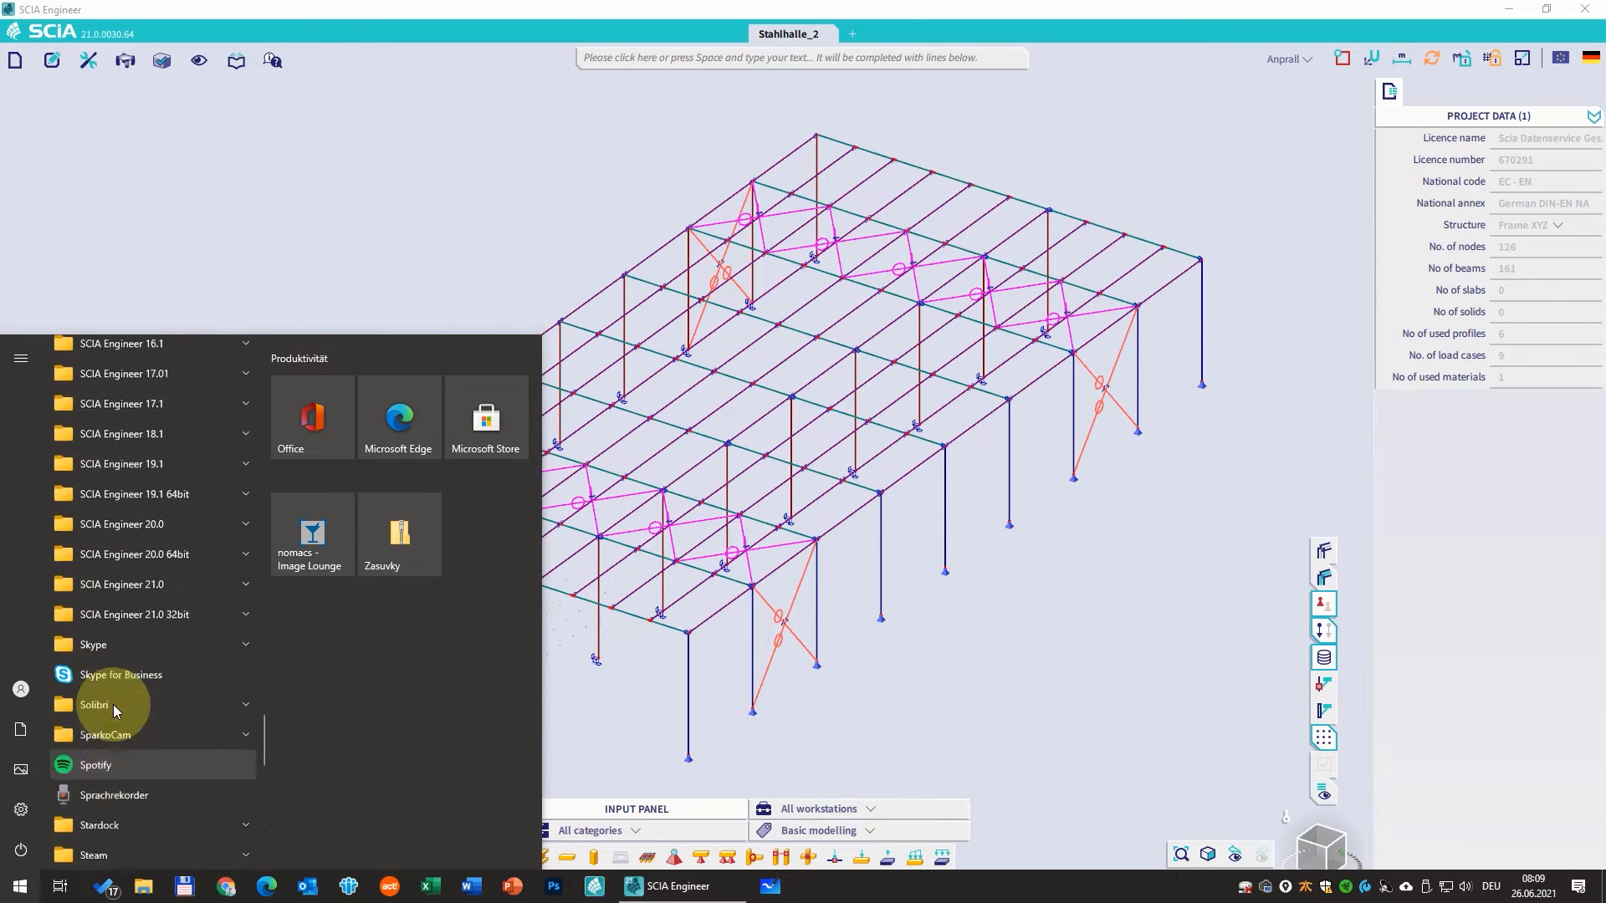
scroll(113, 707, "up", 2)
left_click(251, 688)
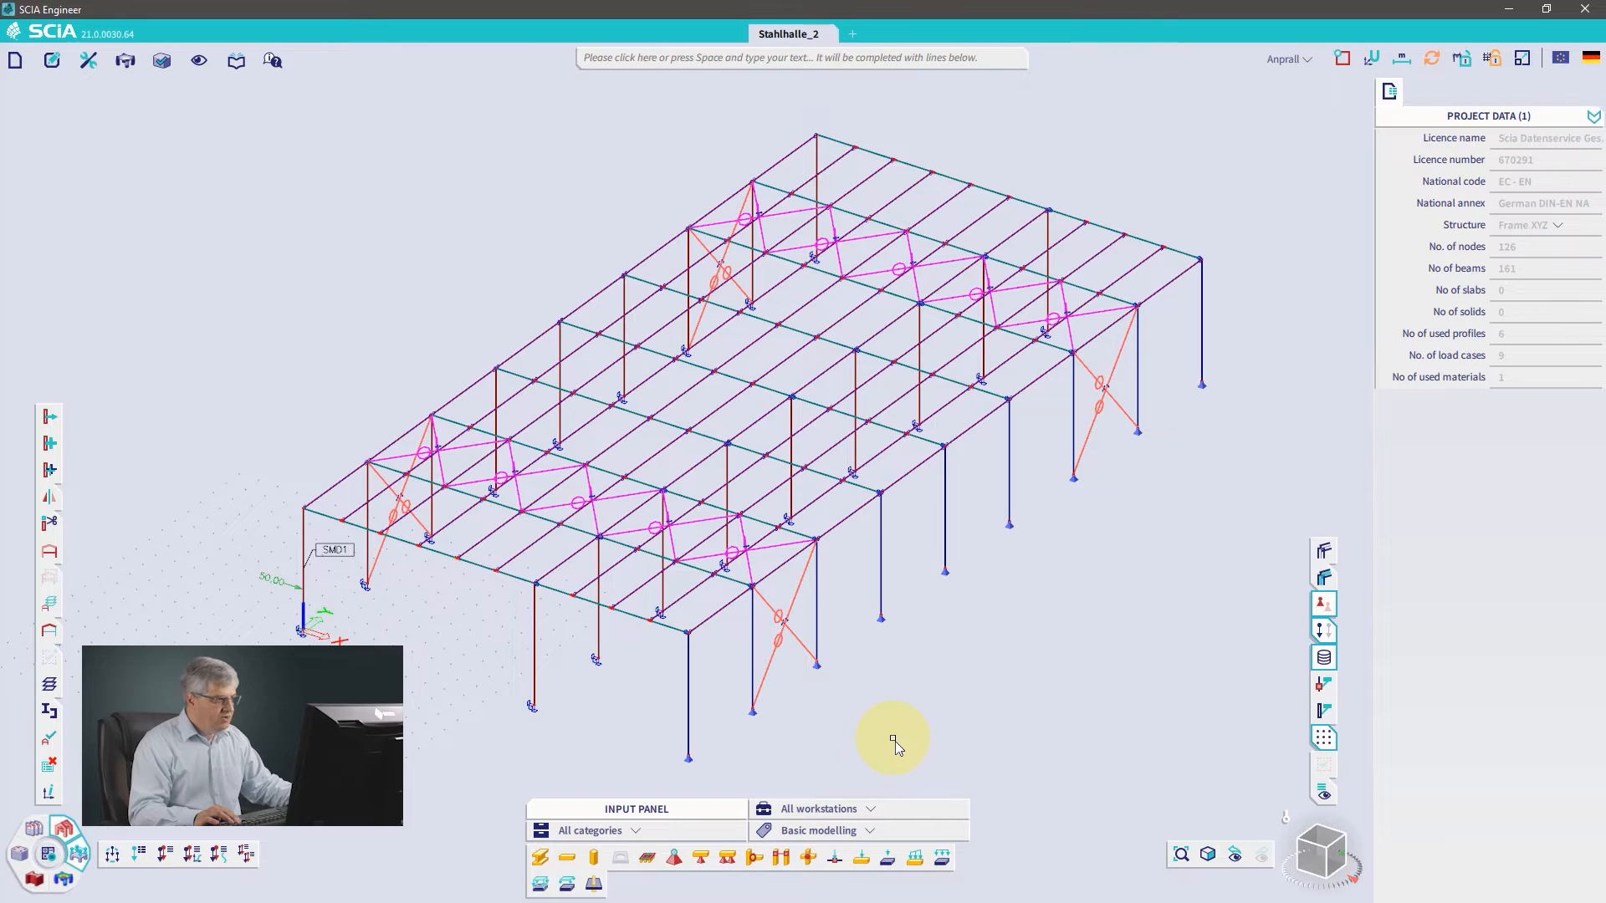
Step: Open the project browser to review its recent projects and the Protection Settings entry, and close it again
left_click(18, 62)
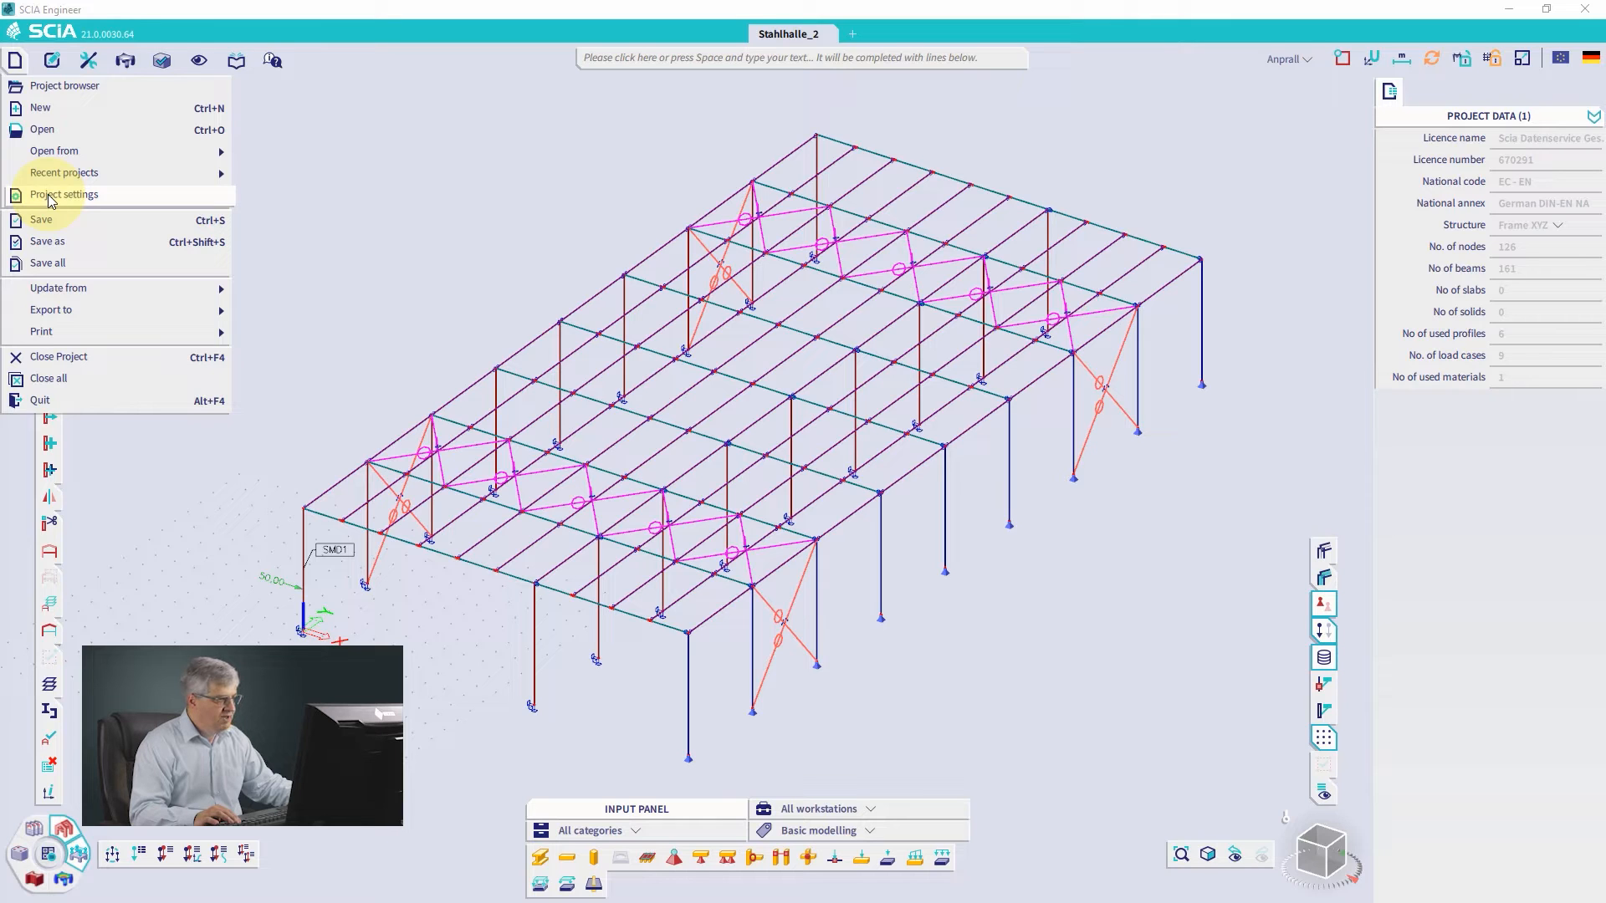
left_click(57, 87)
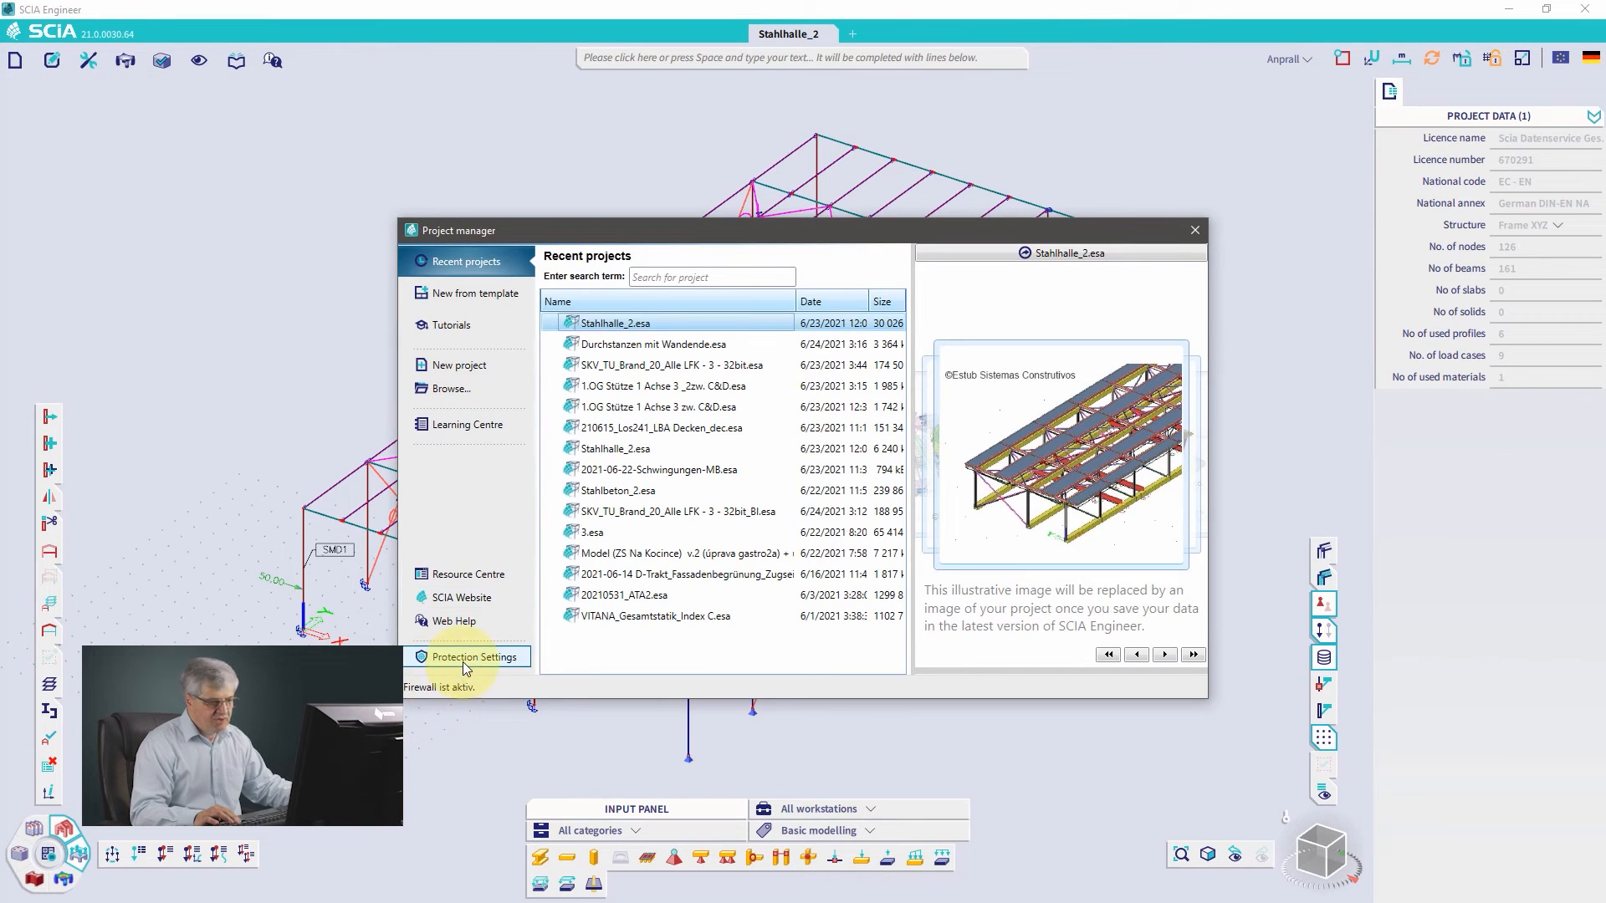
left_click(1196, 231)
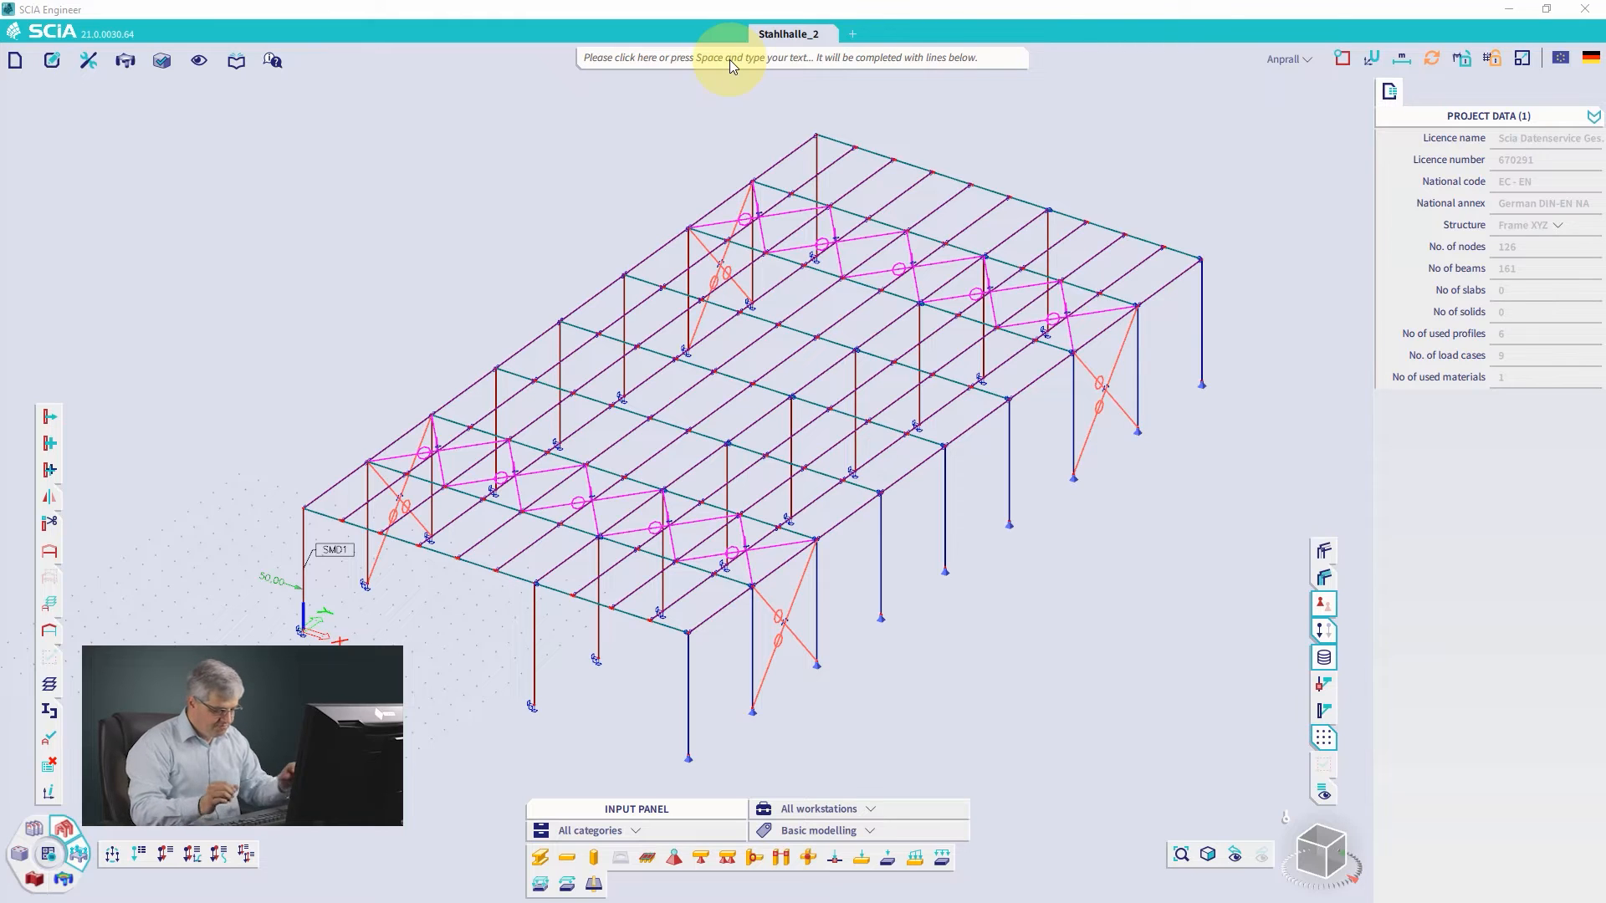
Step: Find the view commands by searching for "view" and assign hotkey 1 to View Y and hotkey 2 to View X
type("vie")
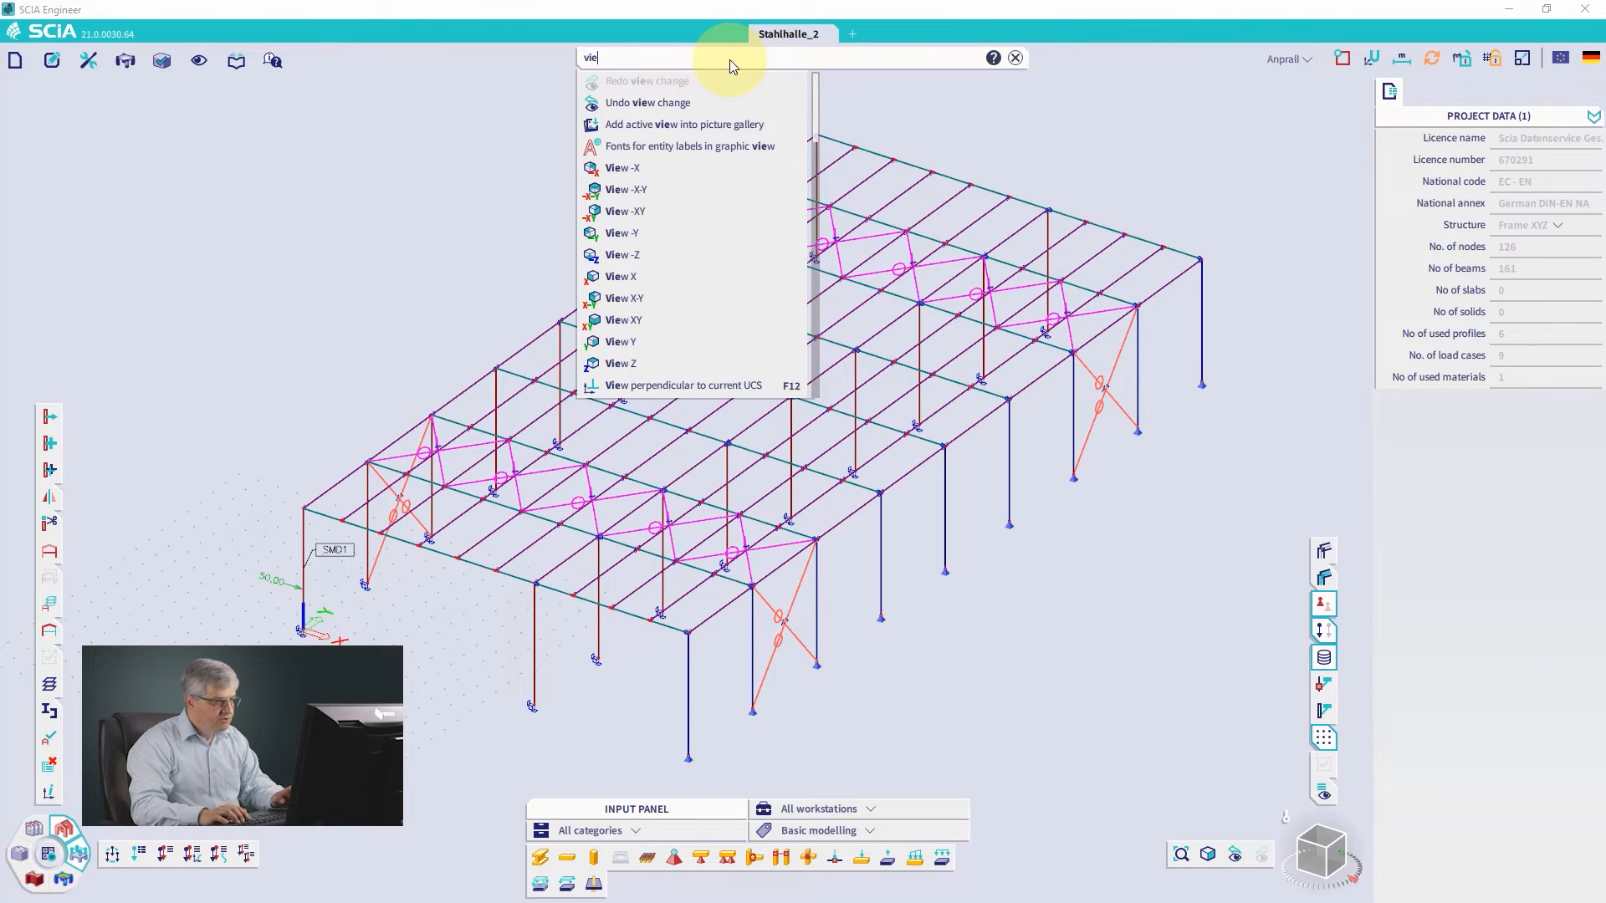
type("w")
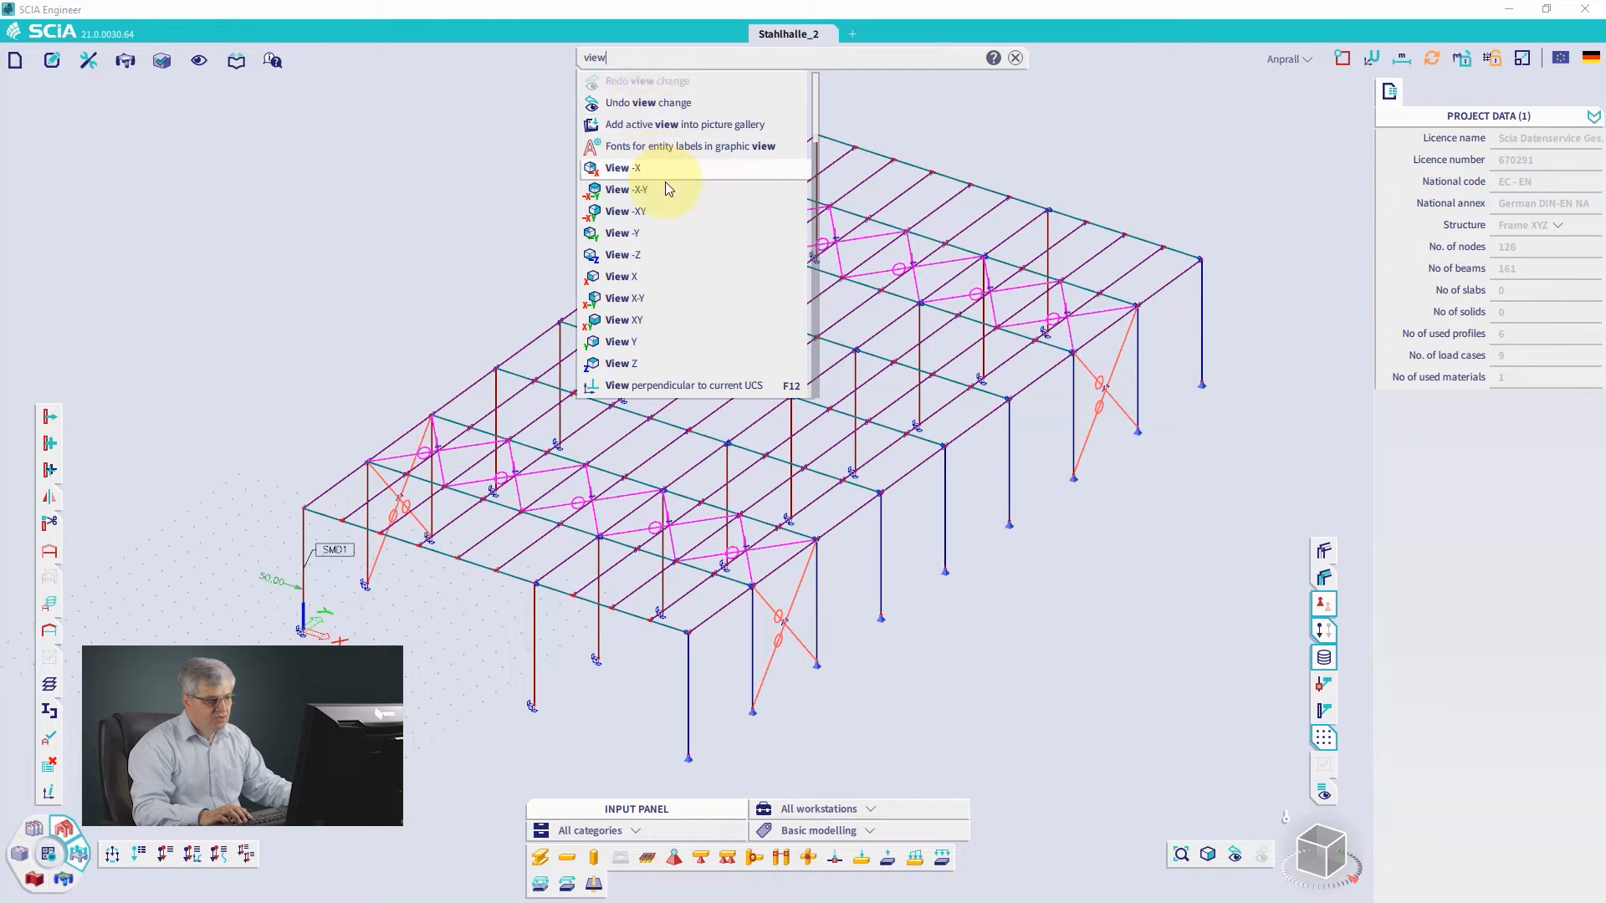
scroll(679, 212, "down", 1)
scroll(679, 211, "down", 1)
scroll(679, 201, "up", 2)
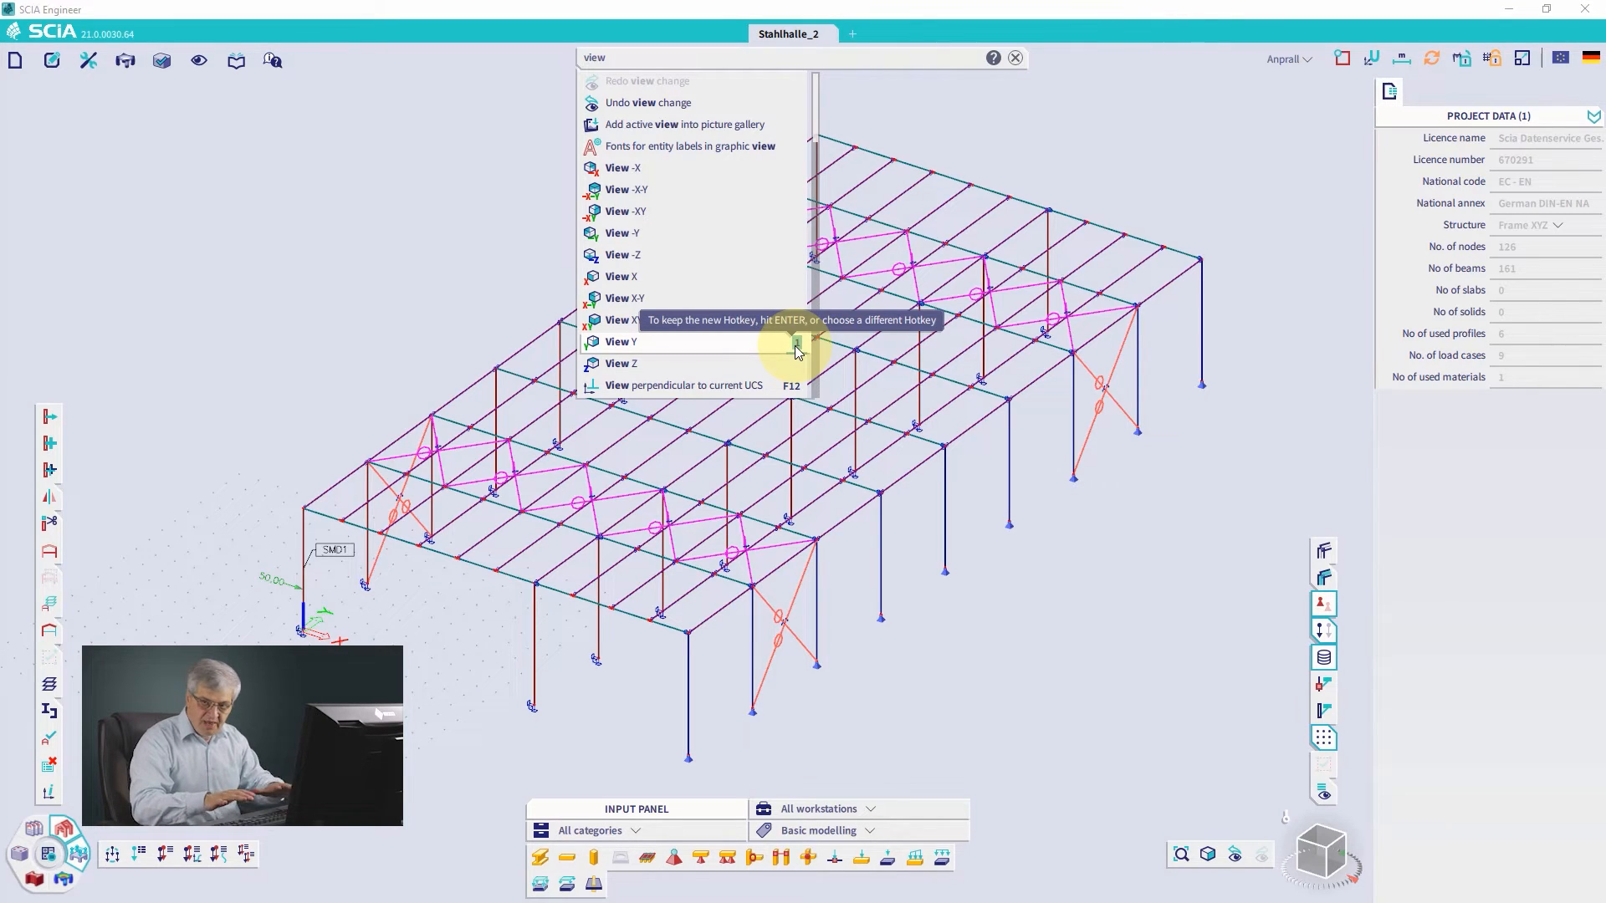
key("Return")
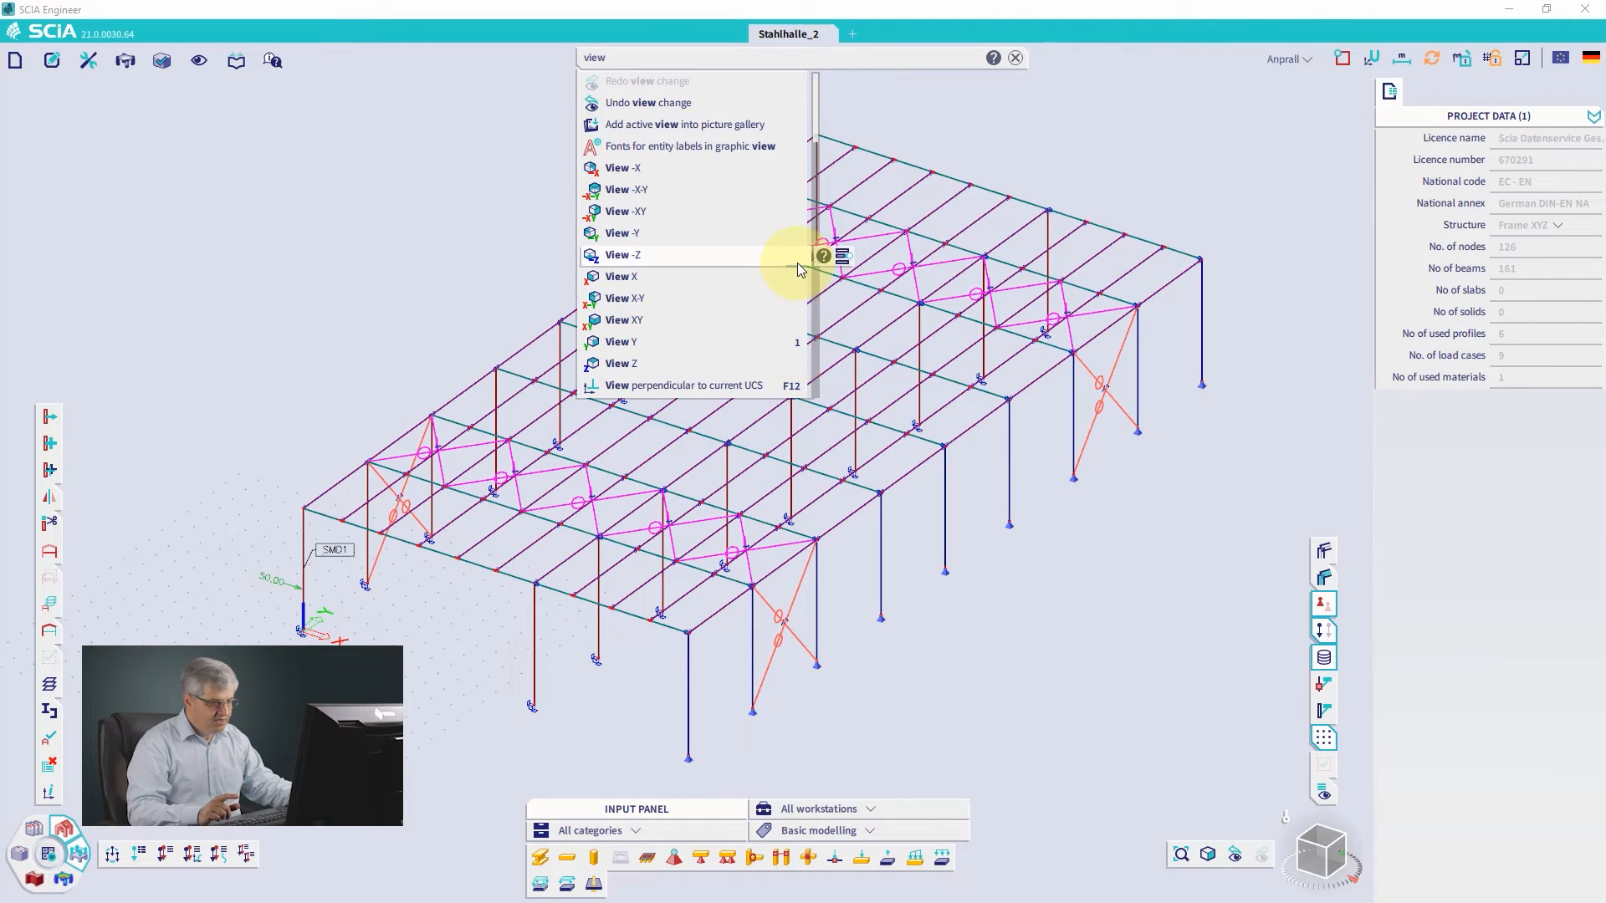
left_click(798, 279)
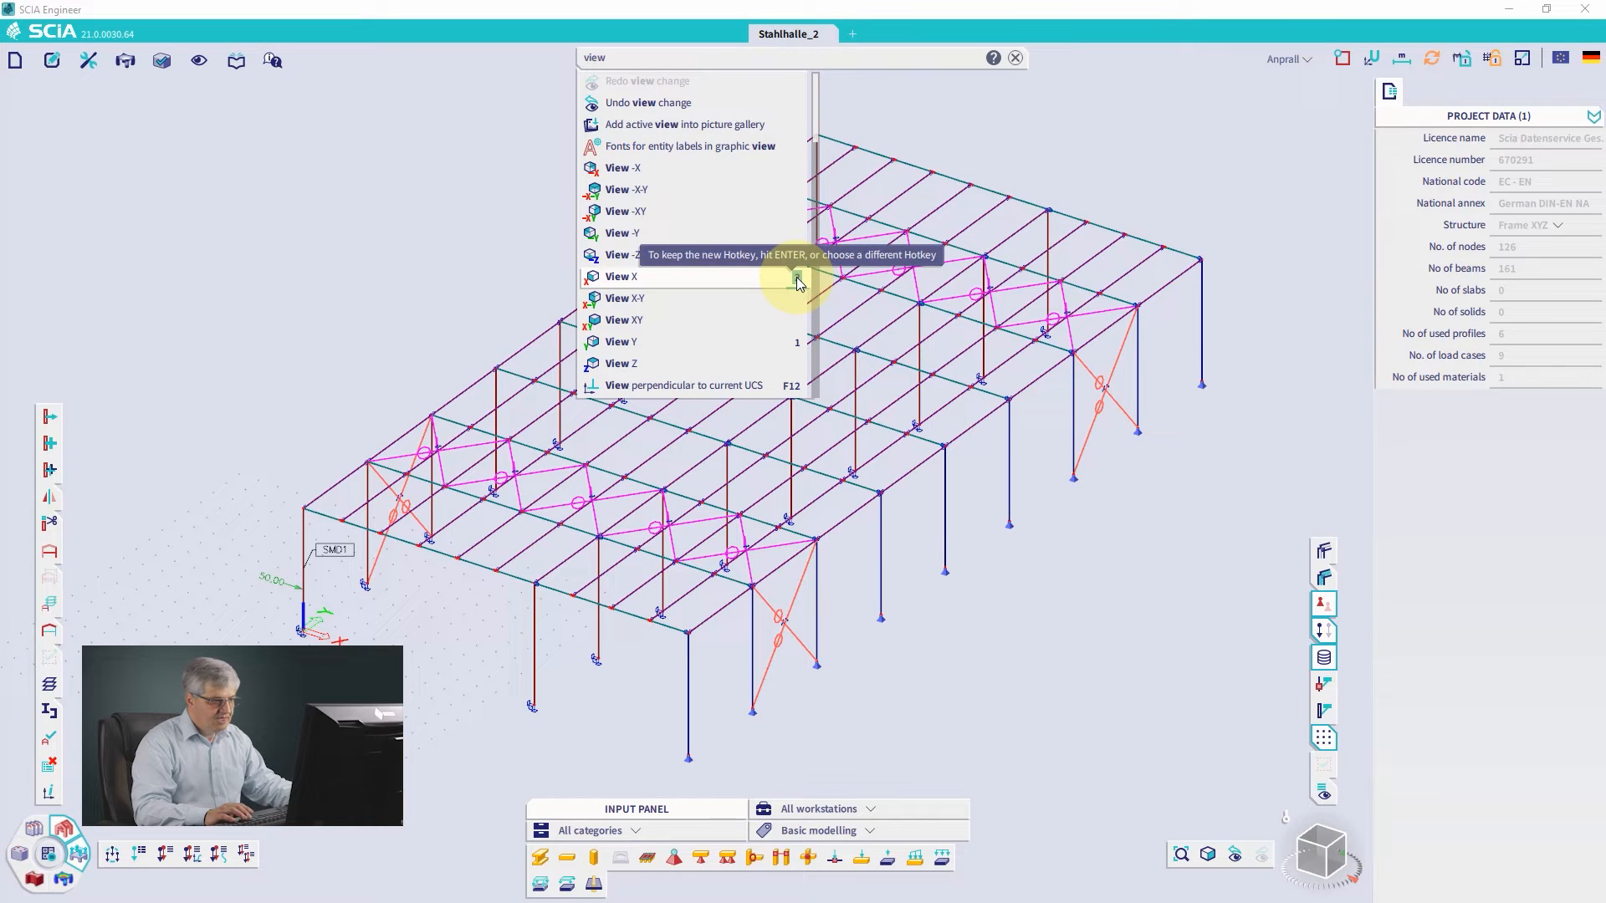
key("Return")
Step: Find the axonometric view command by searching for "axo" and assign hotkey 3 to View in direction AXO
scroll(765, 341, "down", 3)
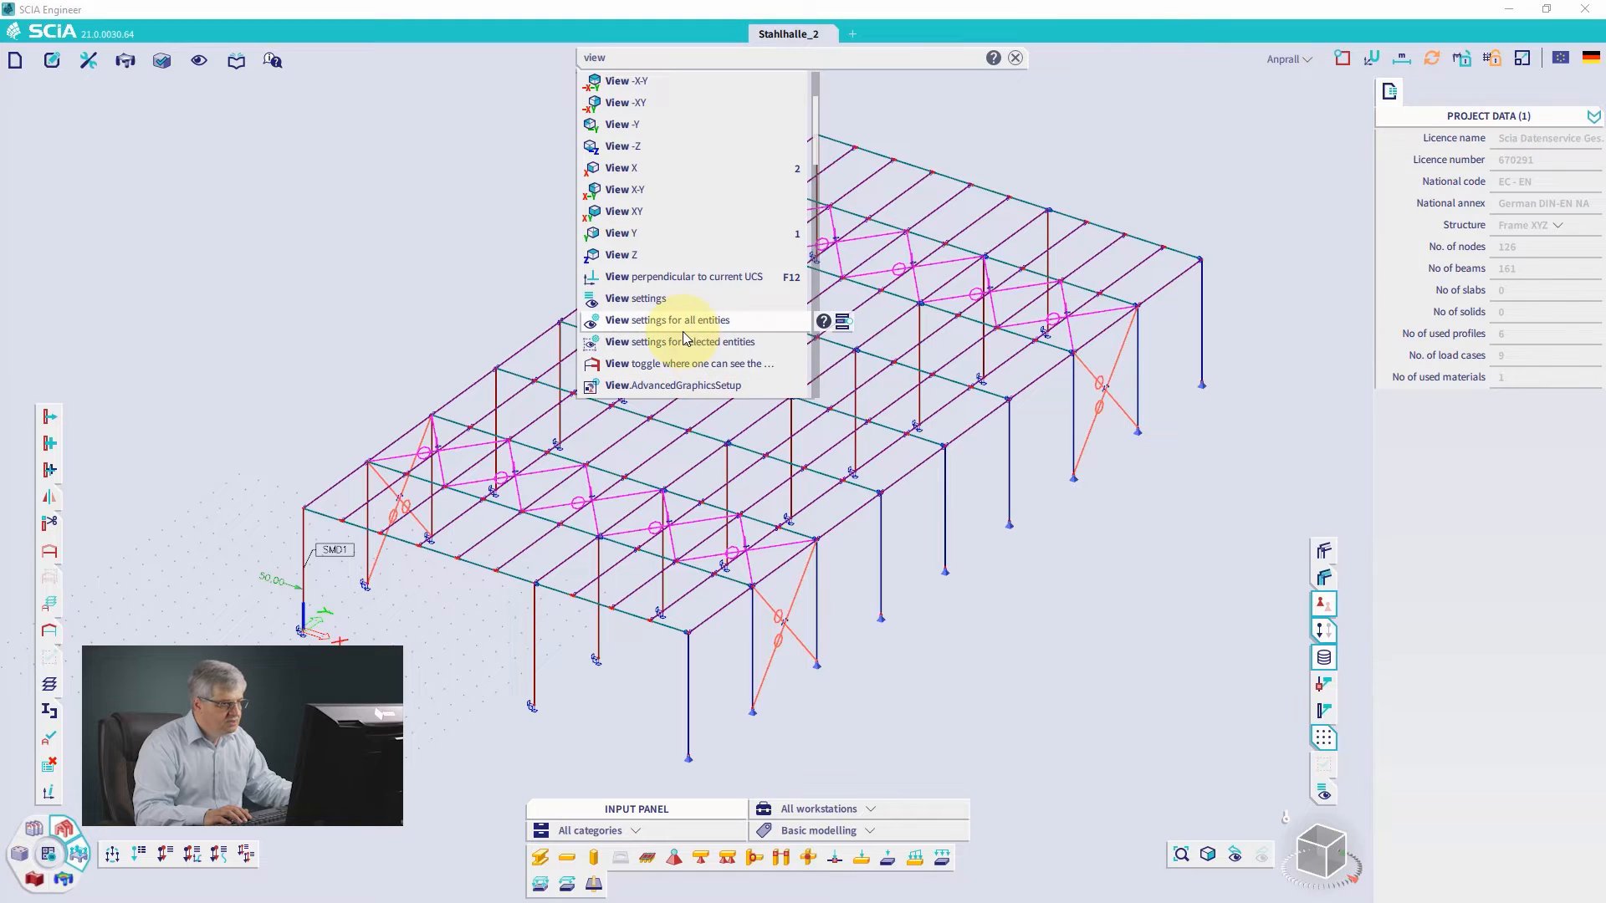
scroll(688, 352, "down", 3)
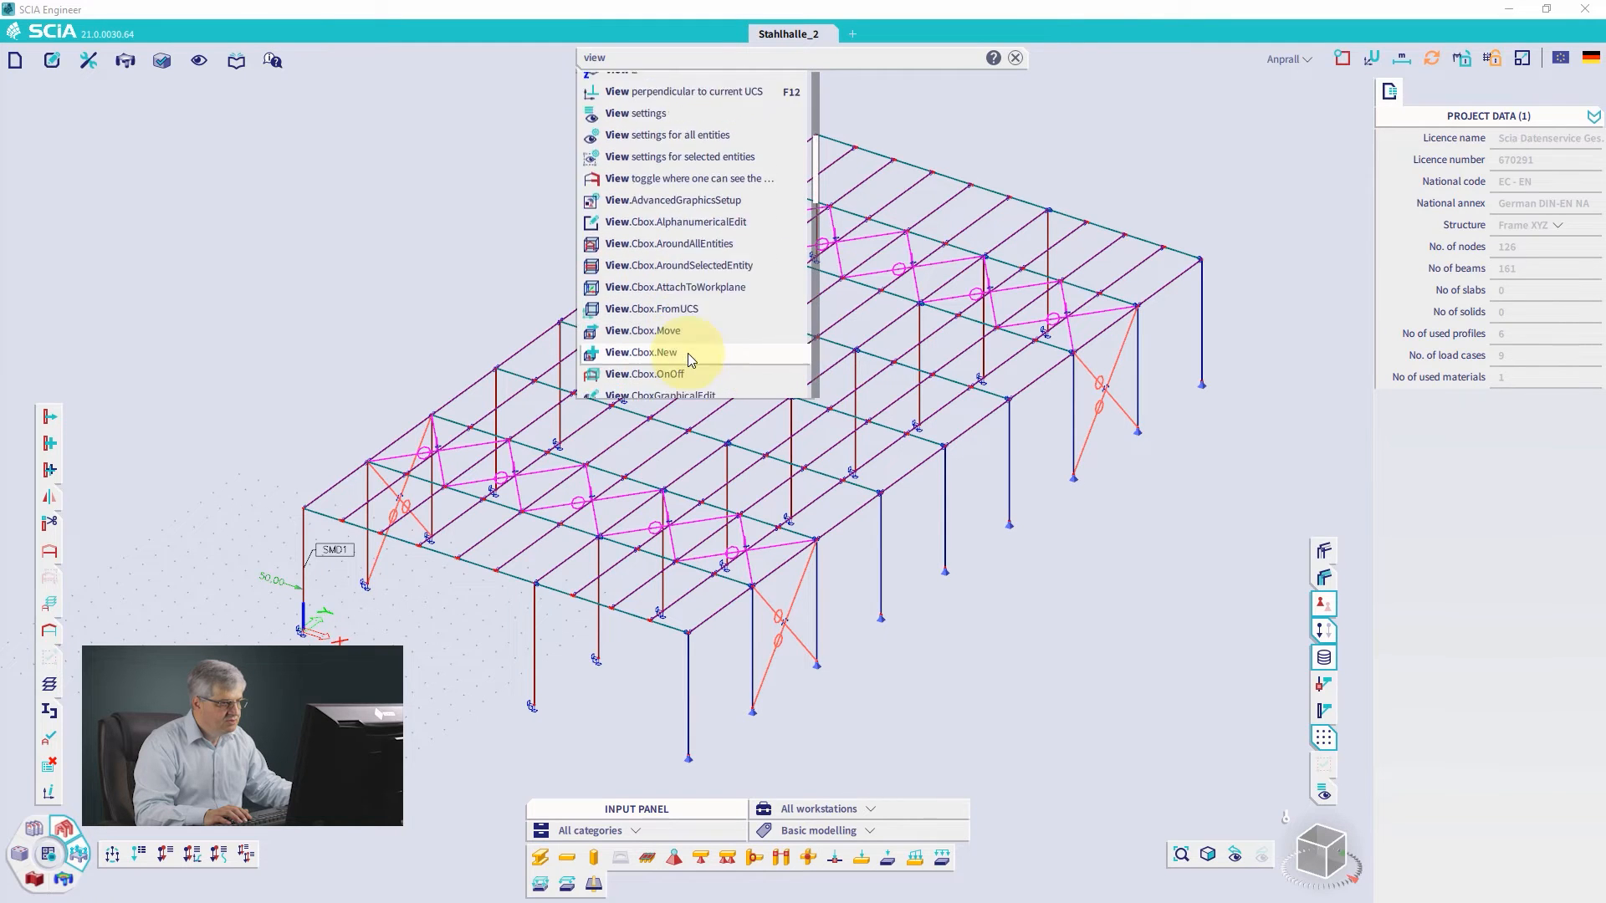
scroll(687, 356, "up", 3)
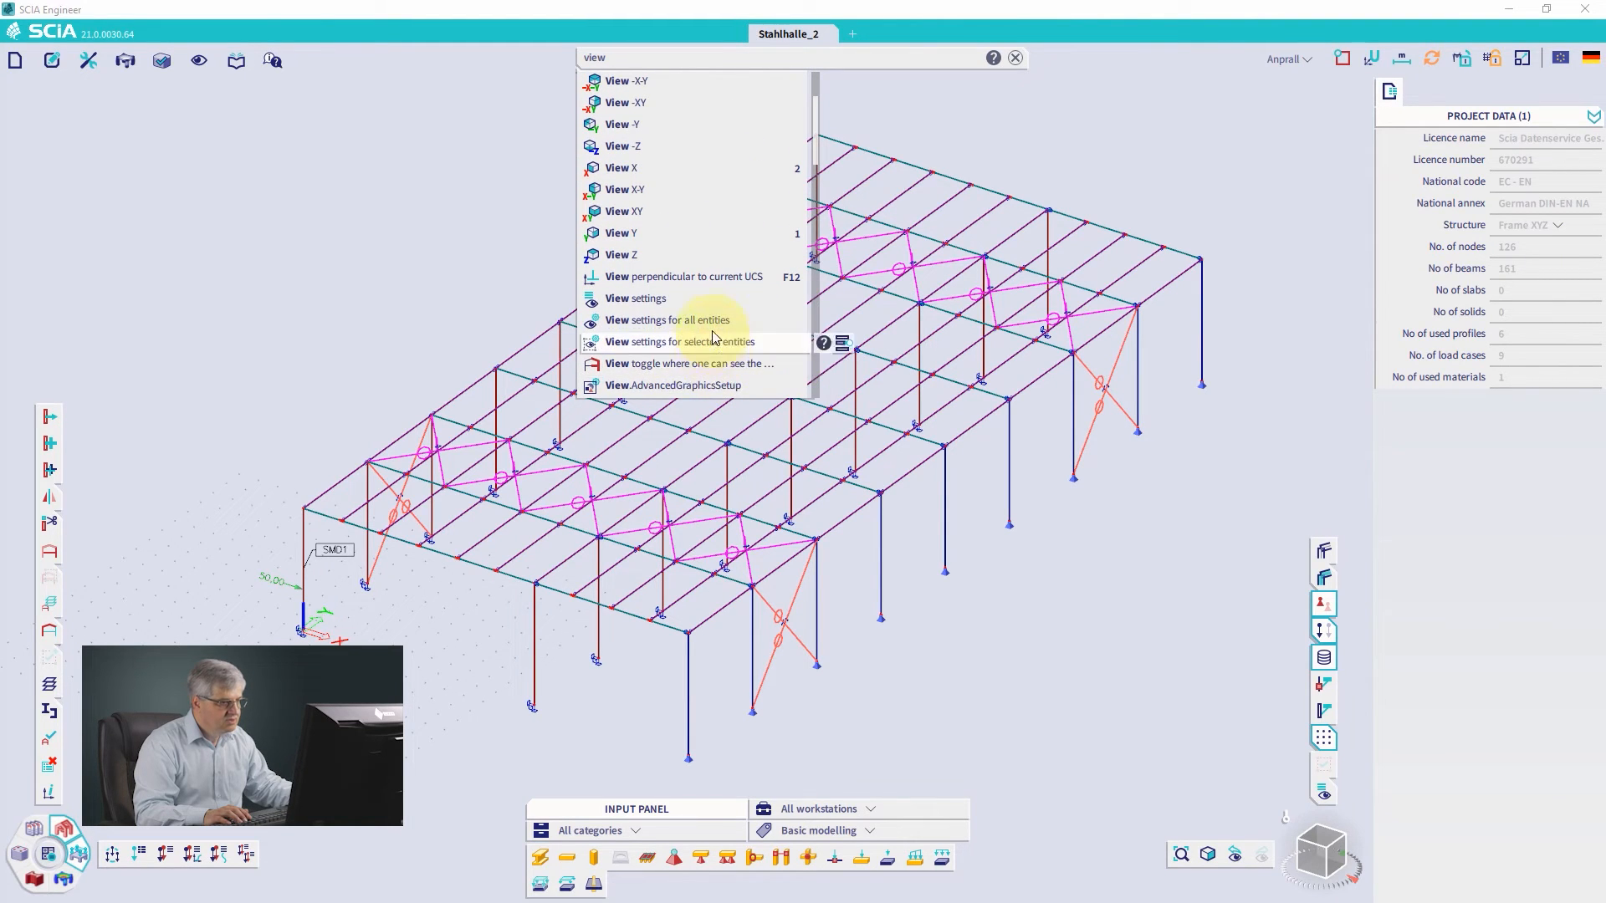
scroll(706, 316, "up", 2)
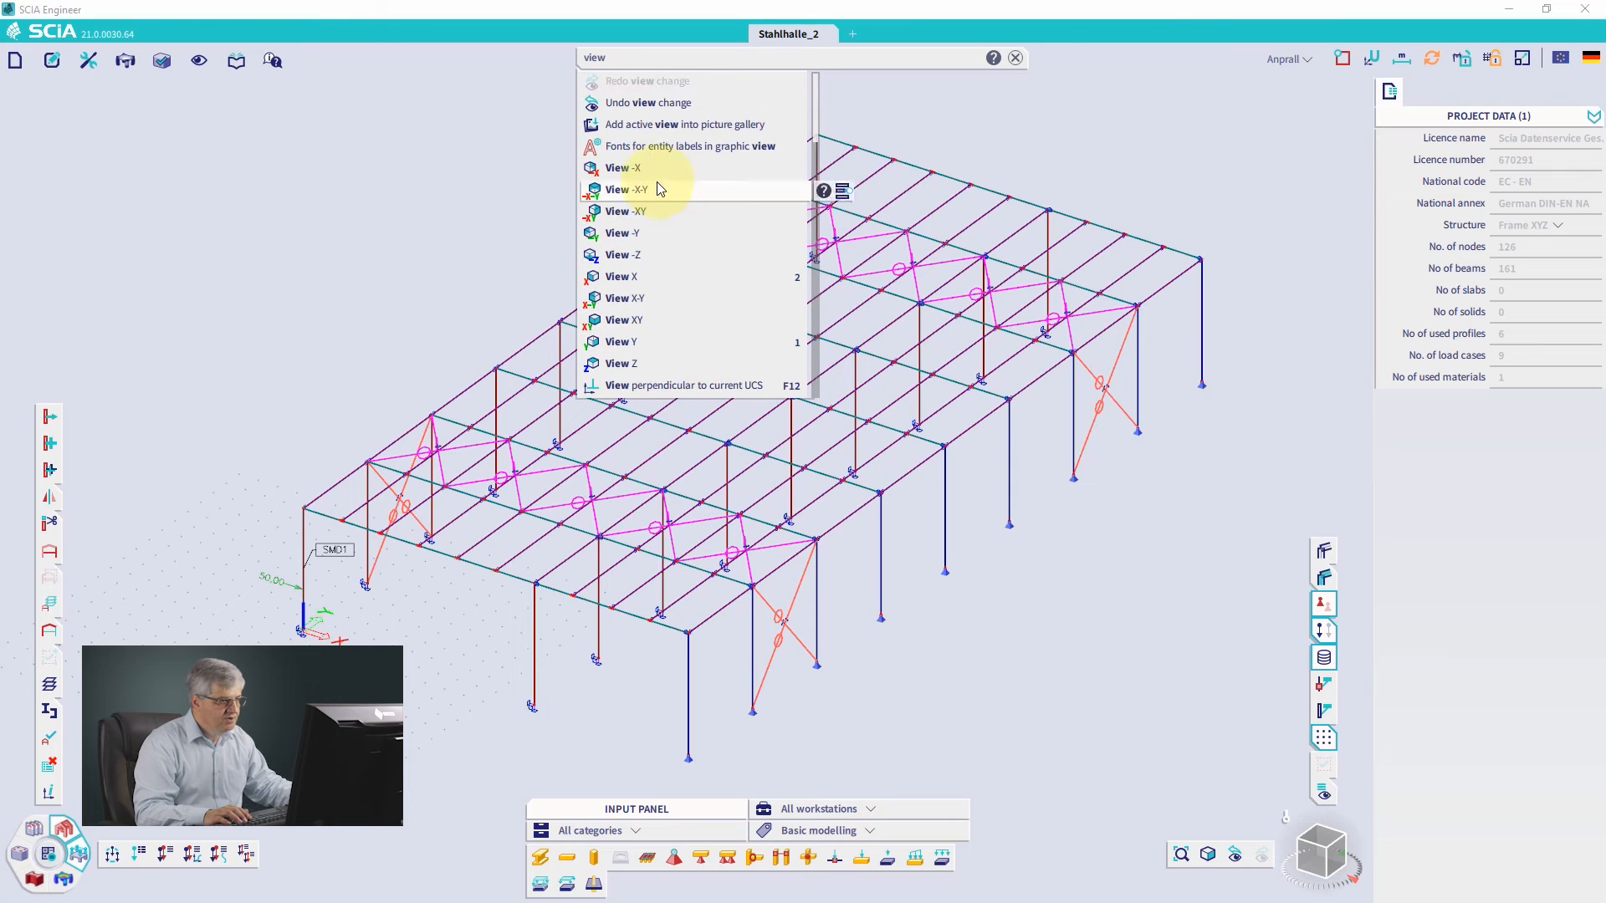
double_click(621, 58)
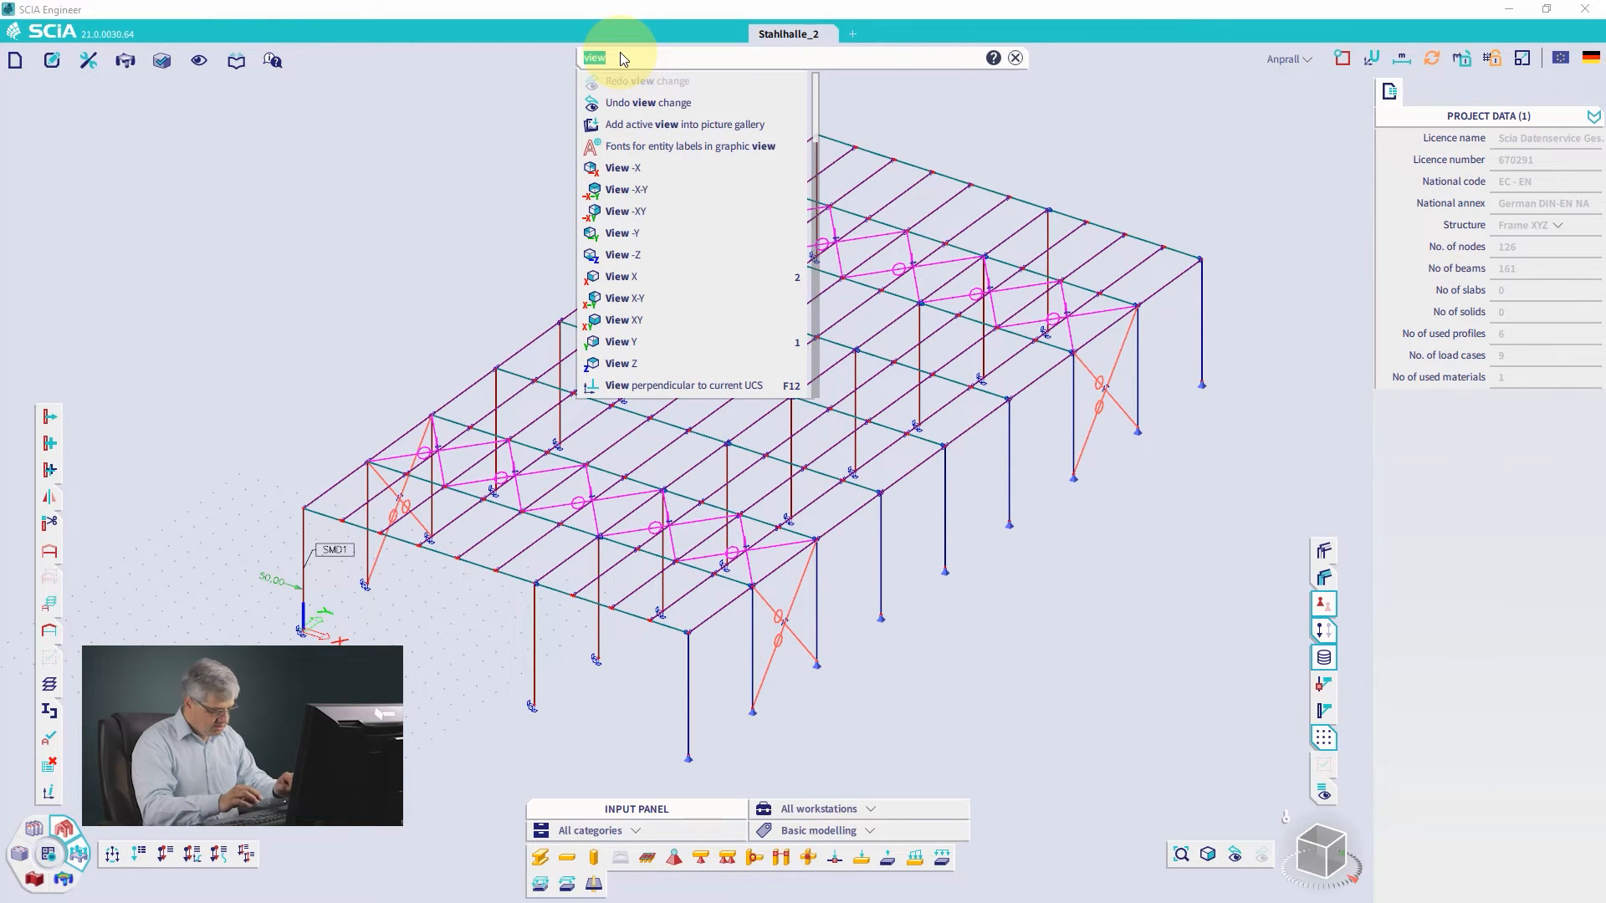
type("axo")
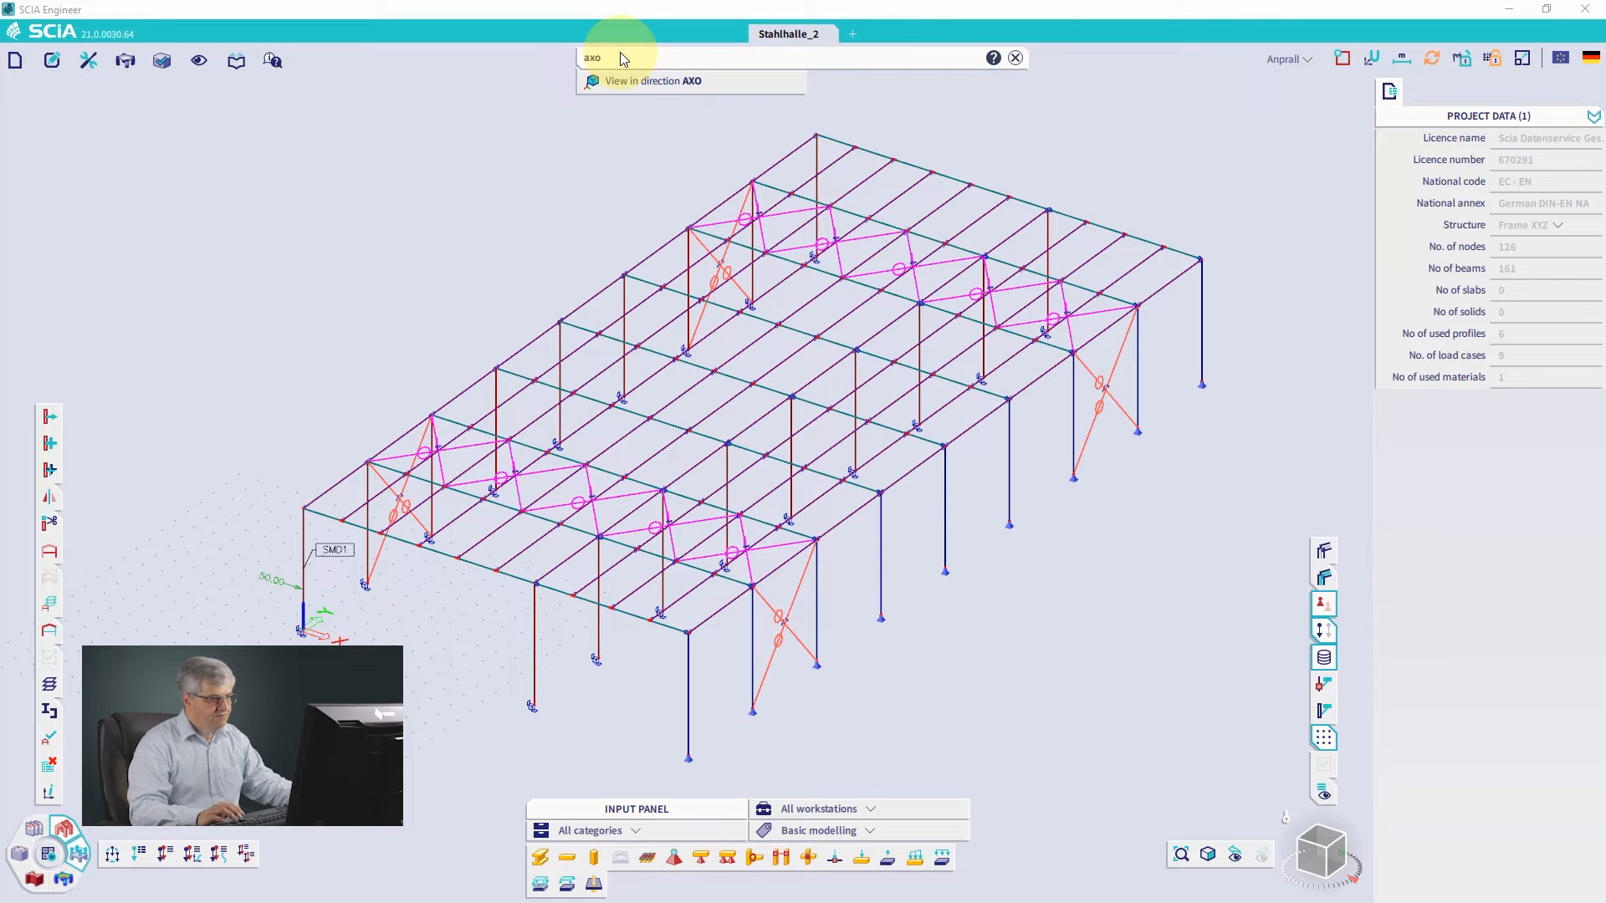
mouse_move(632, 85)
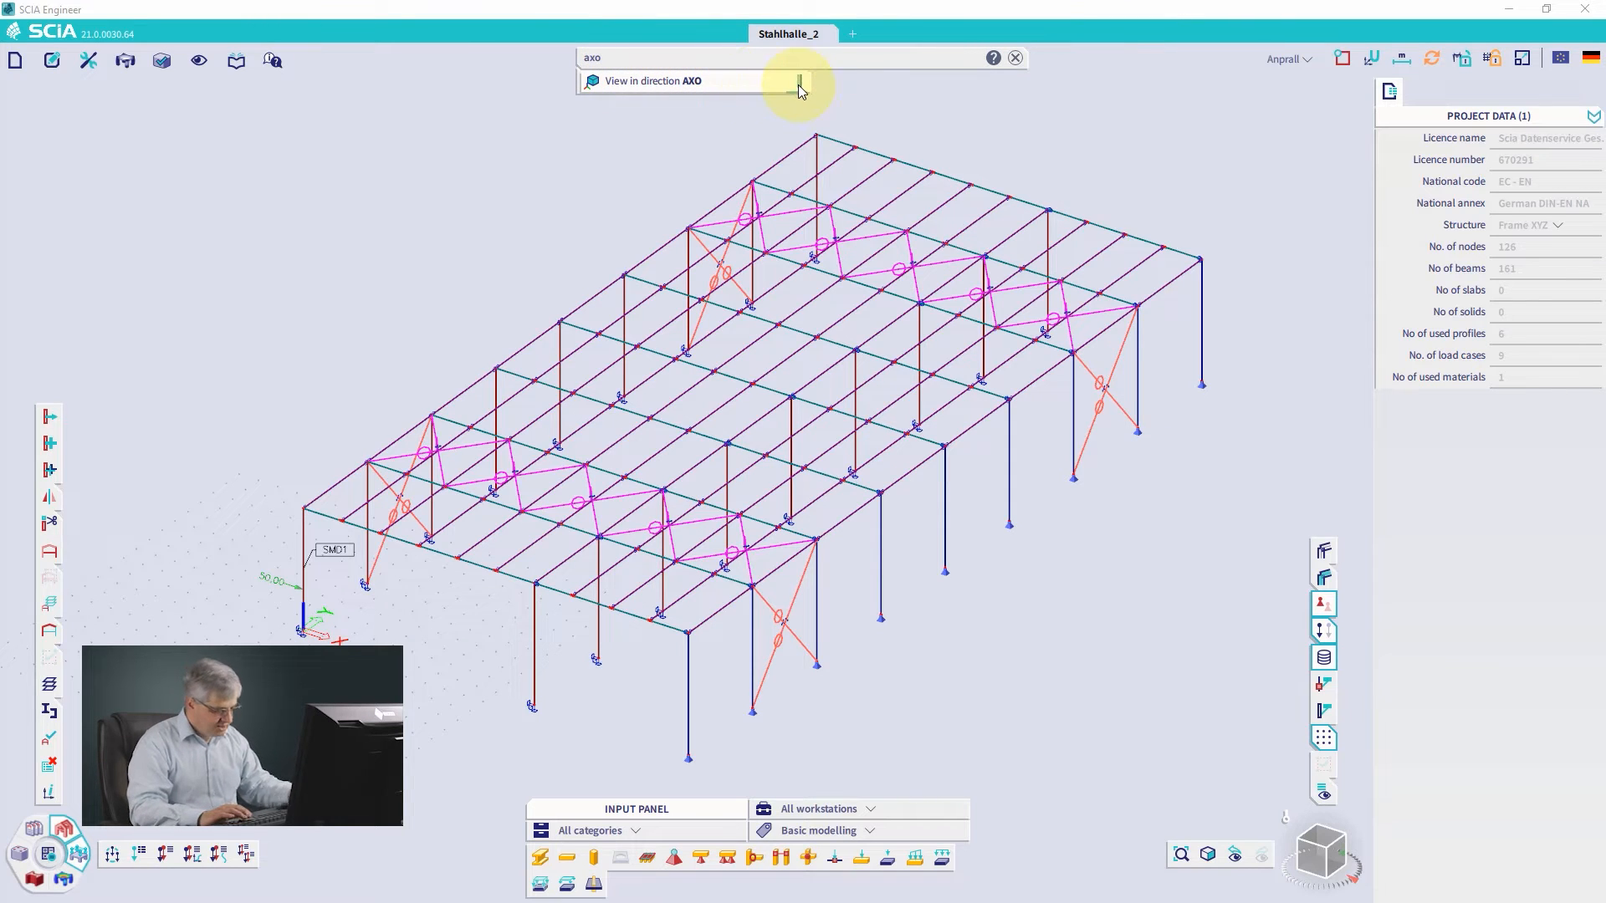
type("3")
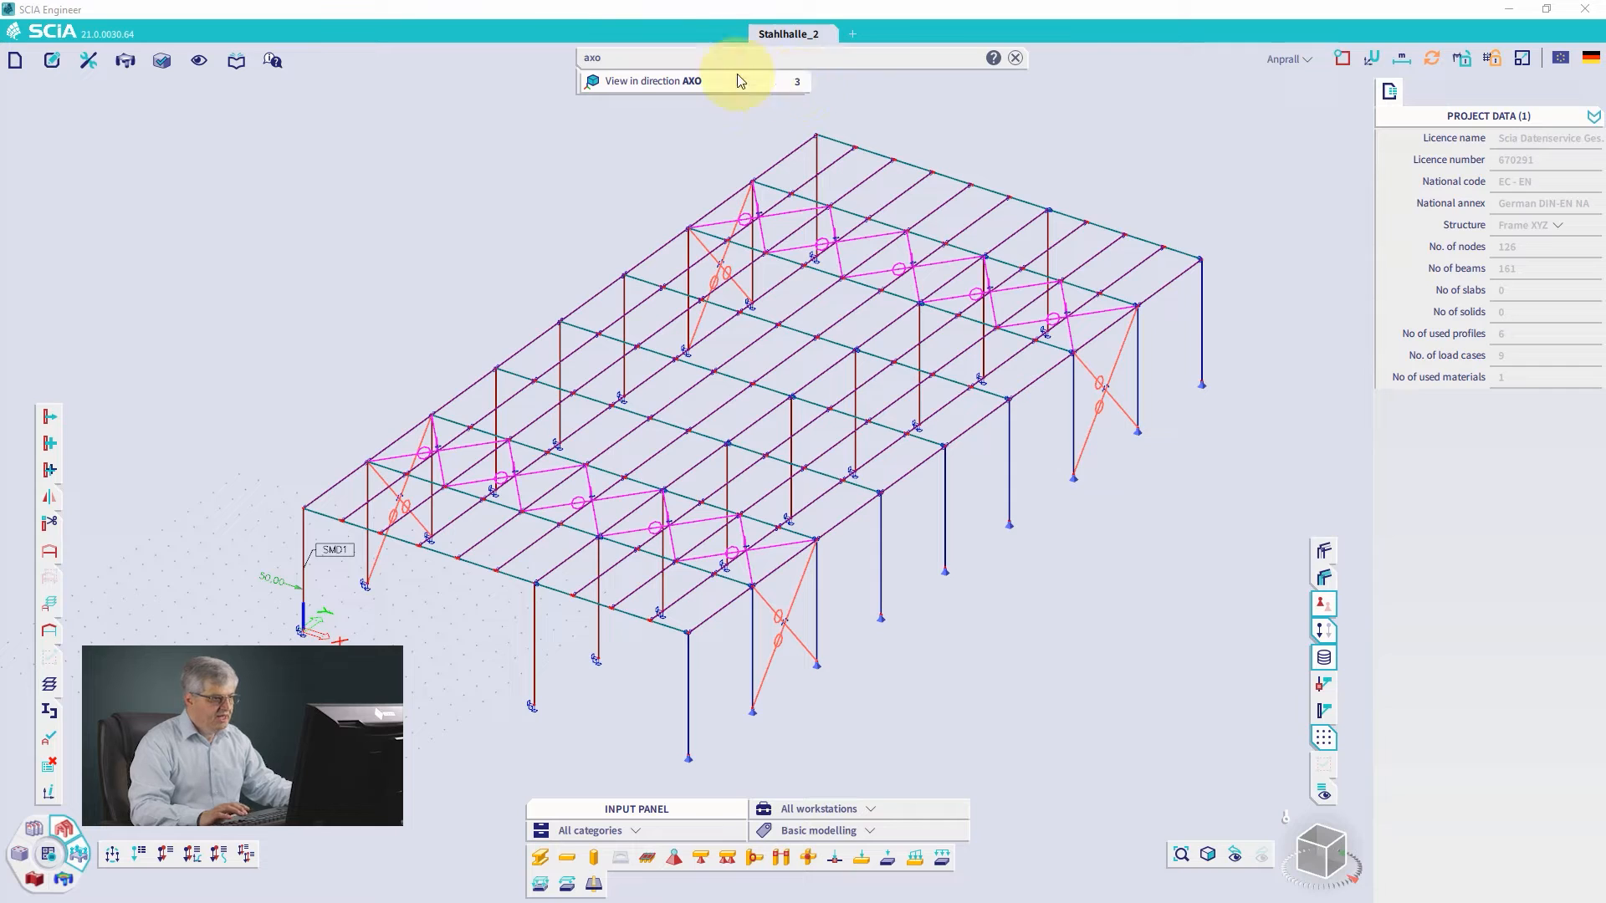
Step: Search the commands for "volu" and assign the hotkey V to Toggle volumes
left_click(660, 58)
type("volu")
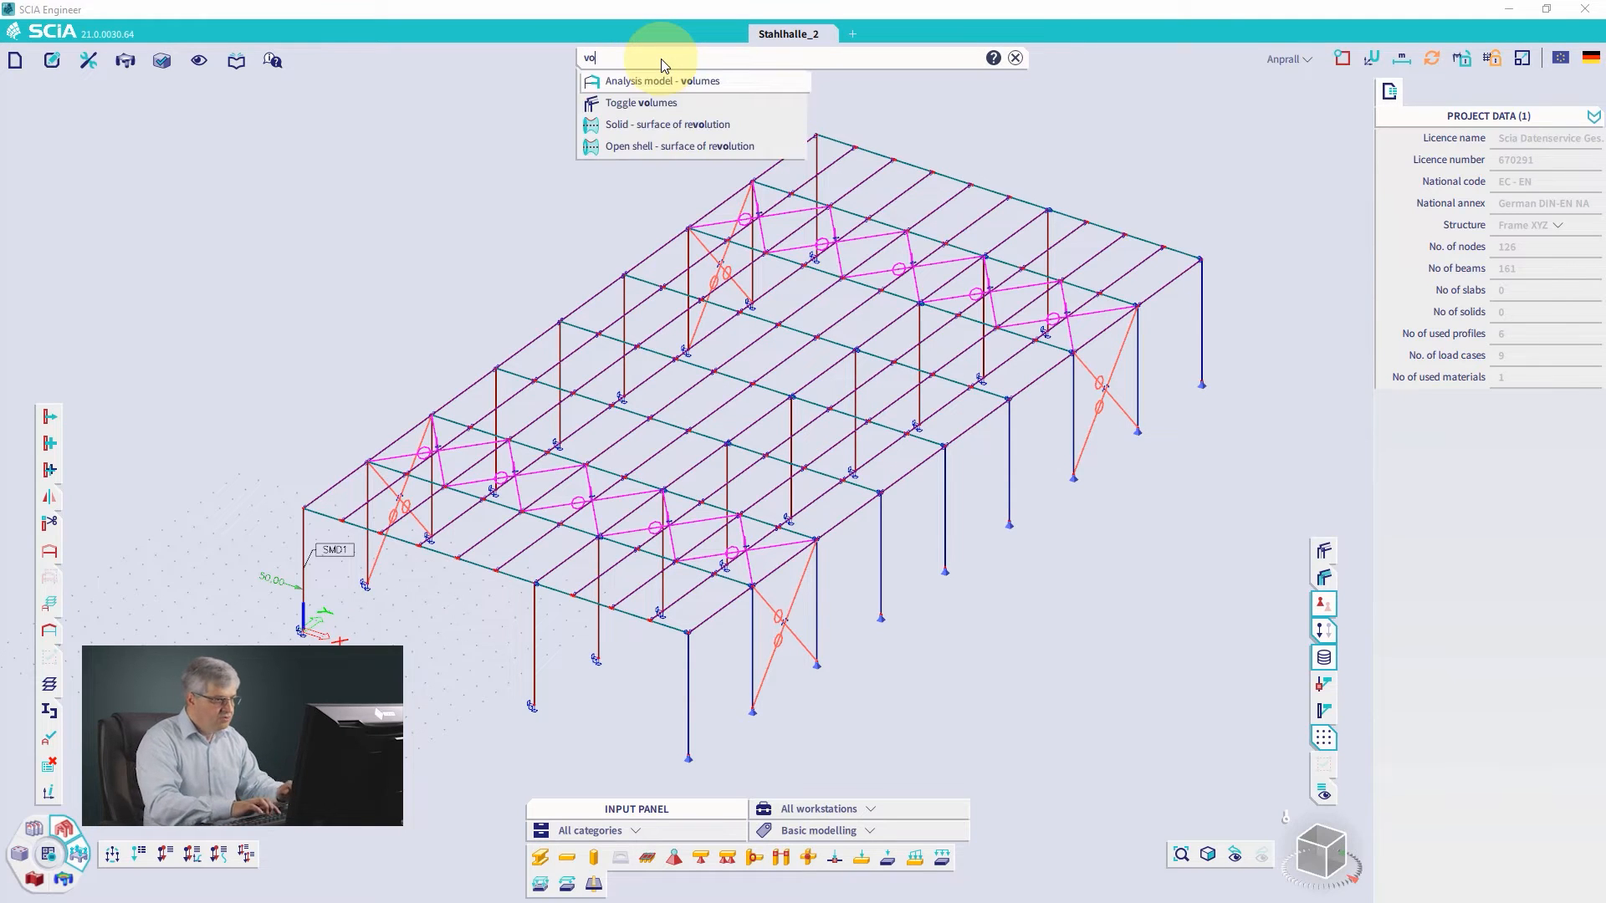
mouse_move(680, 107)
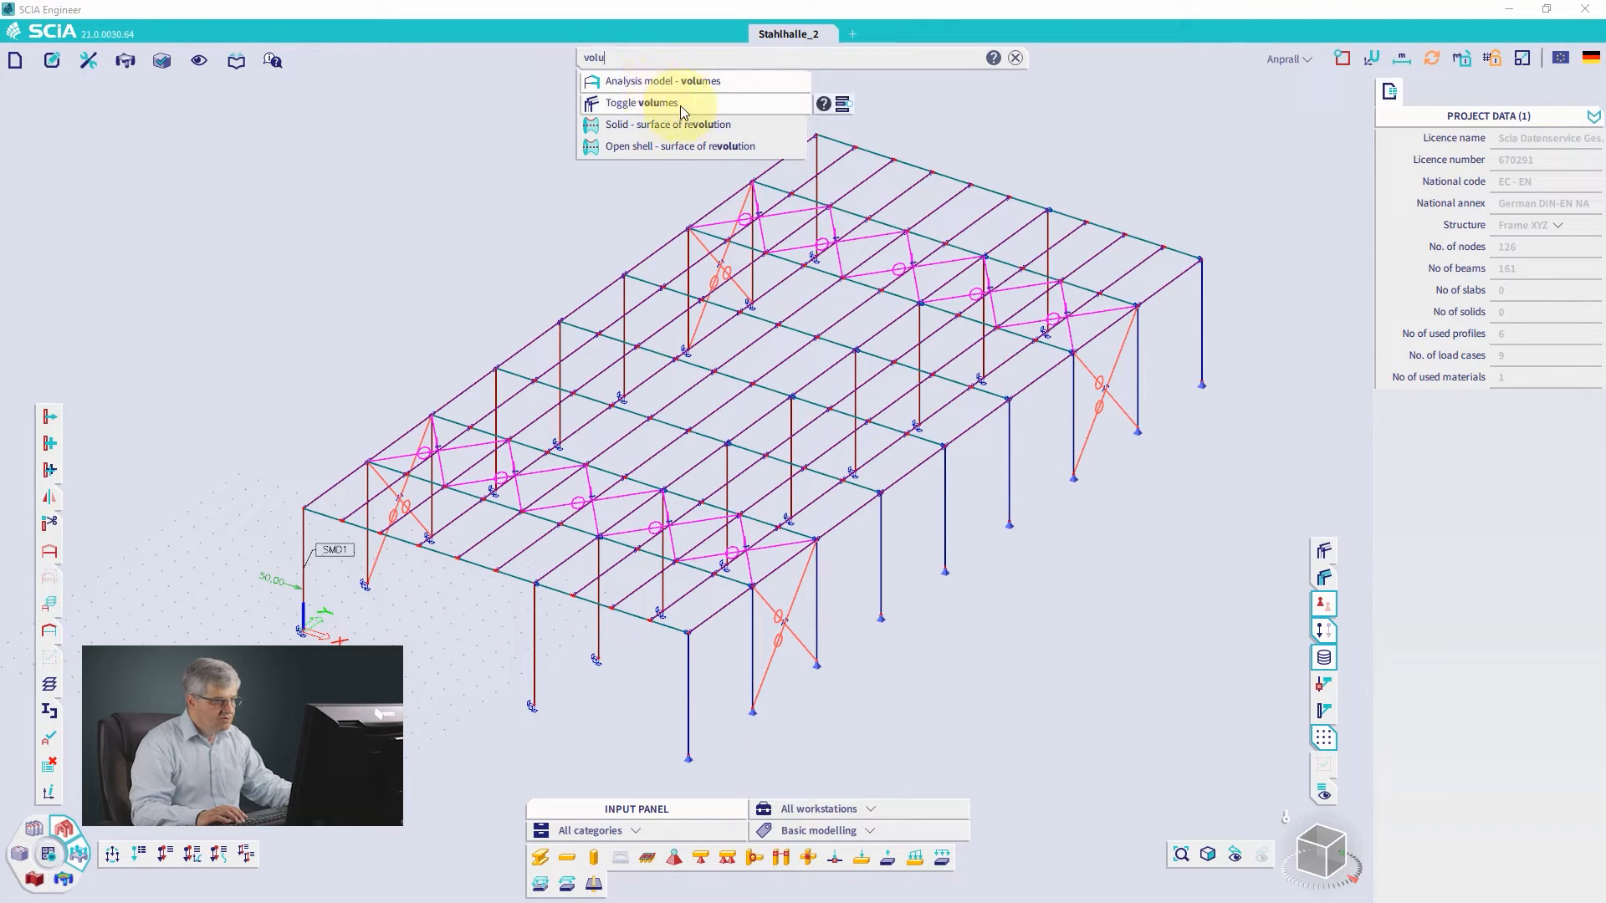
type("v")
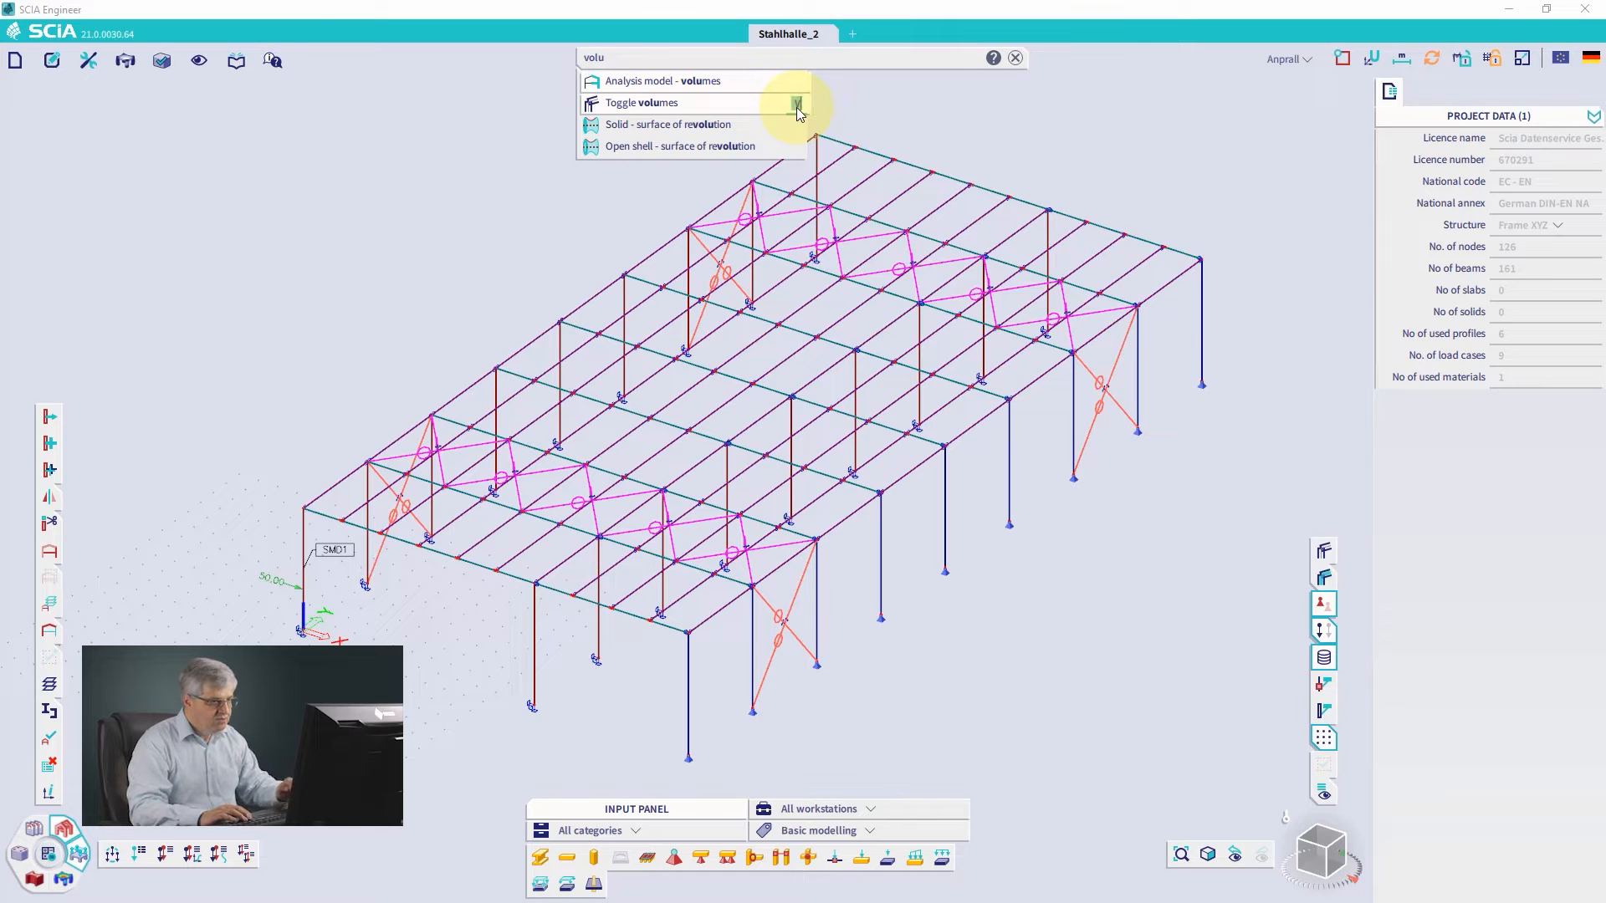
Step: Assign the hotkey S to Toggle shading and give the Transparent command, found with "trans", its own hotkey
left_click(664, 61)
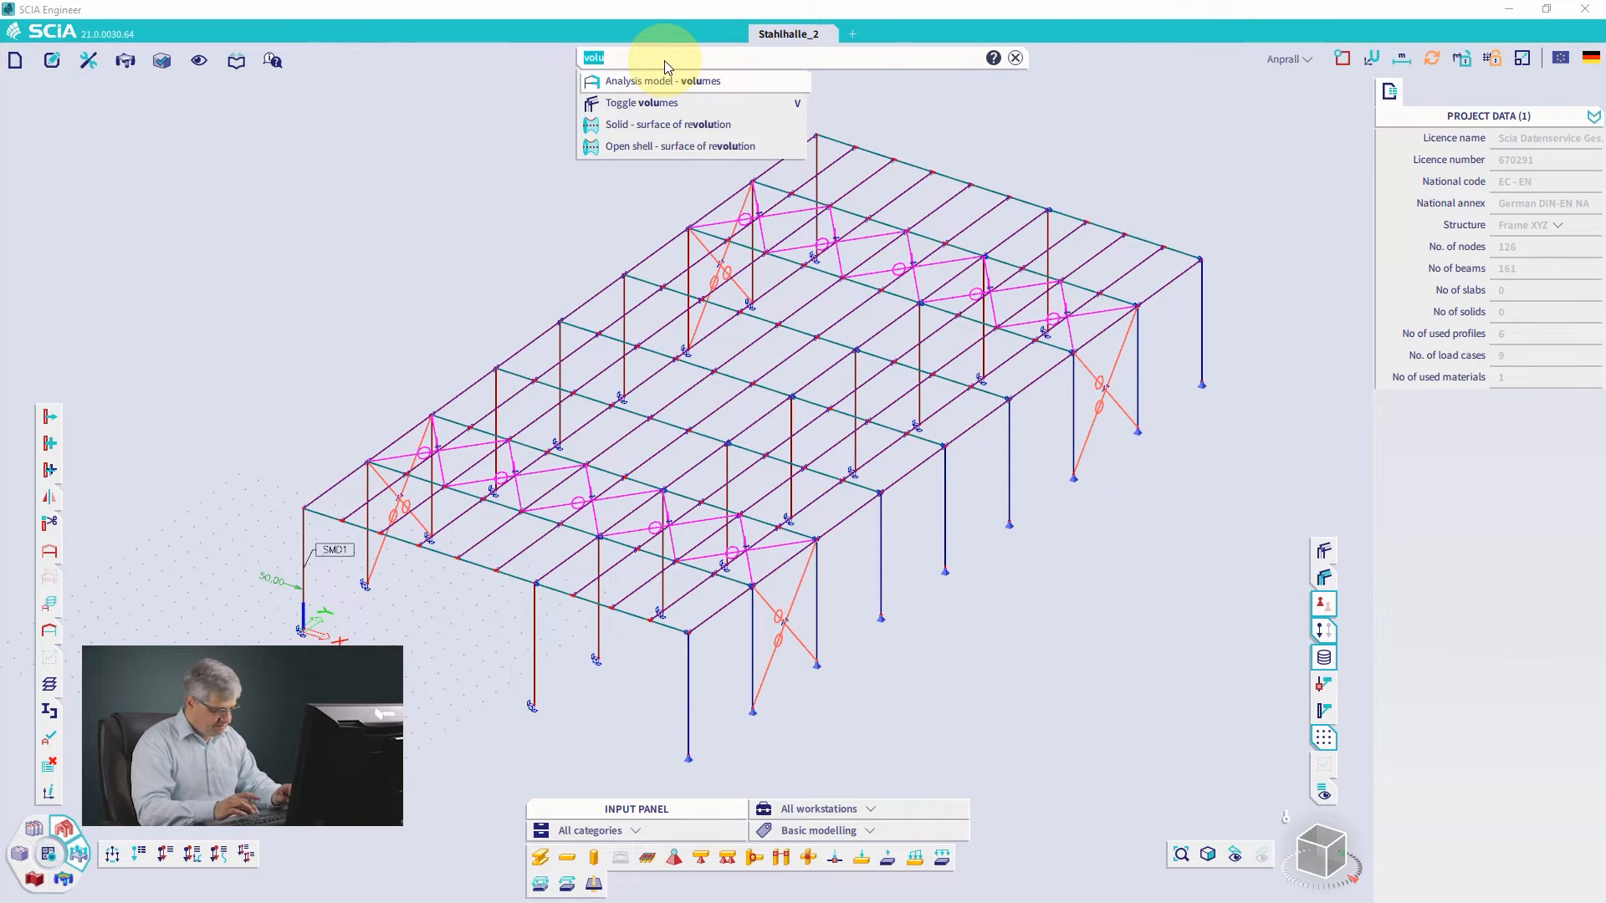
key("BackSpace")
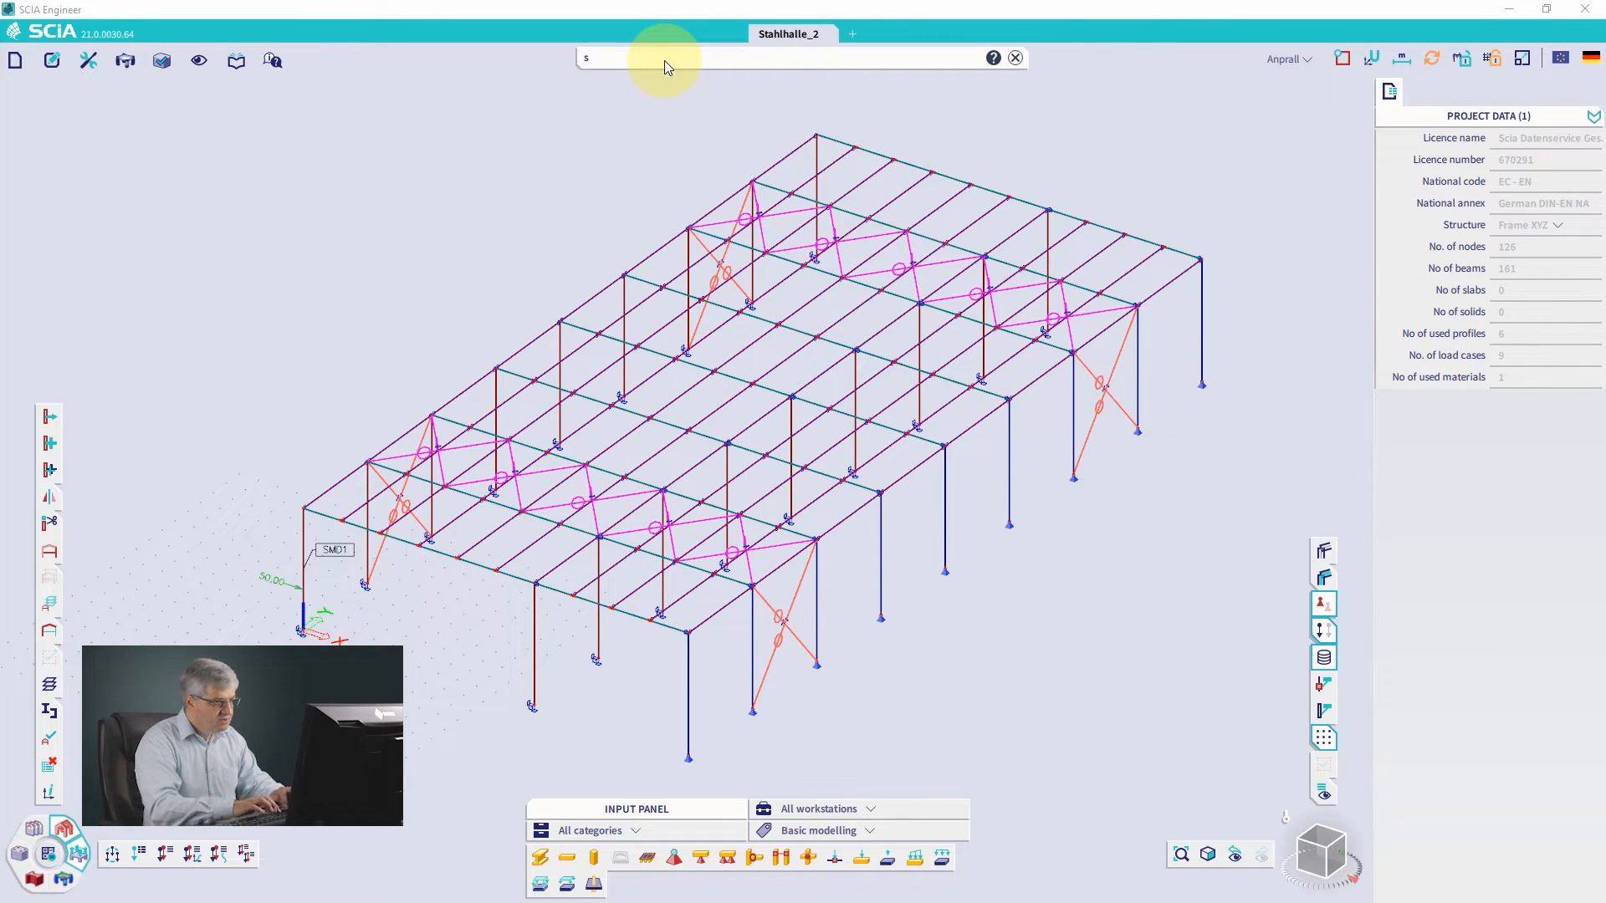
type("sha")
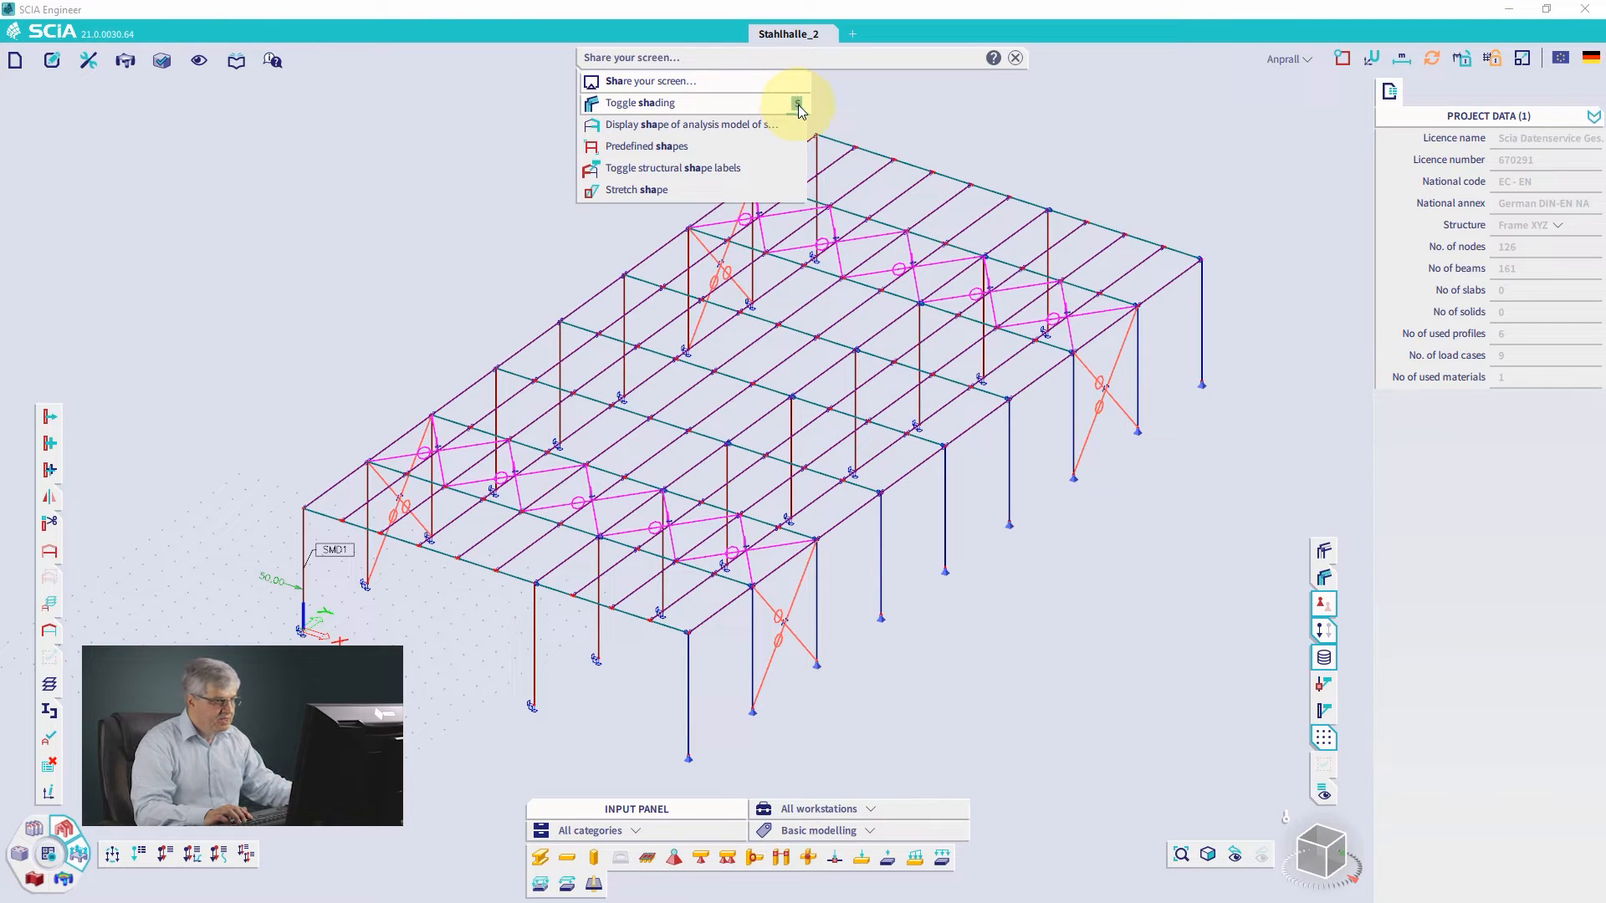
type("trans")
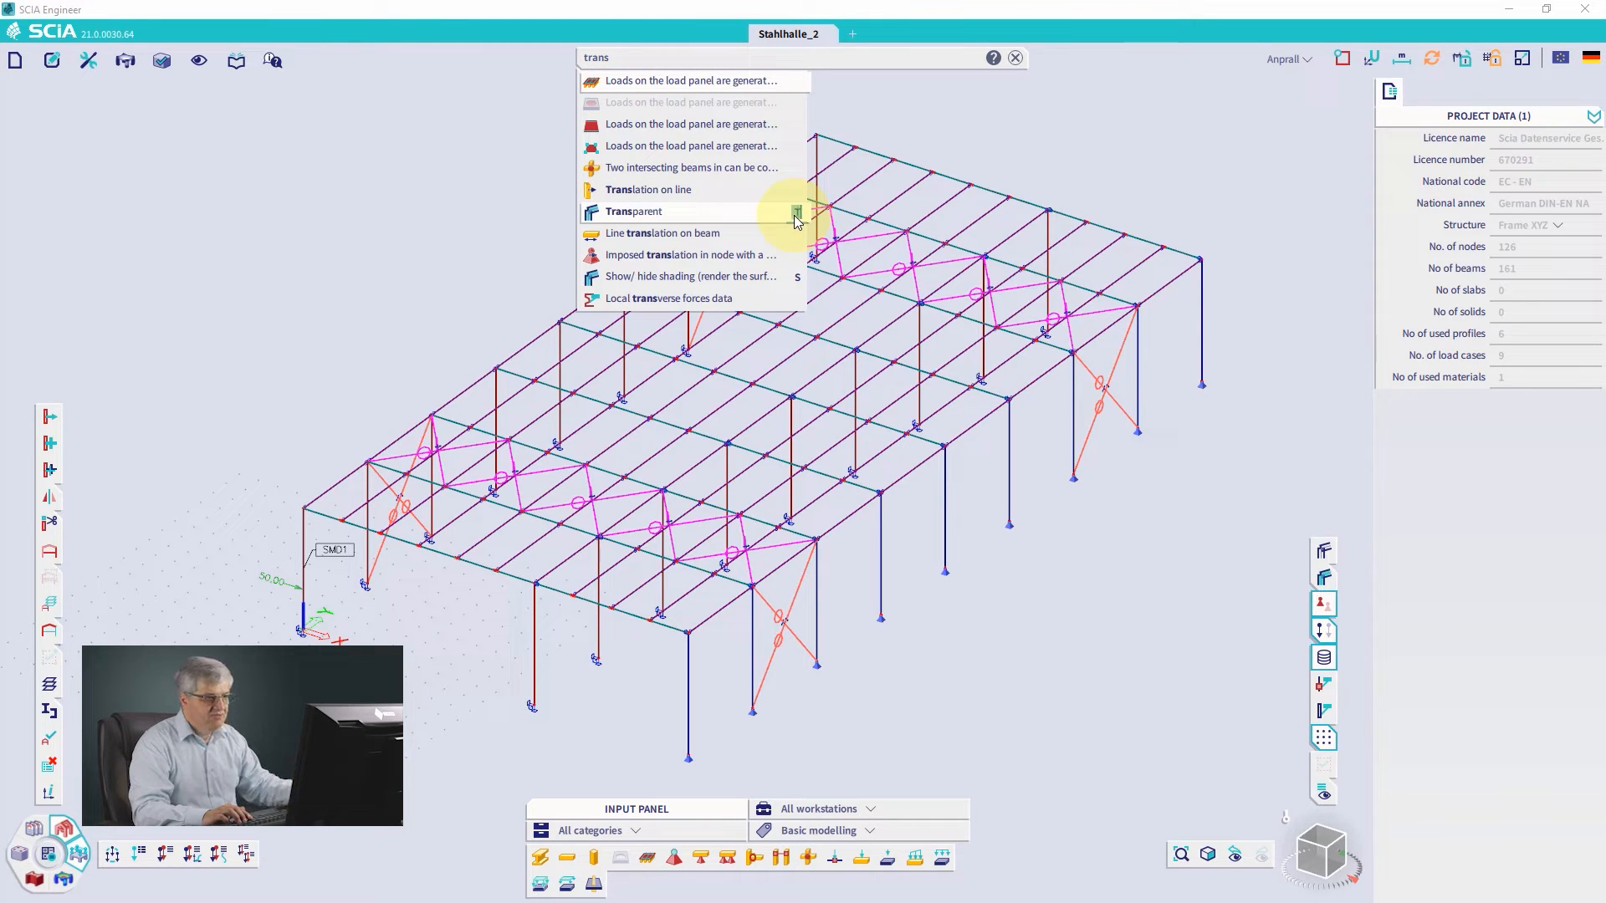
left_click(466, 205)
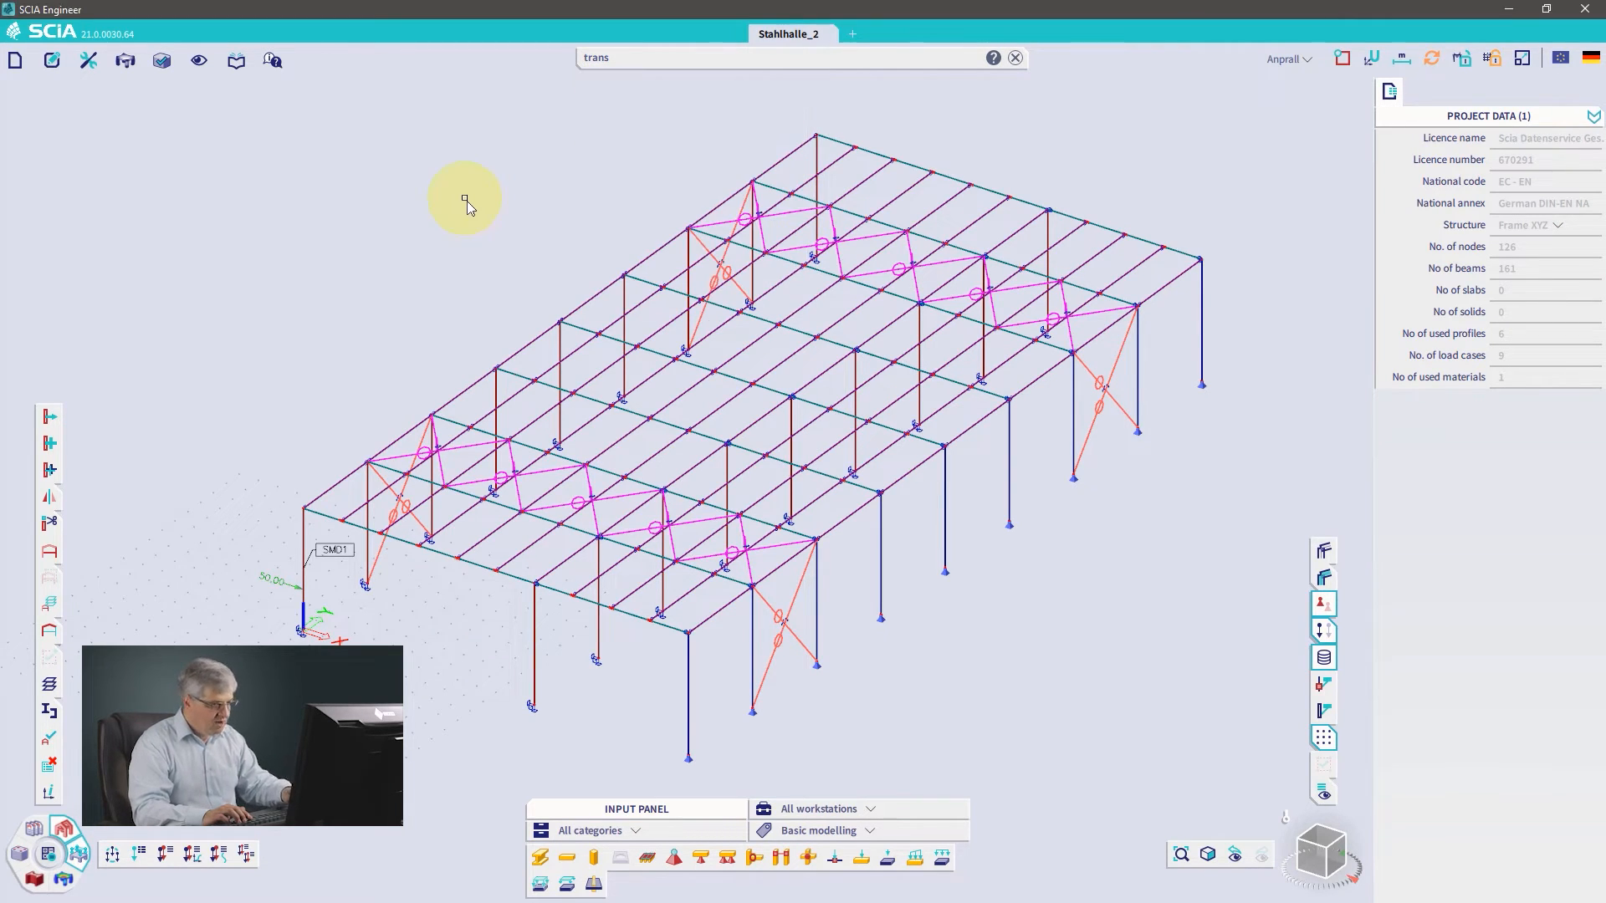
Step: Test the new hotkeys by switching the view direction, ending in the axonometric view, and turning on volumes and shading
key("ctrl+2")
key("ctrl+1")
key("ctrl+4")
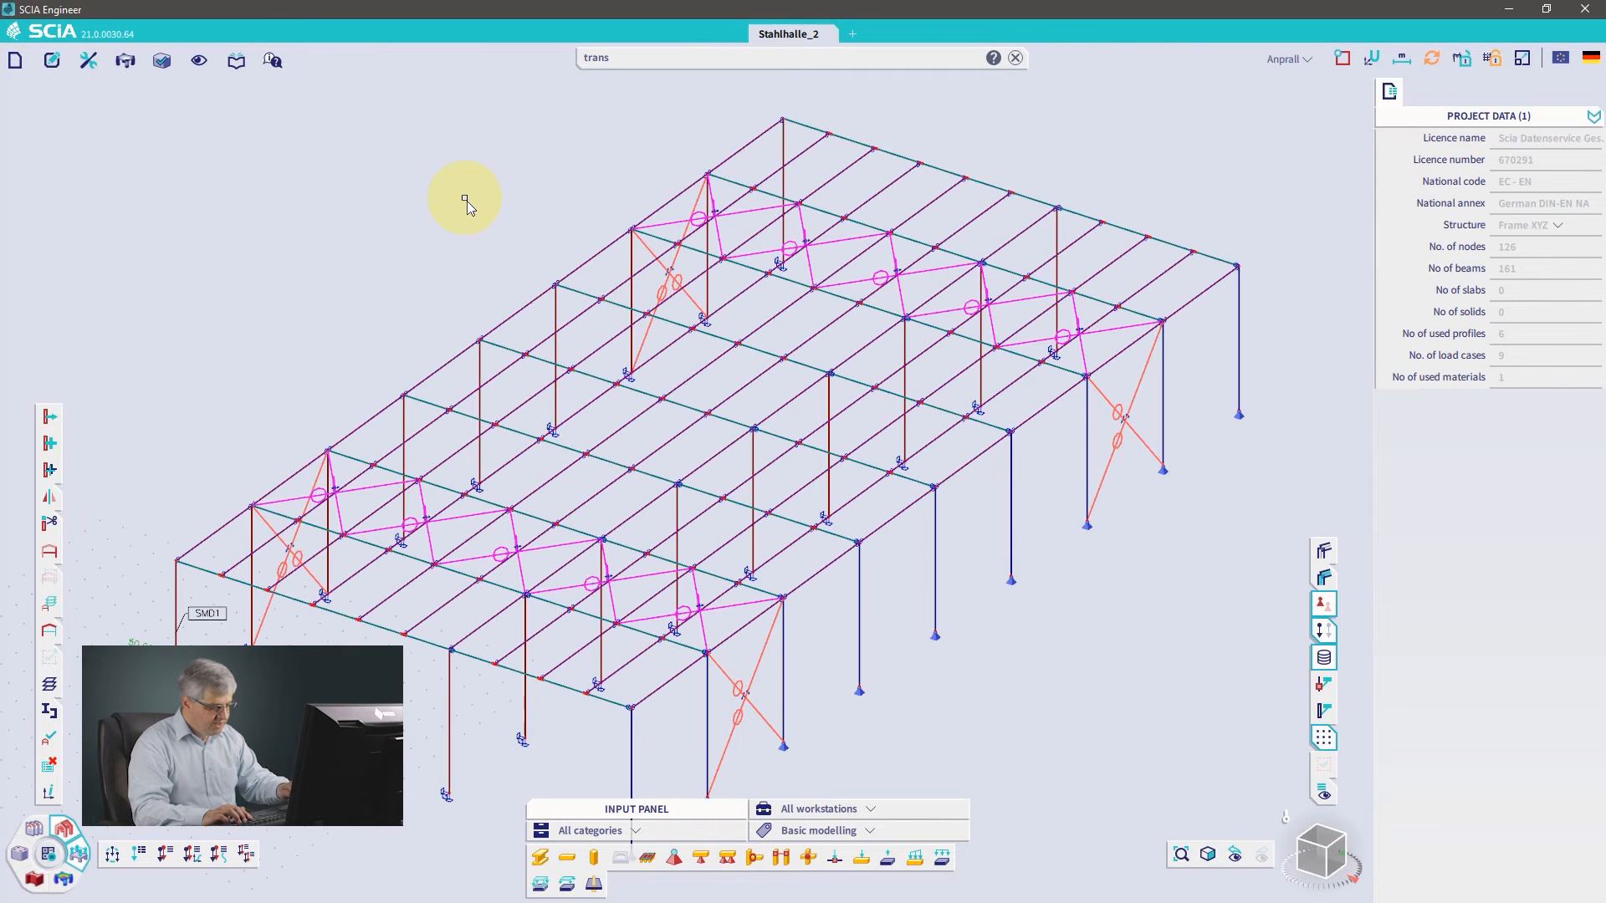
key("ctrl+q")
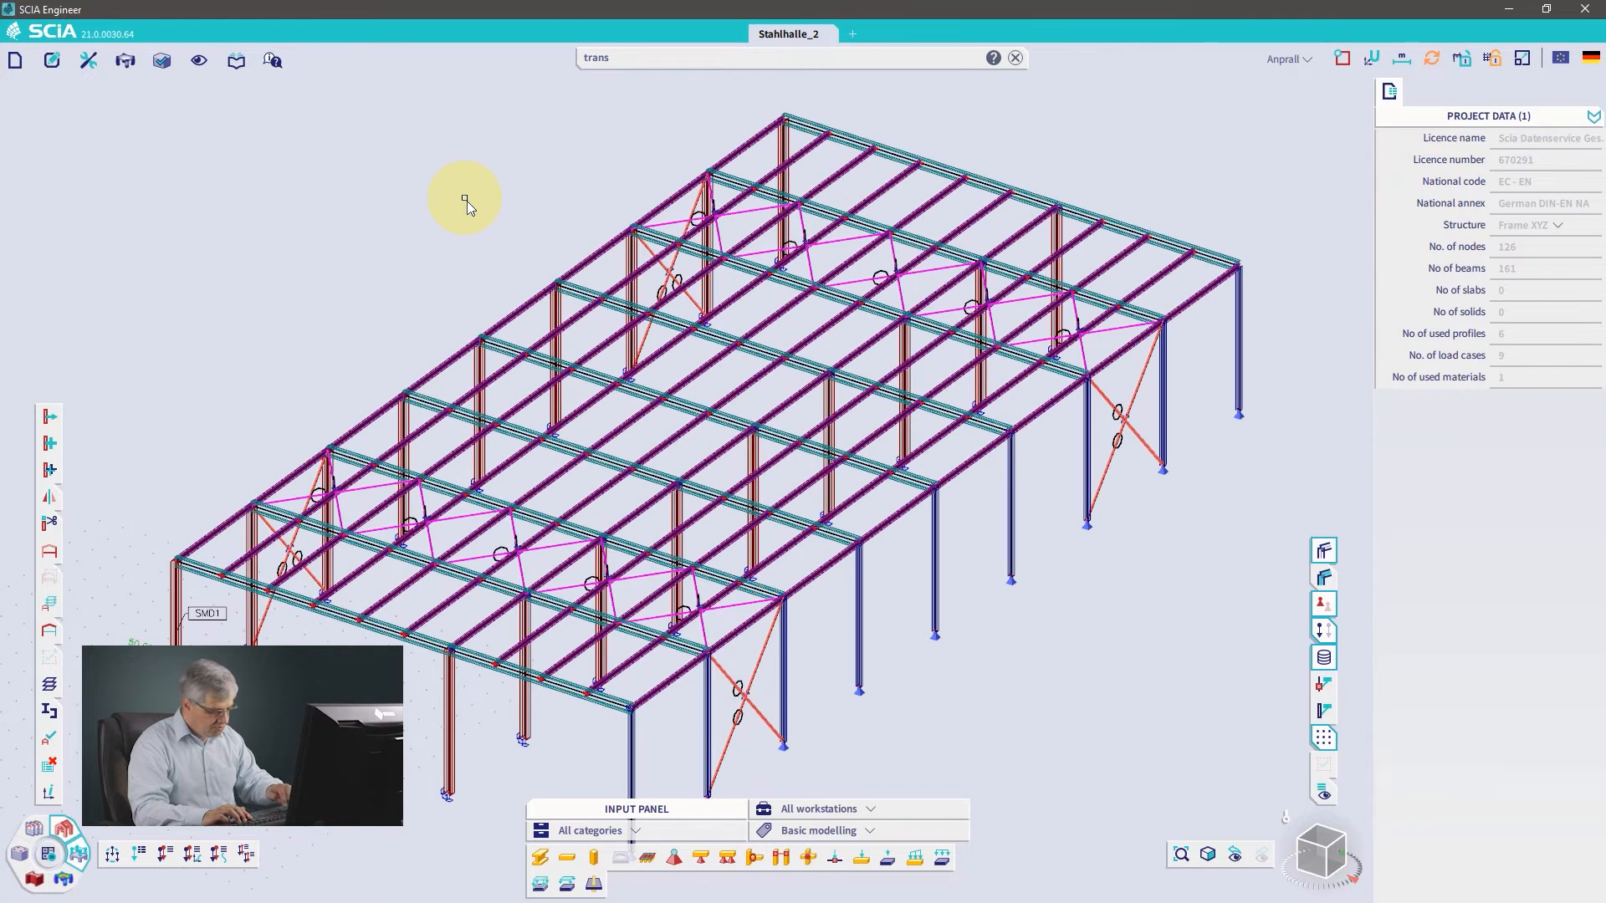
key("Return")
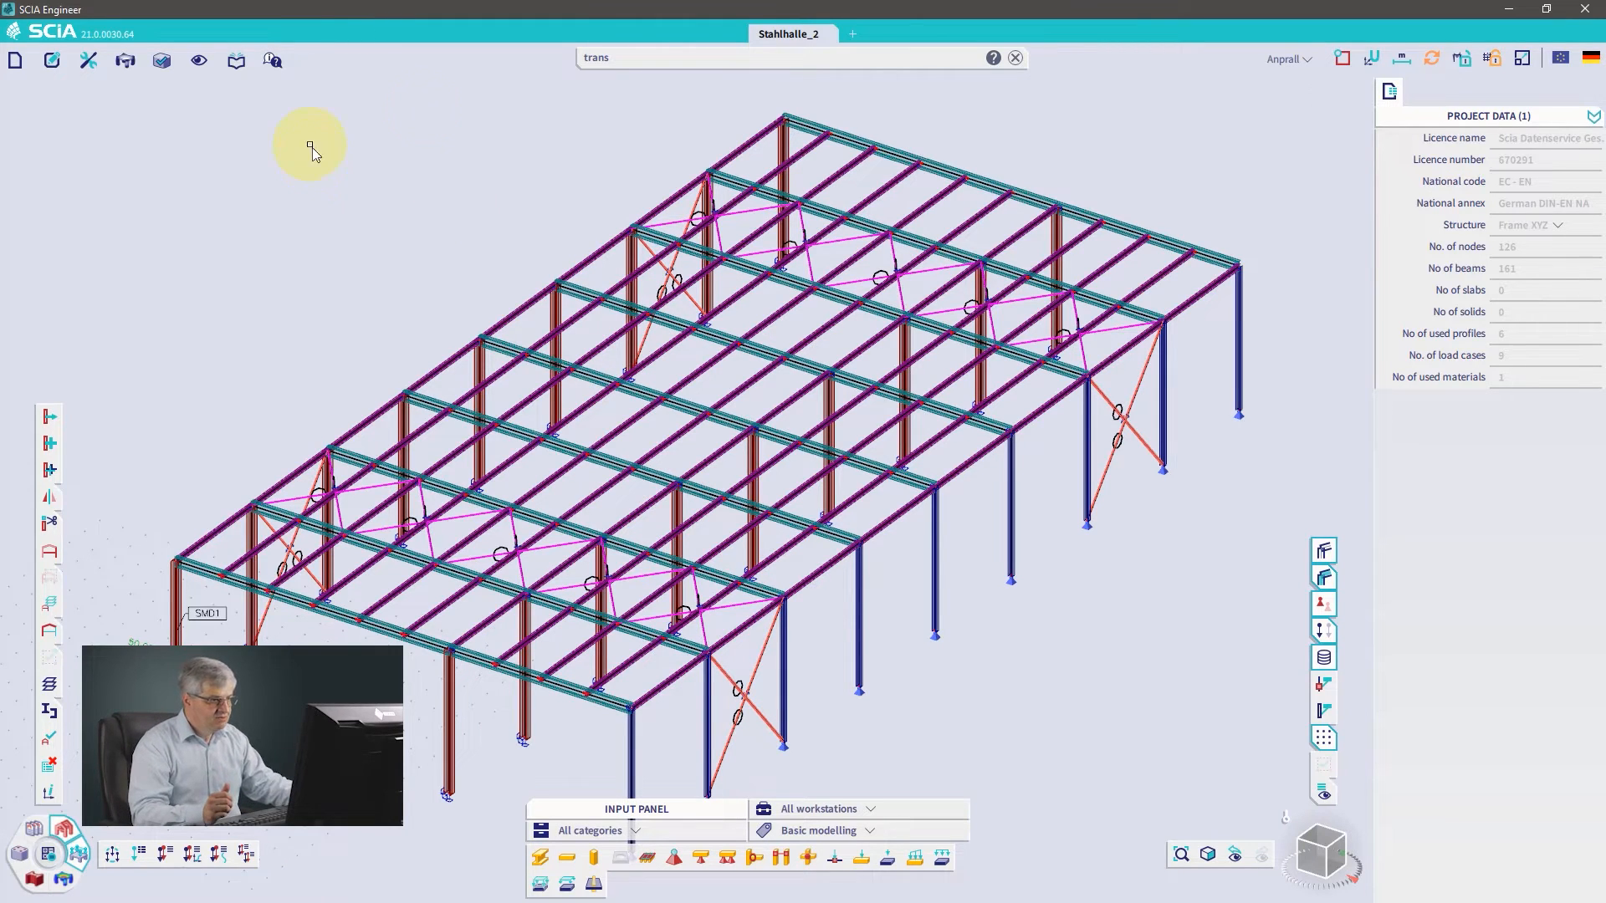
Step: Search the available commands for "plate" and "Beam", and clear the search without starting a command
left_click(618, 63)
type("plate")
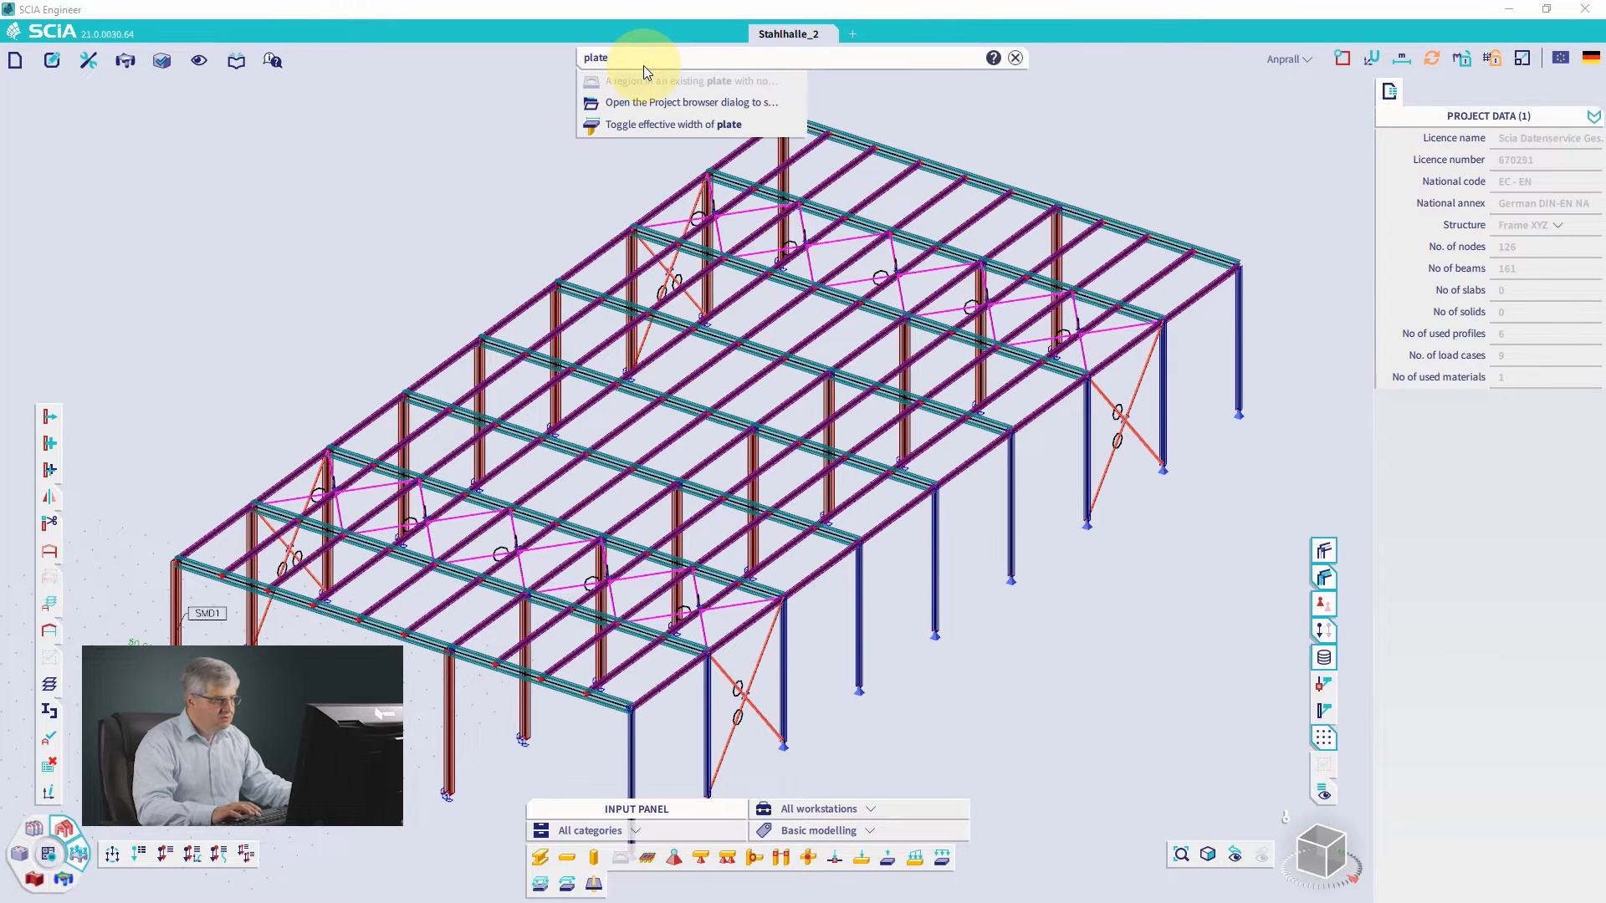
key("Escape")
type("Beam")
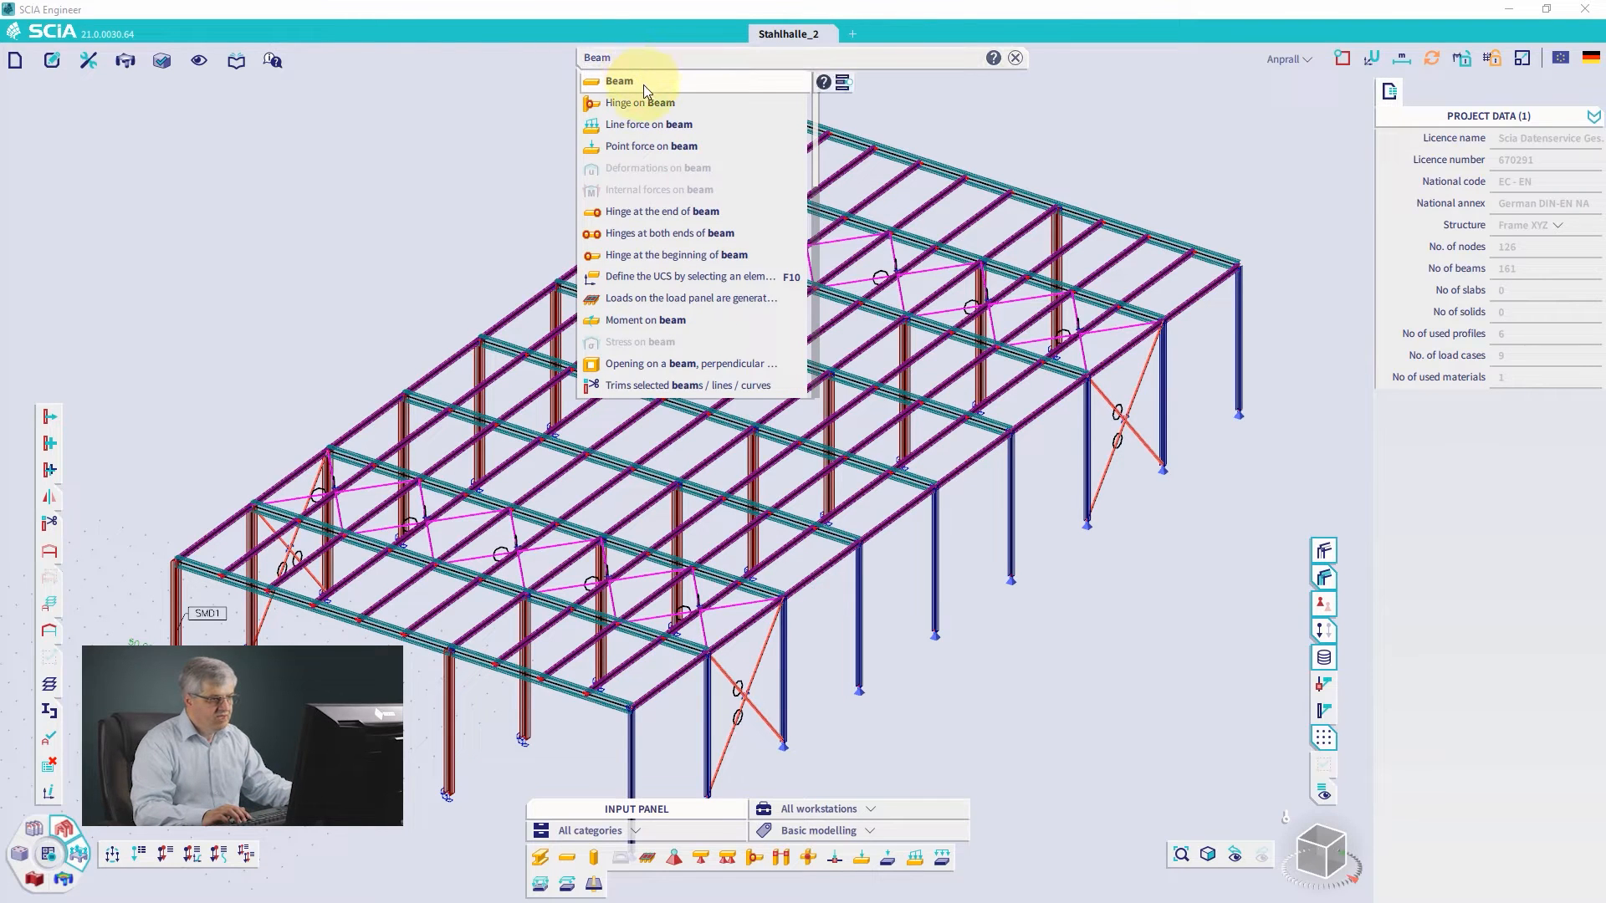
key("Escape")
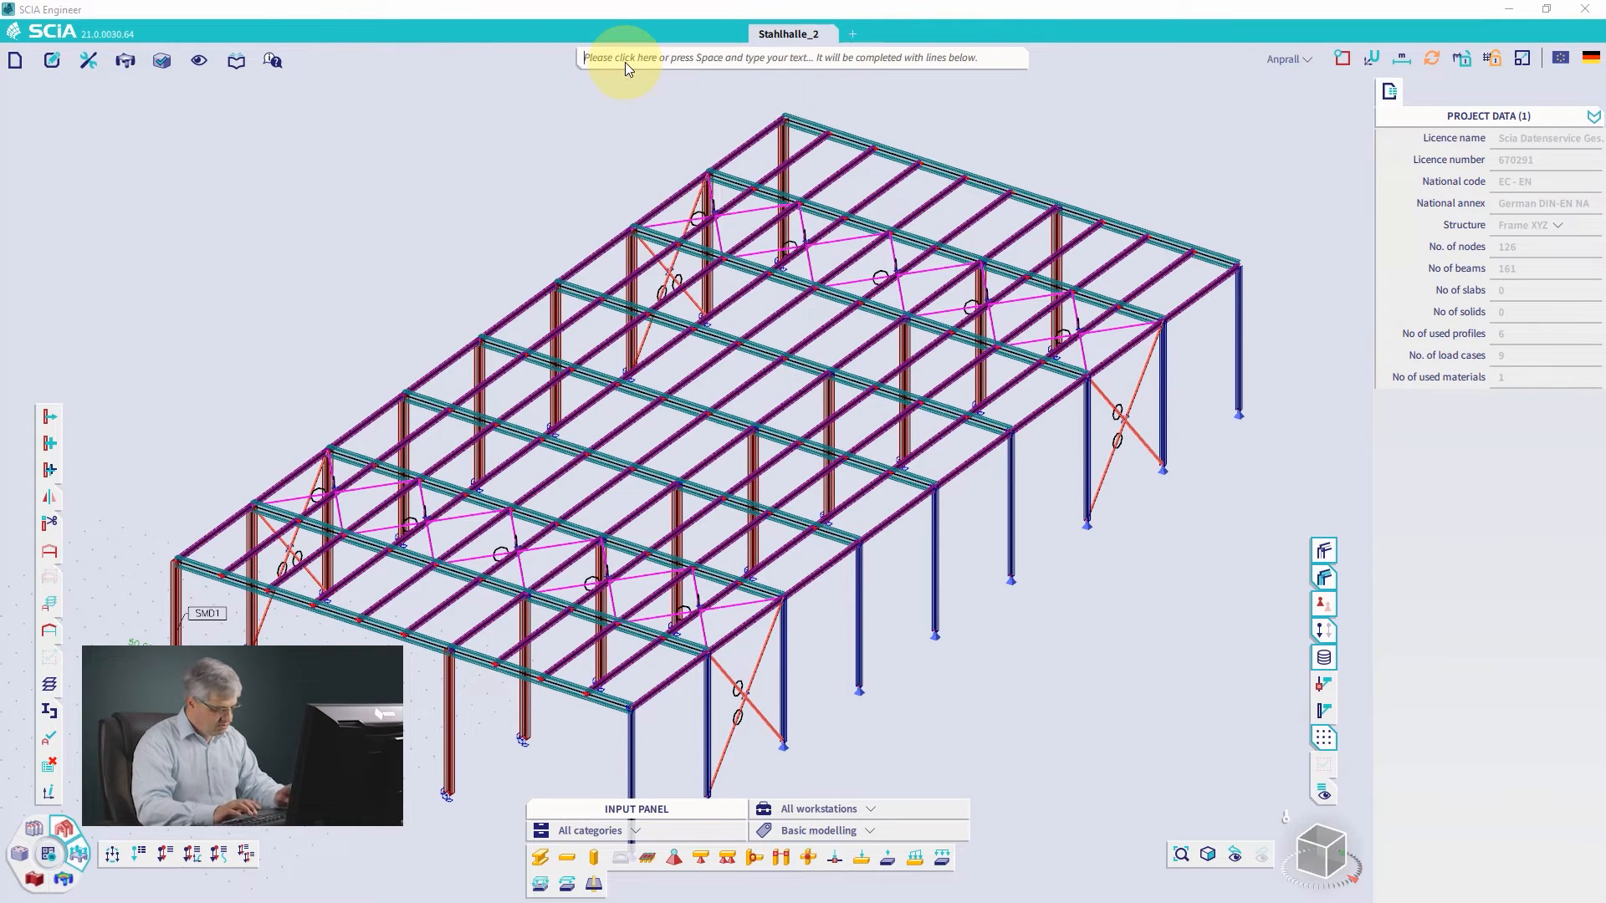
Step: Search the commands for "1D member" to check its hotkey, leaving the command unstarted
type("1D member")
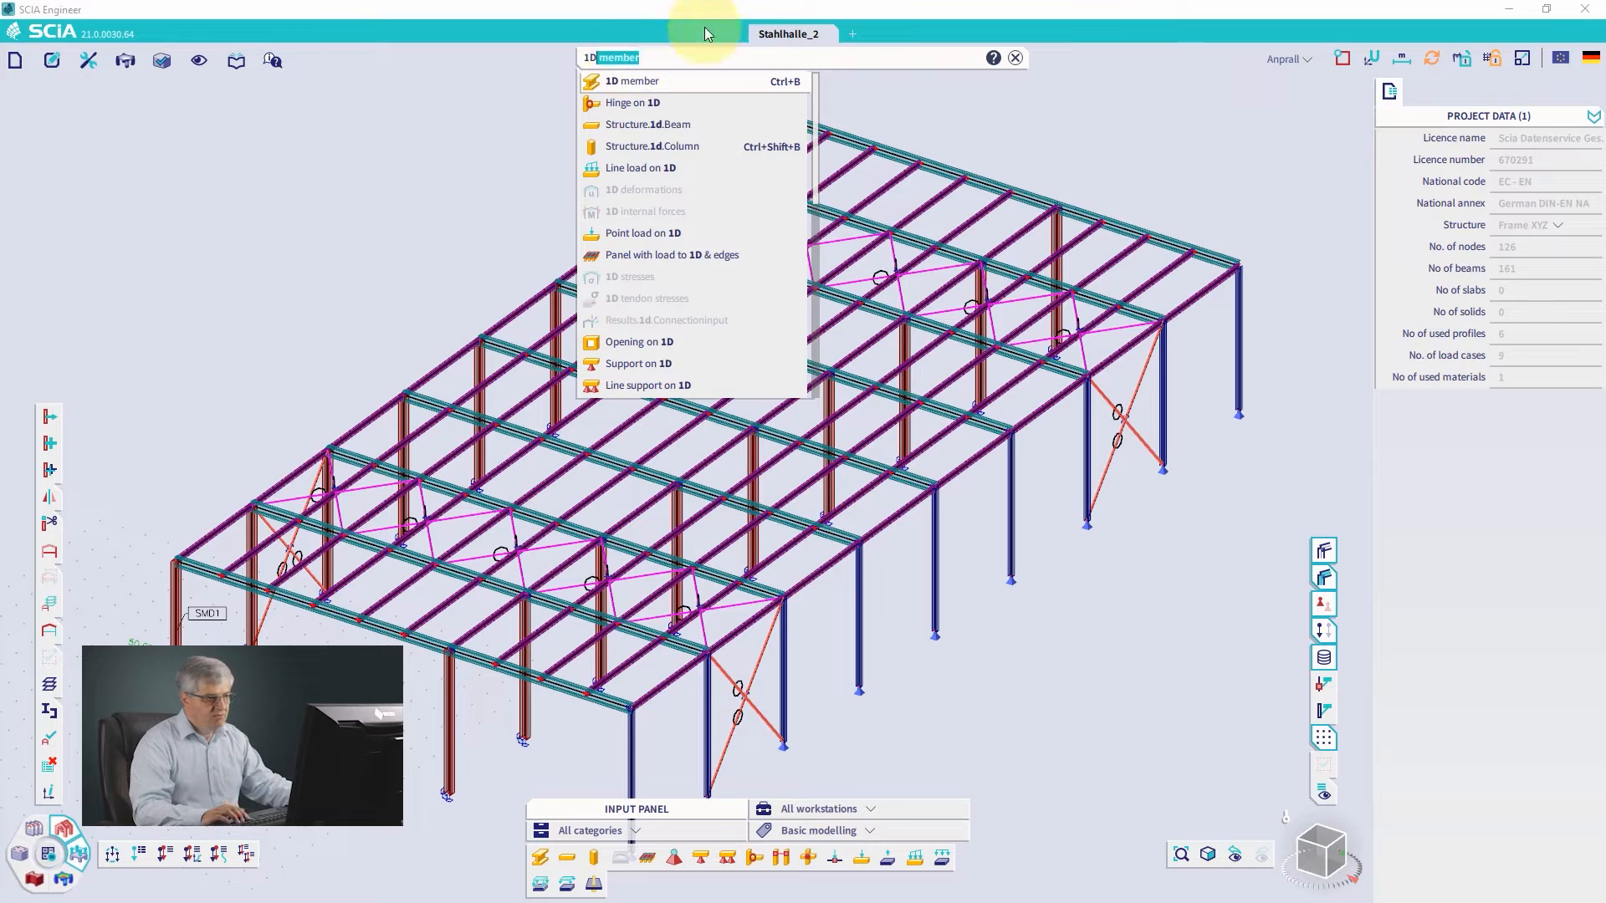
mouse_move(791, 90)
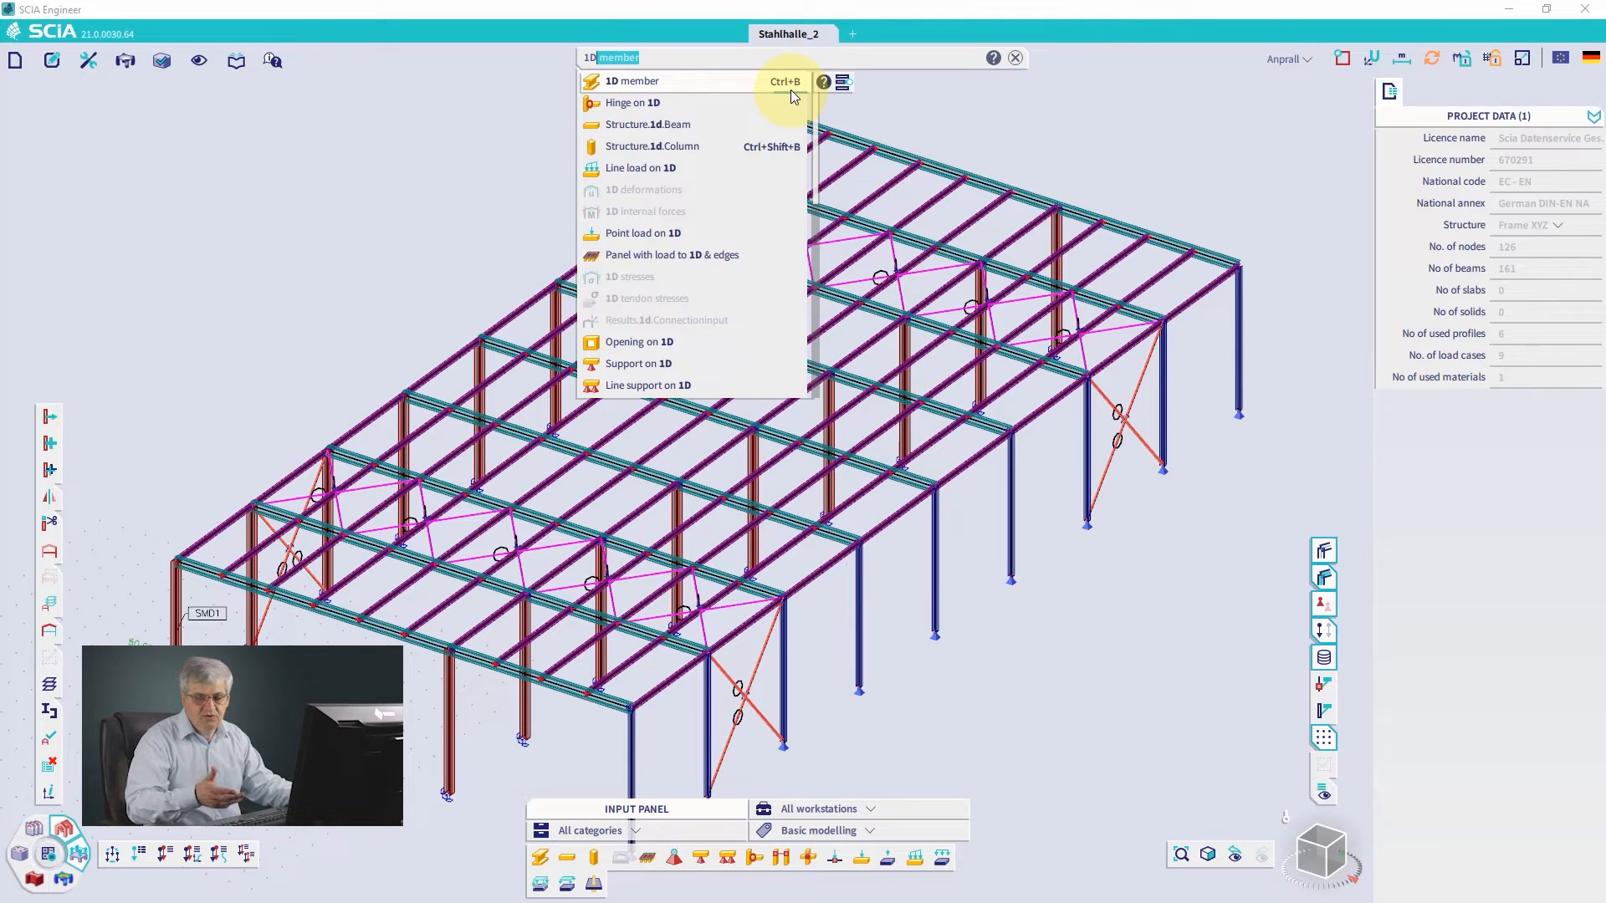
left_click(790, 88)
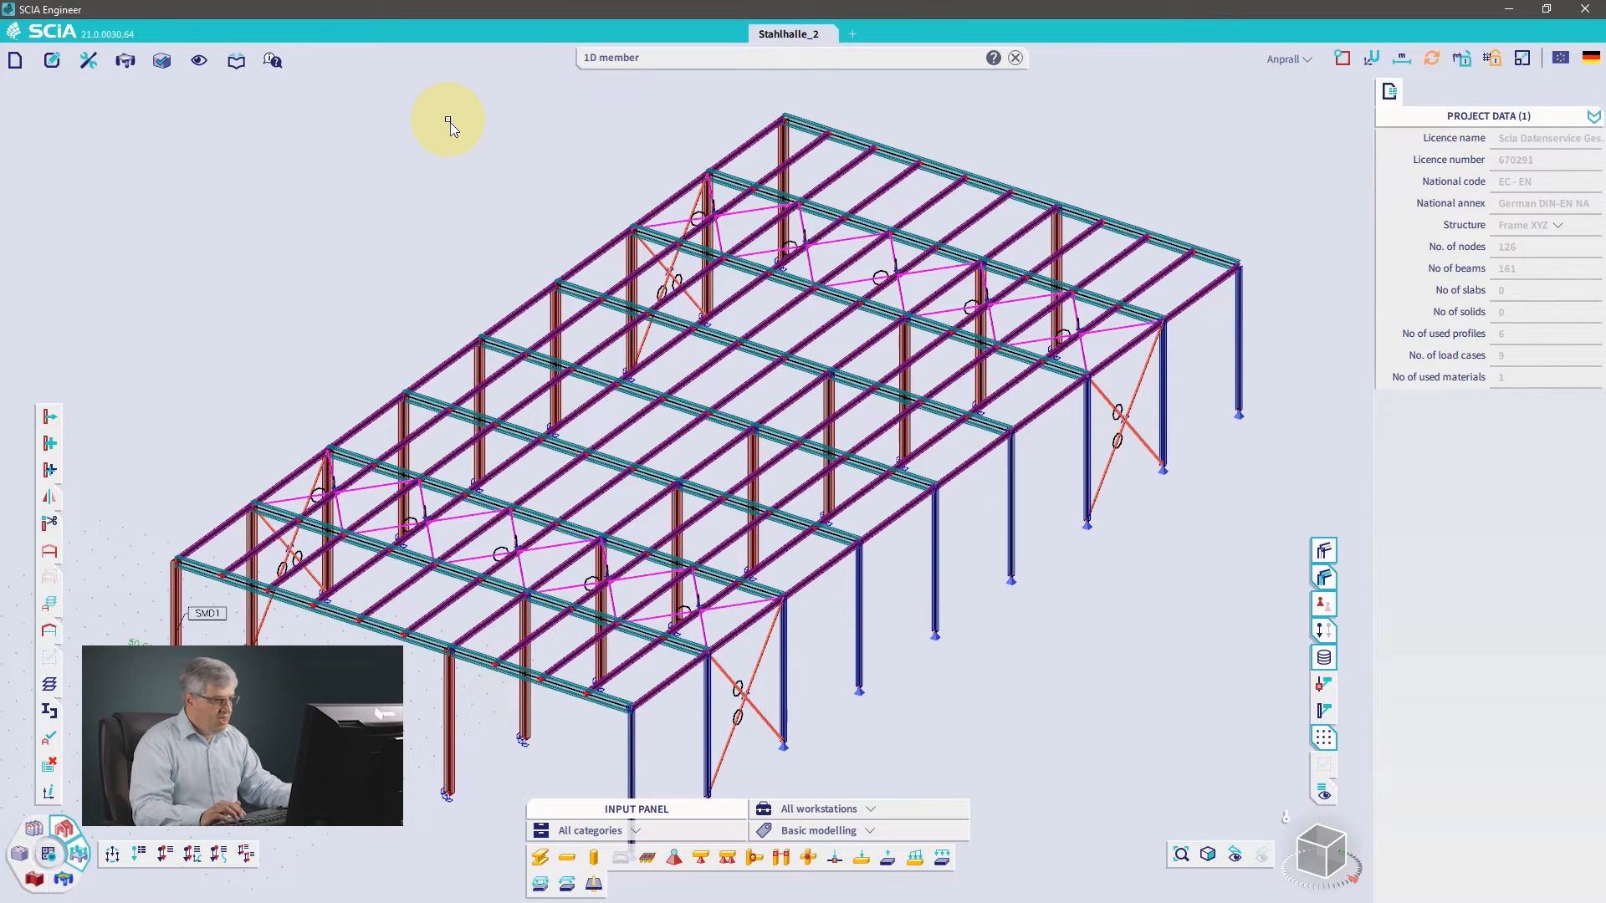
scroll(435, 159, "down", 5)
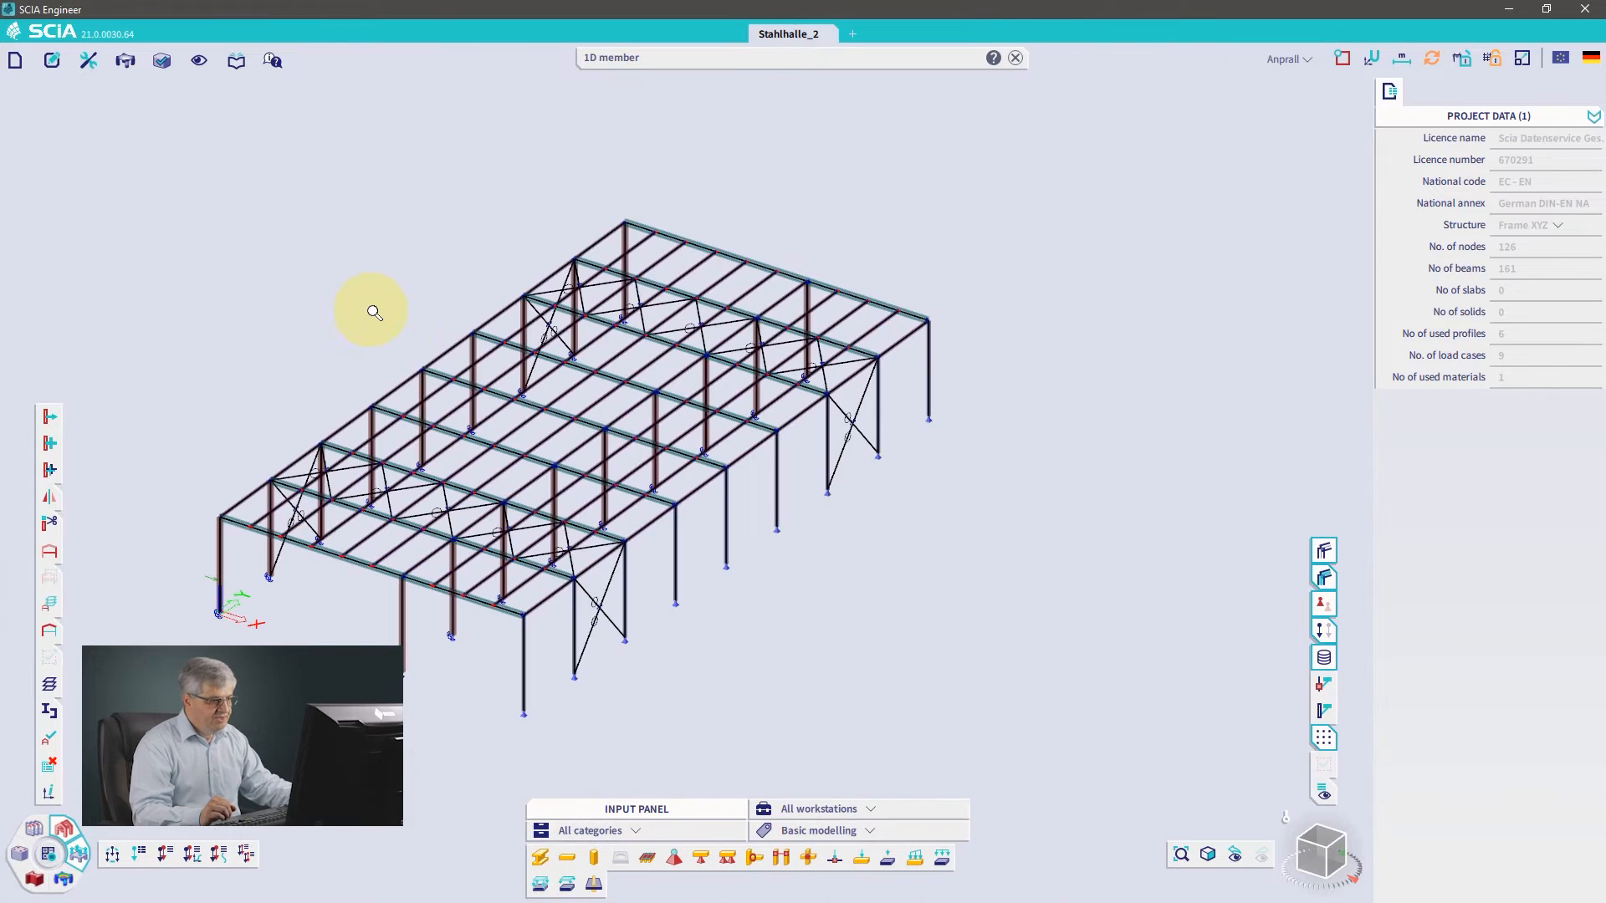
middle_click_drag(425, 334, 646, 289)
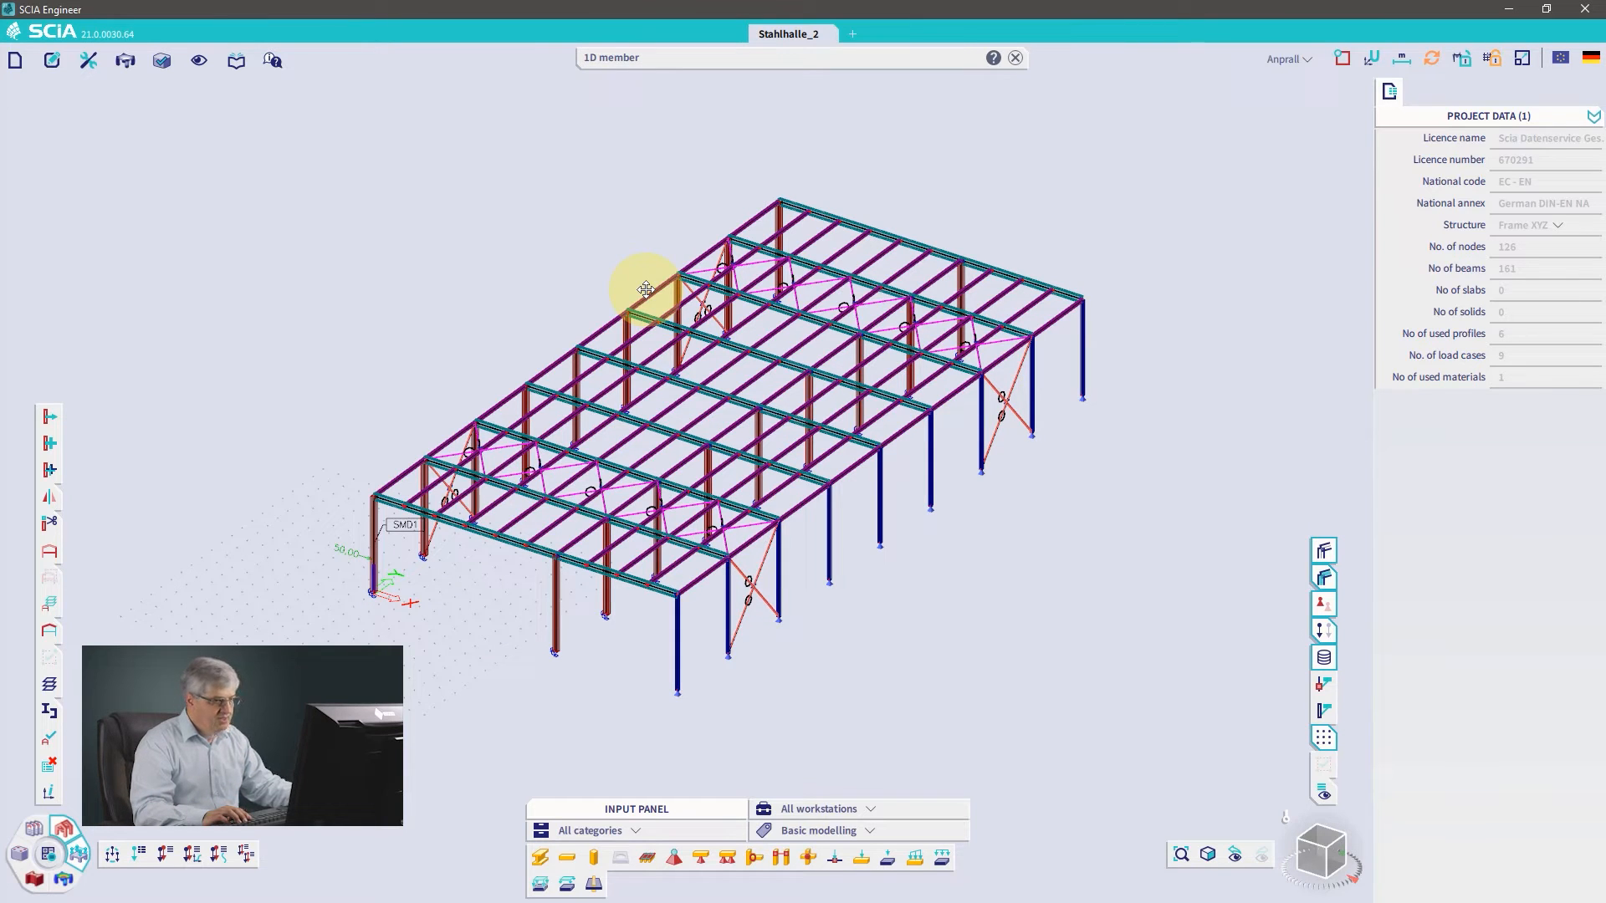
middle_click_drag(578, 283, 583, 289)
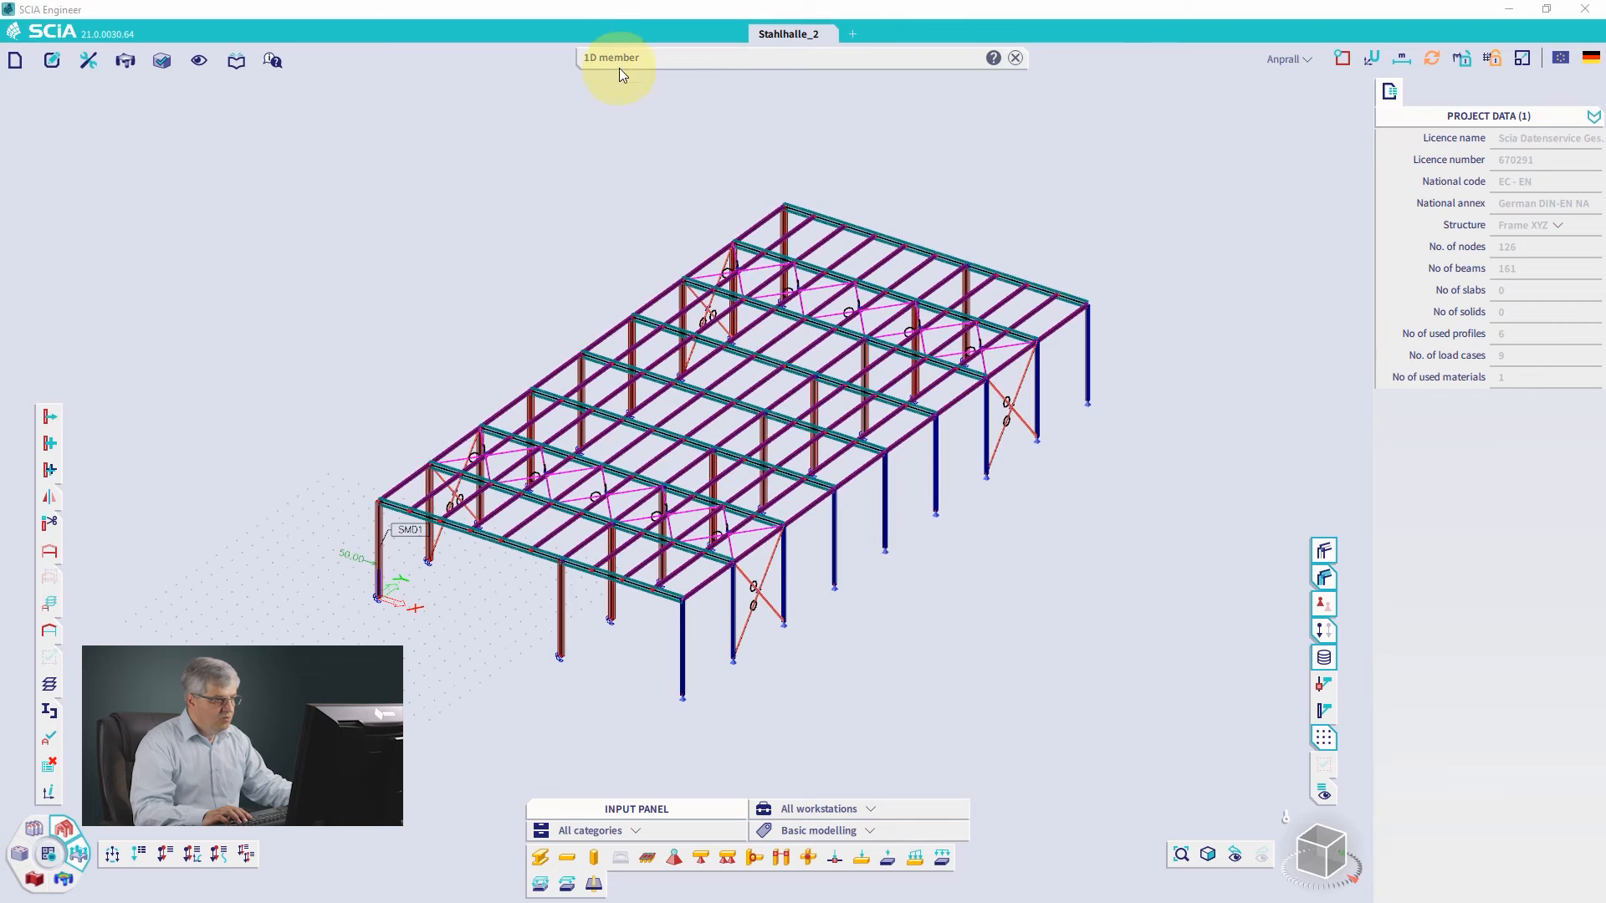
Step: Search the commands for "mesh", locate Mesh settings in the interface, and clear the search without starting a command
left_click(659, 55)
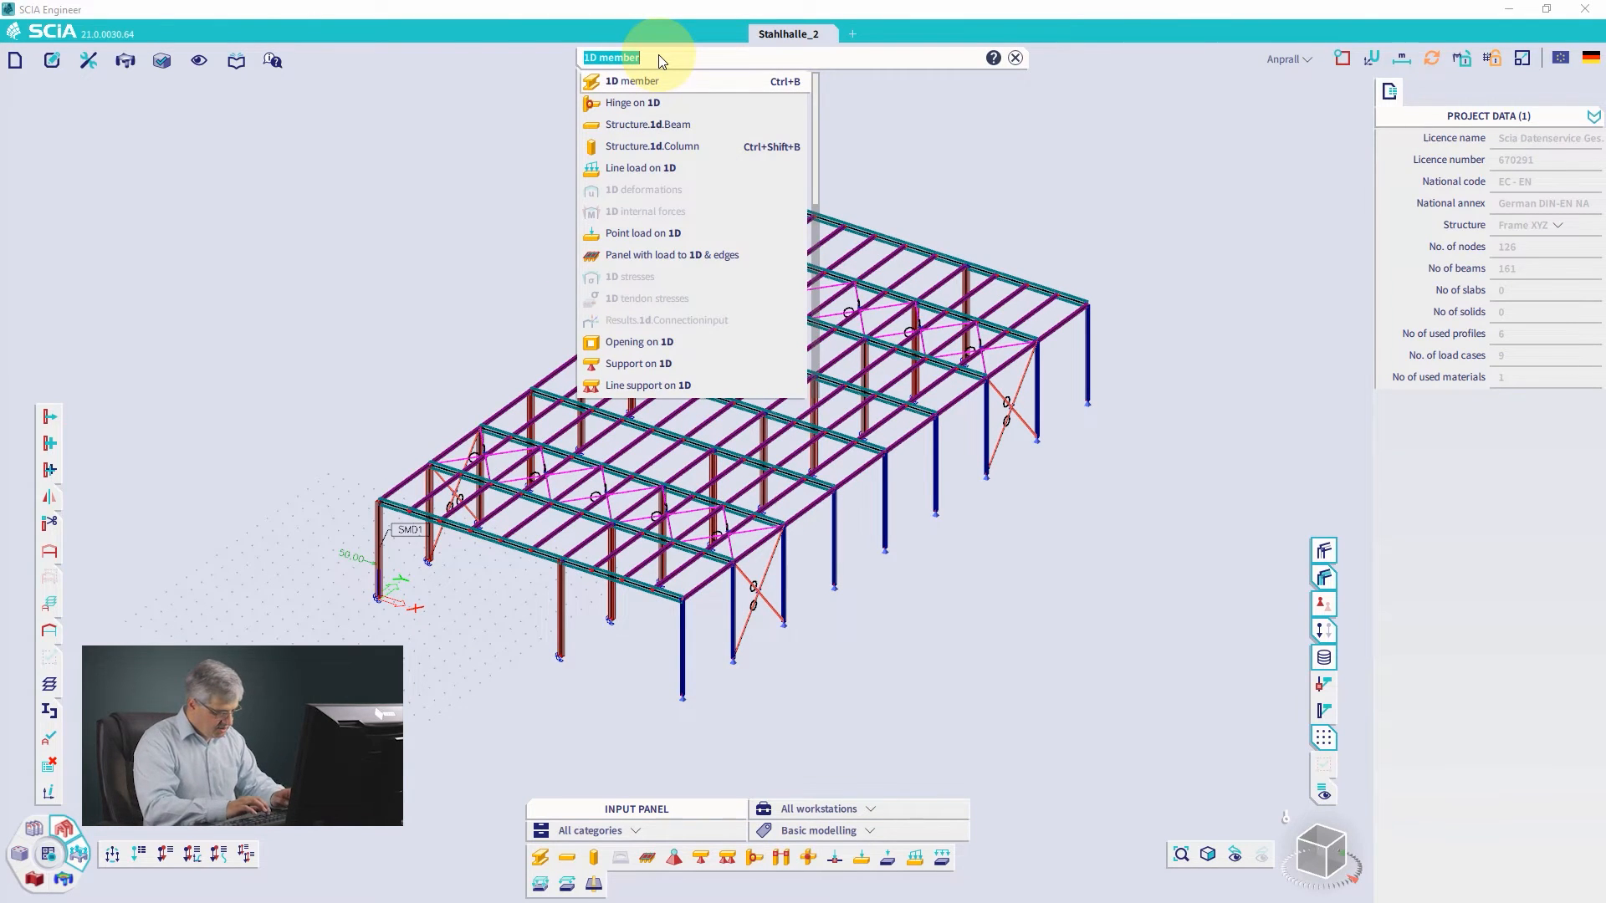
type("mes")
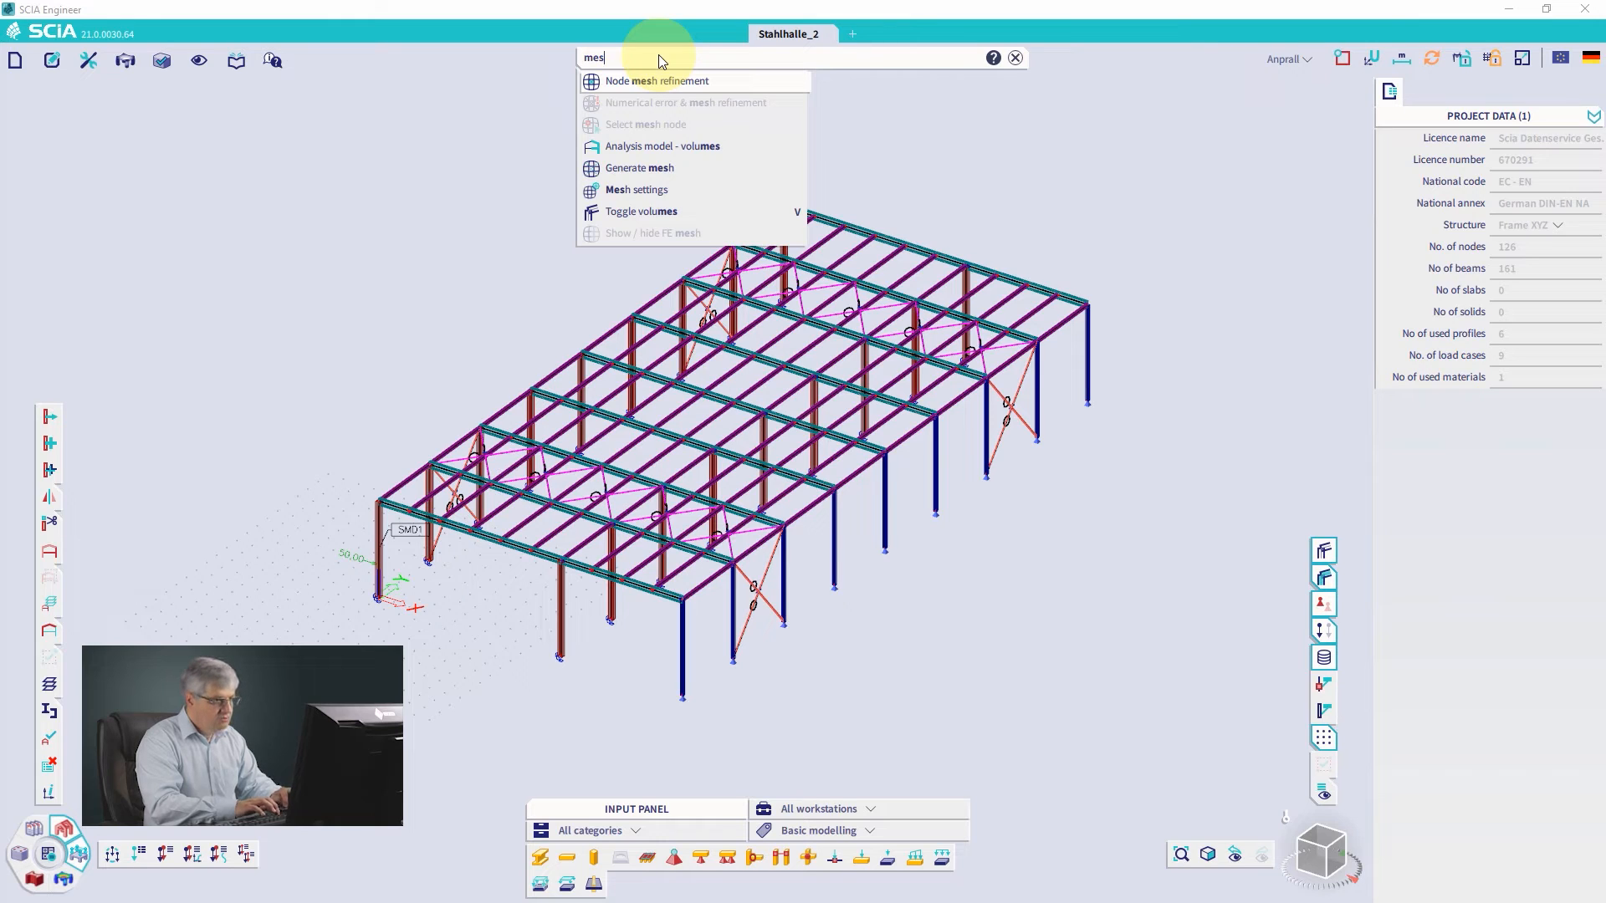
type("h")
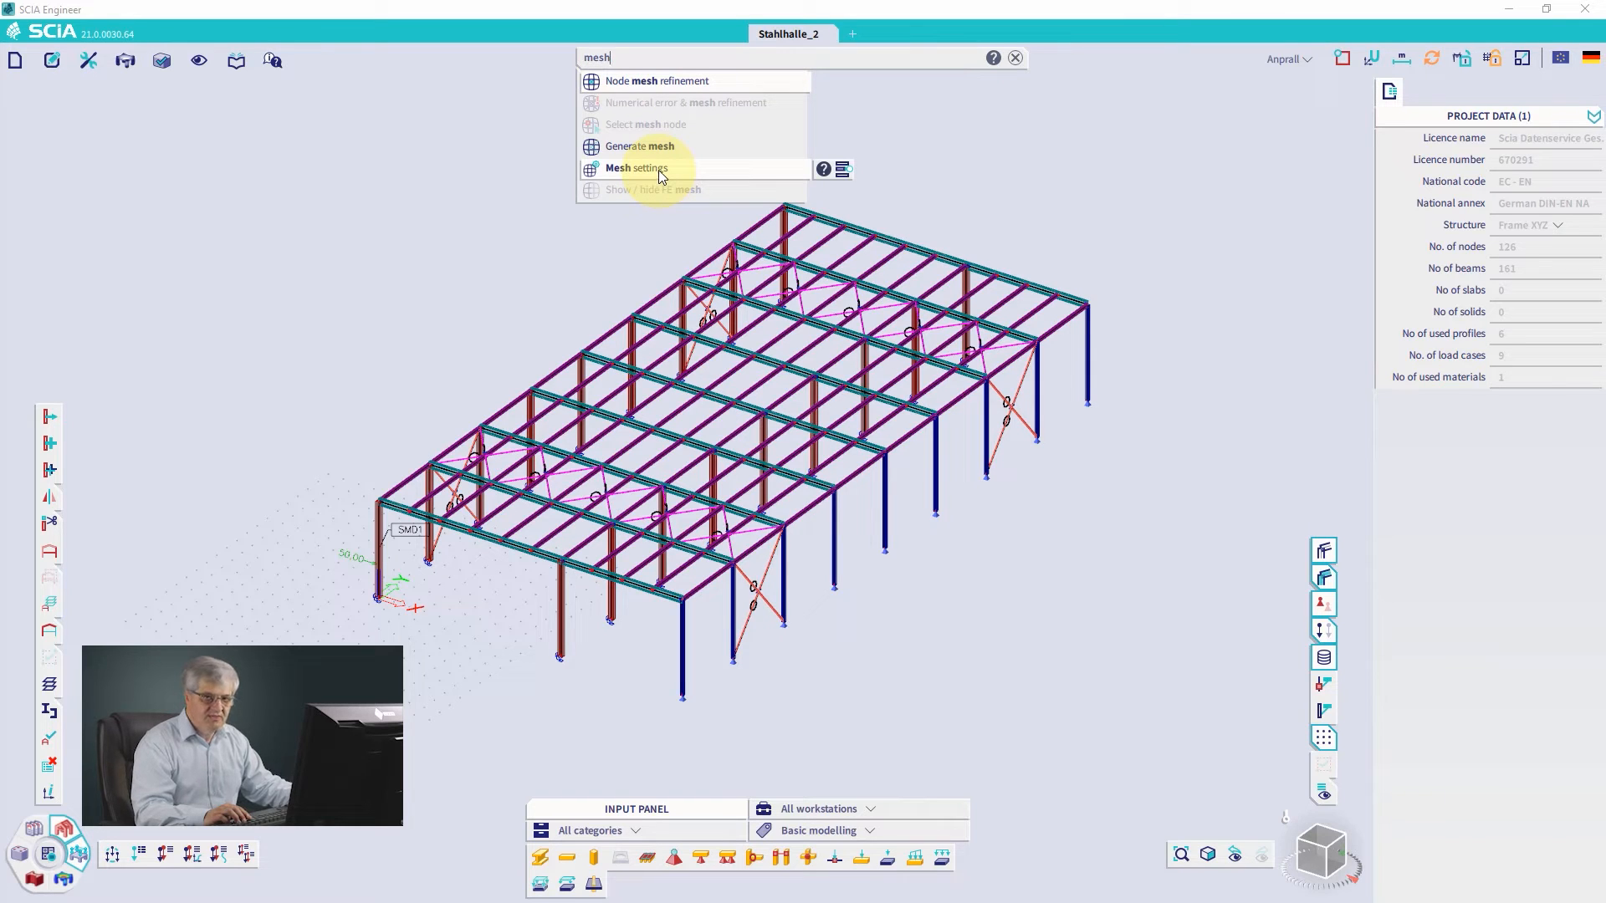
left_click(844, 171)
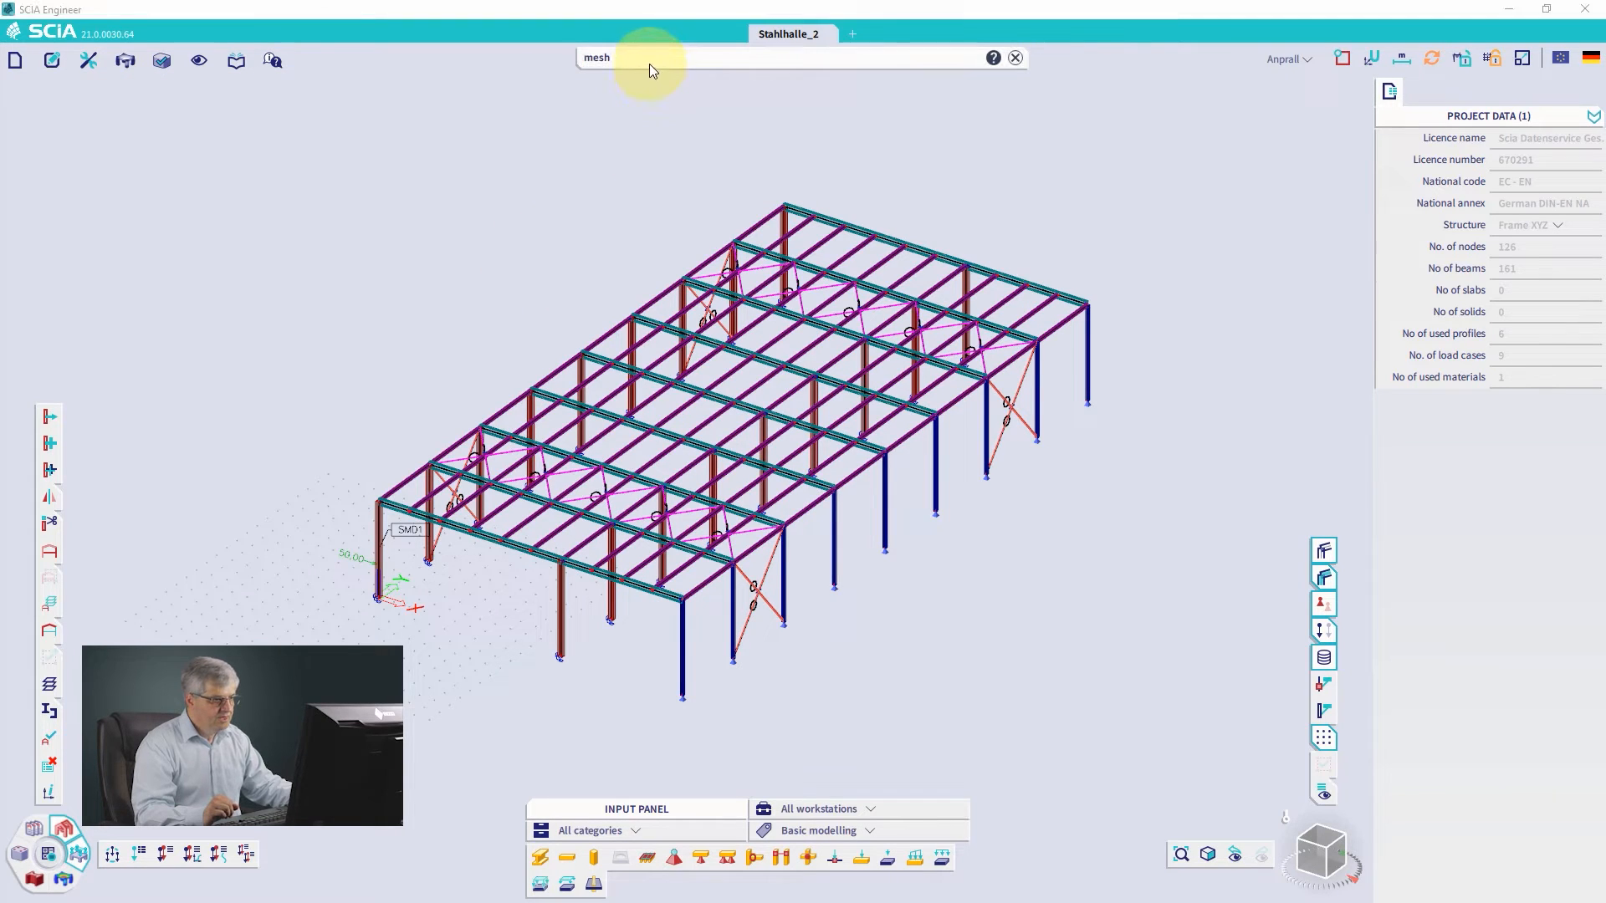
left_click(645, 59)
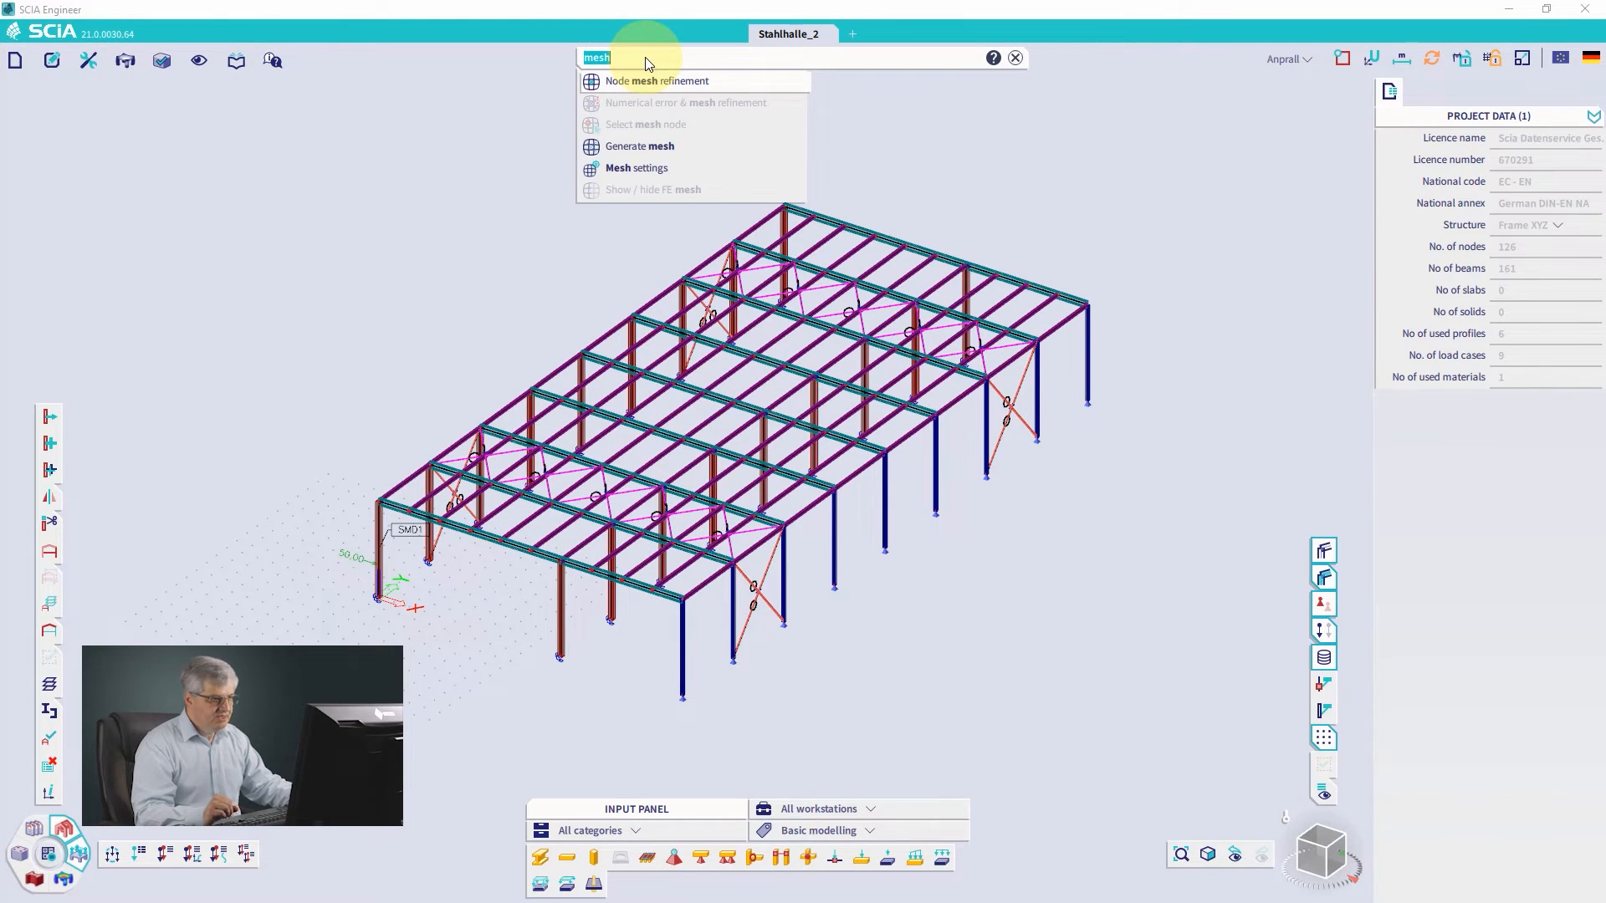
left_click(468, 184)
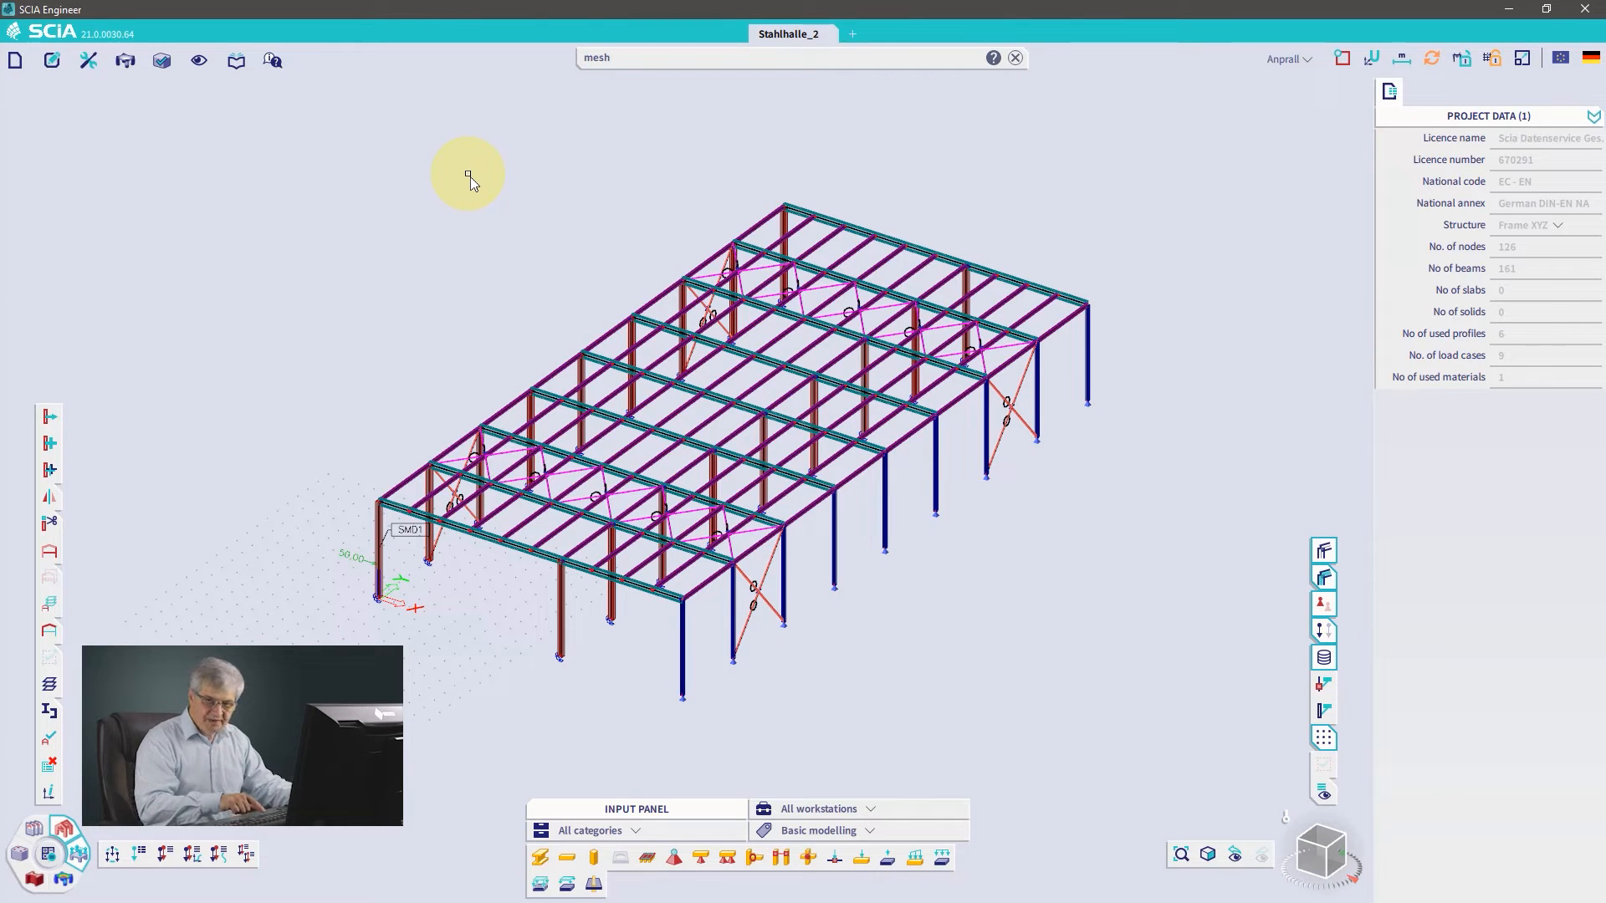
key("space")
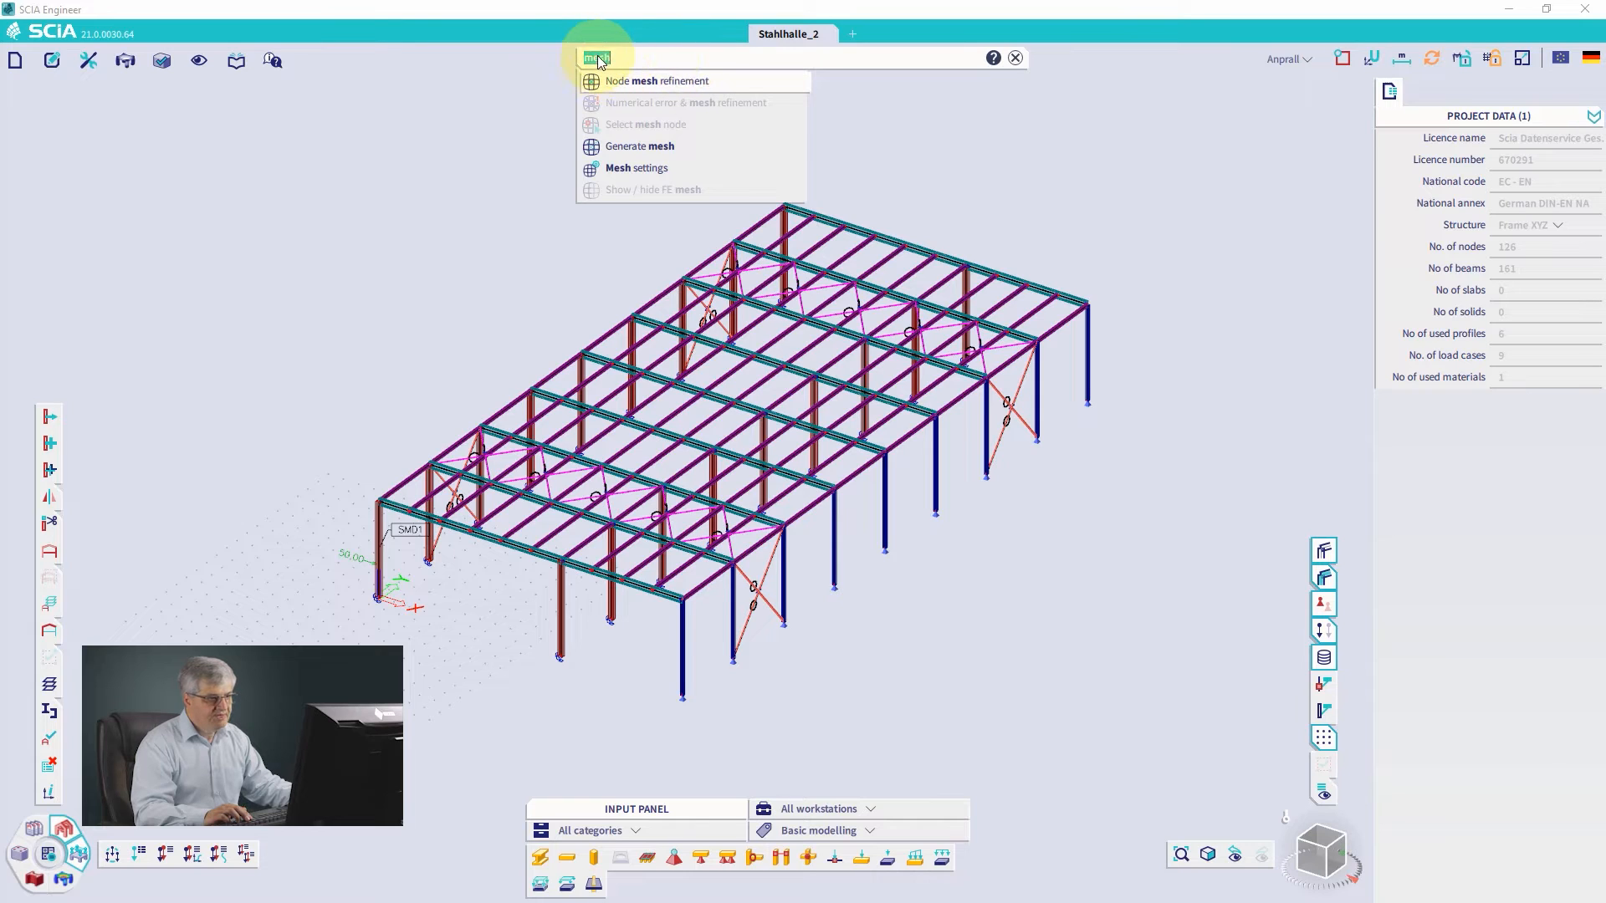
left_click(1016, 58)
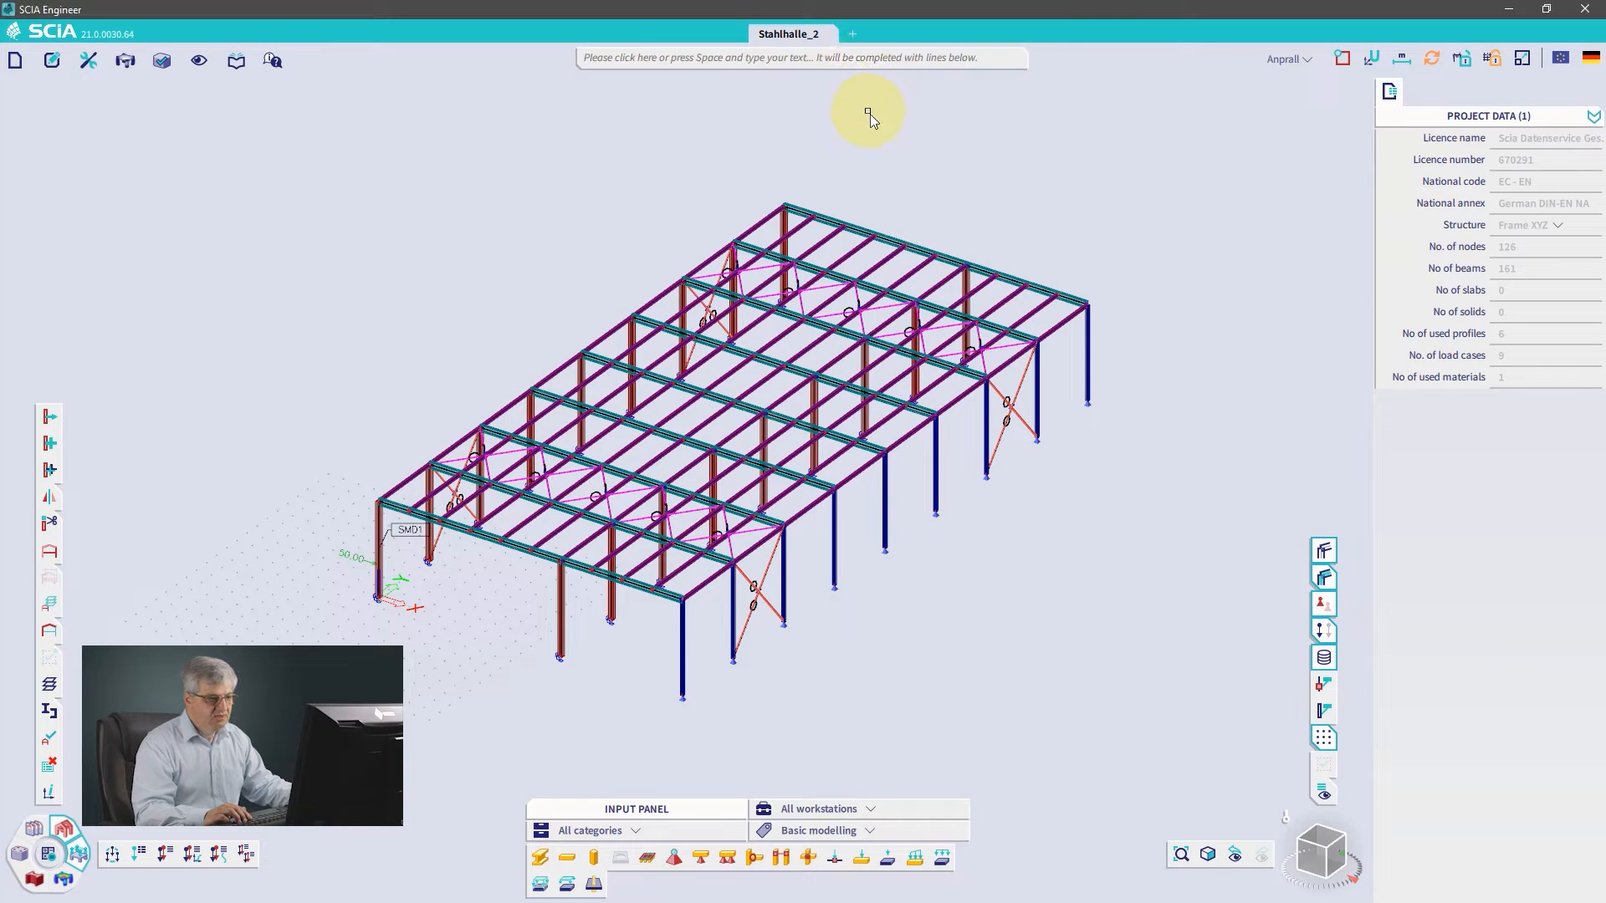
Step: View the load case list and turn on Magnet Snapping in the snapping settings
left_click(1302, 67)
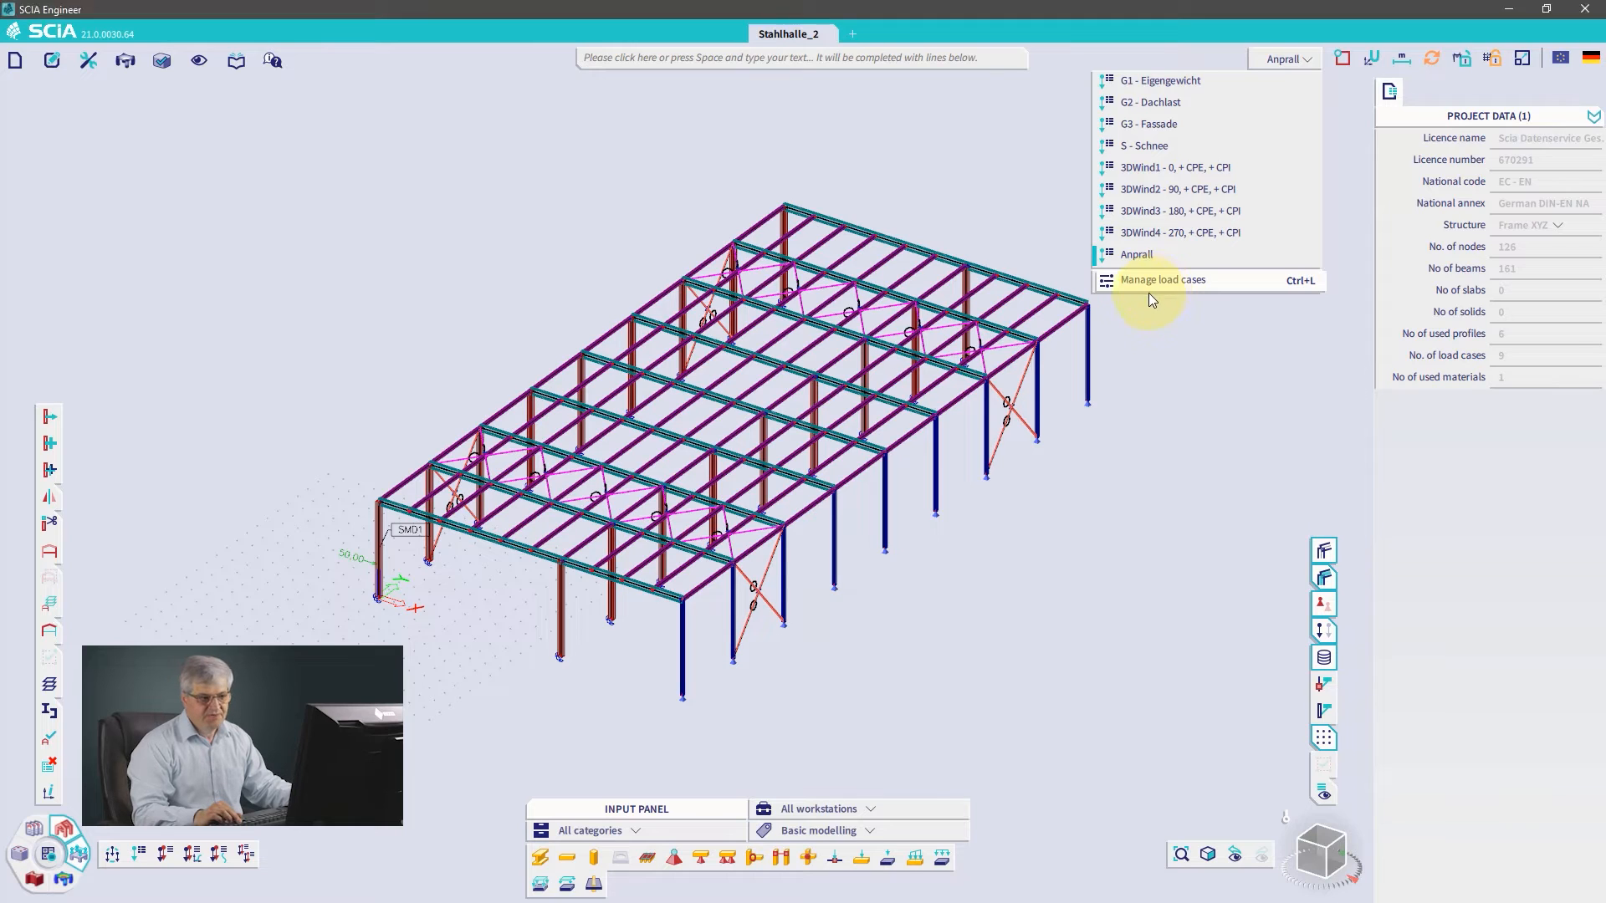
left_click(1343, 60)
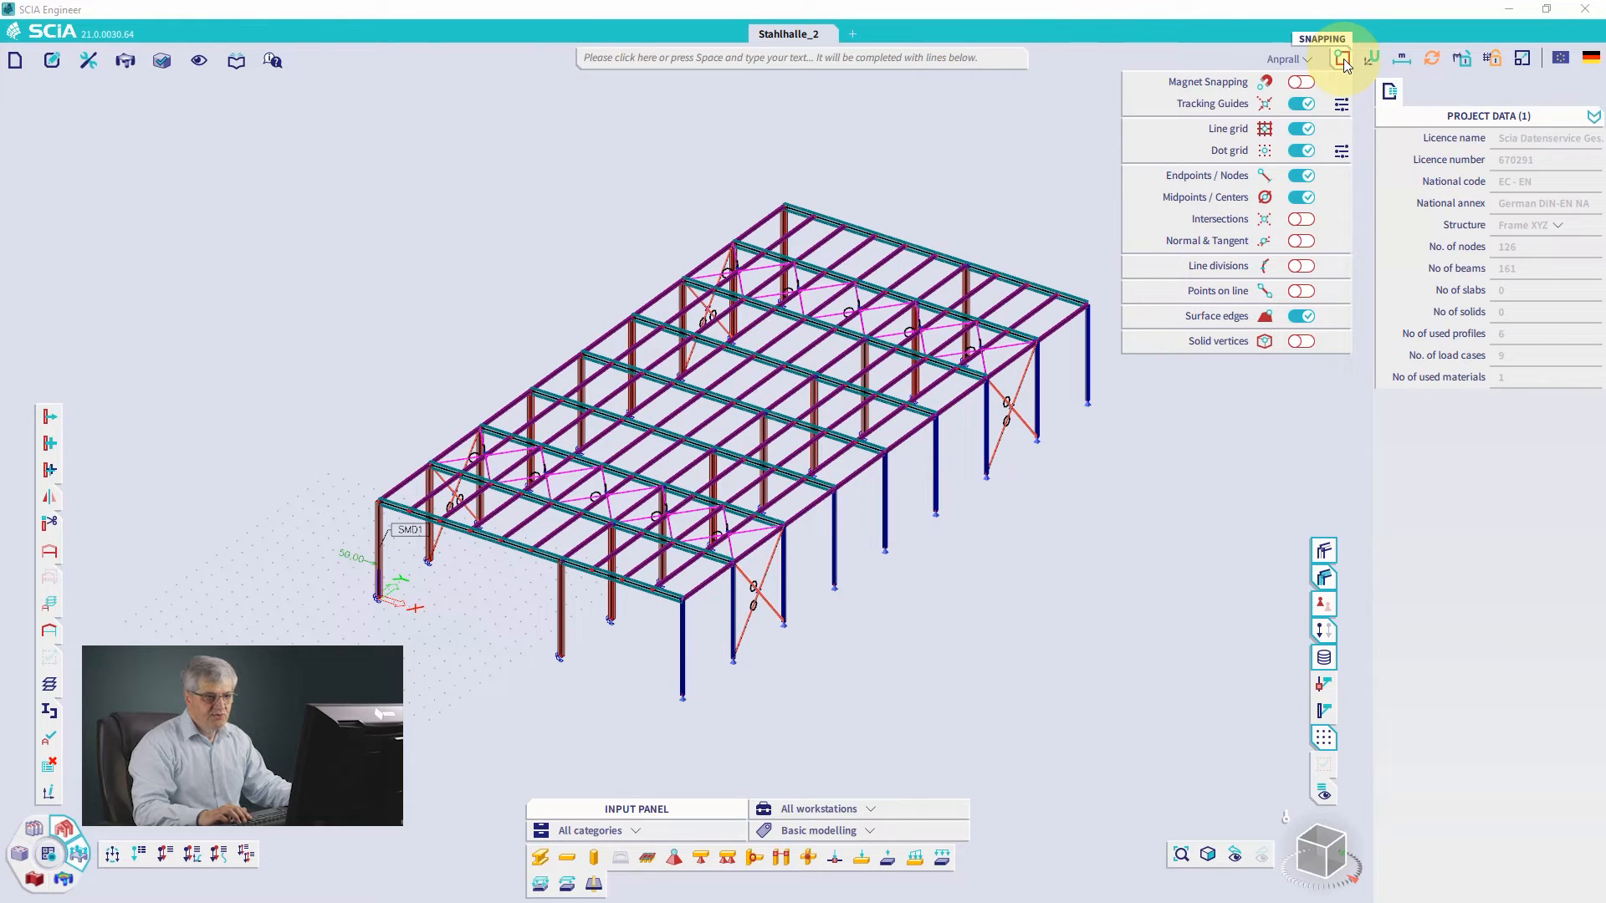
left_click(1301, 85)
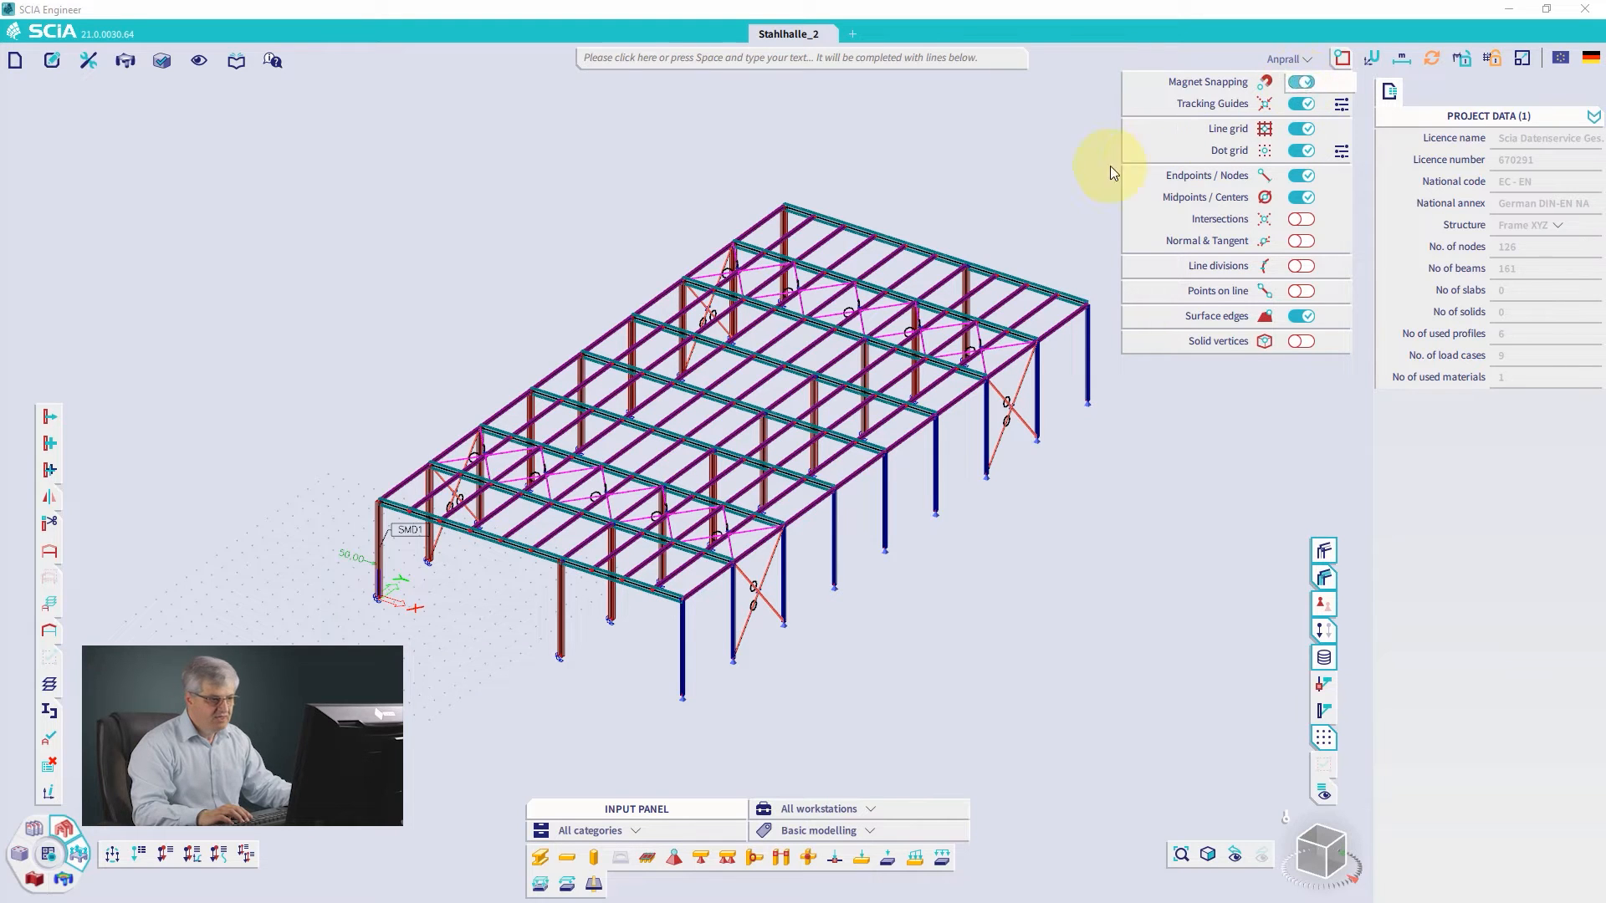
left_click(1064, 162)
Step: Turn off the volume display of the members and shift the Input Panel sideways, keeping it below the model
key("shift+s")
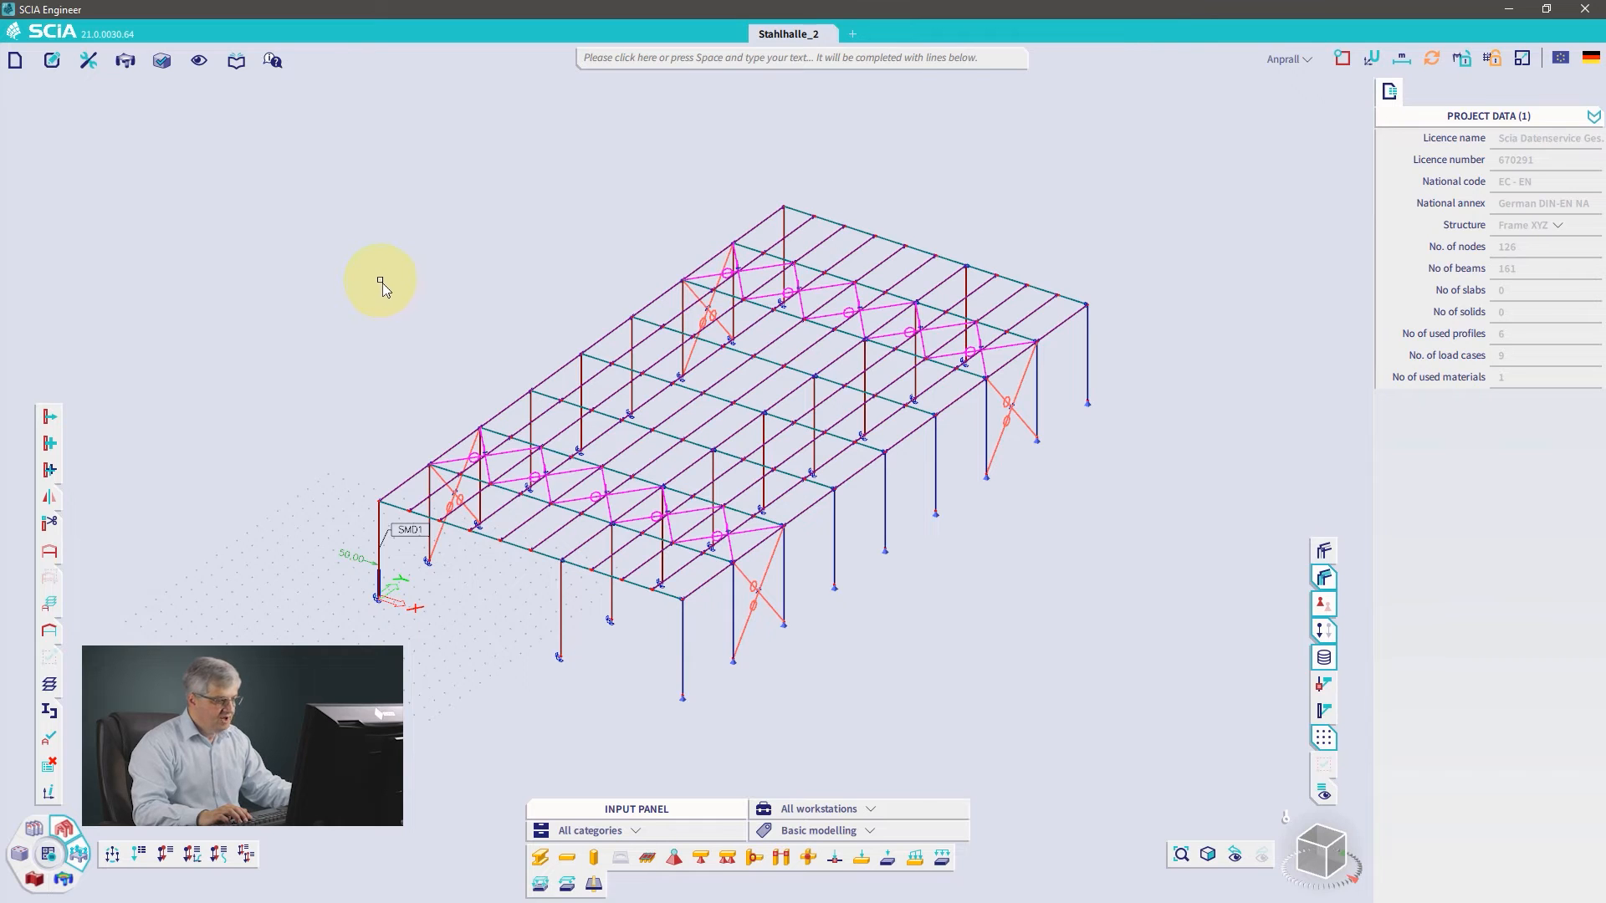
left_click_drag(602, 809, 629, 834)
left_click_drag(136, 807, 753, 797)
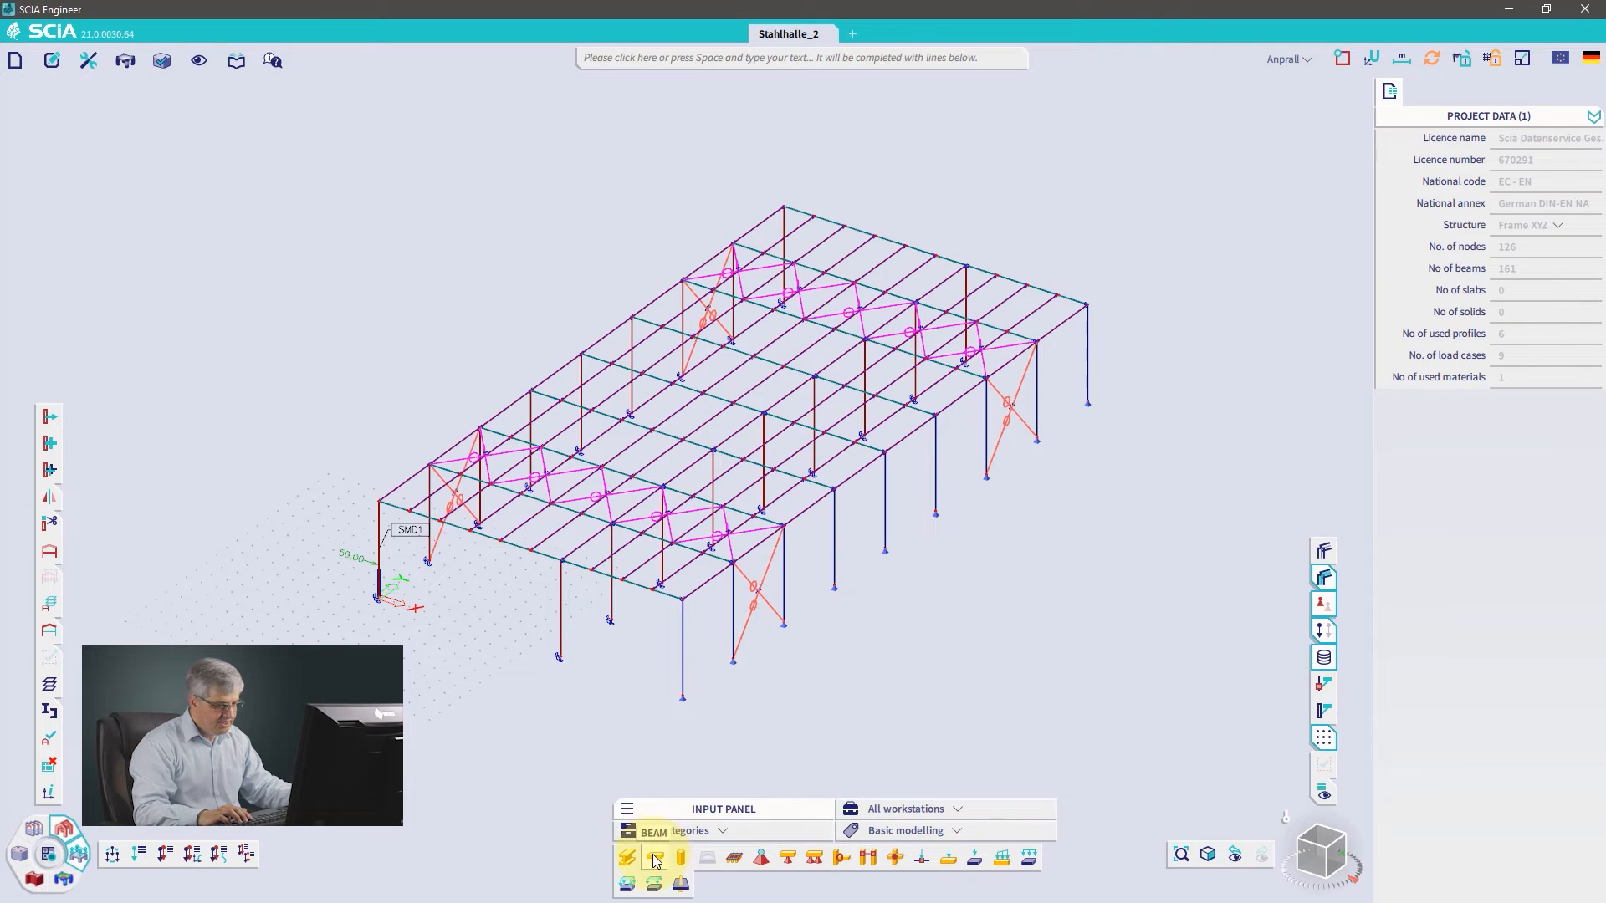
left_click(627, 857)
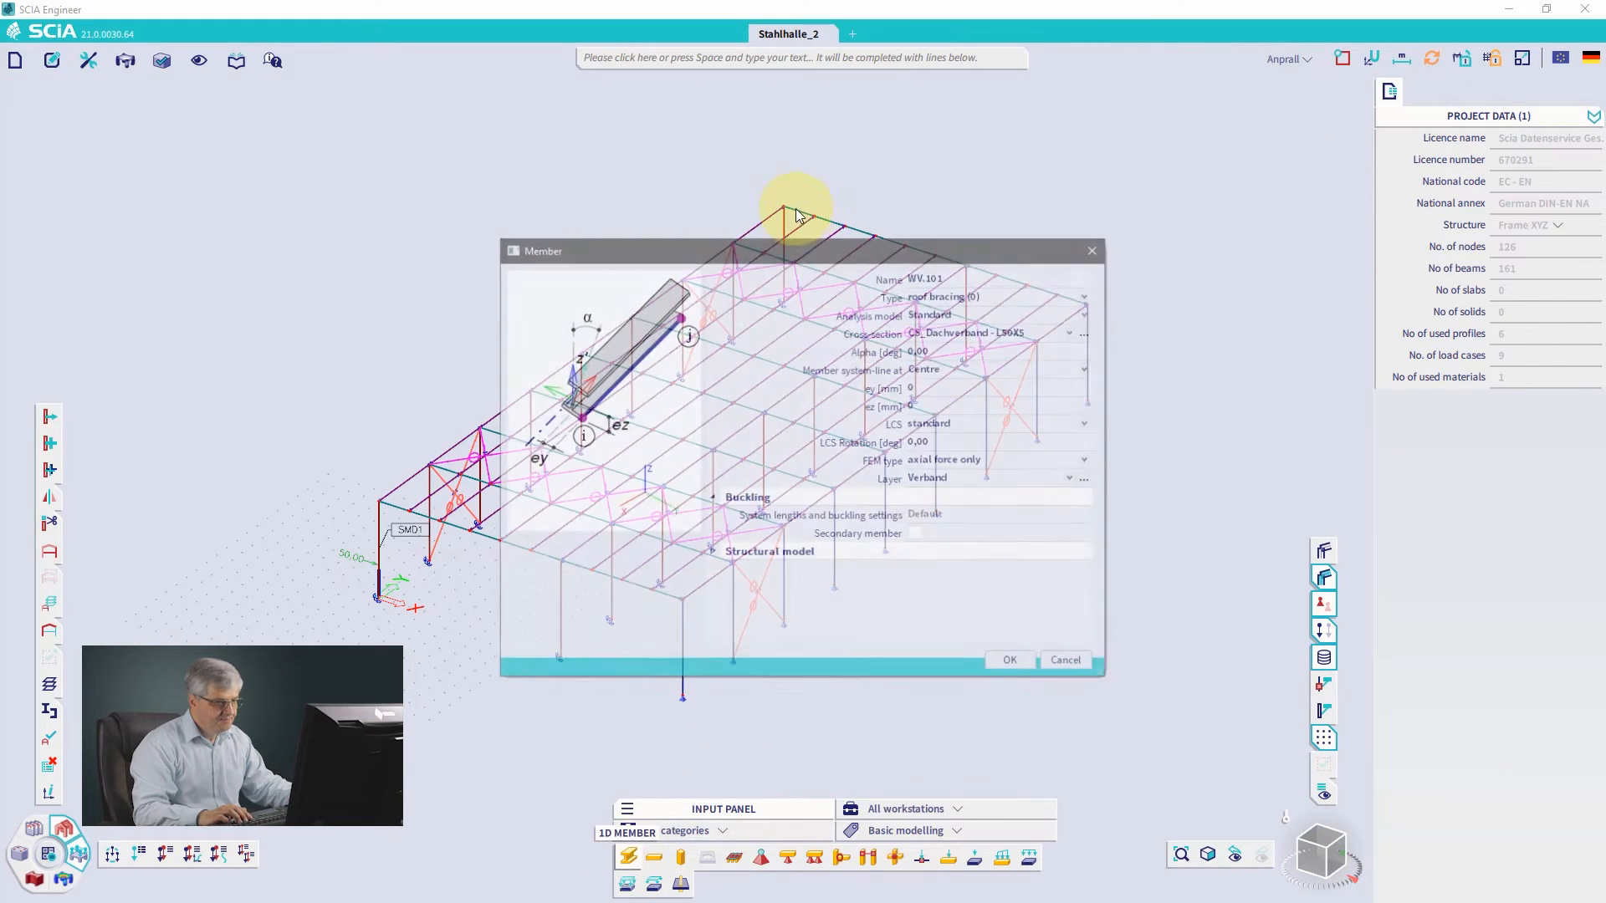
left_click(1016, 666)
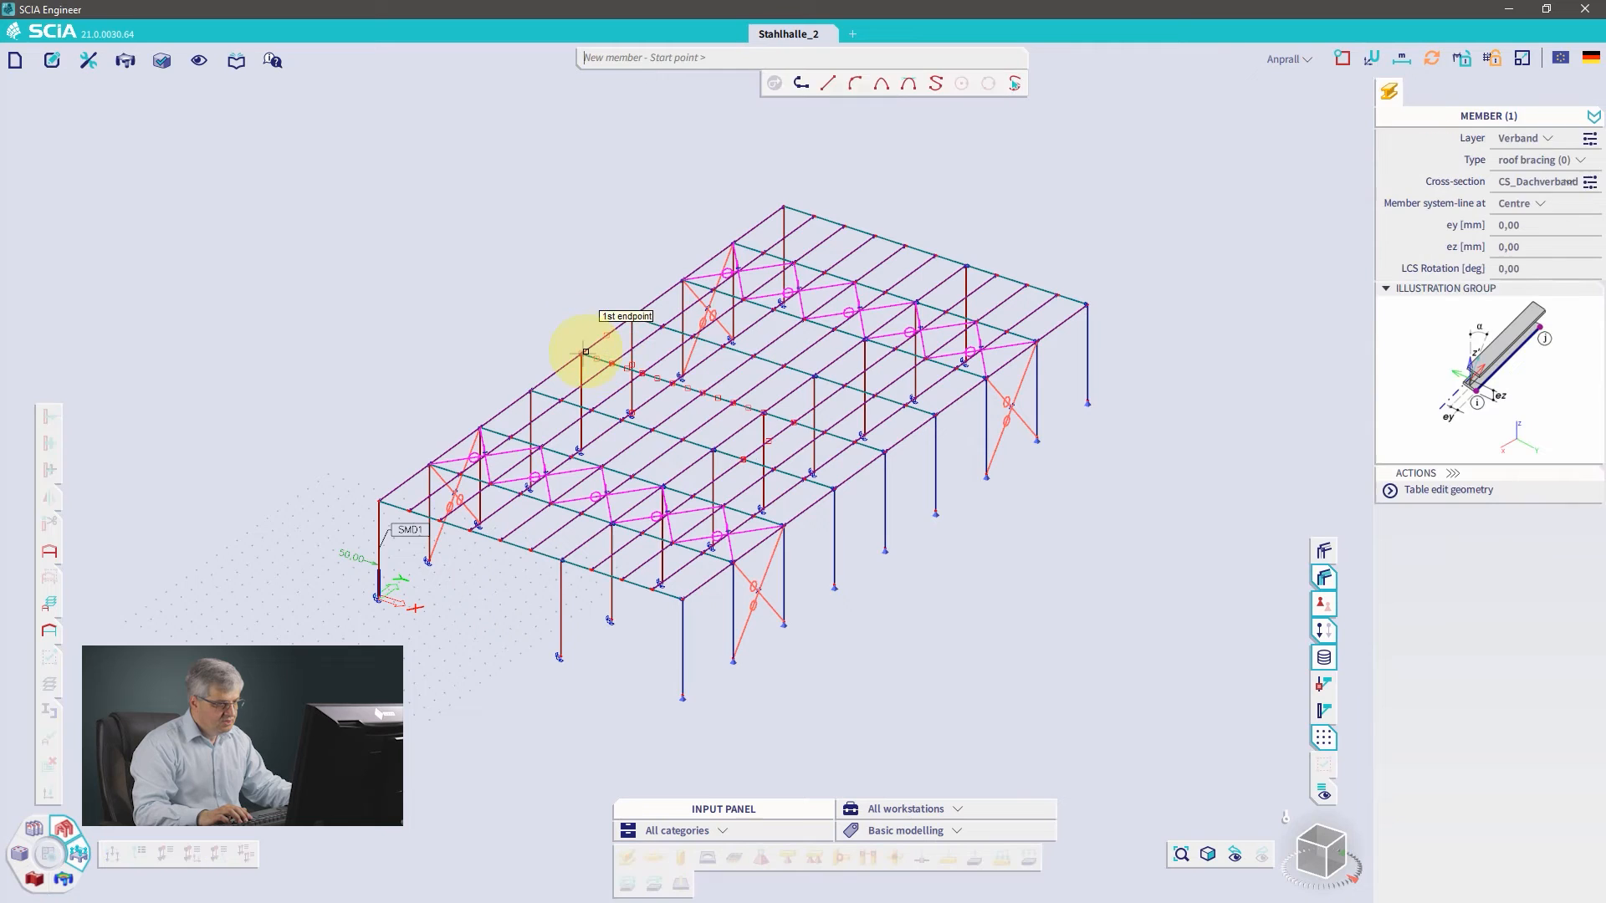
left_click(587, 297)
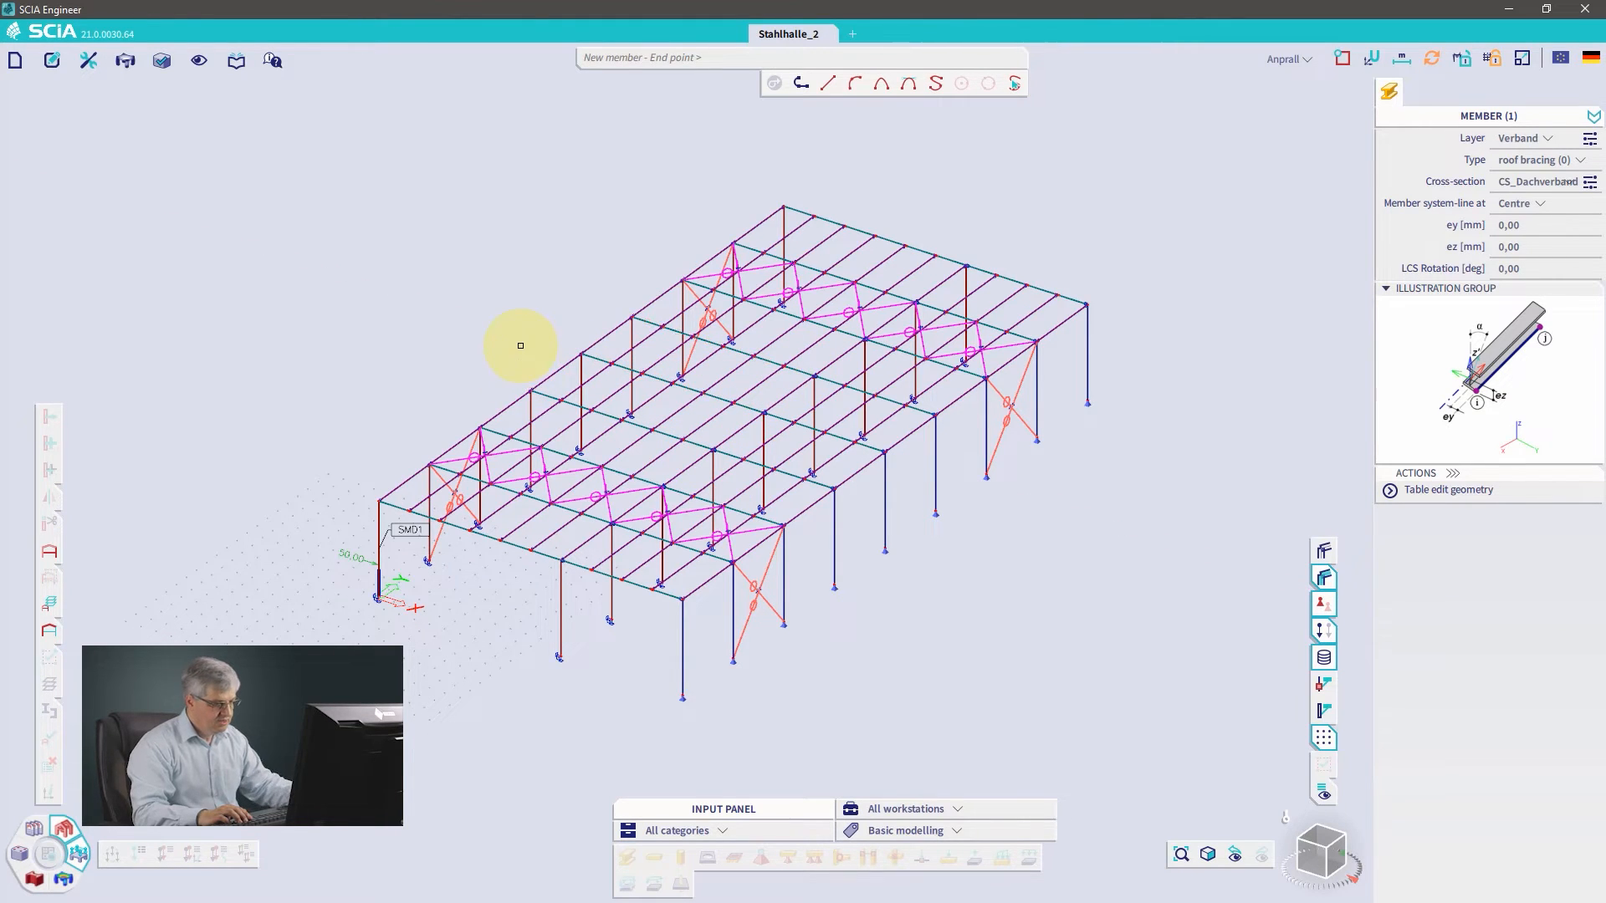
key("Escape")
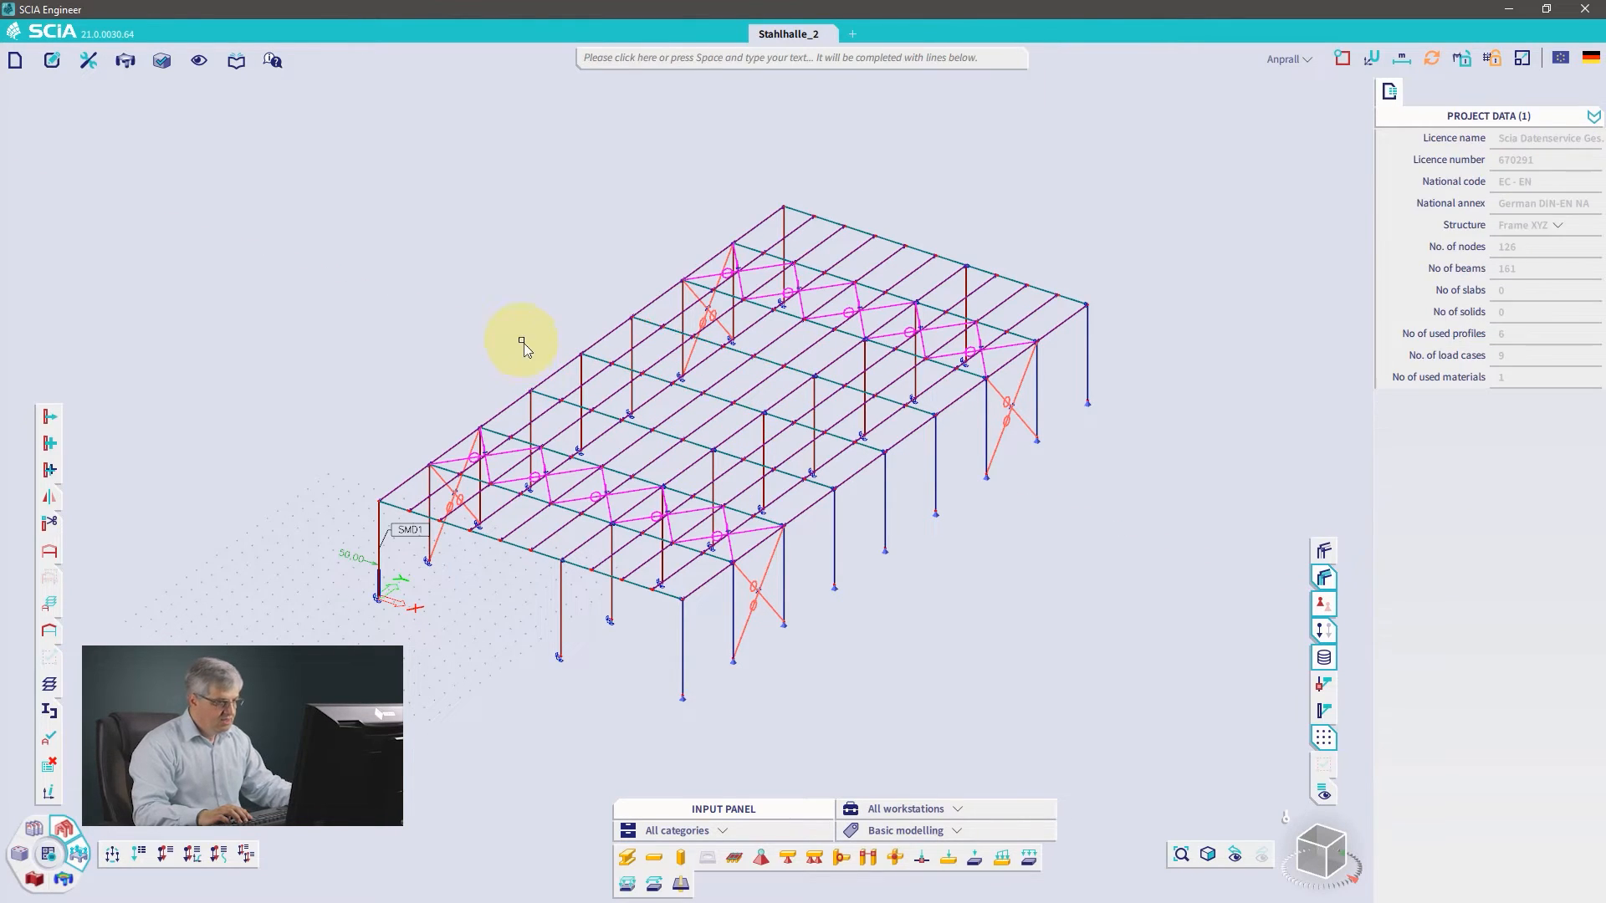
Step: Turn off Magnet Snapping in the snapping settings
left_click(1345, 57)
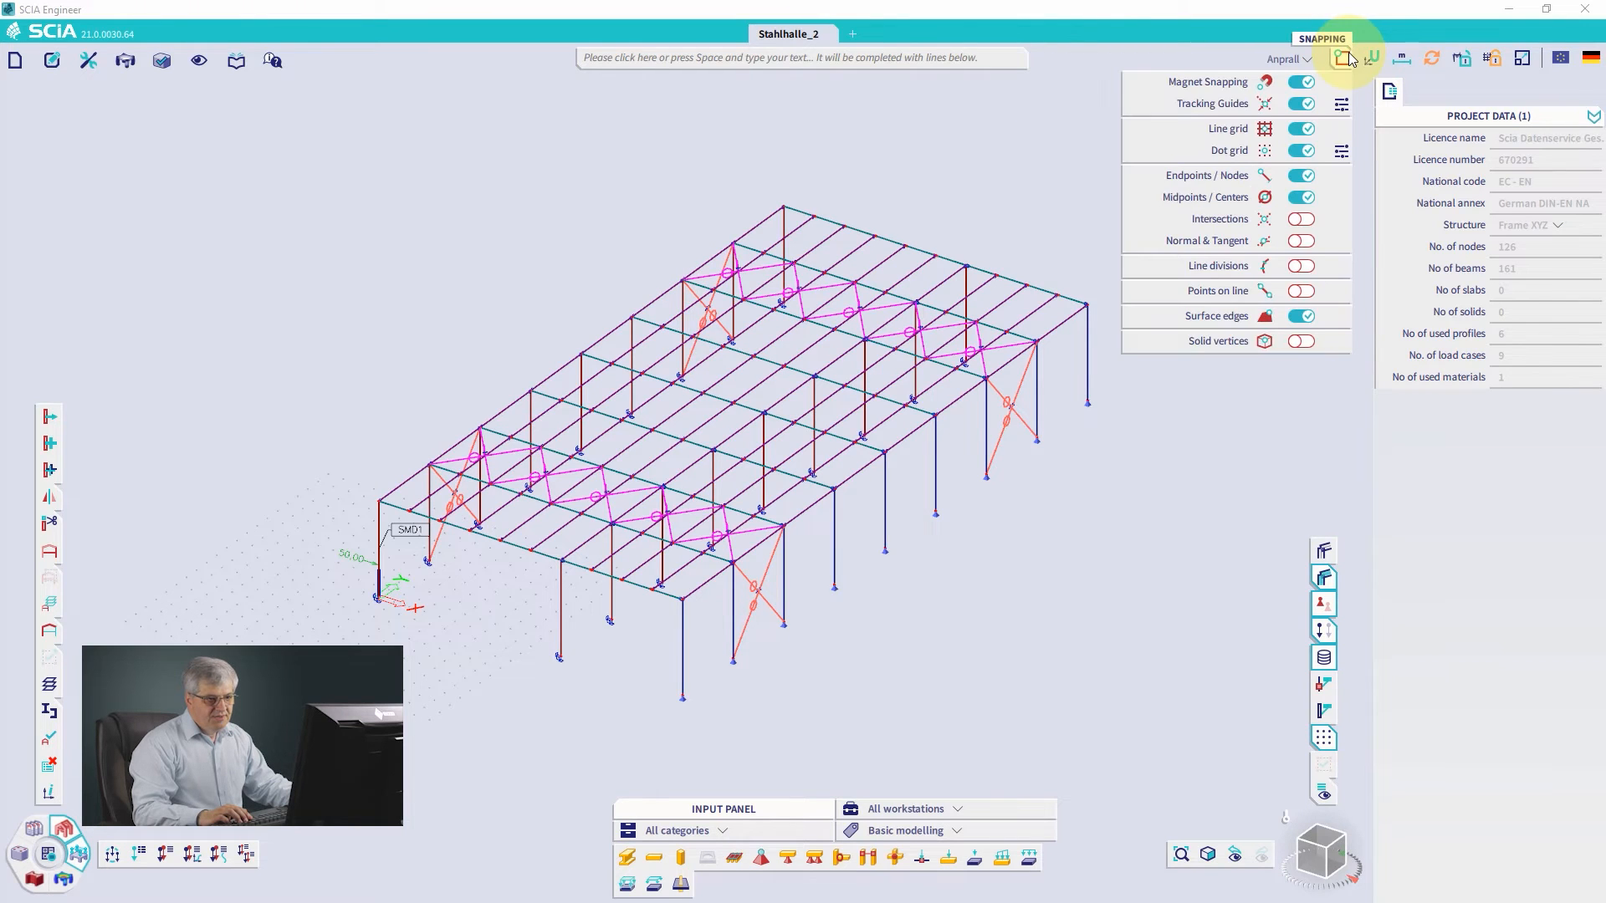
left_click(1301, 82)
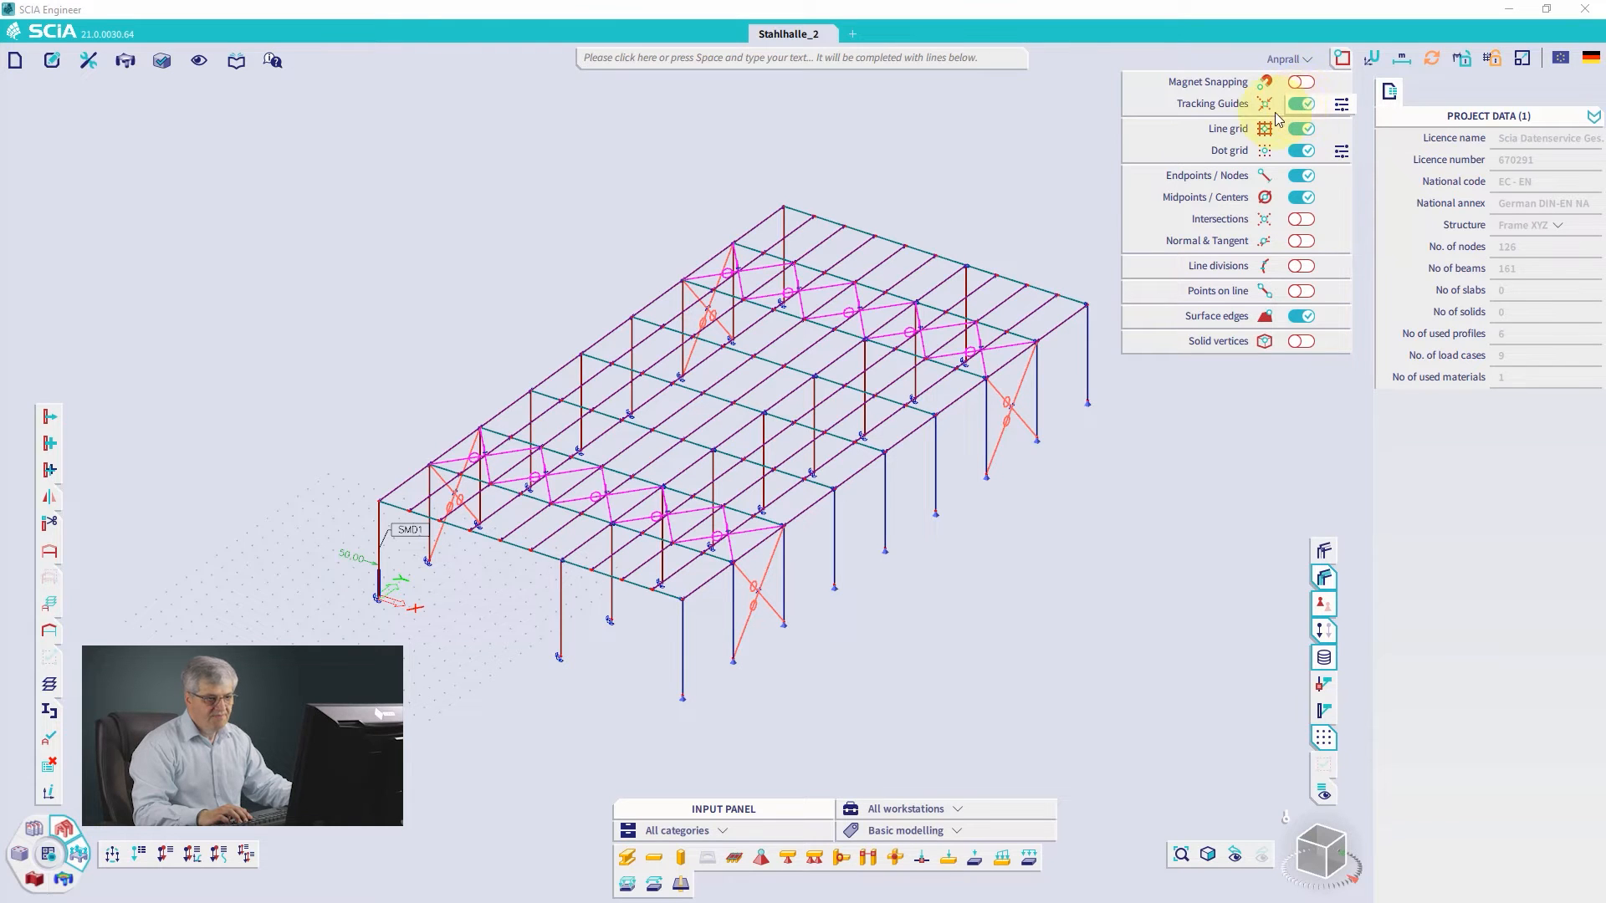
left_click(986, 168)
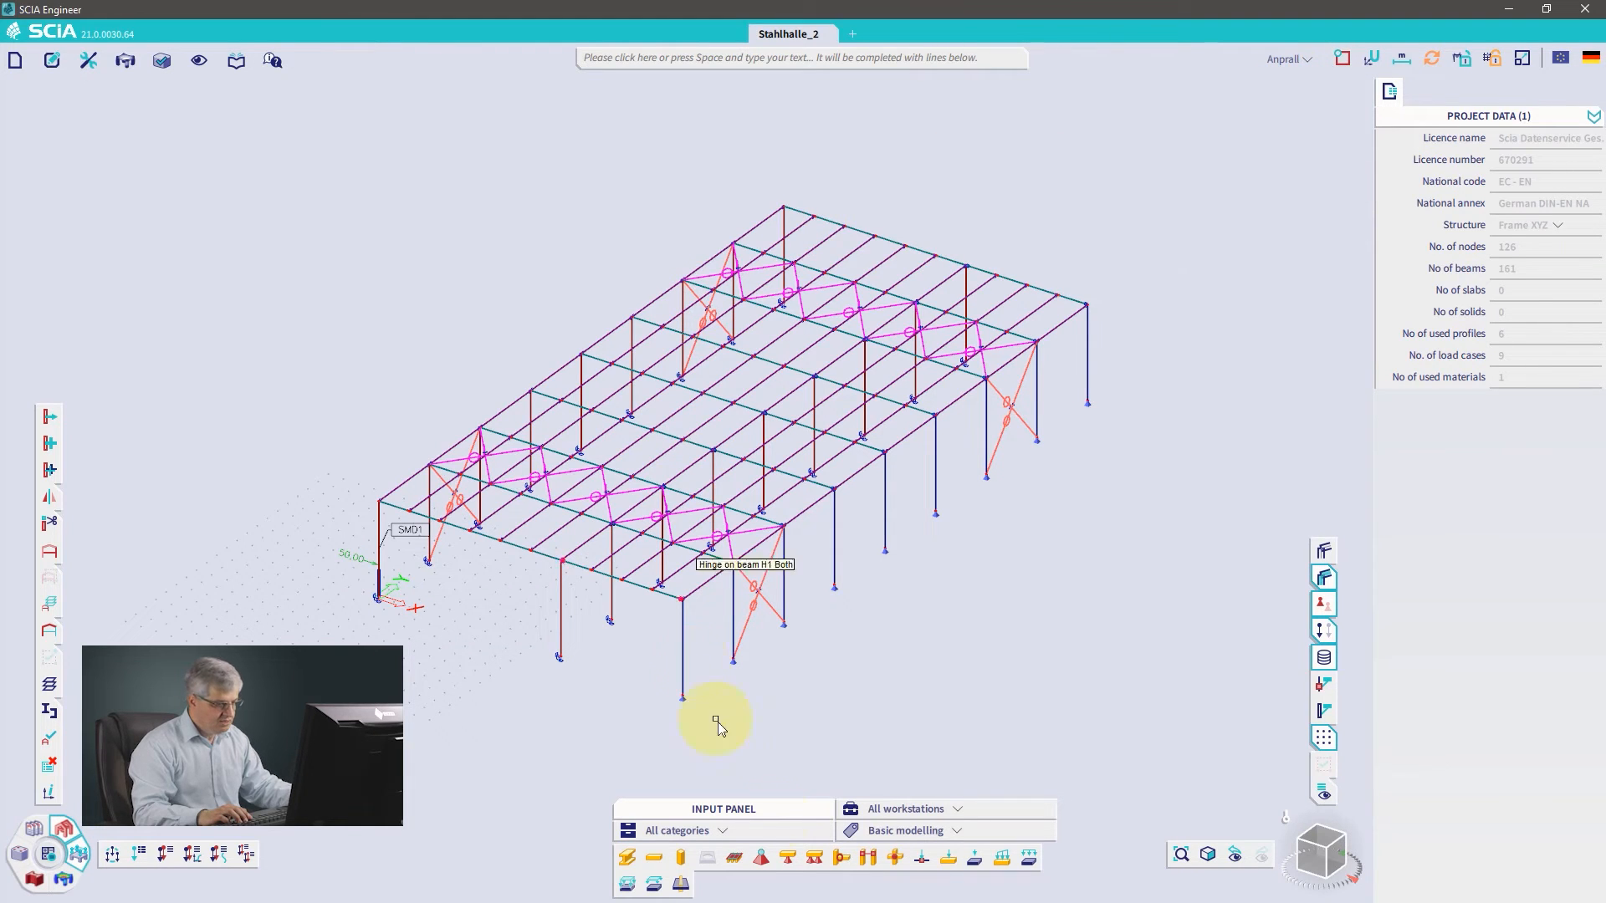
Step: Begin a roof bracing 1D member at the eaves node of the second-to-last frame and turn off Dot grid snapping
left_click(627, 857)
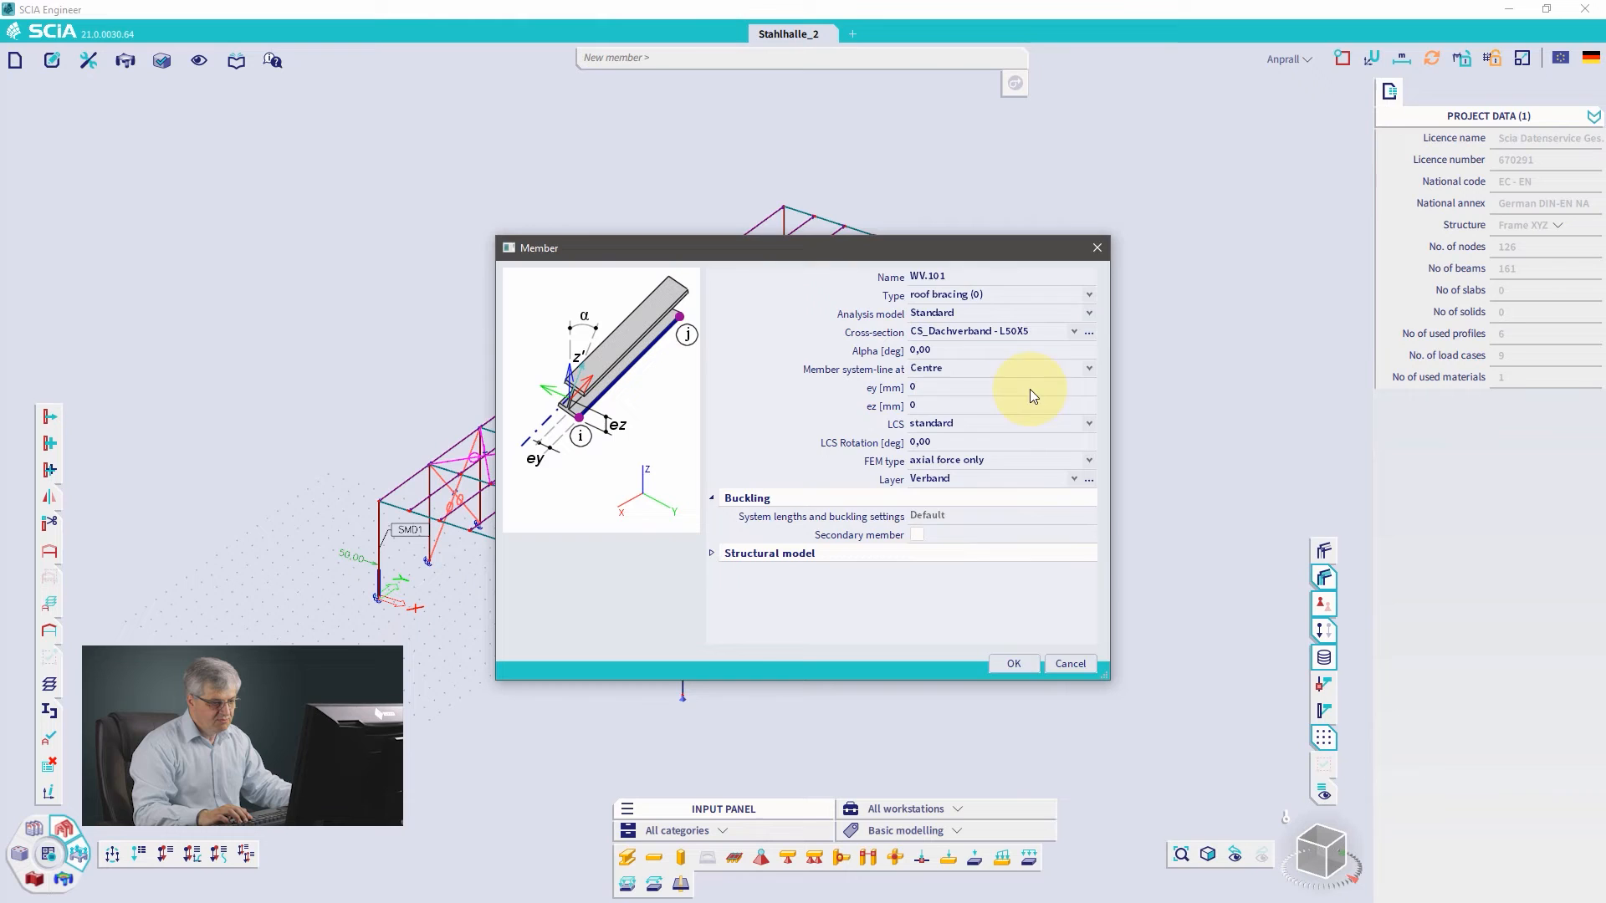
left_click(1014, 664)
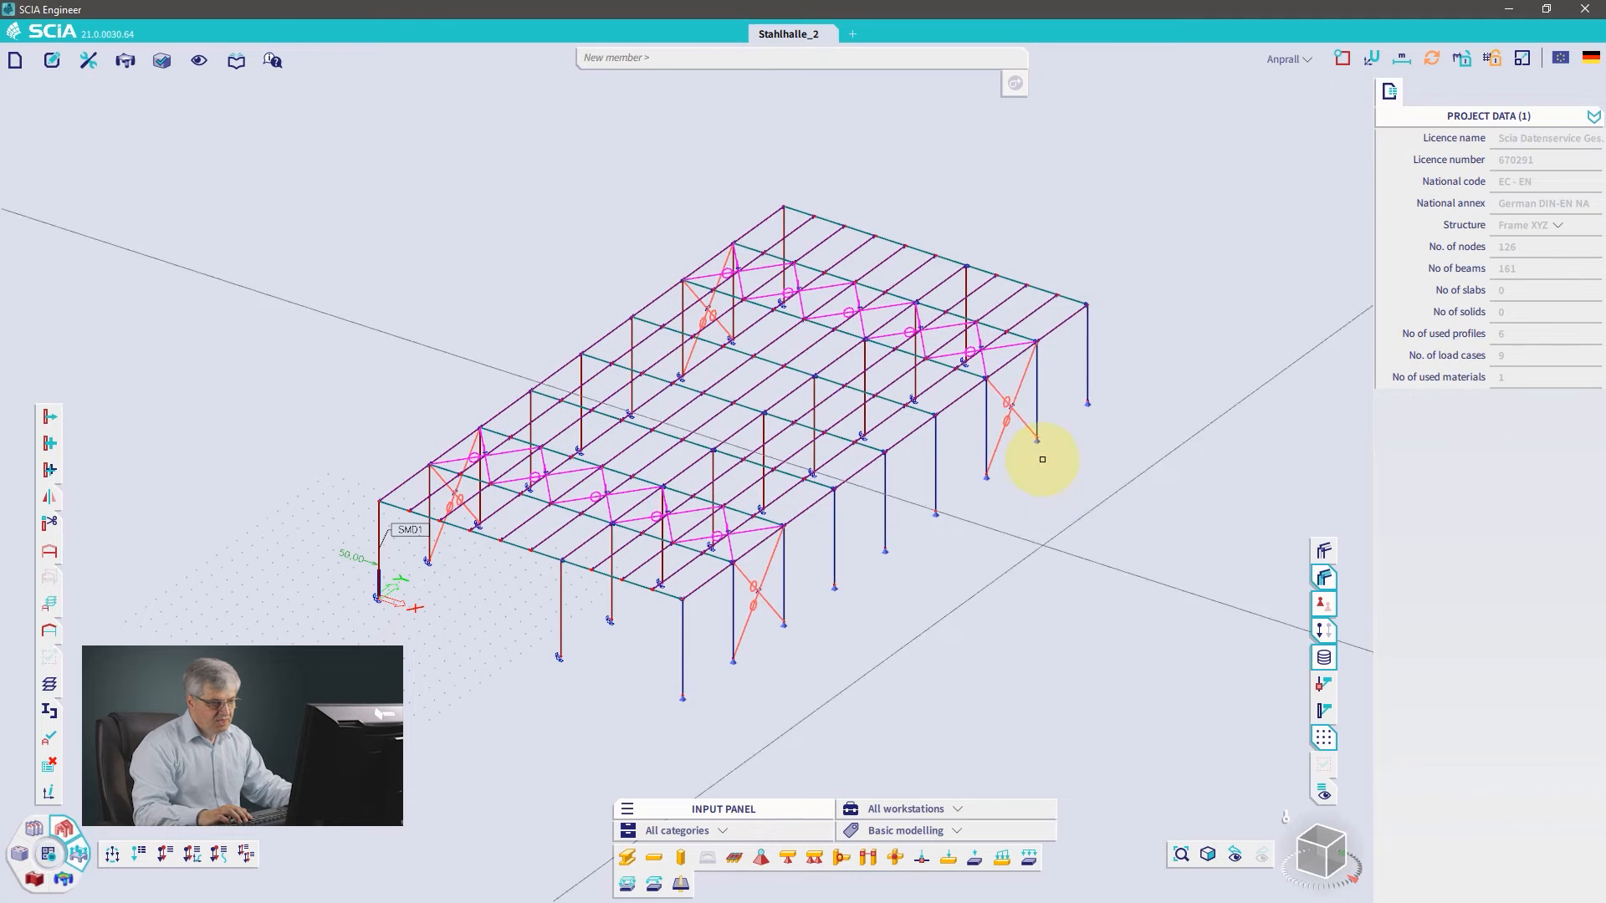
left_click(1040, 343)
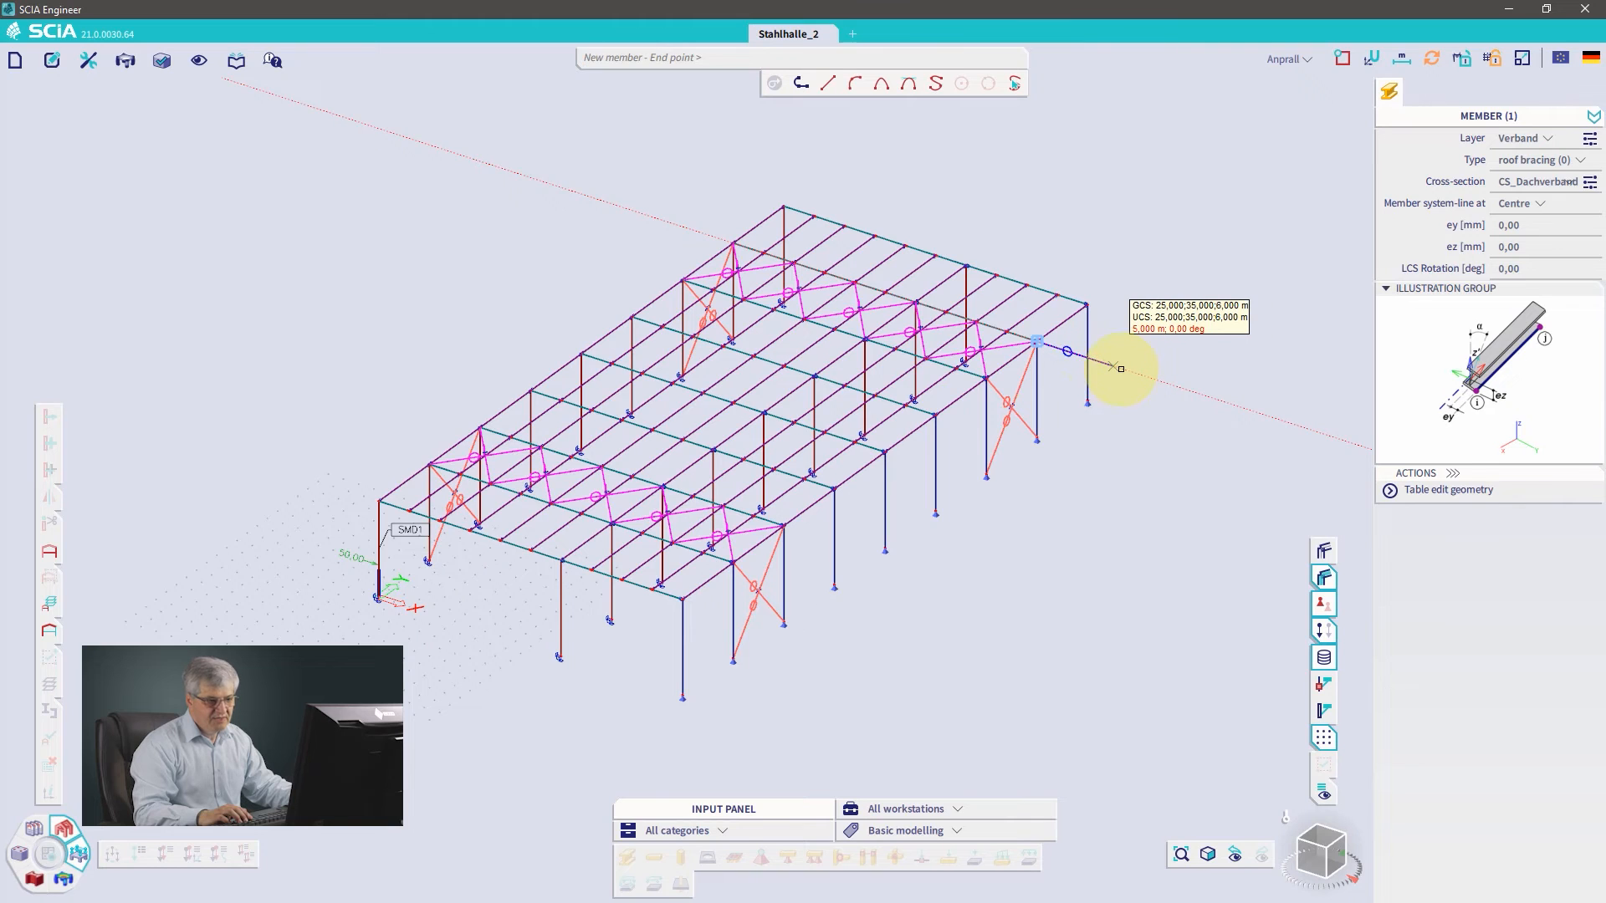
left_click(1346, 59)
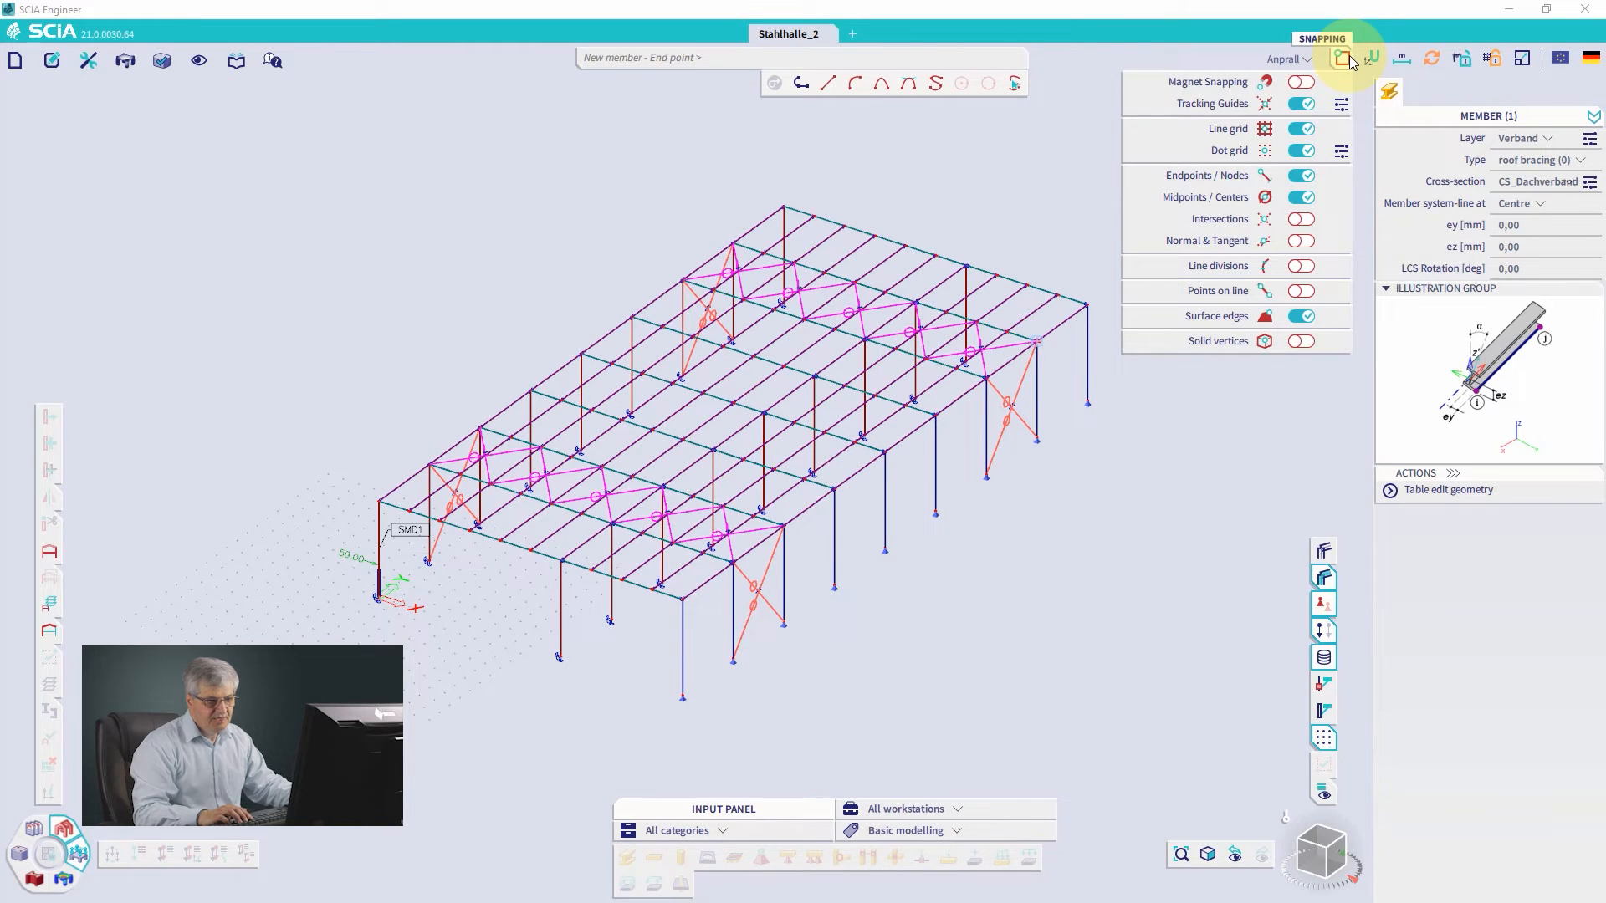
left_click(1301, 151)
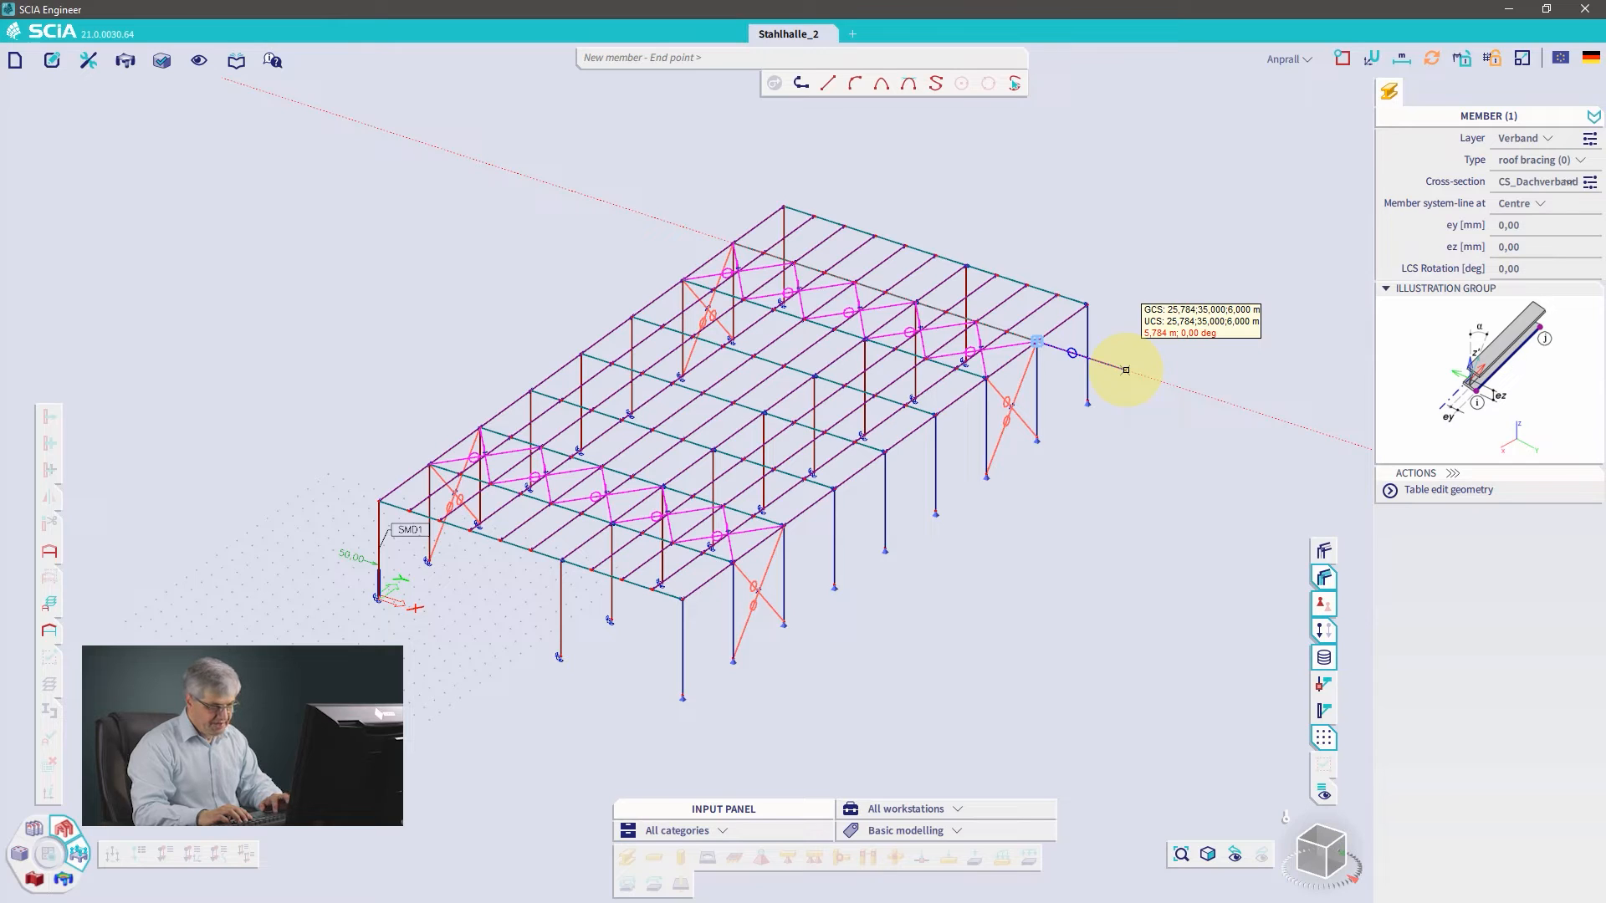
Step: Finish the bracing member 1.5 m long, extending outward from the hall in the frame direction, and clear the selection
key("space")
type("1,5")
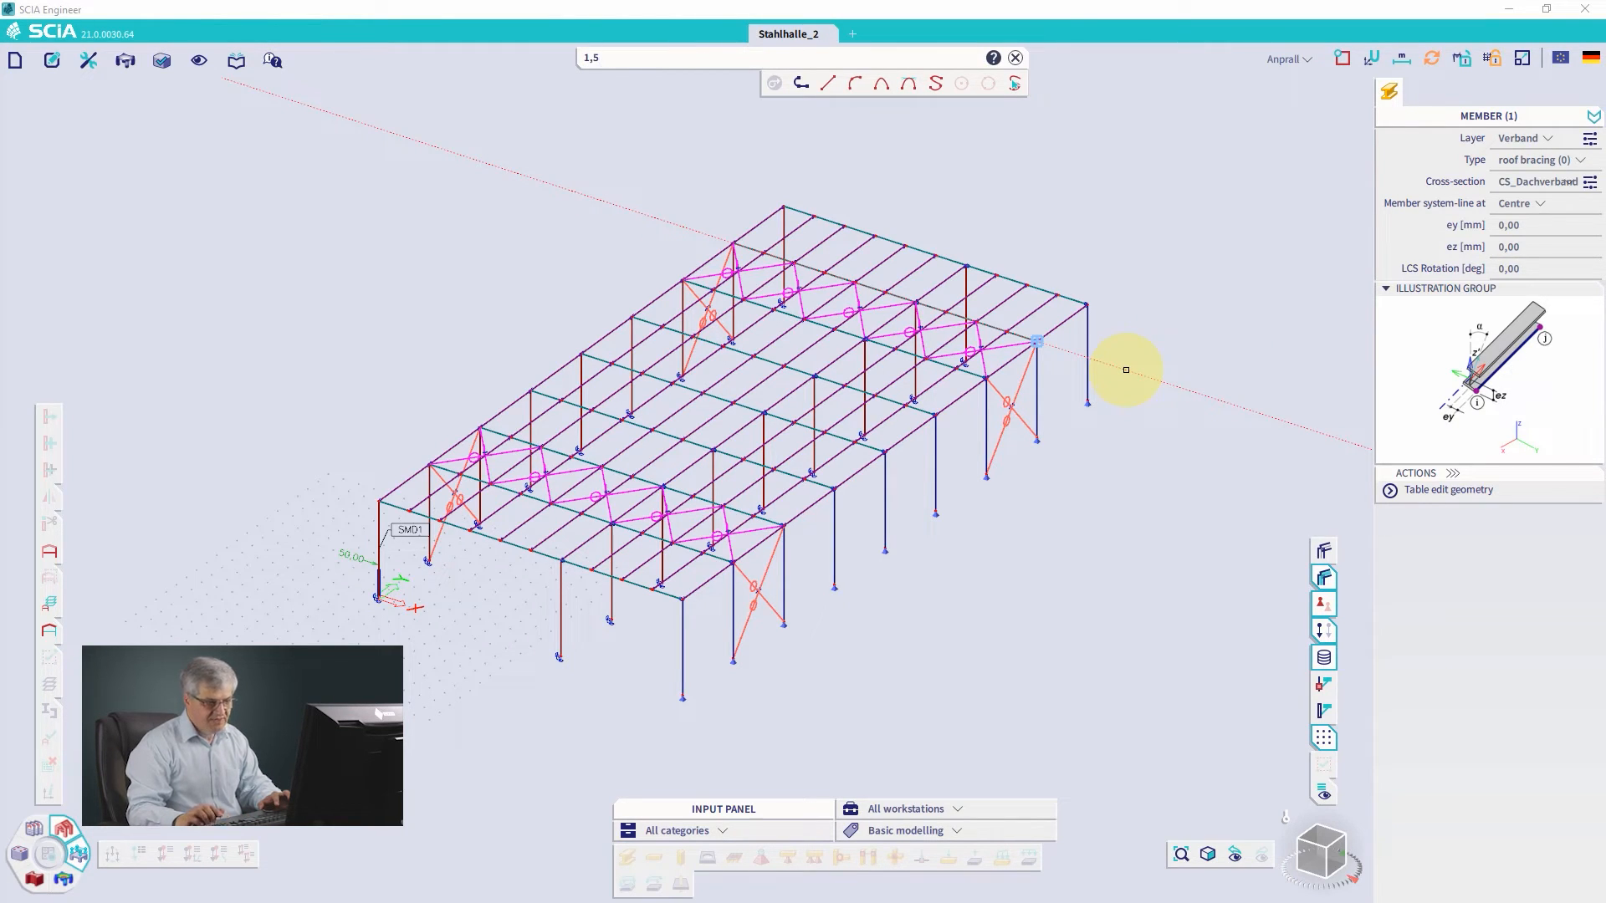
key("Return")
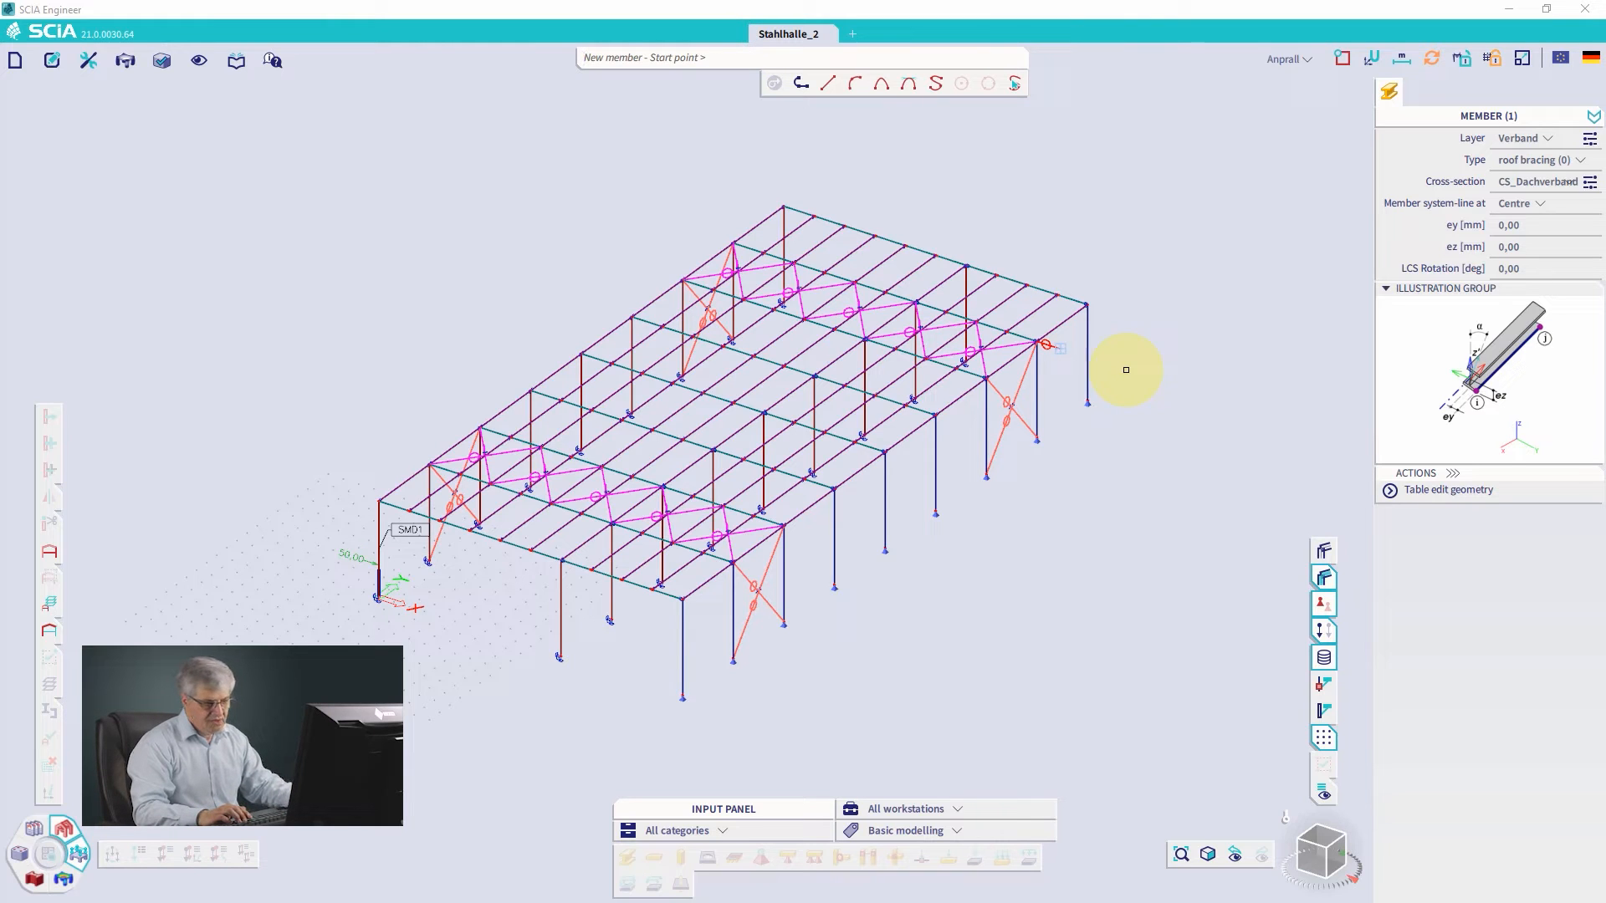
key("Escape")
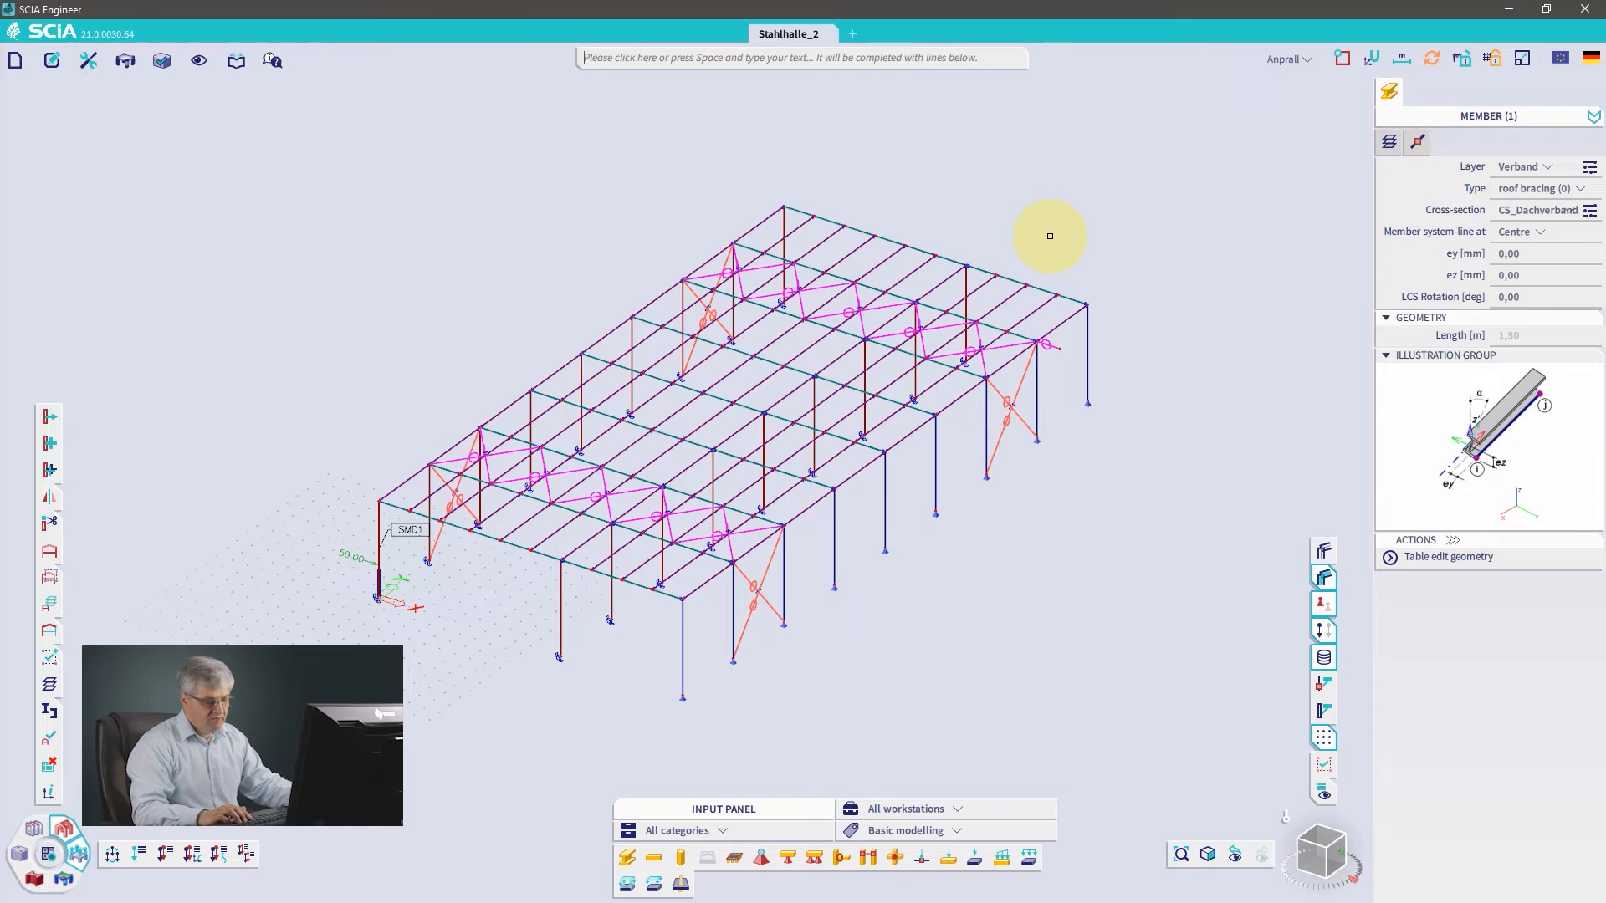
key("Escape")
scroll(1034, 402, "up", 5)
scroll(1066, 284, "up", 3)
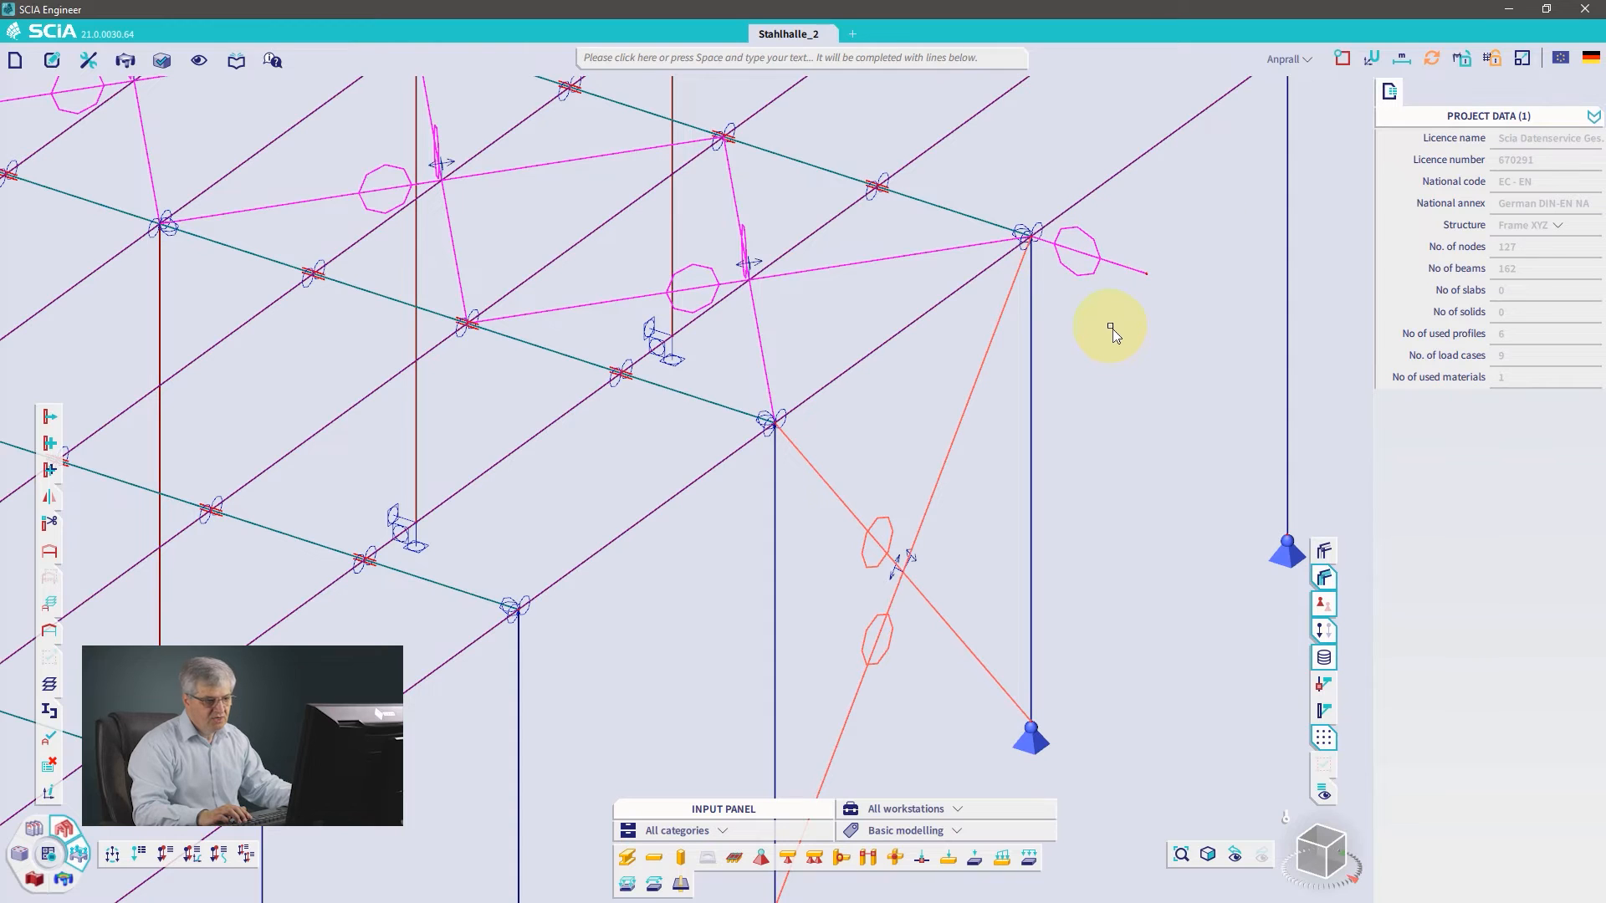
Step: Read the coordinates of the short bracing member's start and end points with Coordinates info and close the read-out
right_click(1127, 311)
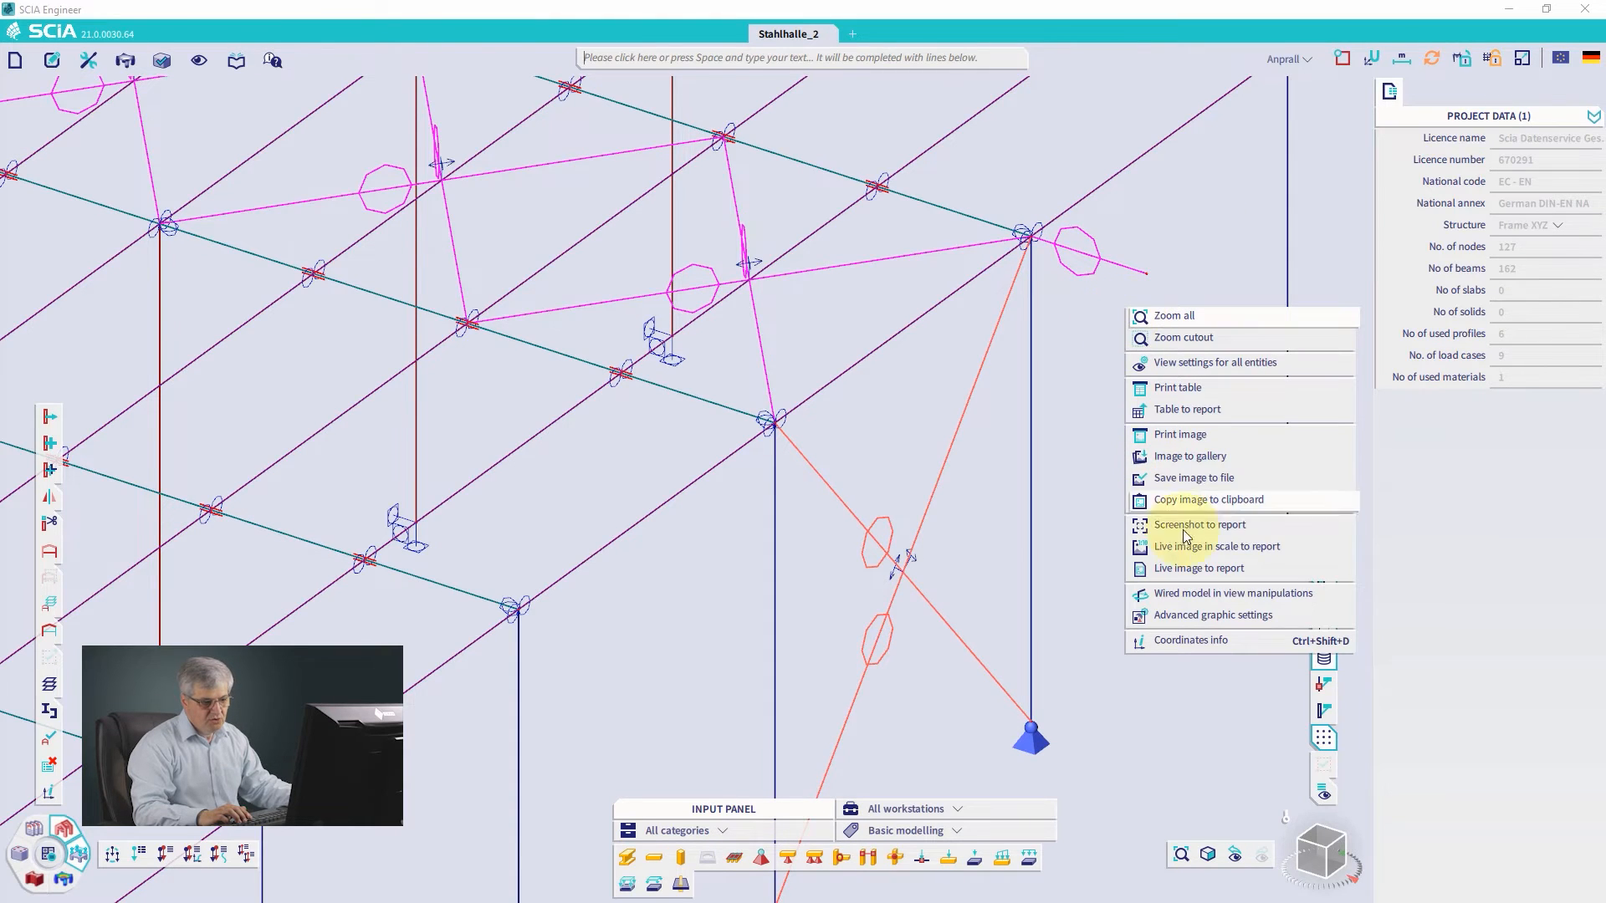
left_click(1023, 234)
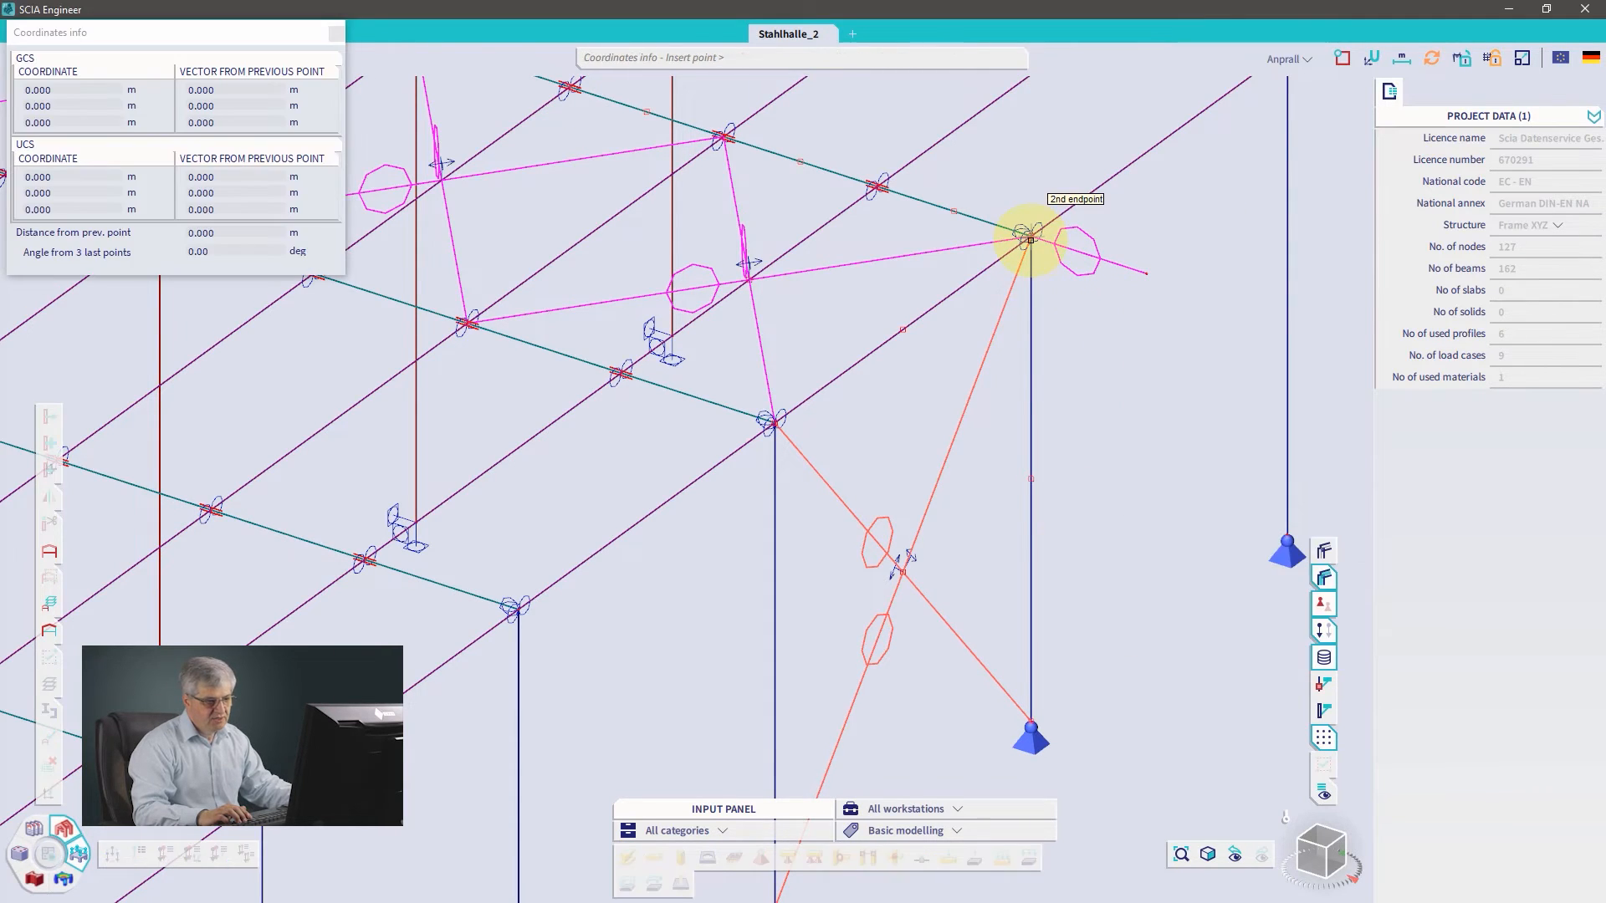
left_click(1145, 274)
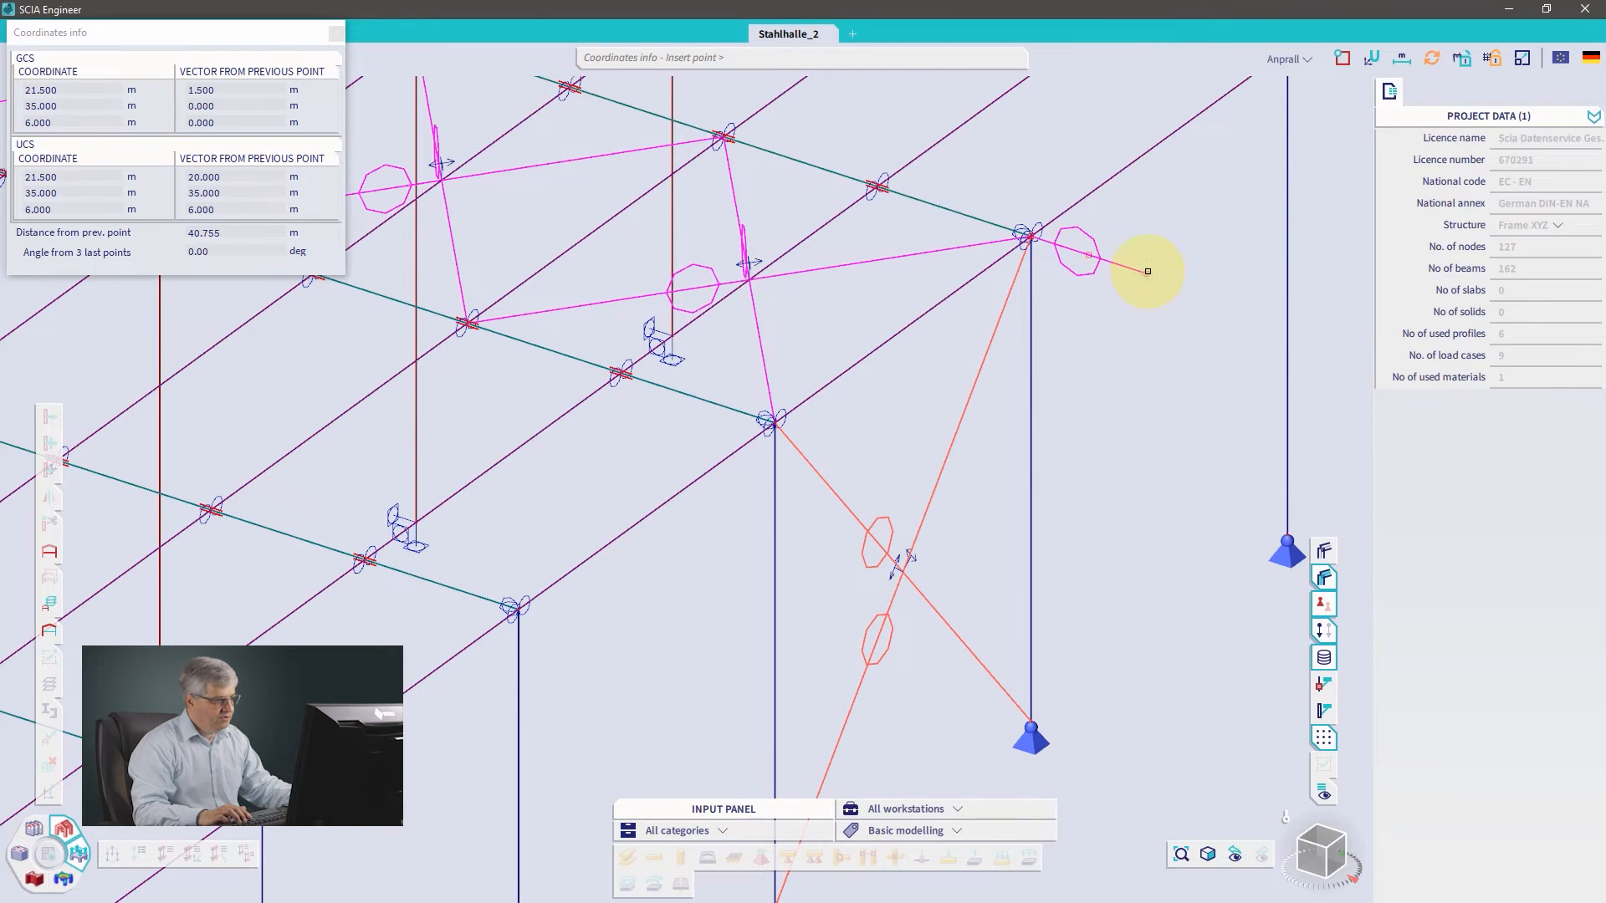
left_click(336, 33)
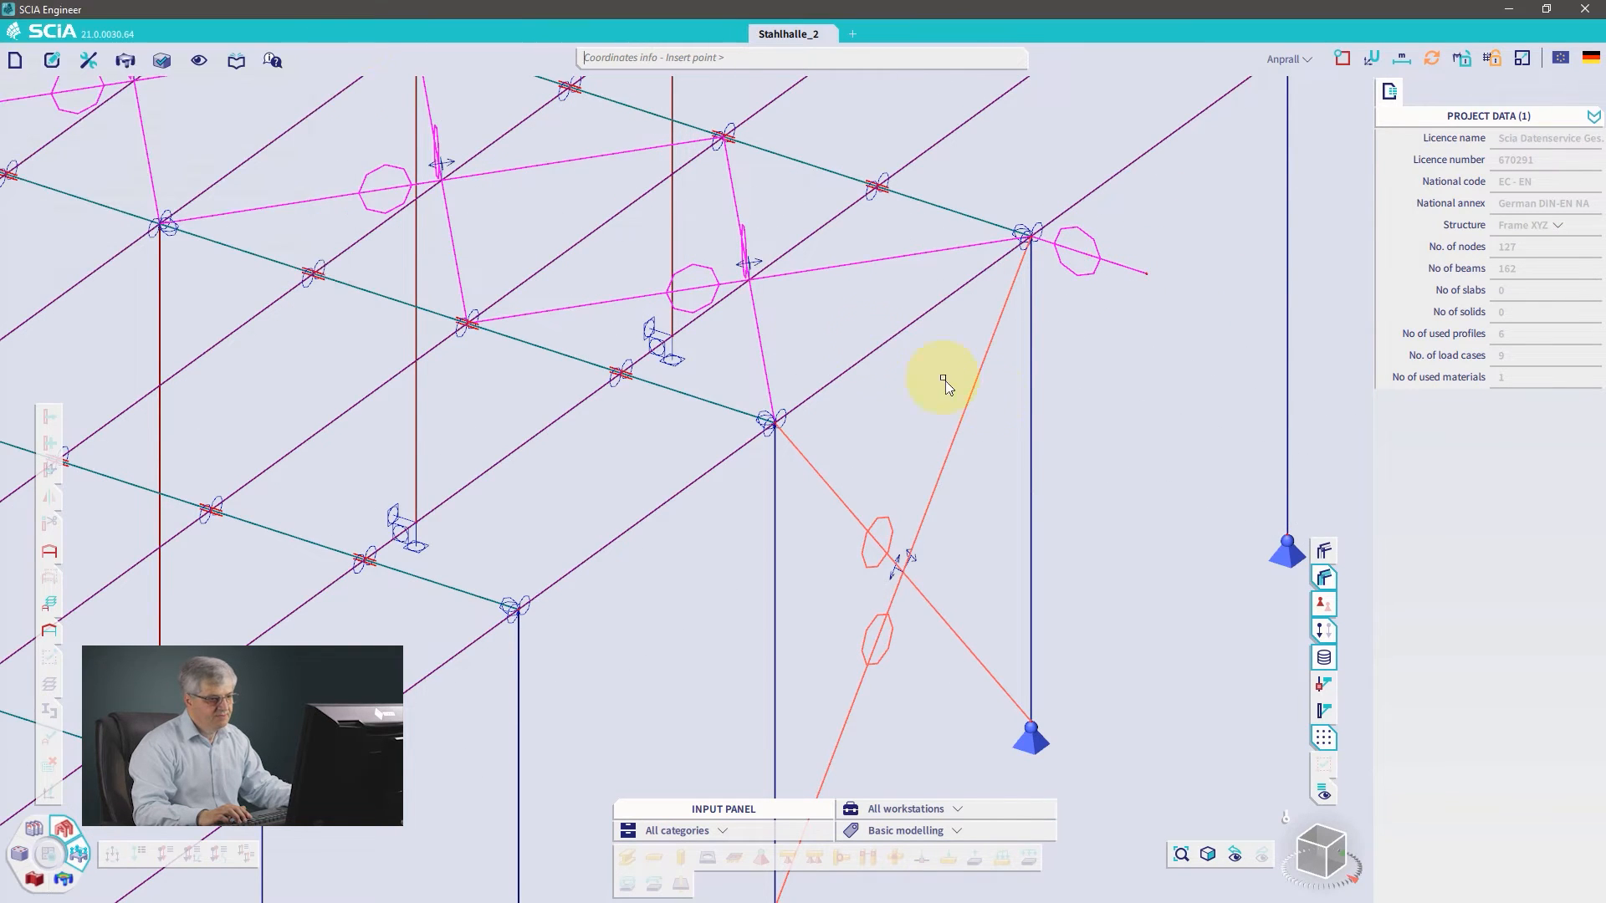
Step: Delete the short bracing member projecting outward from the eaves node of the second-to-last frame
scroll(1073, 318, "down", 2)
left_click(1071, 306)
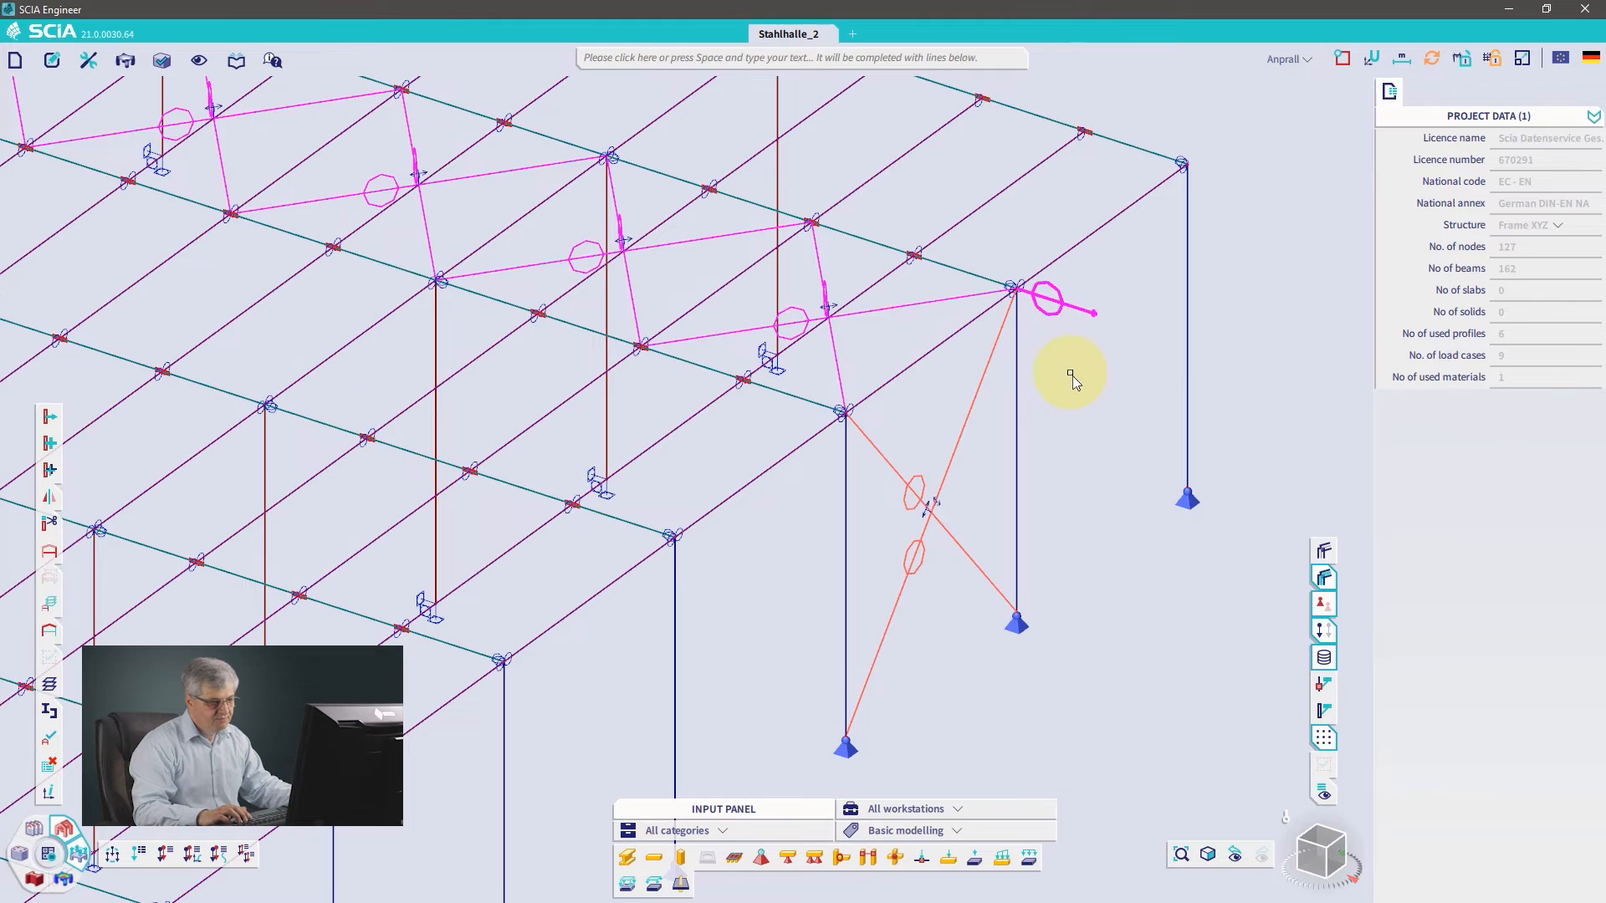
key("Delete")
left_click(828, 523)
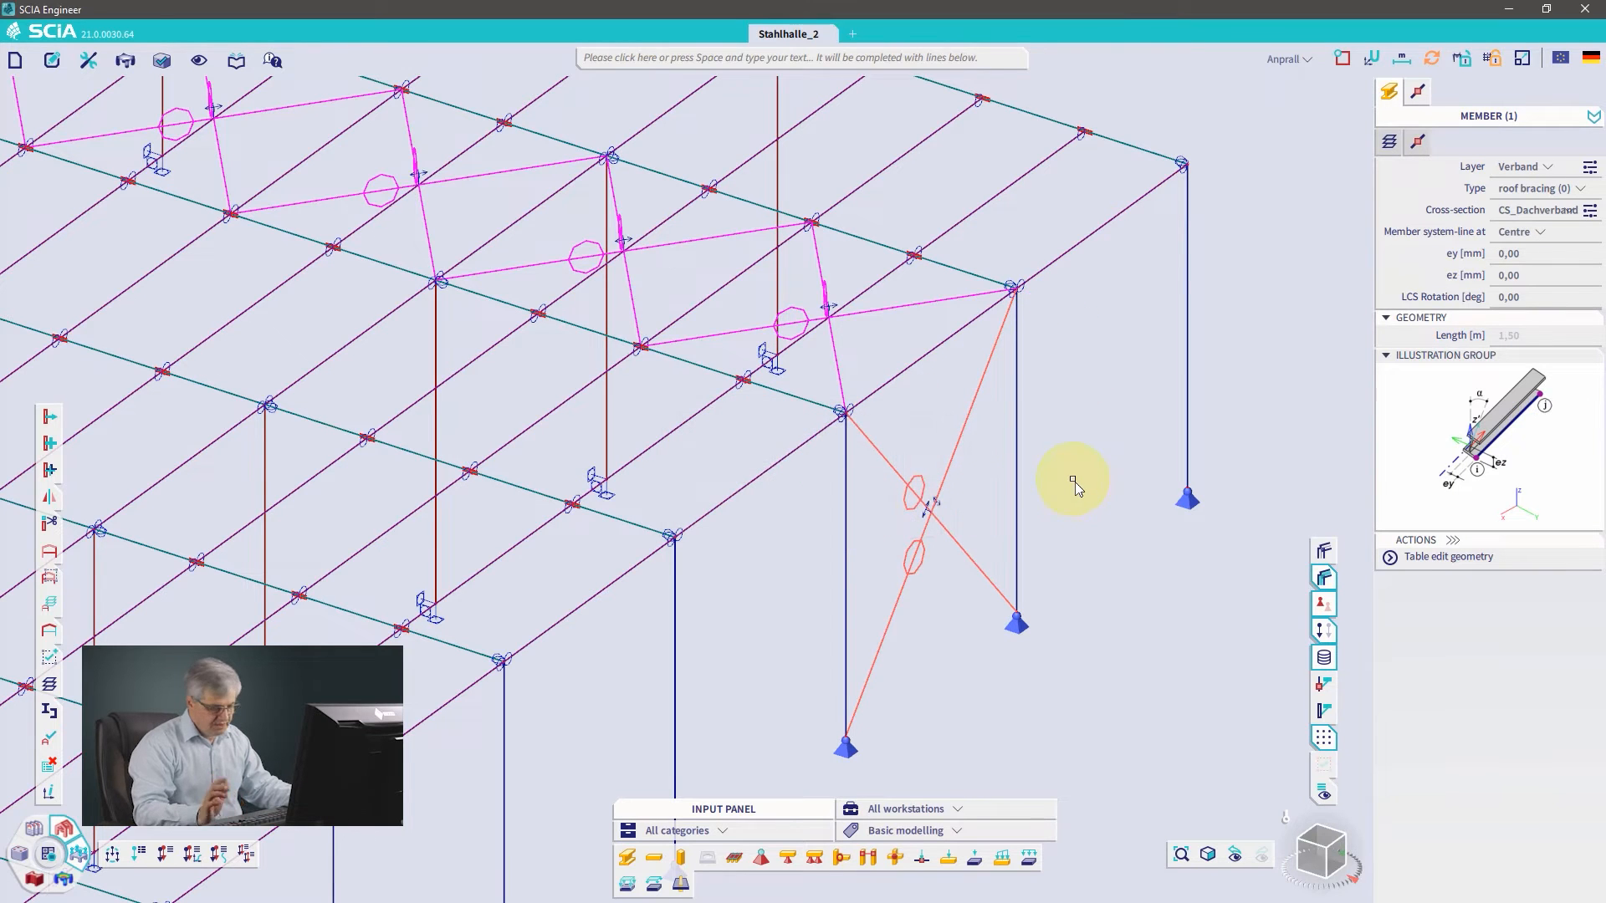
scroll(1030, 489, "down", 1)
middle_click_drag(960, 488, 1154, 481)
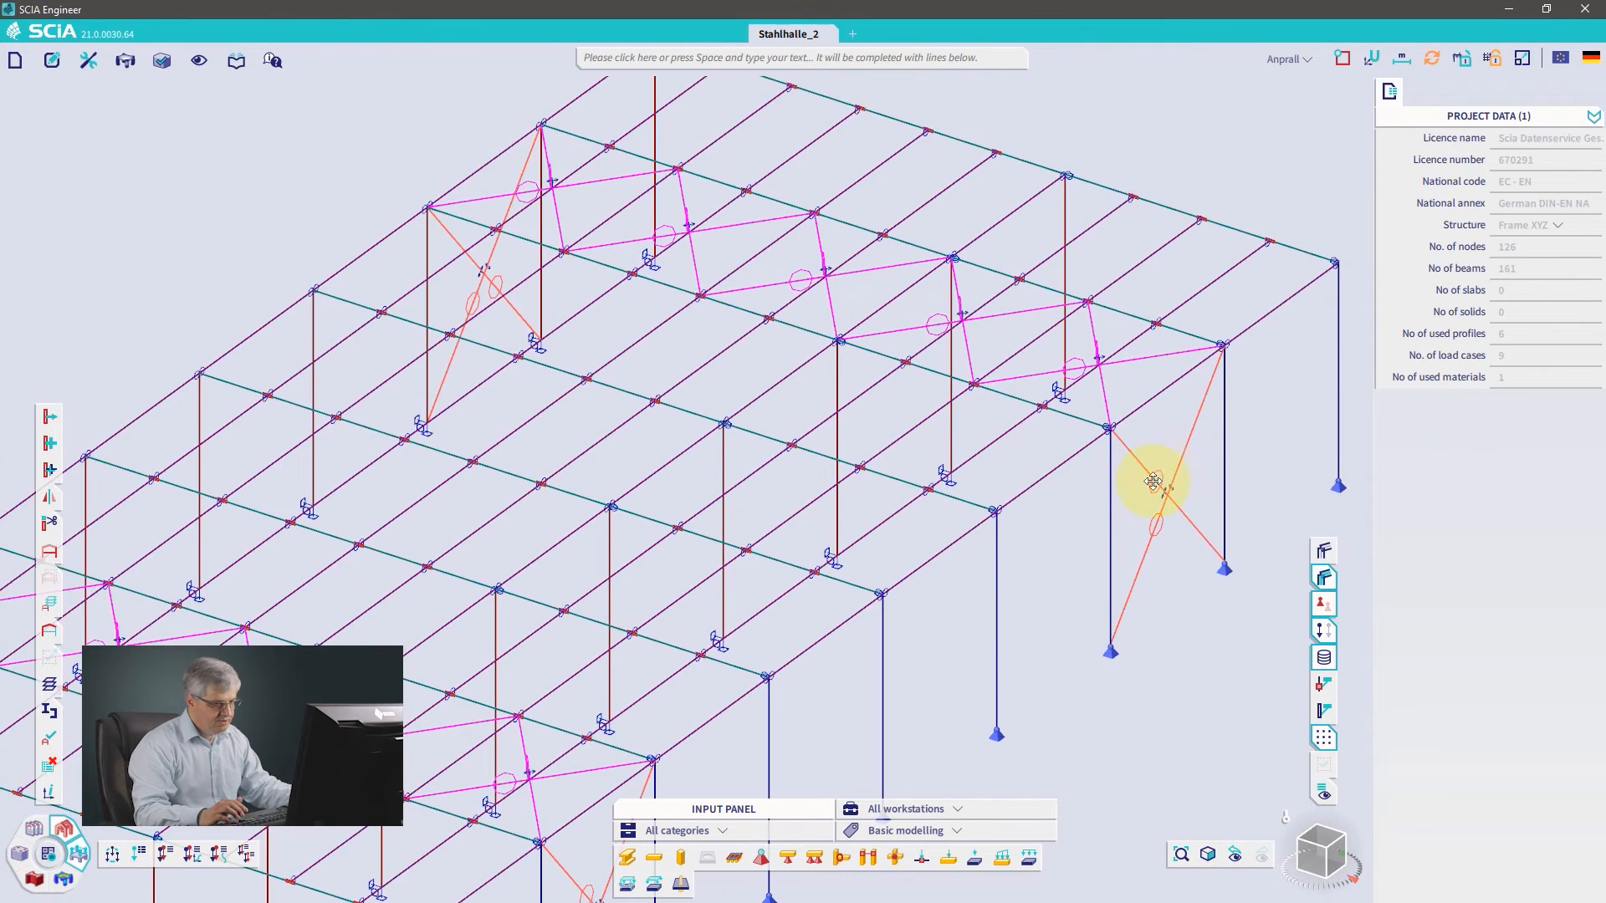
scroll(1154, 481, "down", 1)
middle_click_drag(784, 530, 773, 449)
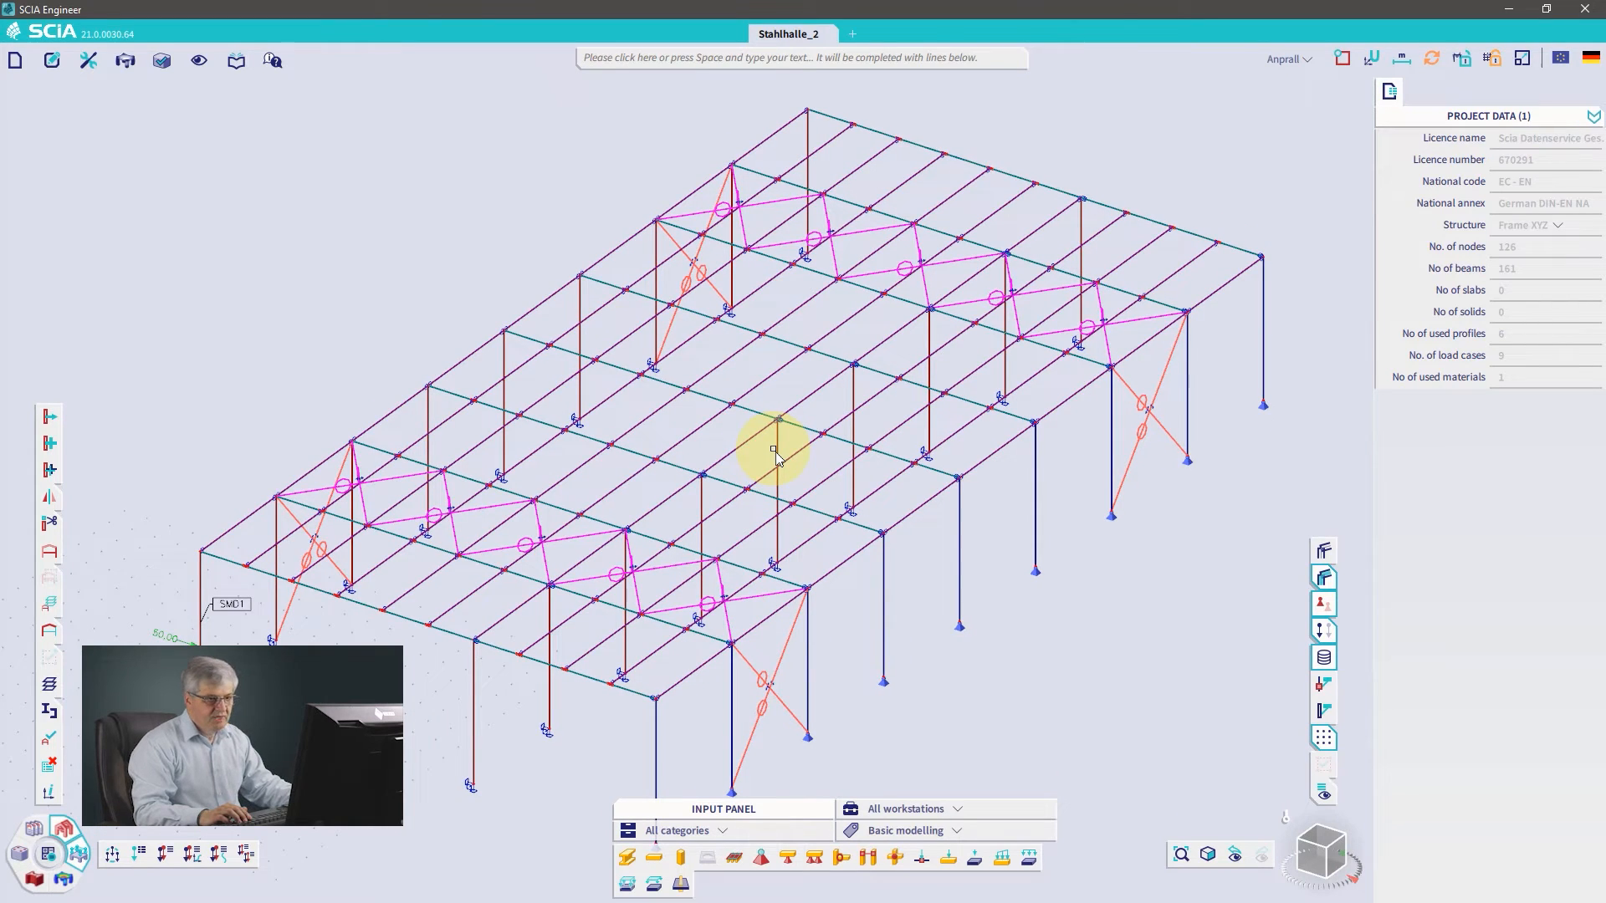
Step: Look through the snapping, coordinate system and geometry length unit options without changing them
left_click(1341, 59)
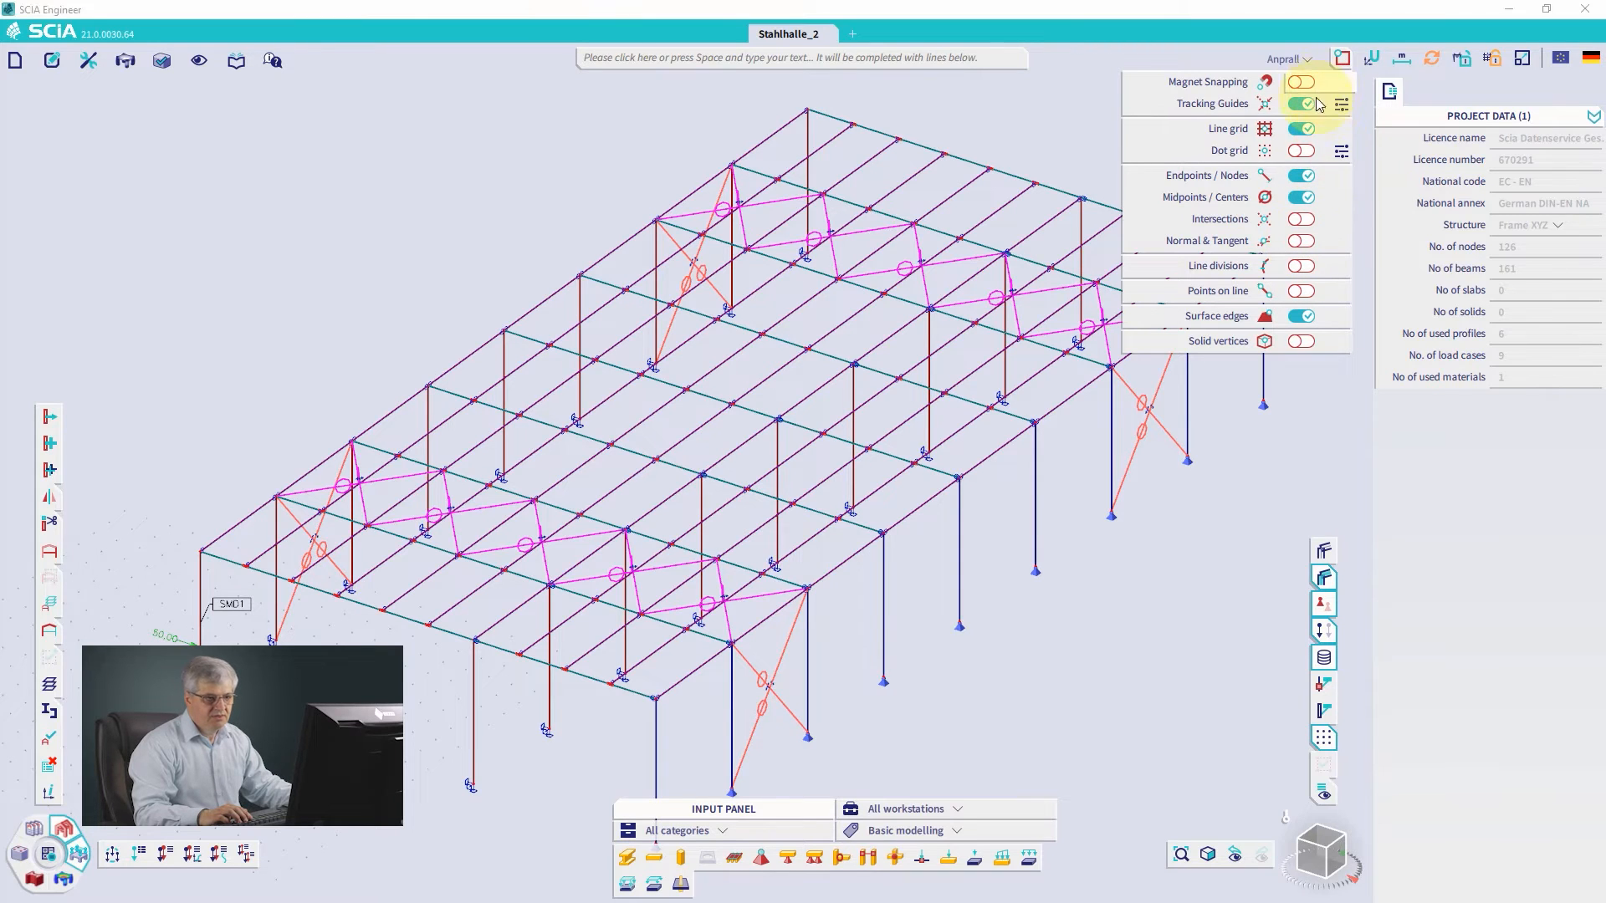
left_click(1372, 59)
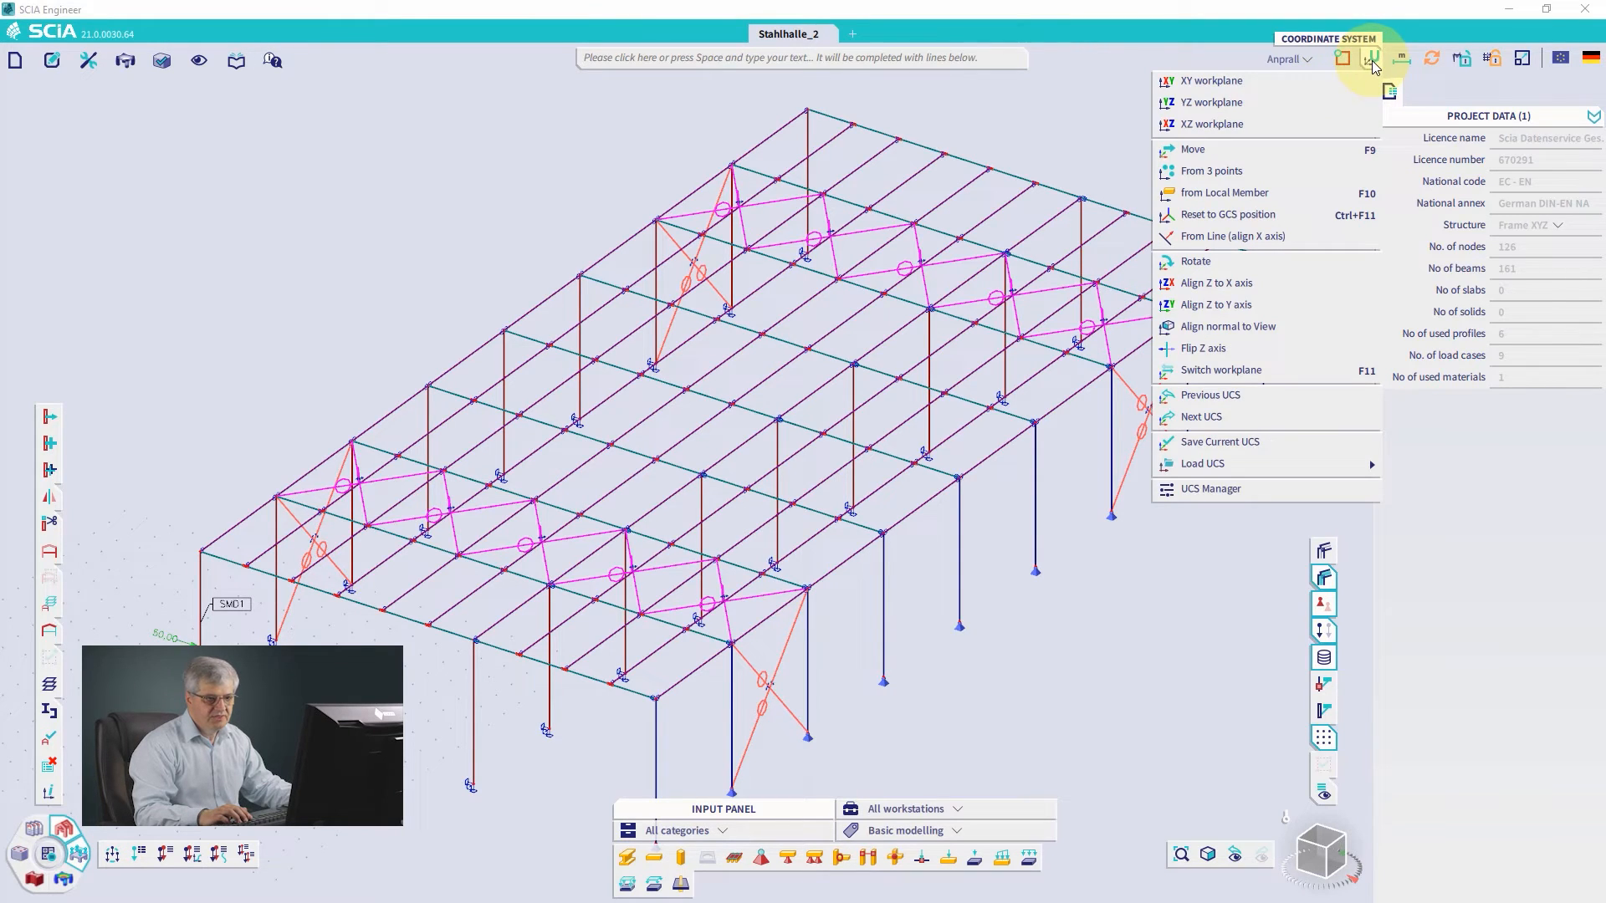
left_click(1408, 64)
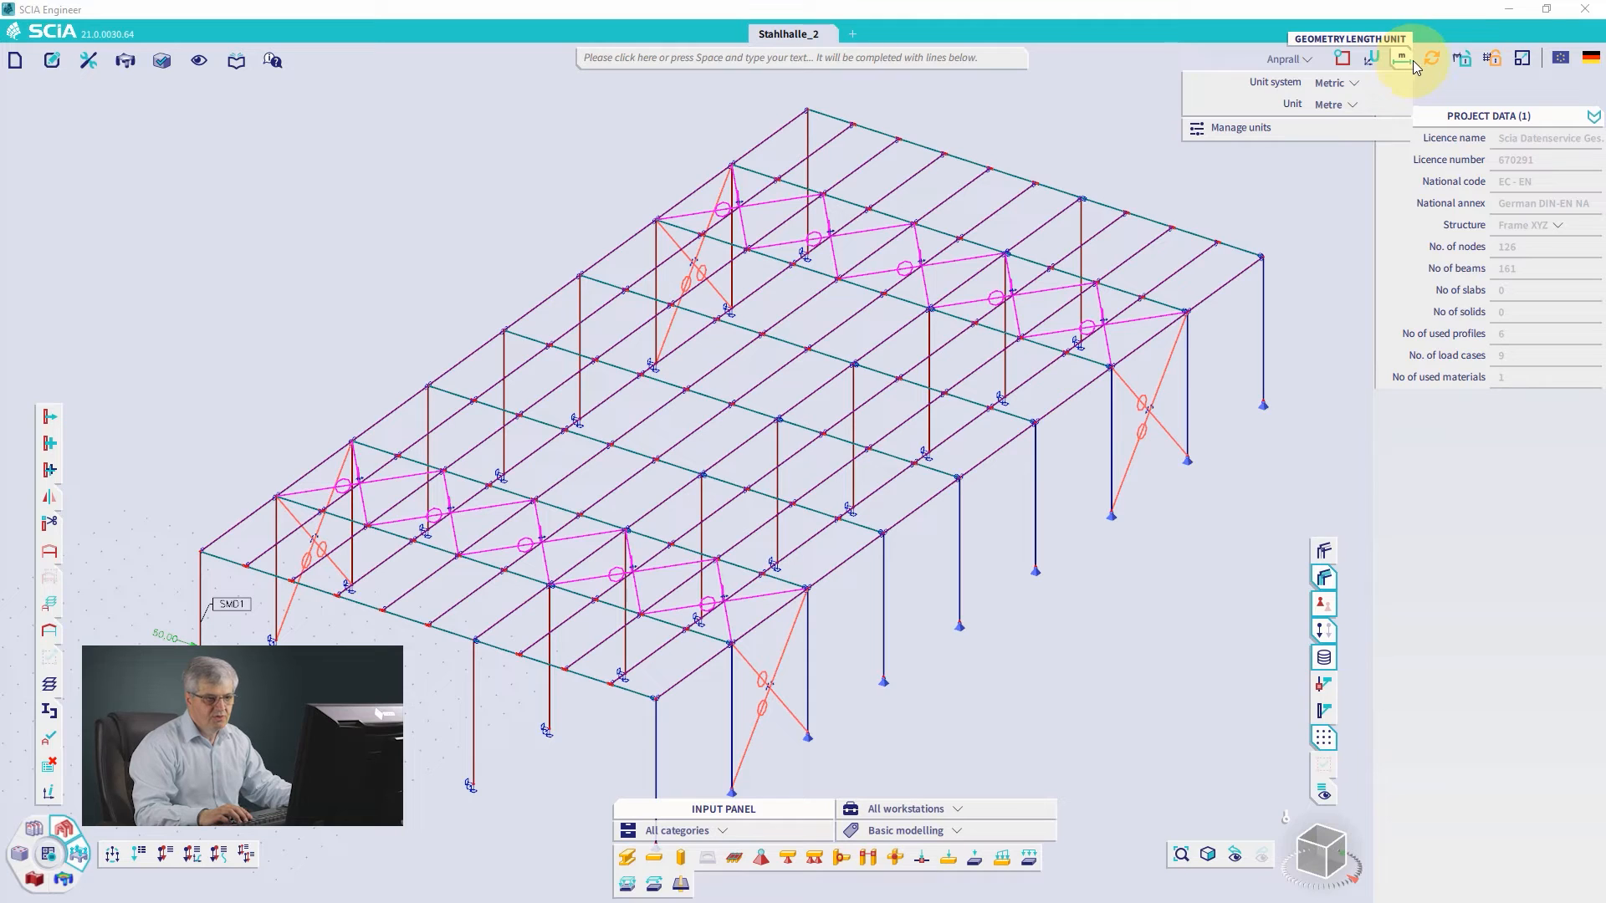
left_click(1408, 67)
left_click(1402, 69)
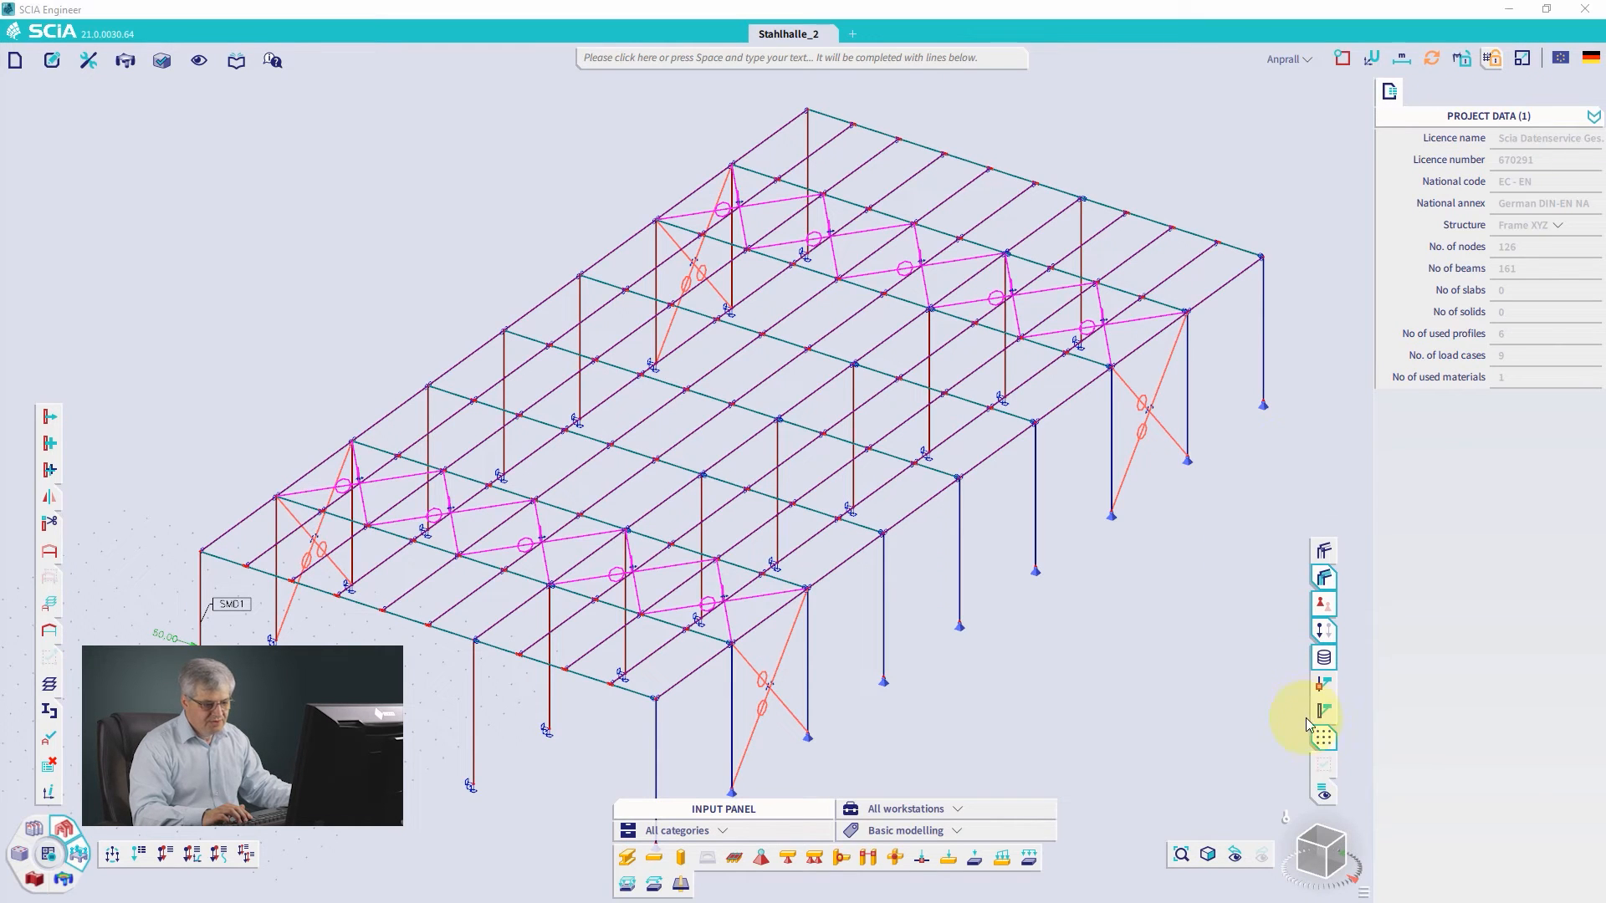
Step: Show the line grid Raster1 around the hall
mouse_move(1324, 735)
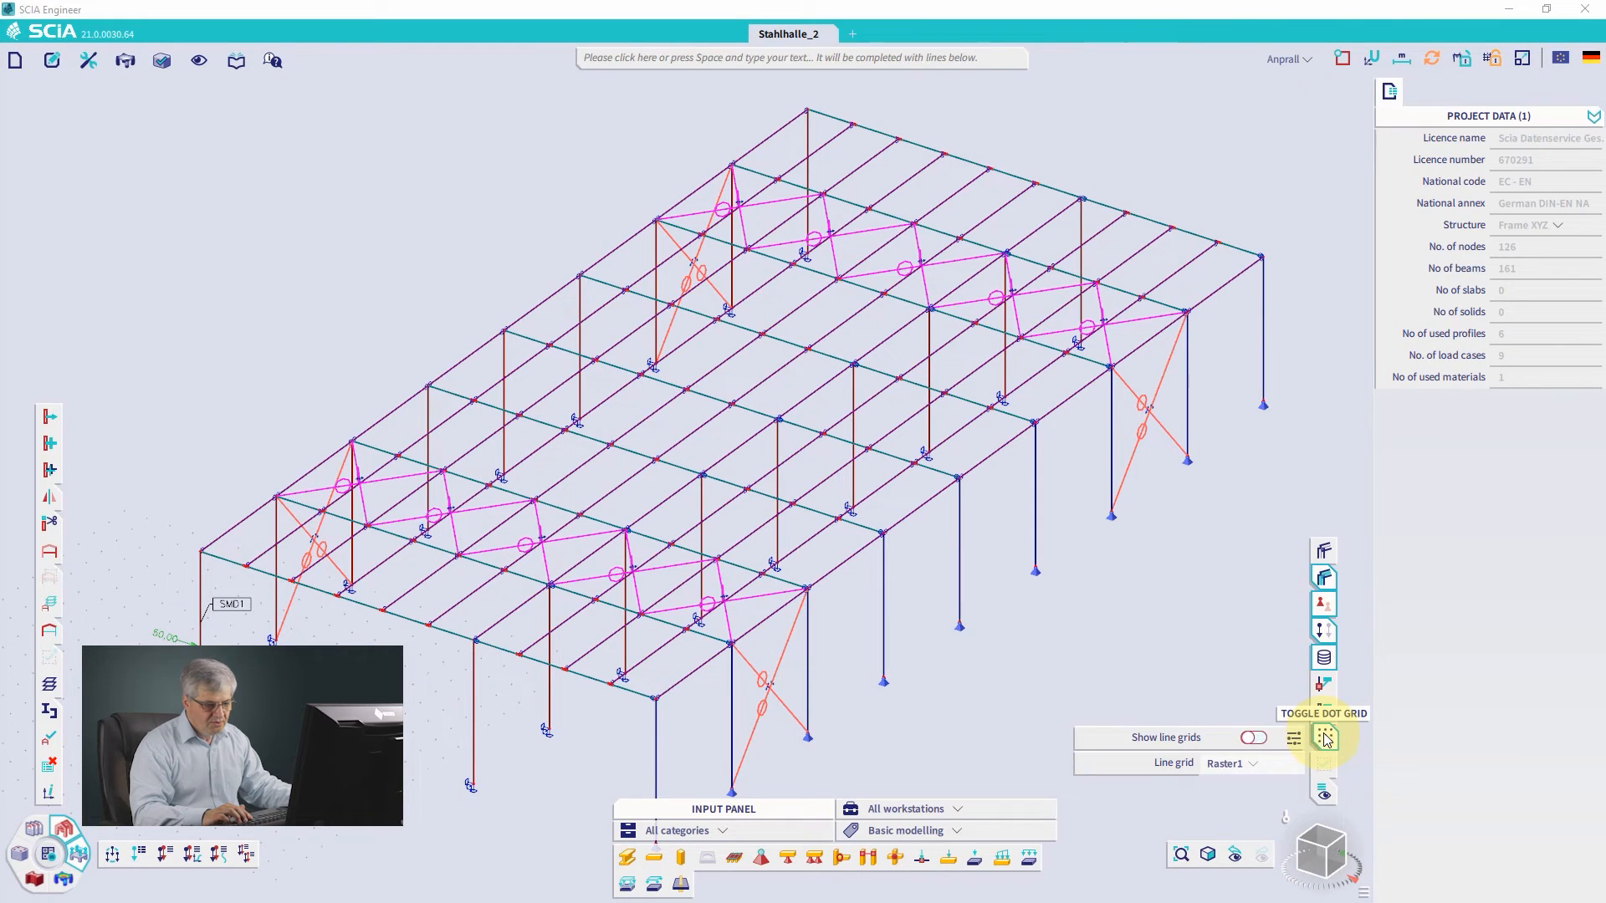
left_click(1254, 737)
scroll(871, 583, "down", 5)
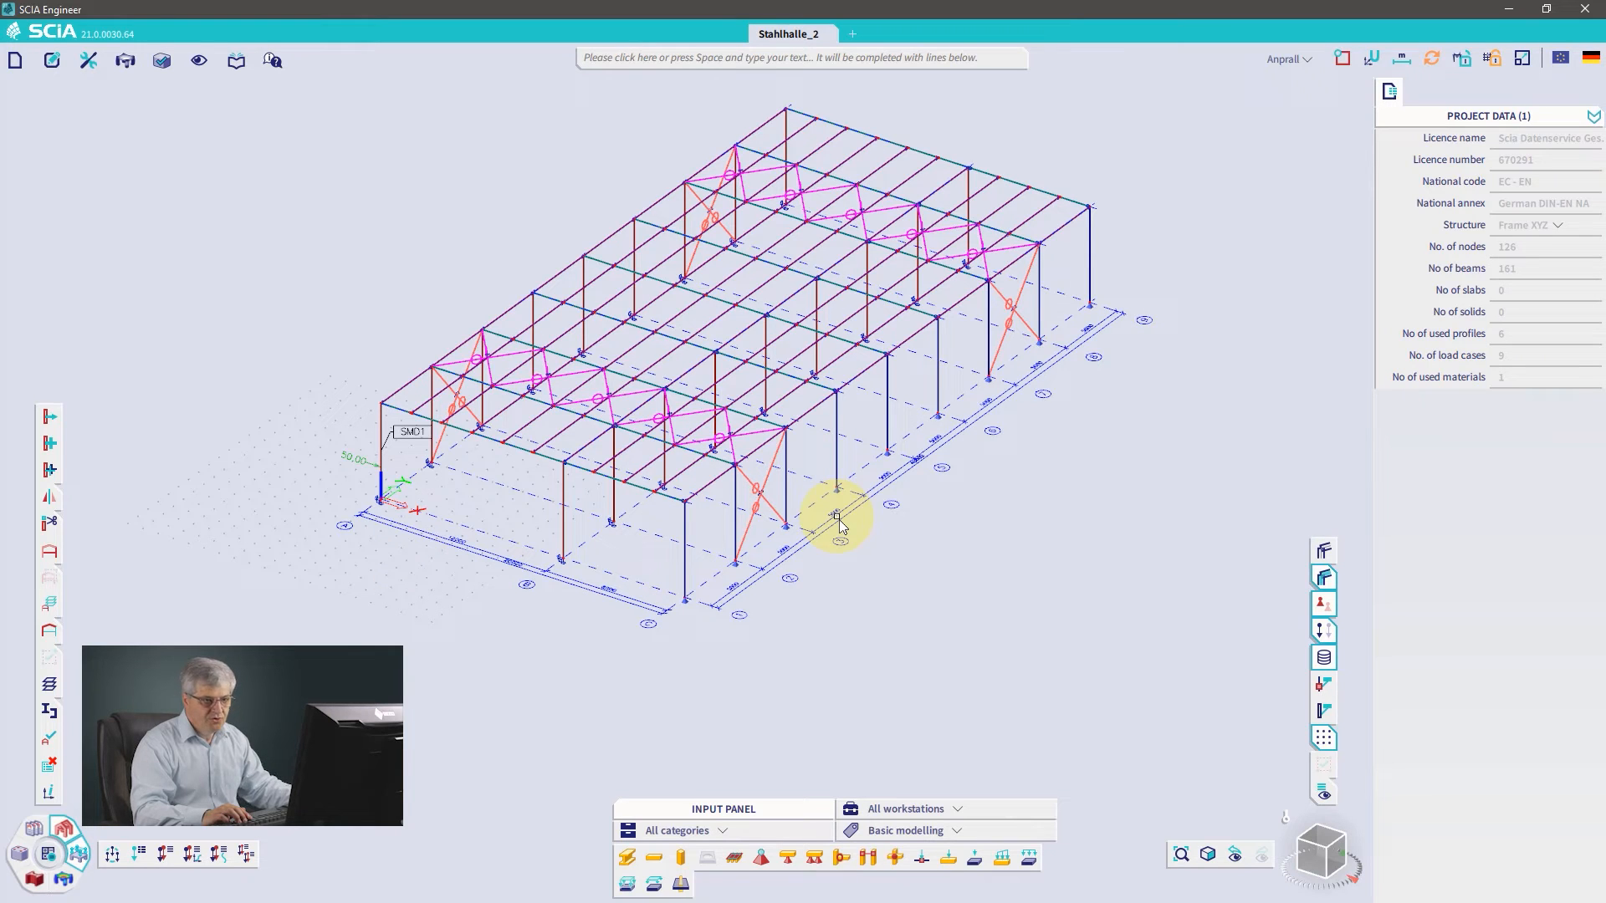
Step: Inspect the geometry of line grid Raster1 in Grids mode without changing it, and leave Grids mode
left_click(1493, 59)
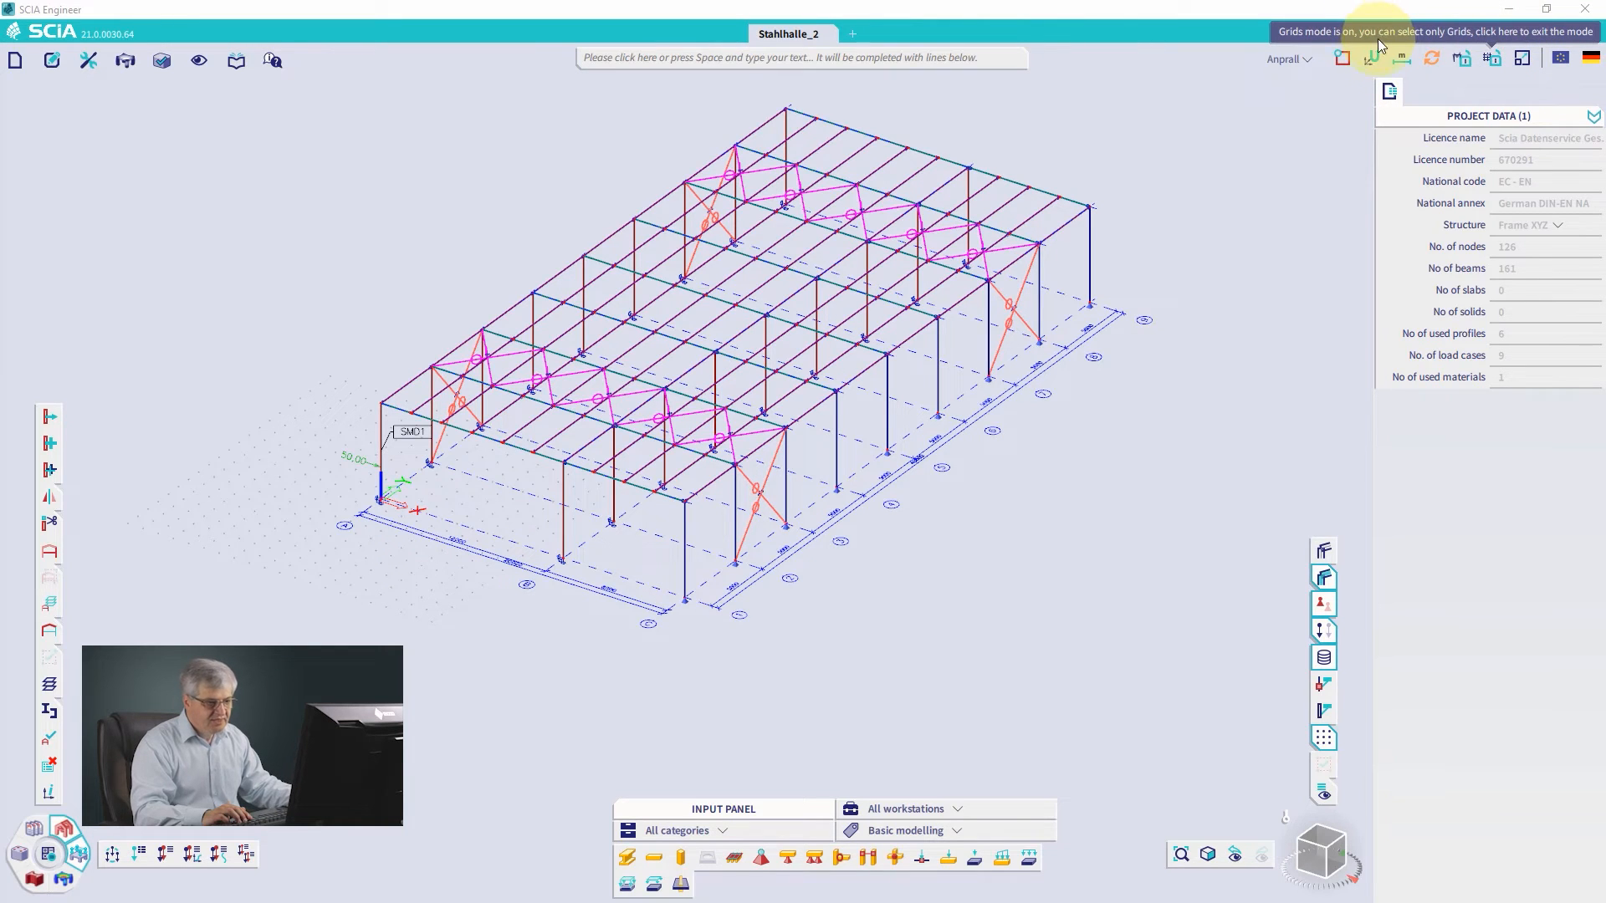
left_click(1017, 389)
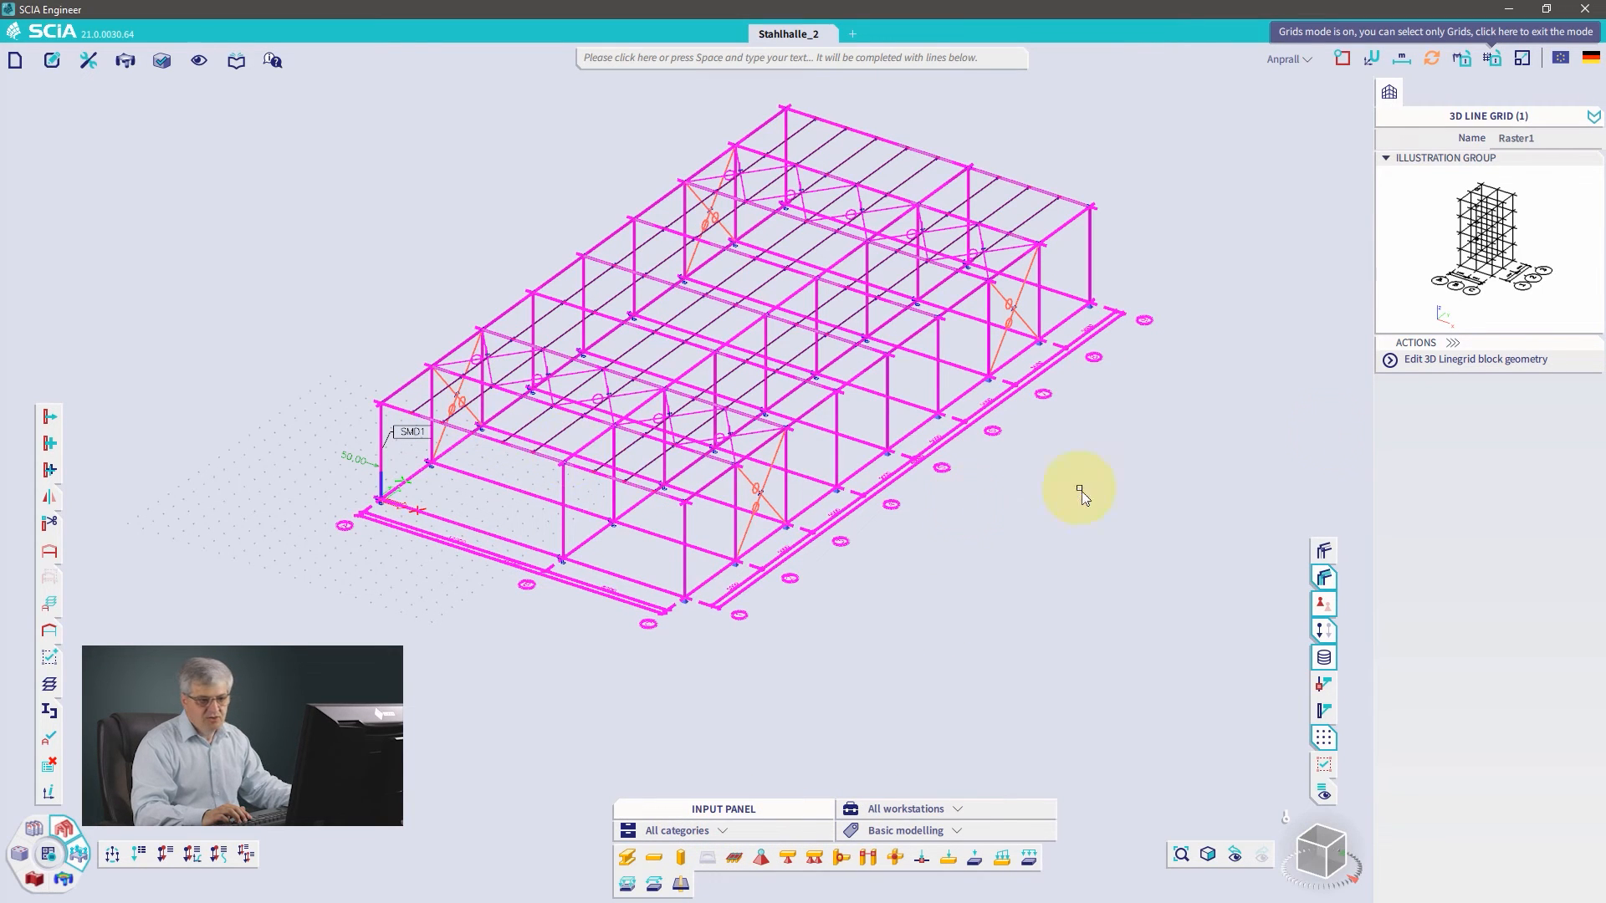
left_click(1435, 363)
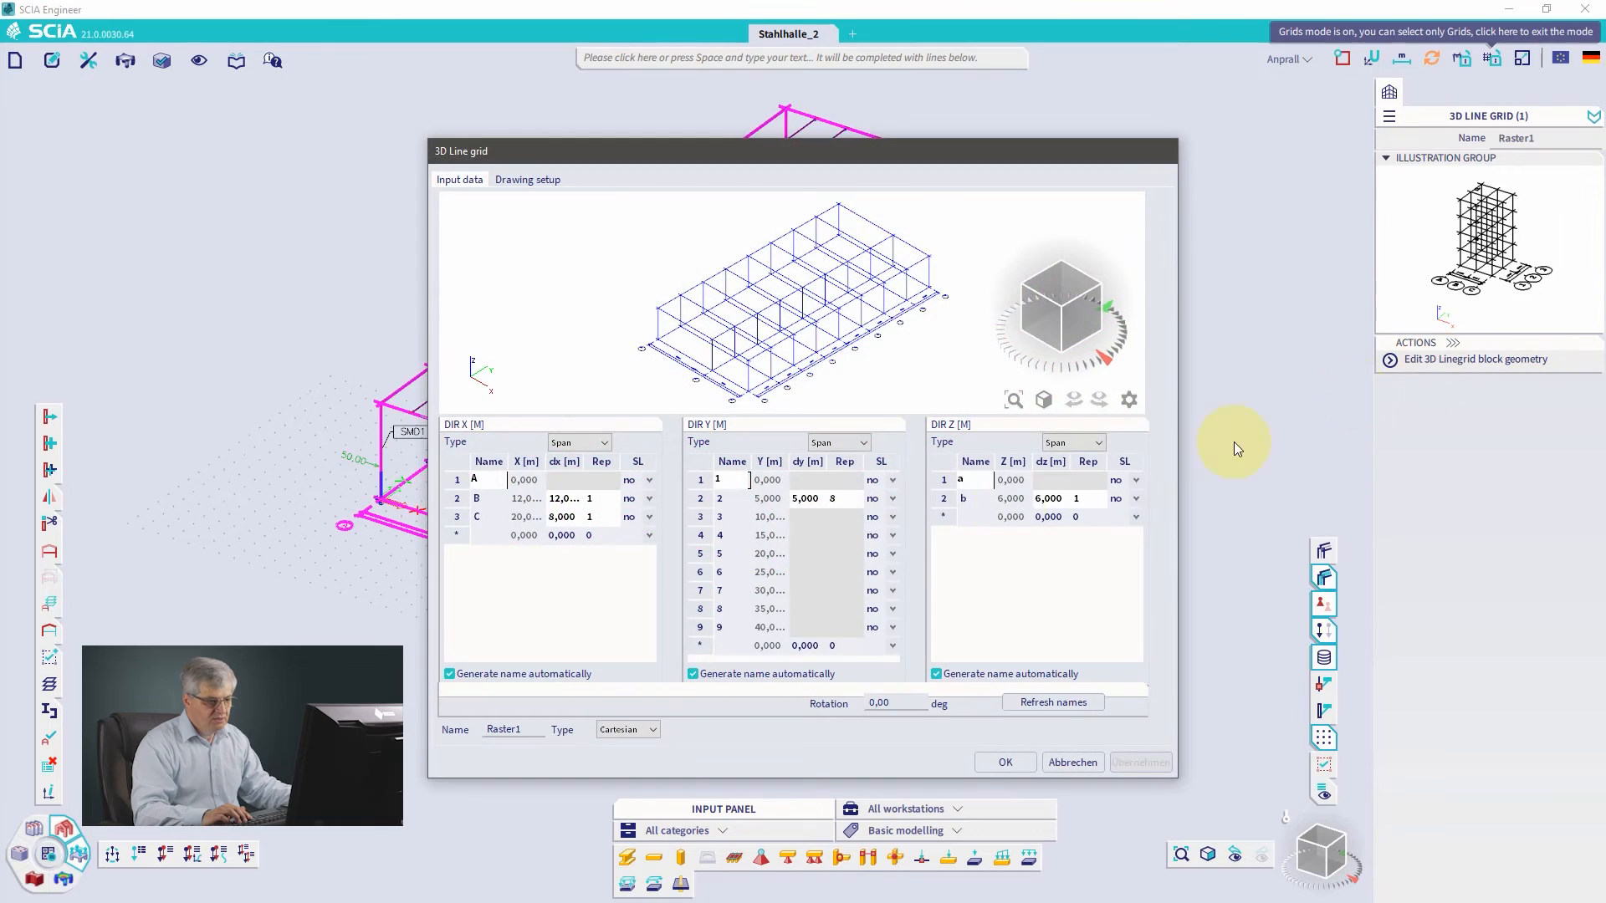
left_click(1074, 764)
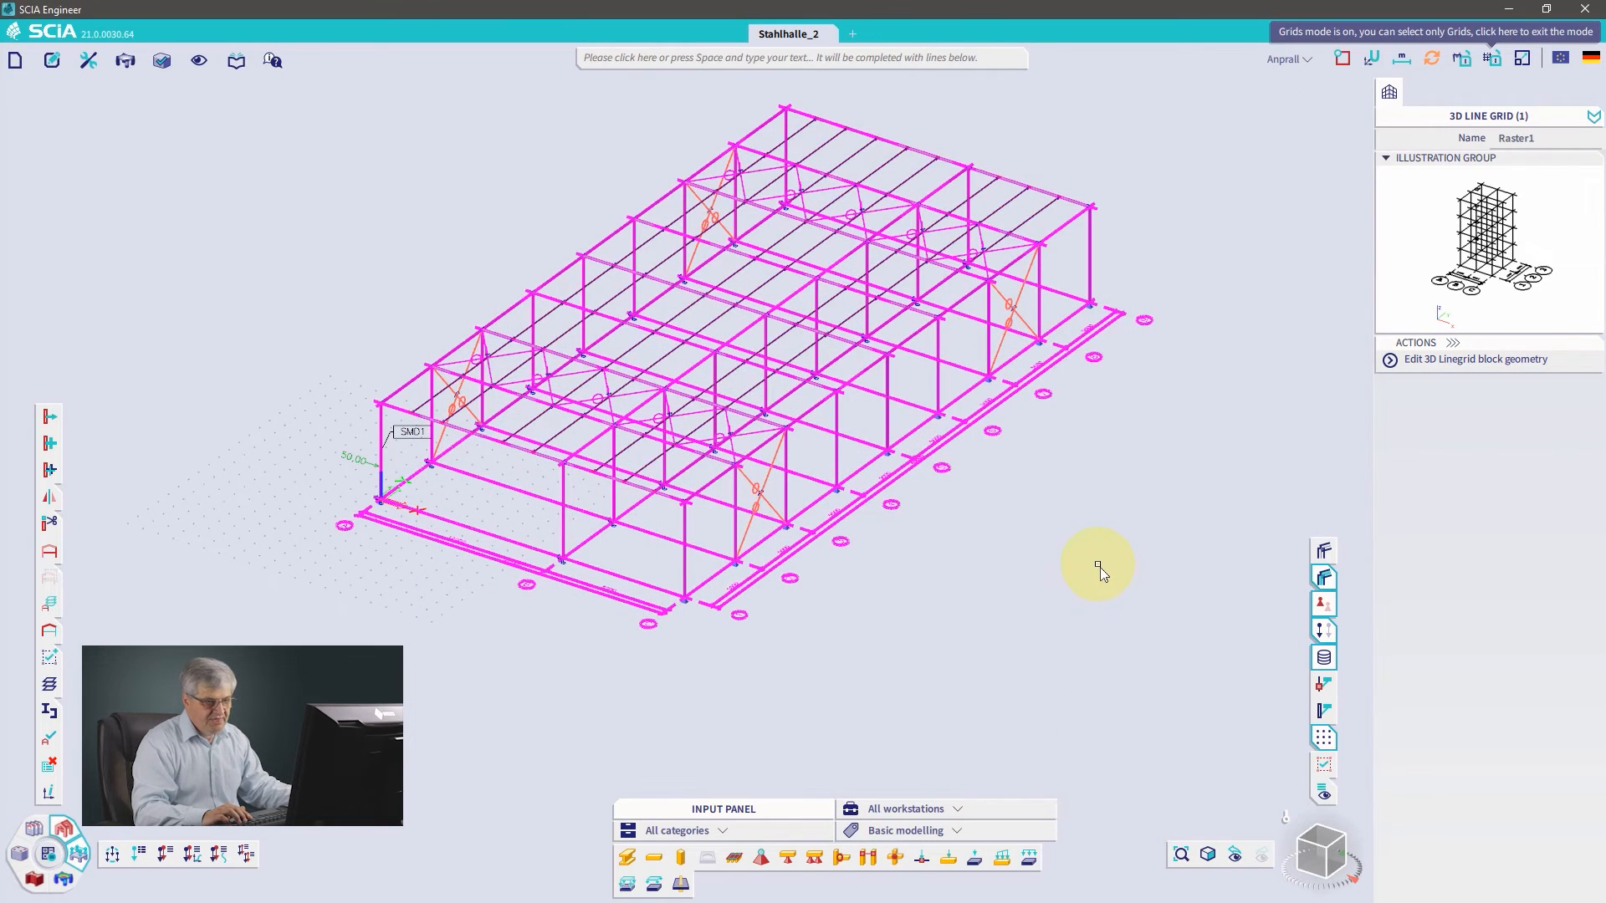
key("Escape")
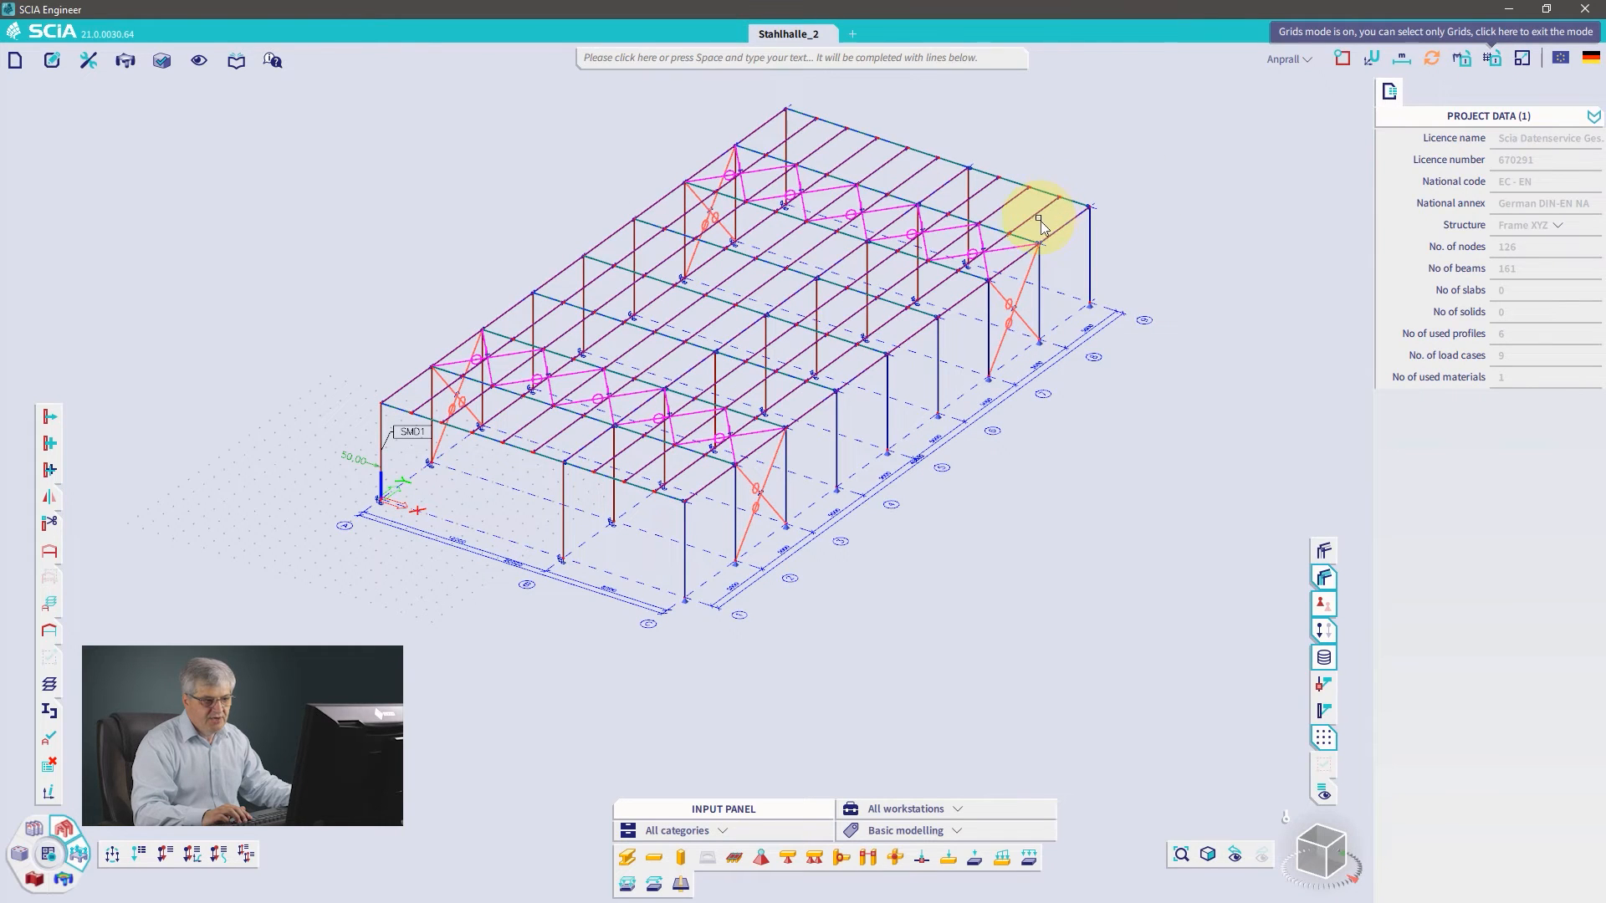
left_click(988, 194)
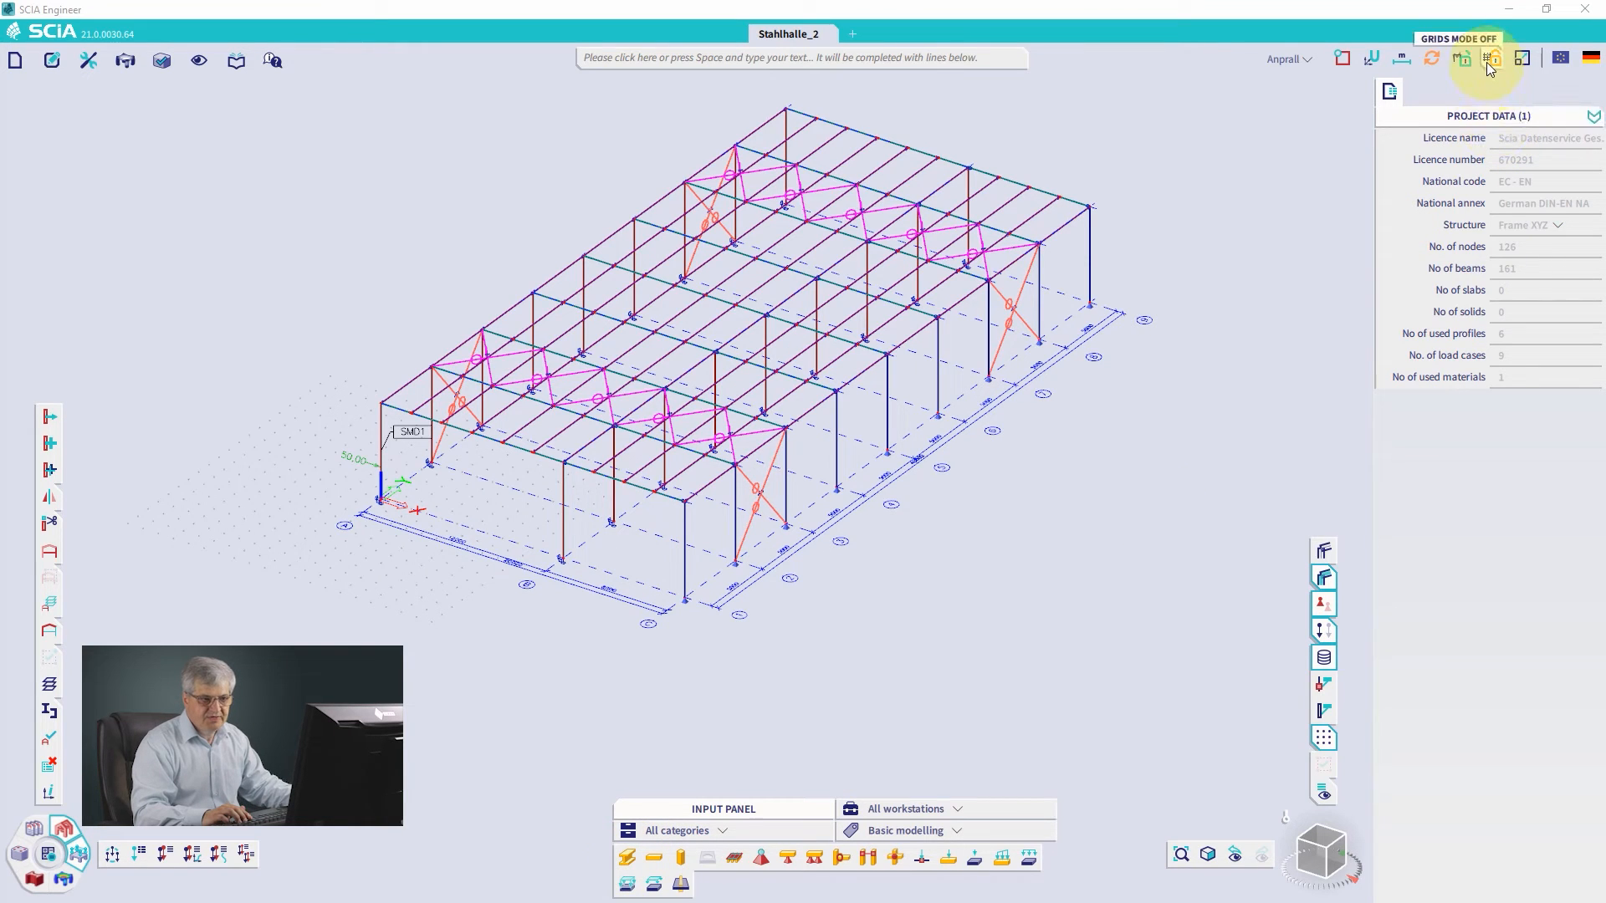
Step: Try a larger Scale add data for the model symbols and set it back to 1
left_click(1524, 58)
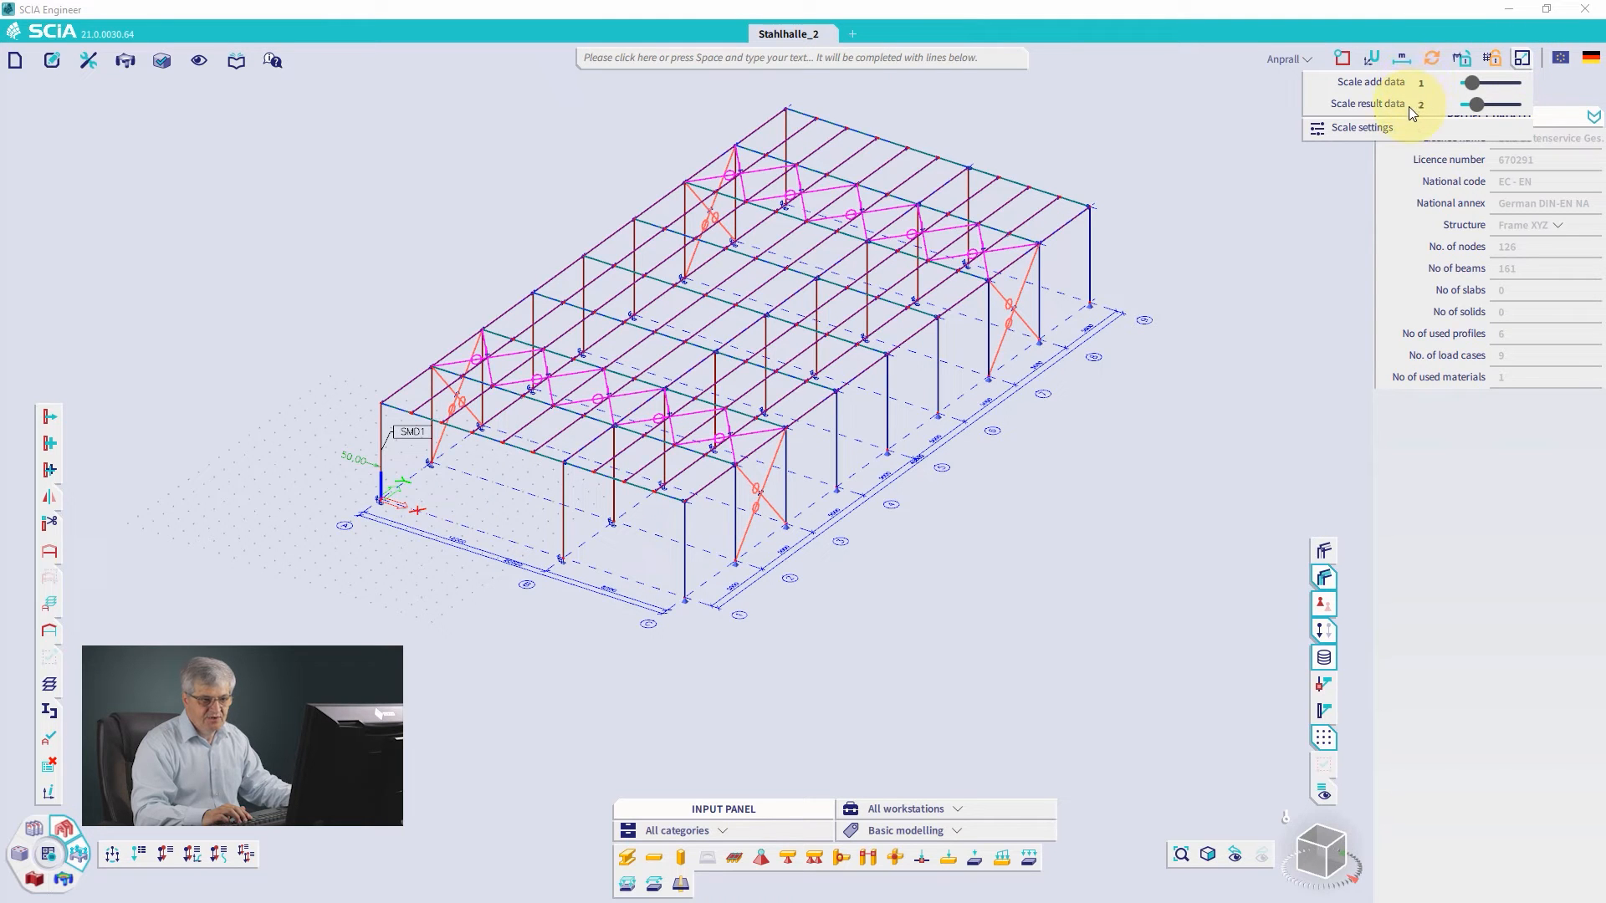
mouse_move(1475, 84)
left_mouse_down()
mouse_move(1488, 84)
mouse_move(1445, 89)
left_mouse_up()
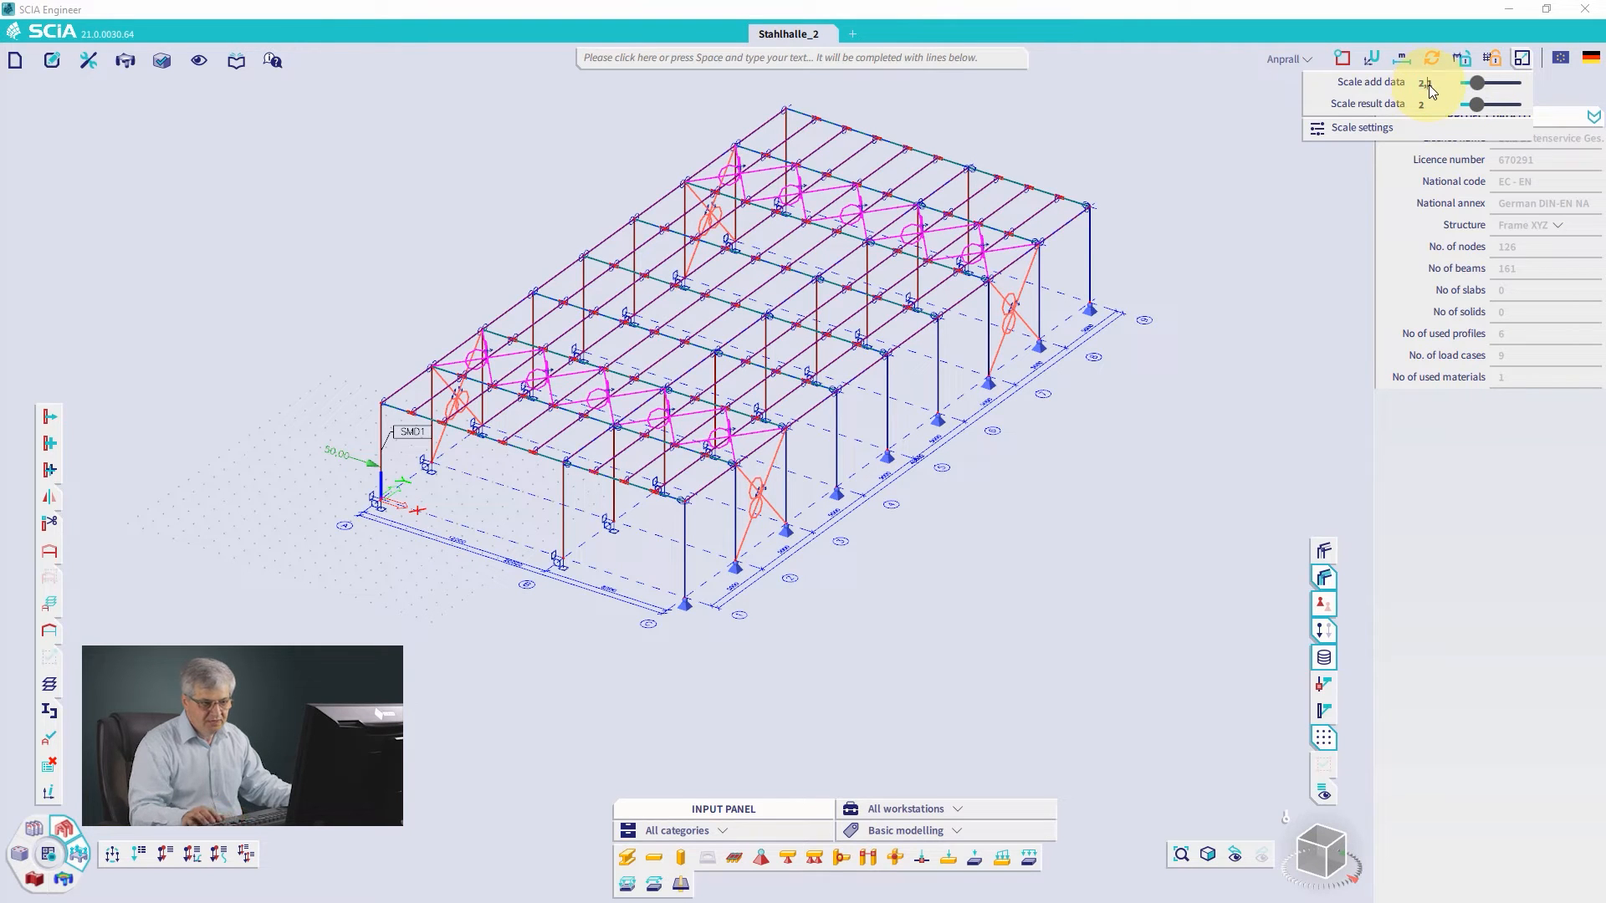
key("BackSpace")
key("BackSpace")
key("BackSpace")
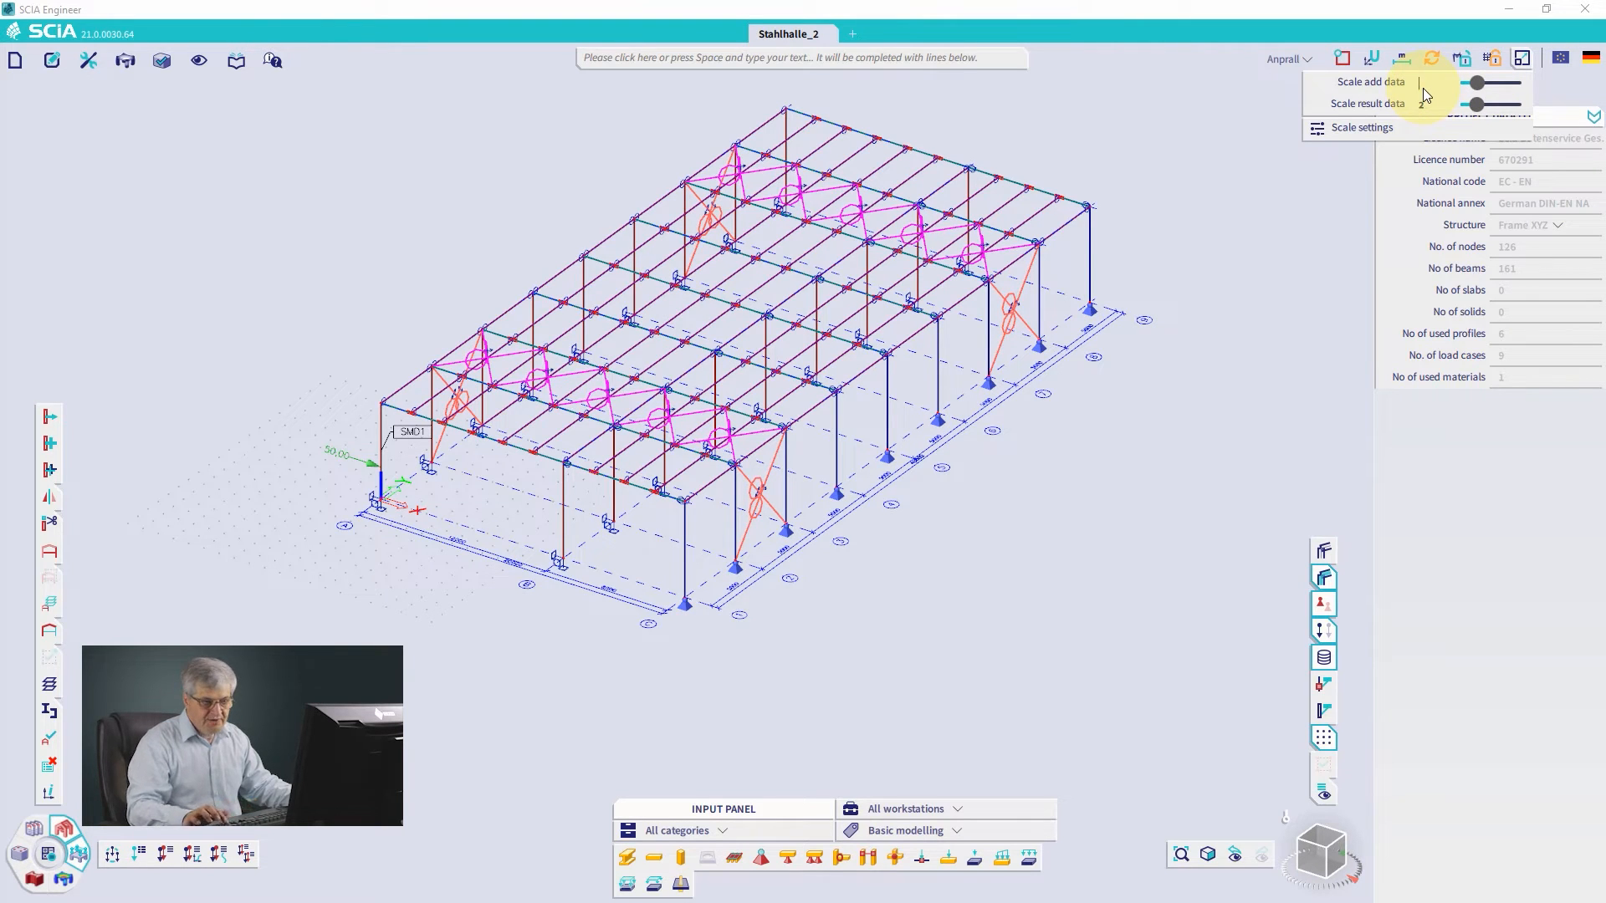
type("1")
key("Return")
left_click(1201, 158)
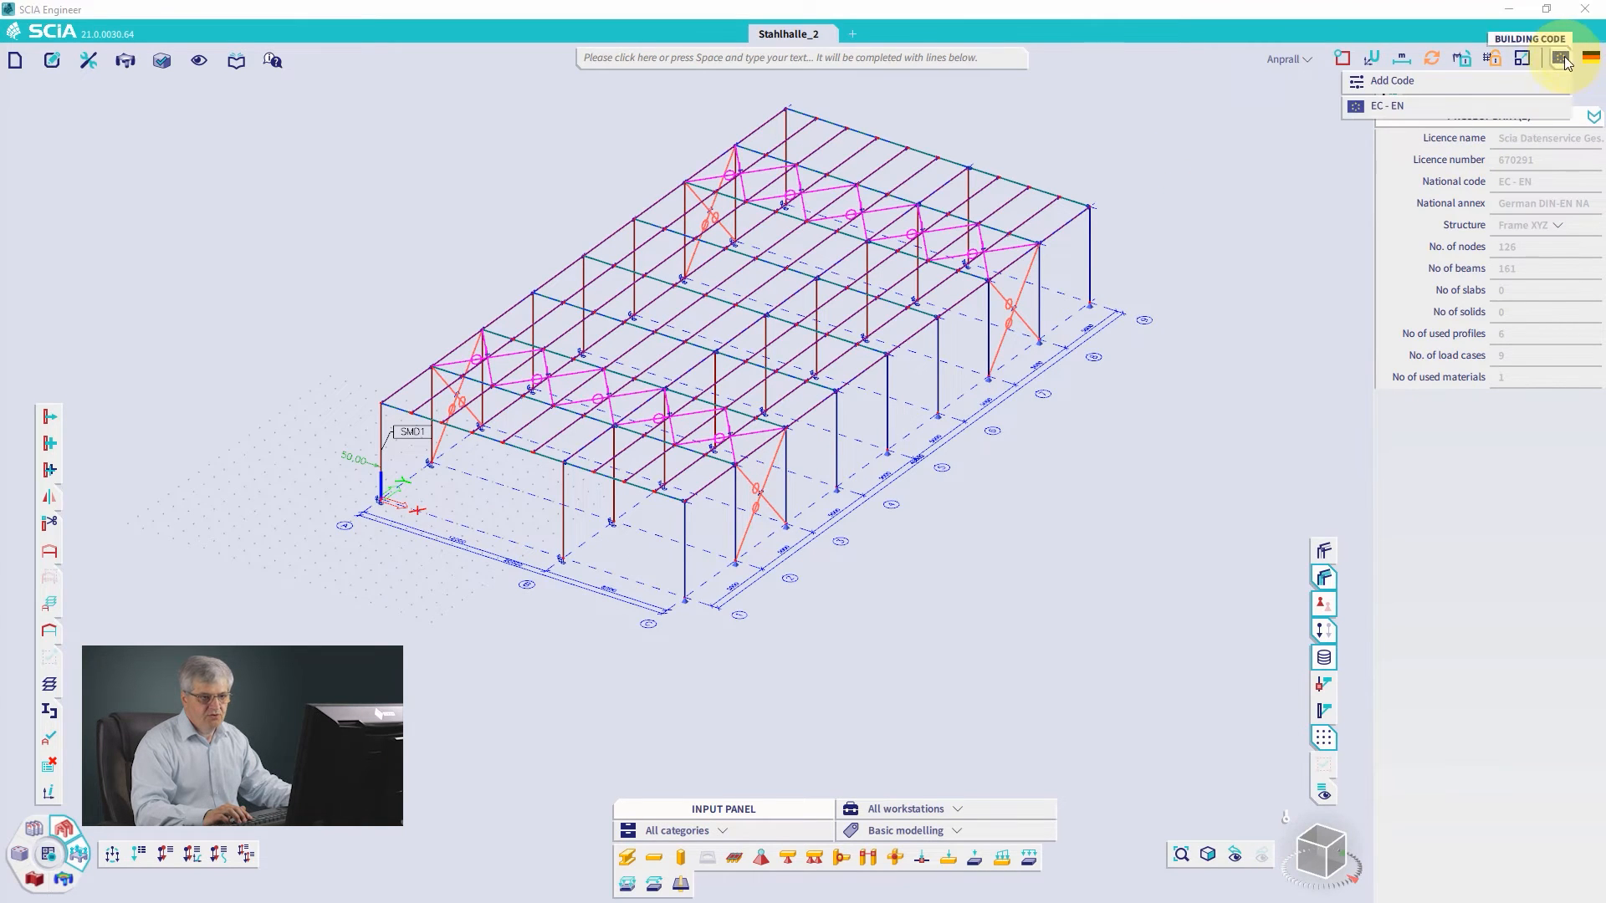
Step: Look at the building code options of the project
left_click(1560, 65)
left_click(1422, 102)
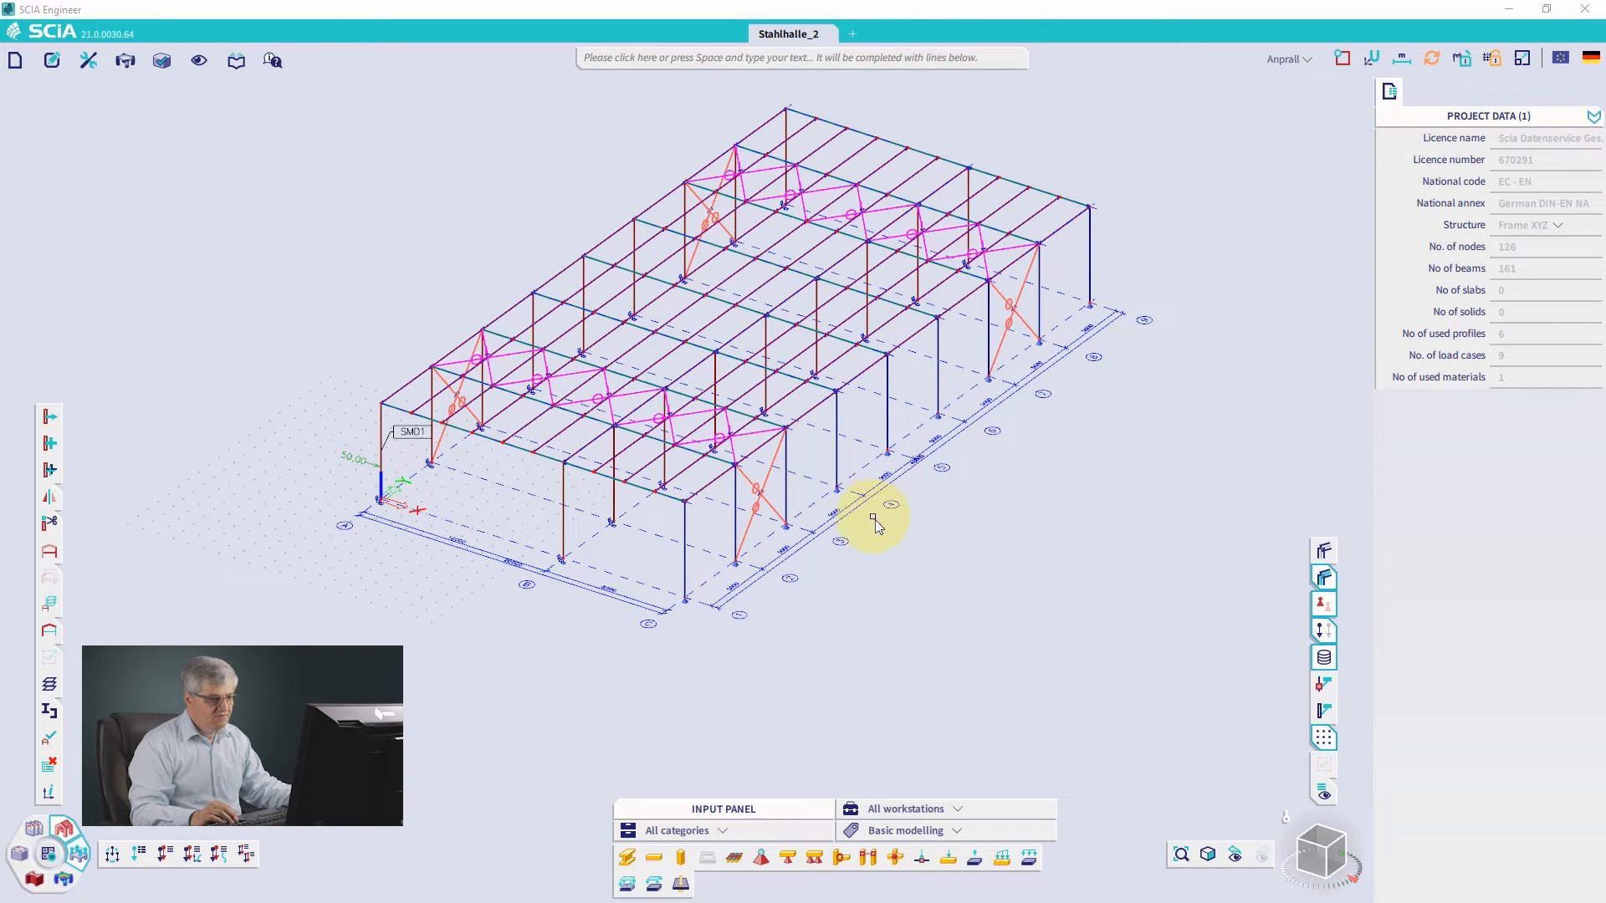
Step: Select the members of the front corner bay, examine their Hinge on beam properties, and clear the selection
left_click_drag(850, 581, 522, 424)
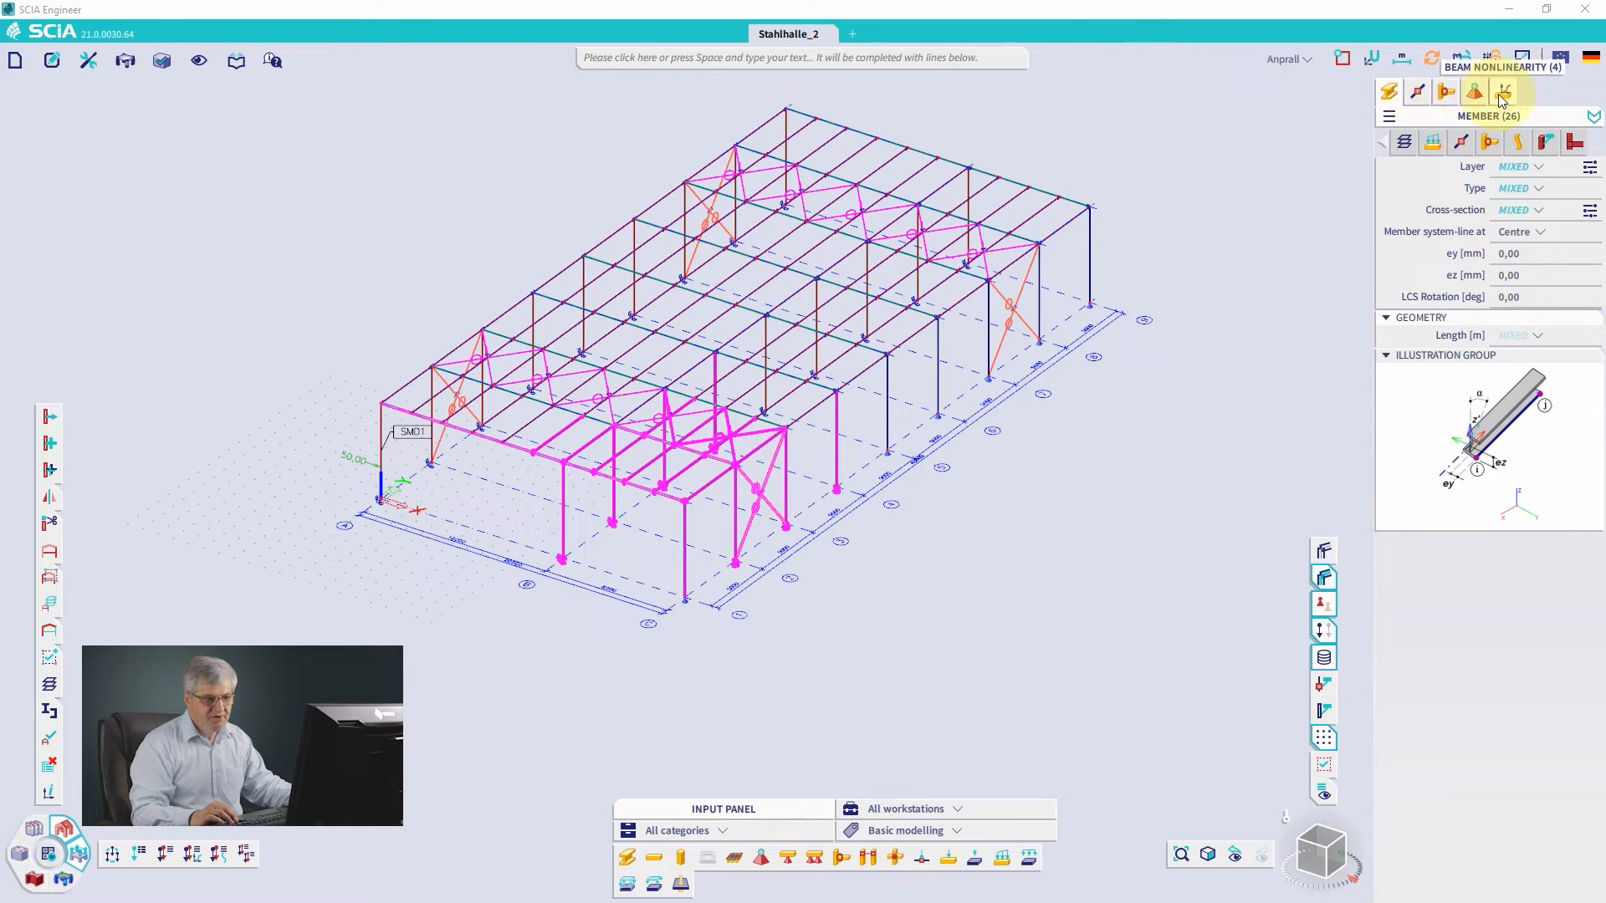
left_click_drag(1510, 92, 1444, 92)
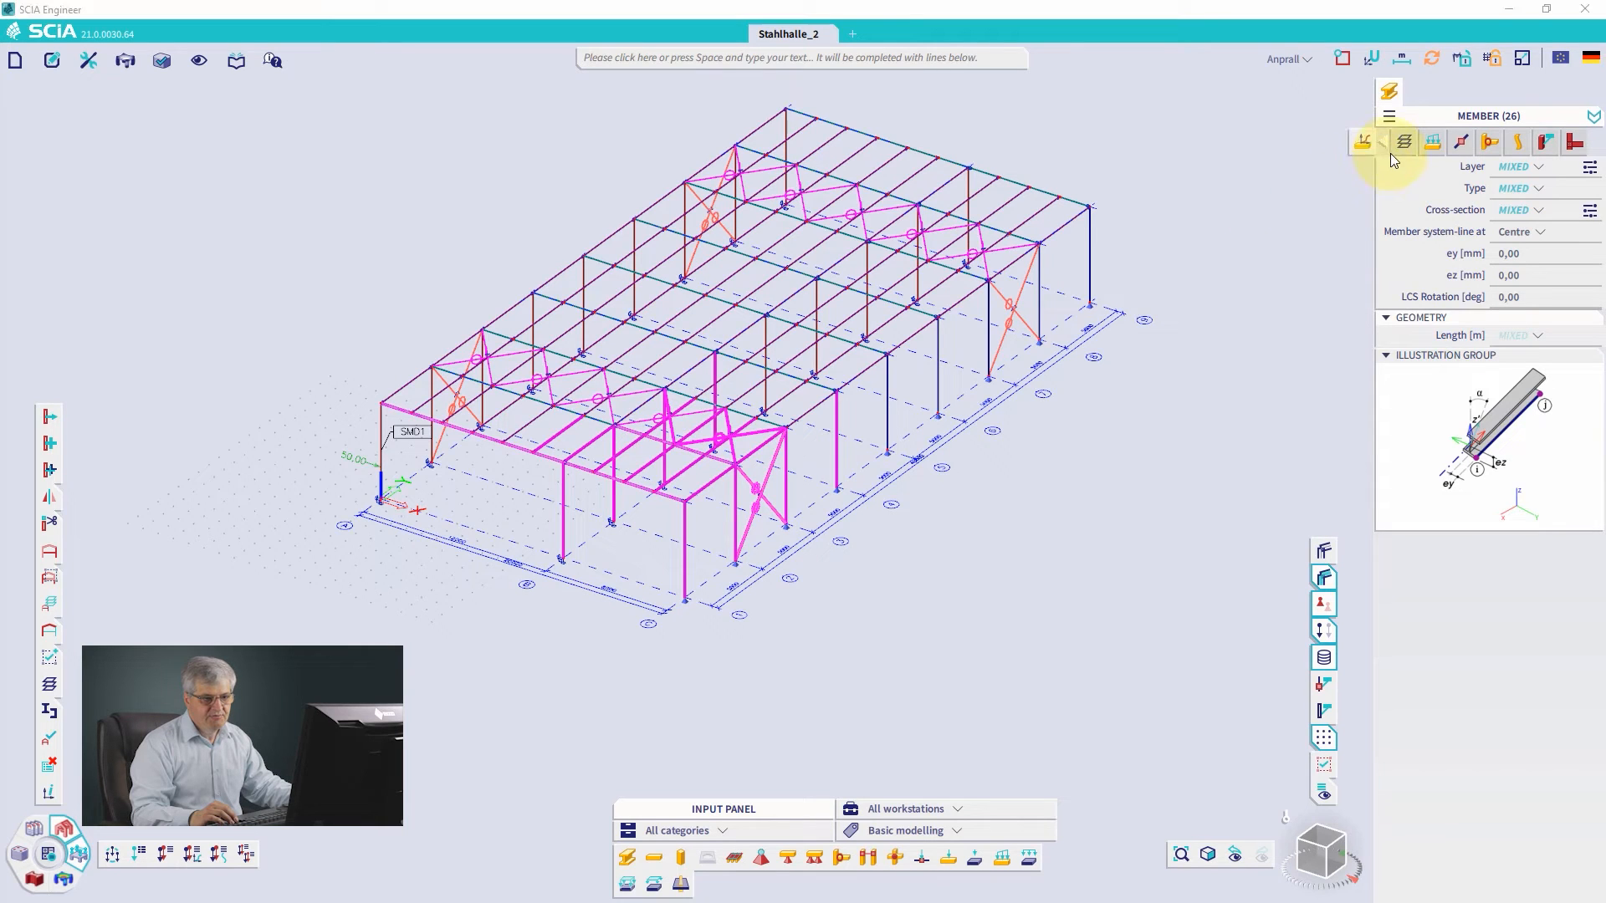
left_click(1493, 142)
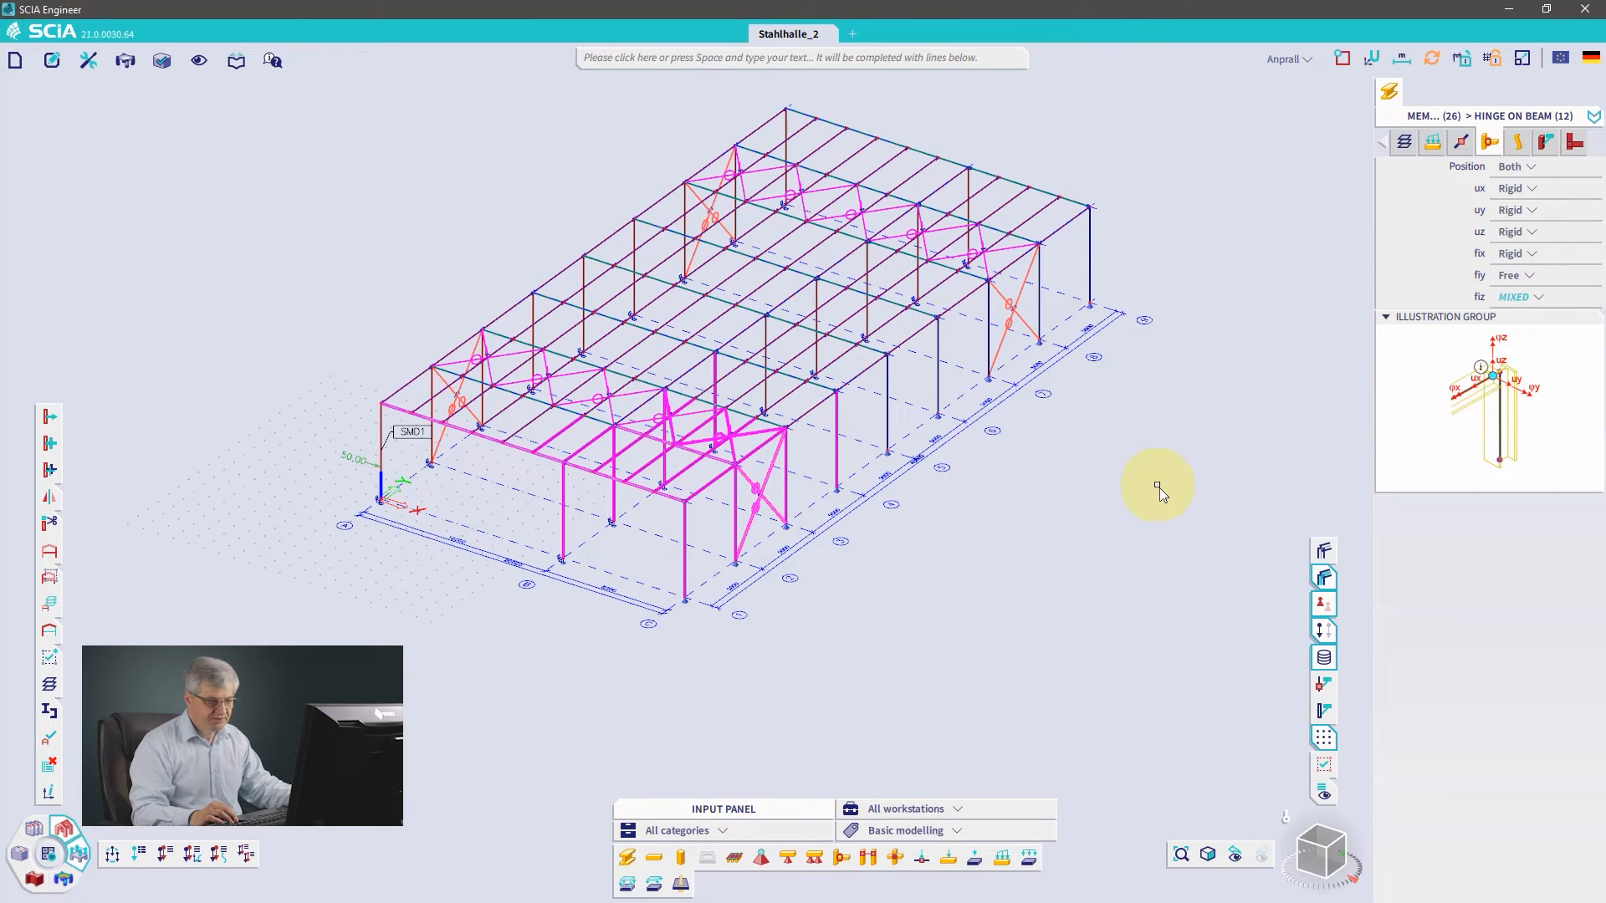
key("Escape")
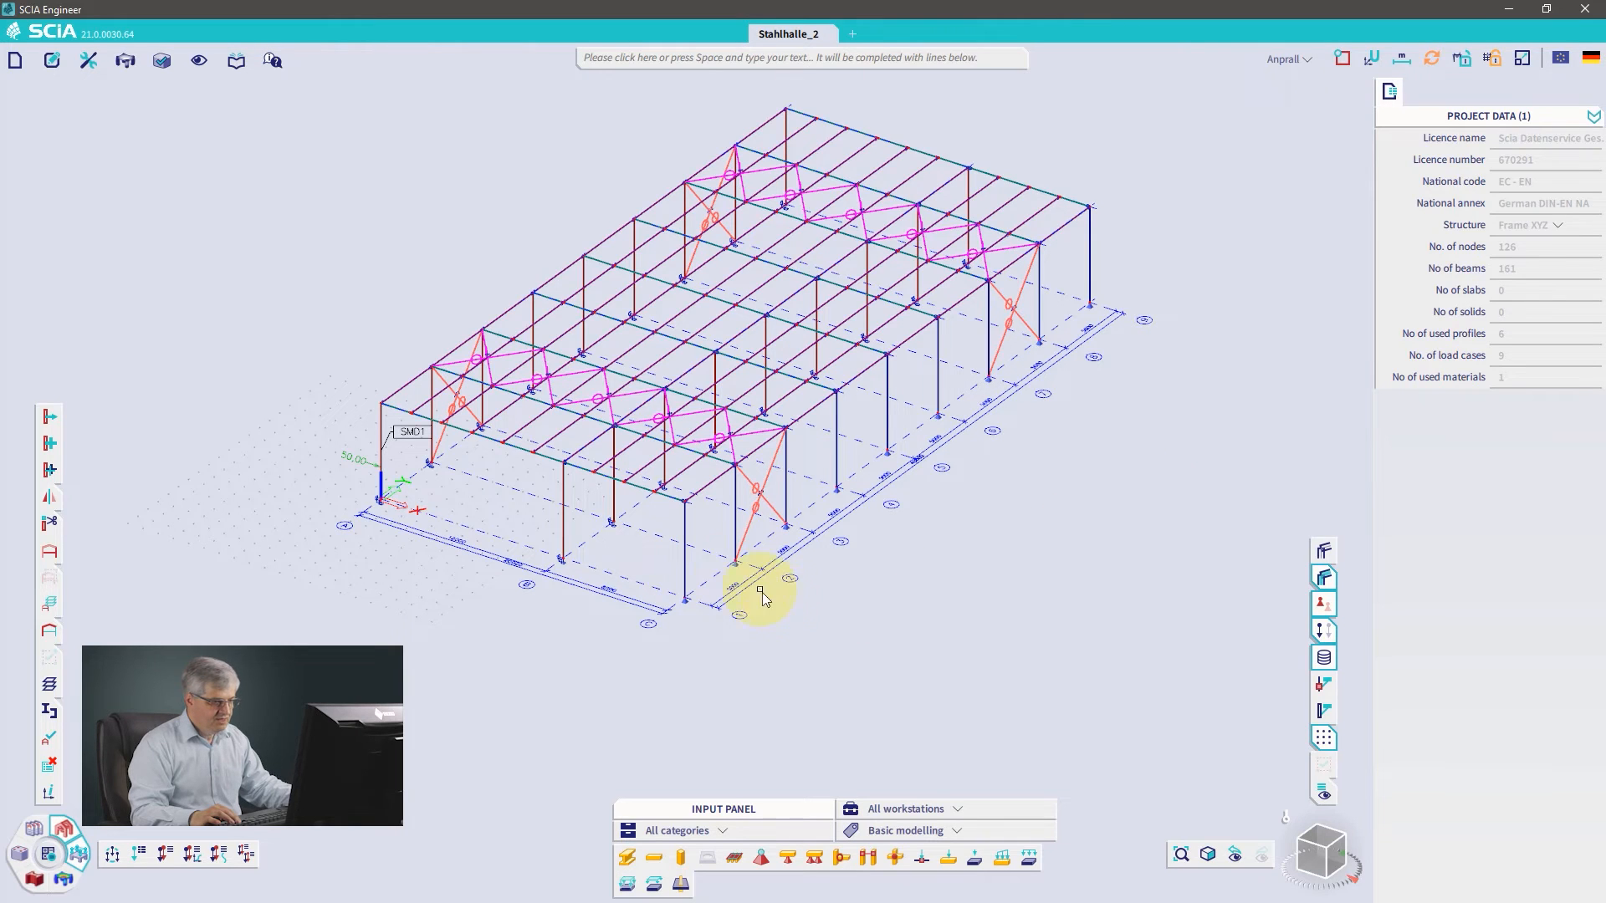
Step: Select a purlin in the front bay and compare its basic and advanced properties, ending in the basic view
left_click(681, 474)
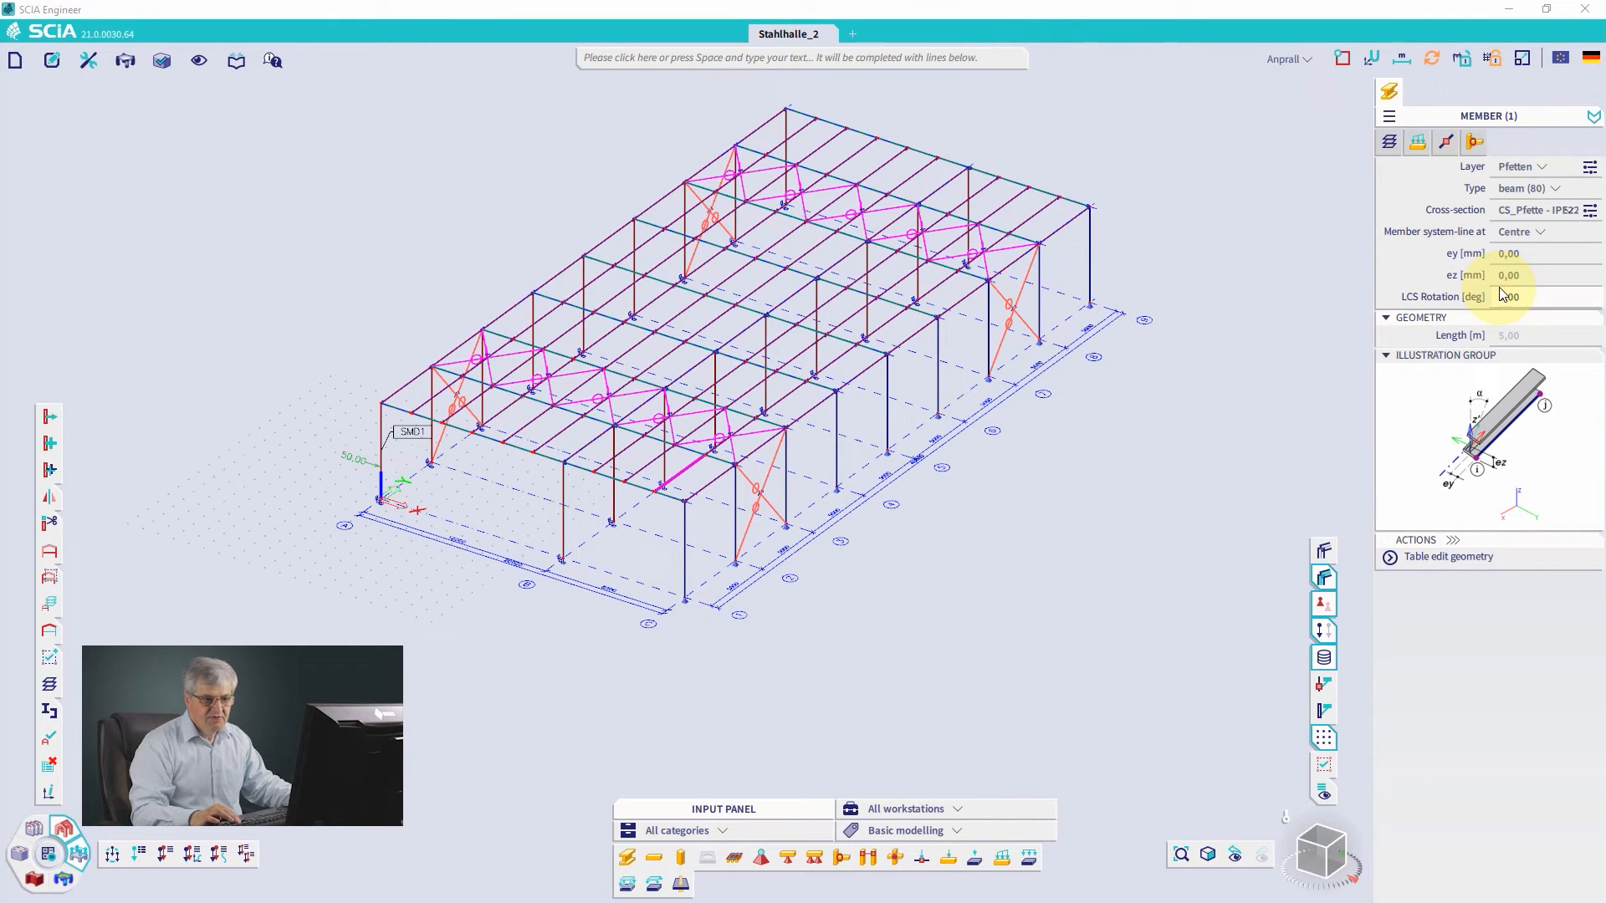
left_click(1593, 117)
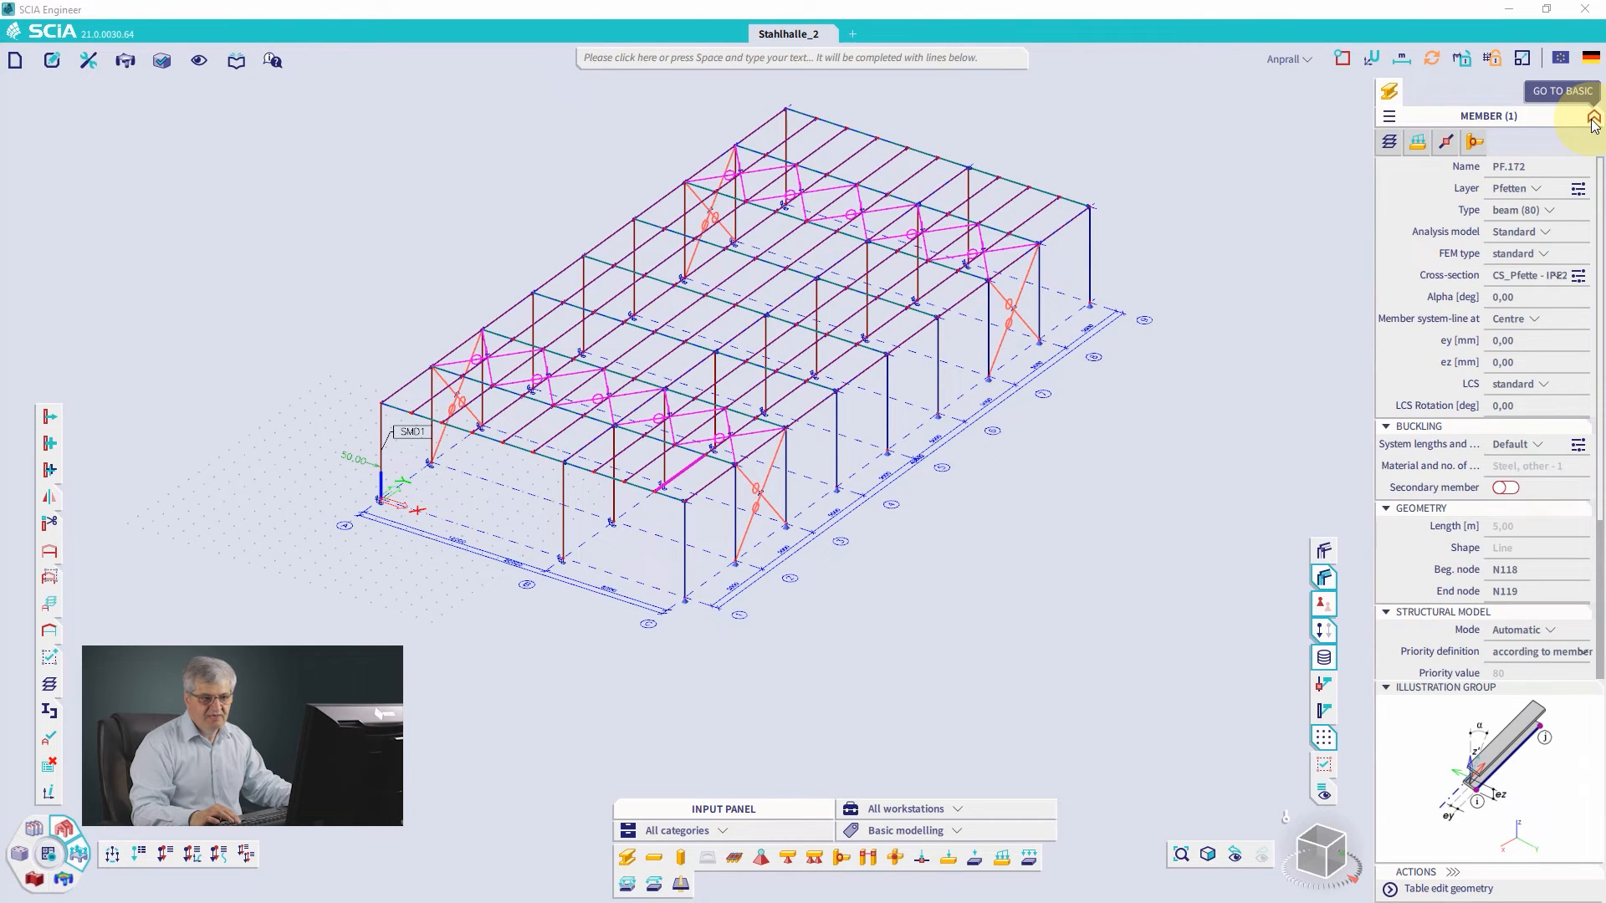
left_click(1594, 118)
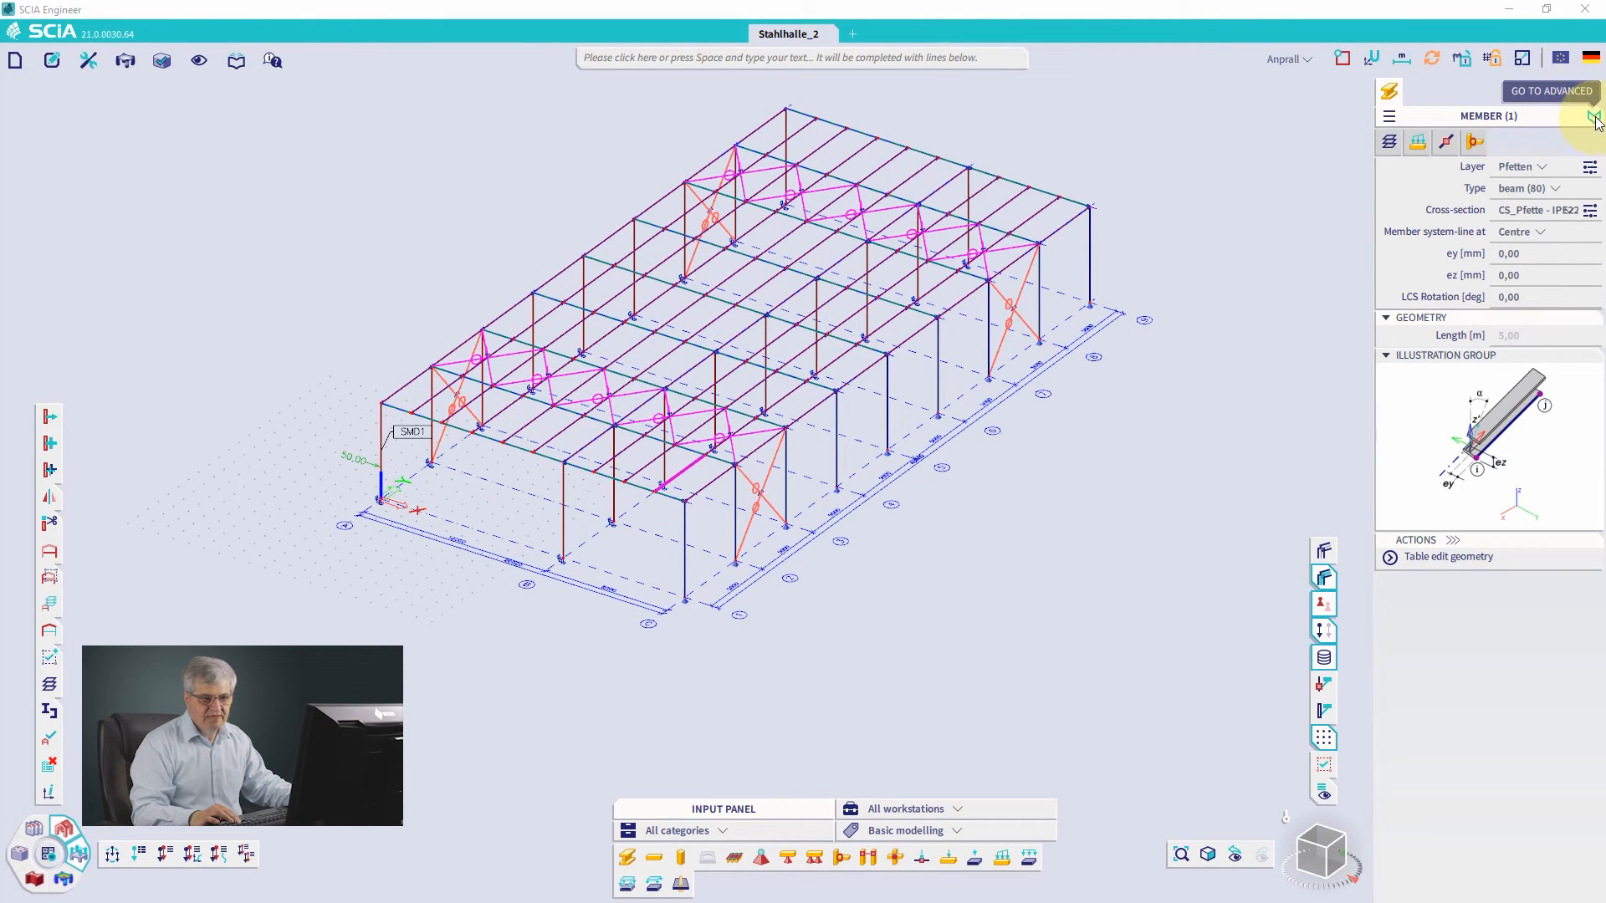
left_click(1593, 119)
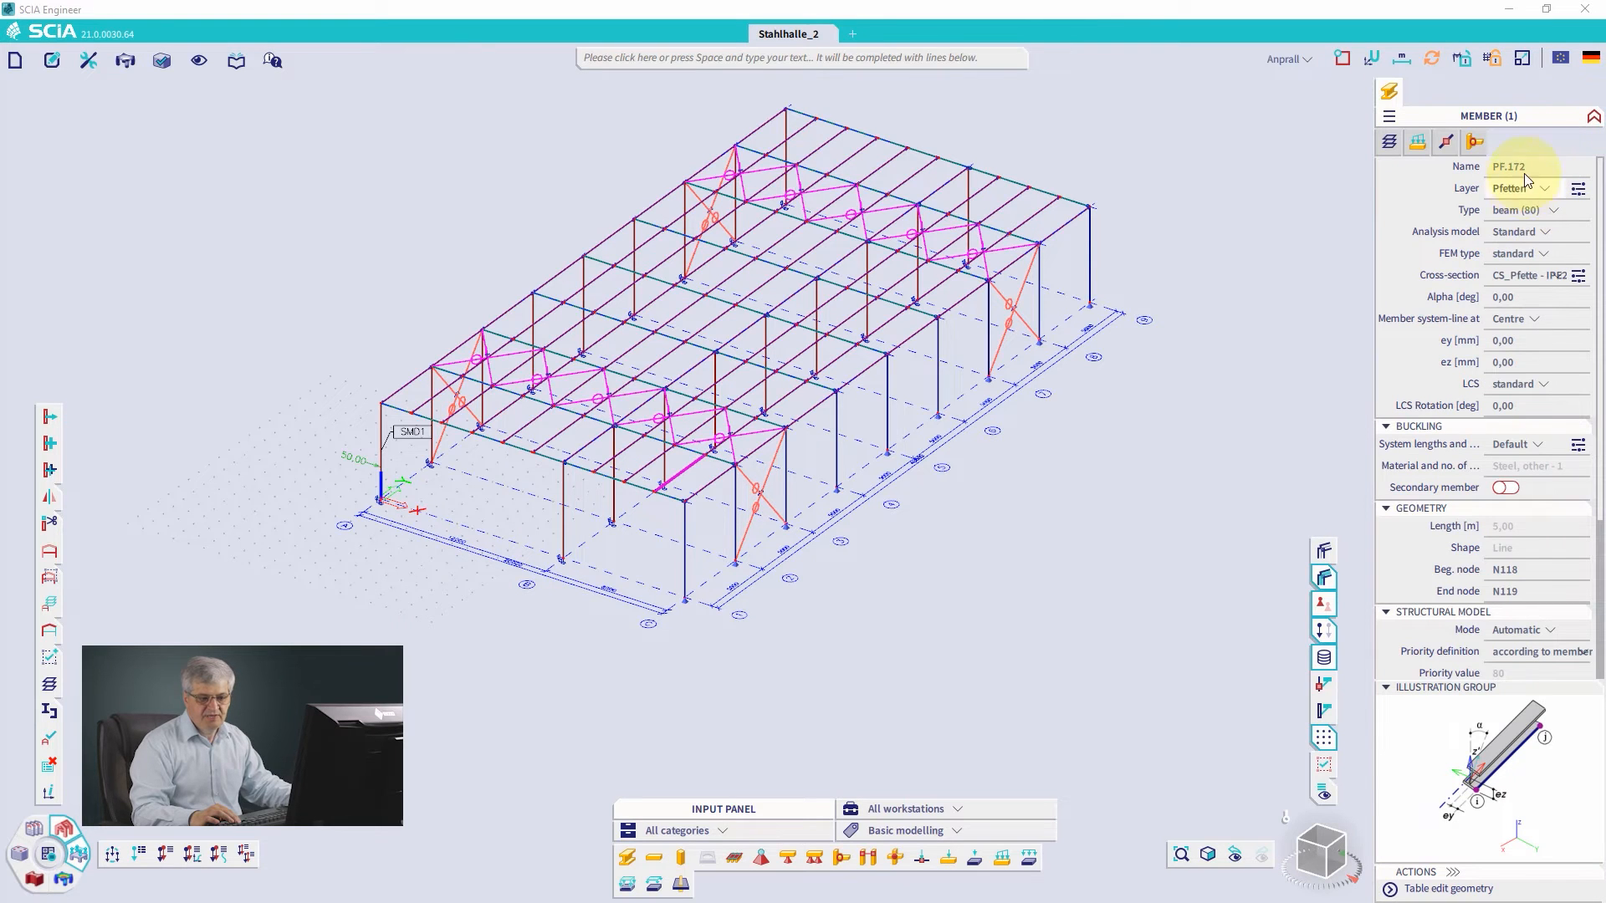
left_click(1594, 119)
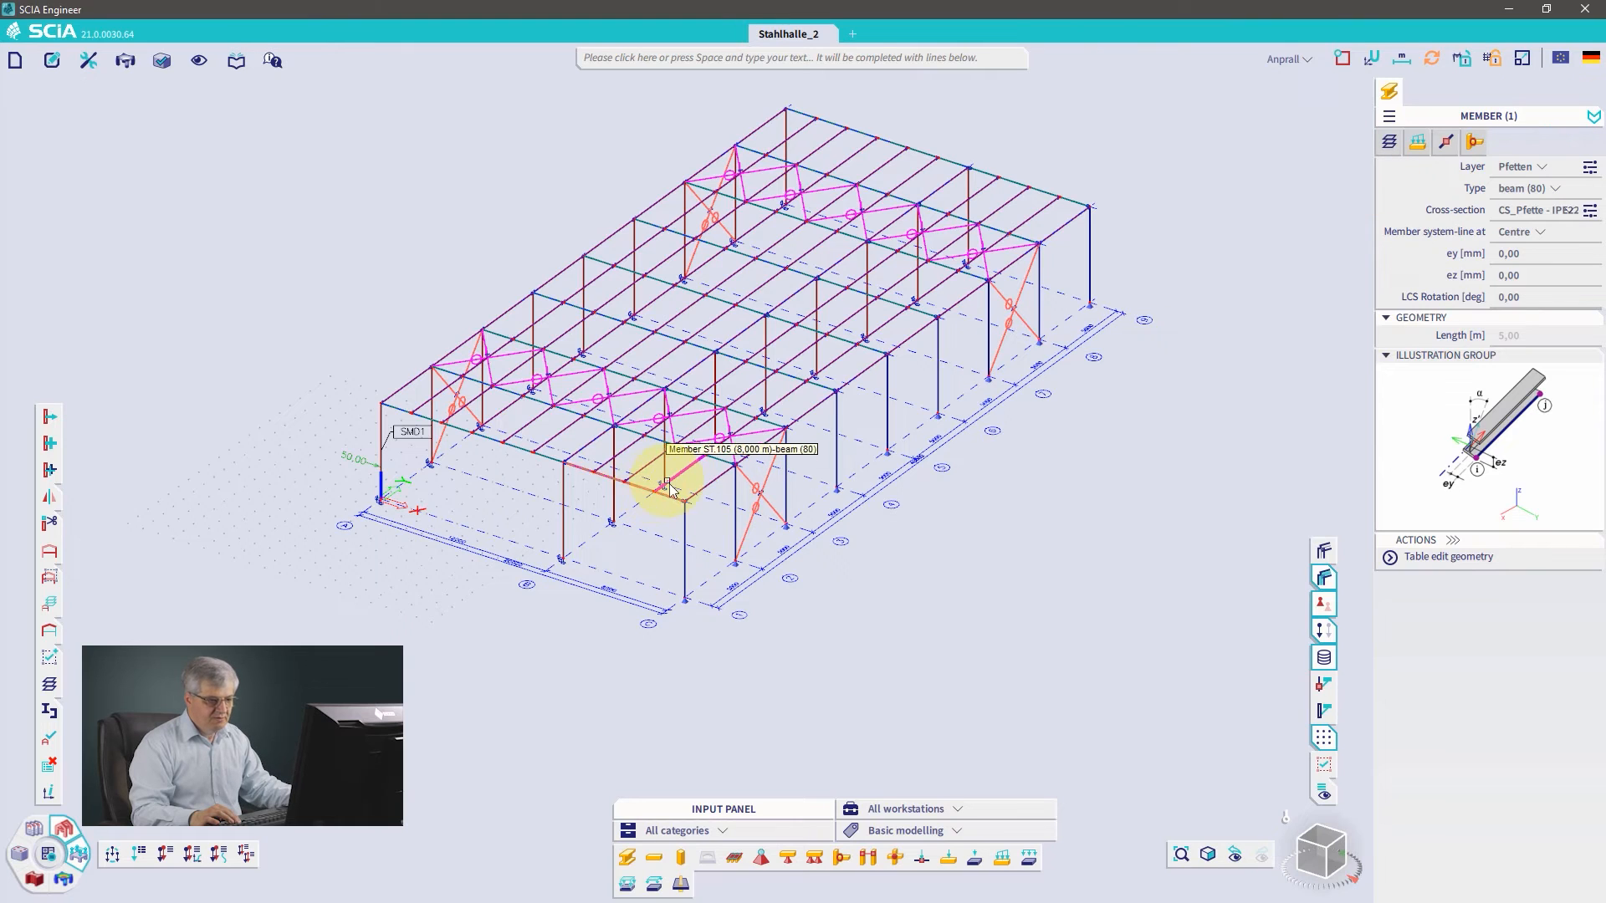
Step: Expand the purlin selection to all members with the same cross-section, examine their Hinge on beam properties, and clear the selection
right_click(1523, 212)
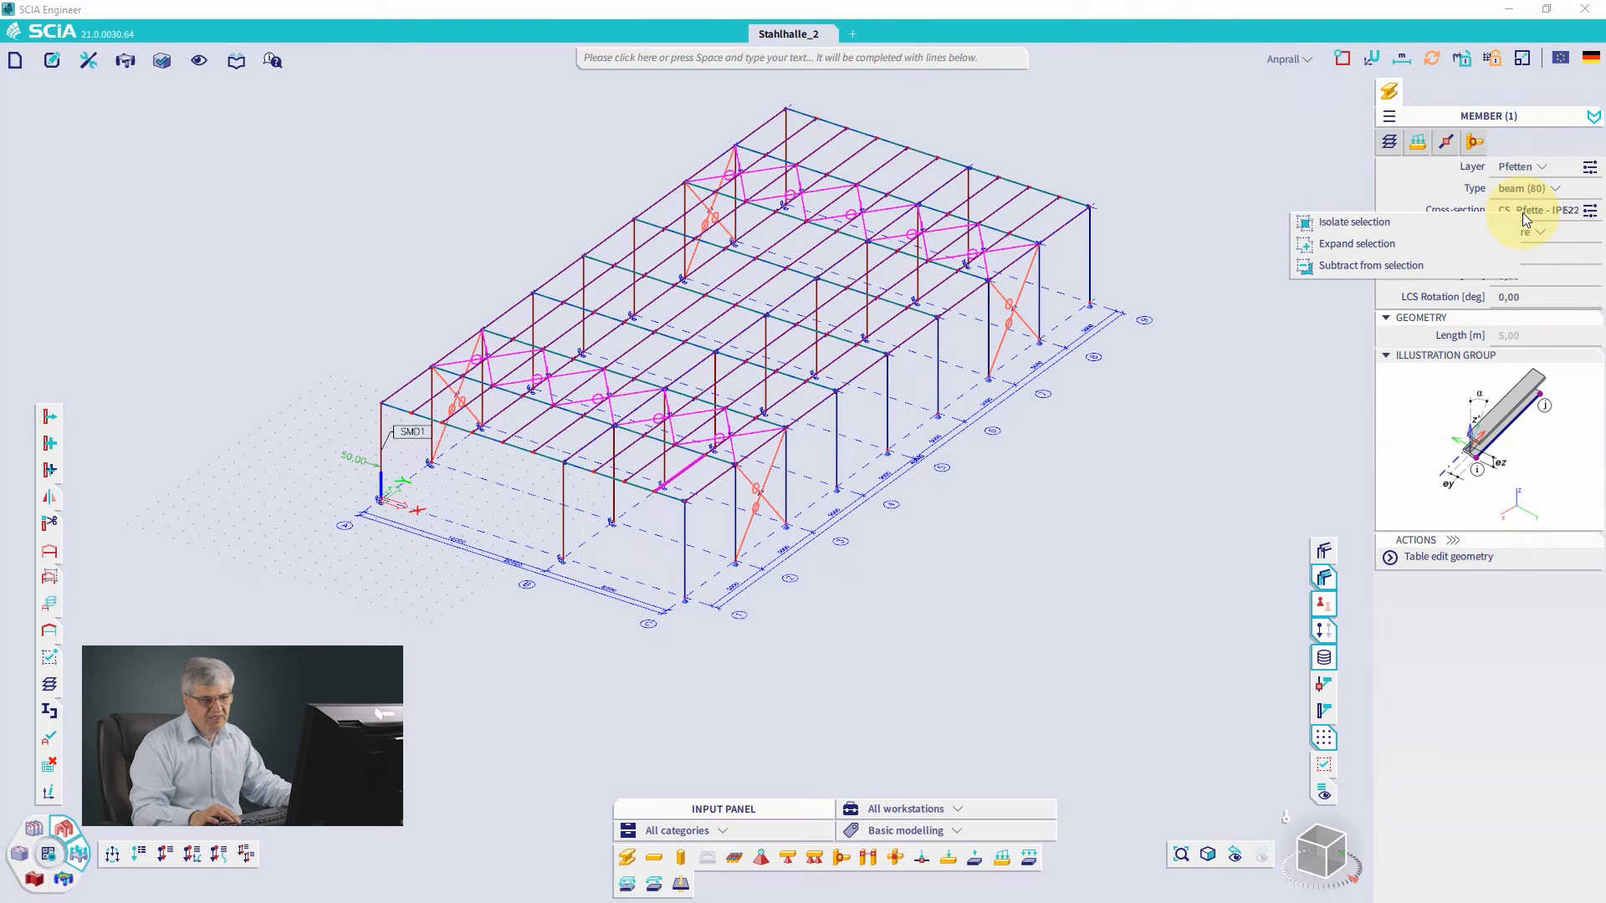
left_click(1331, 242)
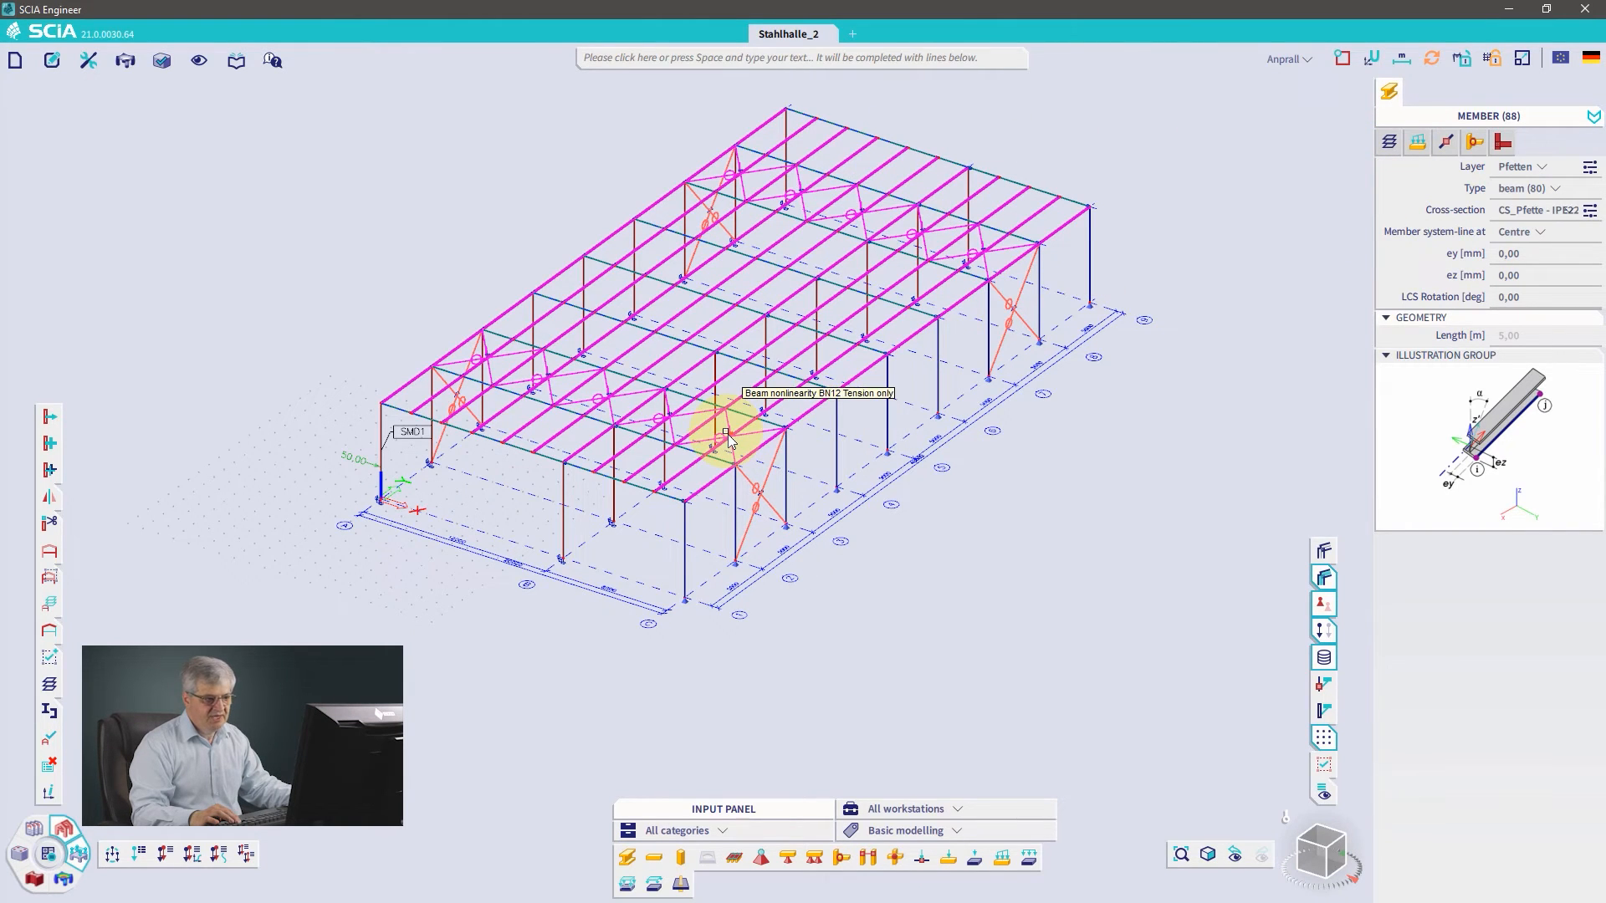
left_click(1473, 143)
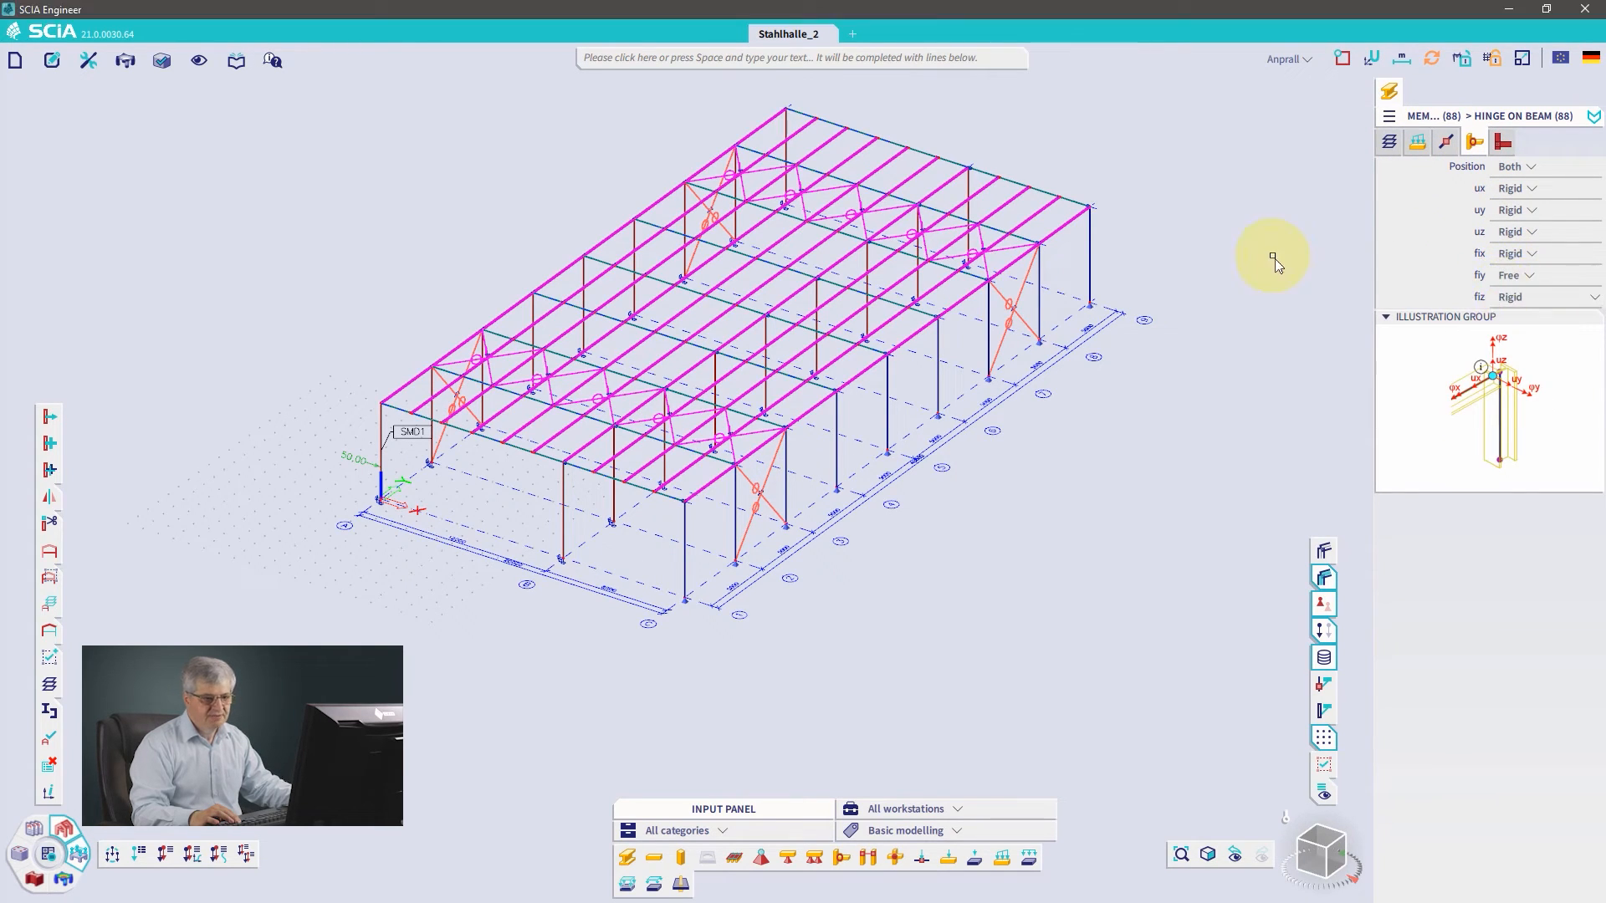
key("Escape")
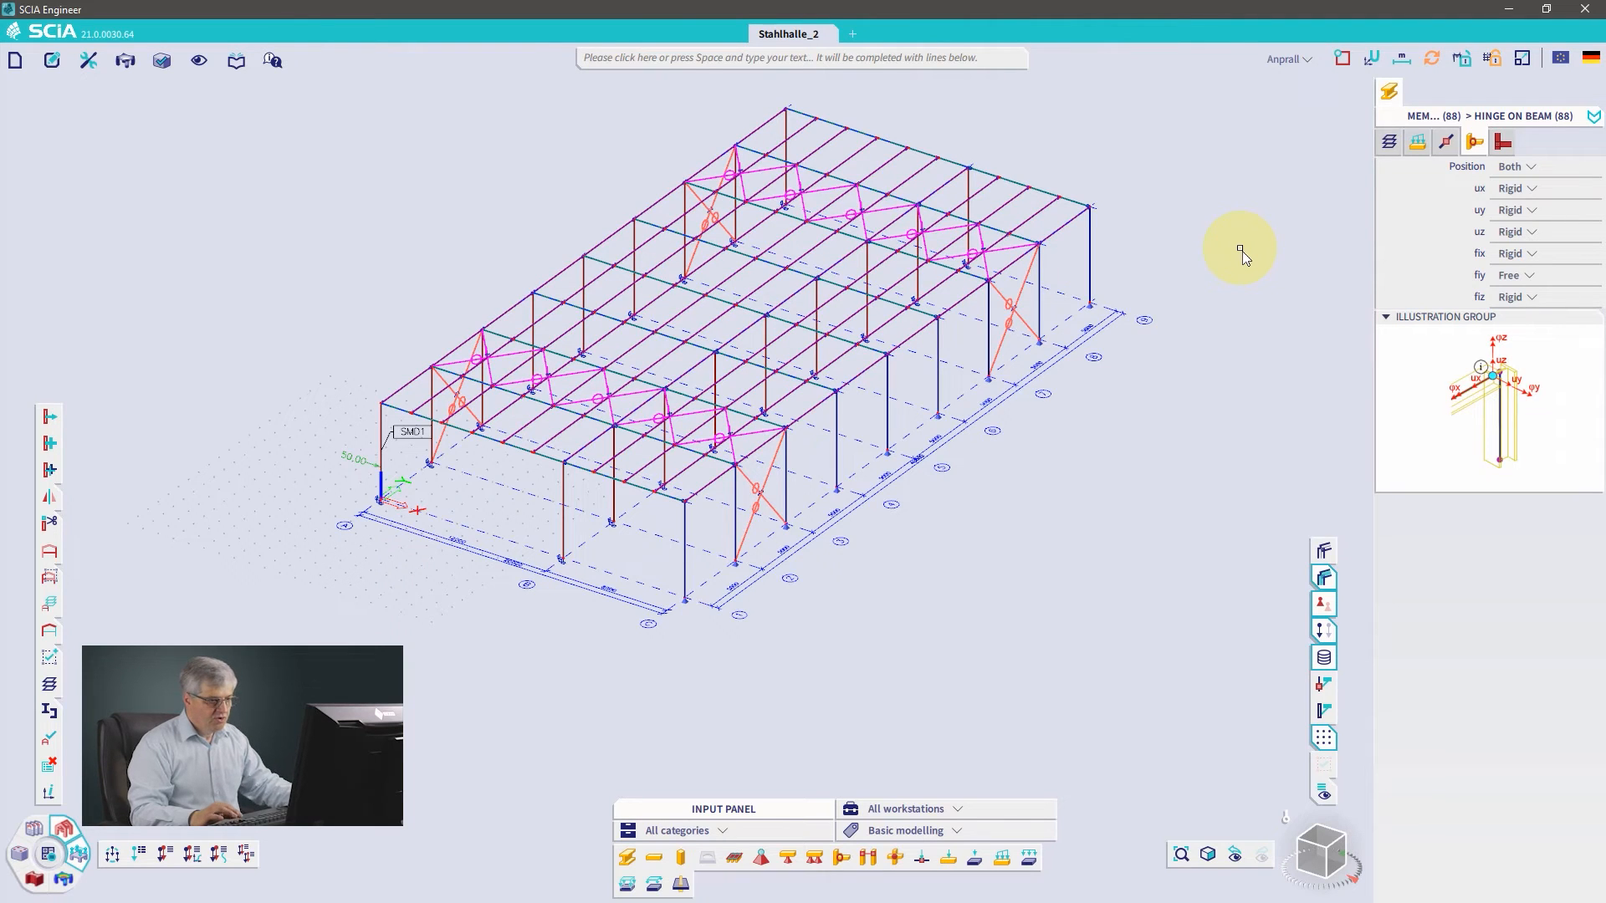
key("Escape")
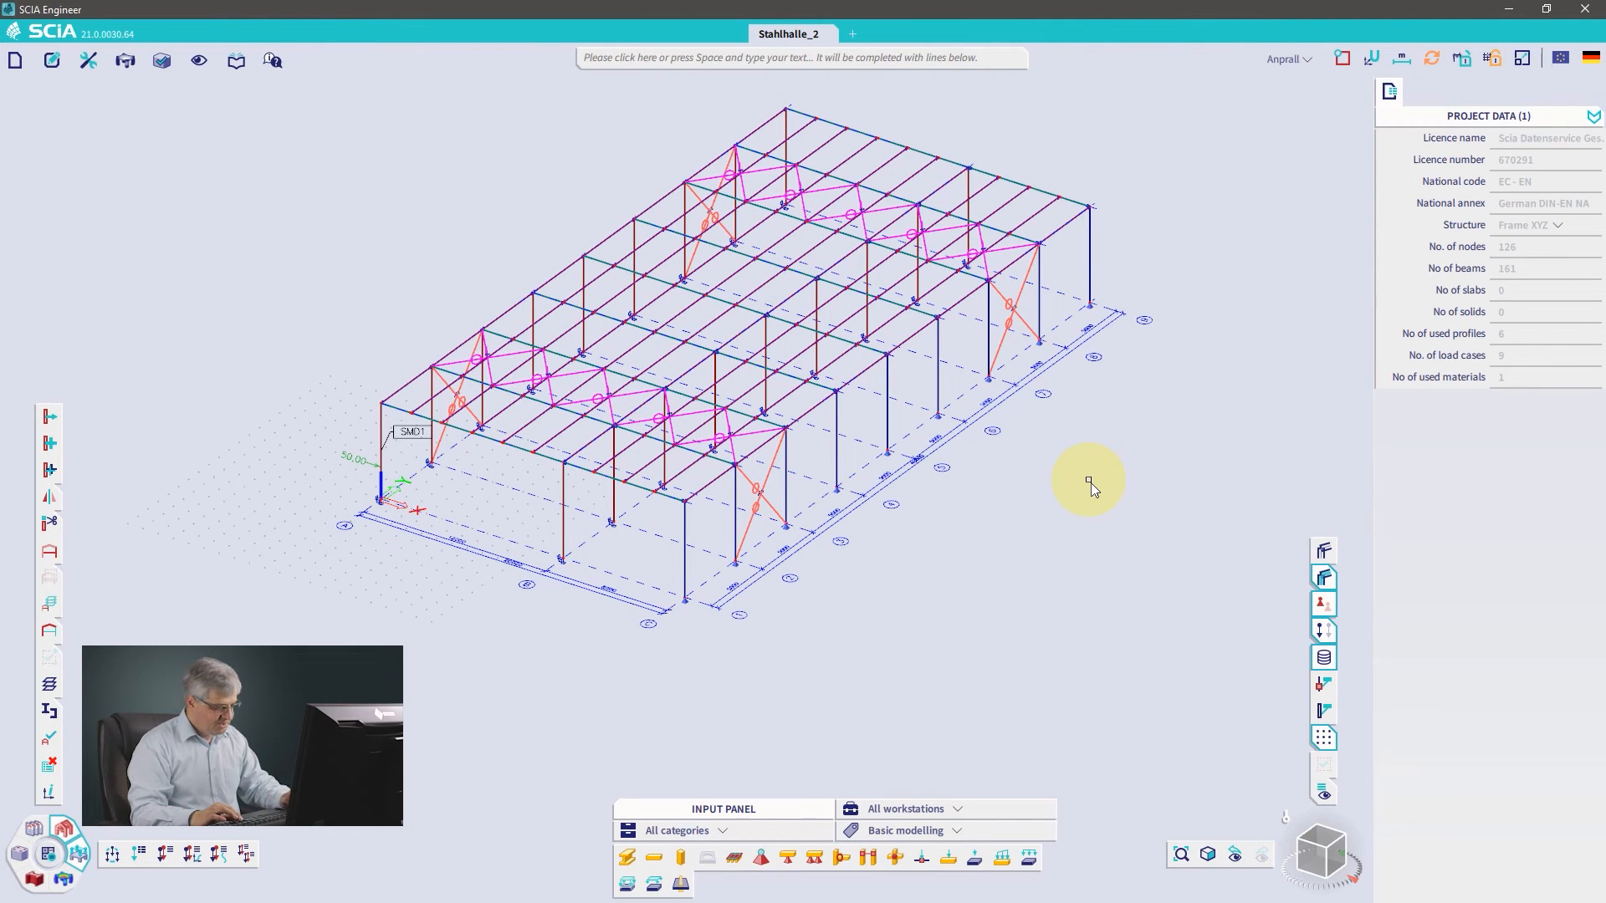
Step: Select the entire model and subtract the members with cross-sections CS1 - HEB280 and CS2 - IPE400 from the selection
key("ctrl+a")
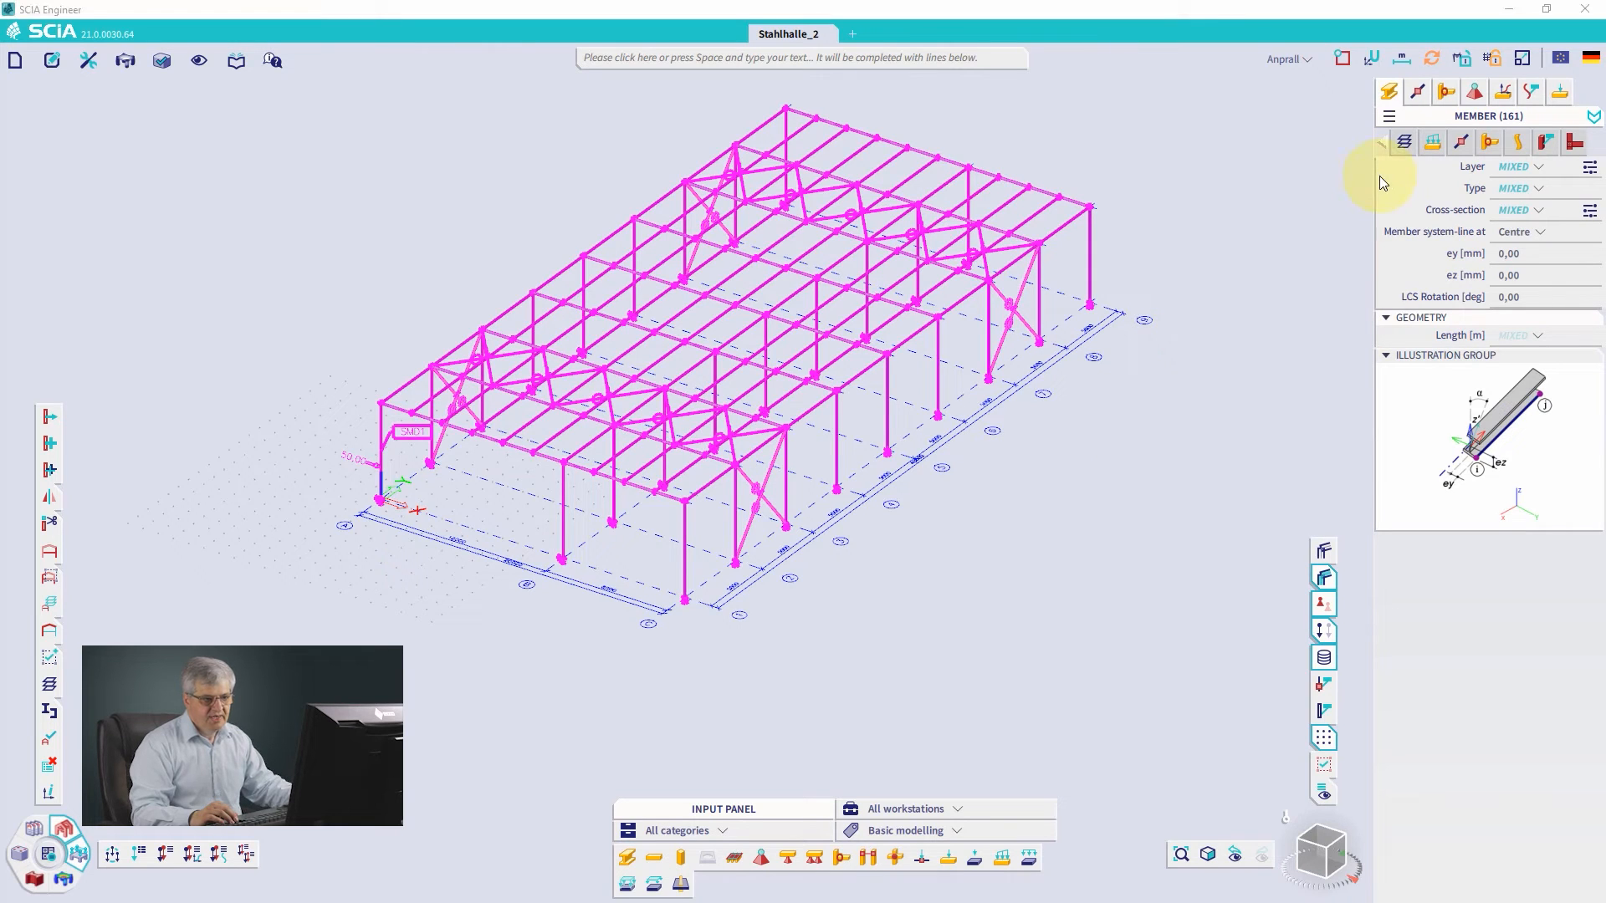
left_click(1567, 212)
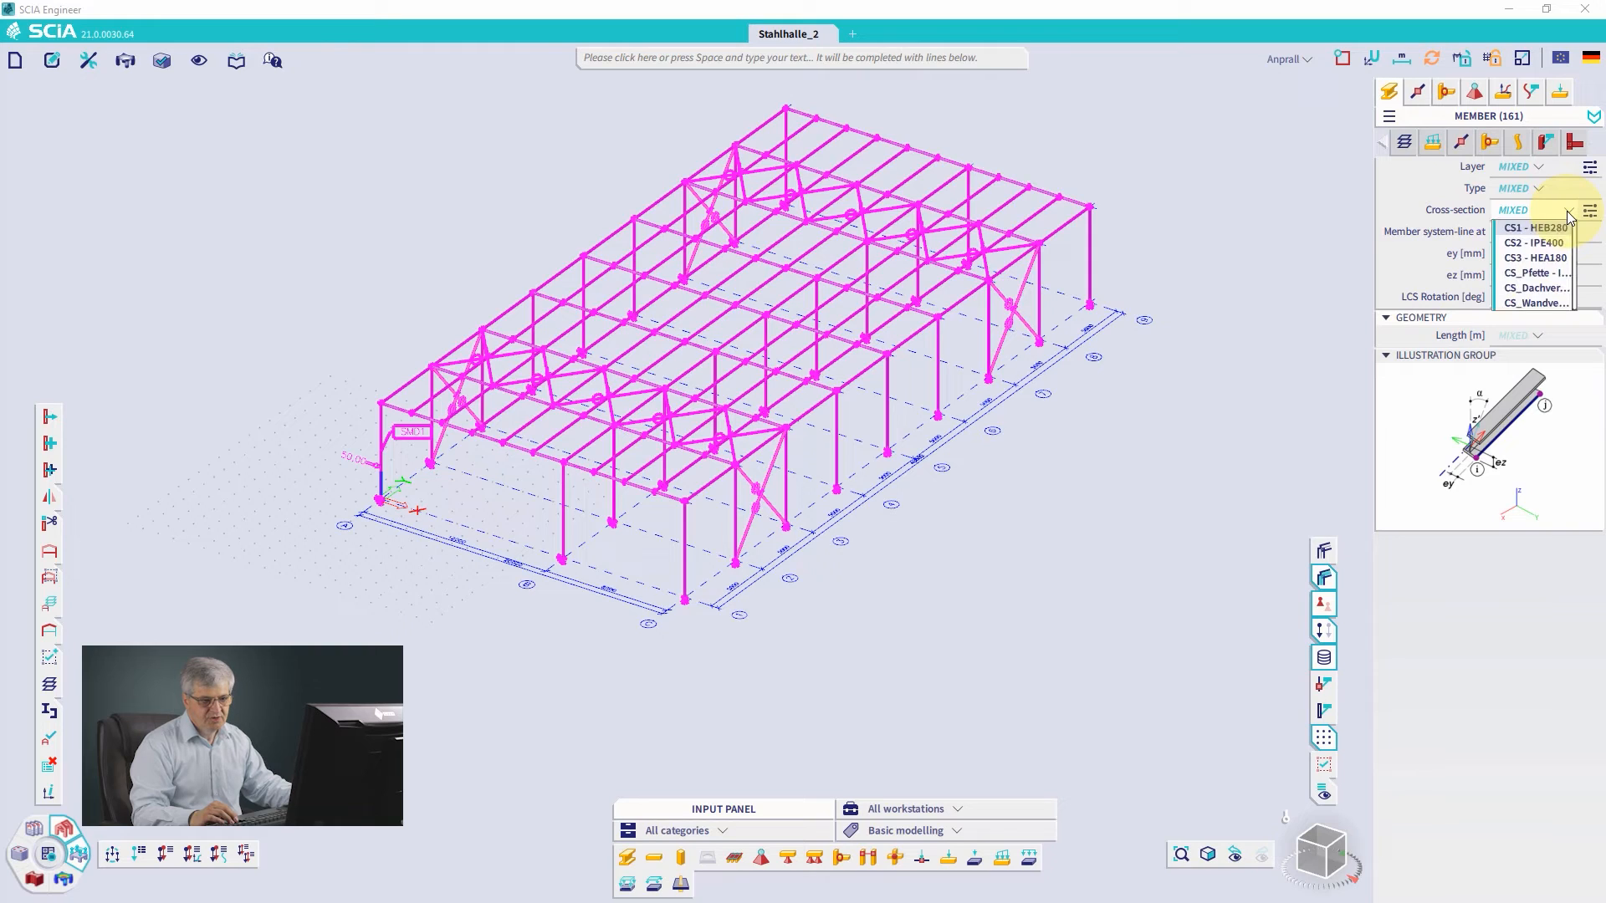
left_click(1535, 228)
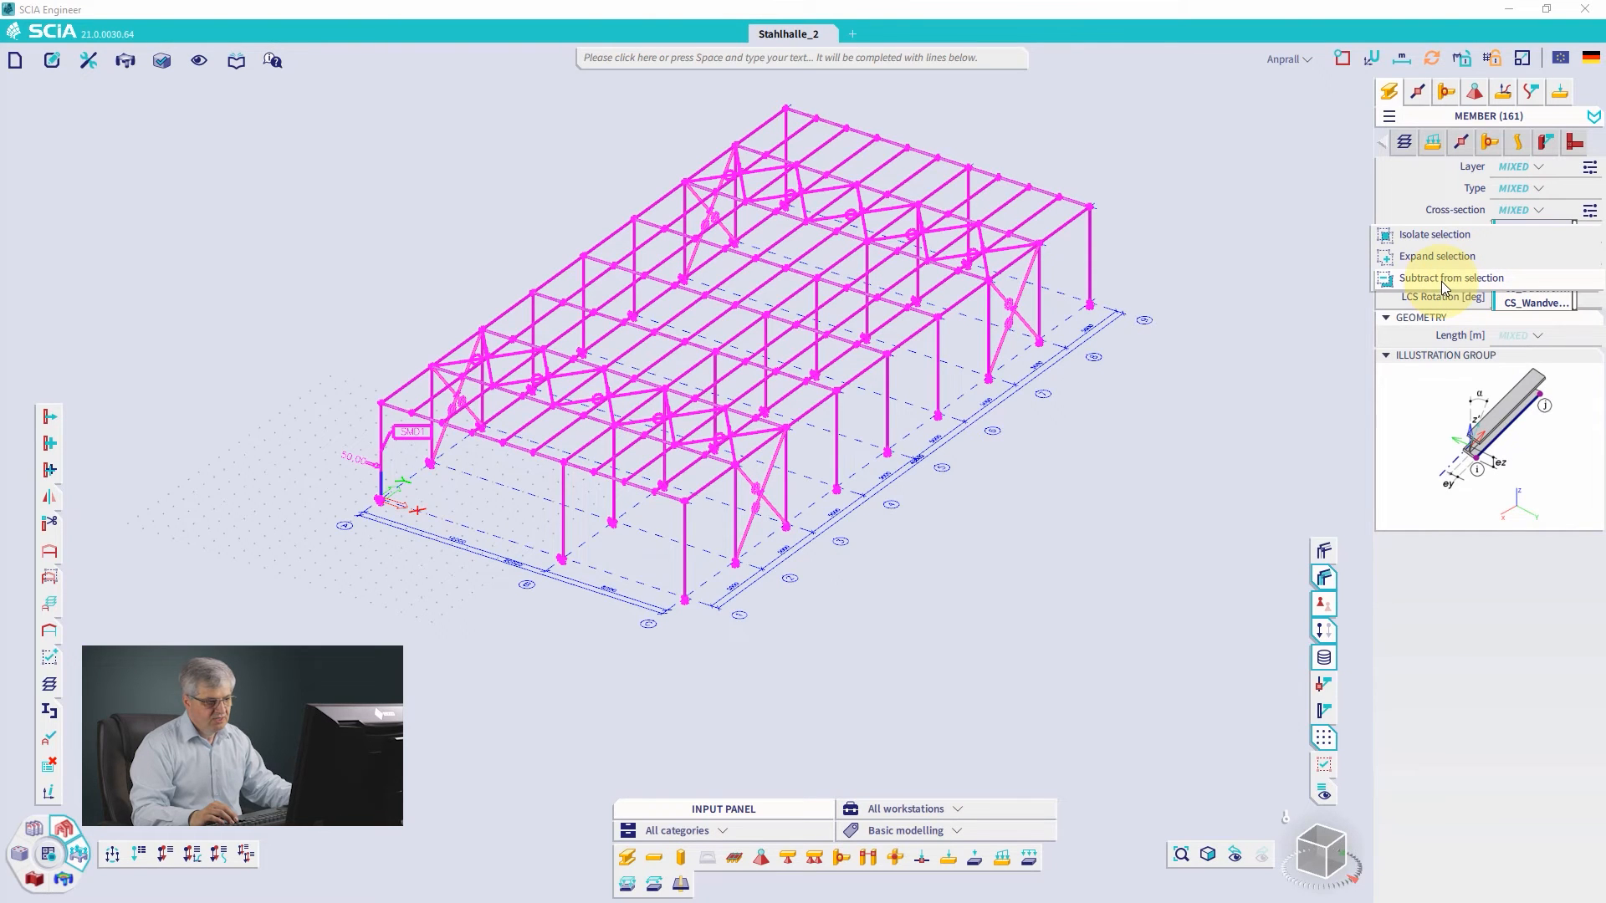
left_click(1442, 280)
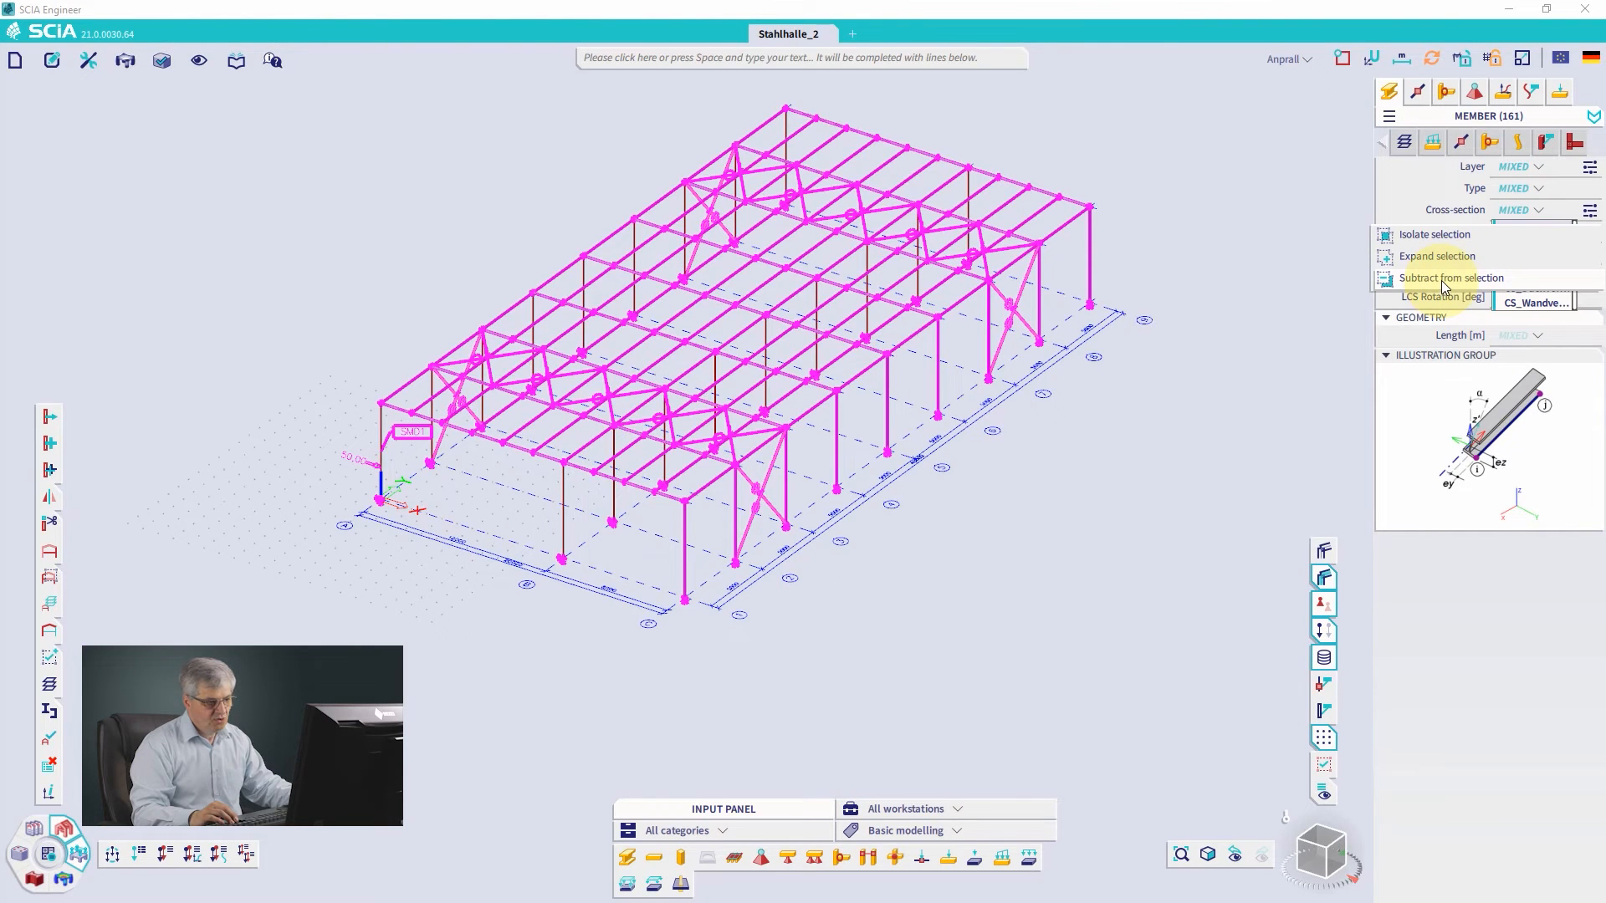
left_click(1563, 211)
left_click(1547, 228)
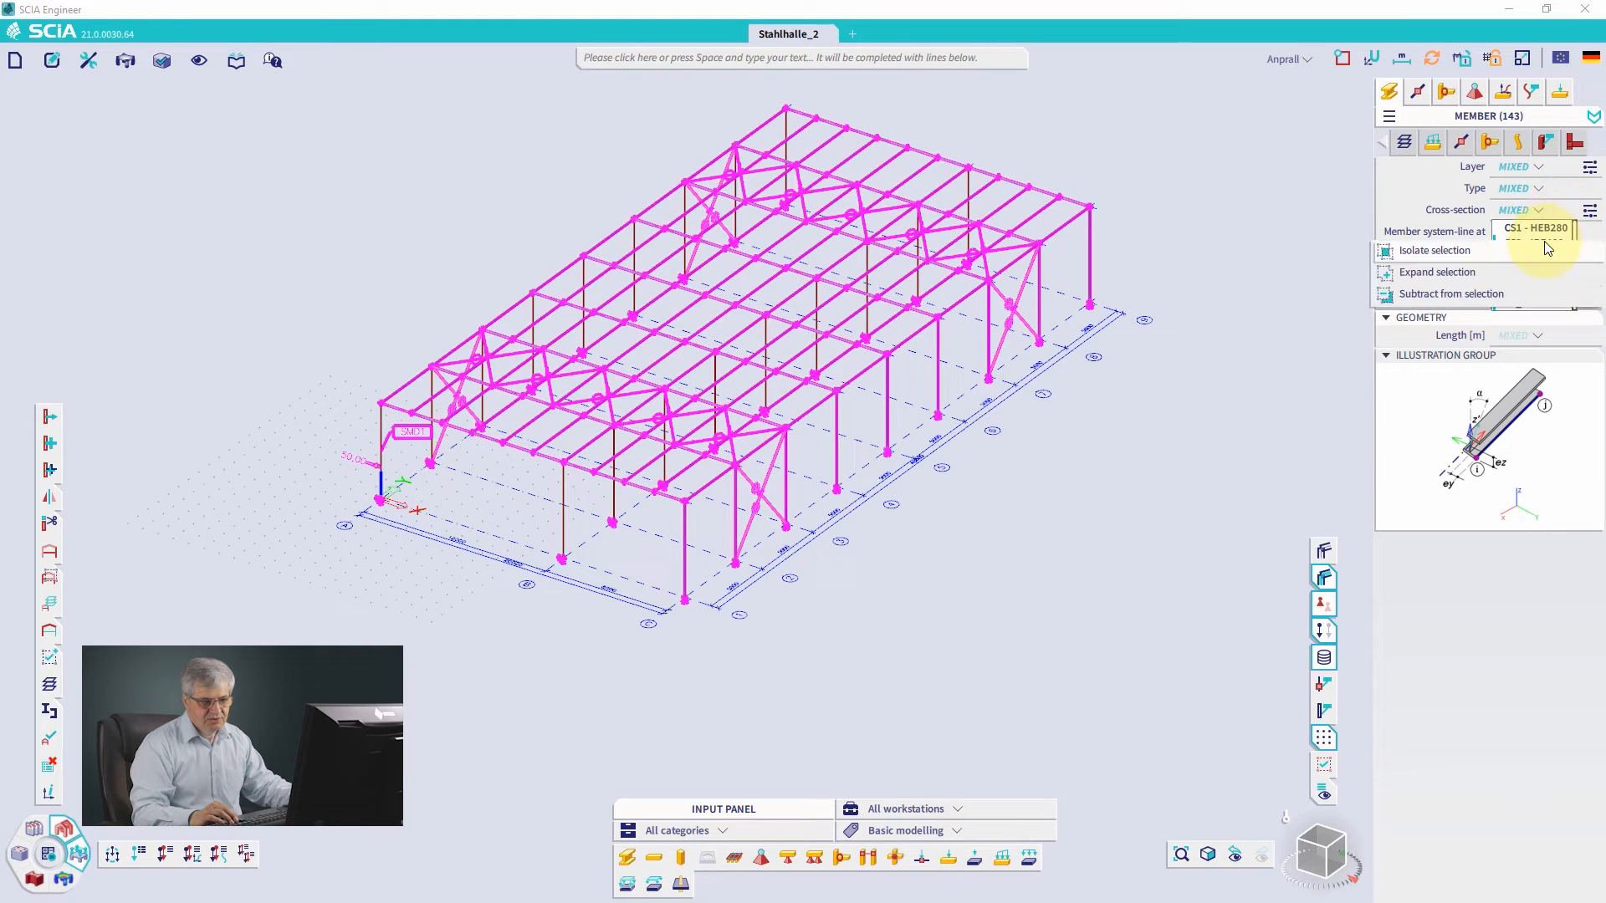
left_click(1451, 294)
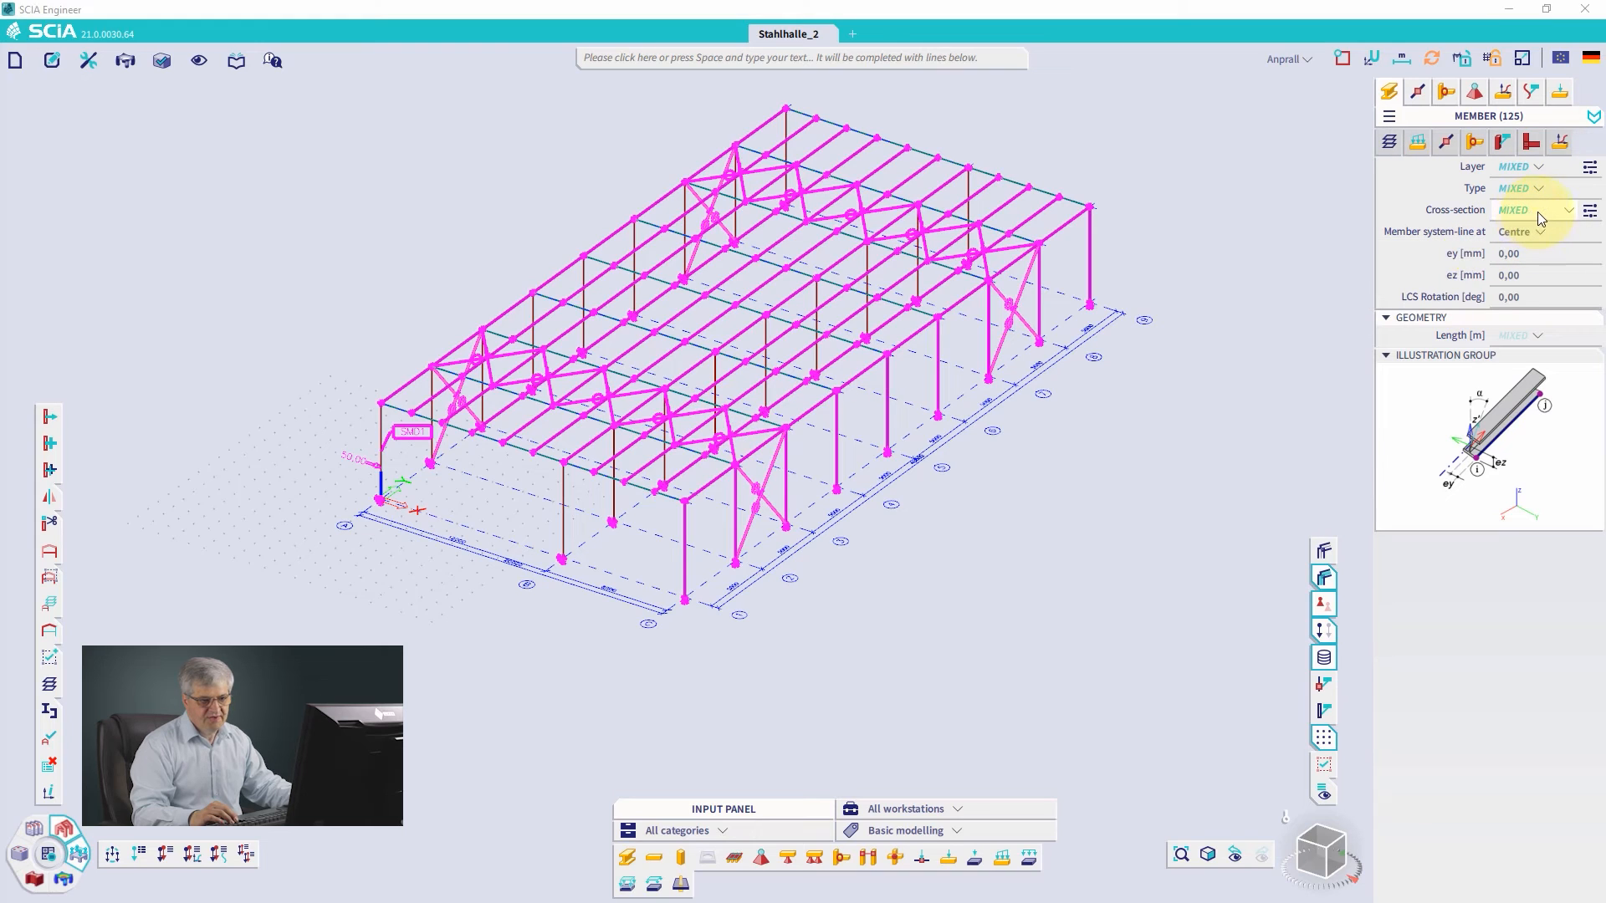
Step: Isolate the CS_Pfette cross-section members within the current selection, and clear the selection when done
left_click(1565, 211)
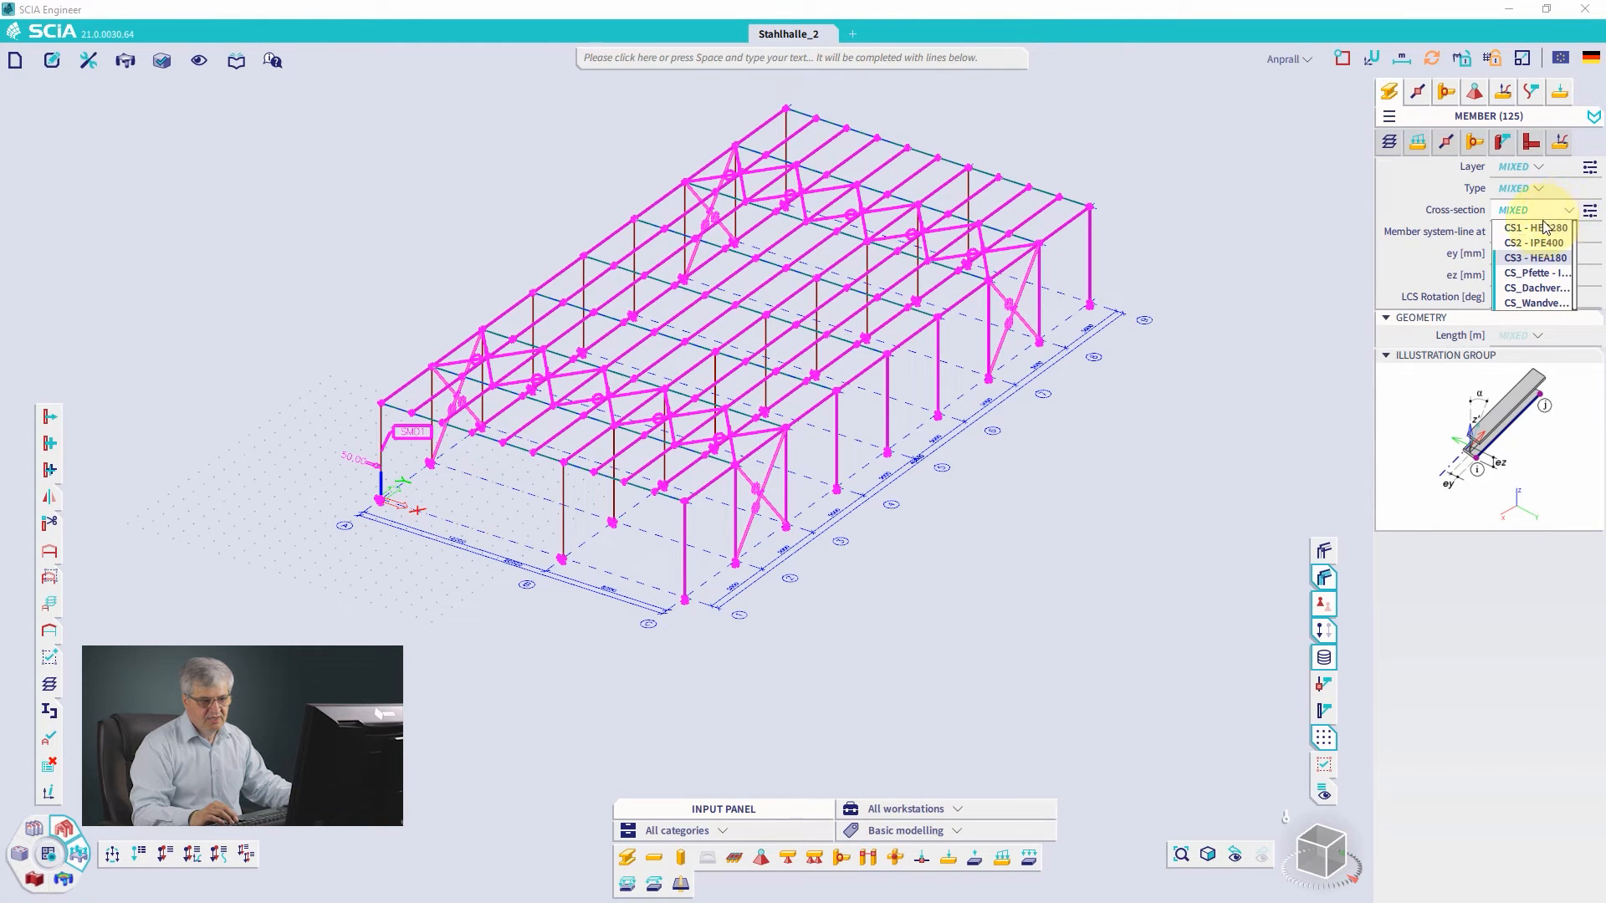
right_click(1522, 273)
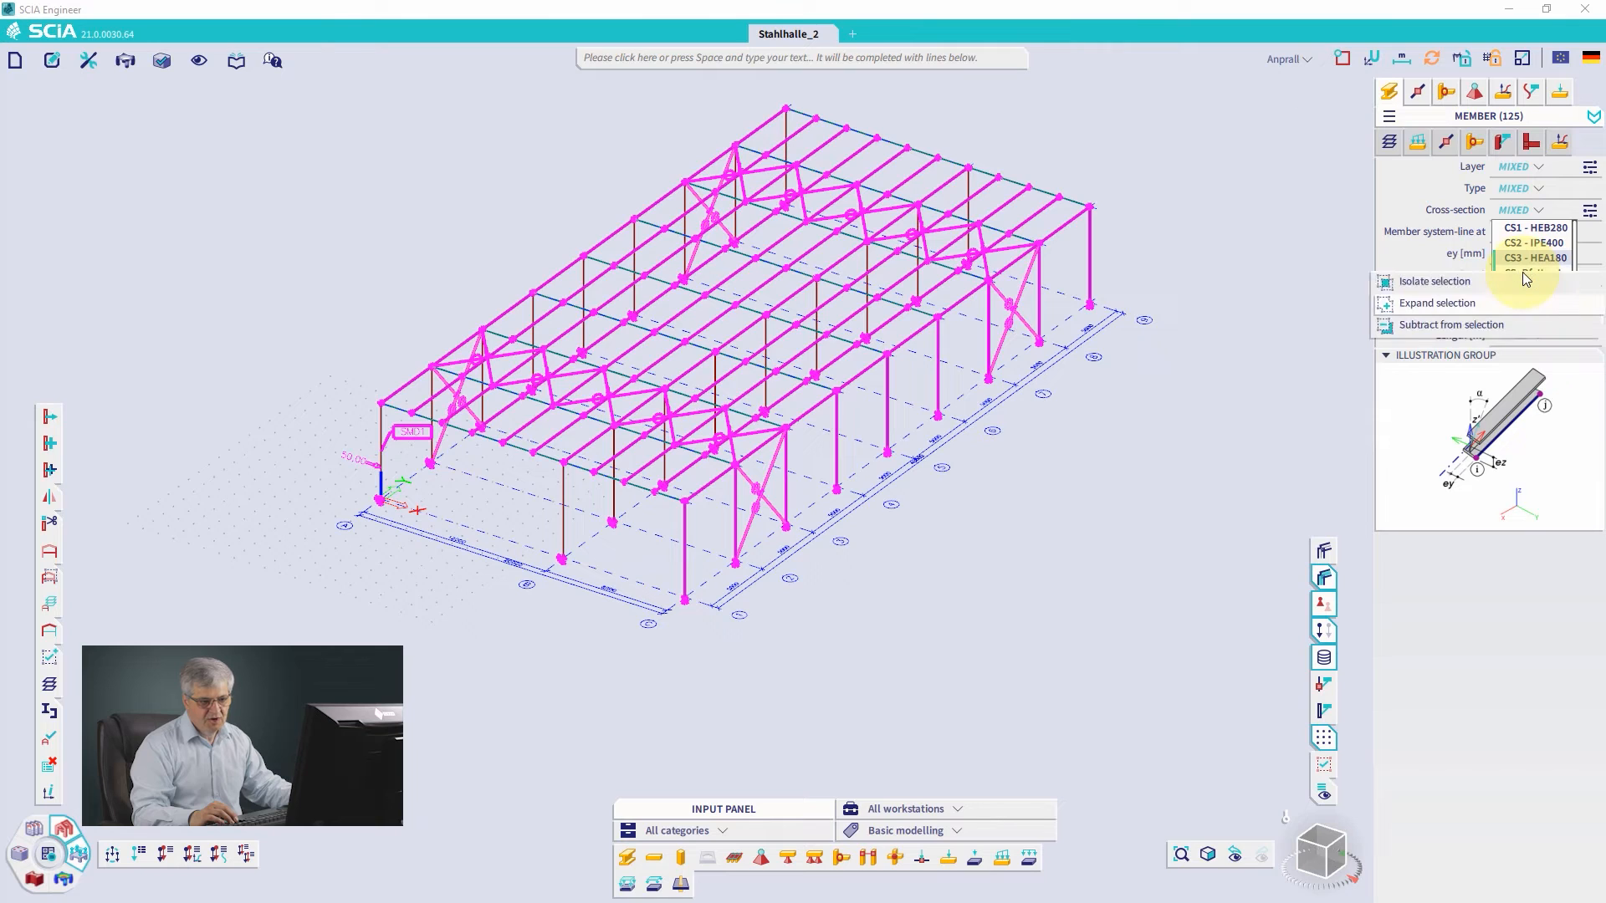
left_click(1452, 283)
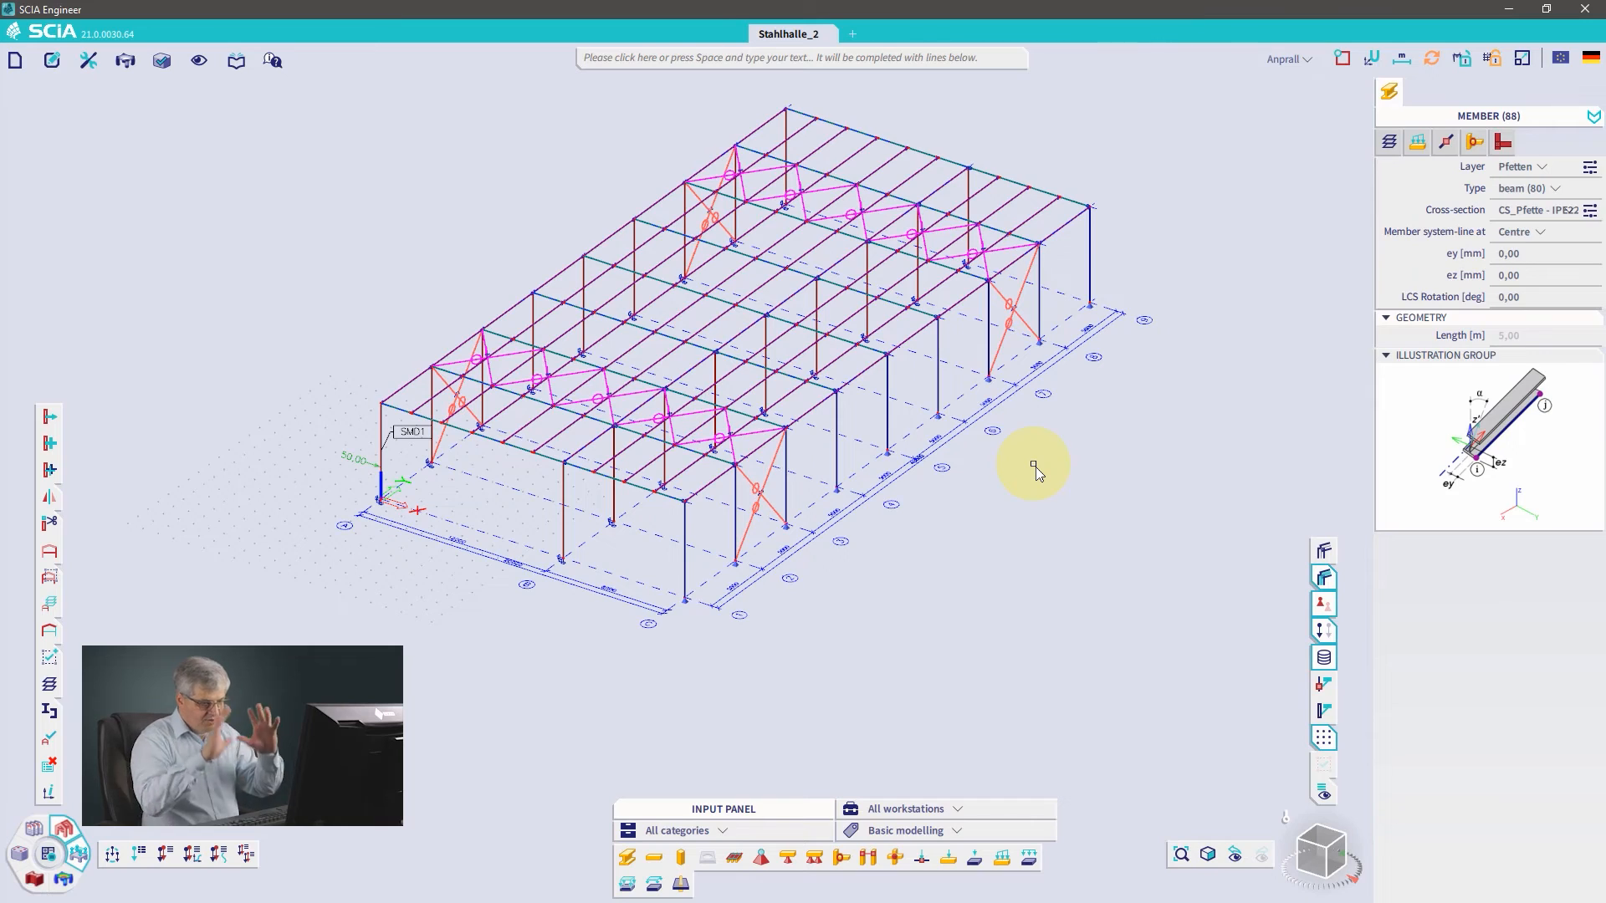
key("Escape")
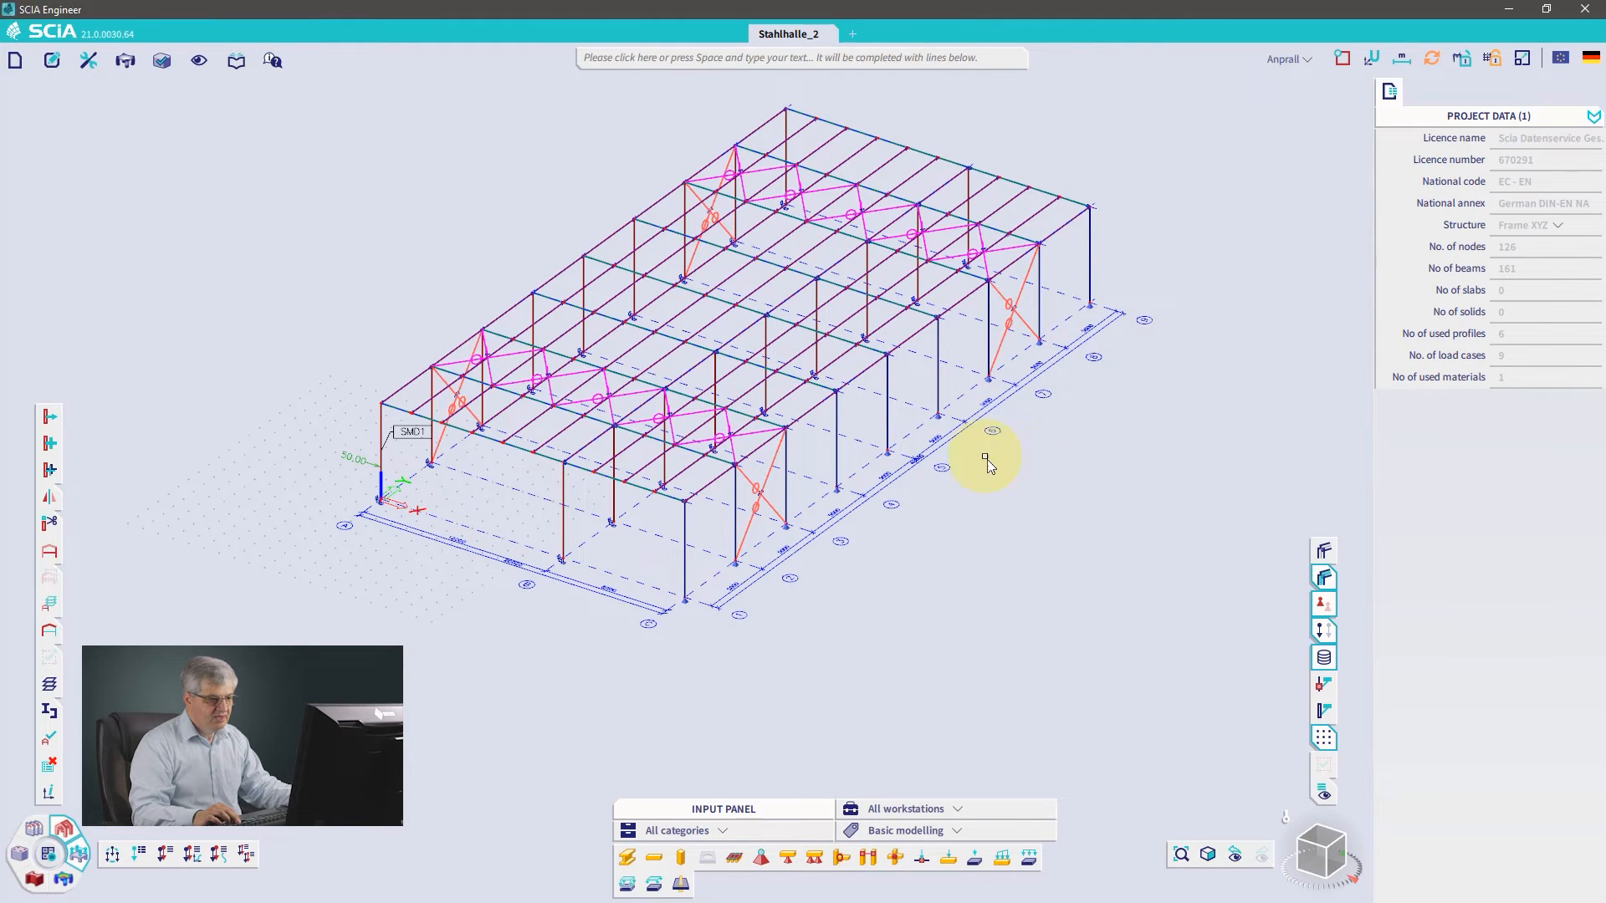
Step: Select all members whose names start with PF using the command "sel PF*", and clear the selection
middle_click_drag(923, 474, 928, 520)
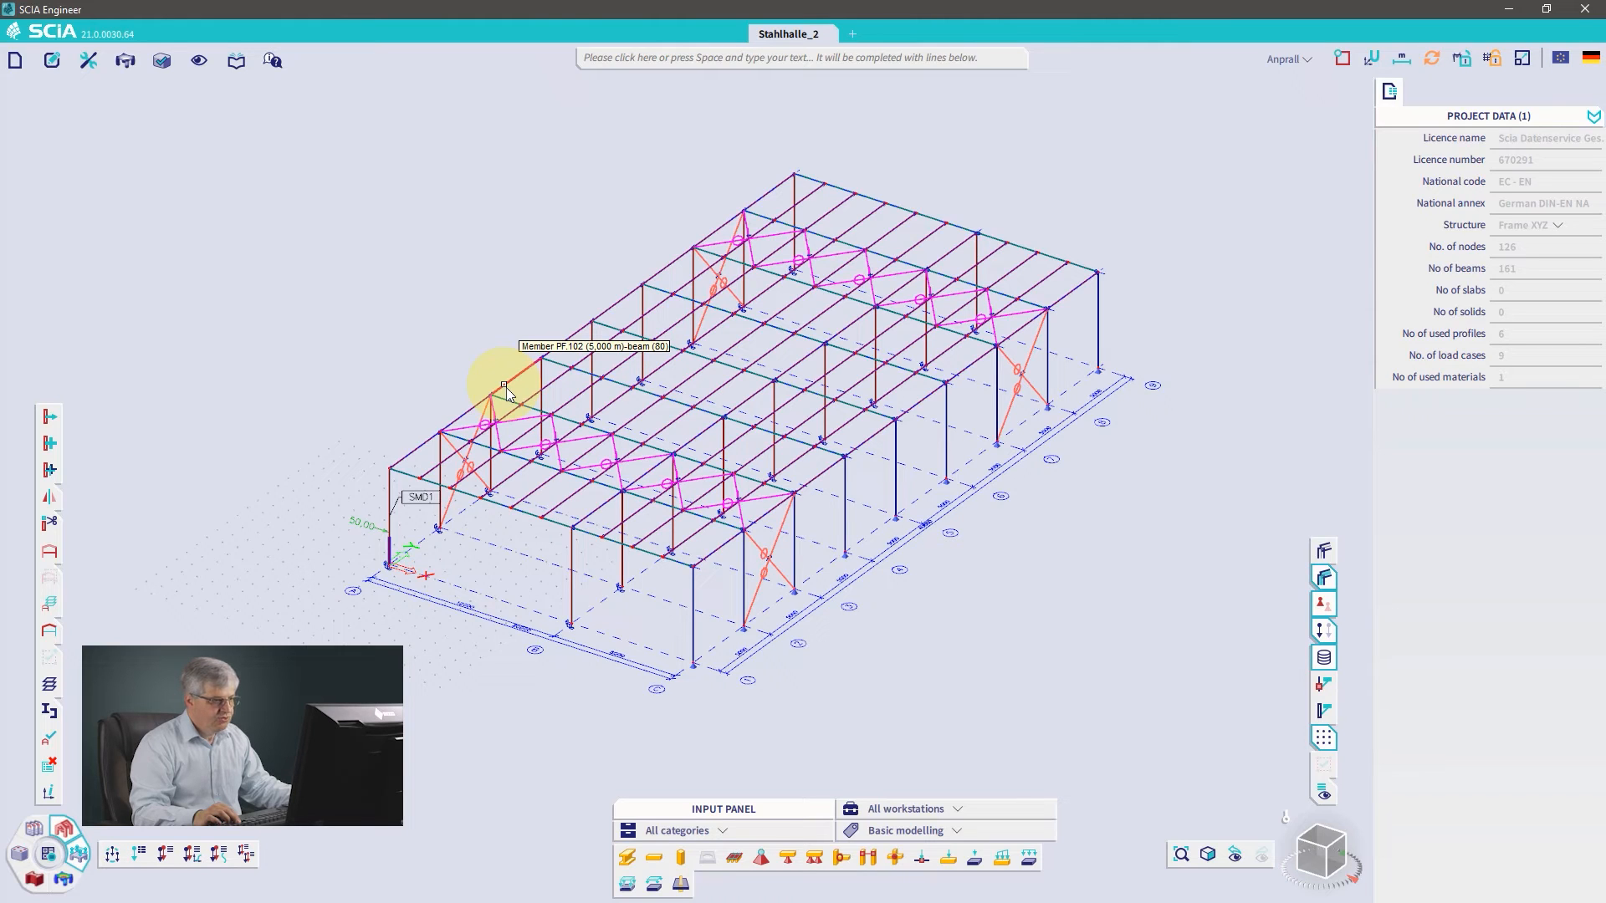
left_click(631, 59)
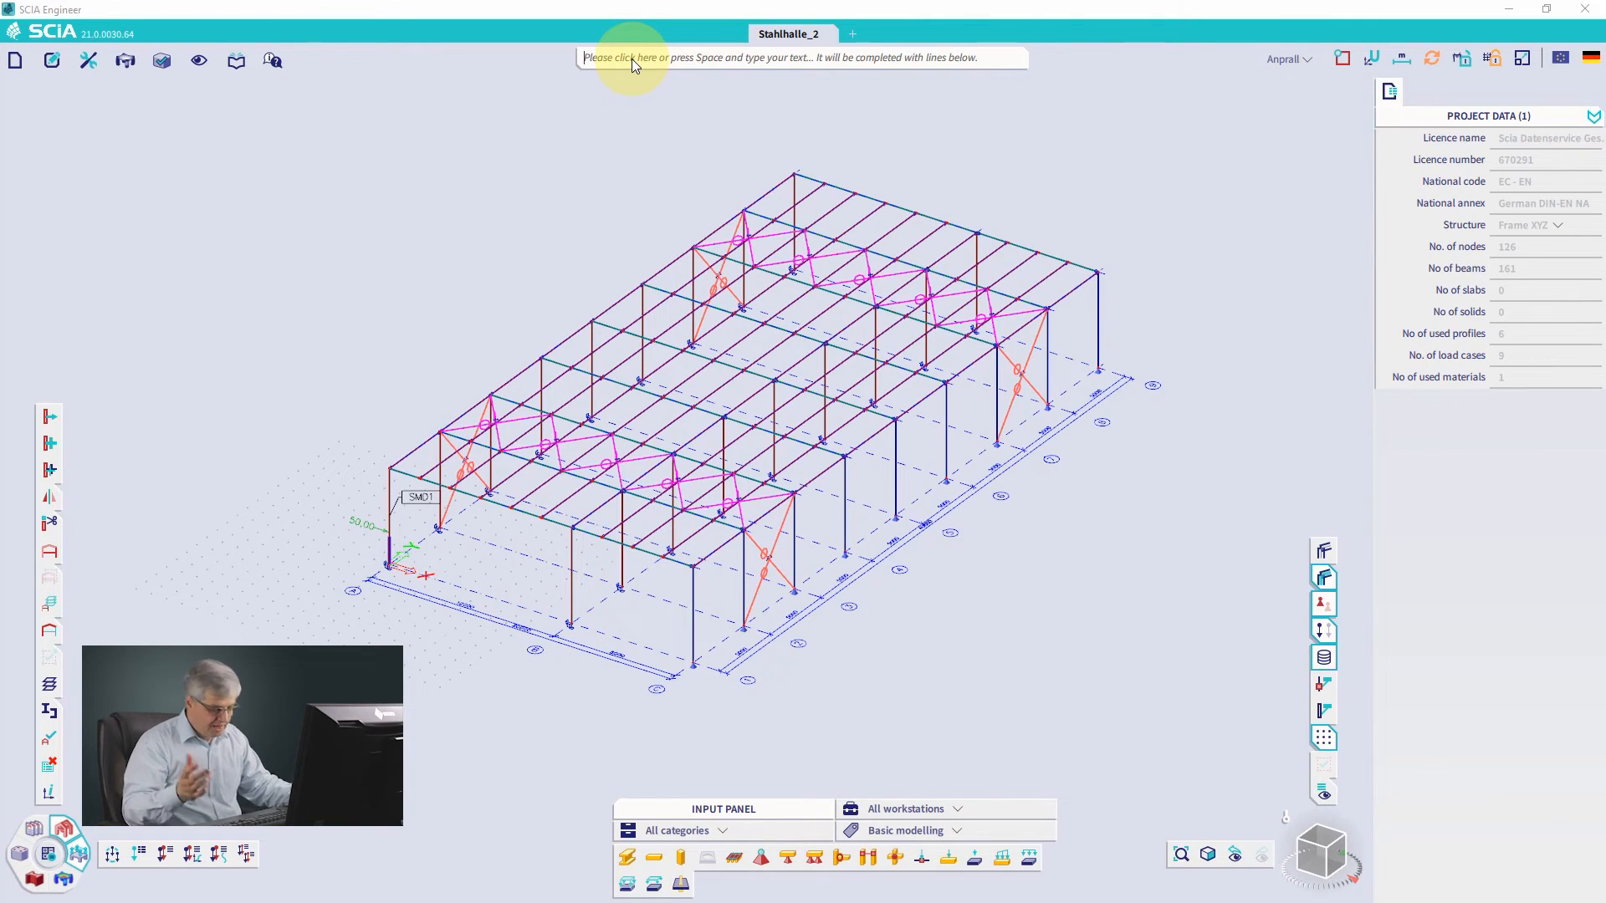
type("sel PF*")
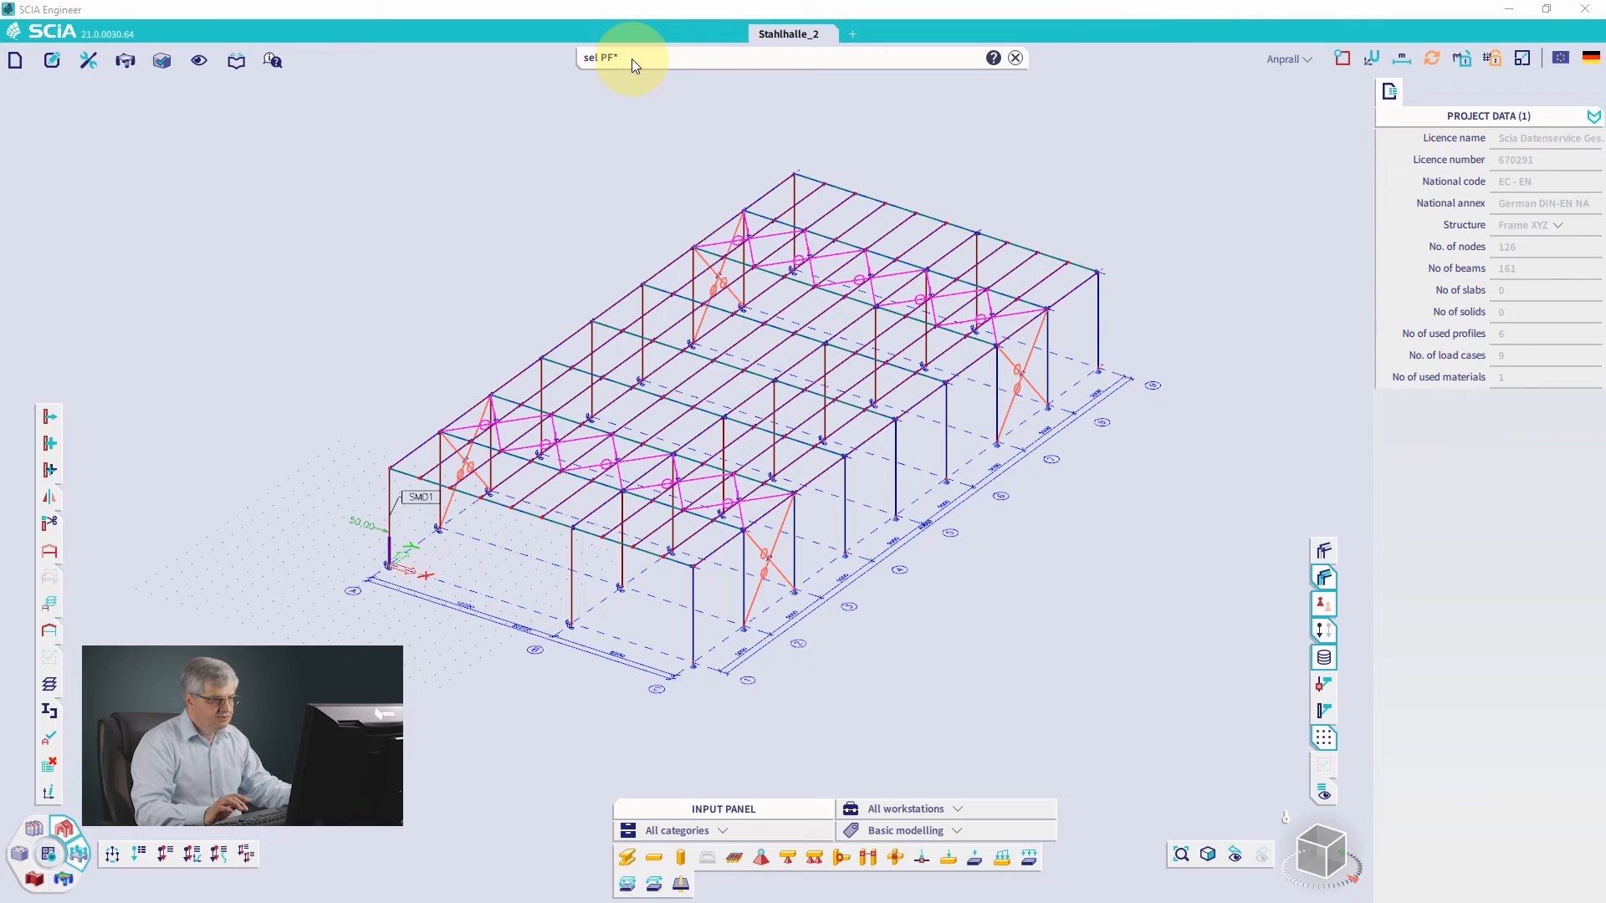
key("Return")
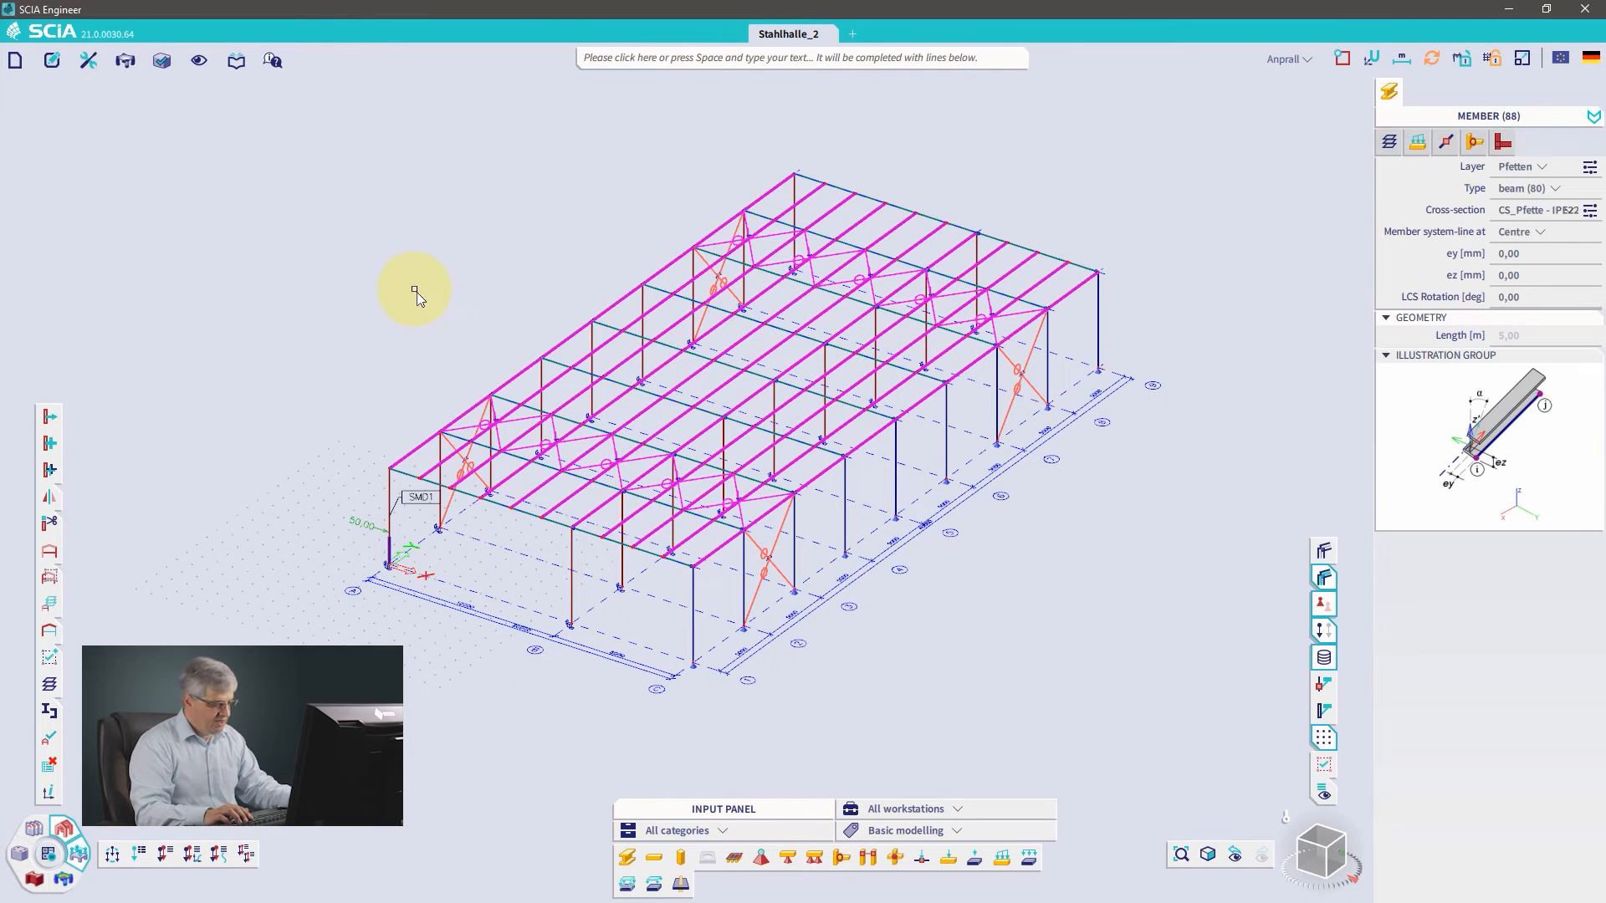
key("Escape")
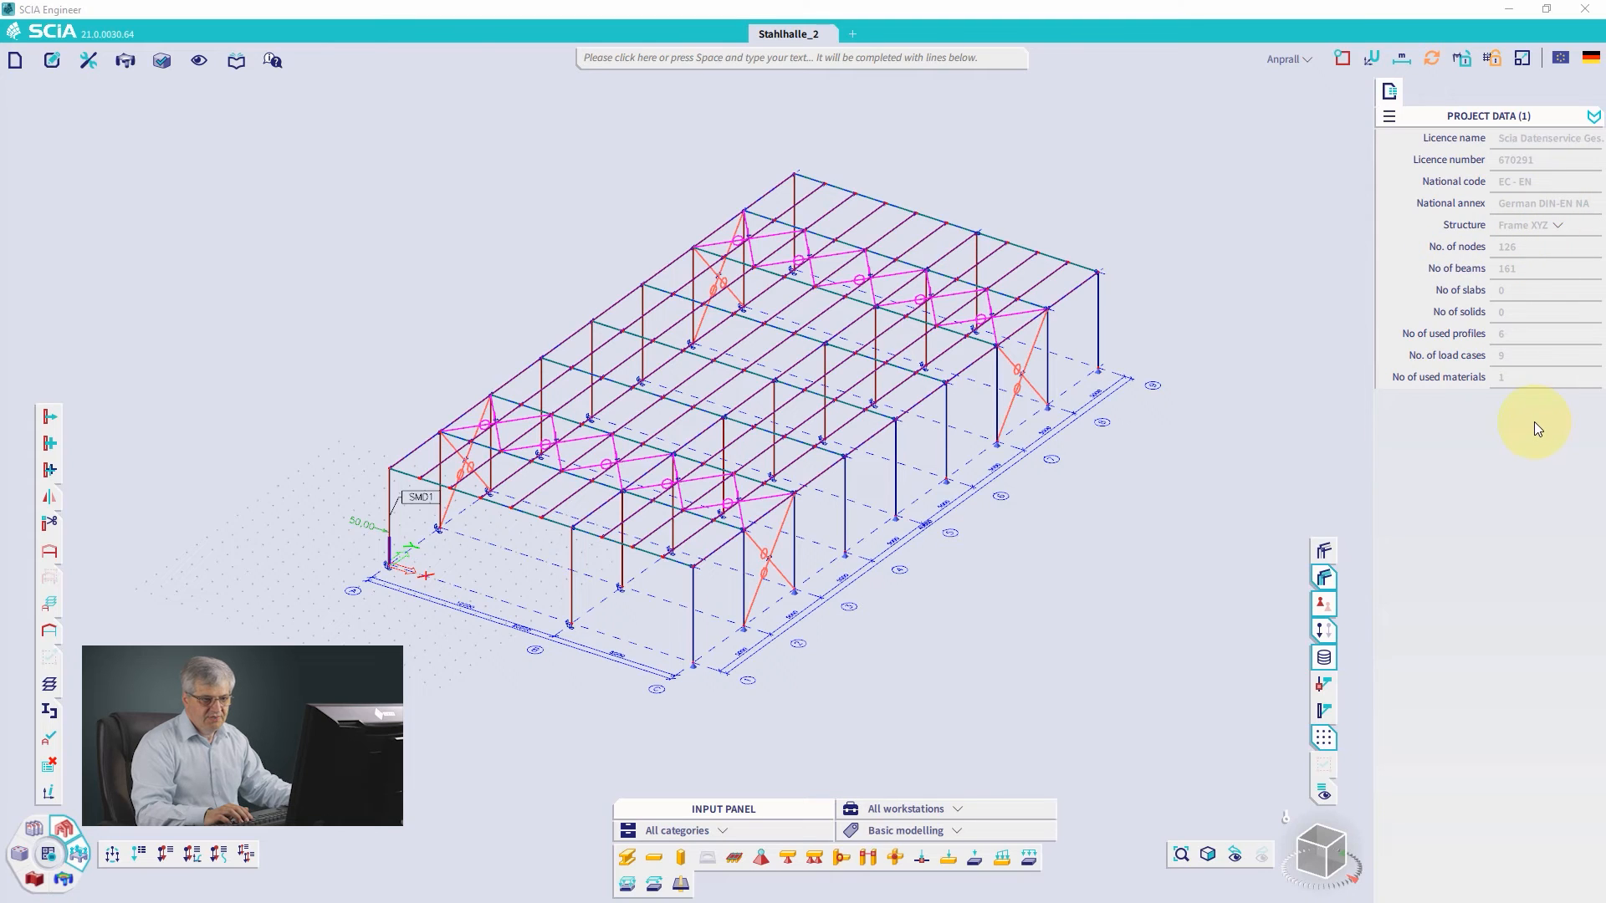
Step: Look at the display mode and results refresh options of the project data properties
left_click(1388, 117)
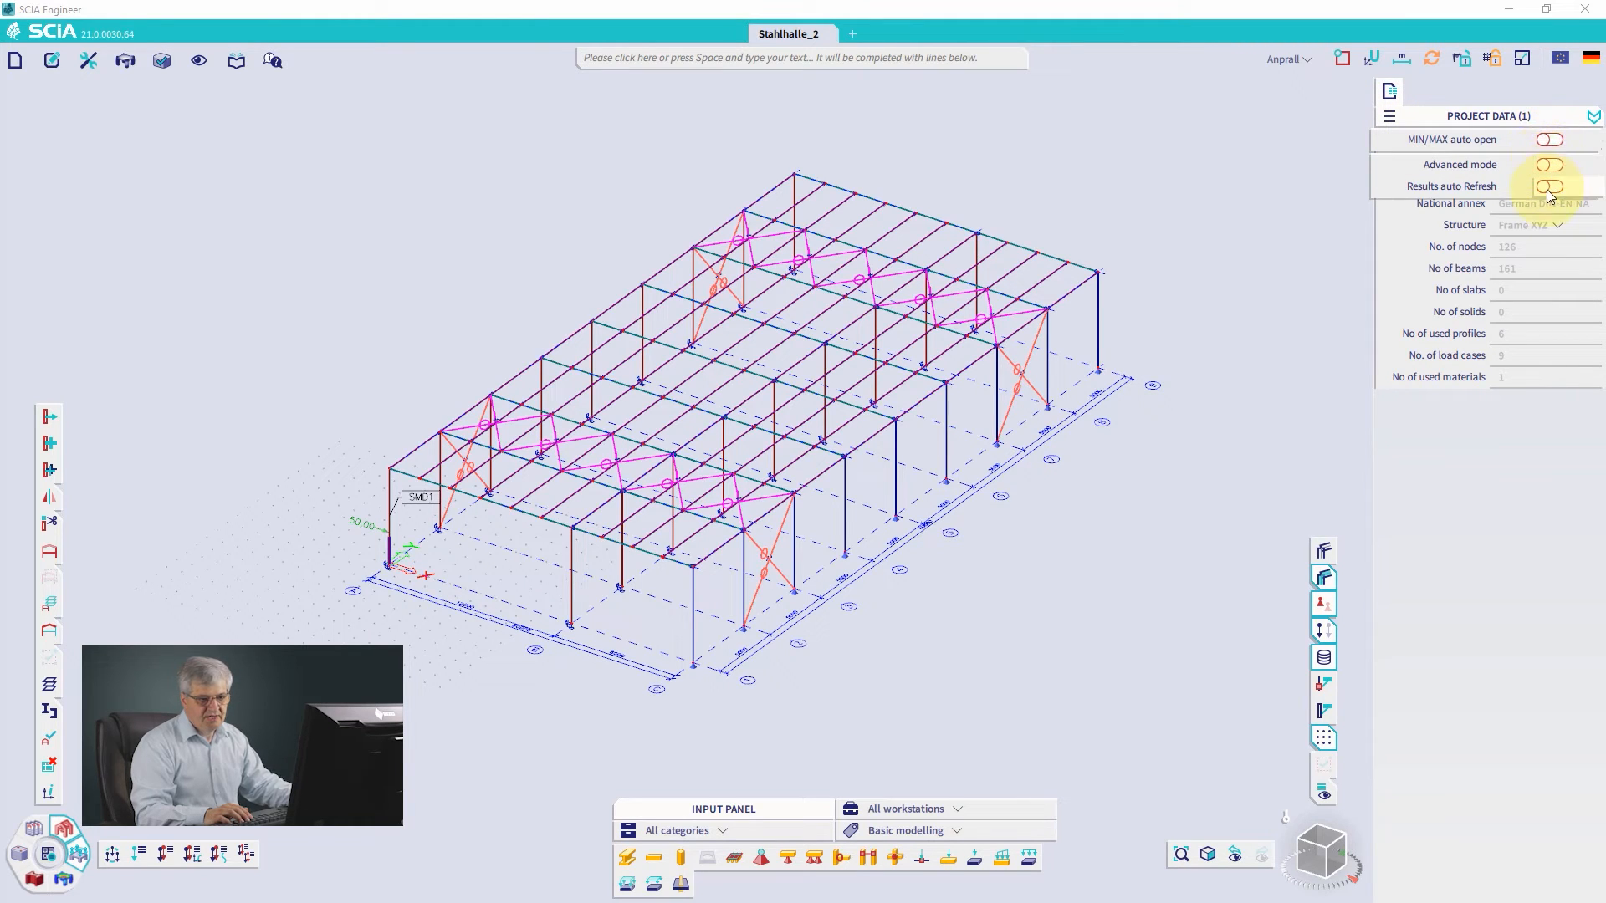
left_click(1453, 478)
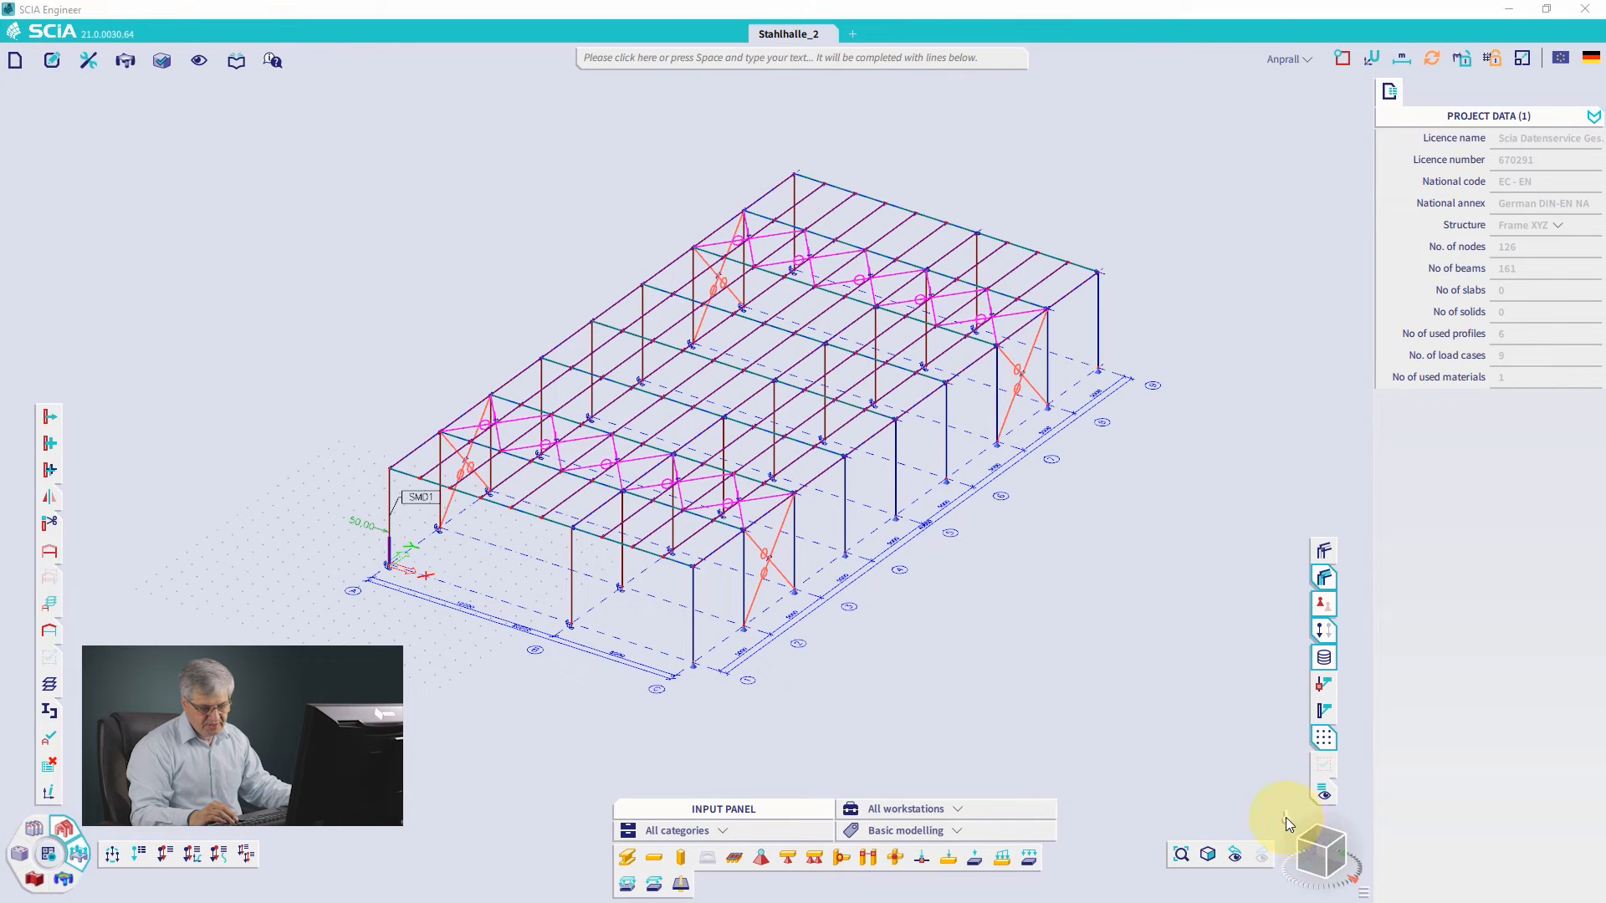
Step: Try swapping the two view toolbars around the navigation cube and restore their original arrangement
left_click(1286, 818)
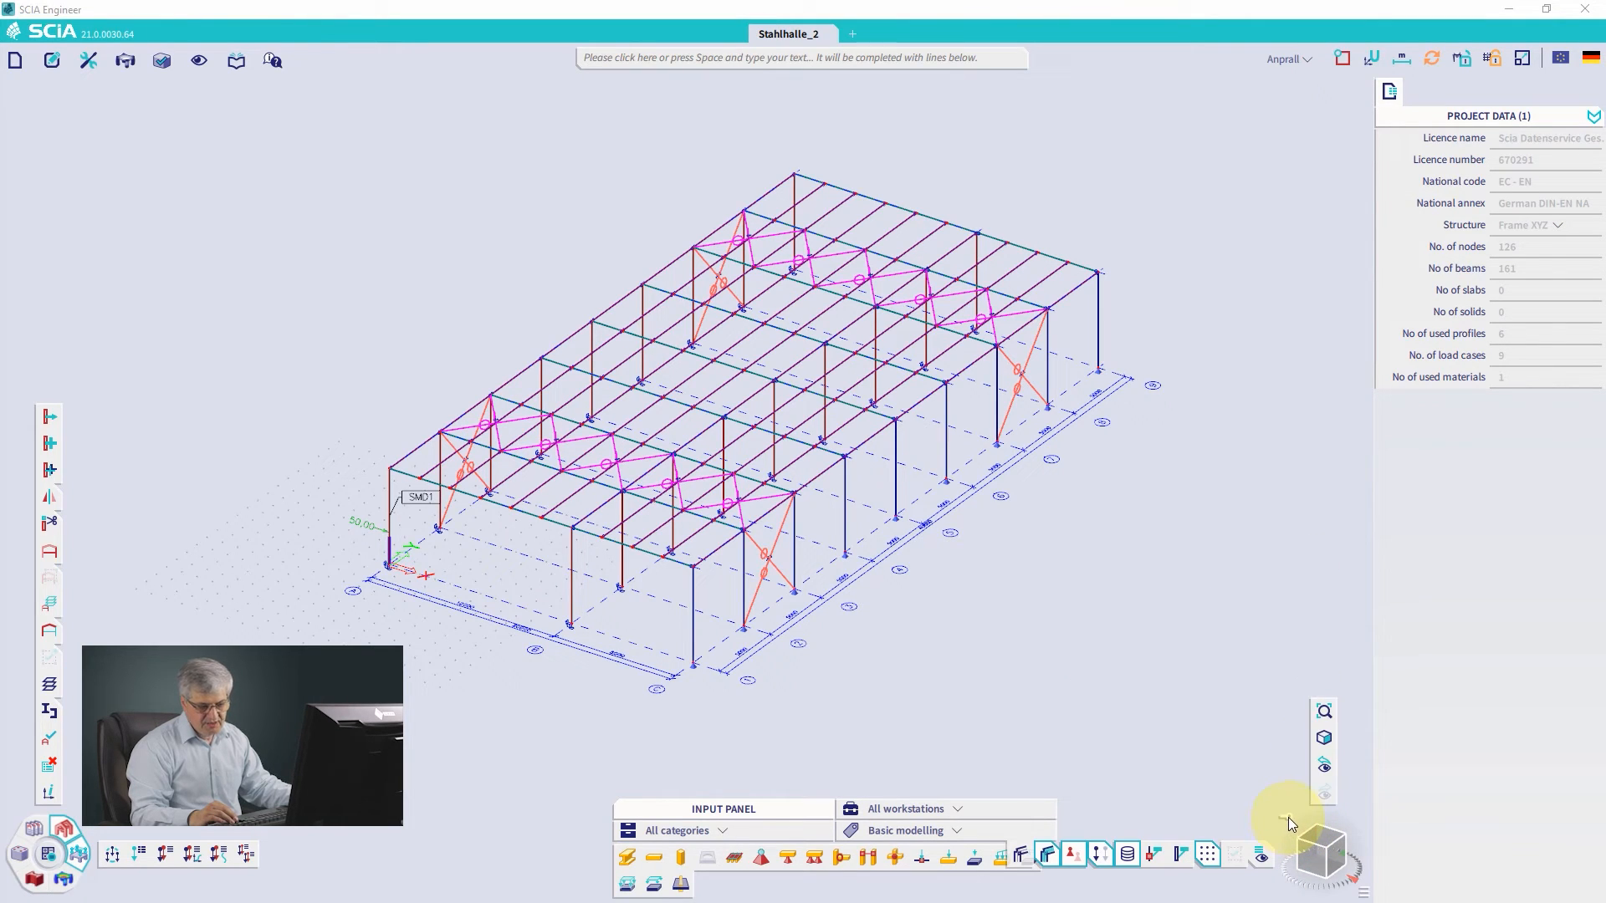
left_click(1287, 816)
left_click(1286, 817)
left_click(1286, 816)
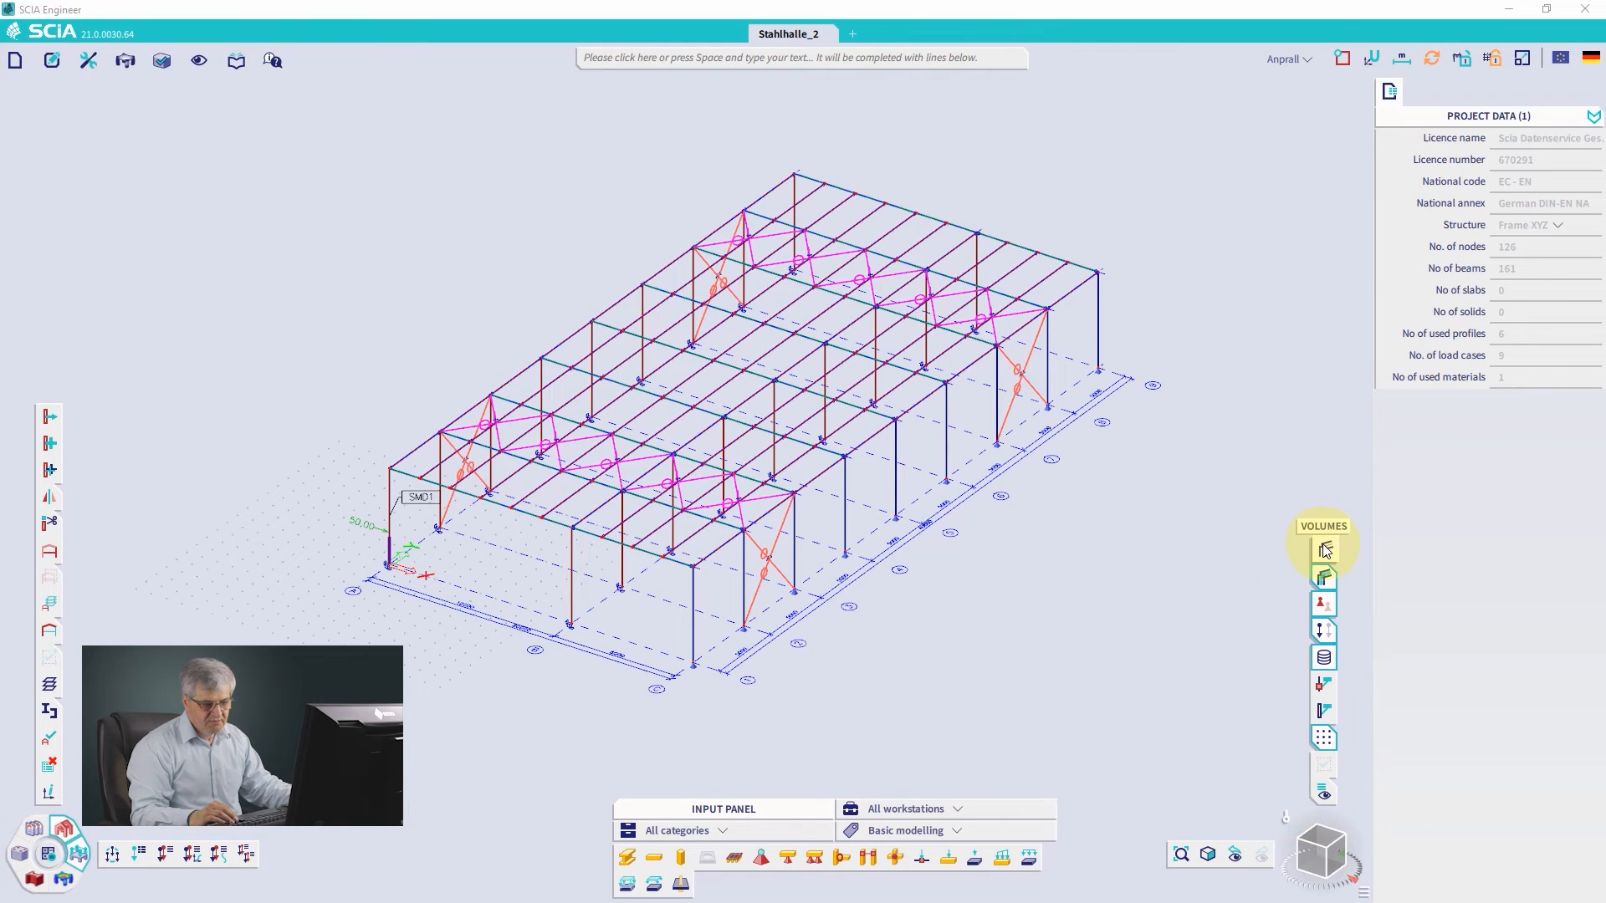
Step: In the view settings for all entities, display beam labels with the Name hidden and the Cross-section type shown
mouse_move(1326, 579)
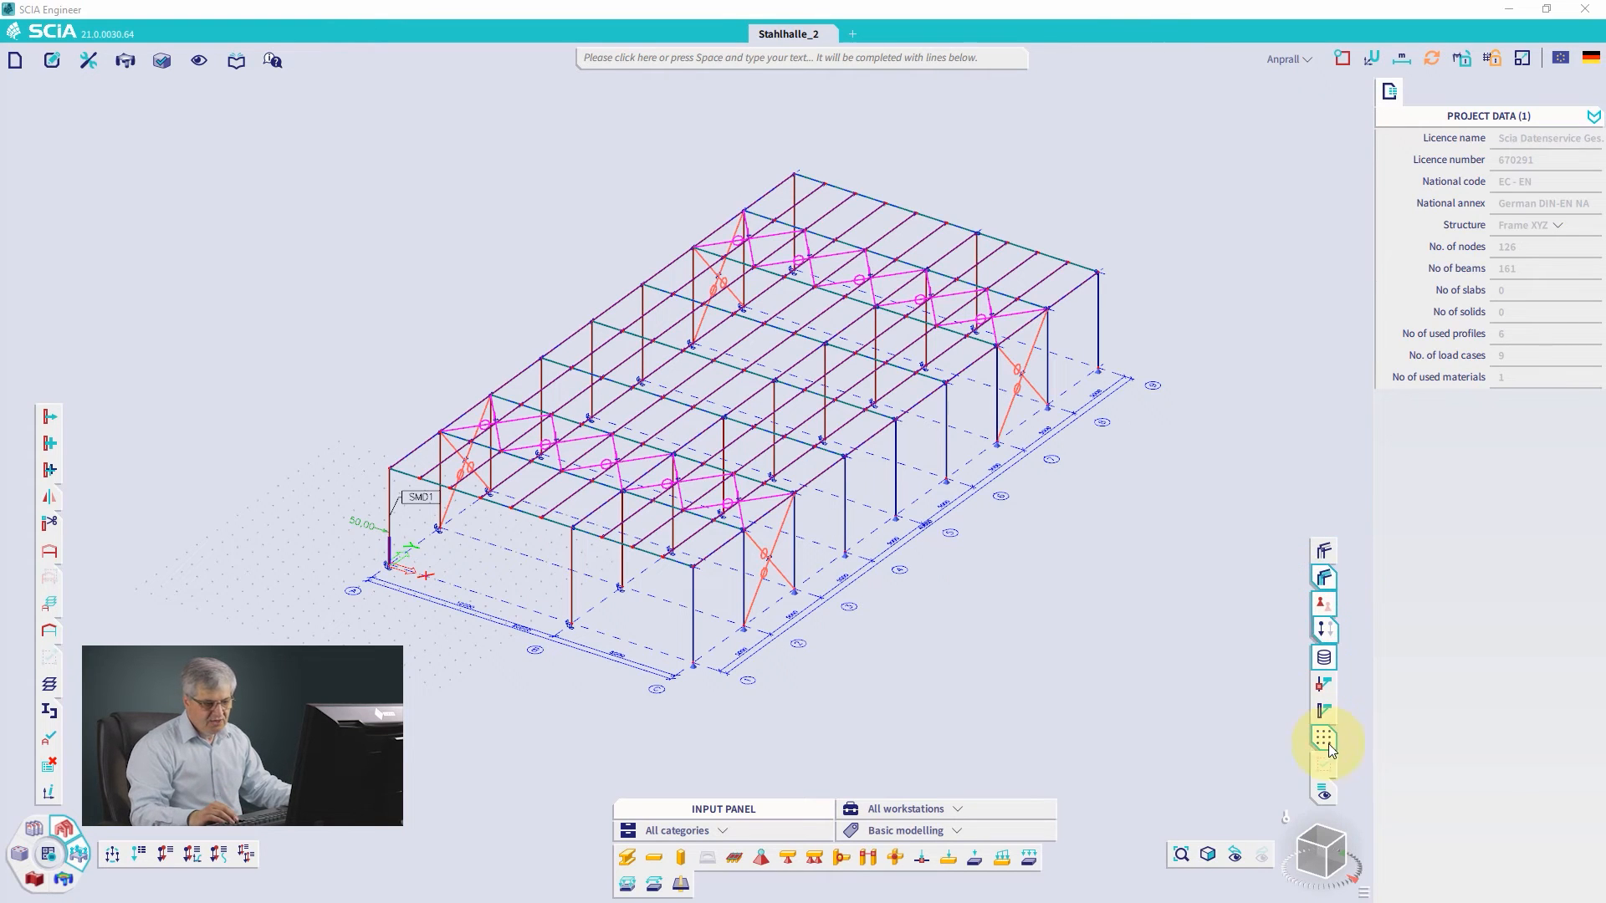
mouse_move(1321, 745)
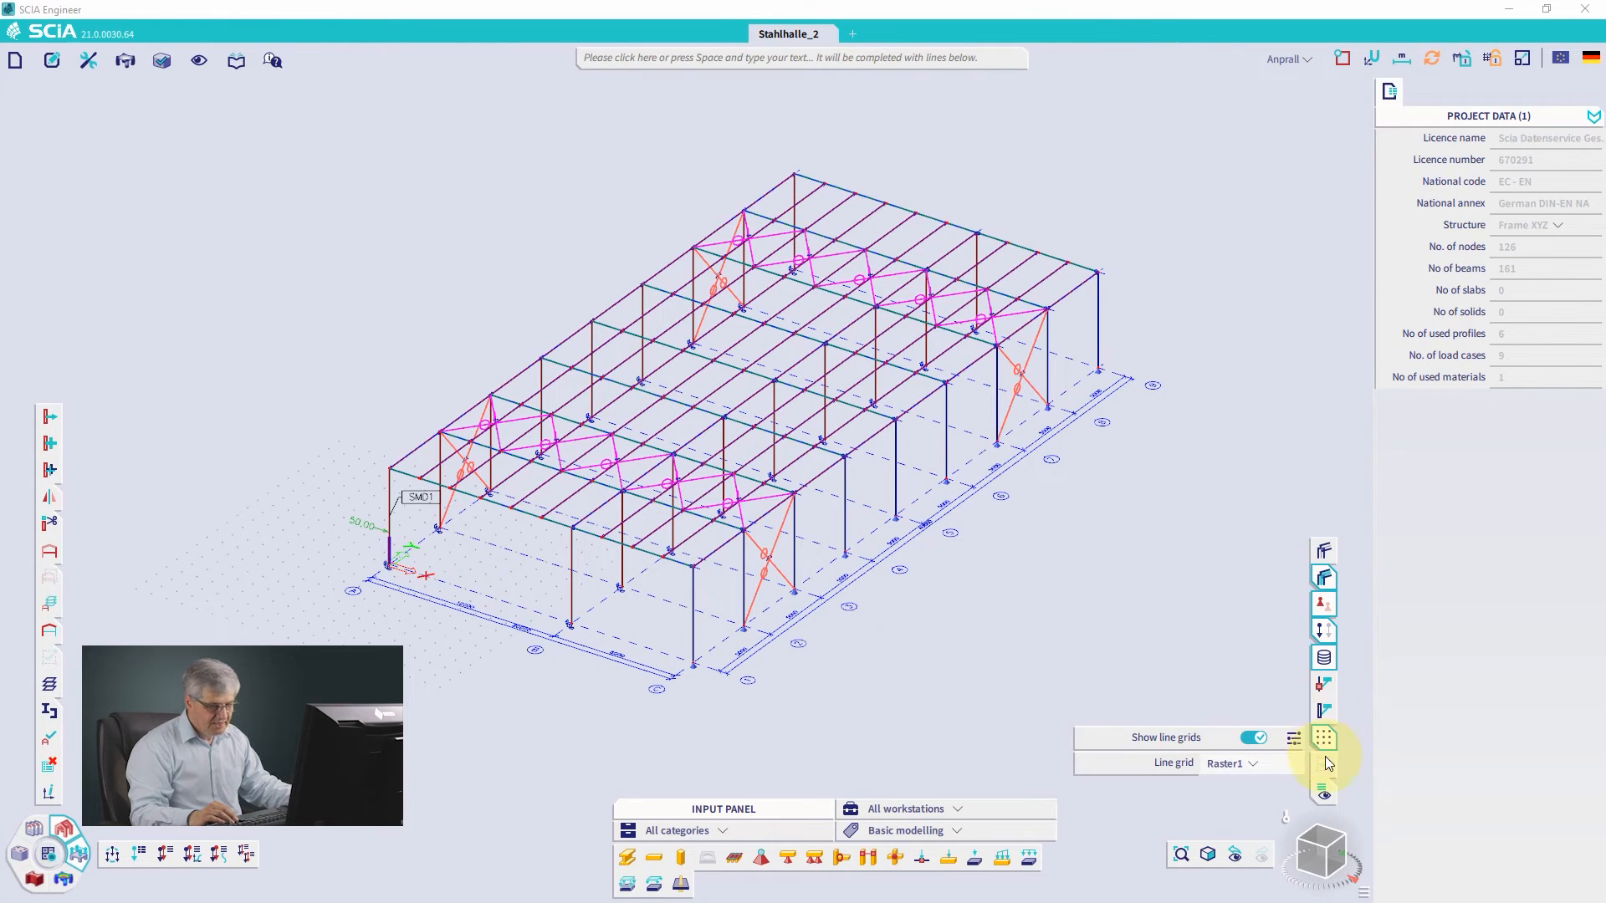
mouse_move(1325, 793)
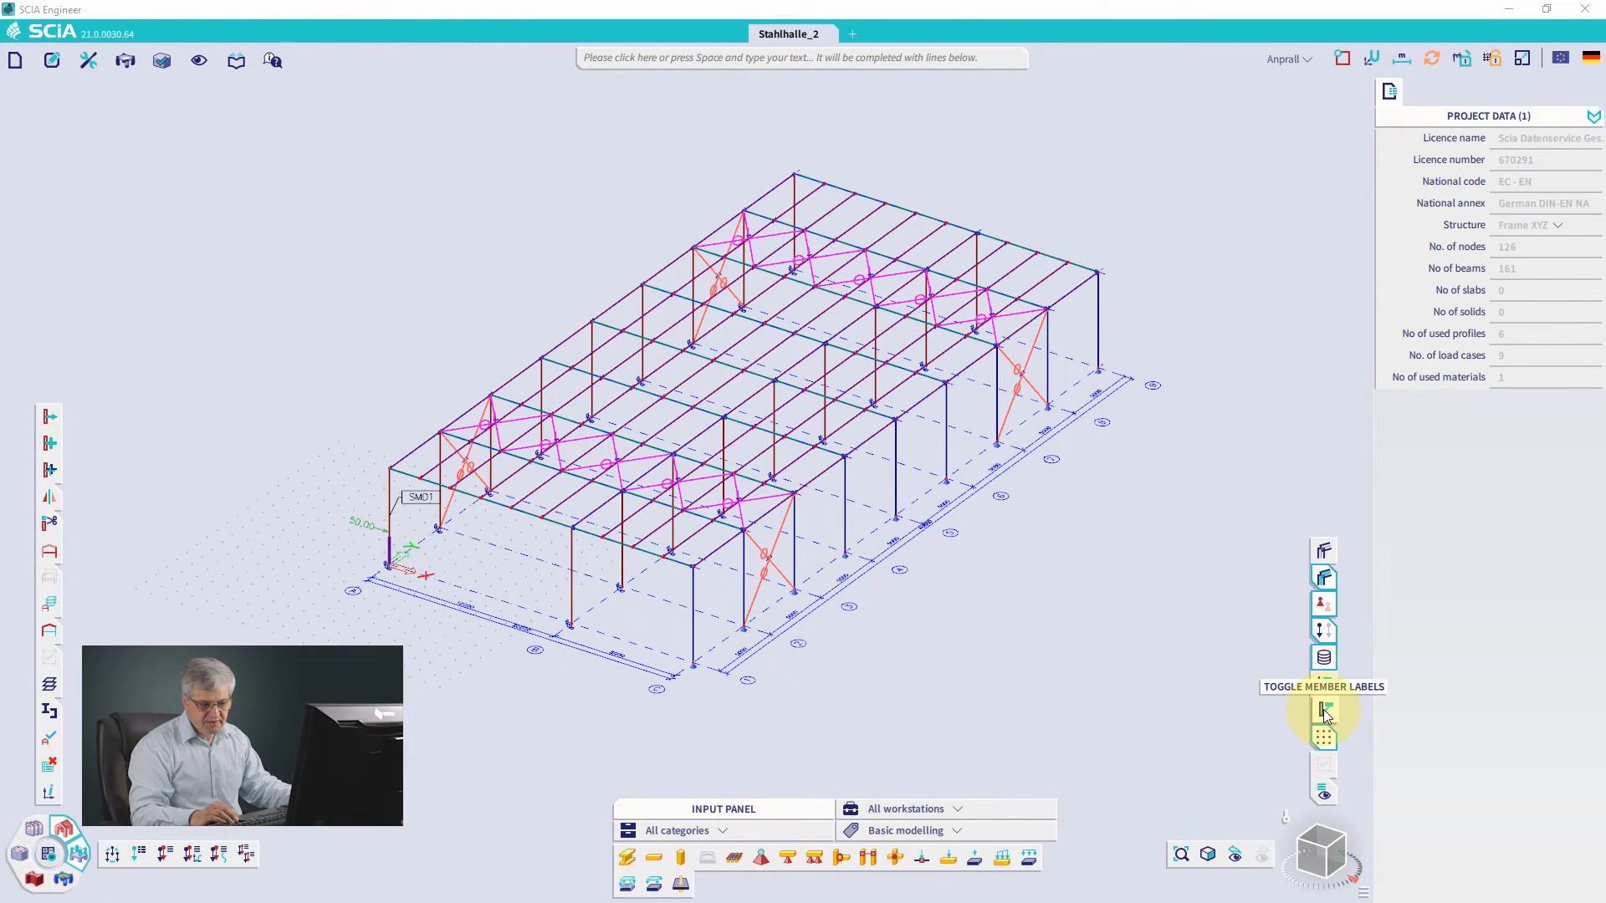
mouse_move(1324, 794)
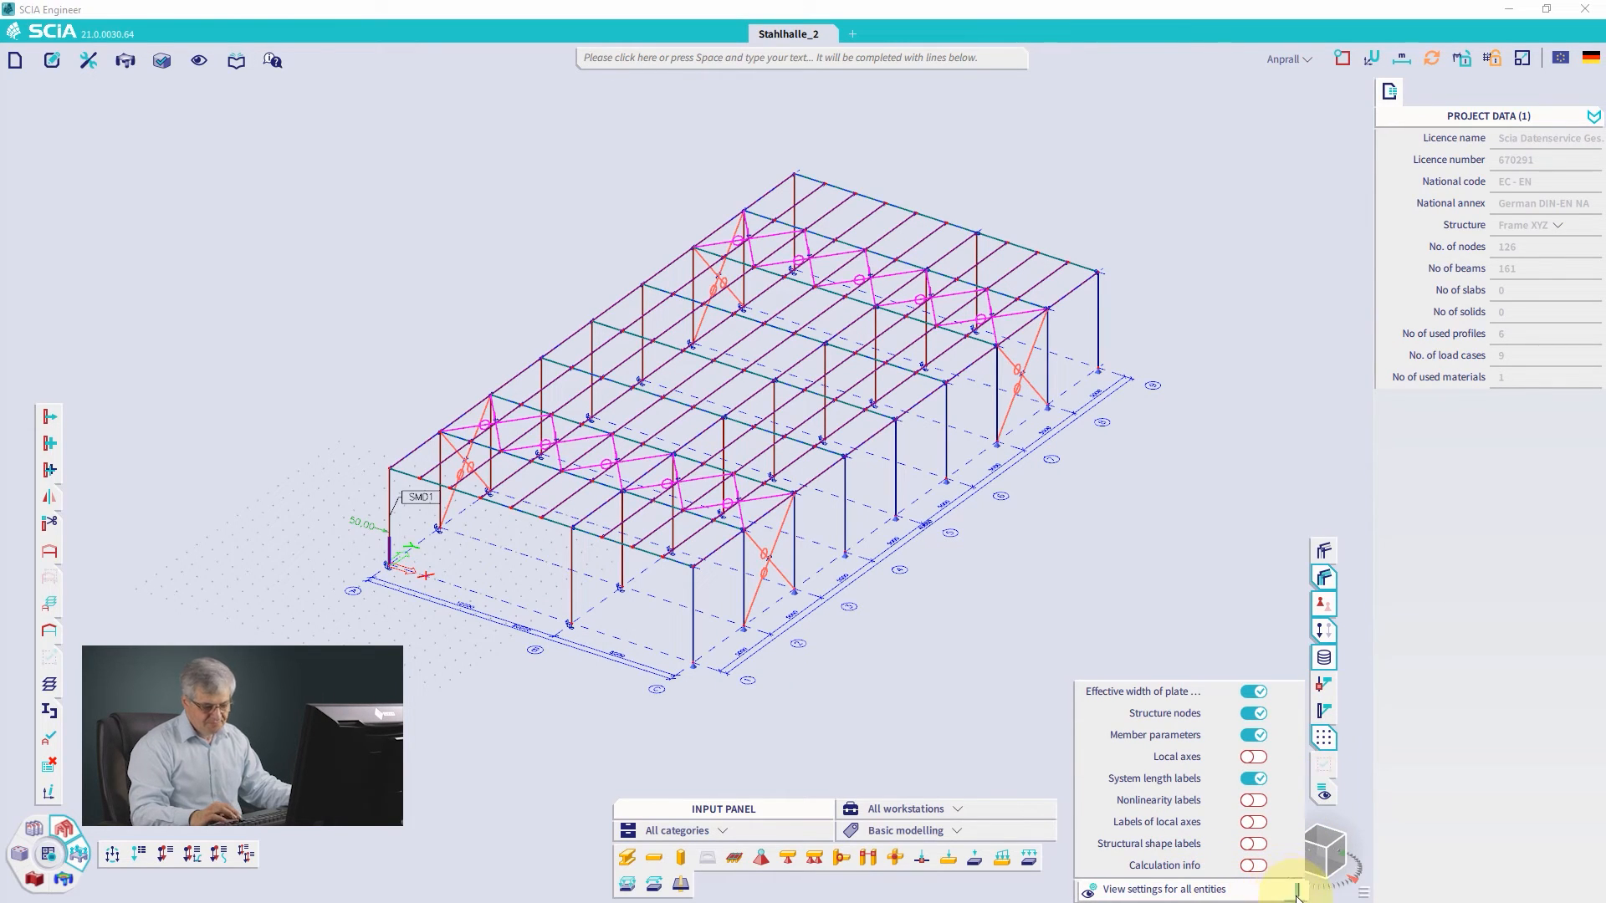
key("ctrl")
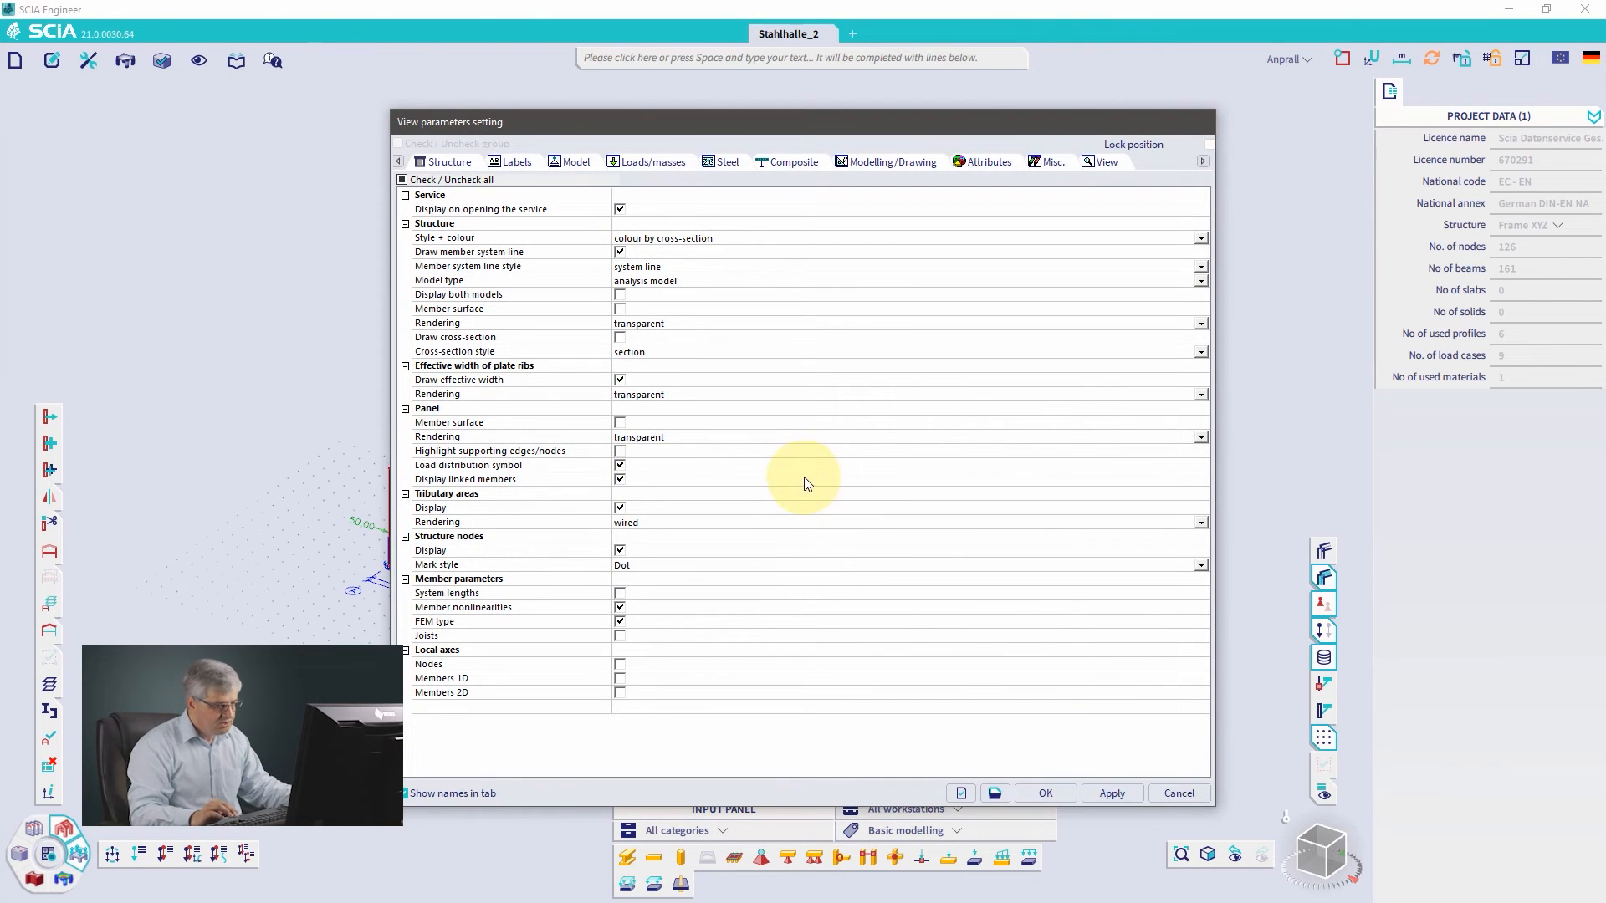
left_click(512, 165)
left_click(619, 238)
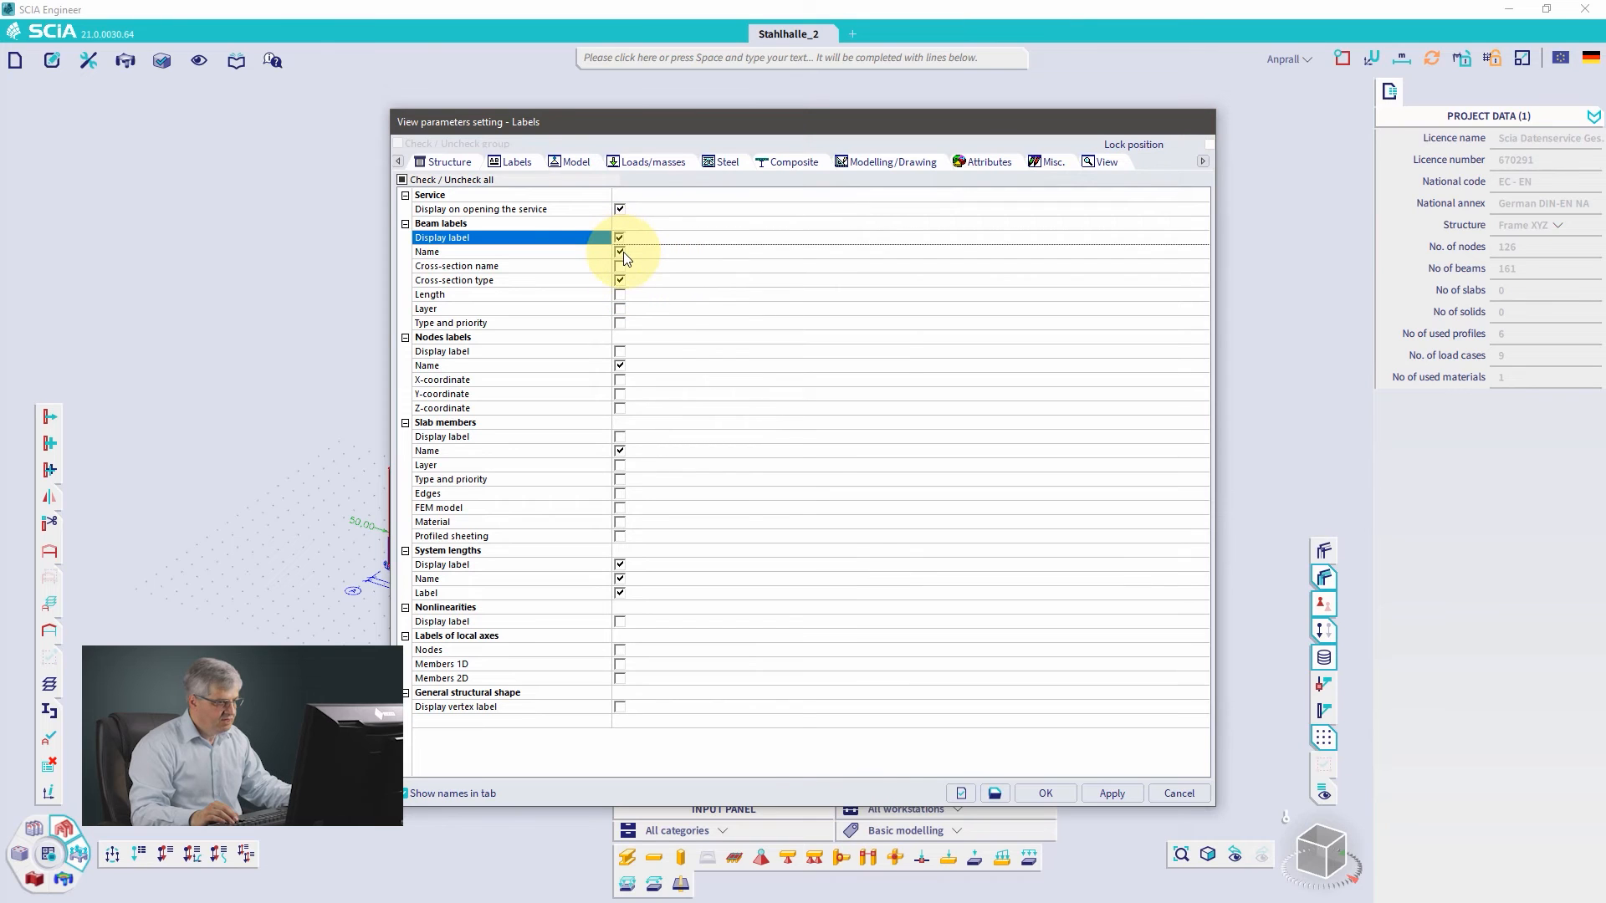
left_click(620, 251)
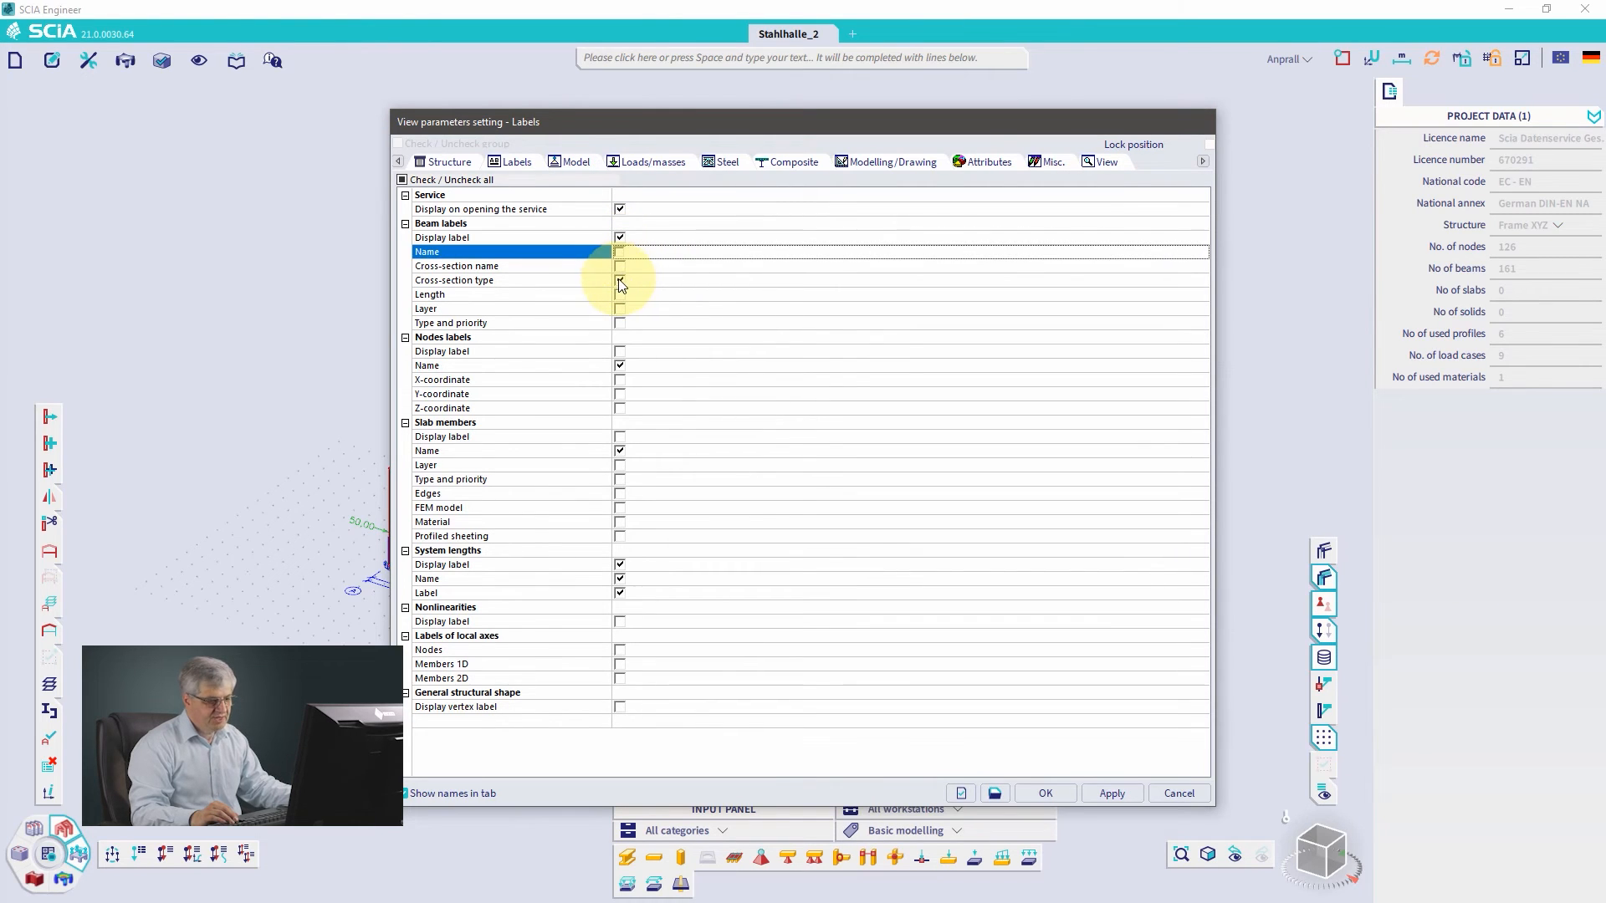
left_click(1108, 791)
left_click(1046, 793)
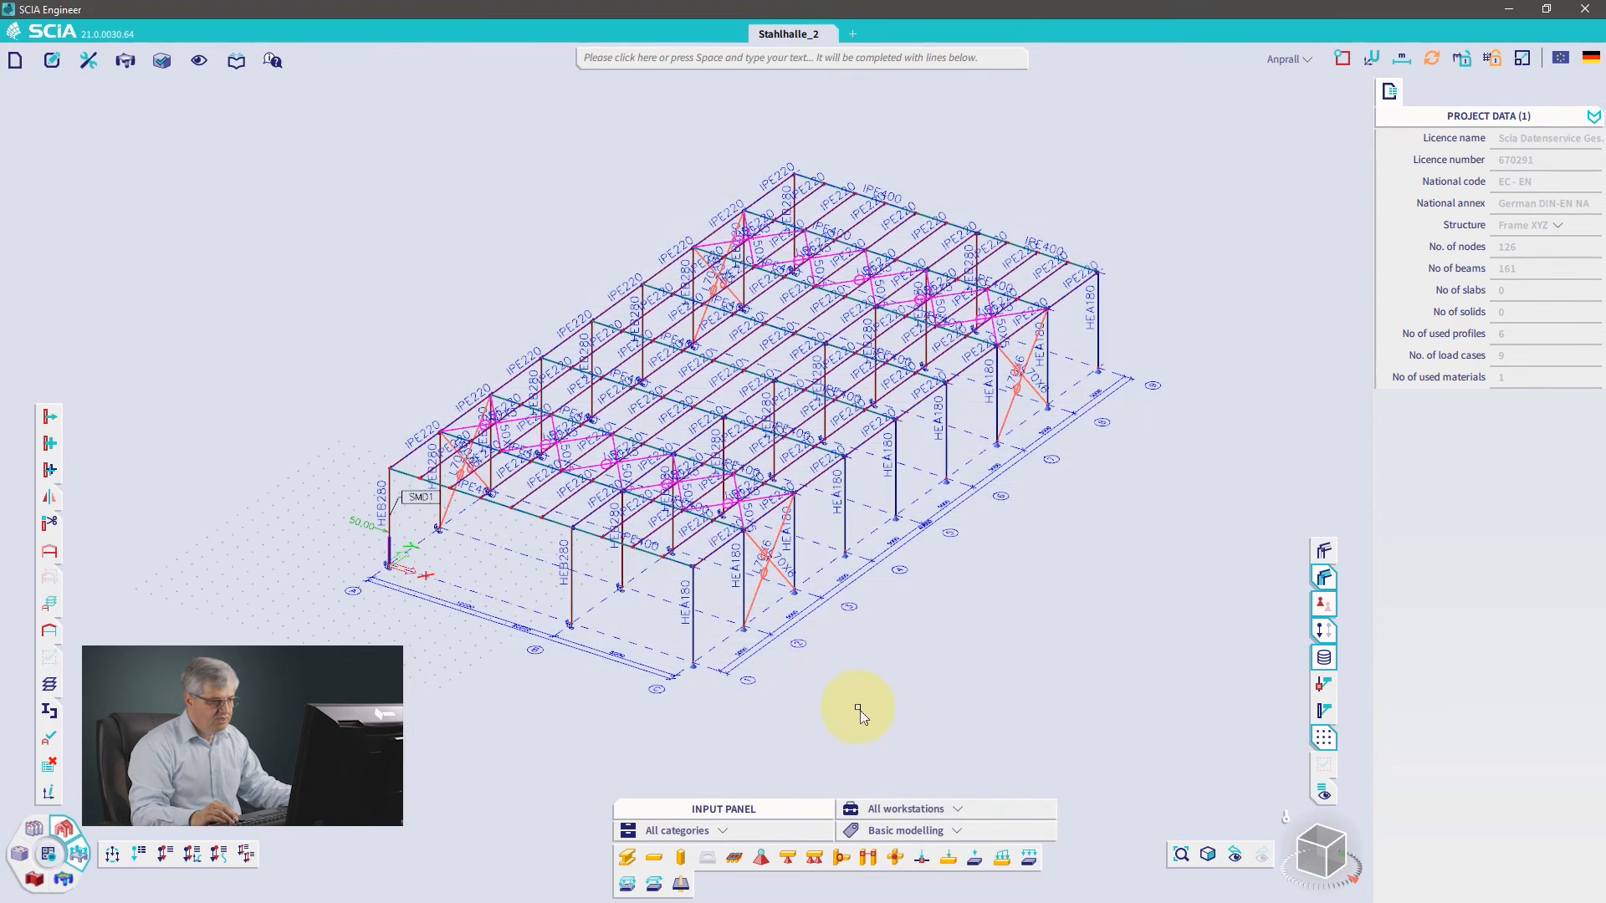
Step: Inspect the cross-section labels on the members up close and turn the member labels off
scroll(705, 555, "up", 2)
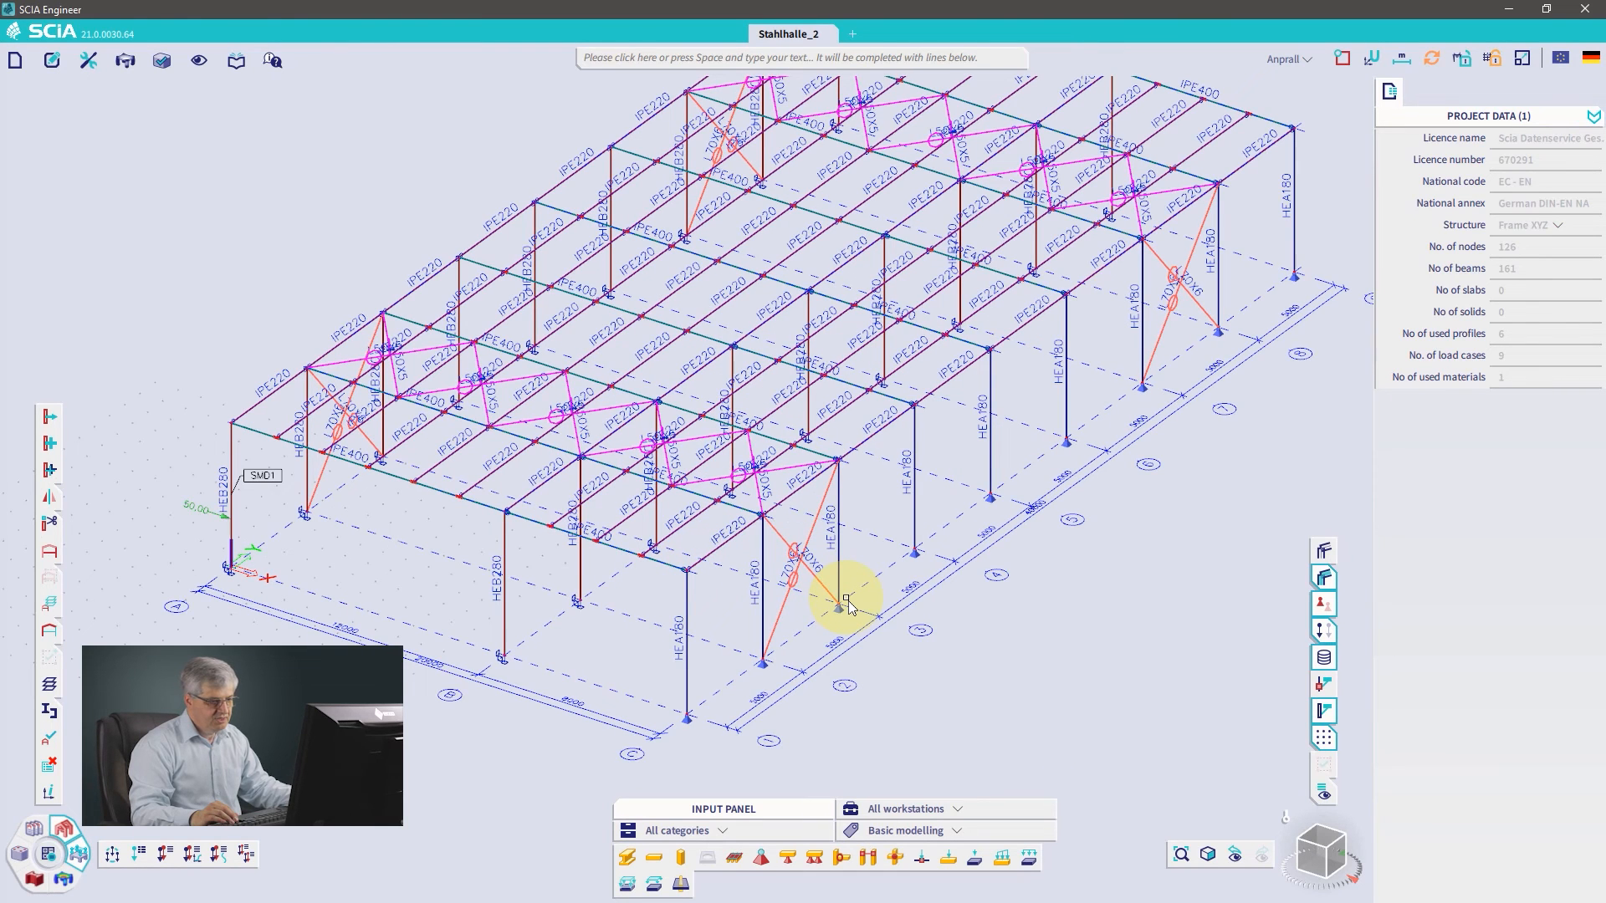
scroll(942, 579, "down", 2)
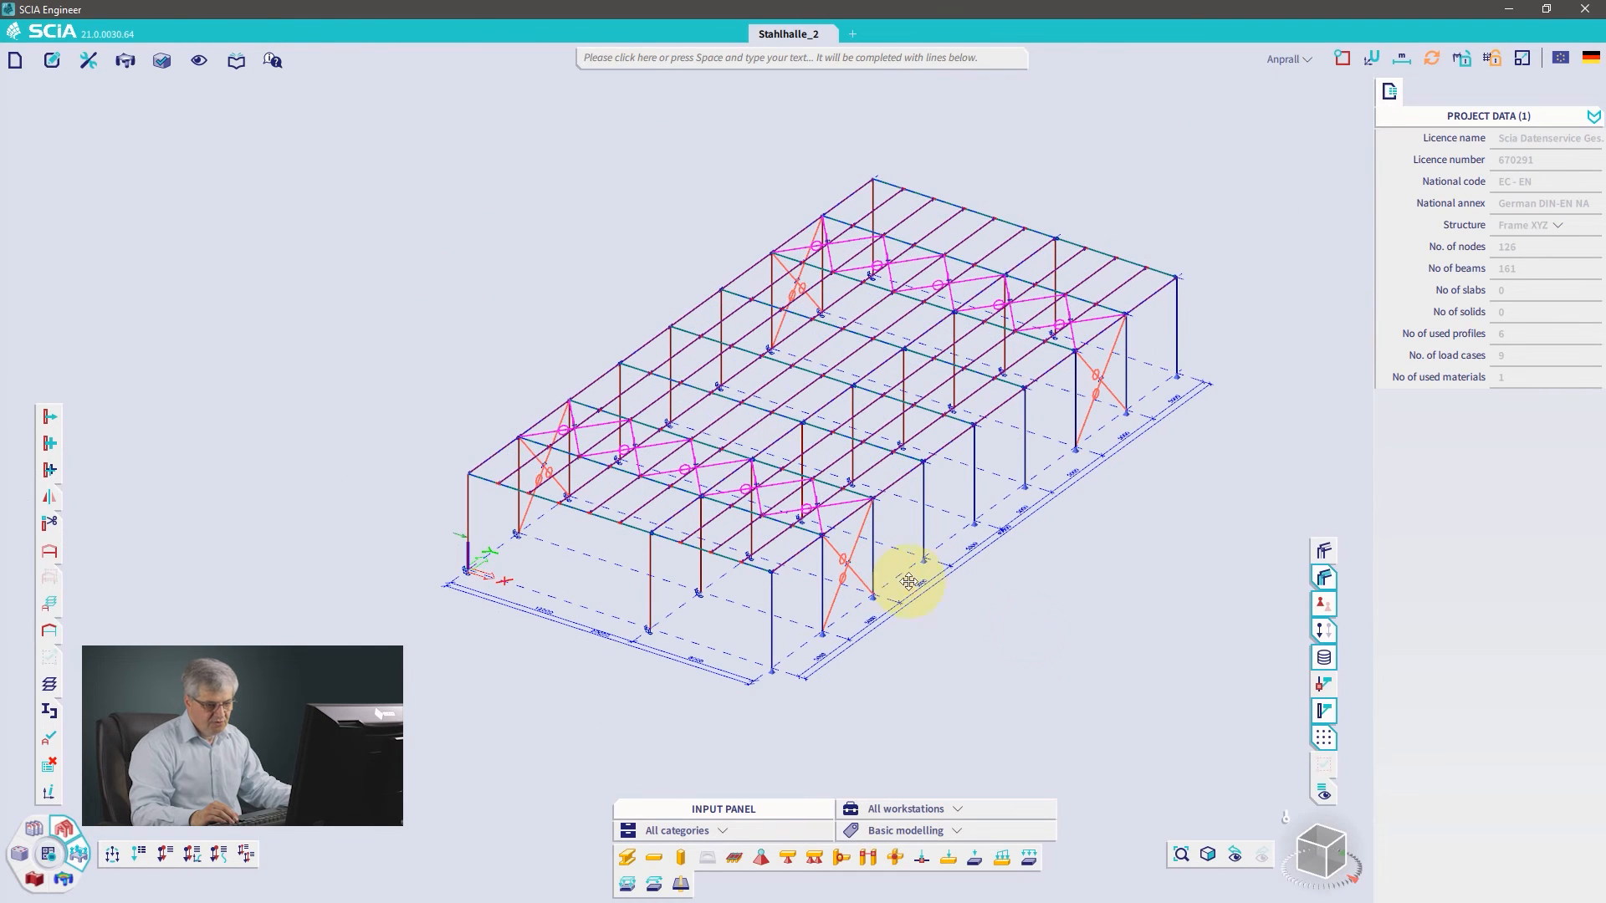
left_click(1324, 710)
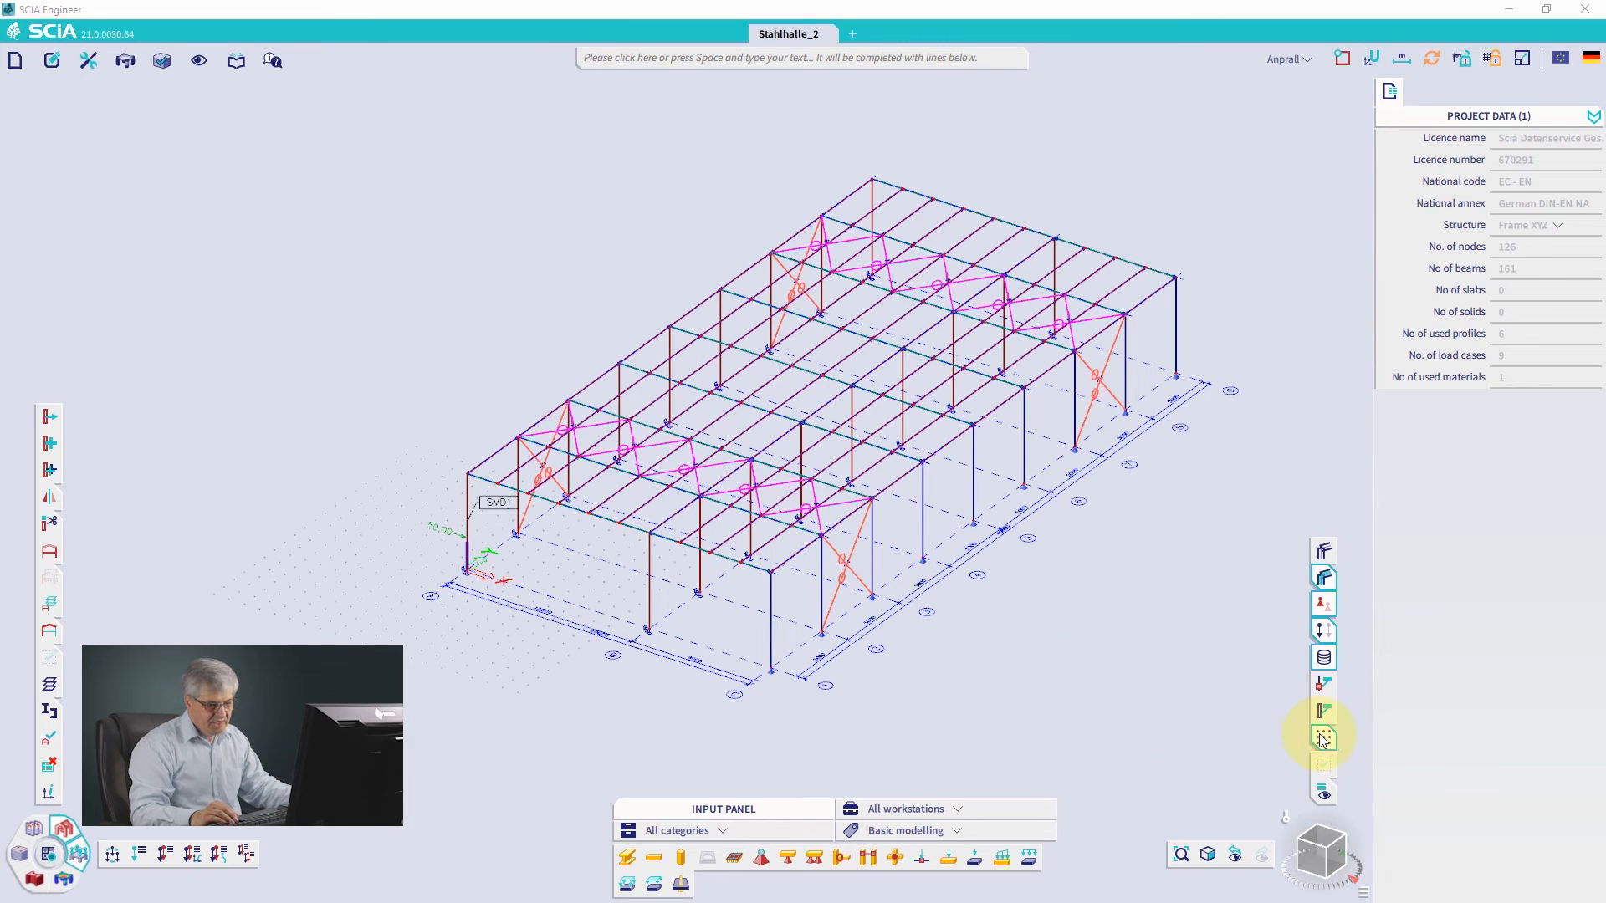
Step: Turn off the dot grid around the coordinate origin
mouse_move(1323, 737)
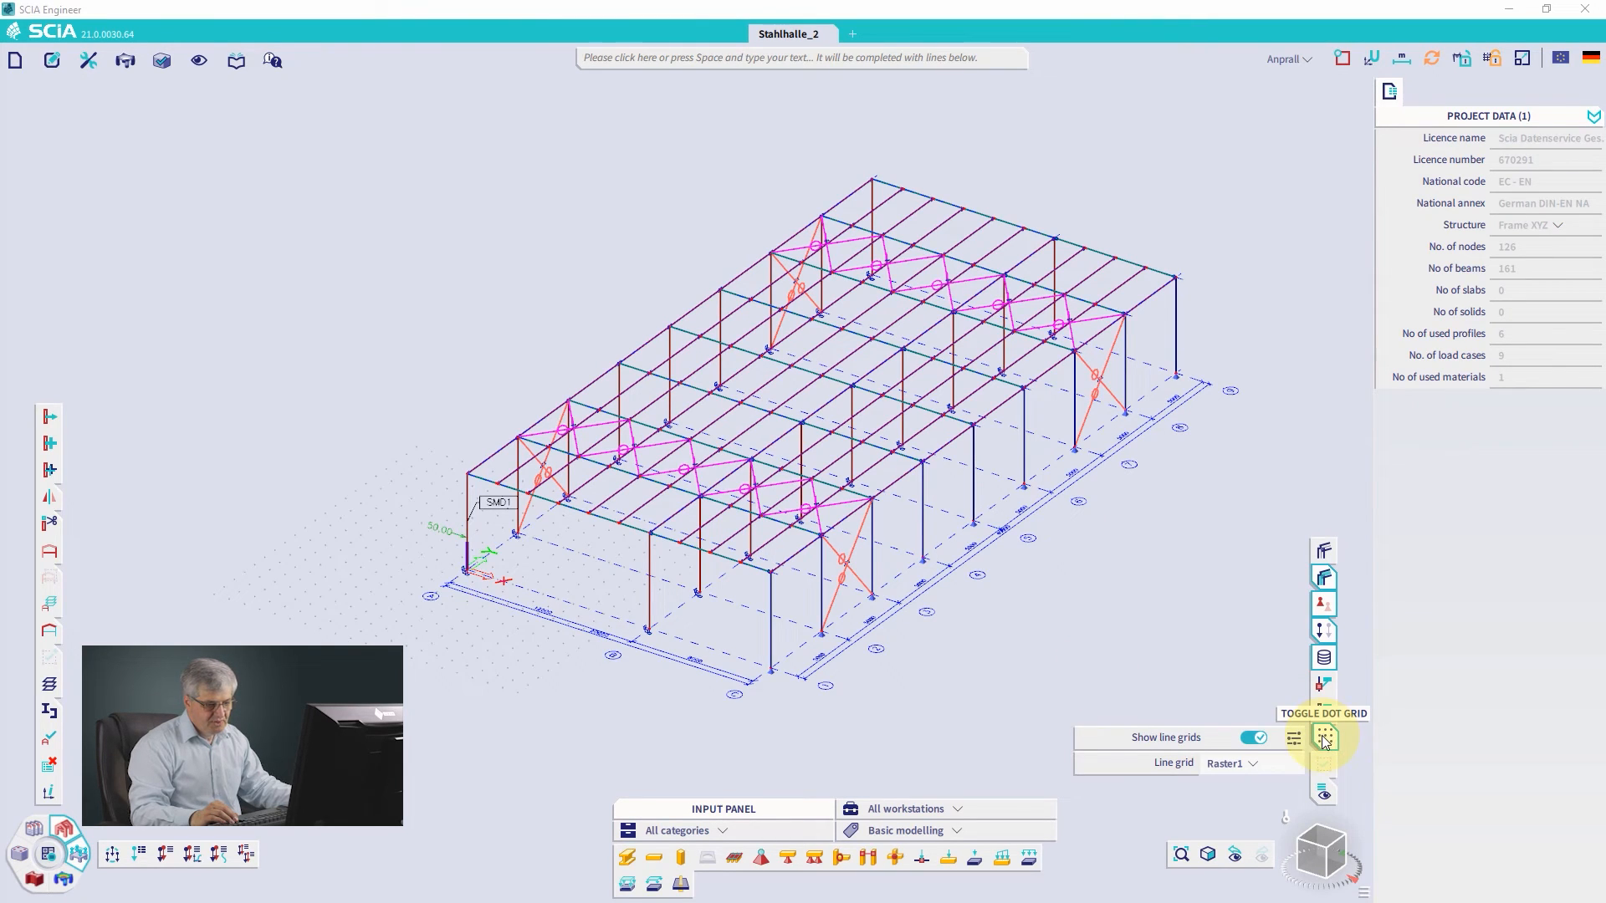
left_click(1326, 741)
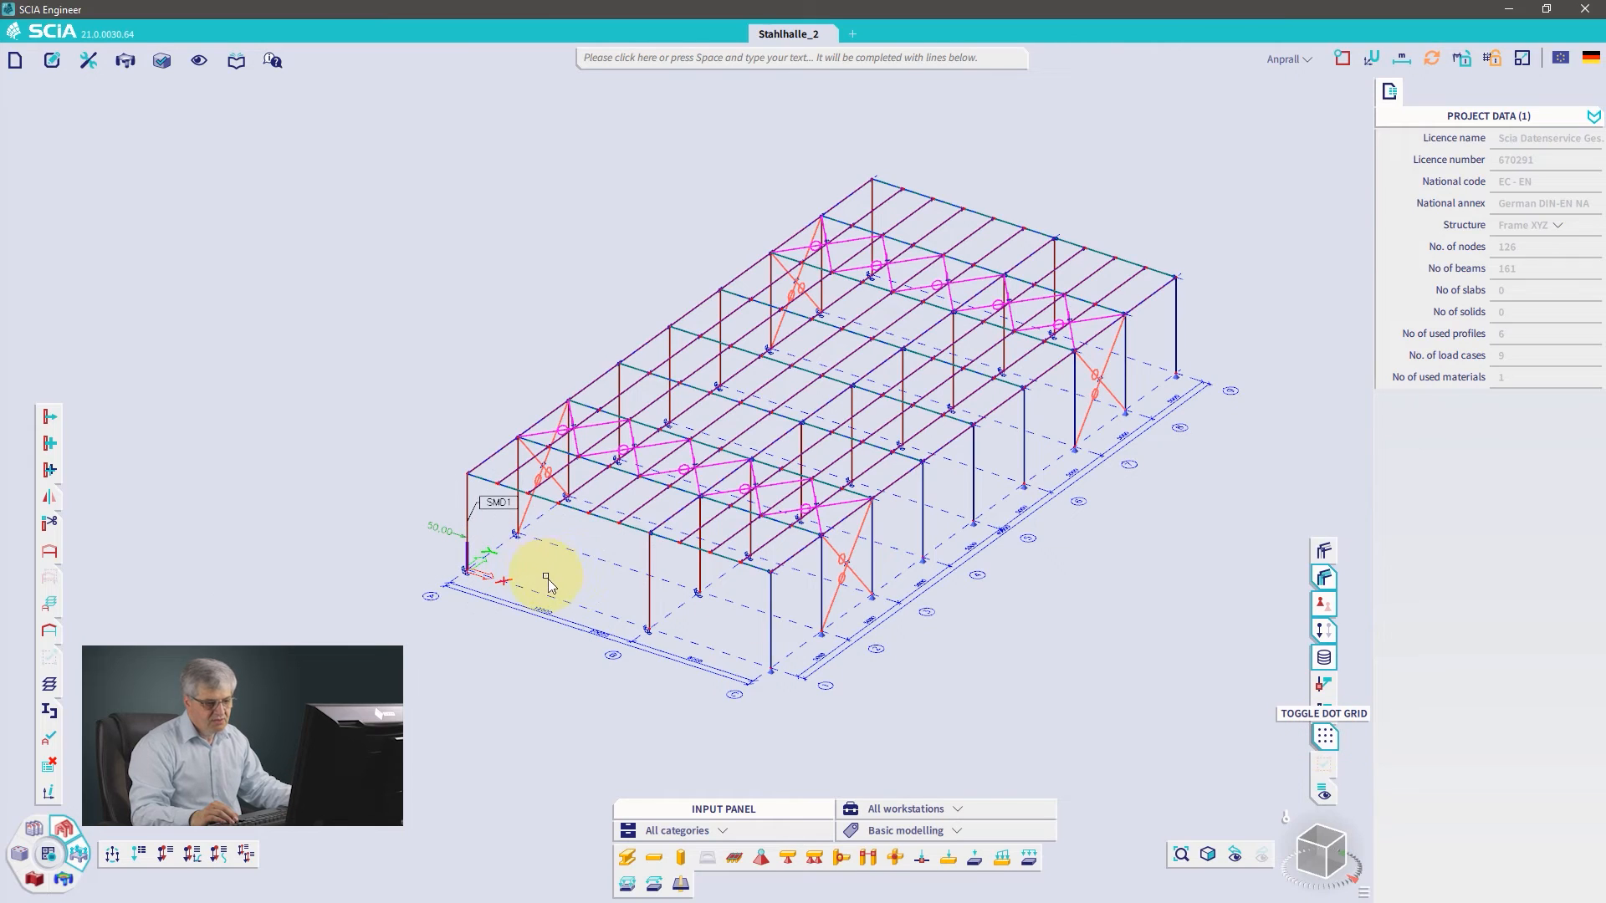
mouse_move(1325, 736)
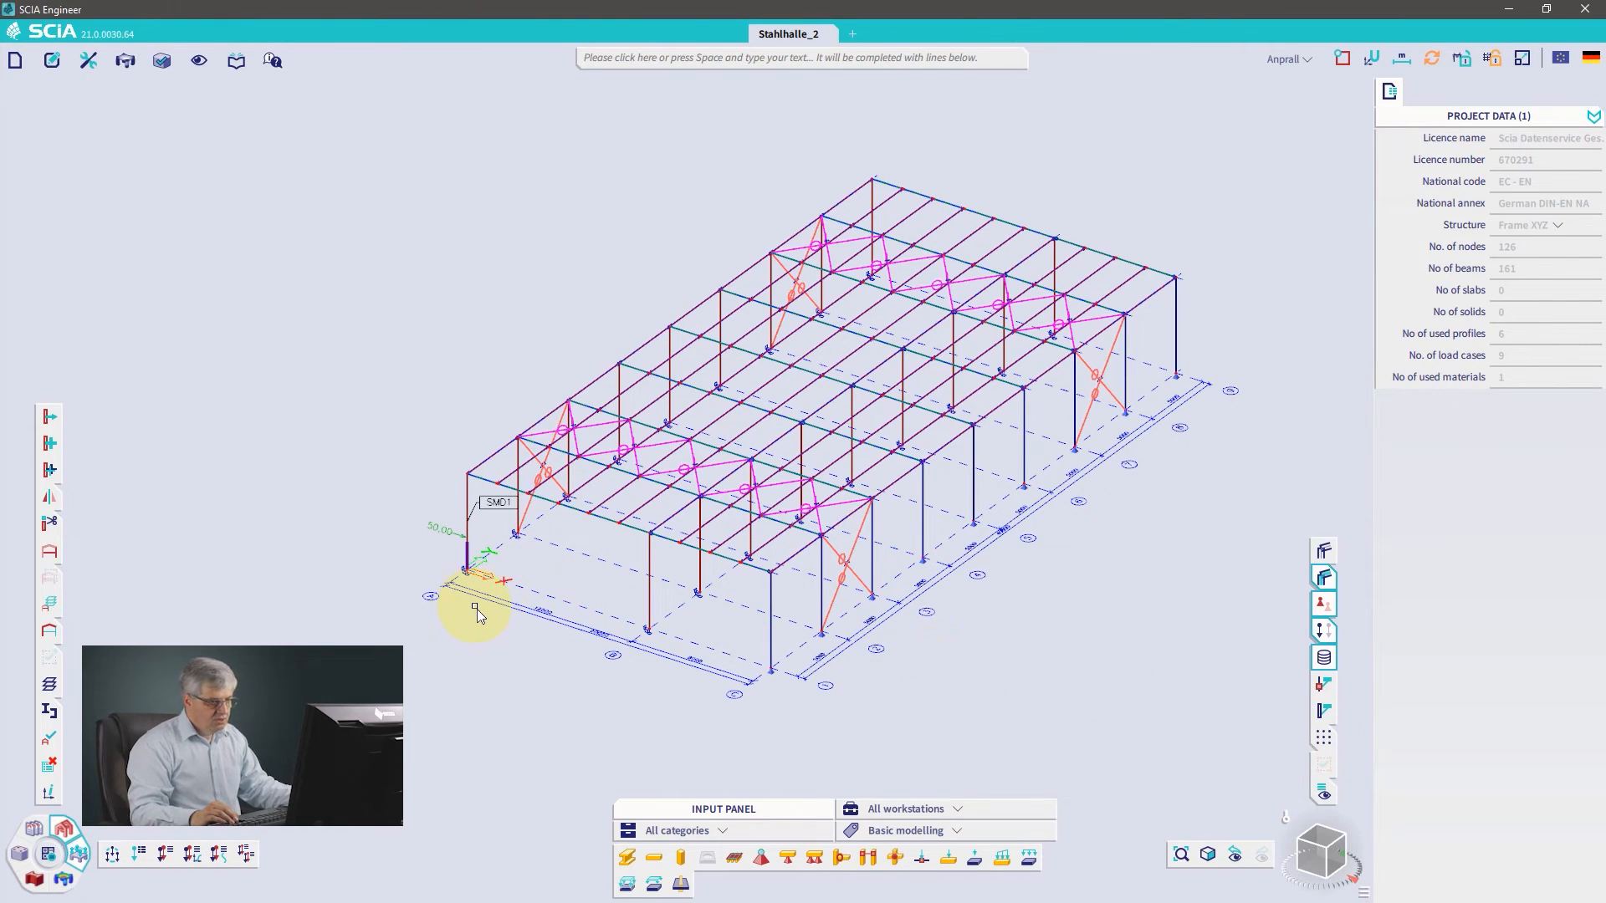
middle_click_drag(472, 614, 437, 616)
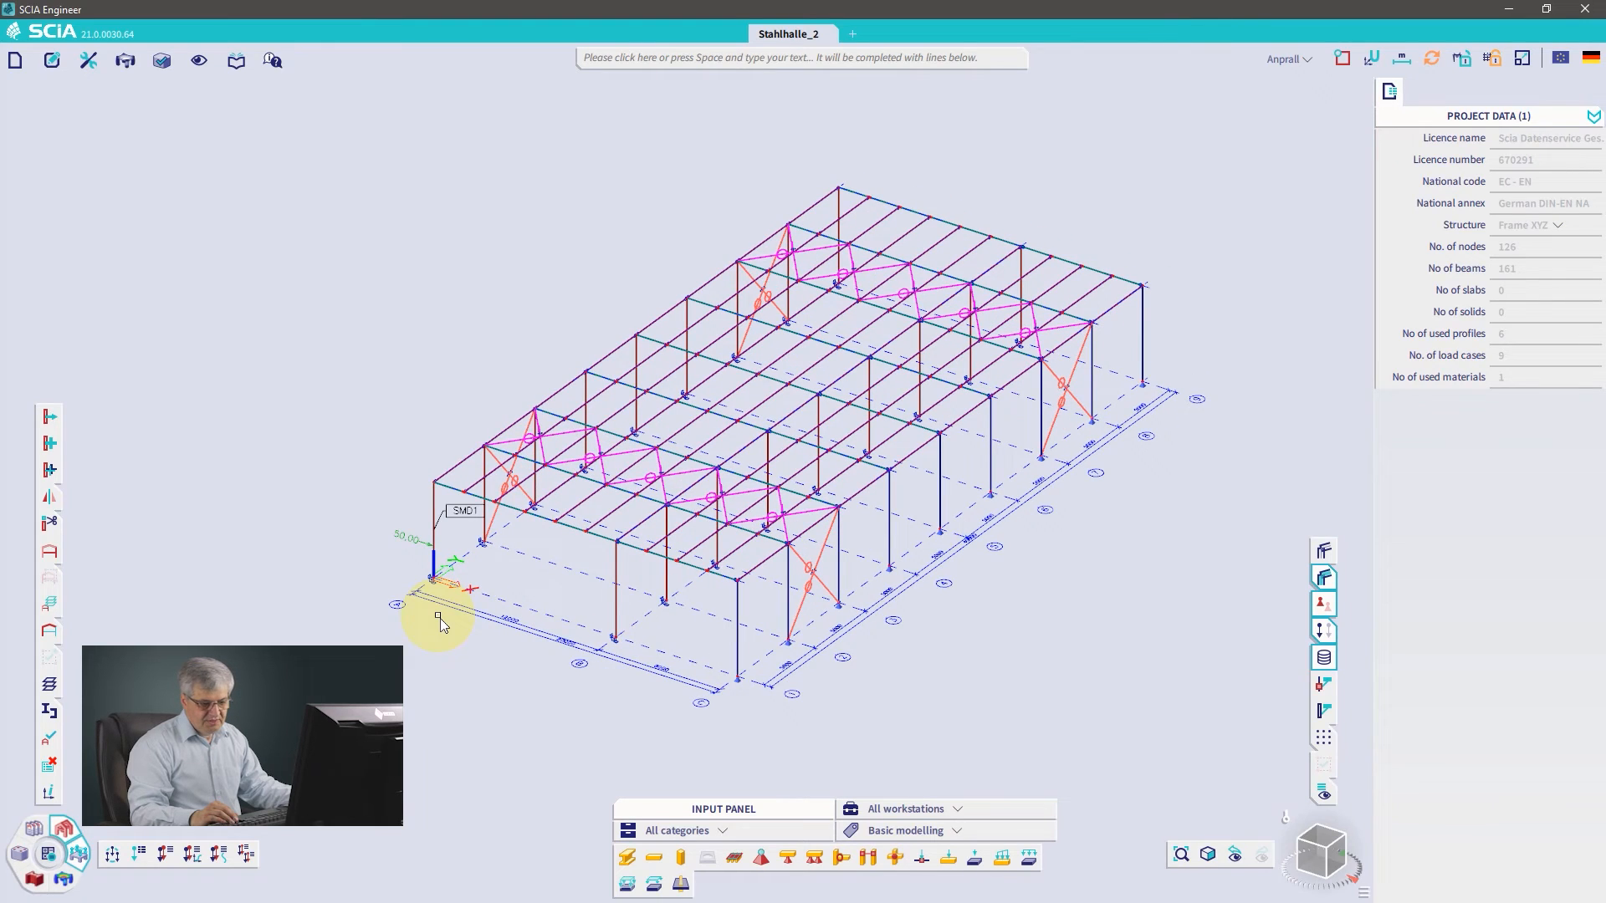
Step: Try the plan view and axonometric views of the hall with the navigation cube and rotate the model to an oblique view
left_click(1324, 842)
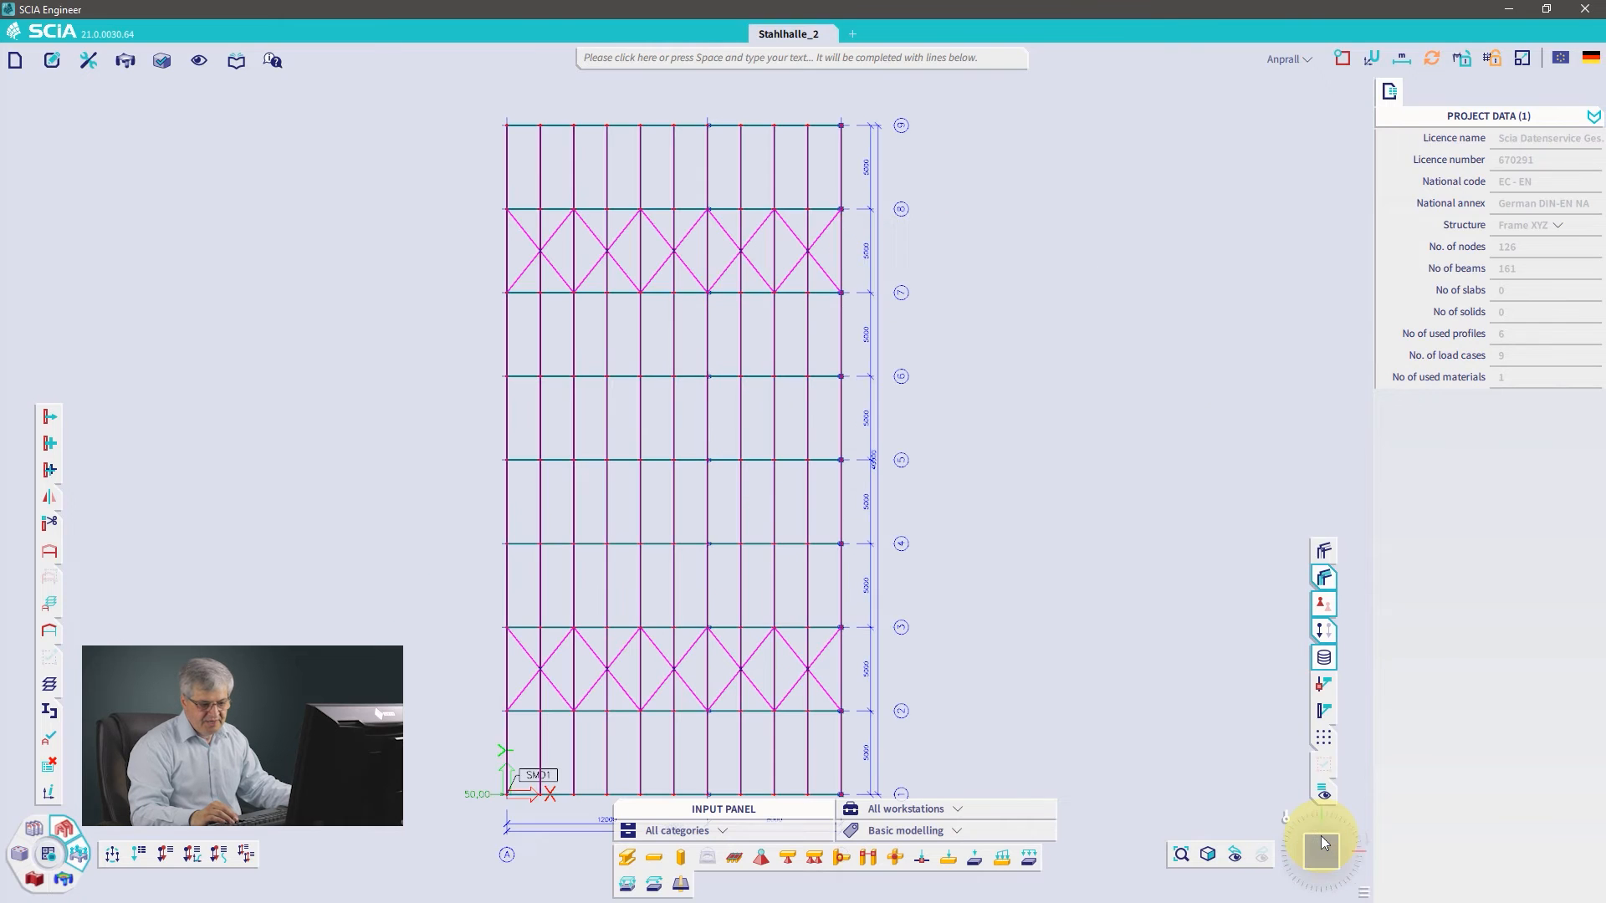
left_click(1325, 852)
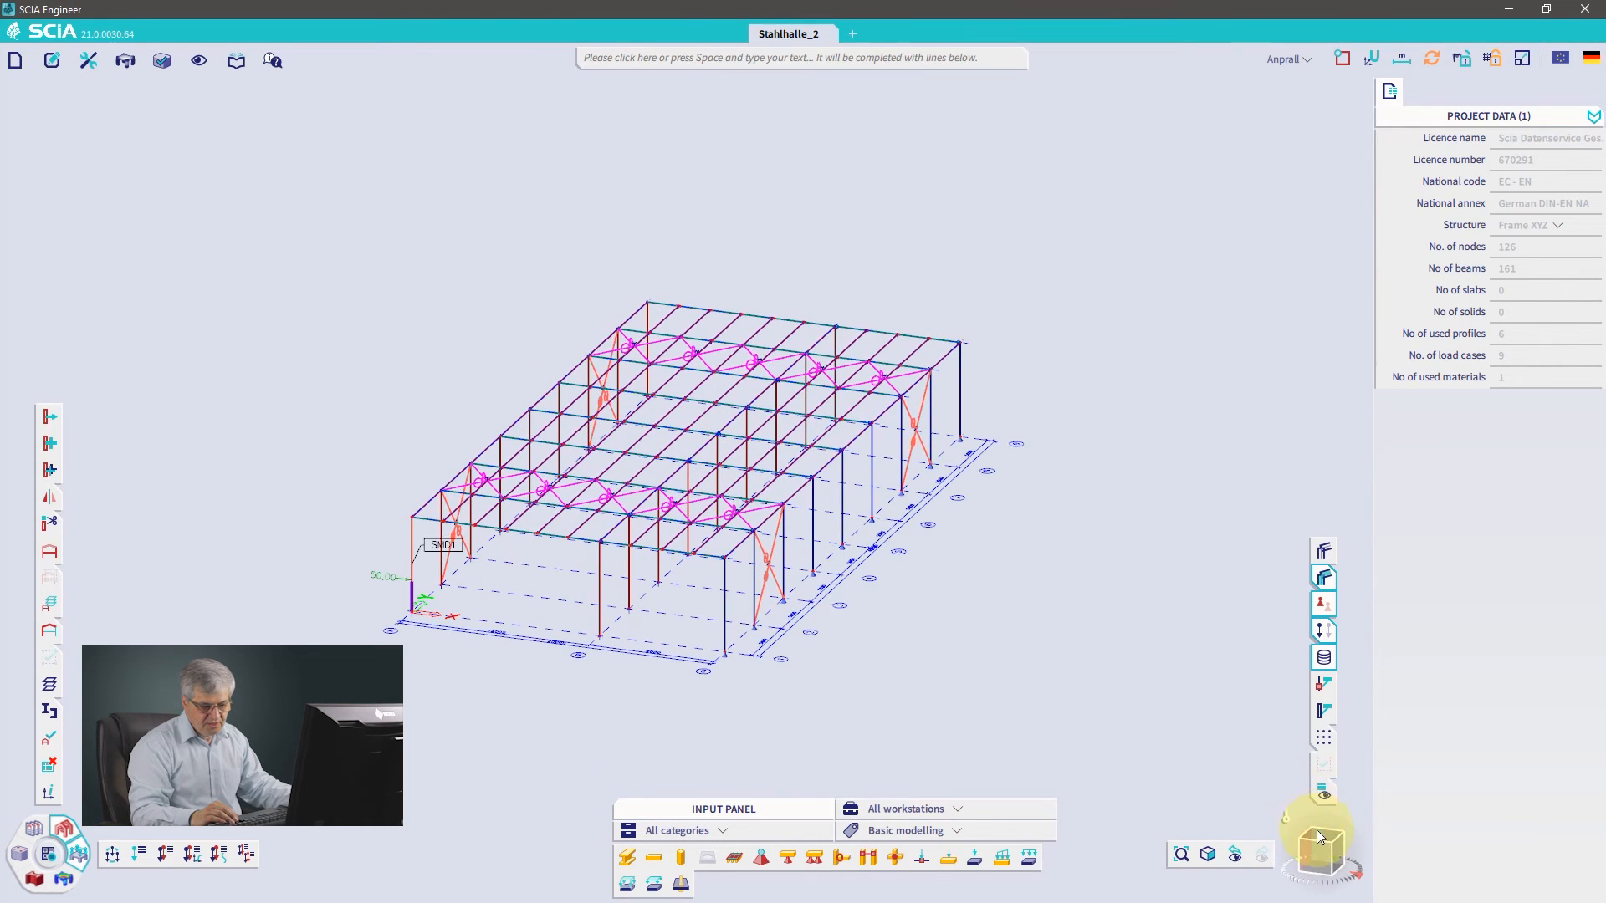
left_click(1332, 843)
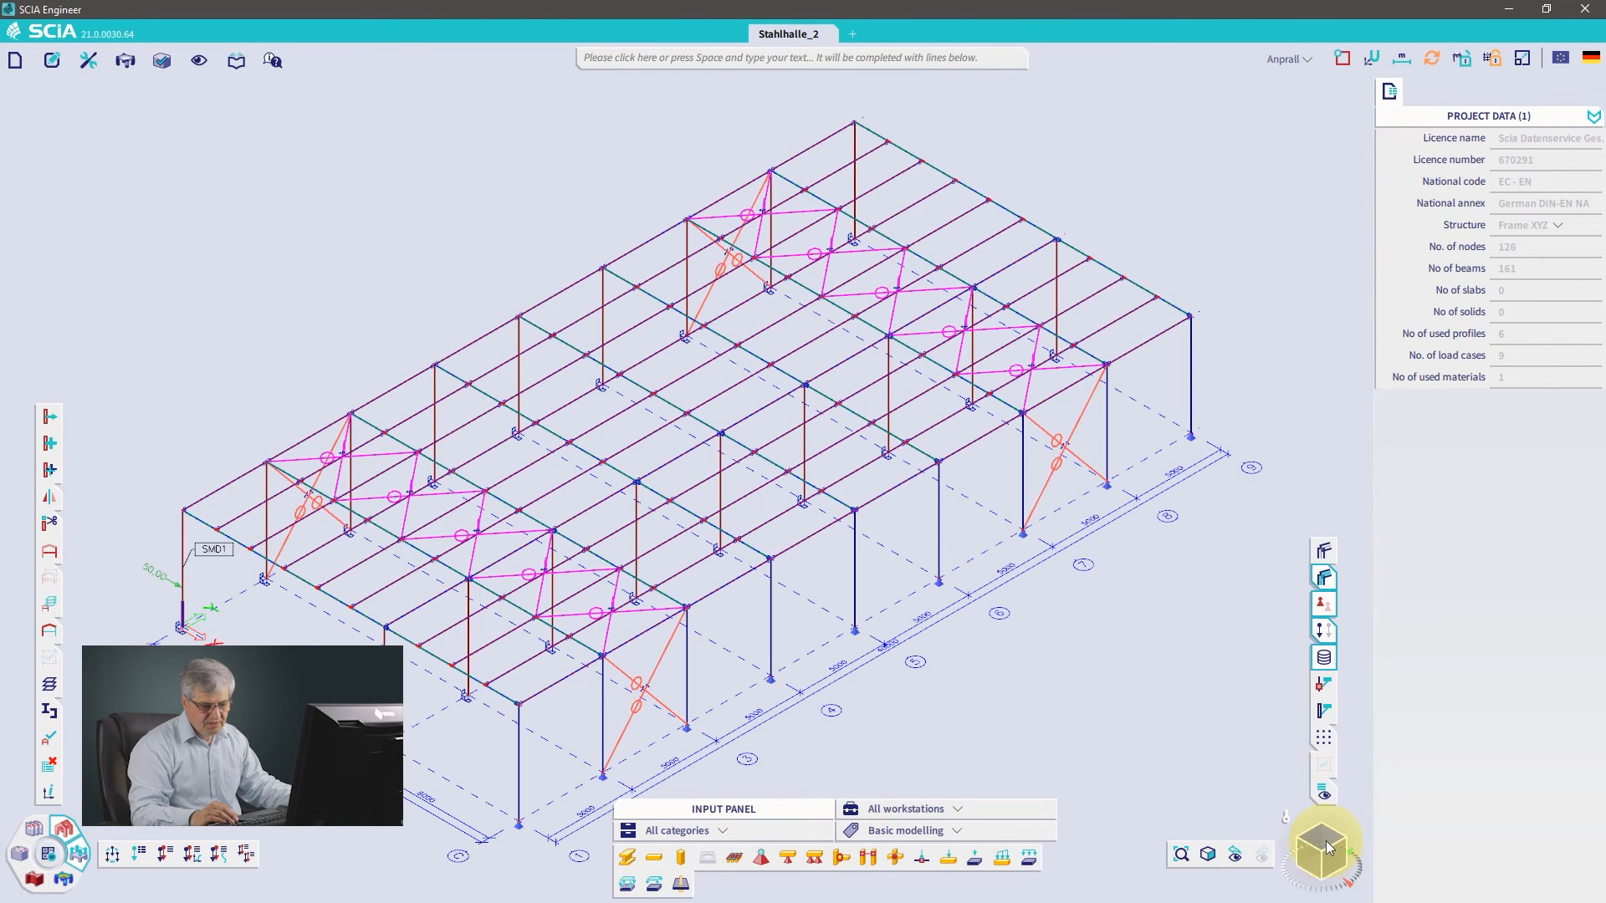
mouse_move(1326, 842)
left_mouse_down()
mouse_move(1359, 818)
mouse_move(1330, 823)
left_mouse_up()
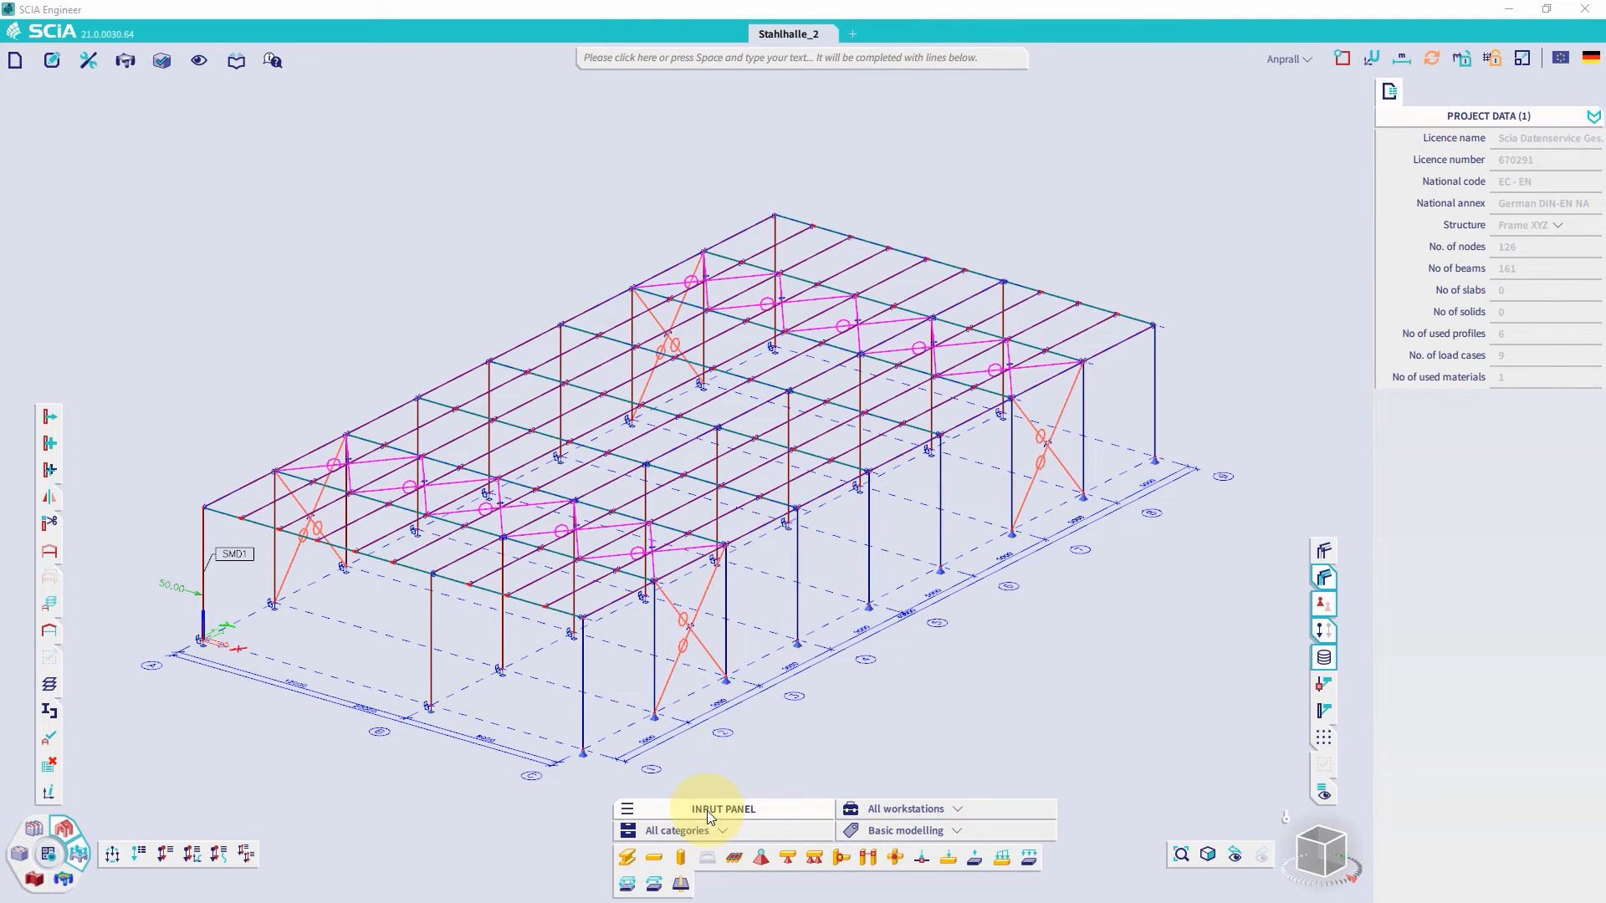
Step: Dock the input panel below the model view and filter its commands to All tags and the Loads workstation
left_click_drag(706, 811, 705, 828)
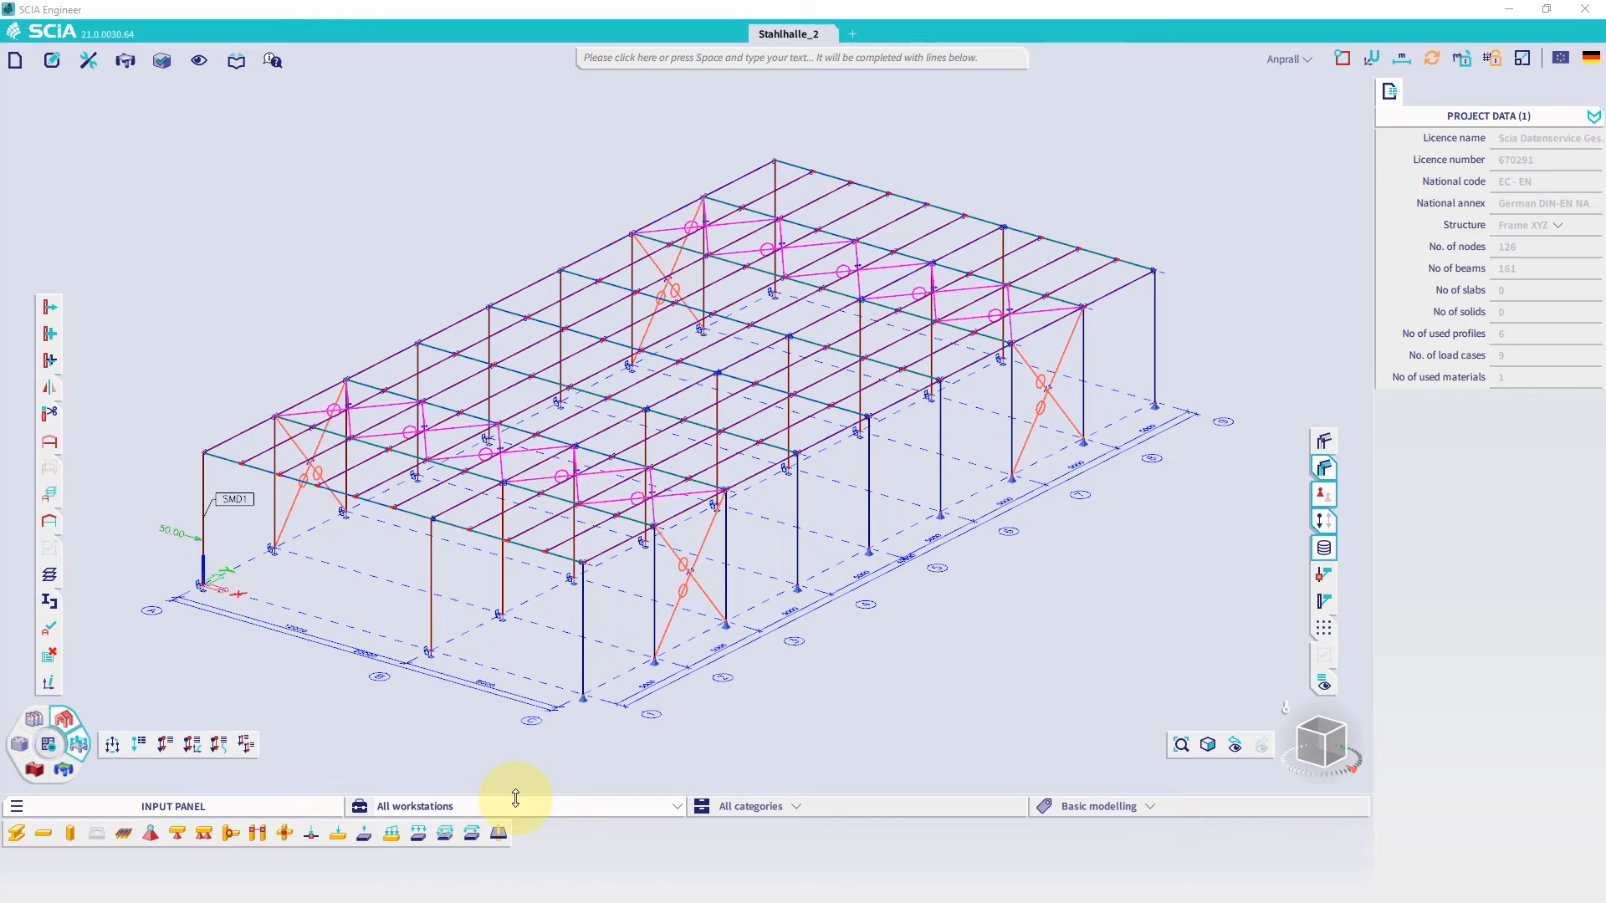
mouse_move(515, 797)
left_mouse_down()
mouse_move(518, 770)
mouse_move(521, 783)
left_mouse_up()
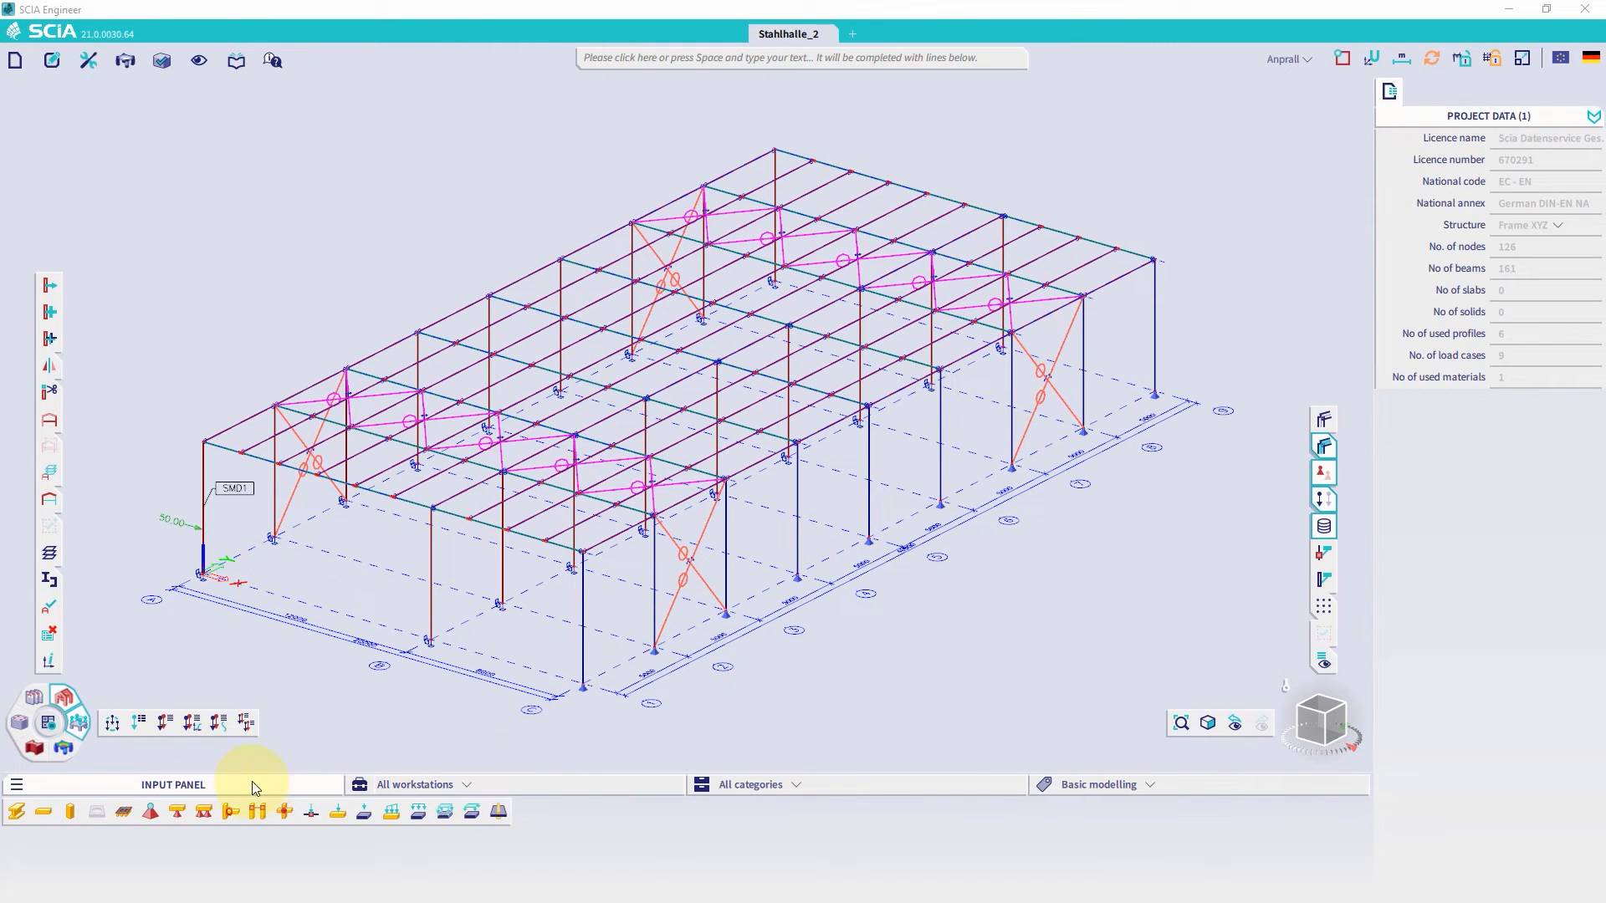
left_click(1136, 790)
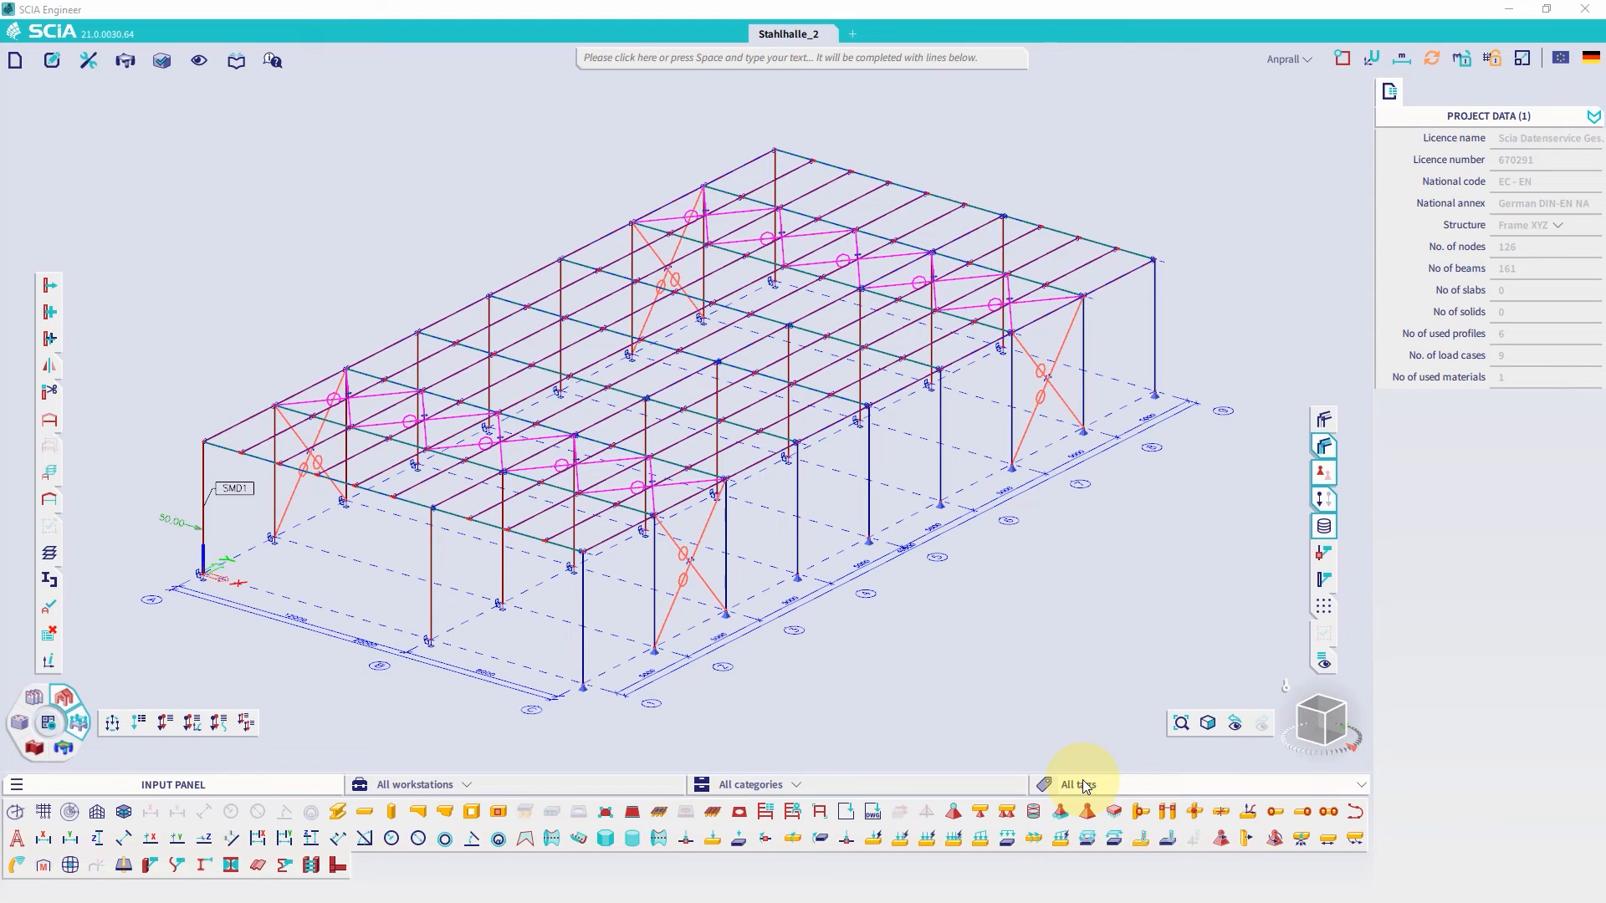
left_click(769, 785)
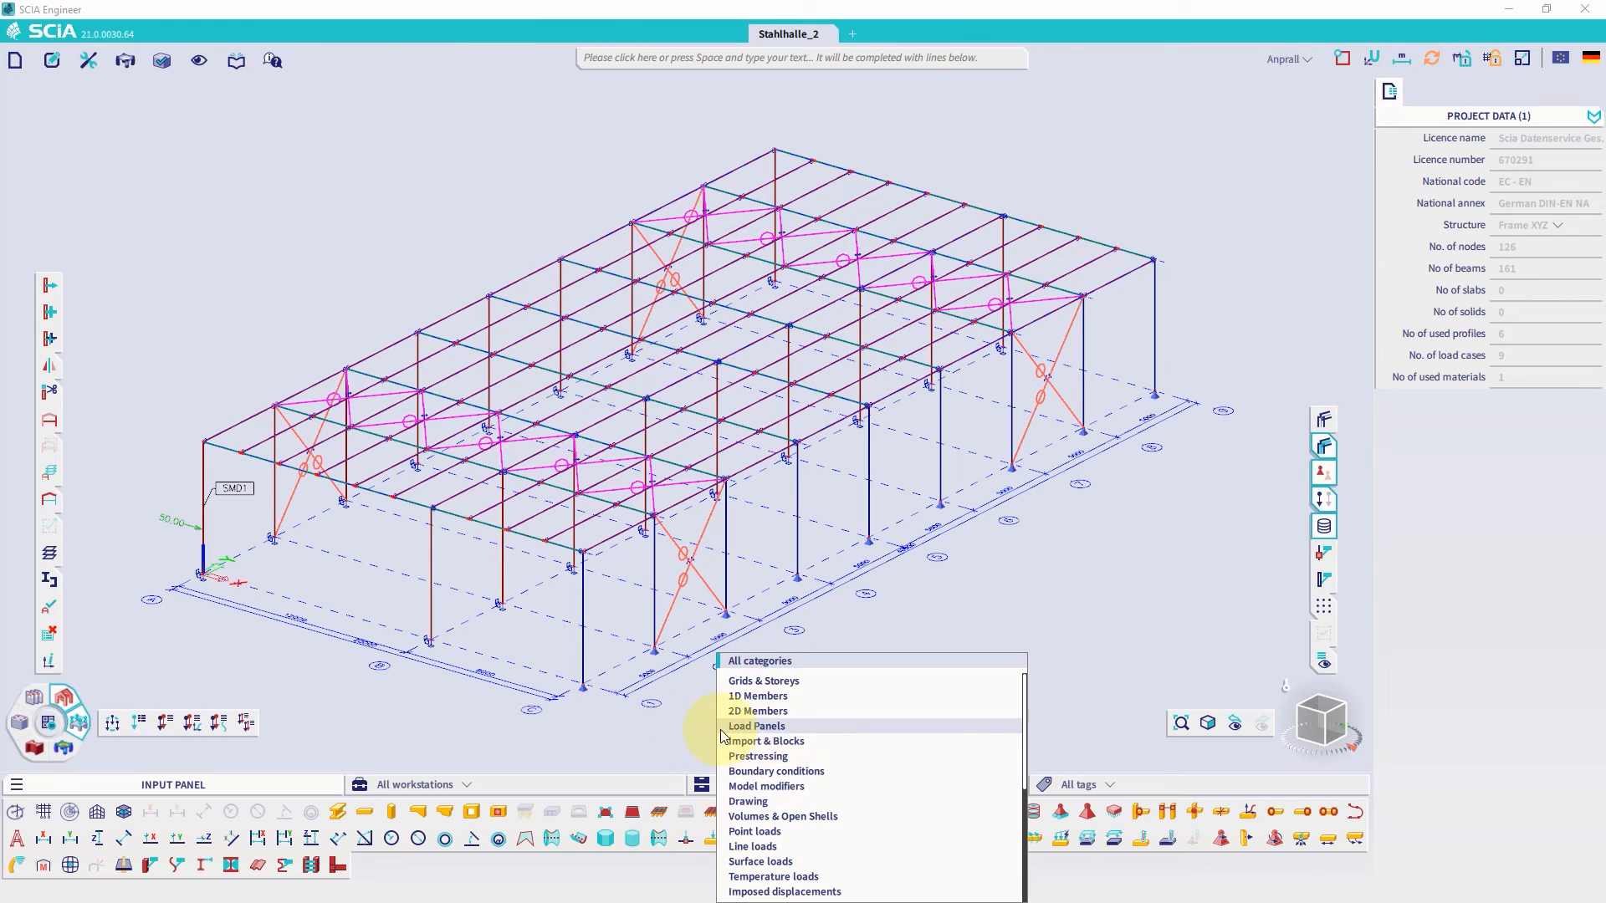
left_click(554, 783)
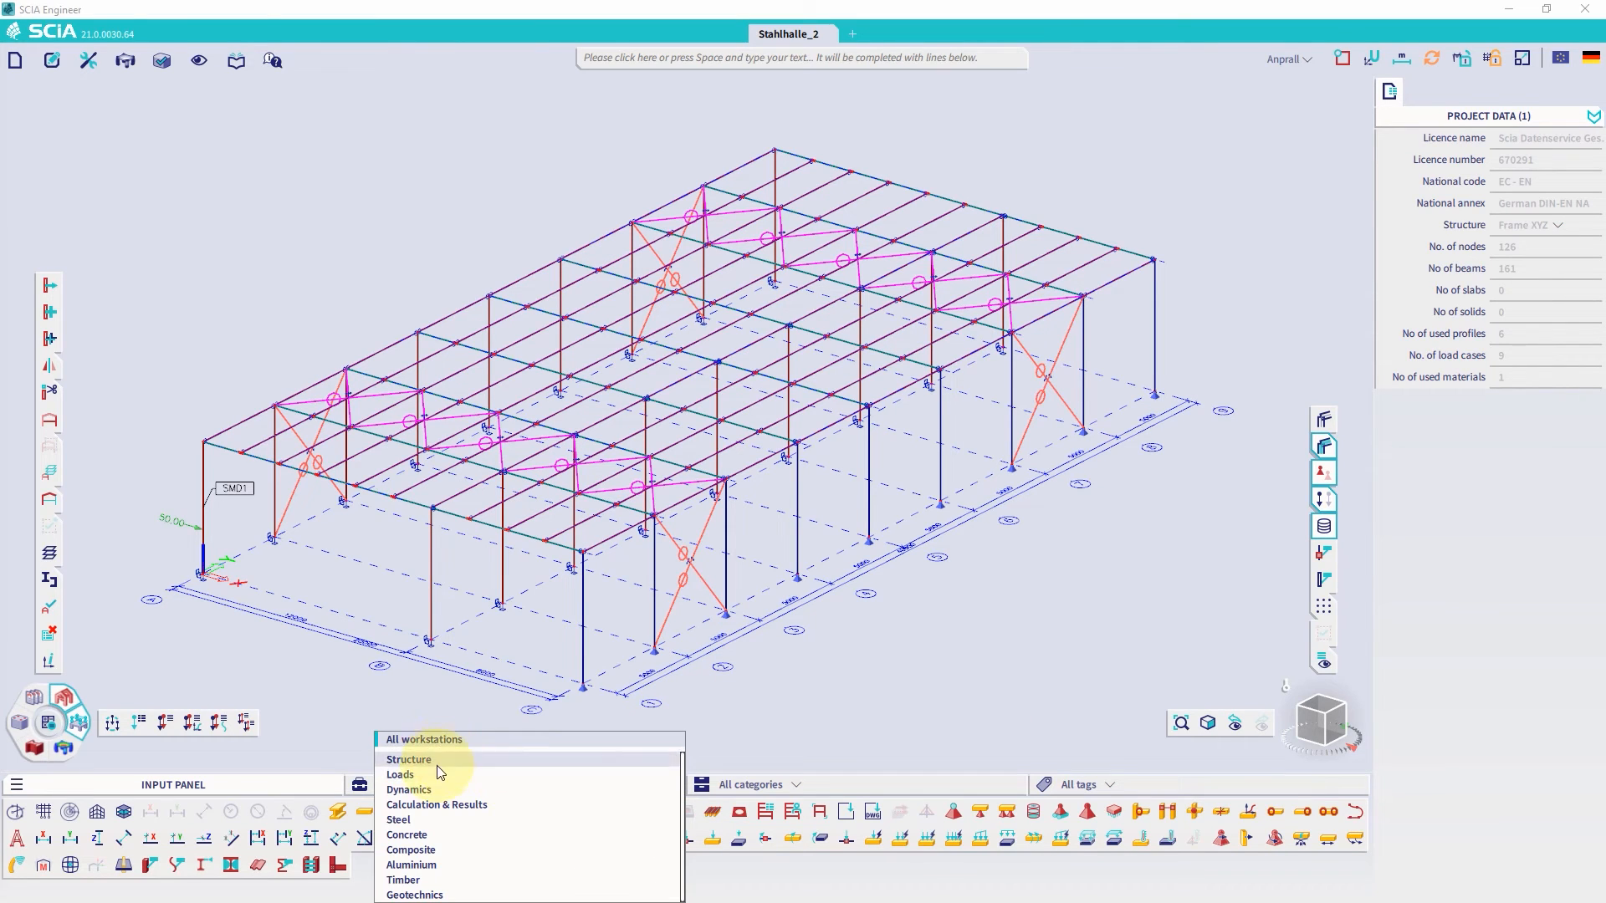
left_click(470, 774)
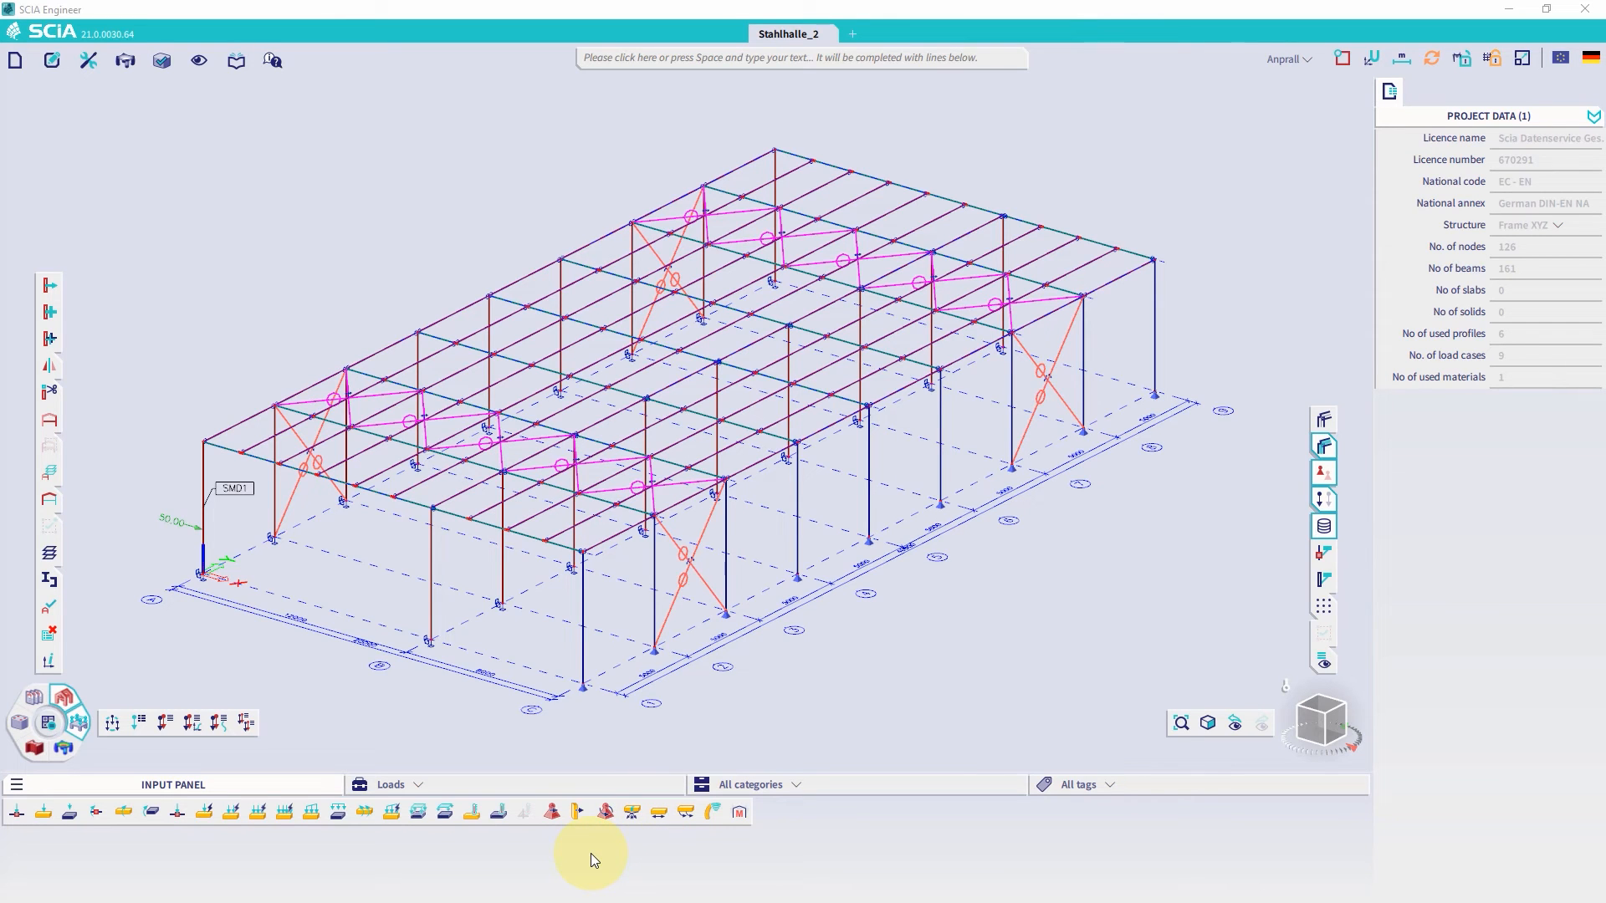
Step: Dock the input panel along the left side of the model view and narrow it to a slim column
left_click_drag(229, 785, 185, 366)
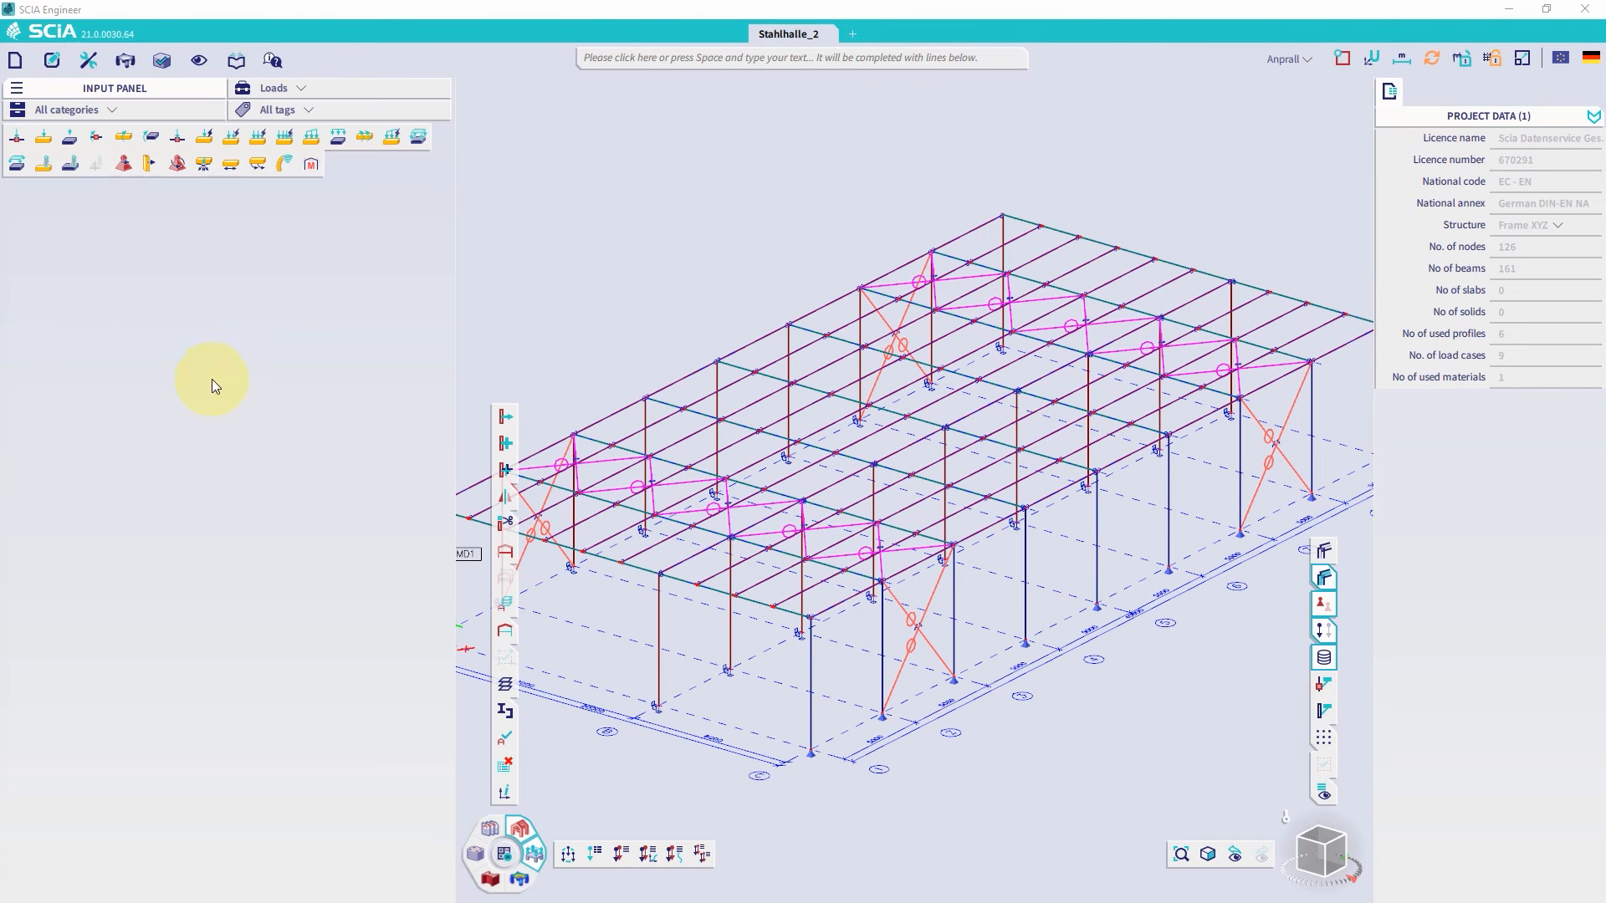
left_click_drag(452, 402, 250, 388)
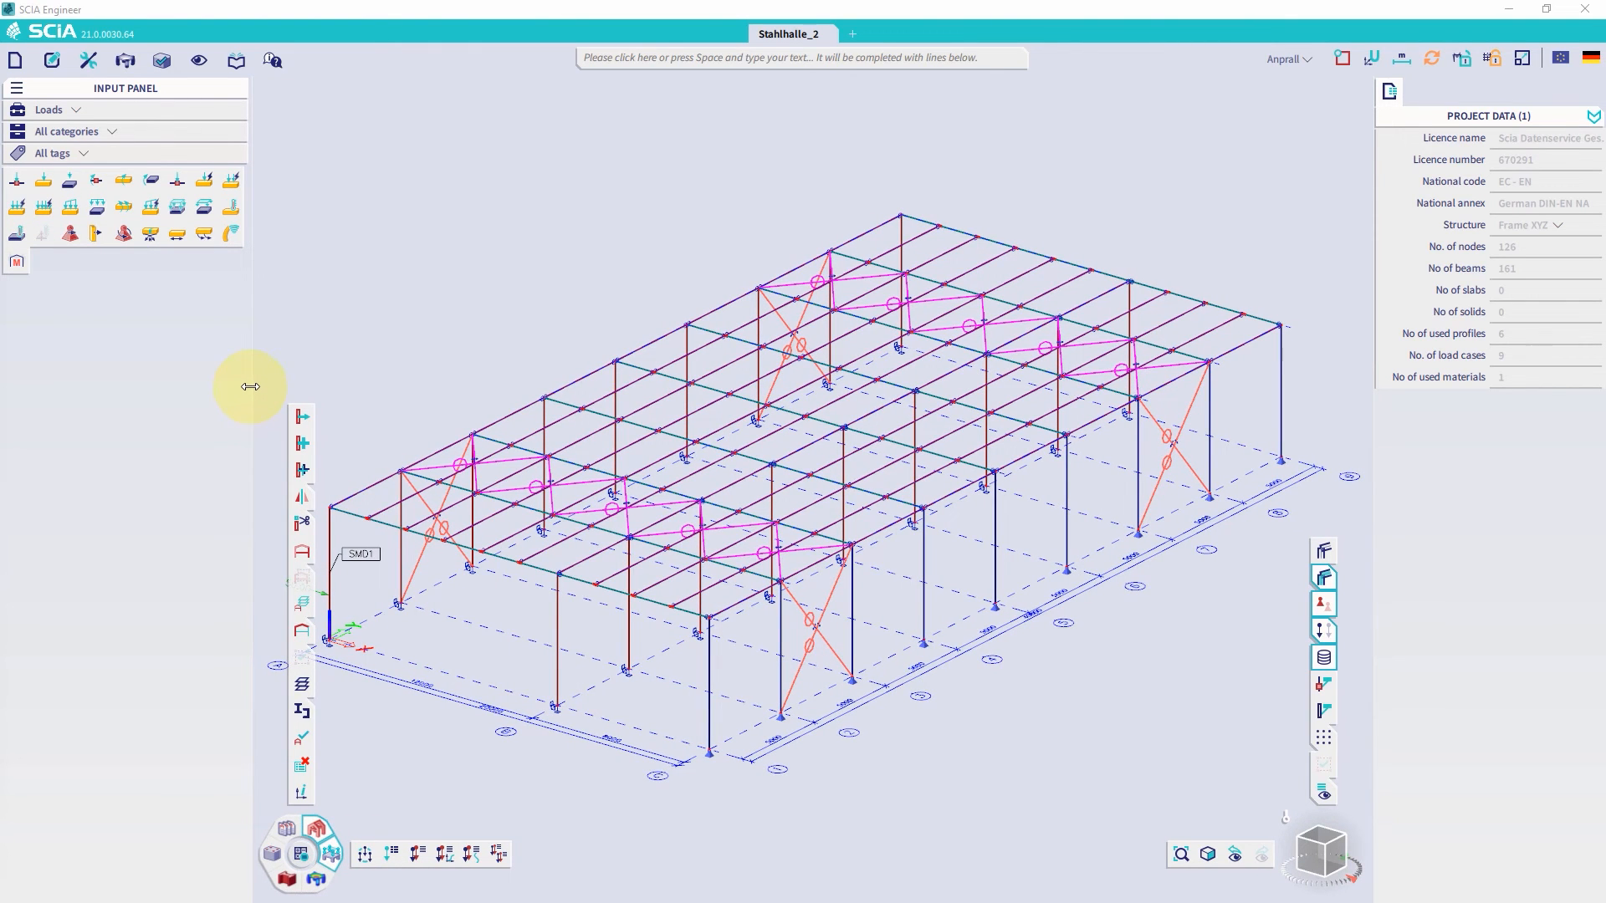
left_click_drag(250, 387, 224, 385)
Step: Turn off icon mode in the input panel, widen the panel and show the category headers
left_click(16, 89)
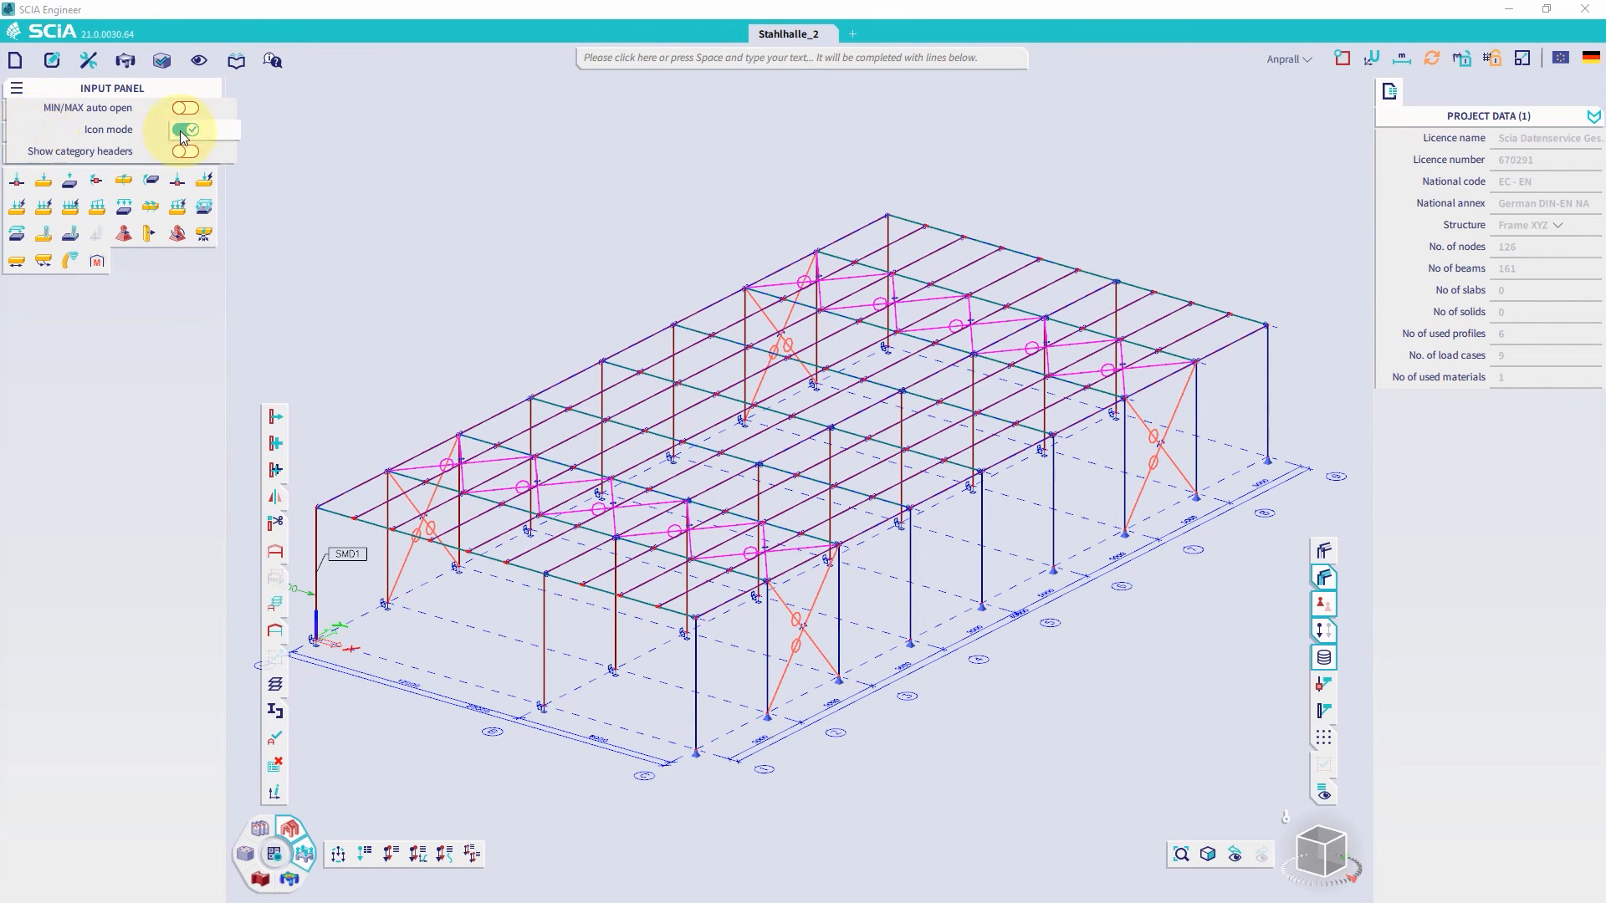
left_click(314, 252)
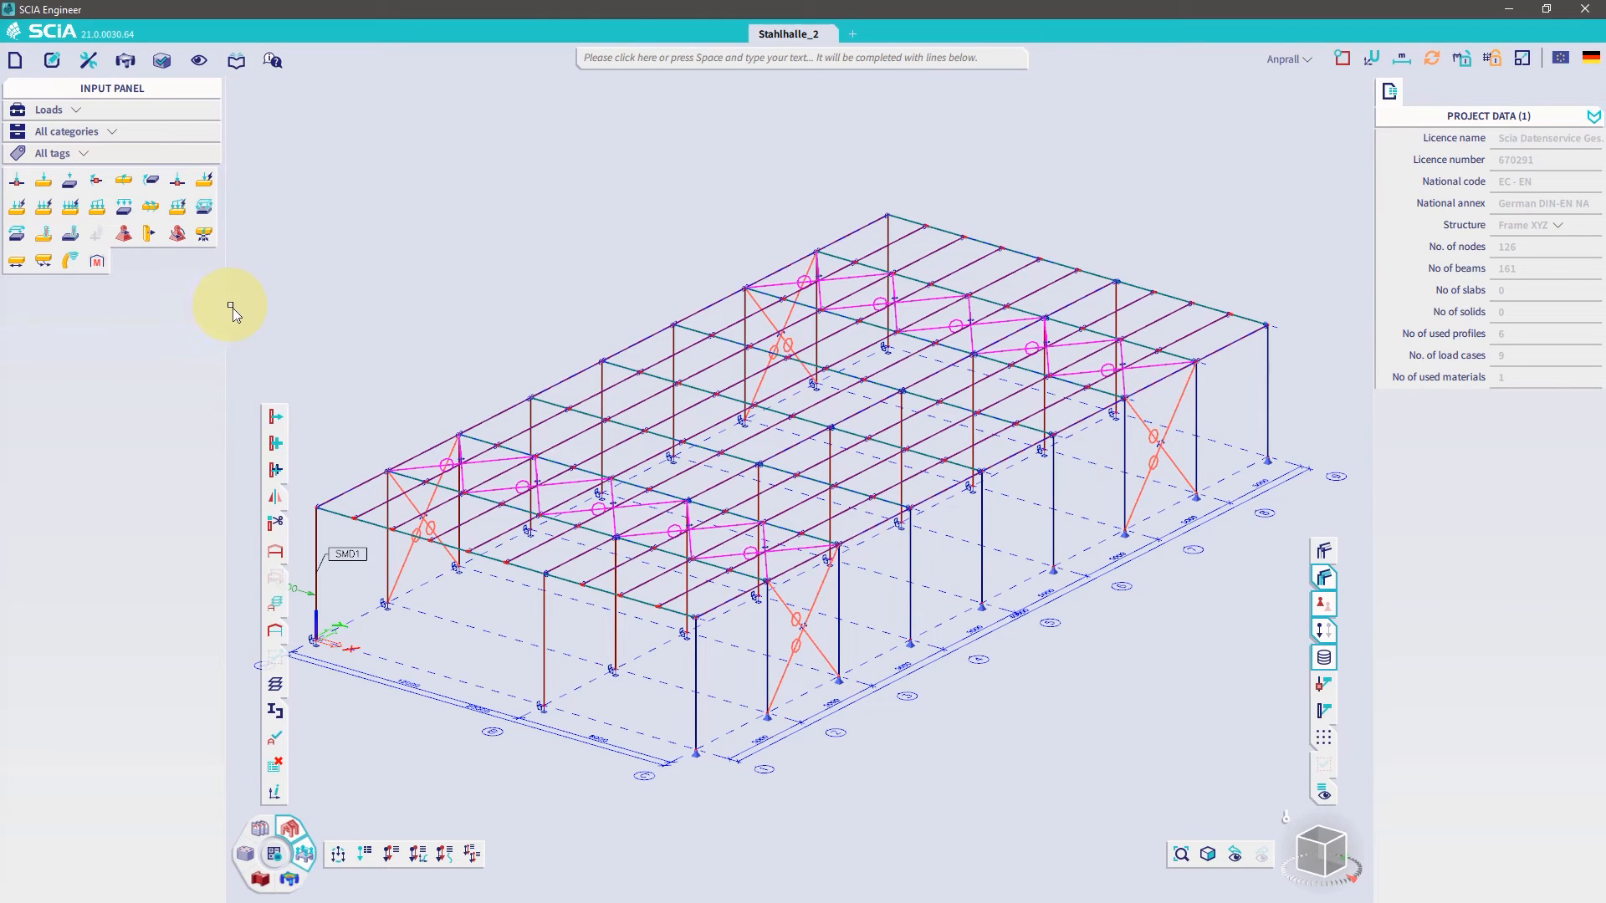
left_click_drag(223, 303, 265, 296)
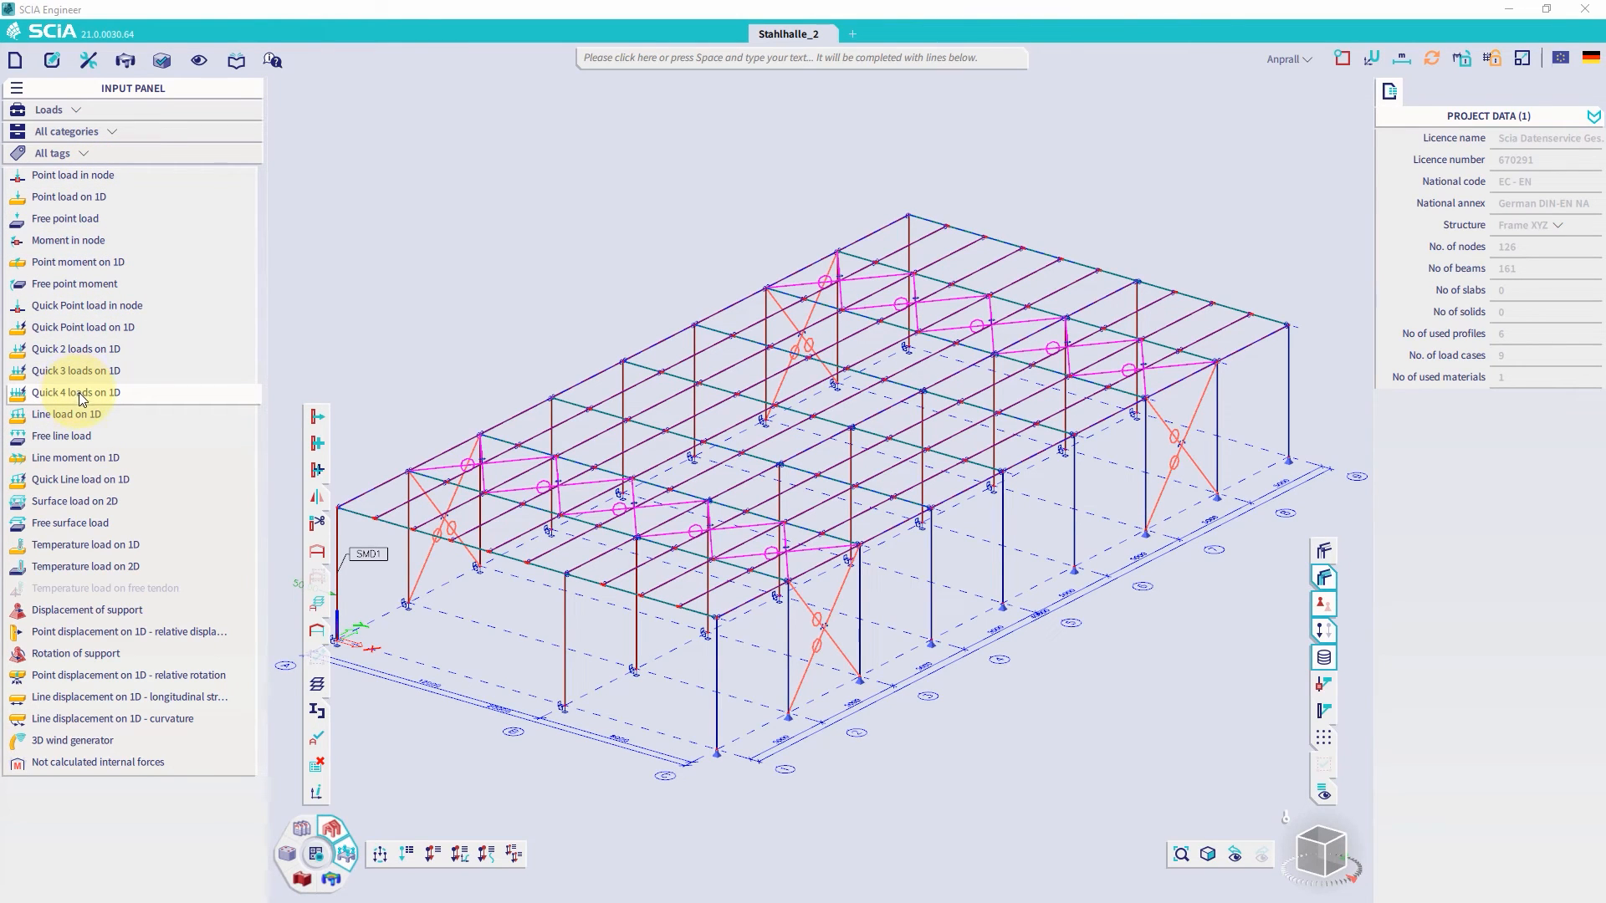
left_click(17, 92)
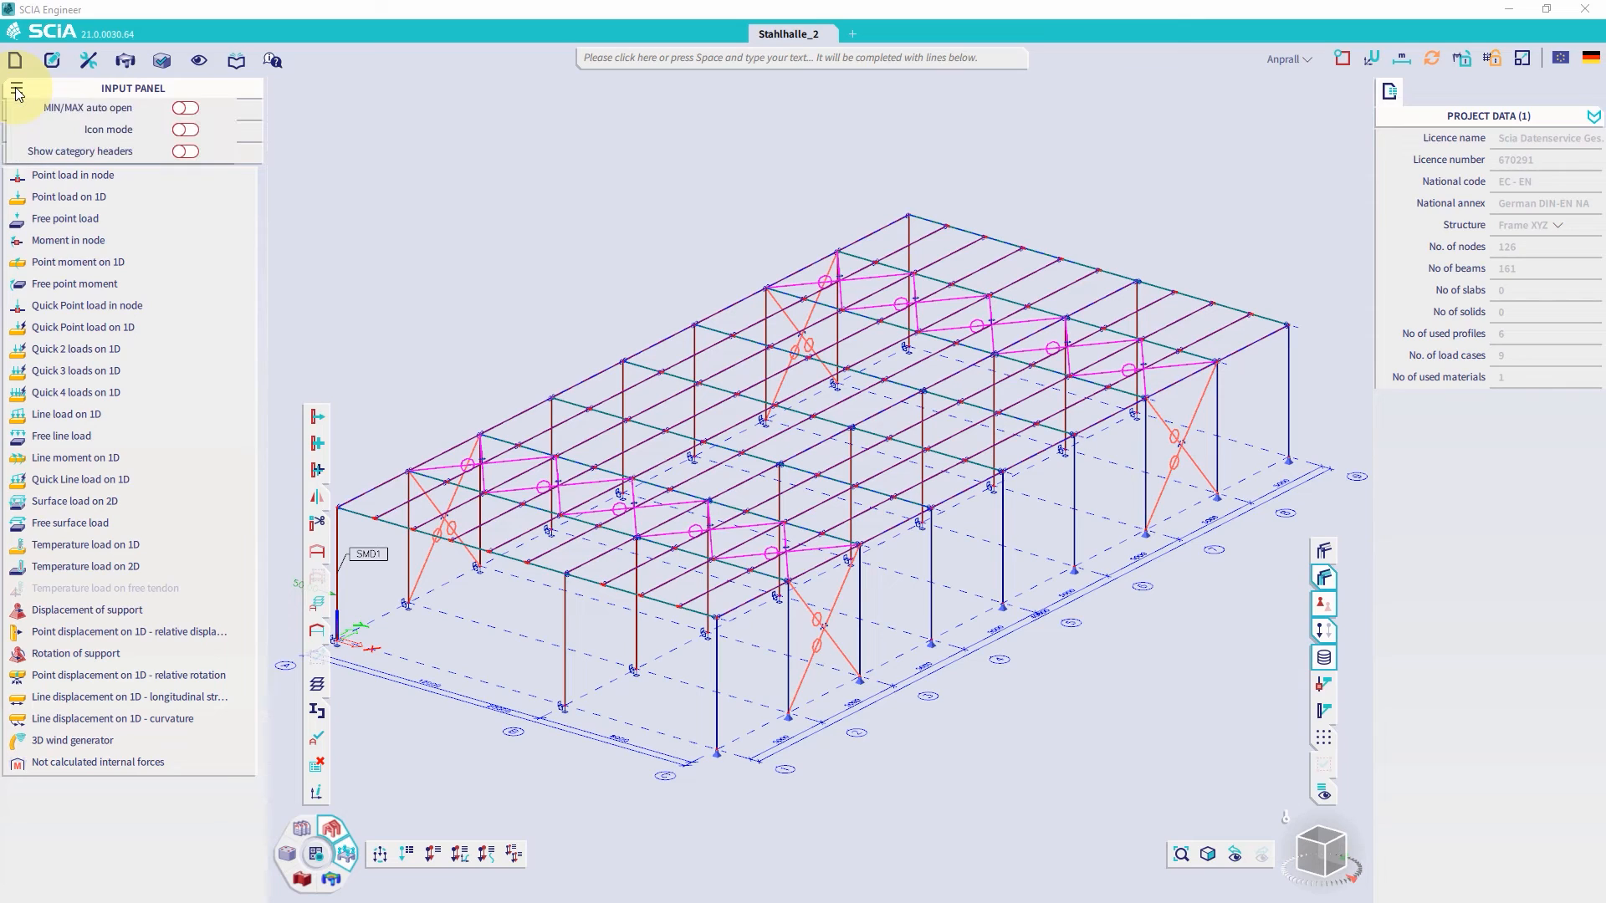
left_click(183, 152)
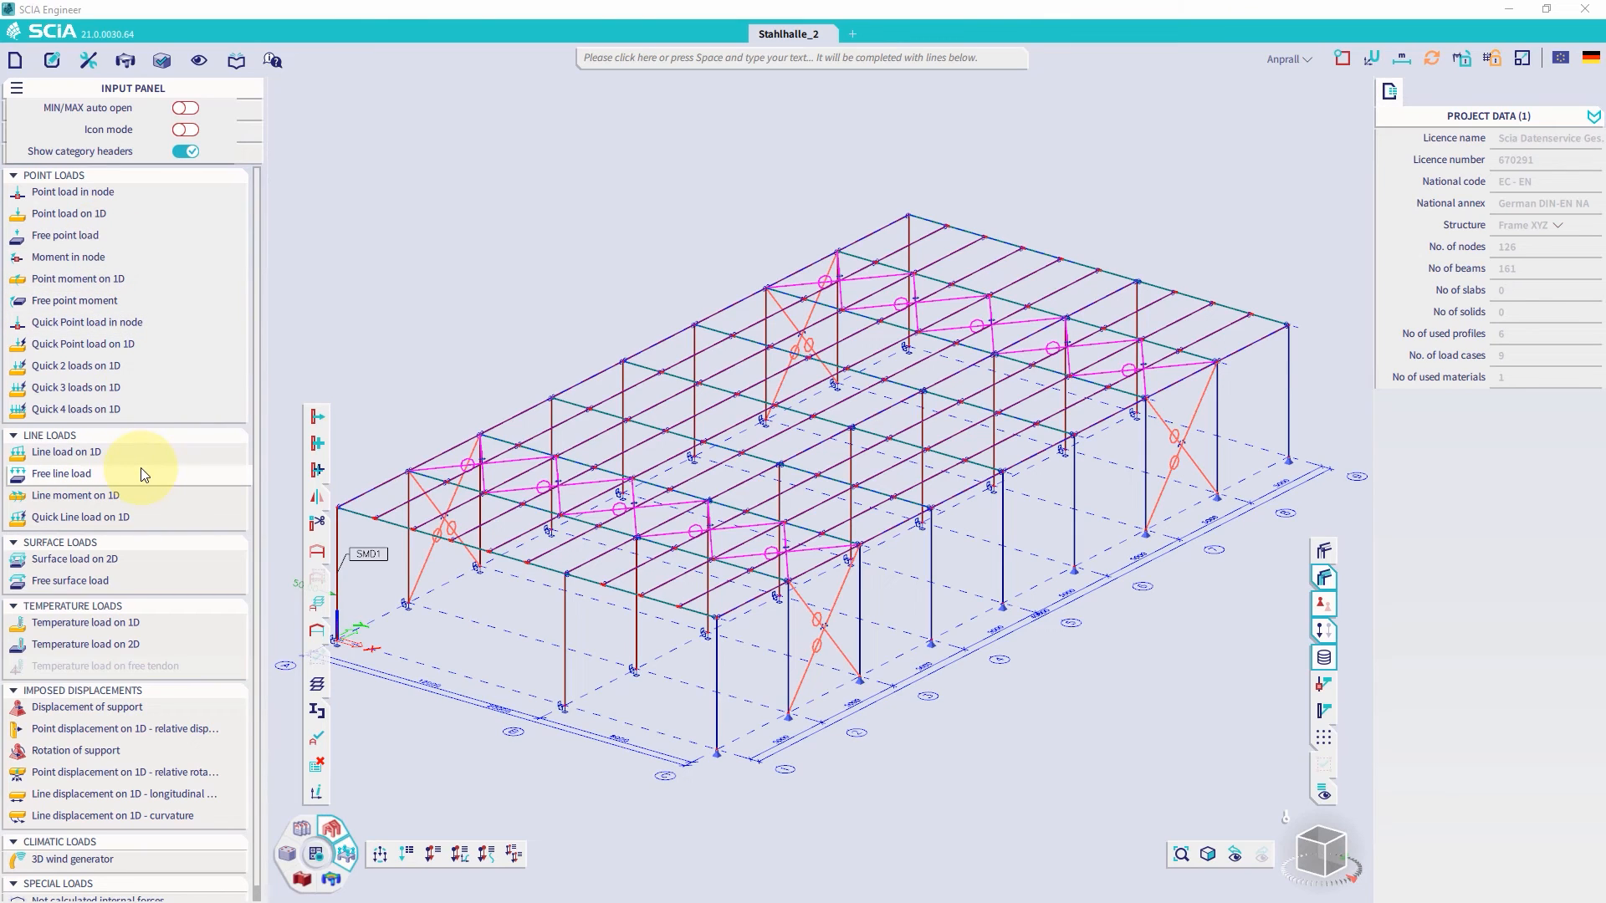
left_click(350, 178)
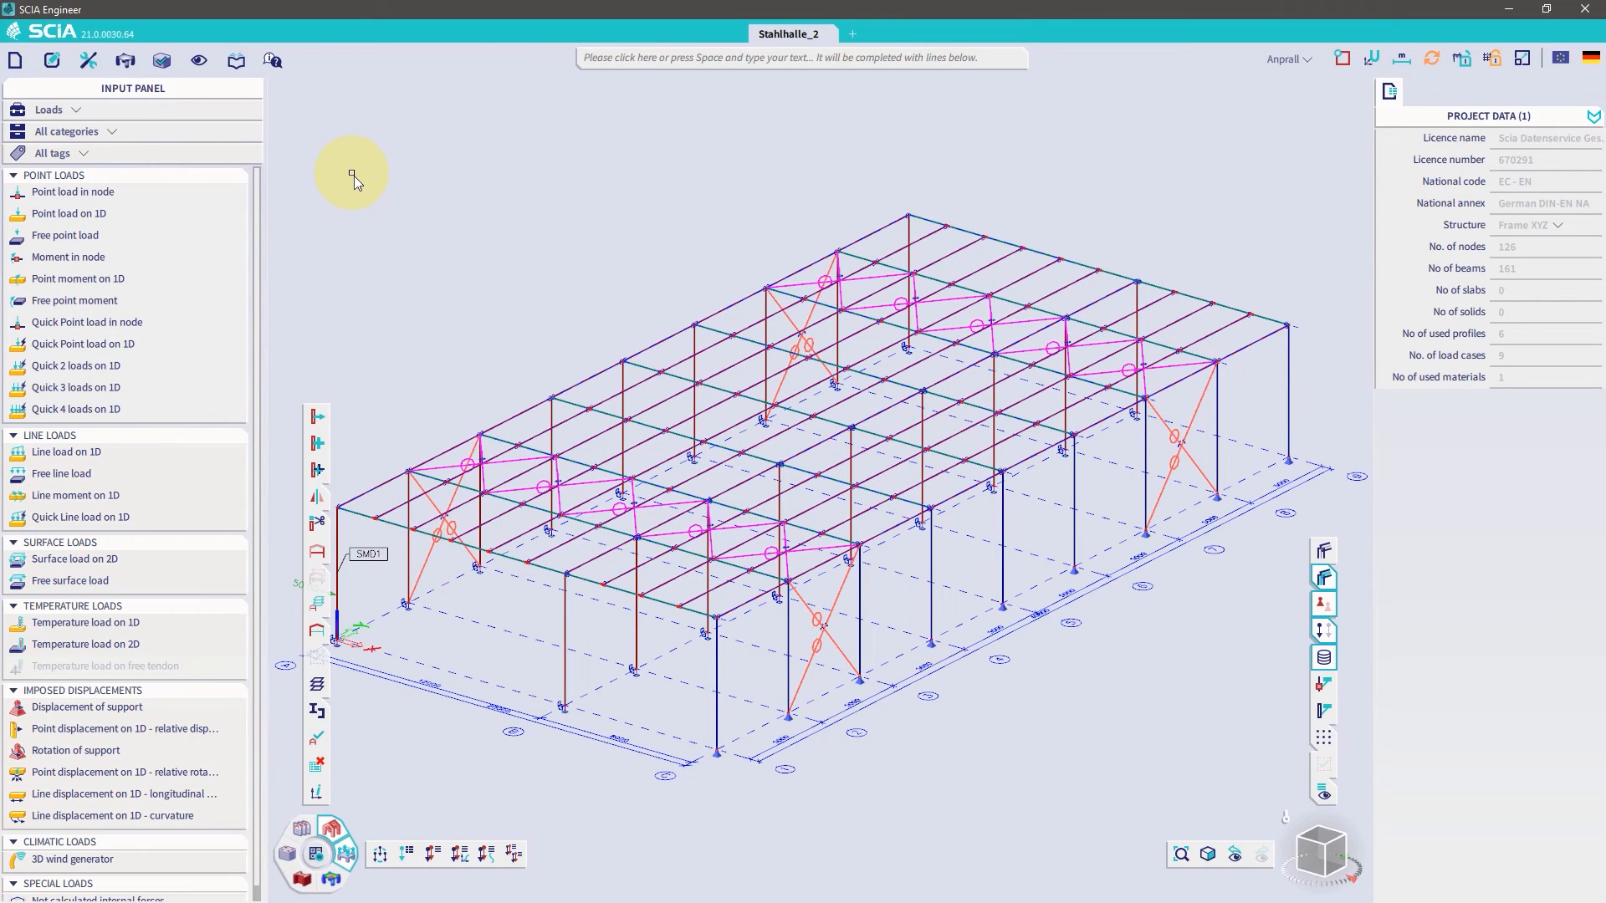
Step: Filter the input panel to the Line loads category of the Loads workstation
left_click(85, 113)
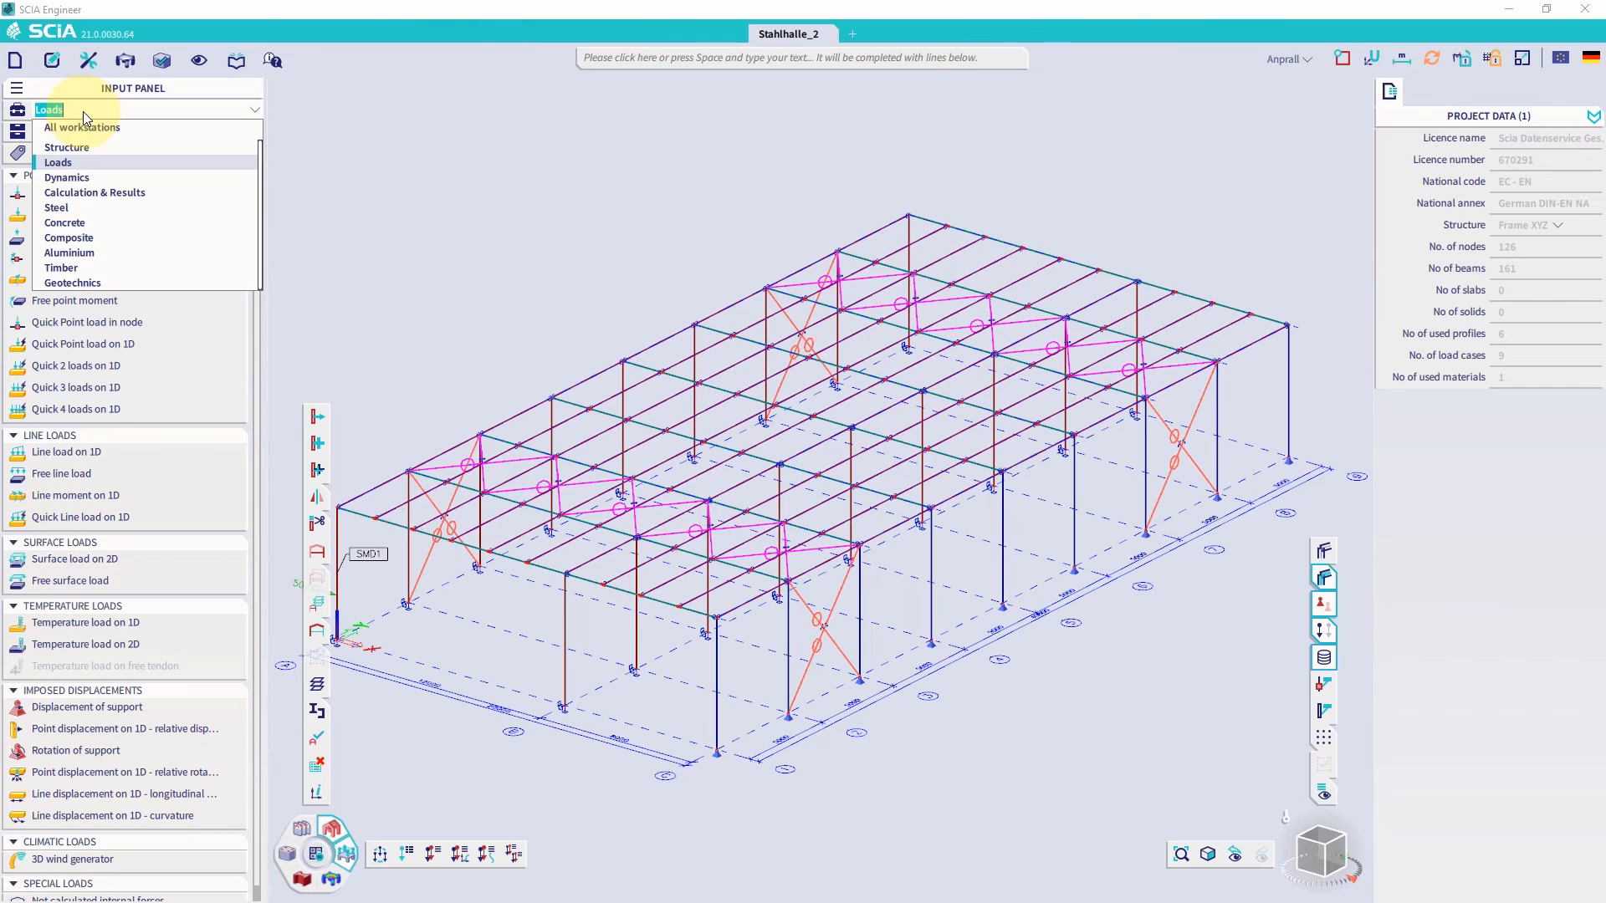
left_click(84, 163)
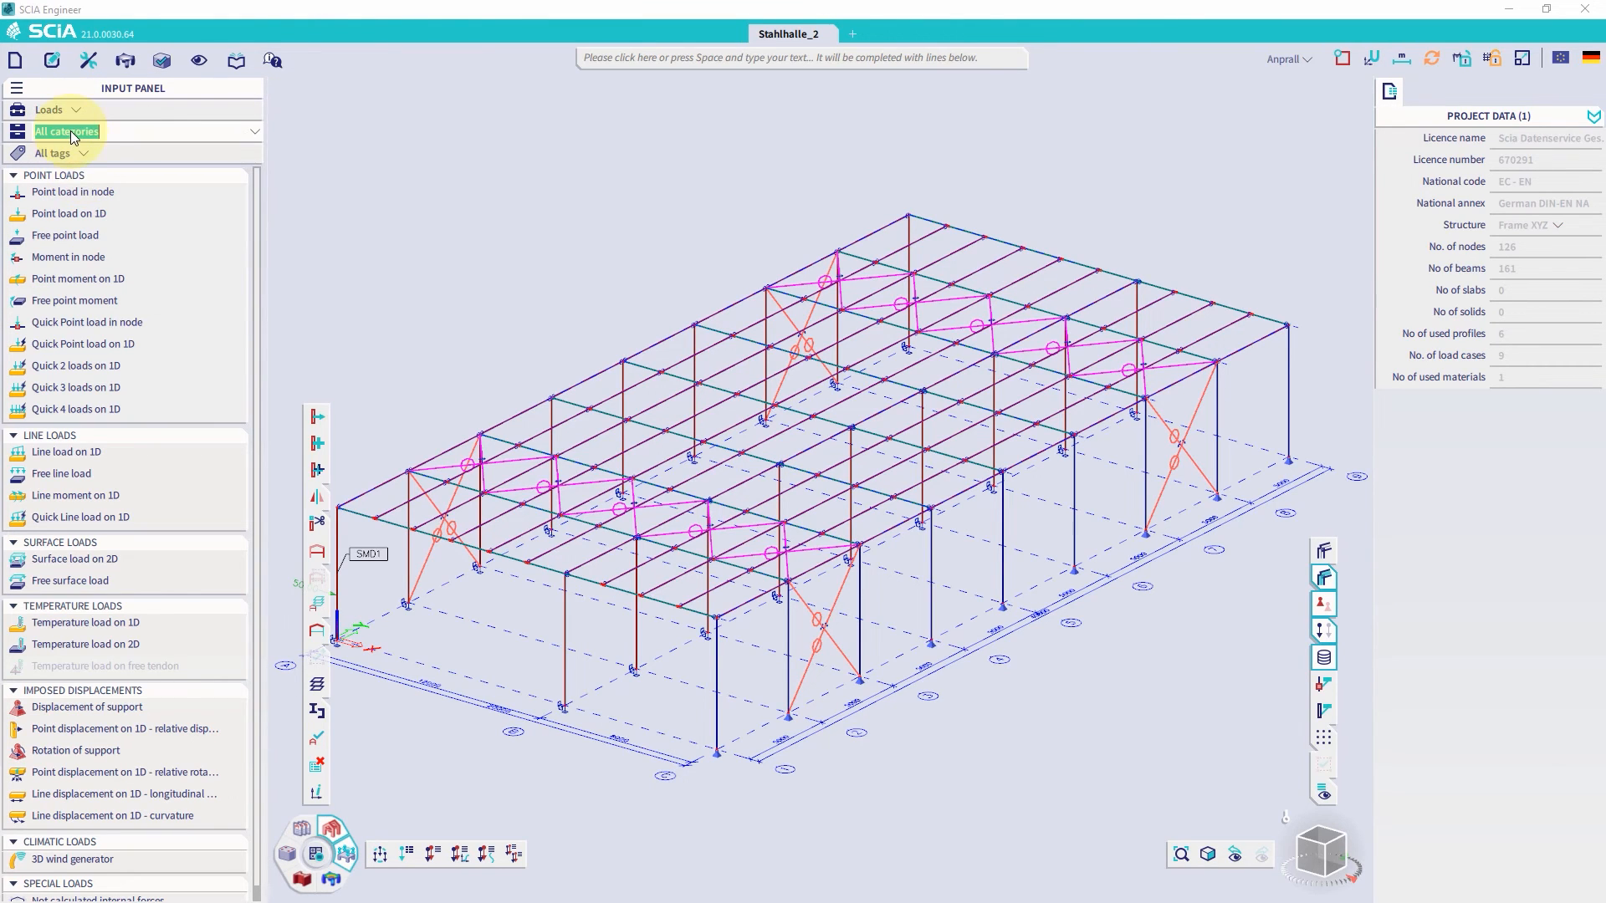
left_click(71, 134)
left_click(66, 190)
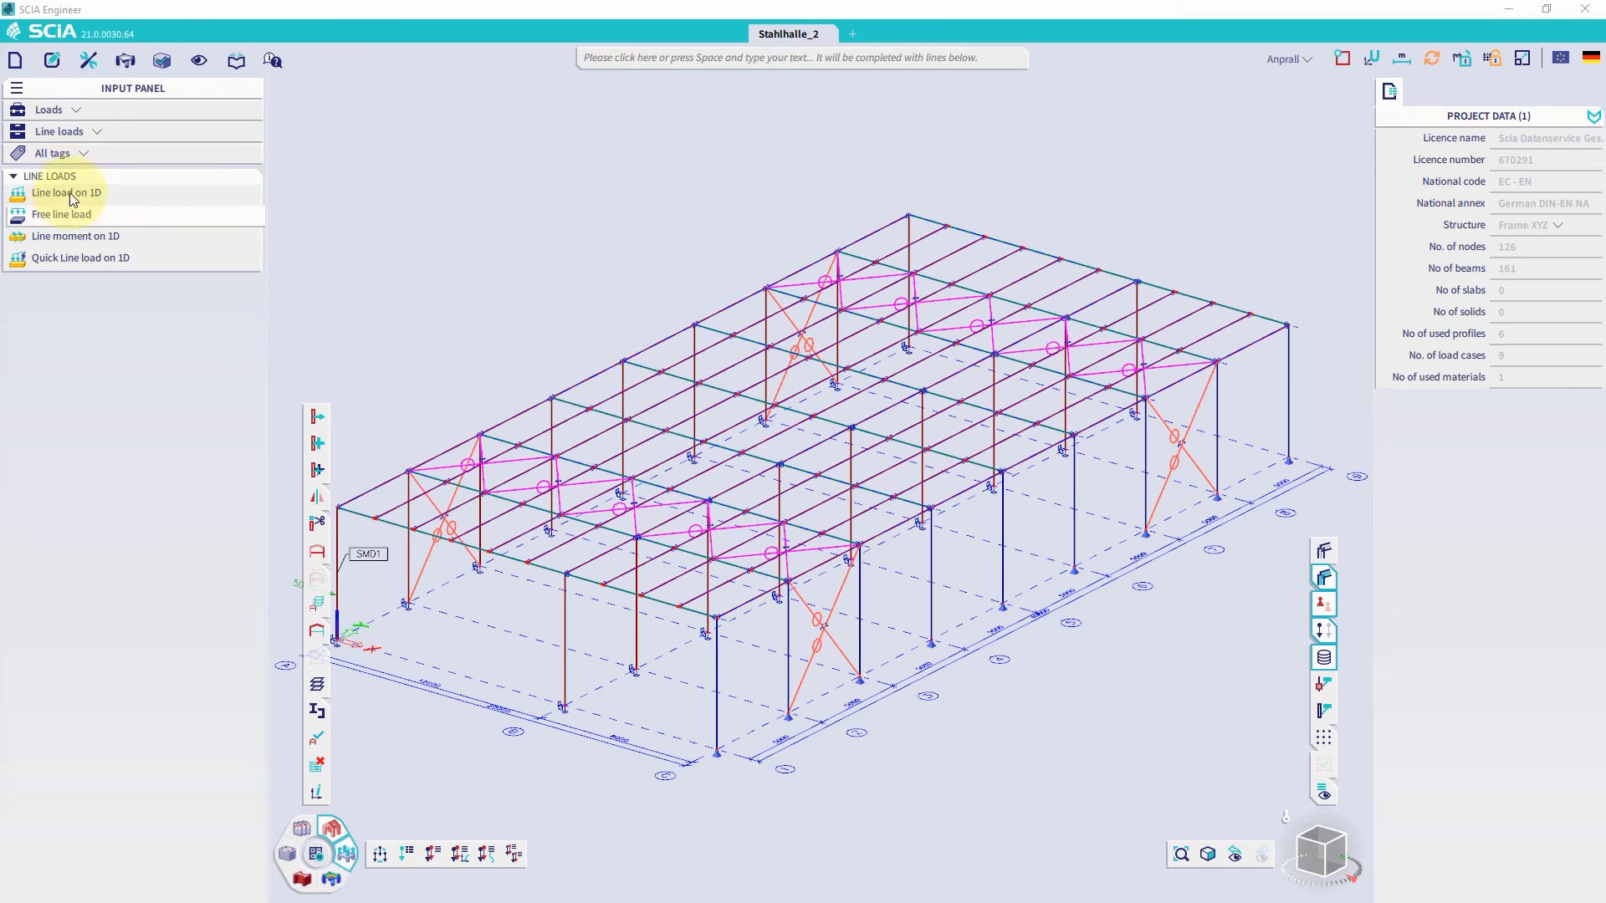
Step: Set the input panel to All workstations, try the 2D Members category and return to All categories
left_click(52, 111)
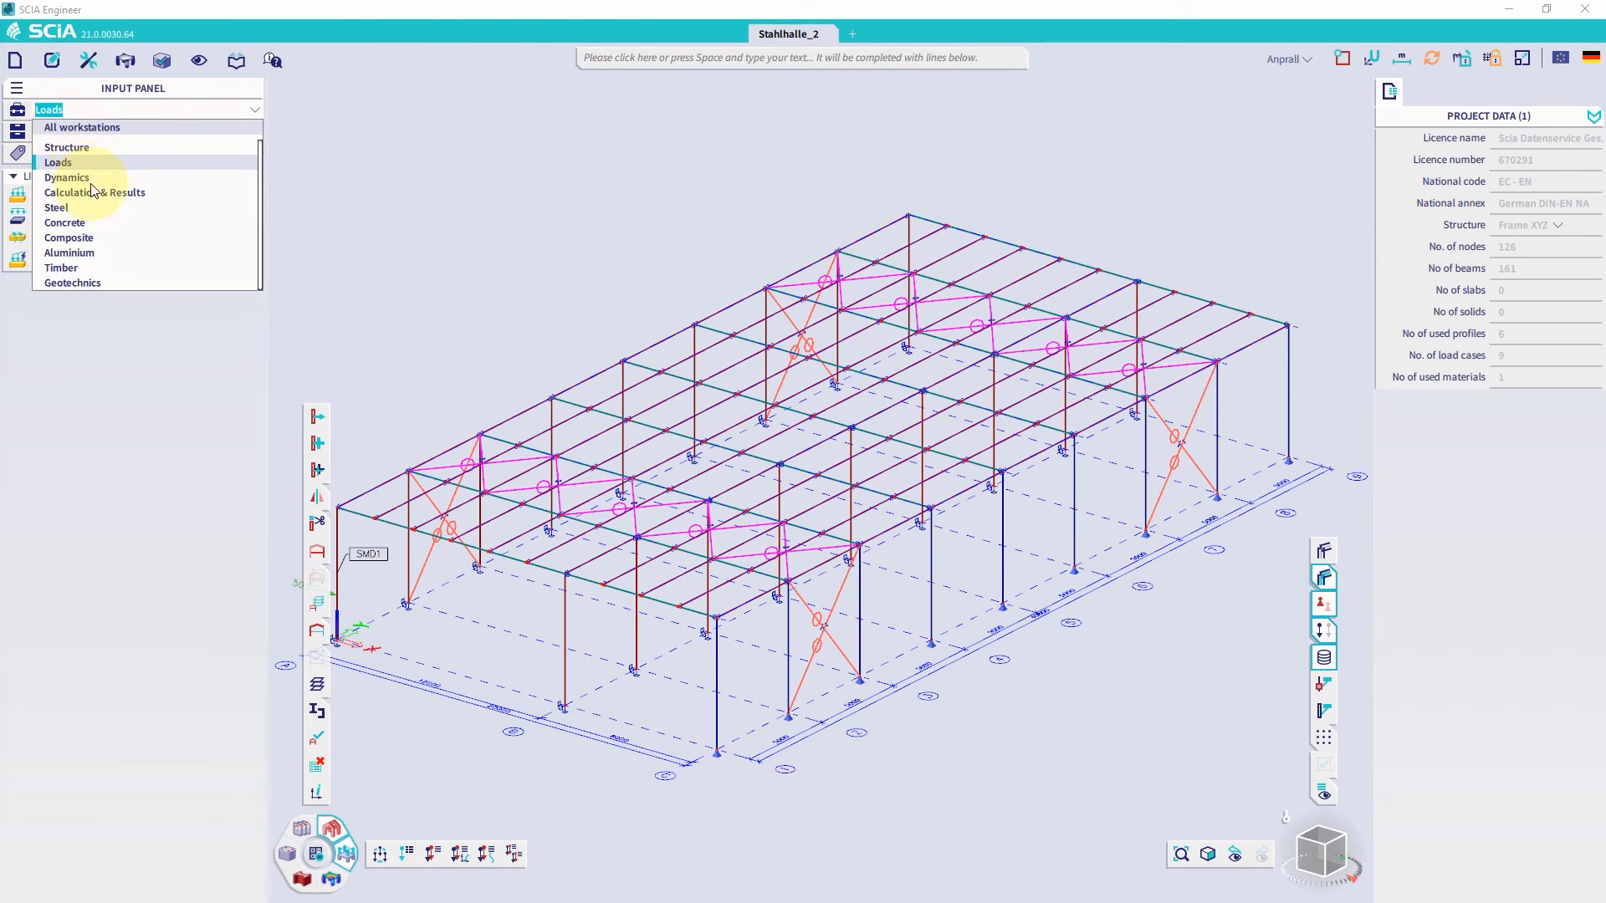
left_click(80, 127)
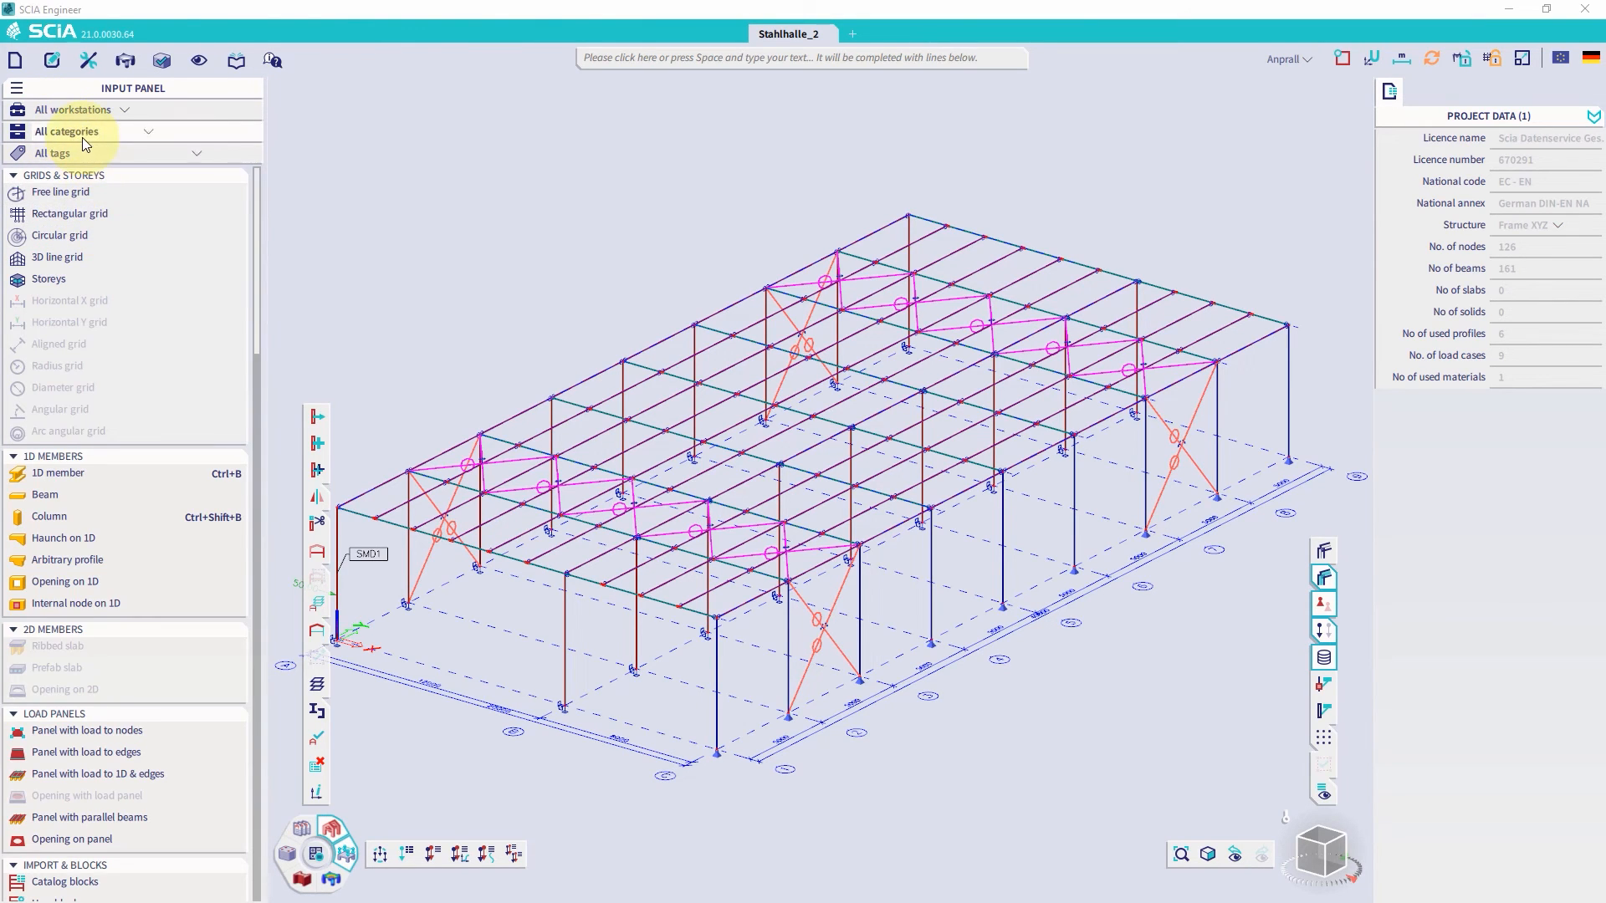
left_click(84, 132)
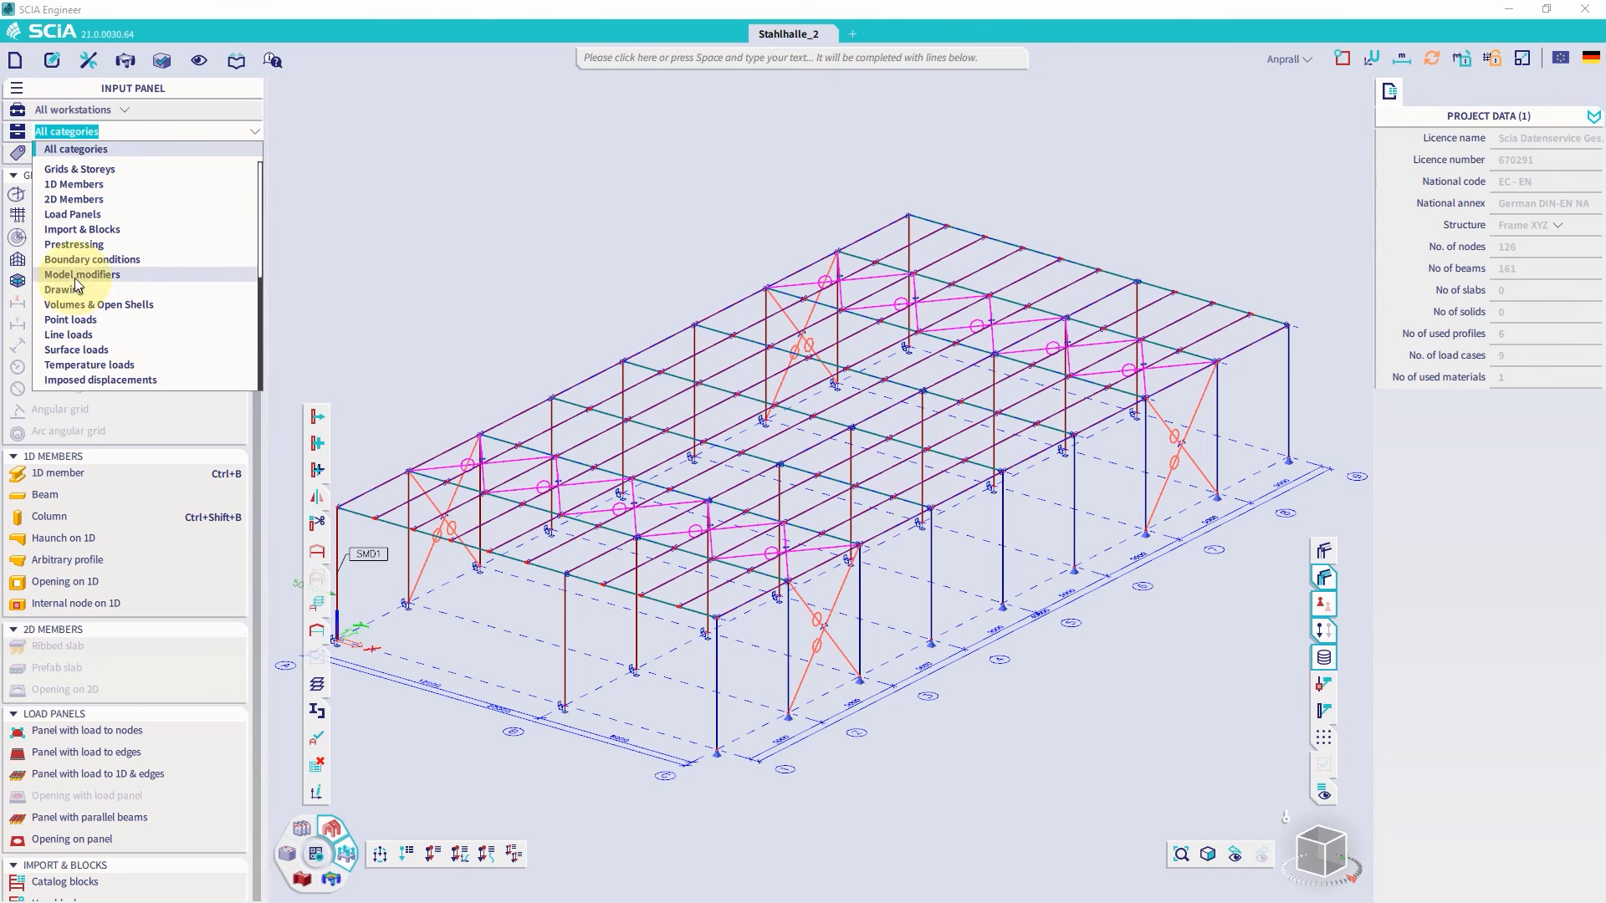
left_click(75, 200)
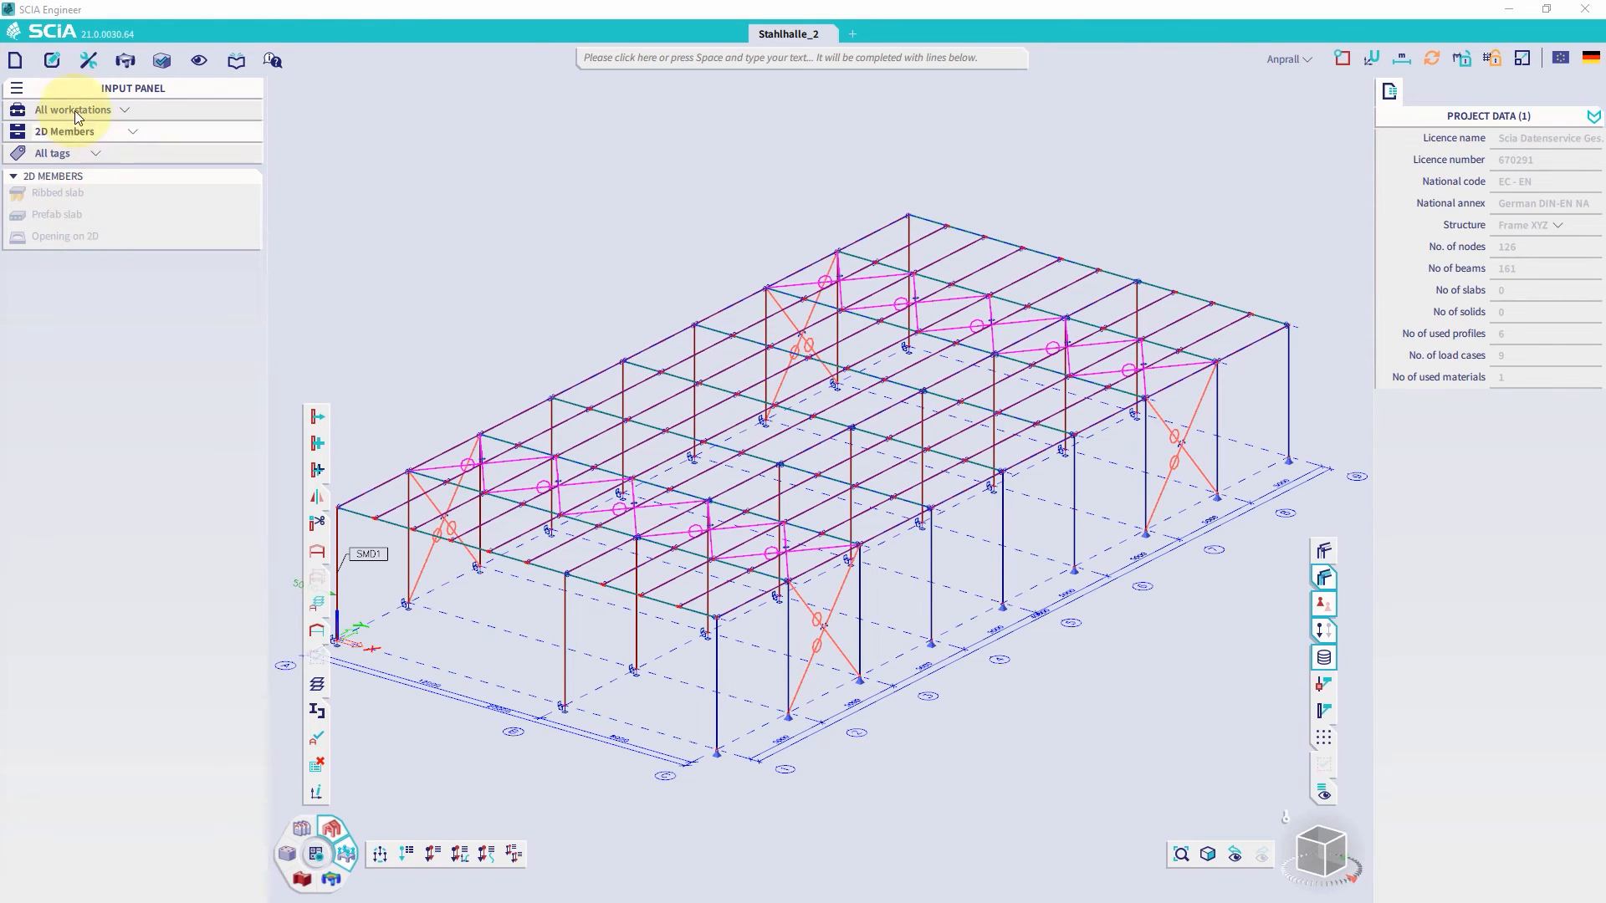
left_click(83, 154)
left_click(82, 131)
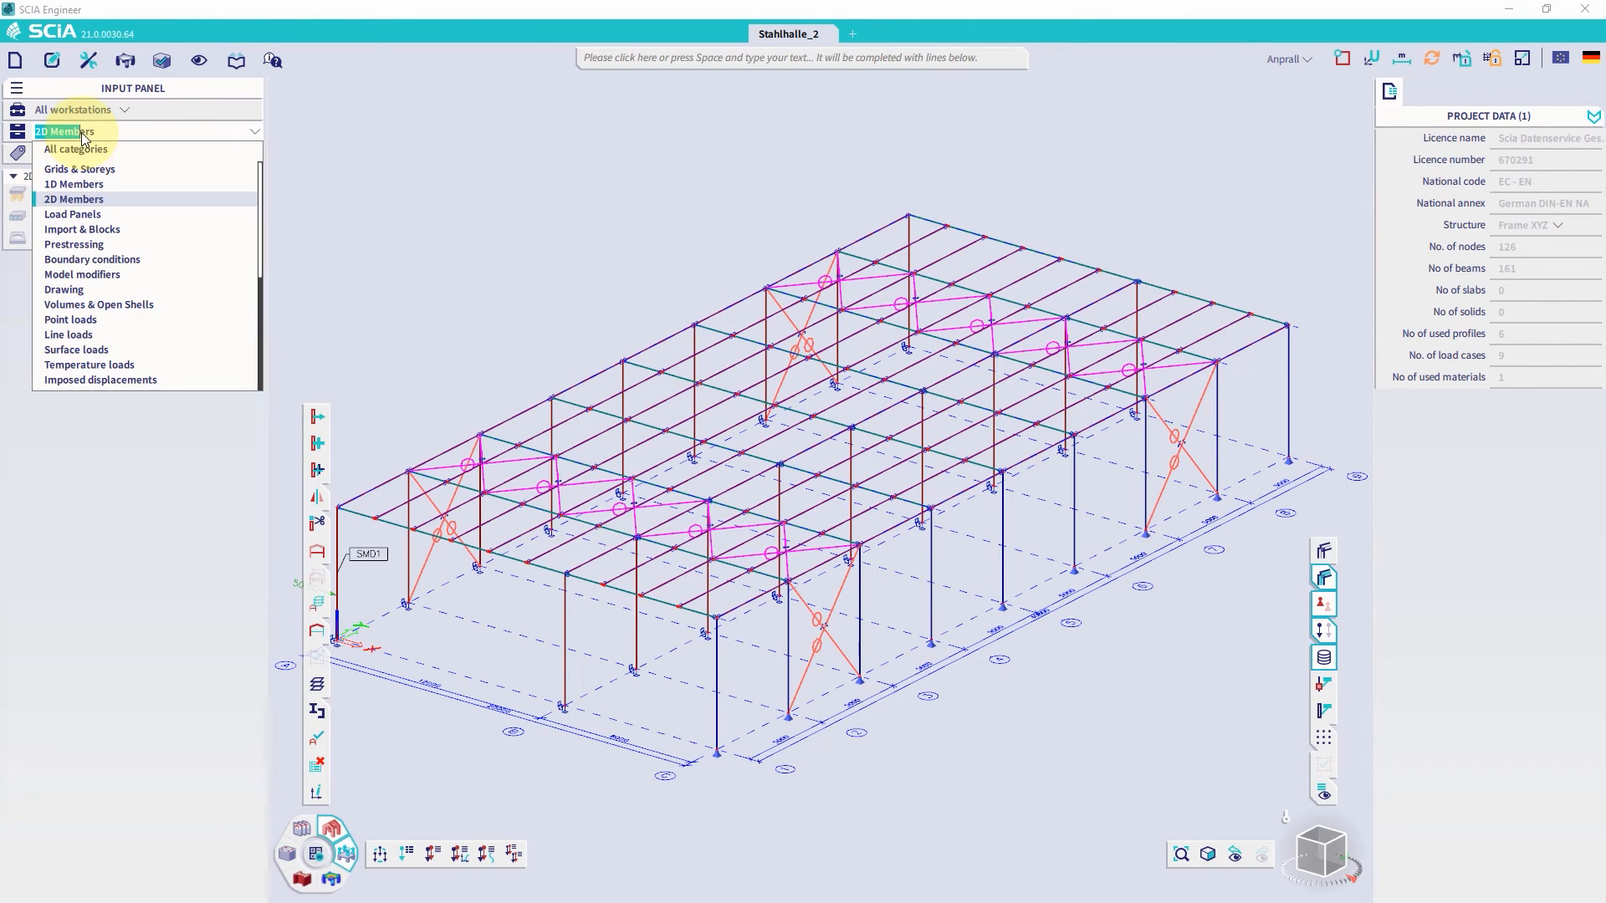
left_click(20, 93)
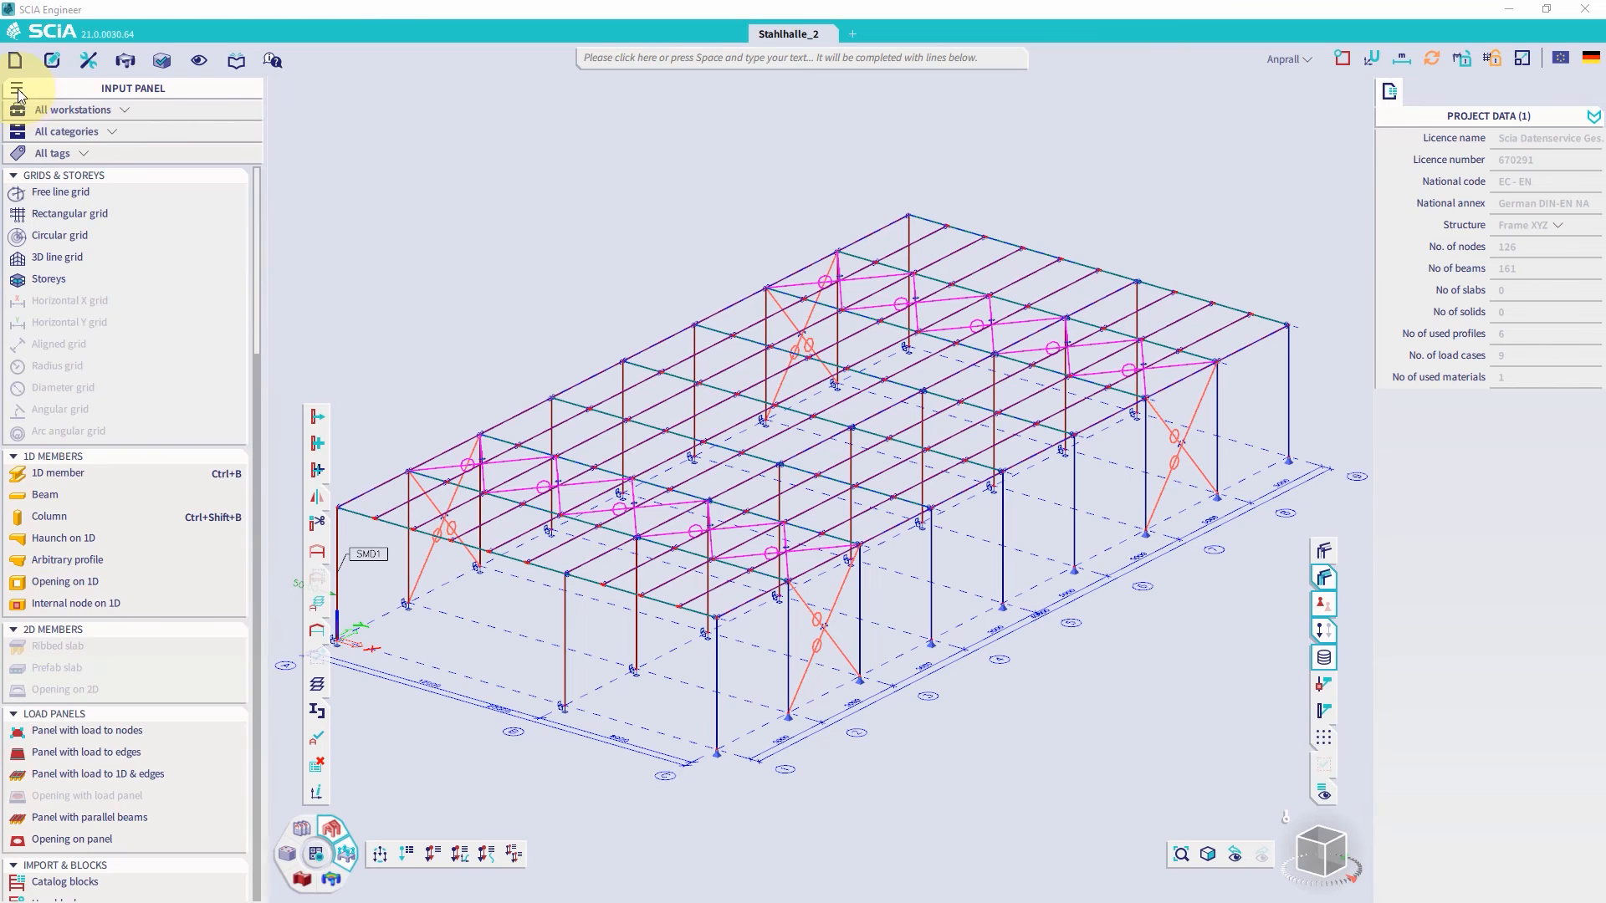
Step: Restore icon mode without category headers and dock the input panel back below the model view
left_click(18, 91)
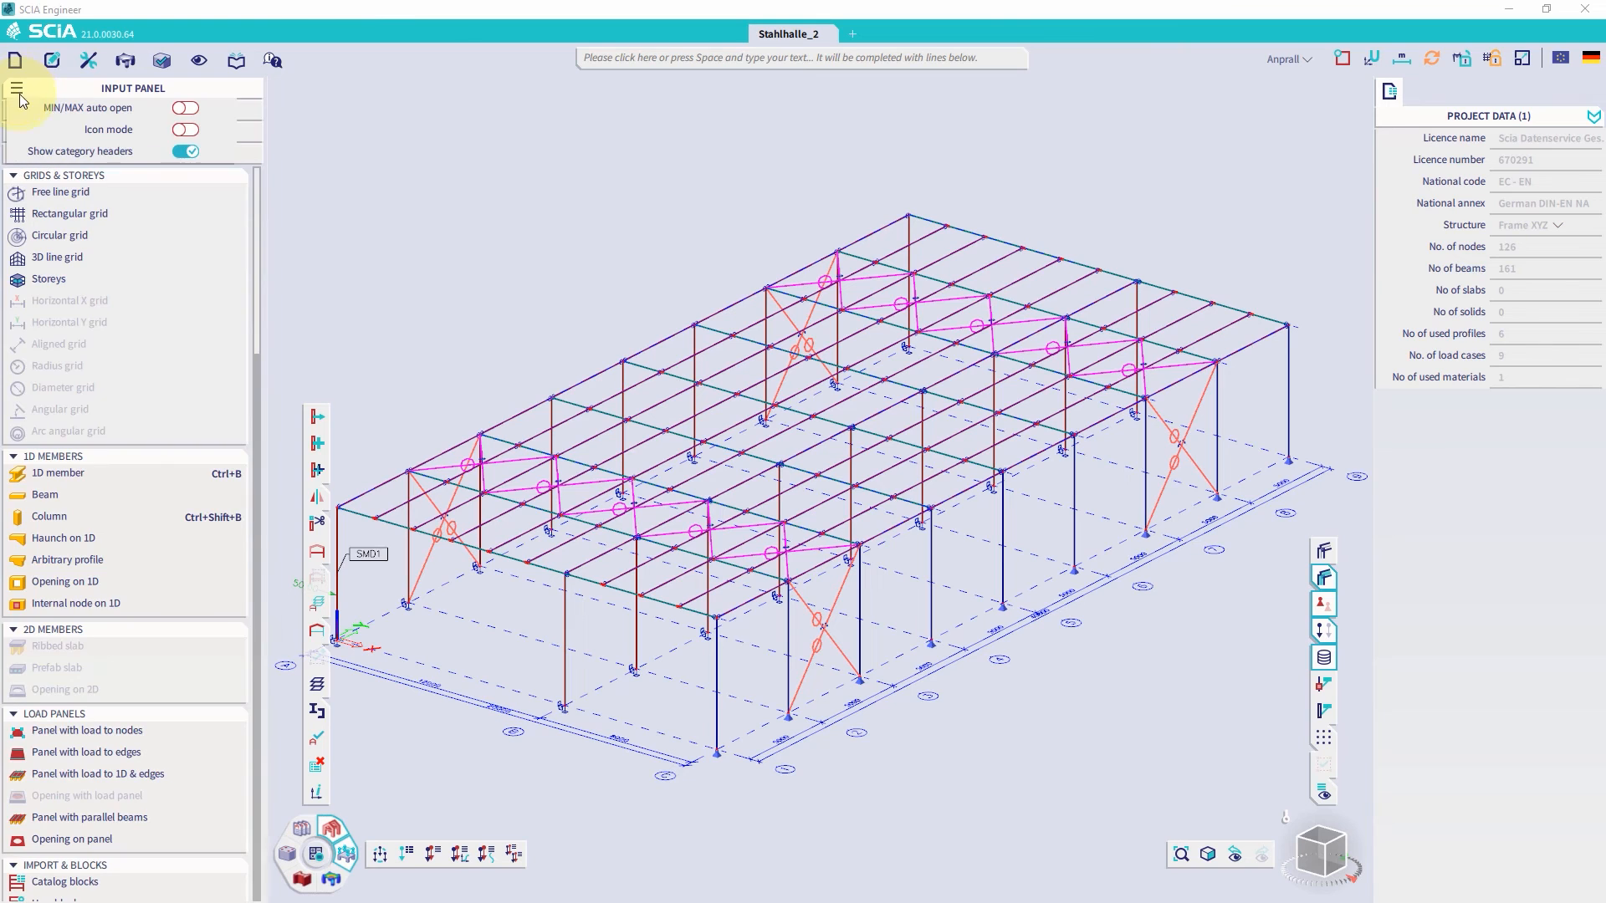
left_click(125, 149)
left_click(157, 131)
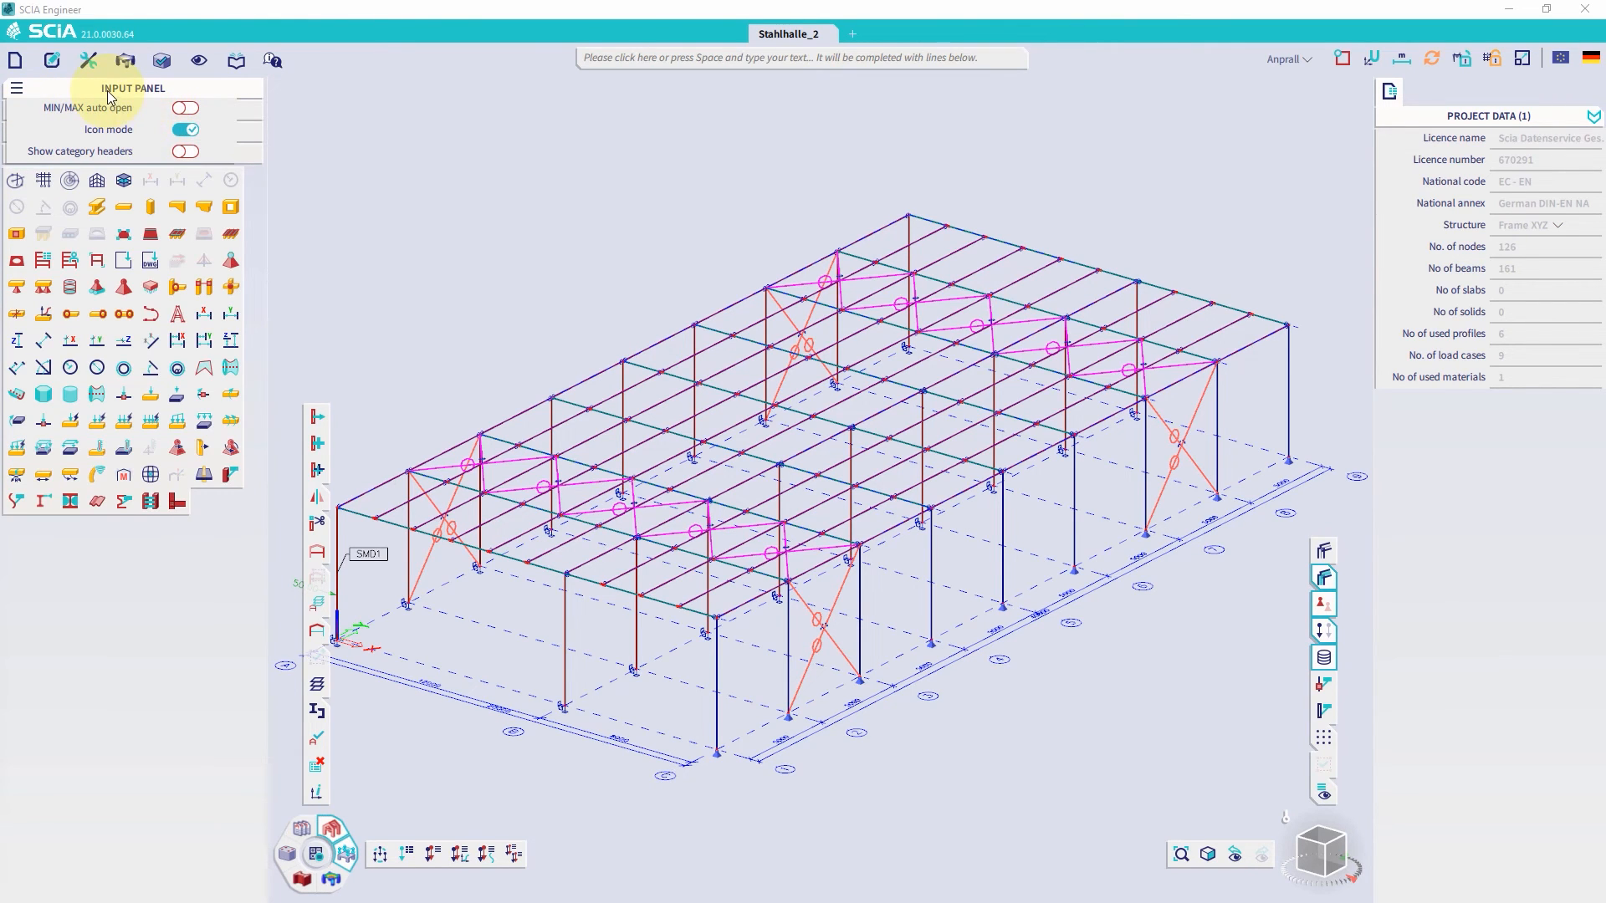
left_click_drag(108, 91, 703, 805)
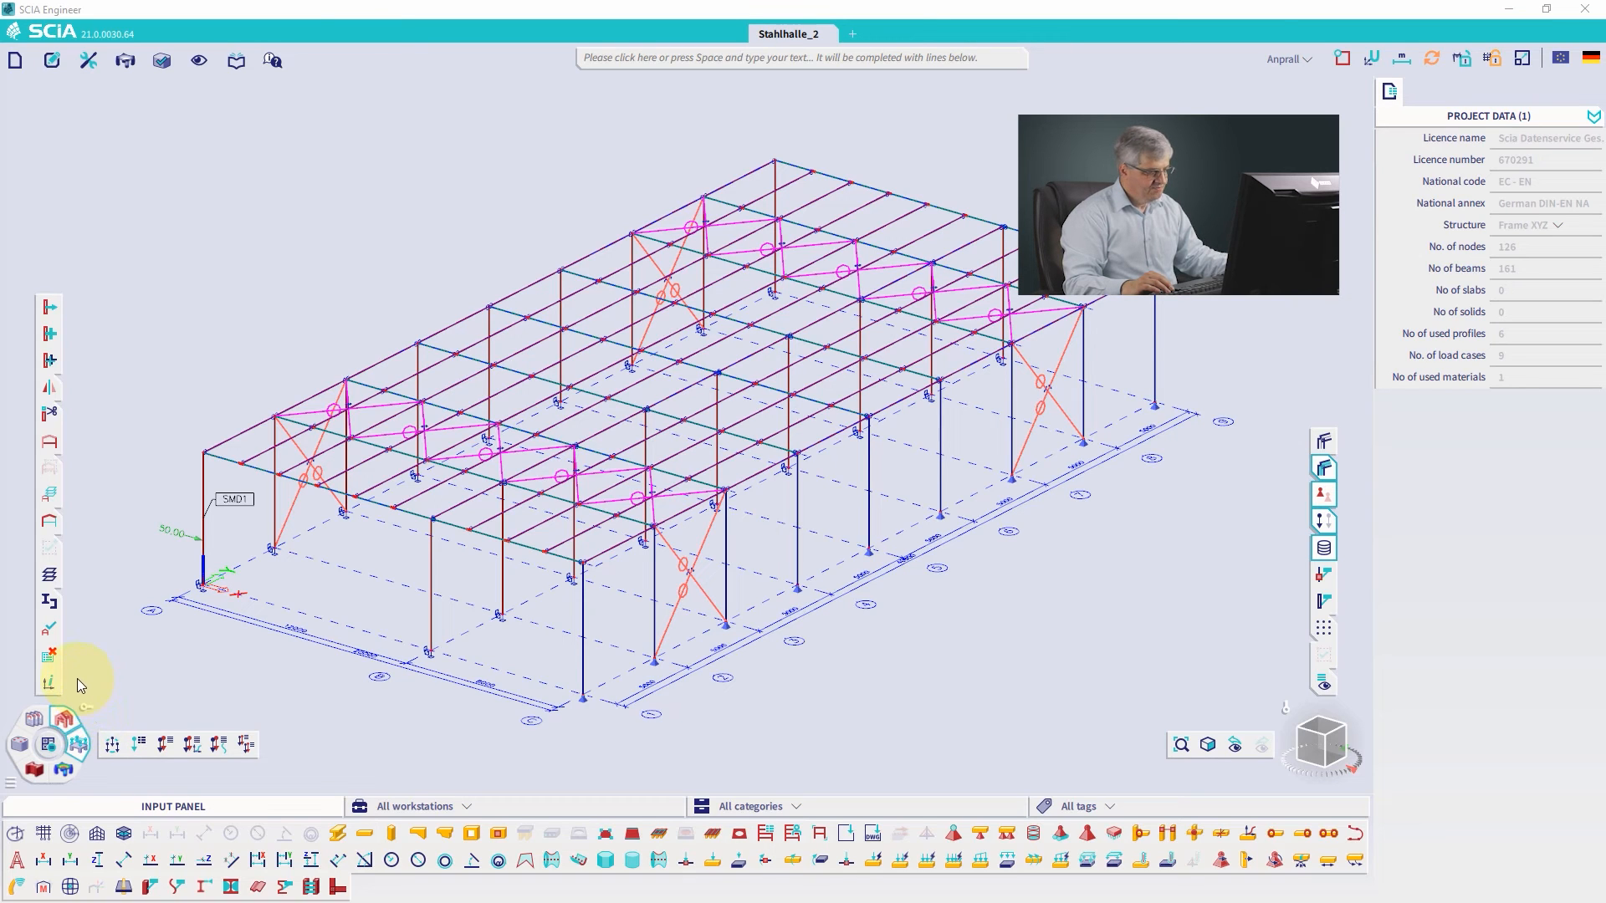
left_click_drag(77, 679, 100, 456)
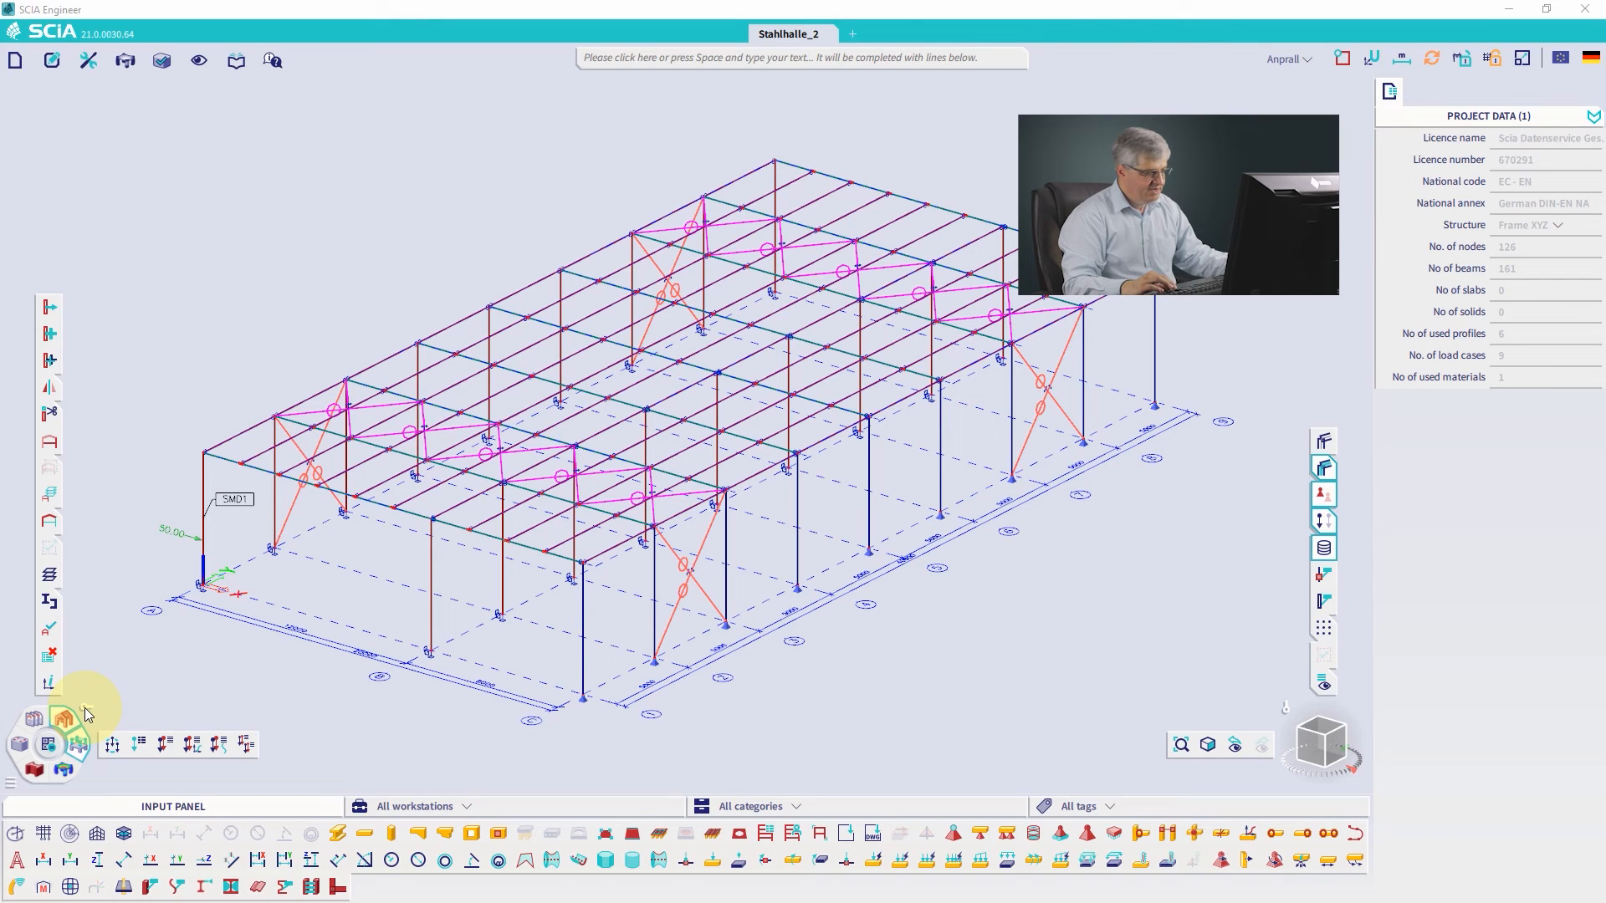
Step: Switch to the Results workstation, and then to the Steel workstation
left_click(63, 767)
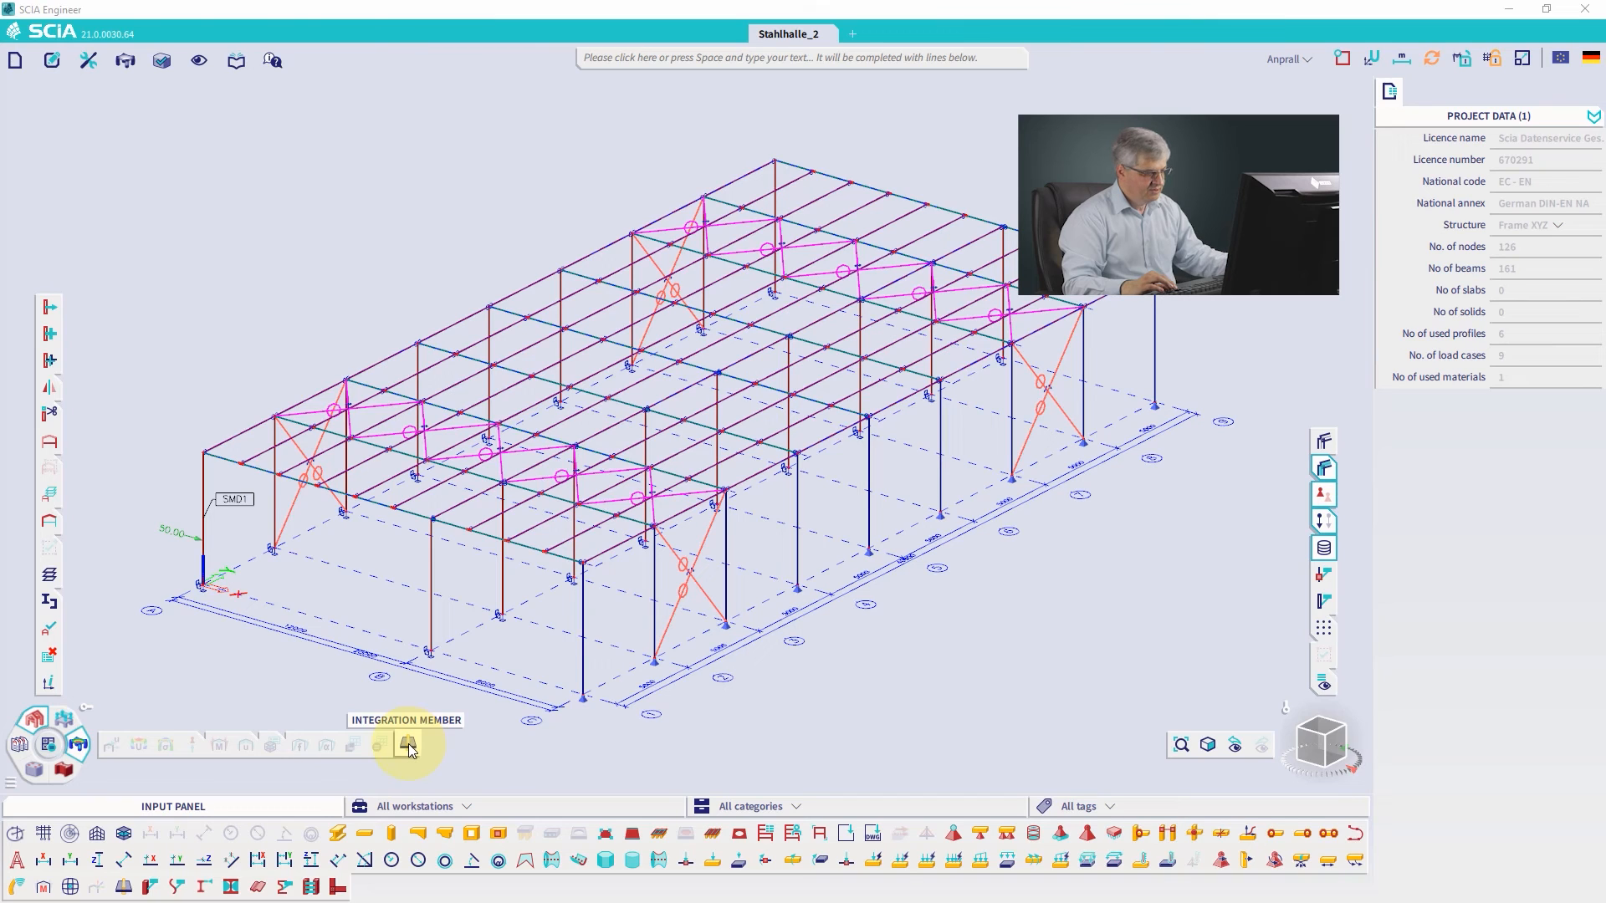
left_click(62, 769)
mouse_move(49, 679)
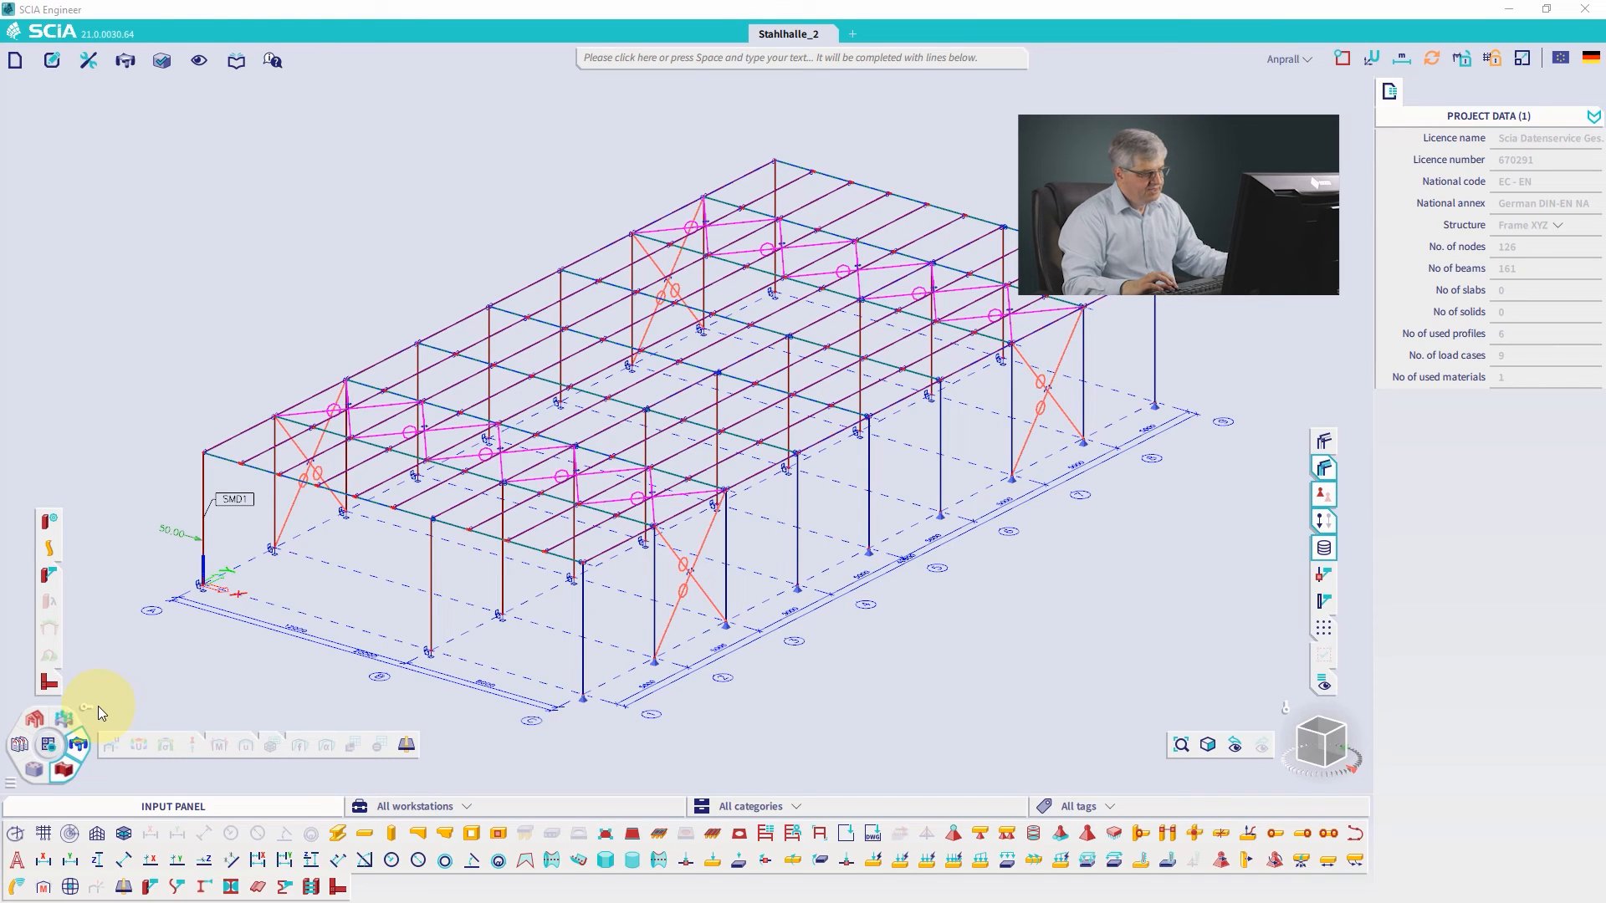
Step: Enable My Workstation in the workstation sections and switch to it
left_click(10, 786)
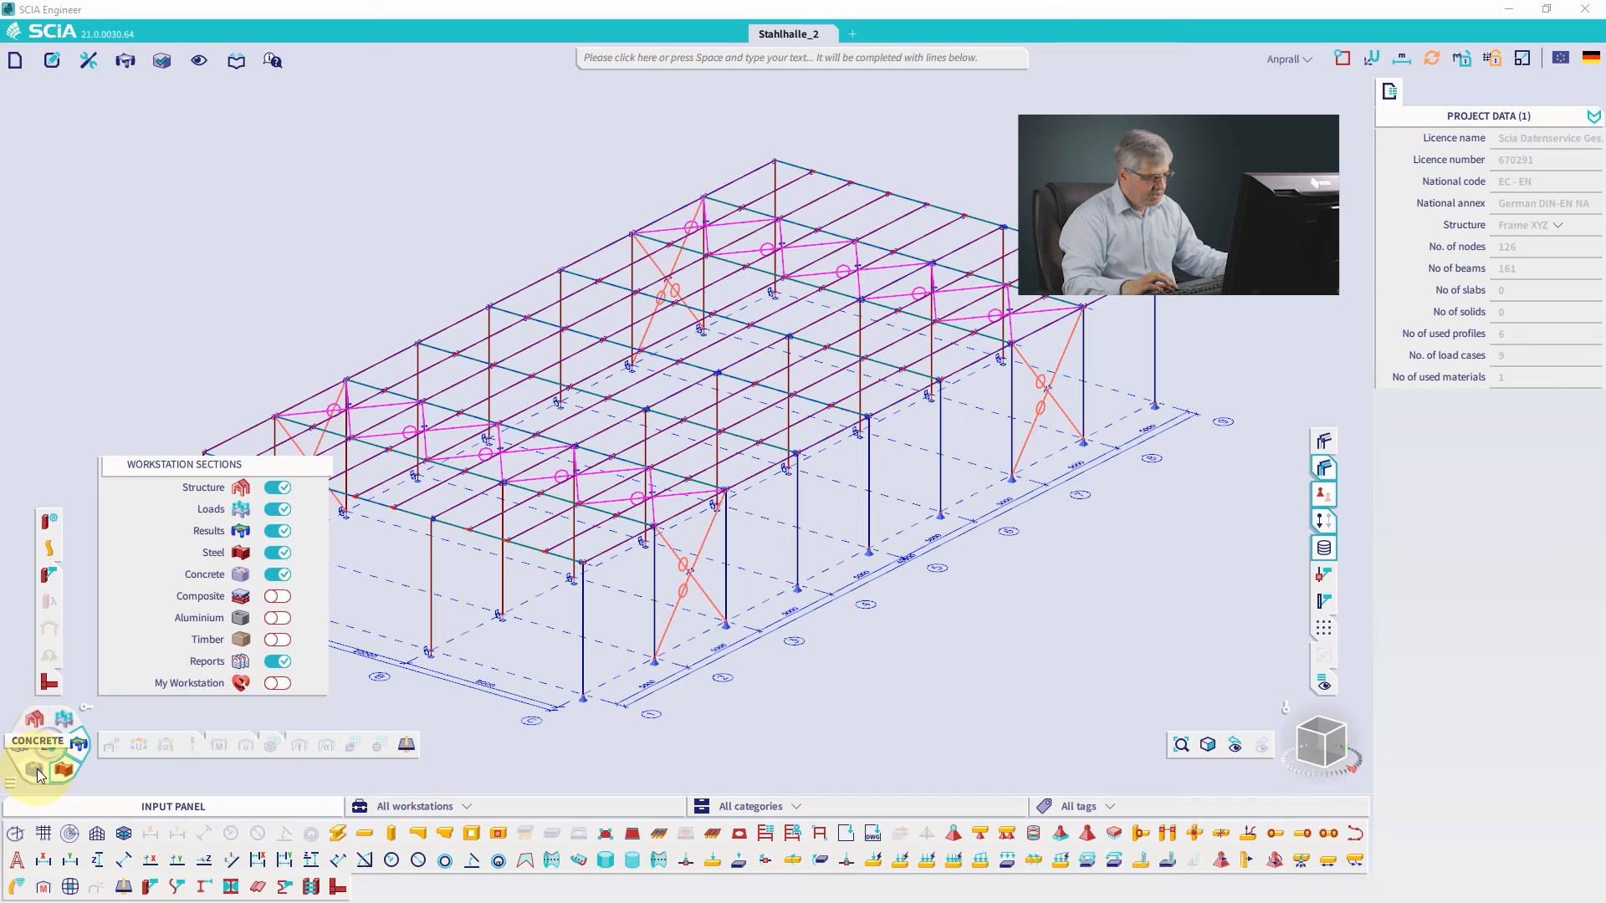
left_click(279, 684)
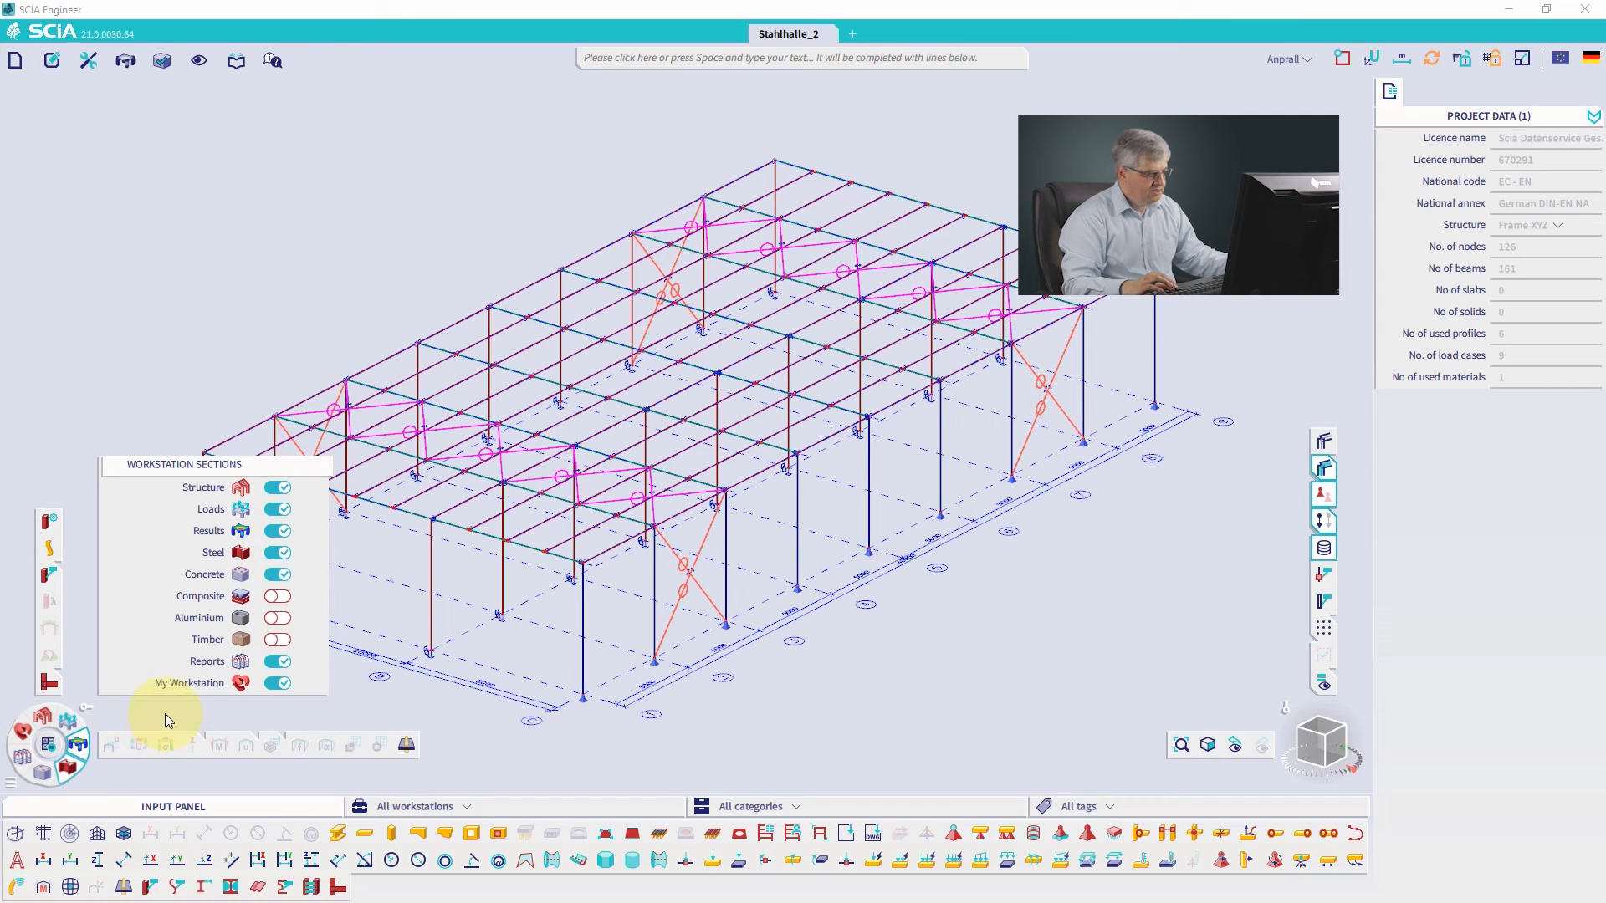
left_click(212, 711)
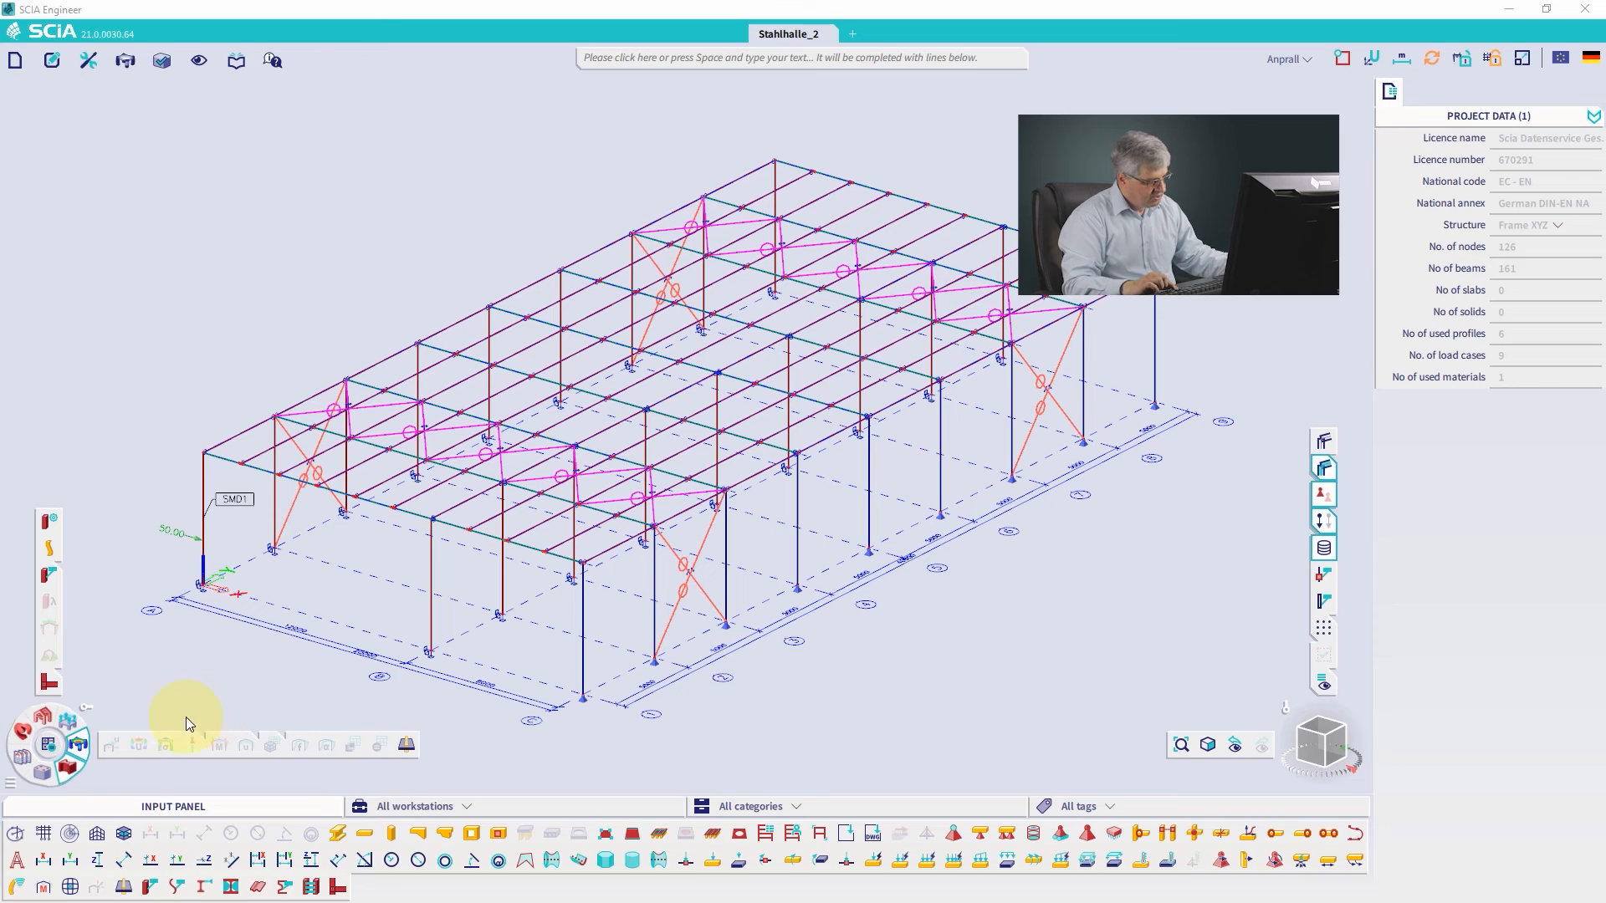
left_click(22, 733)
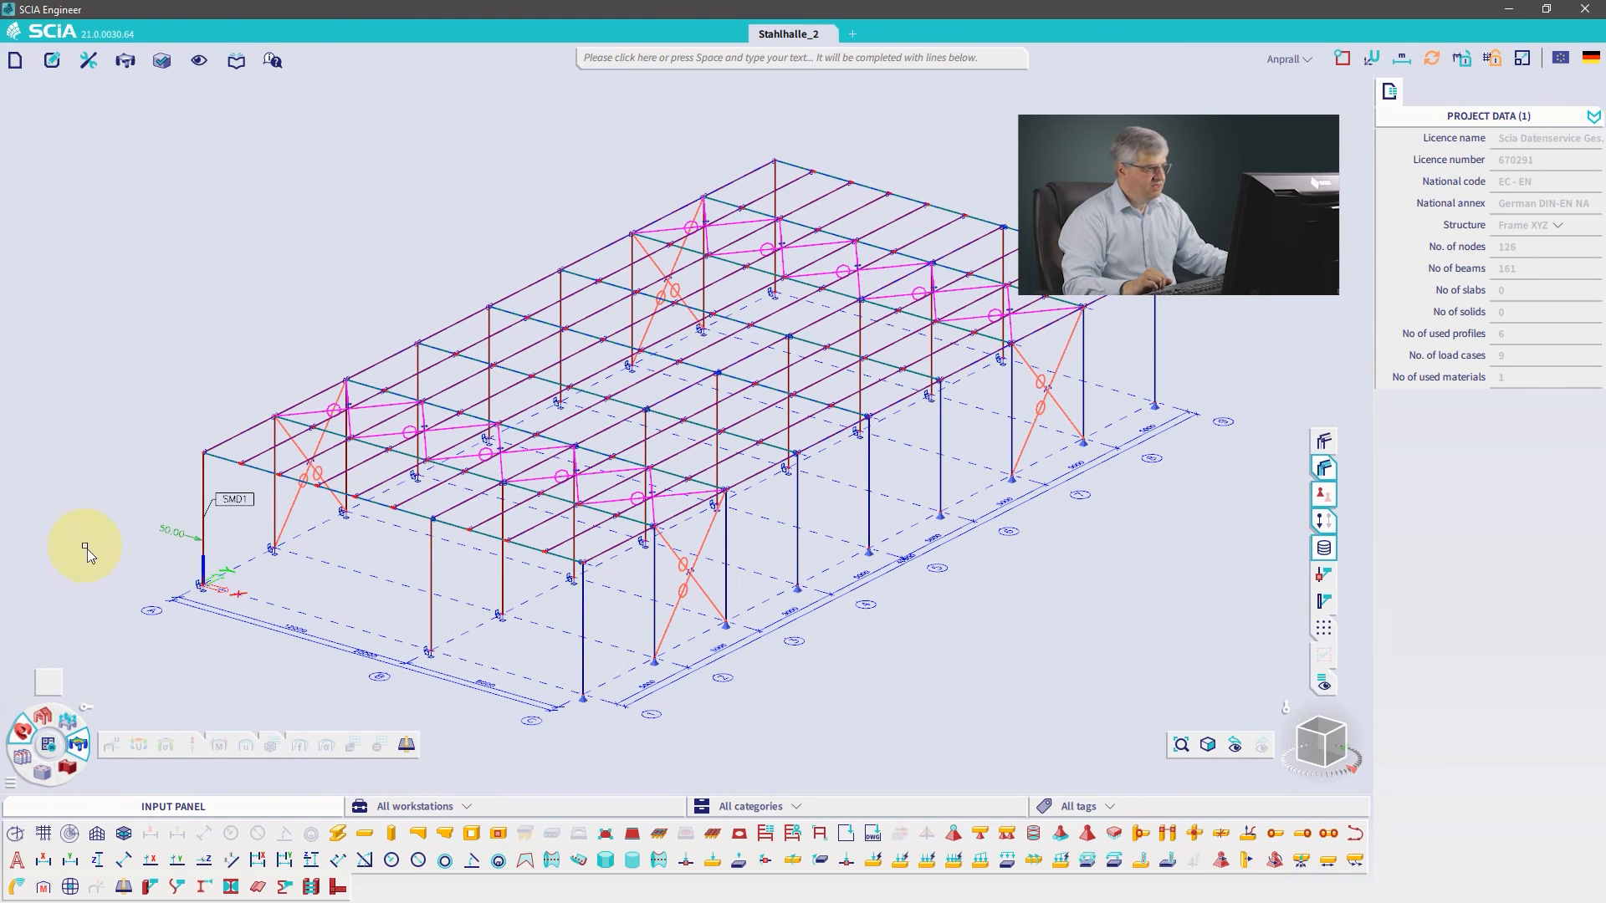
Step: Add the visibility commands Toggle and Hide unselected to My Workstation
left_click(199, 62)
mouse_move(230, 131)
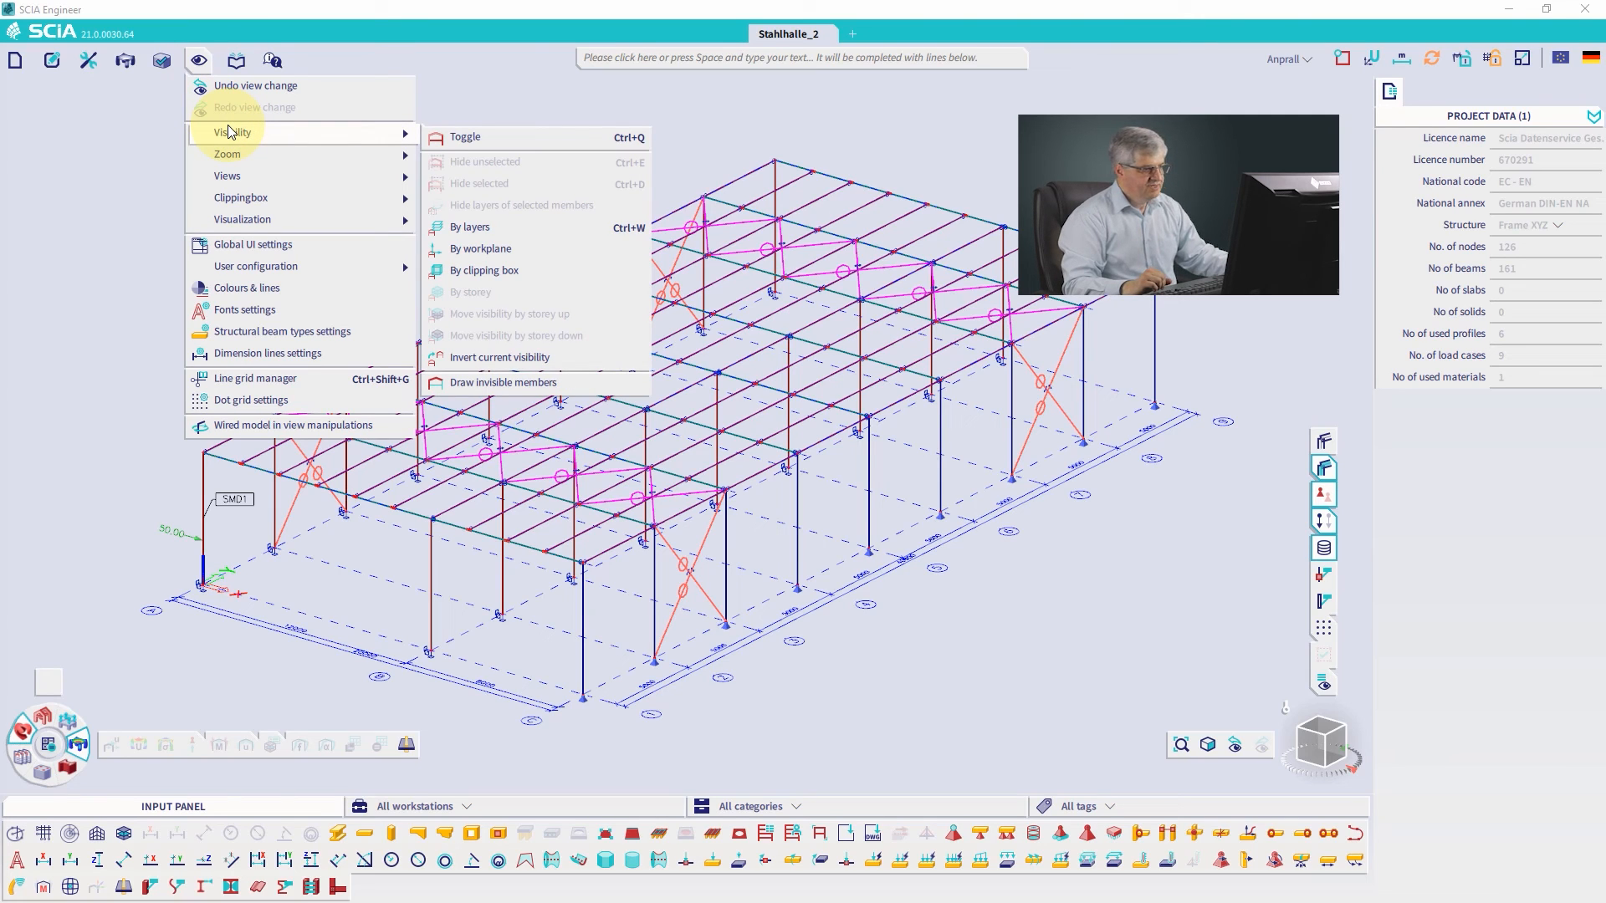
left_click(474, 137)
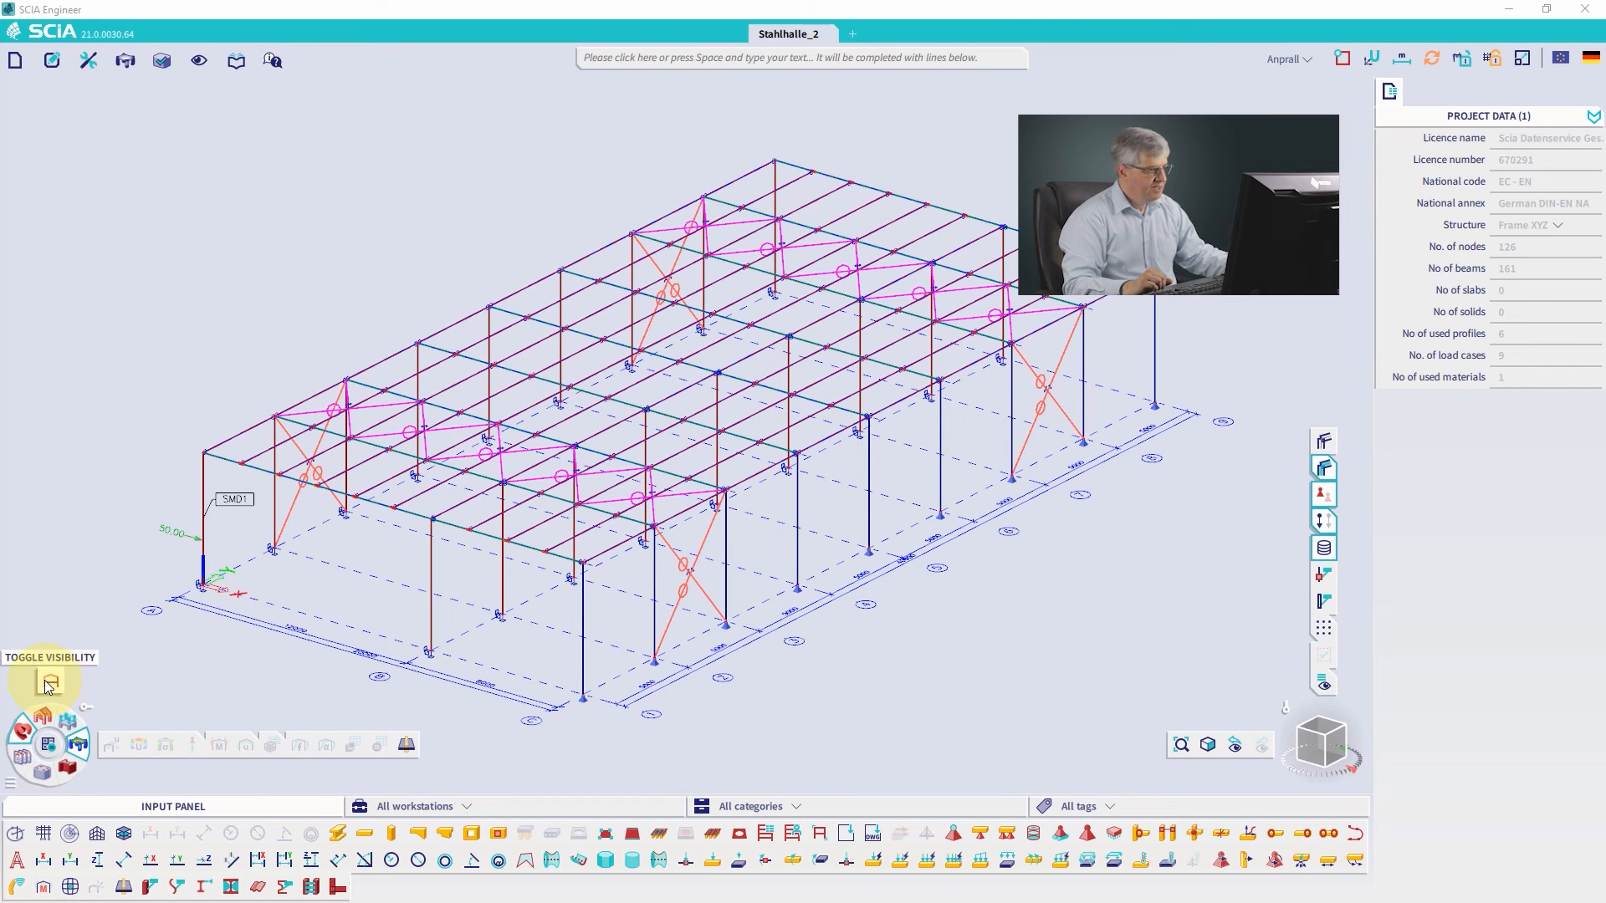
left_click(198, 60)
mouse_move(230, 136)
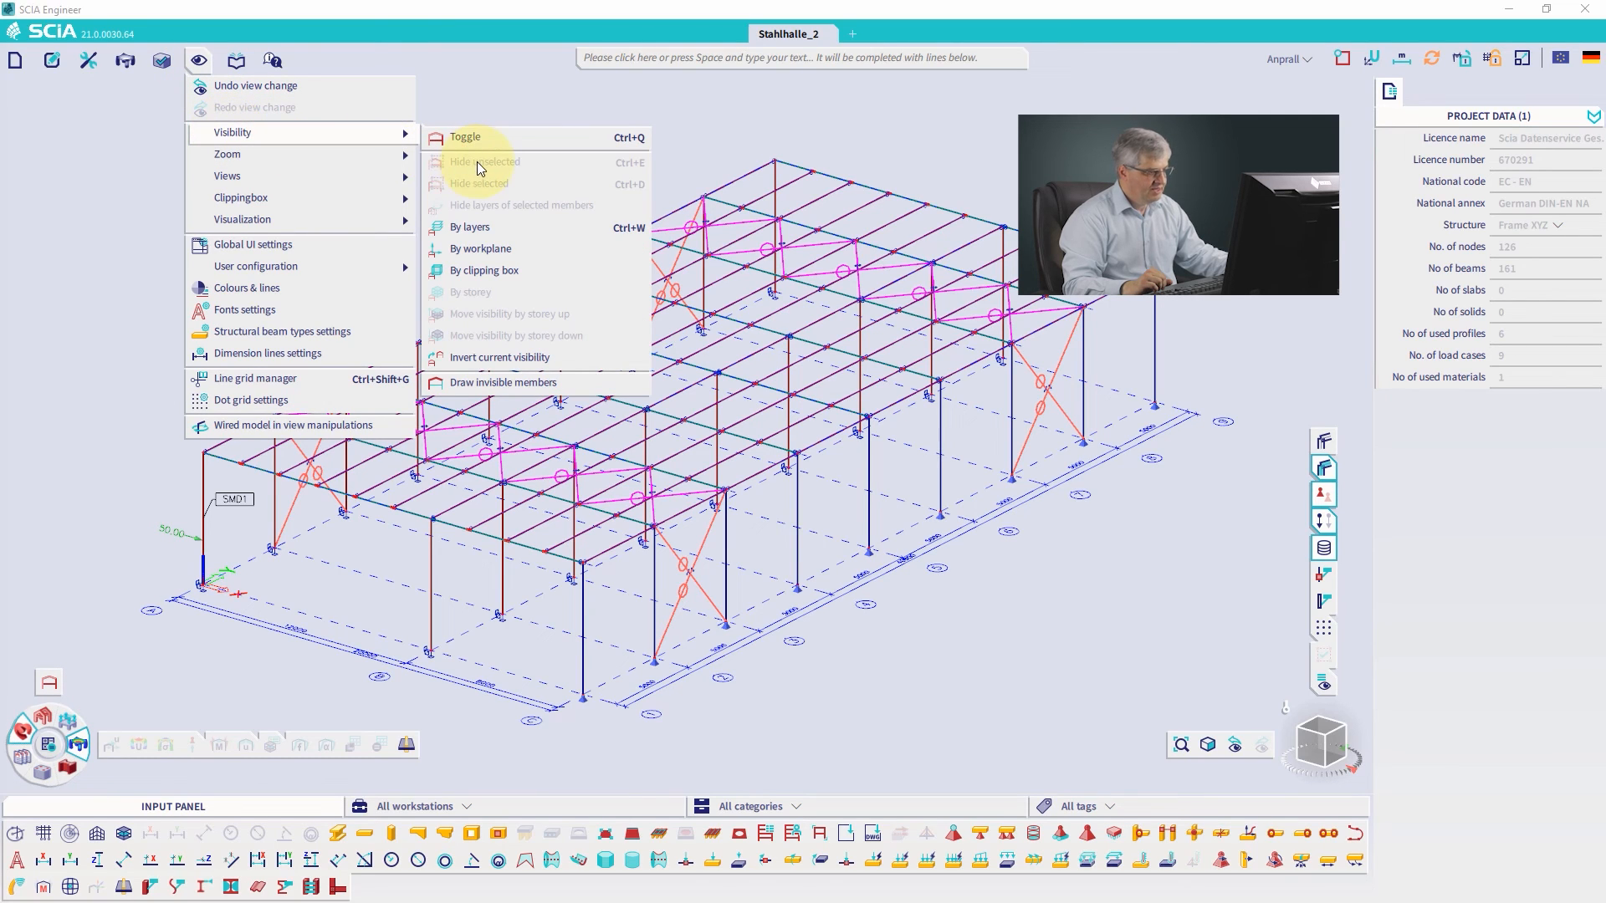
left_click_drag(482, 164, 46, 679)
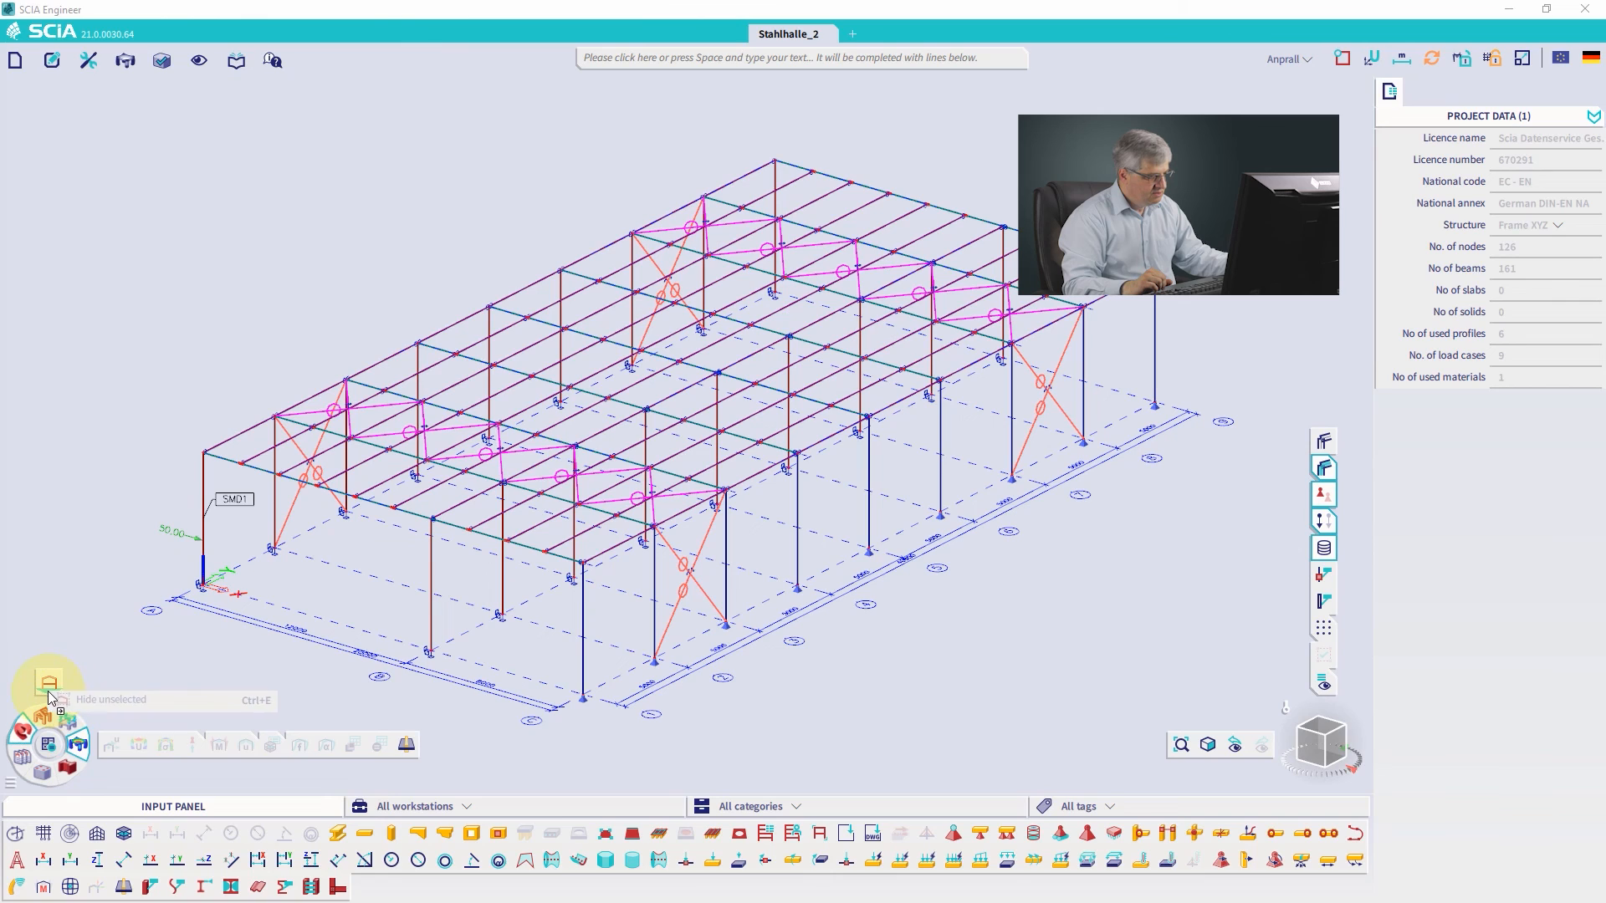
Step: Group Draw invisible members with Hide unselected in My Workstation, then remove Hide unselected from it
left_click(199, 60)
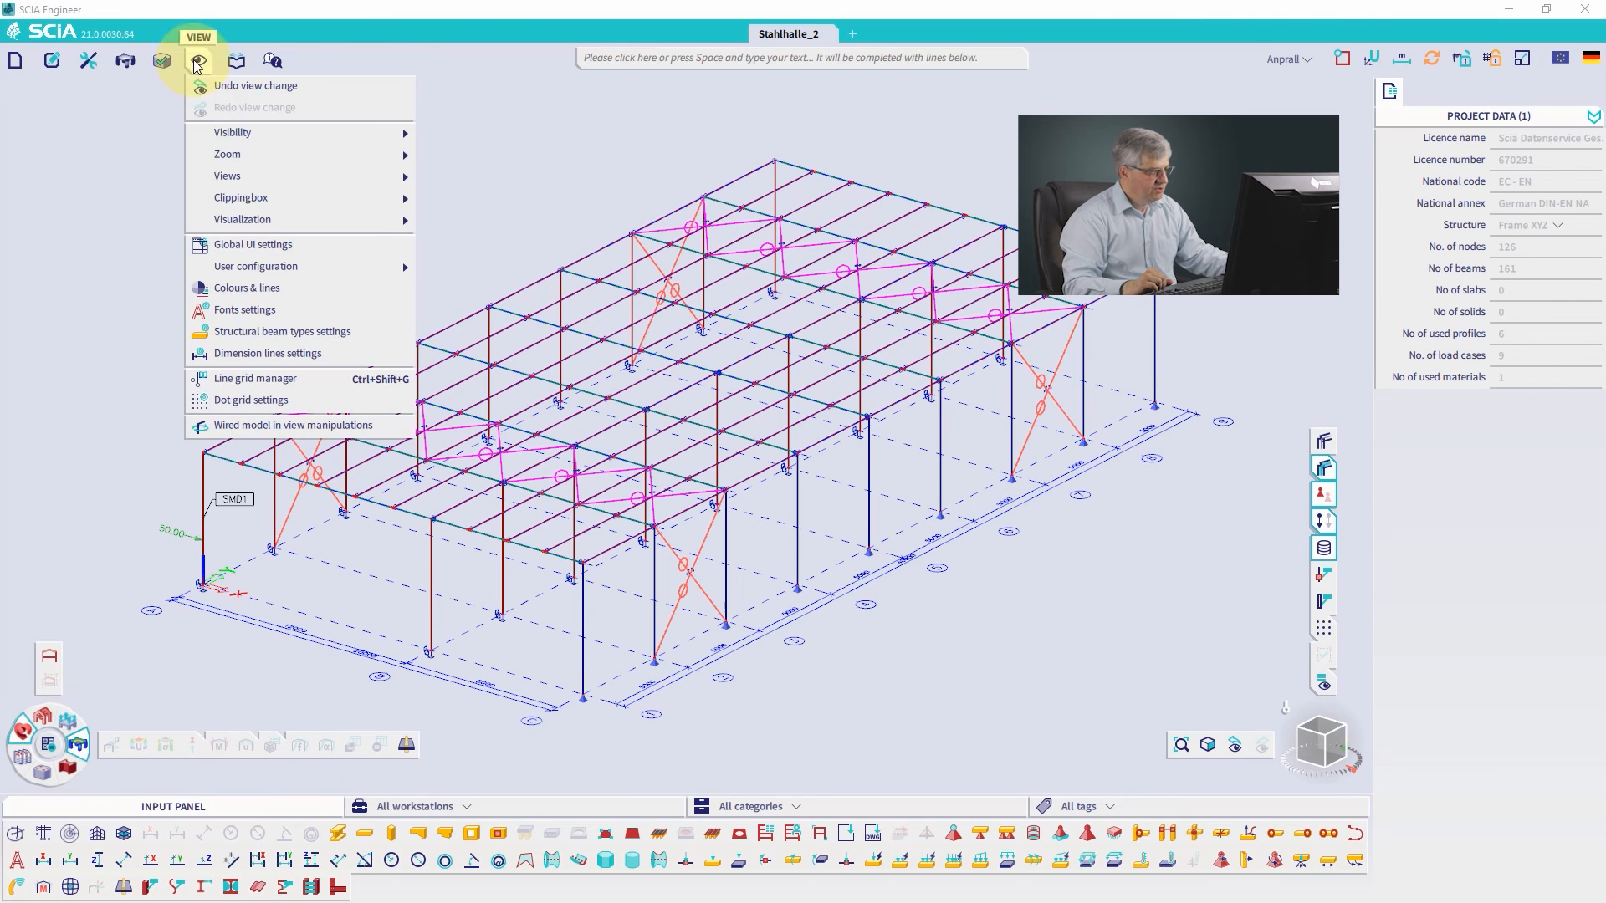
mouse_move(219, 132)
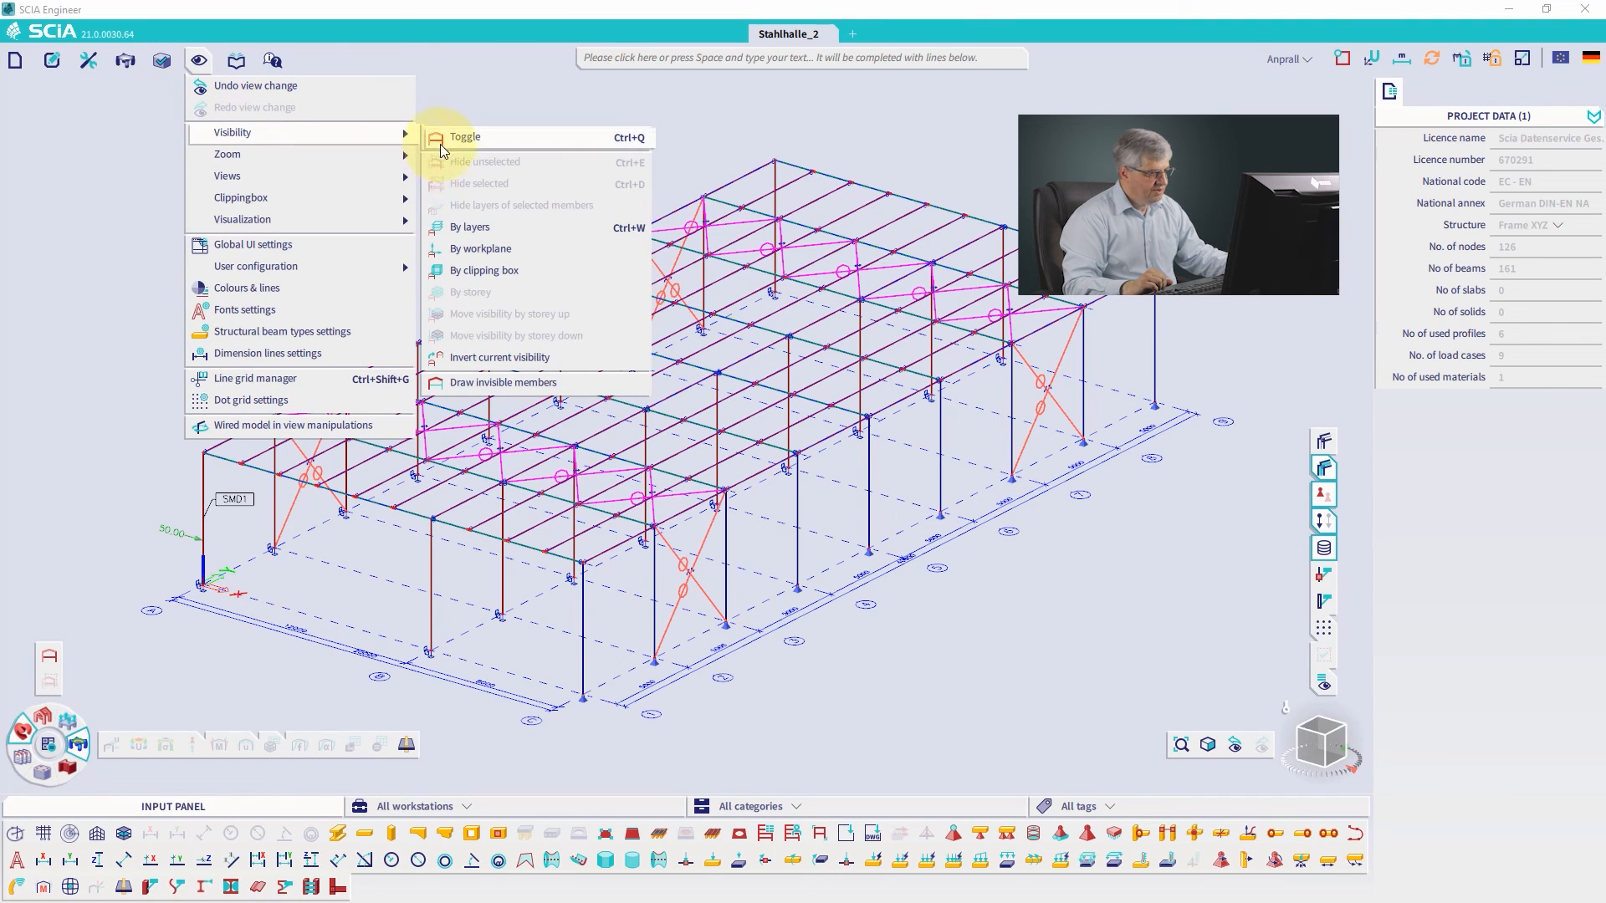
mouse_move(485, 385)
left_mouse_down()
mouse_move(473, 403)
mouse_move(333, 400)
mouse_move(42, 661)
mouse_move(46, 697)
mouse_move(61, 687)
mouse_move(48, 681)
left_mouse_up()
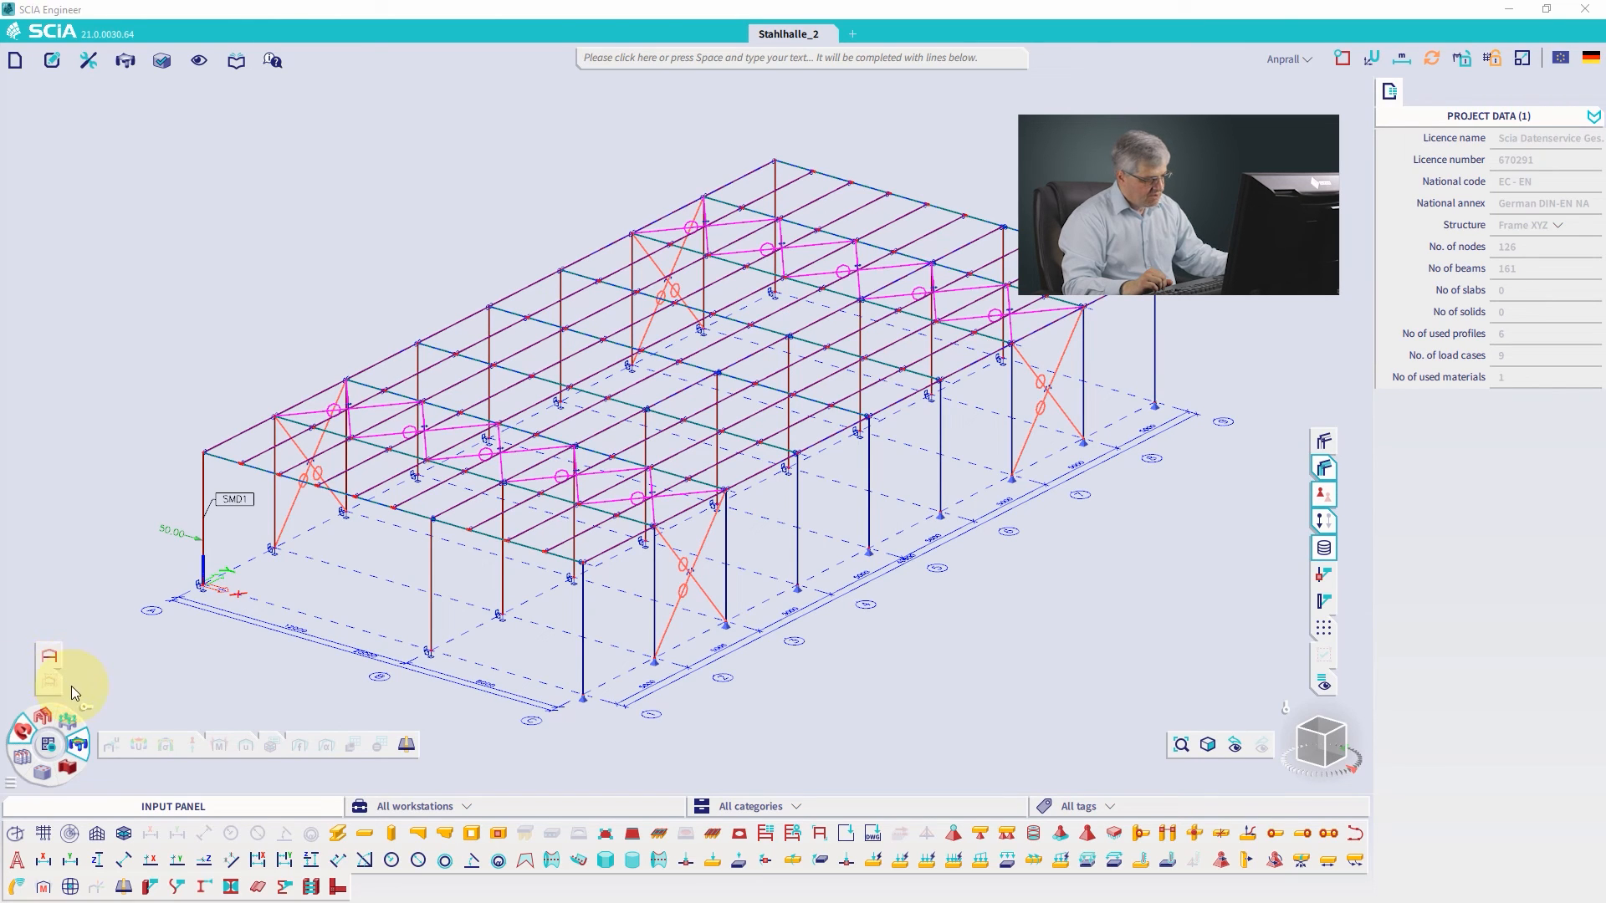
left_click(59, 672)
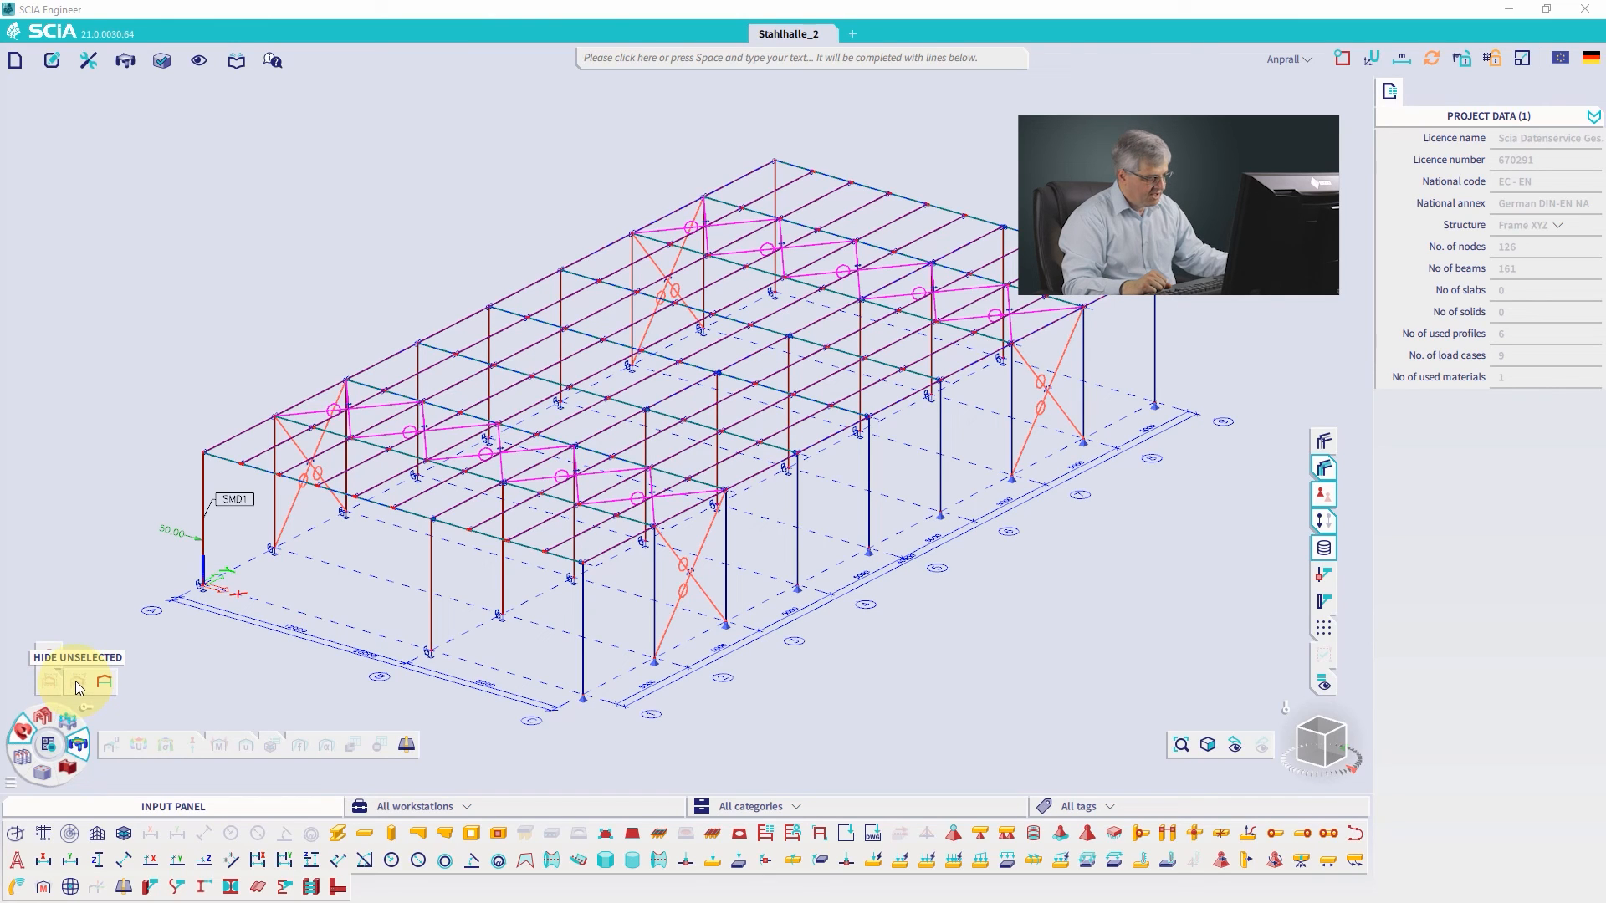
left_click_drag(75, 681, 53, 629)
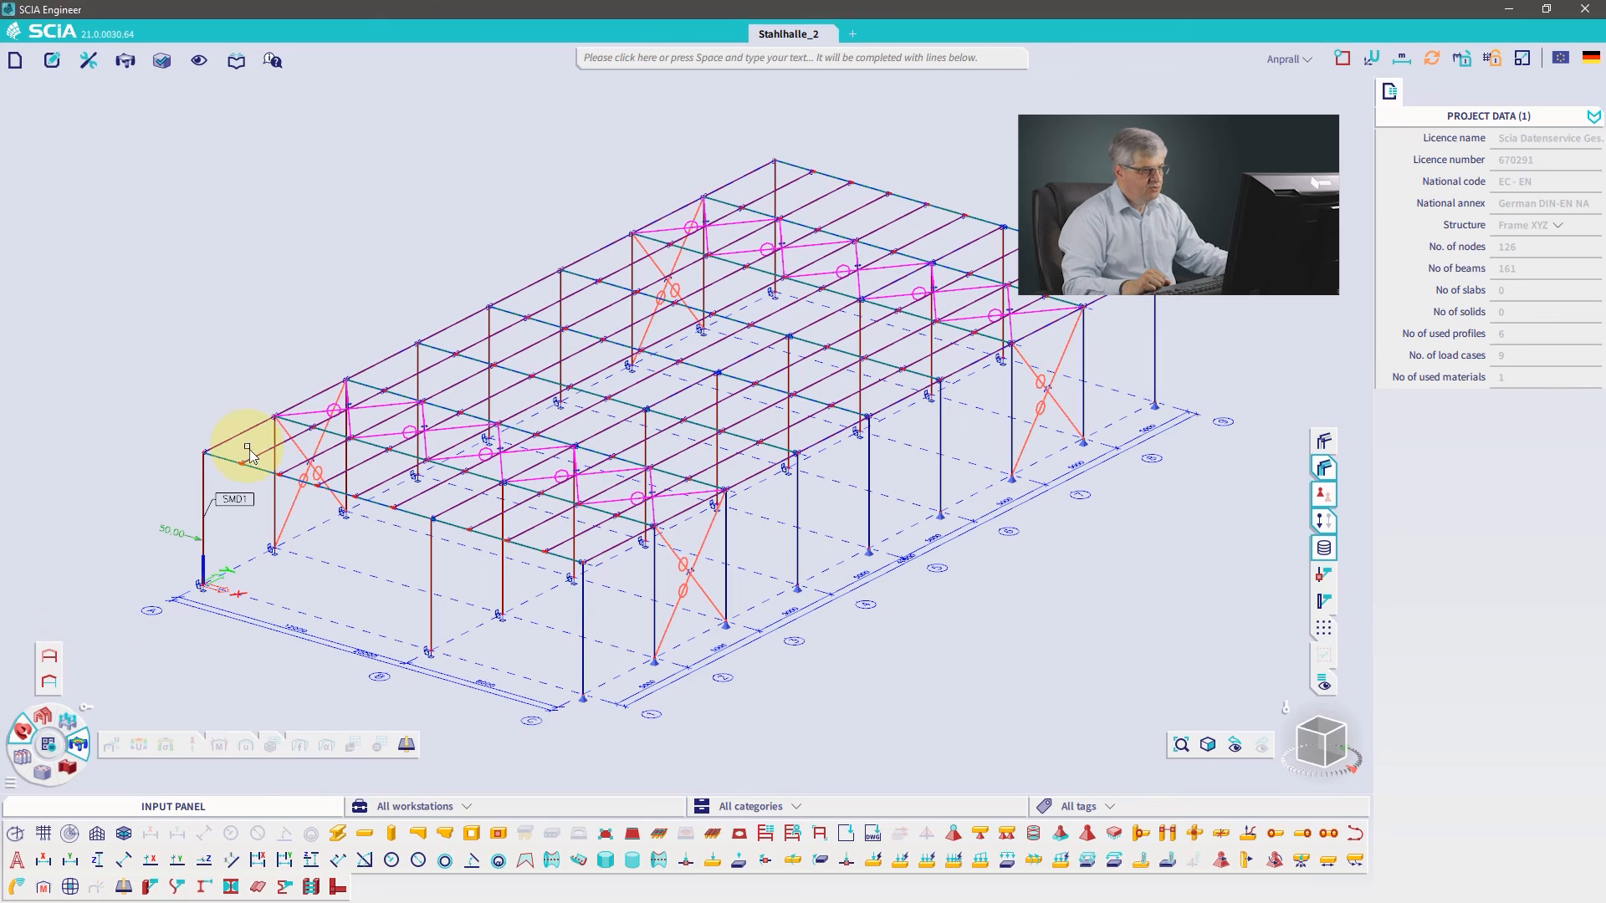
Step: Search for the 1D member command and add it to My Workstation between the two visibility commands
left_click(624, 59)
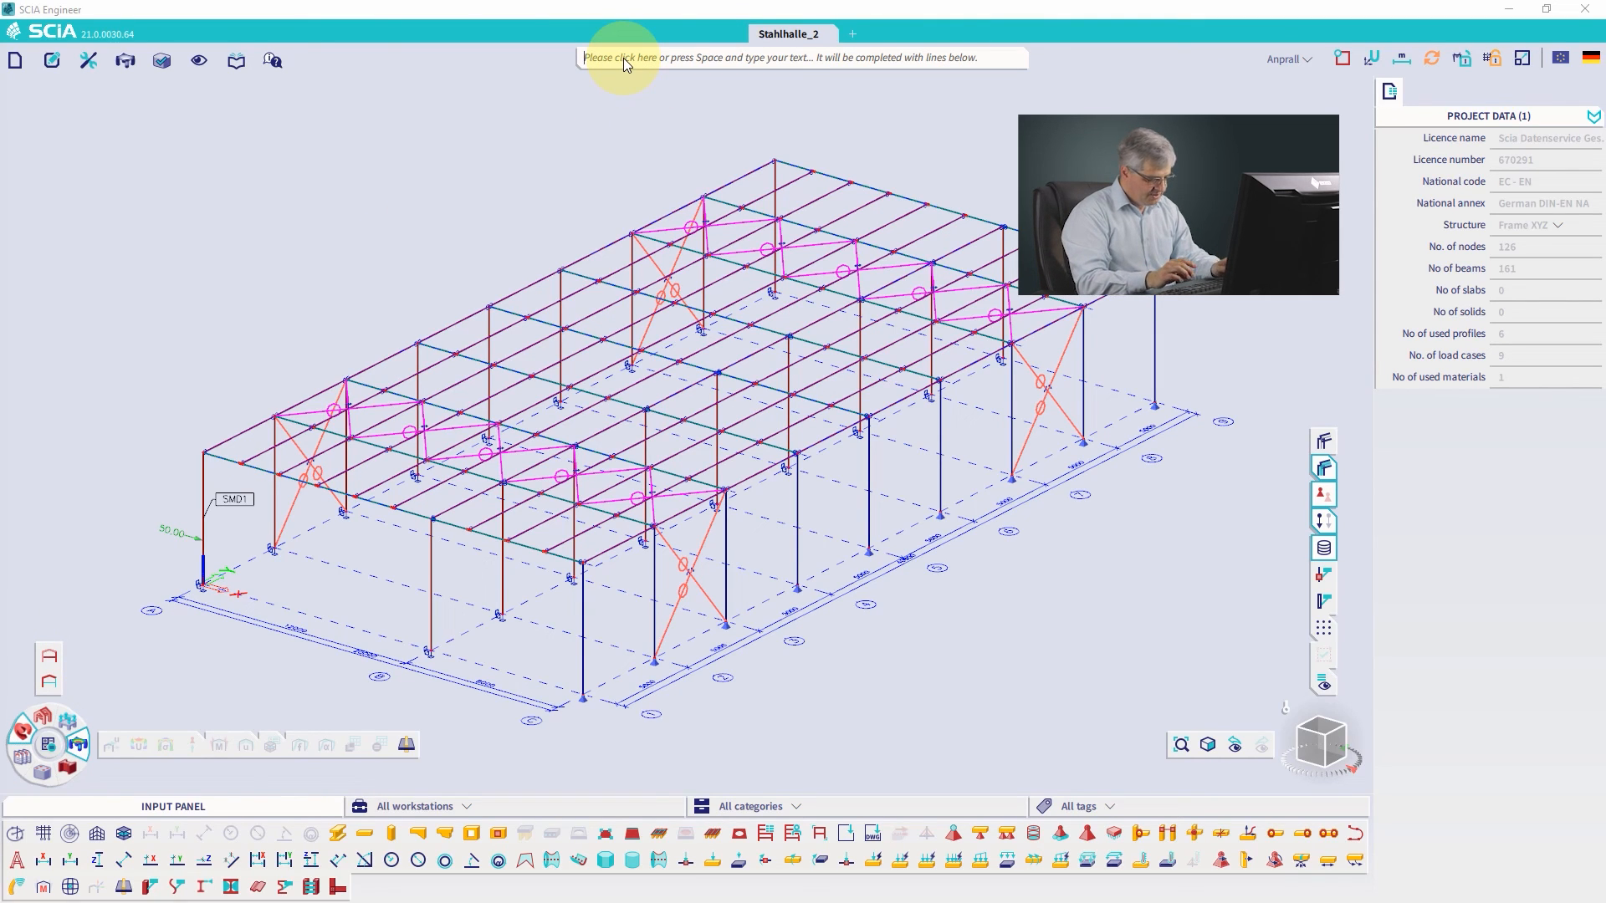
type("1D member")
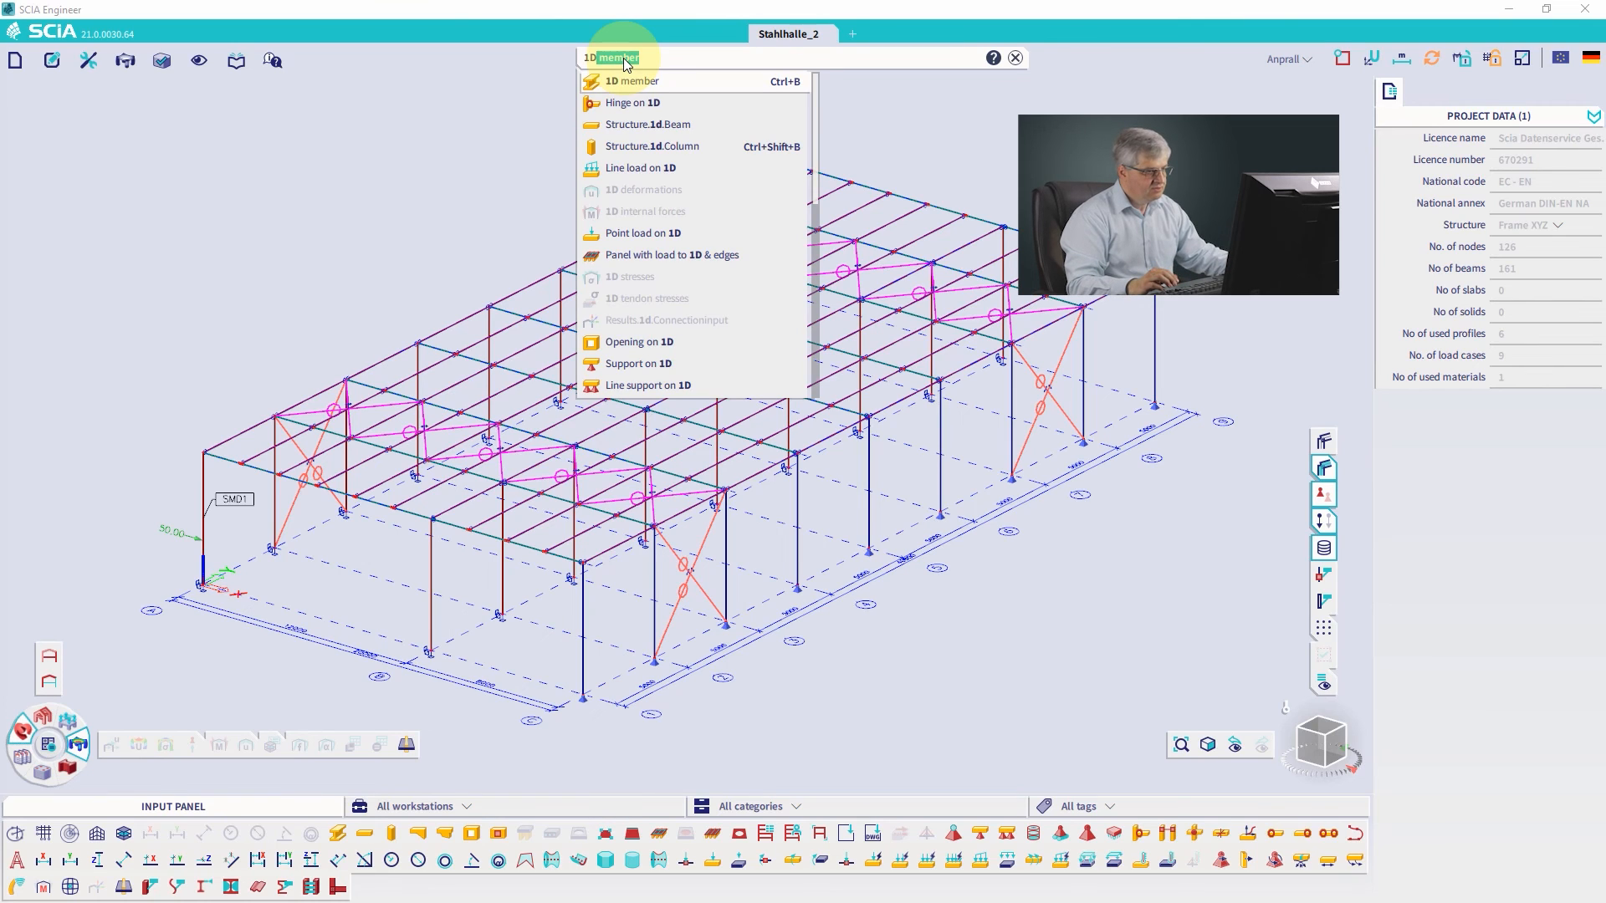
left_click_drag(624, 75, 50, 661)
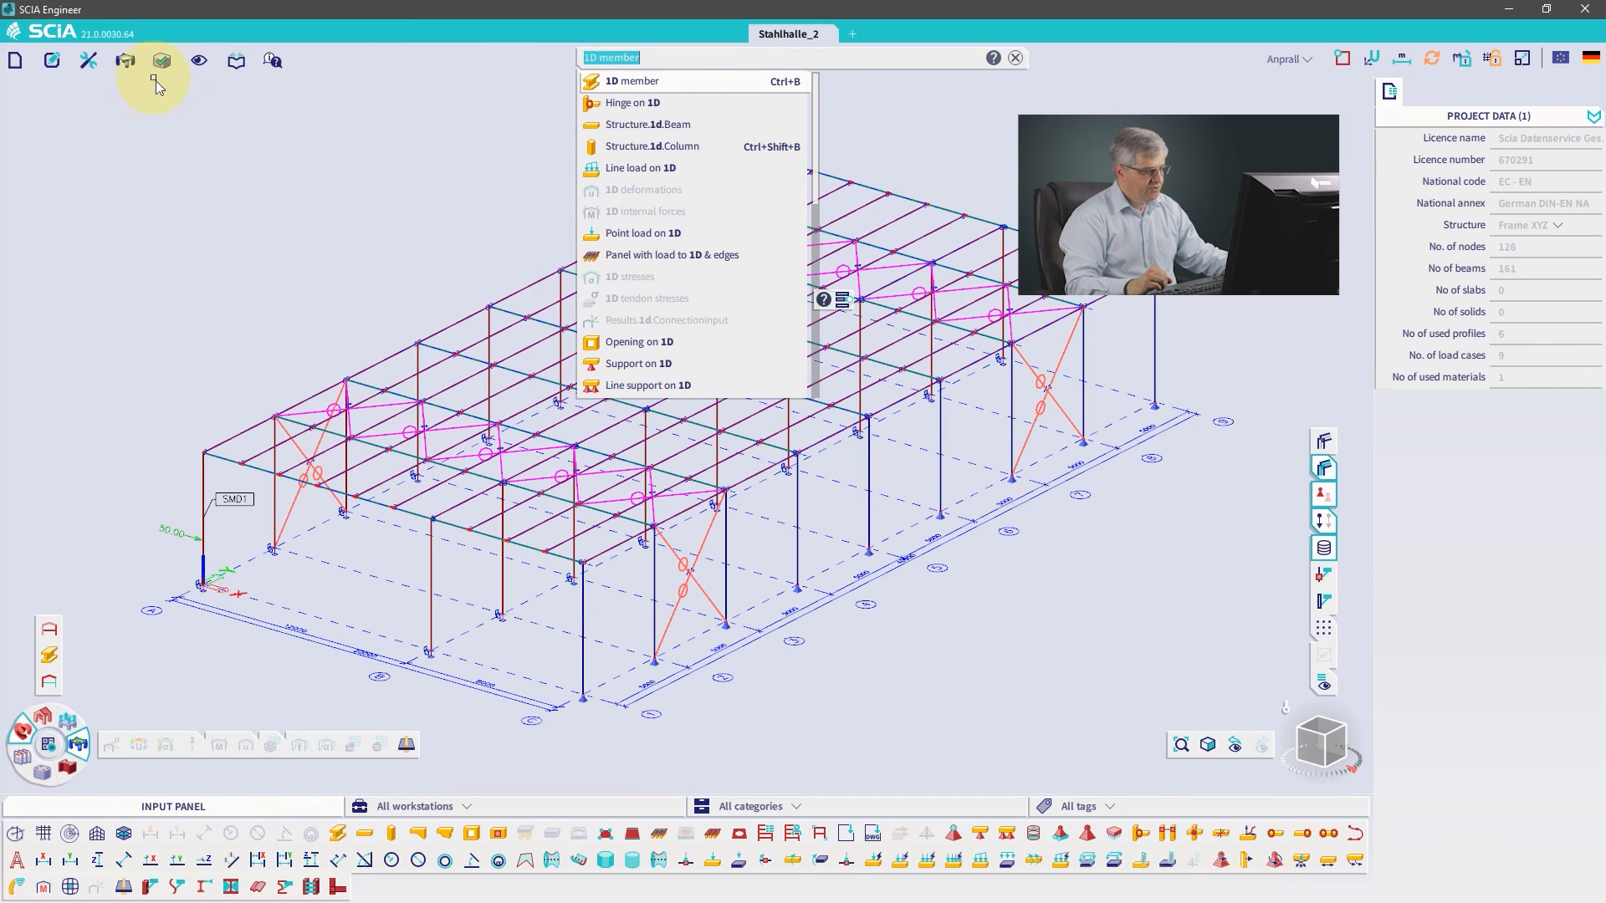
left_click(126, 61)
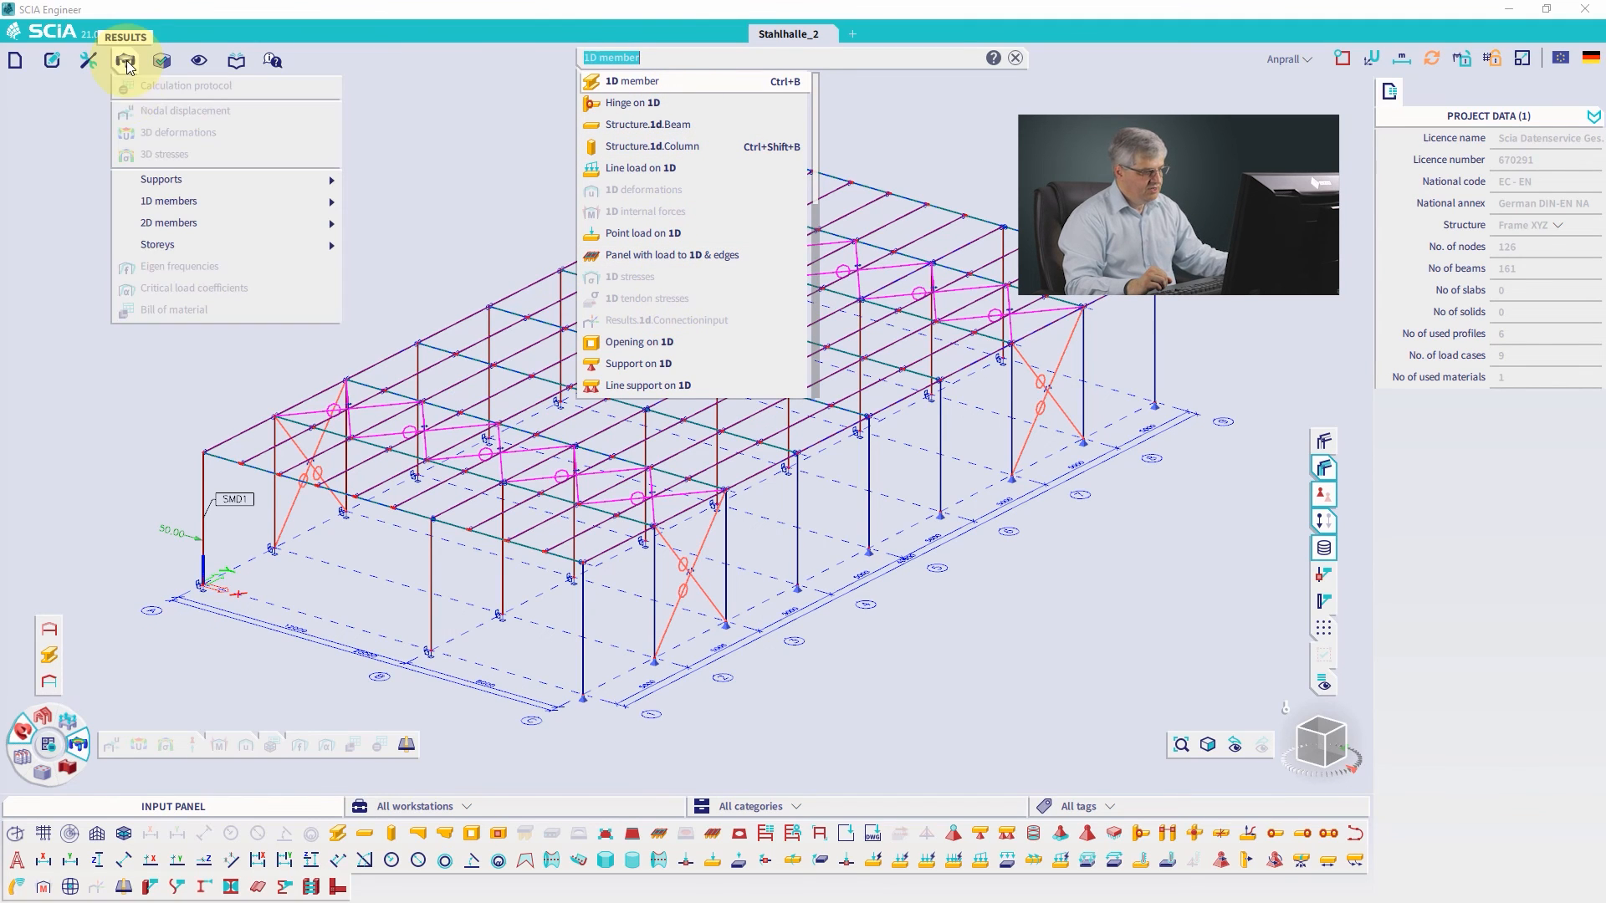
left_click(339, 837)
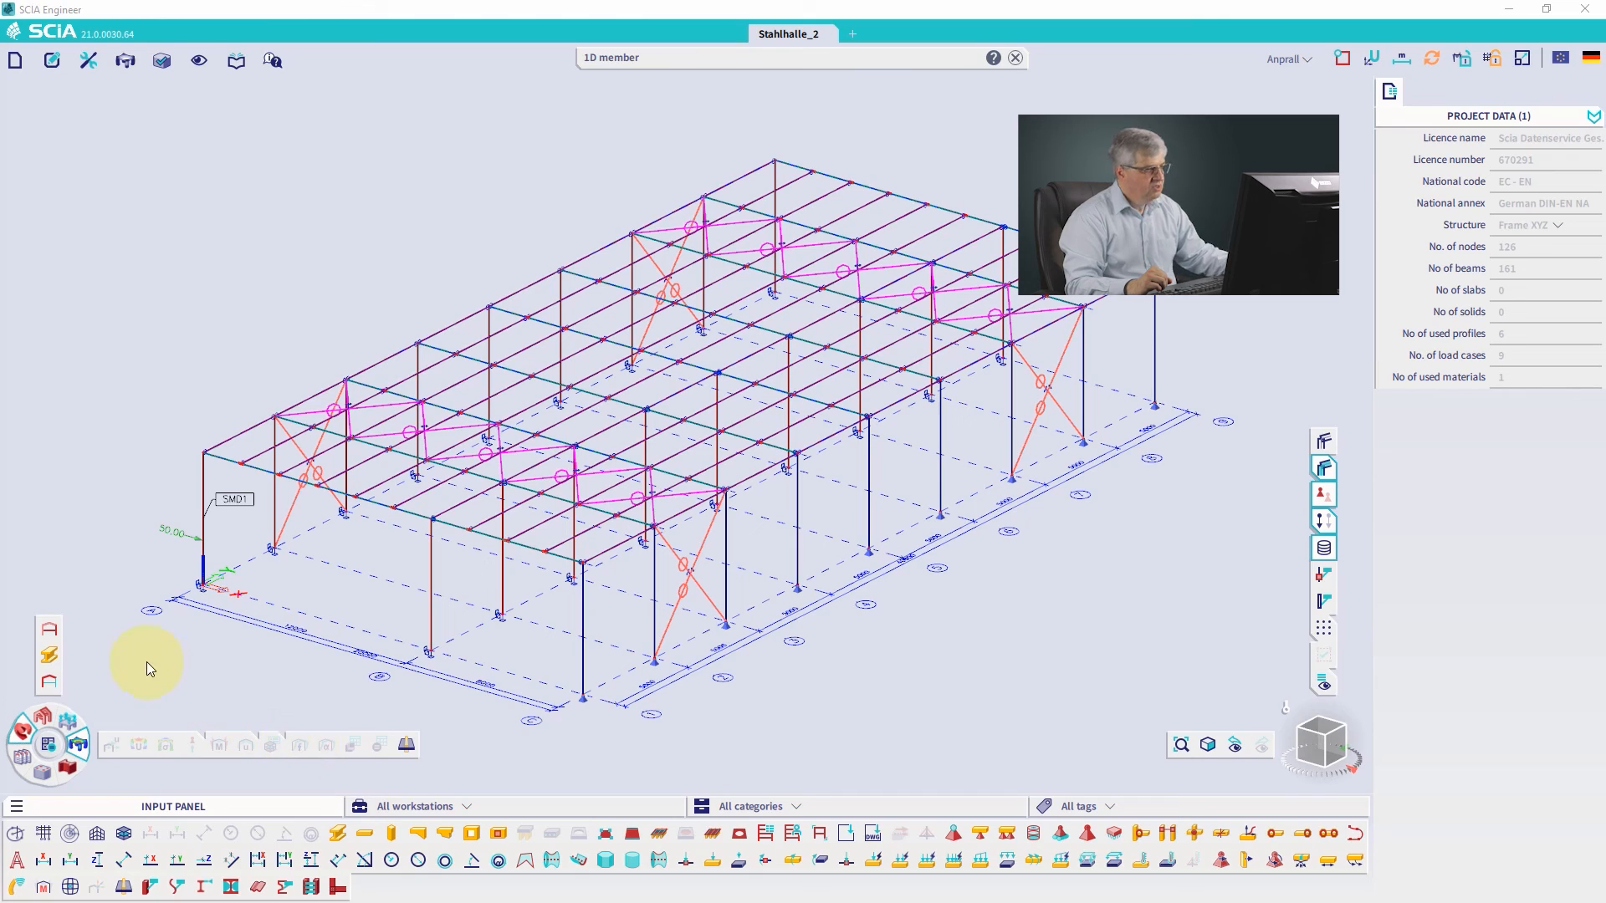
left_click(646, 57)
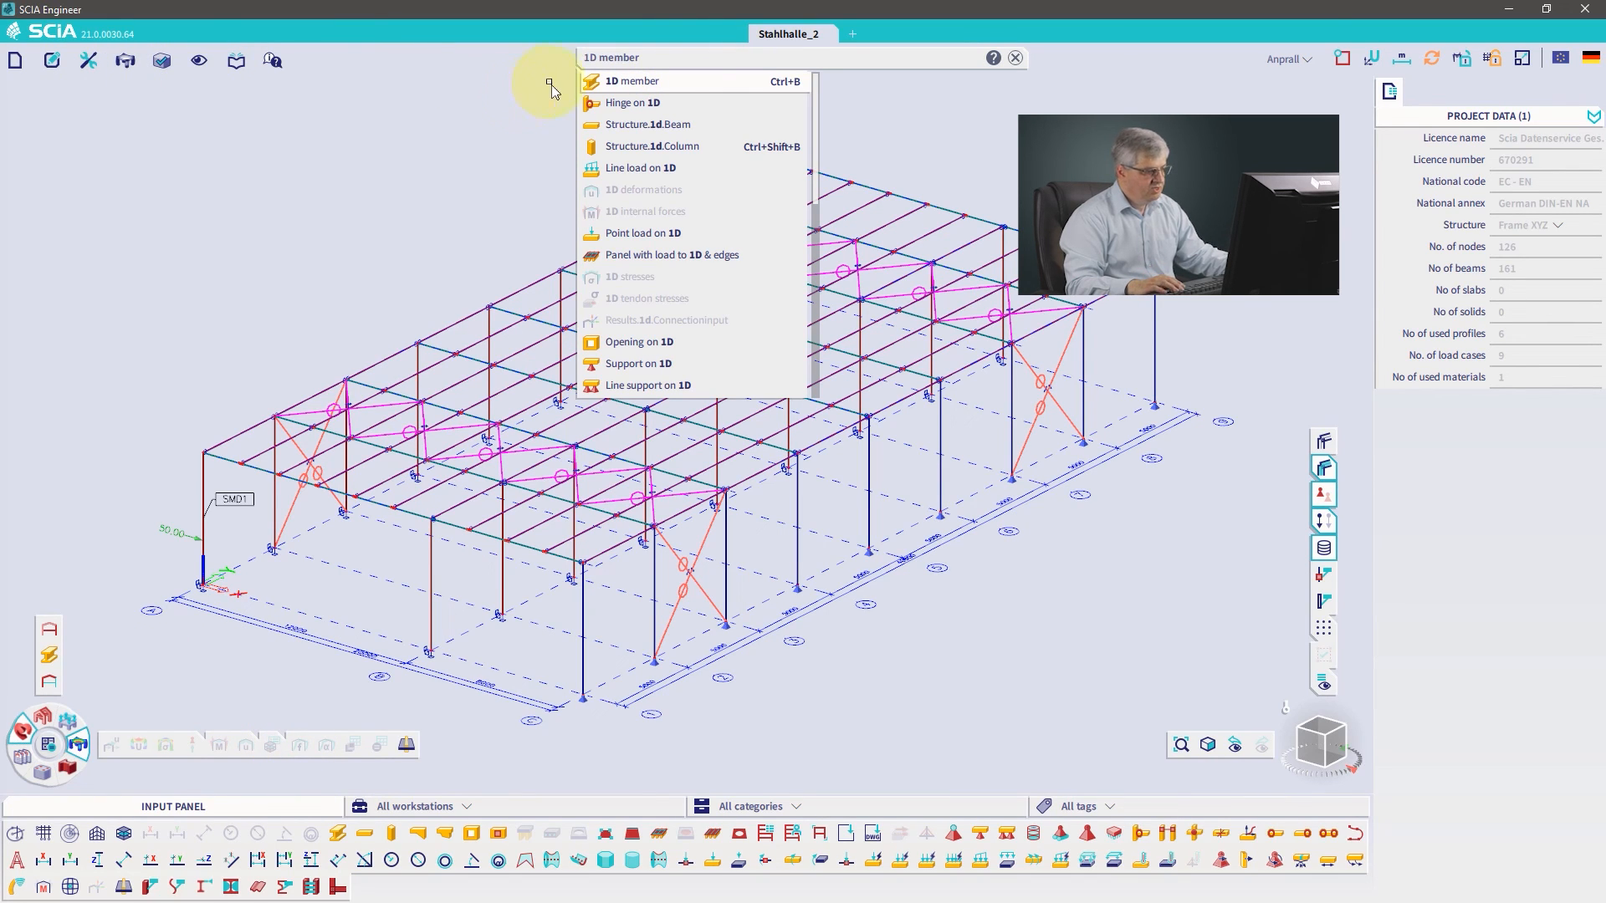
left_click(128, 471)
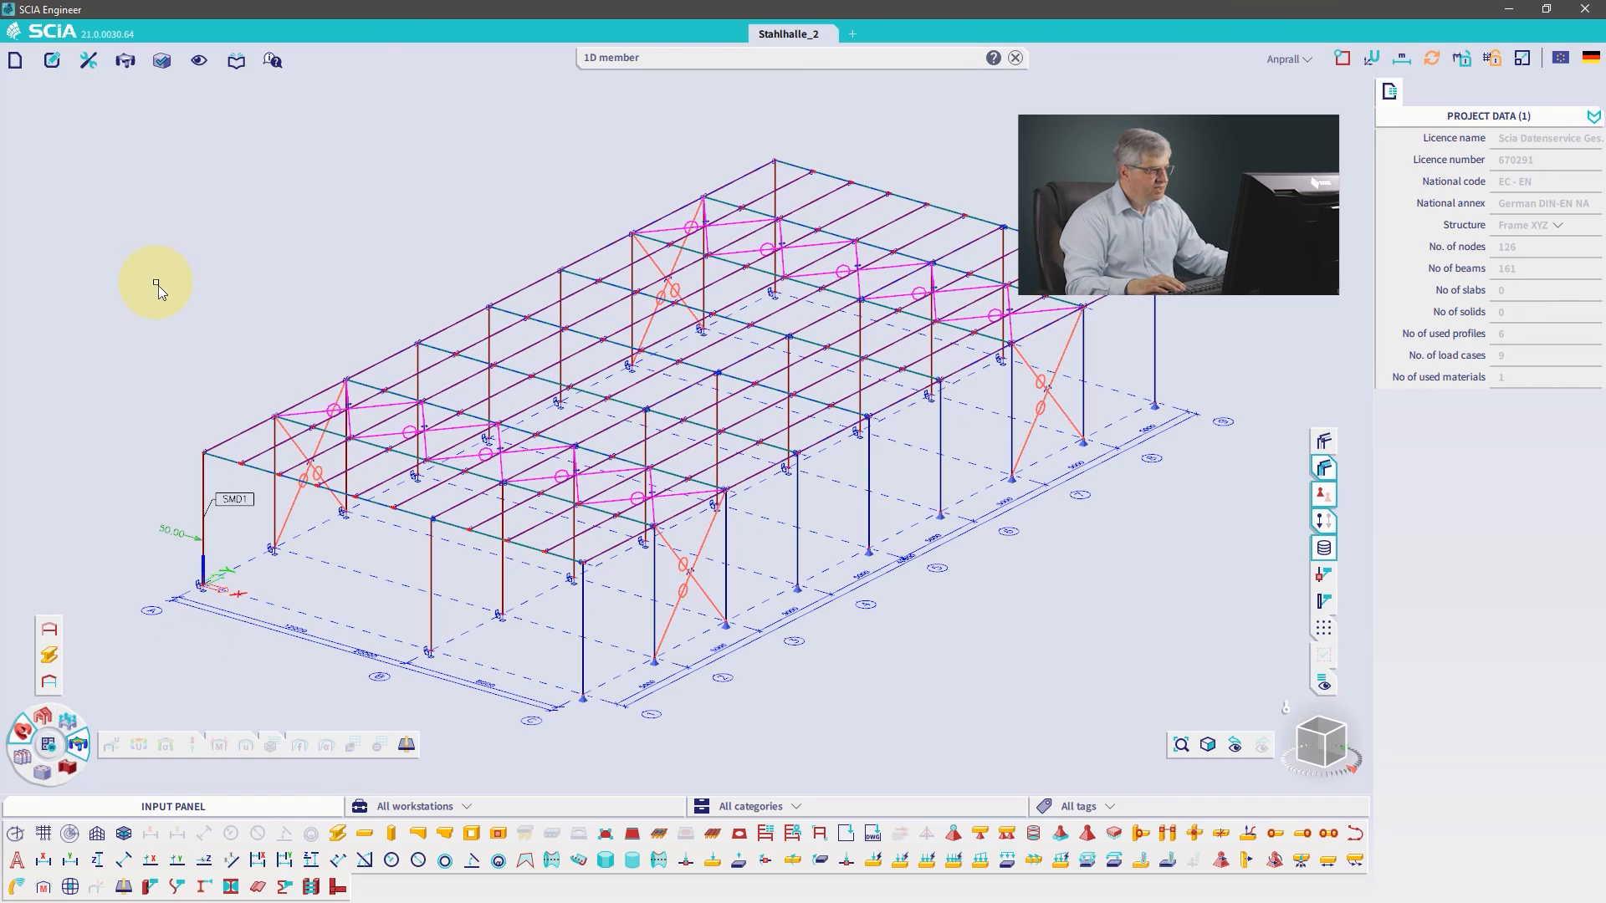
left_click(90, 63)
mouse_move(146, 86)
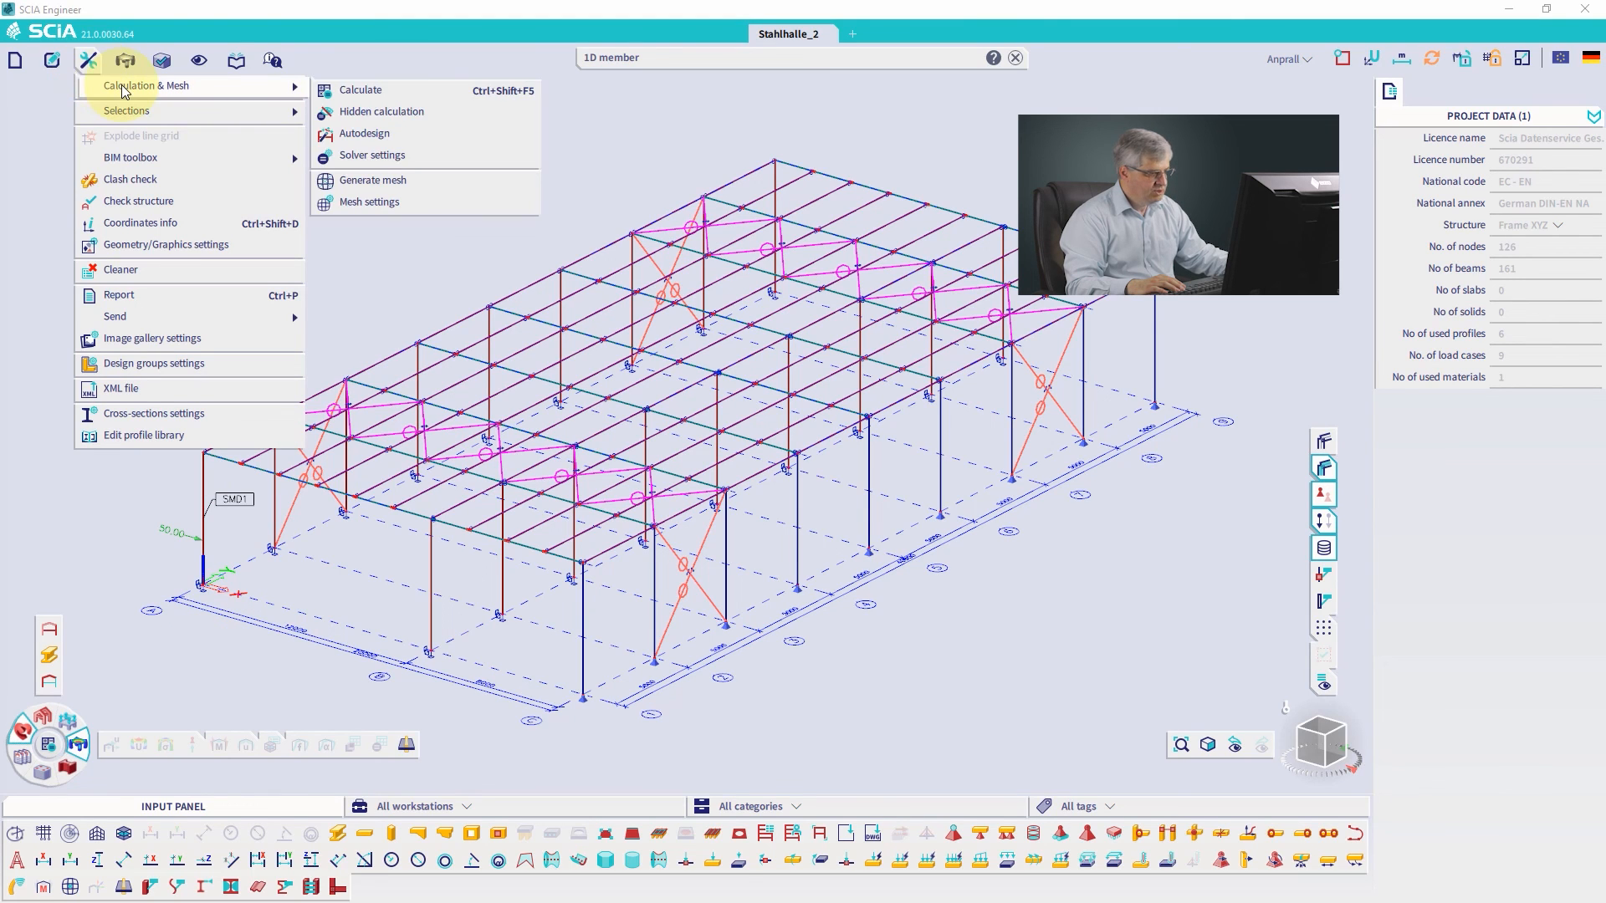
left_click(227, 667)
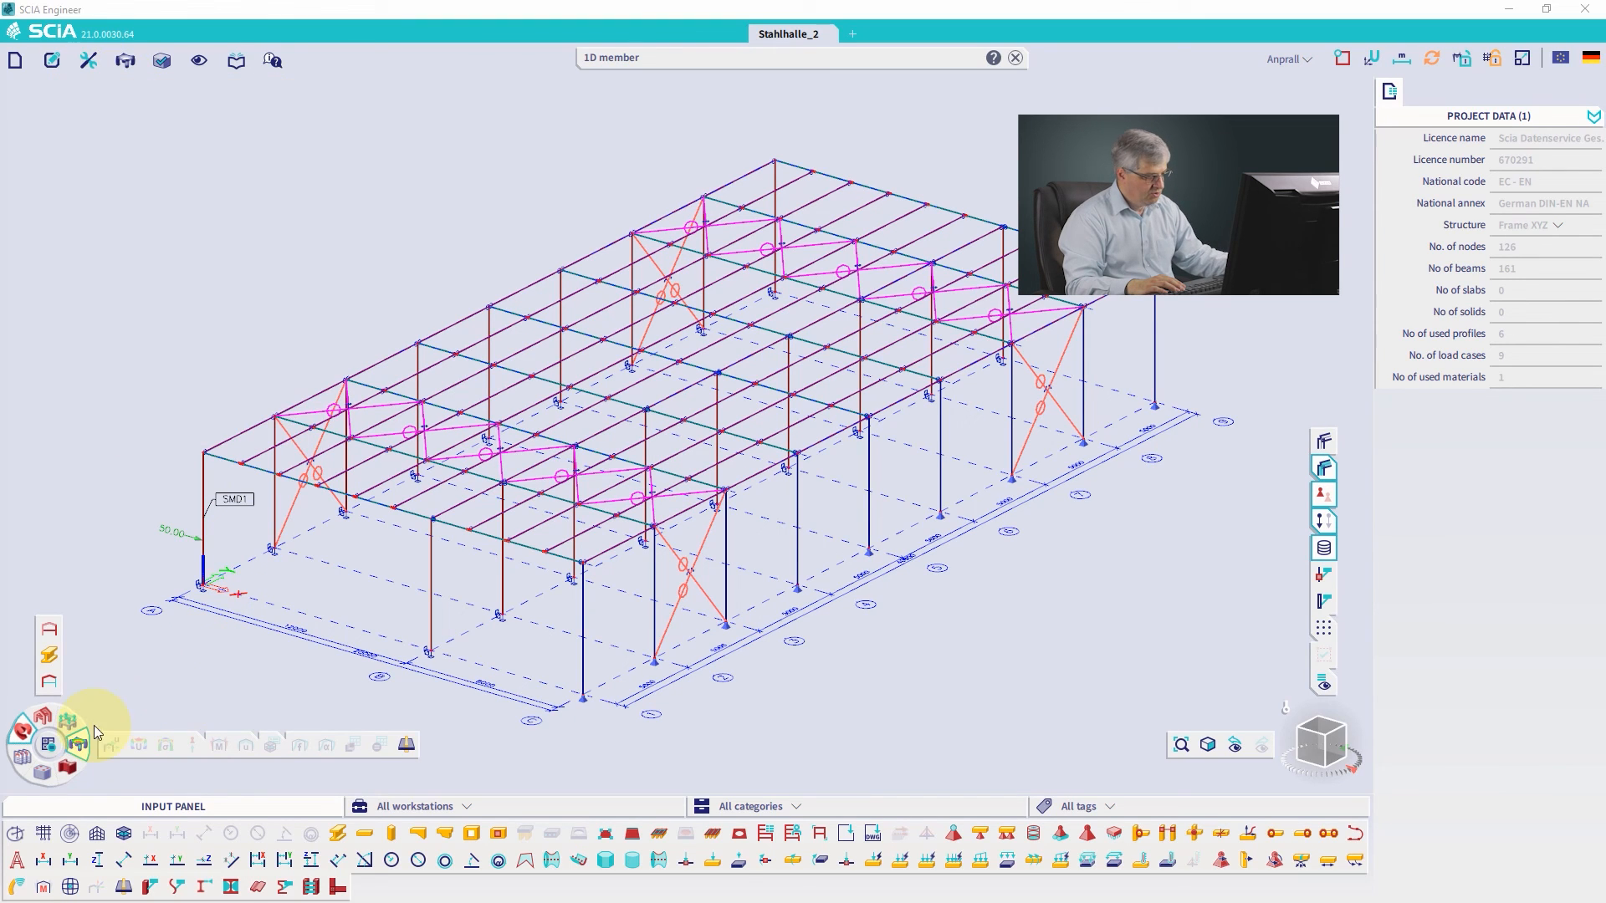
Step: Show the calculation options Calculate and Hidden calculation at the centre of the workstation wheel
left_click(49, 743)
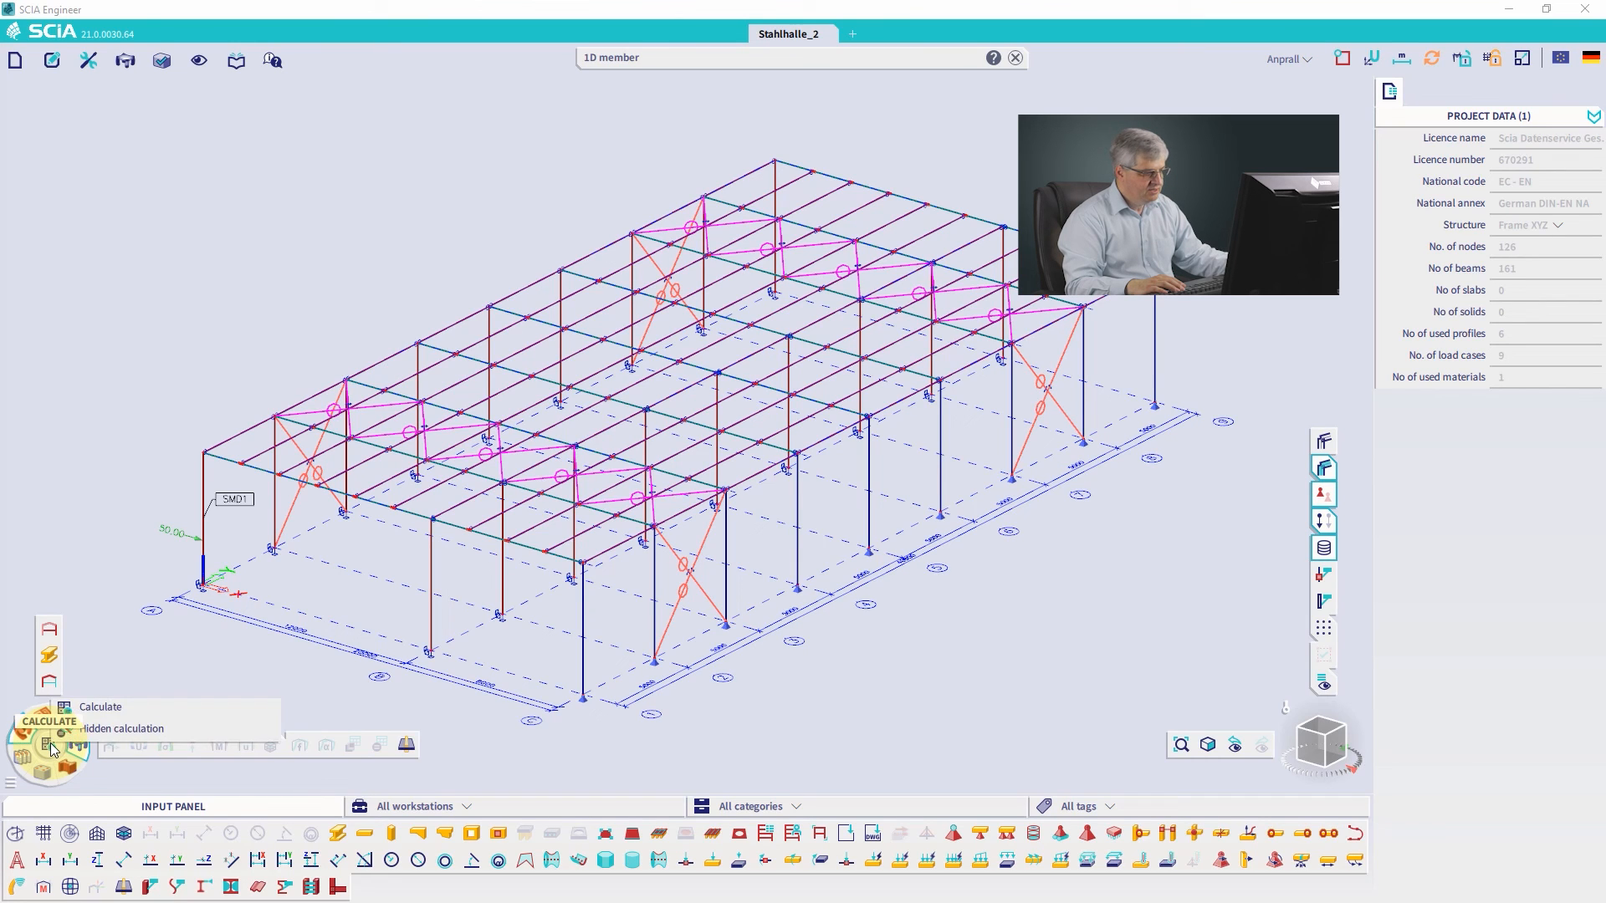
left_click(118, 730)
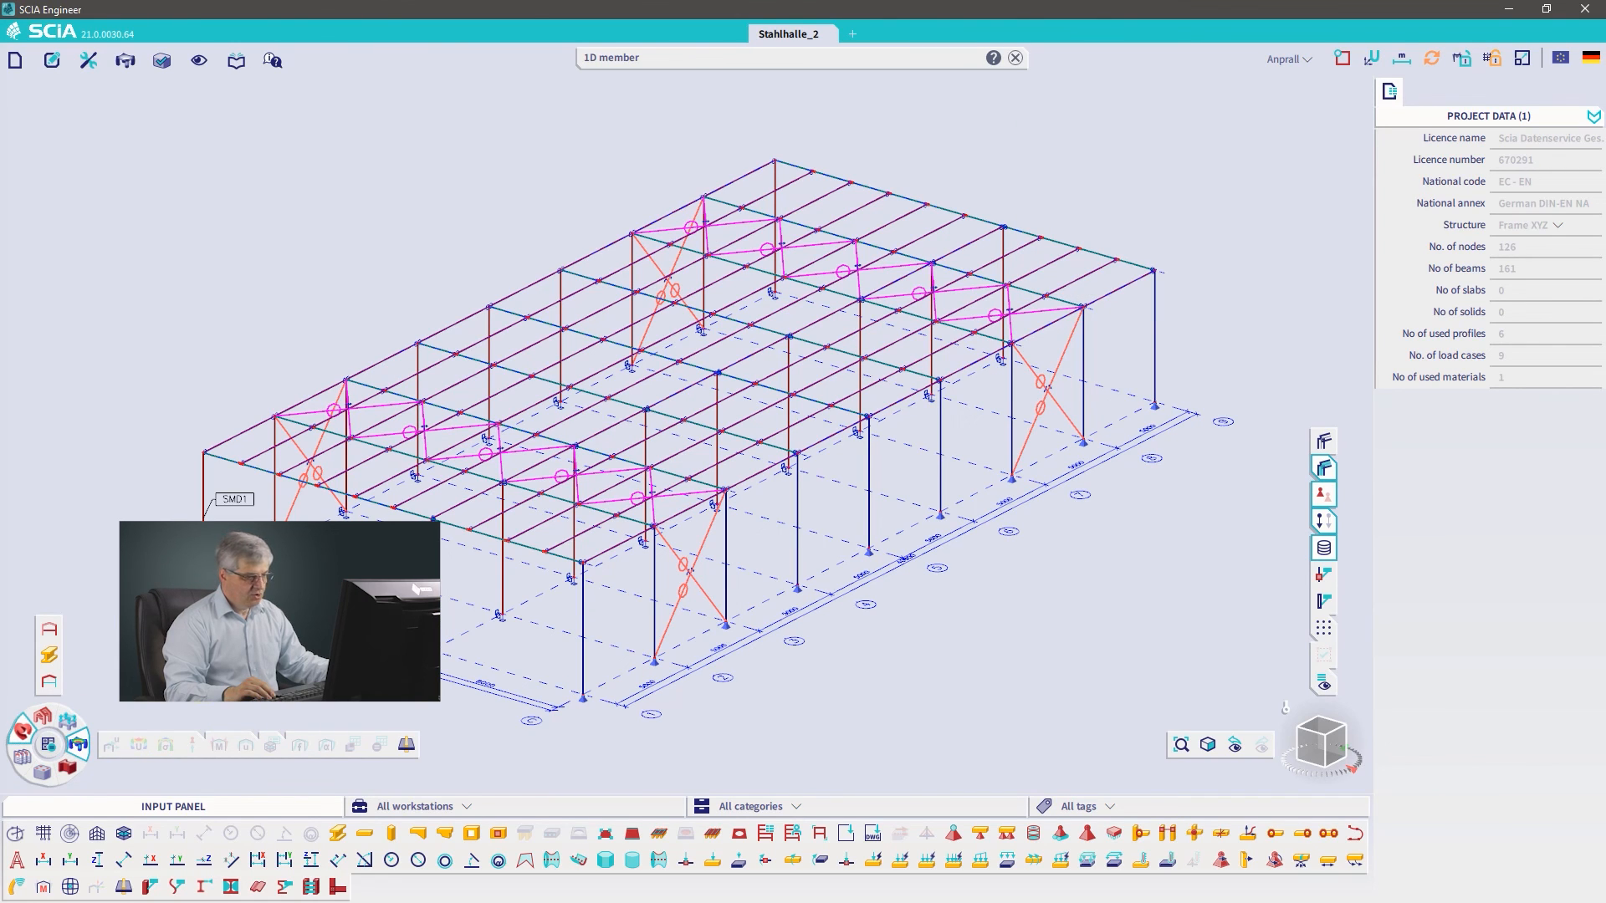
middle_click_drag(279, 612, 324, 602)
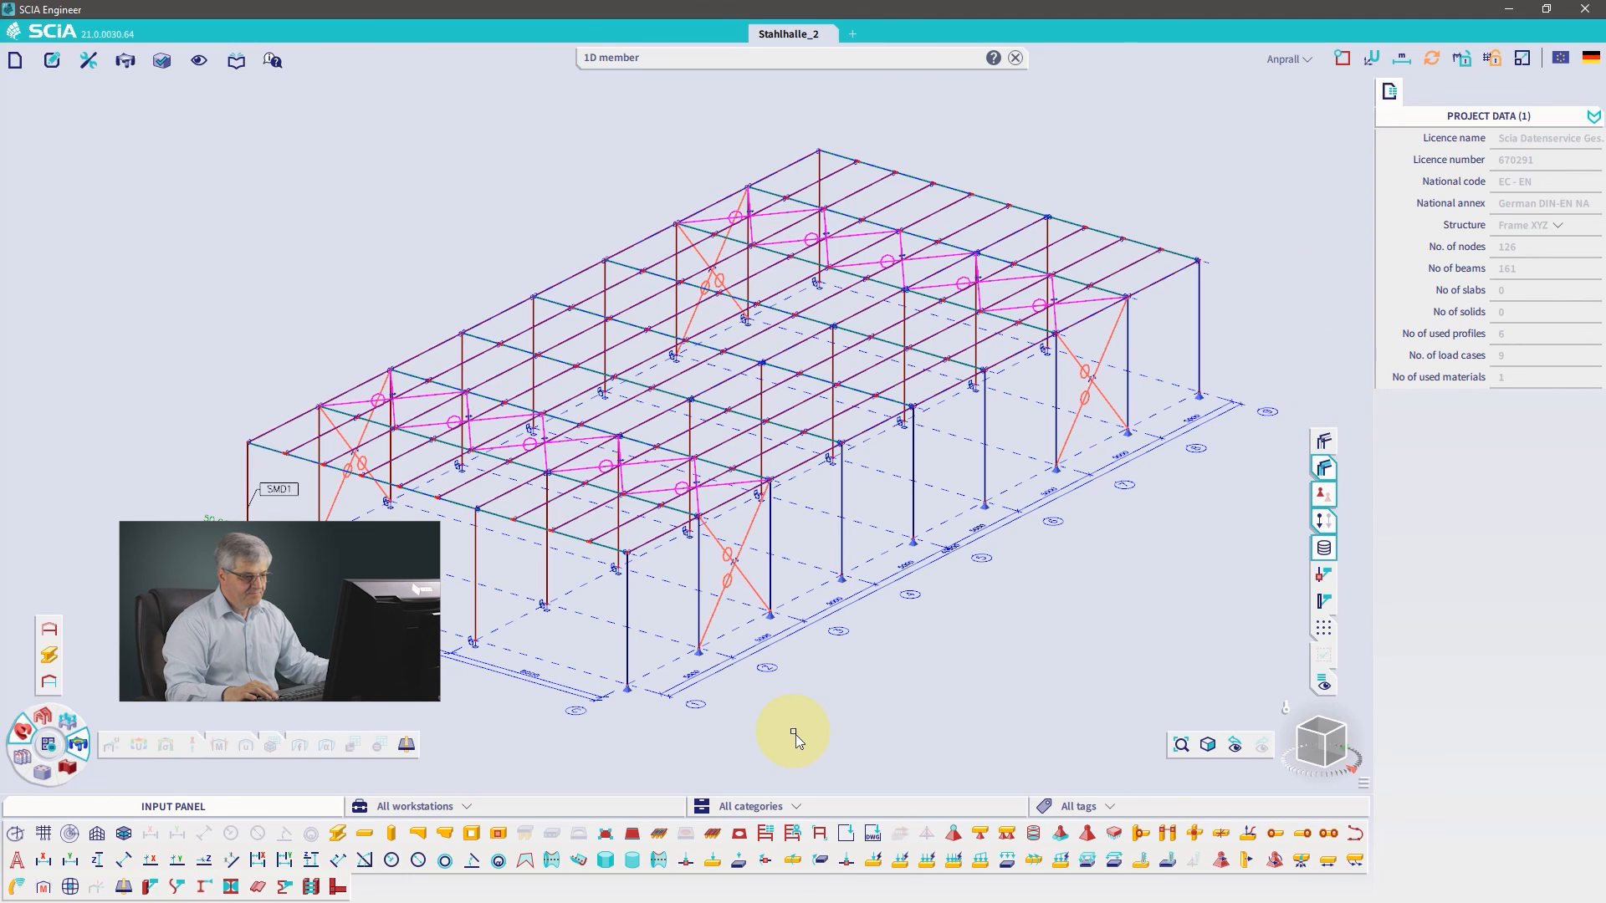
Step: Open the Colours & lines palette settings and set the screen Background colour to white
left_click(200, 62)
mouse_move(247, 268)
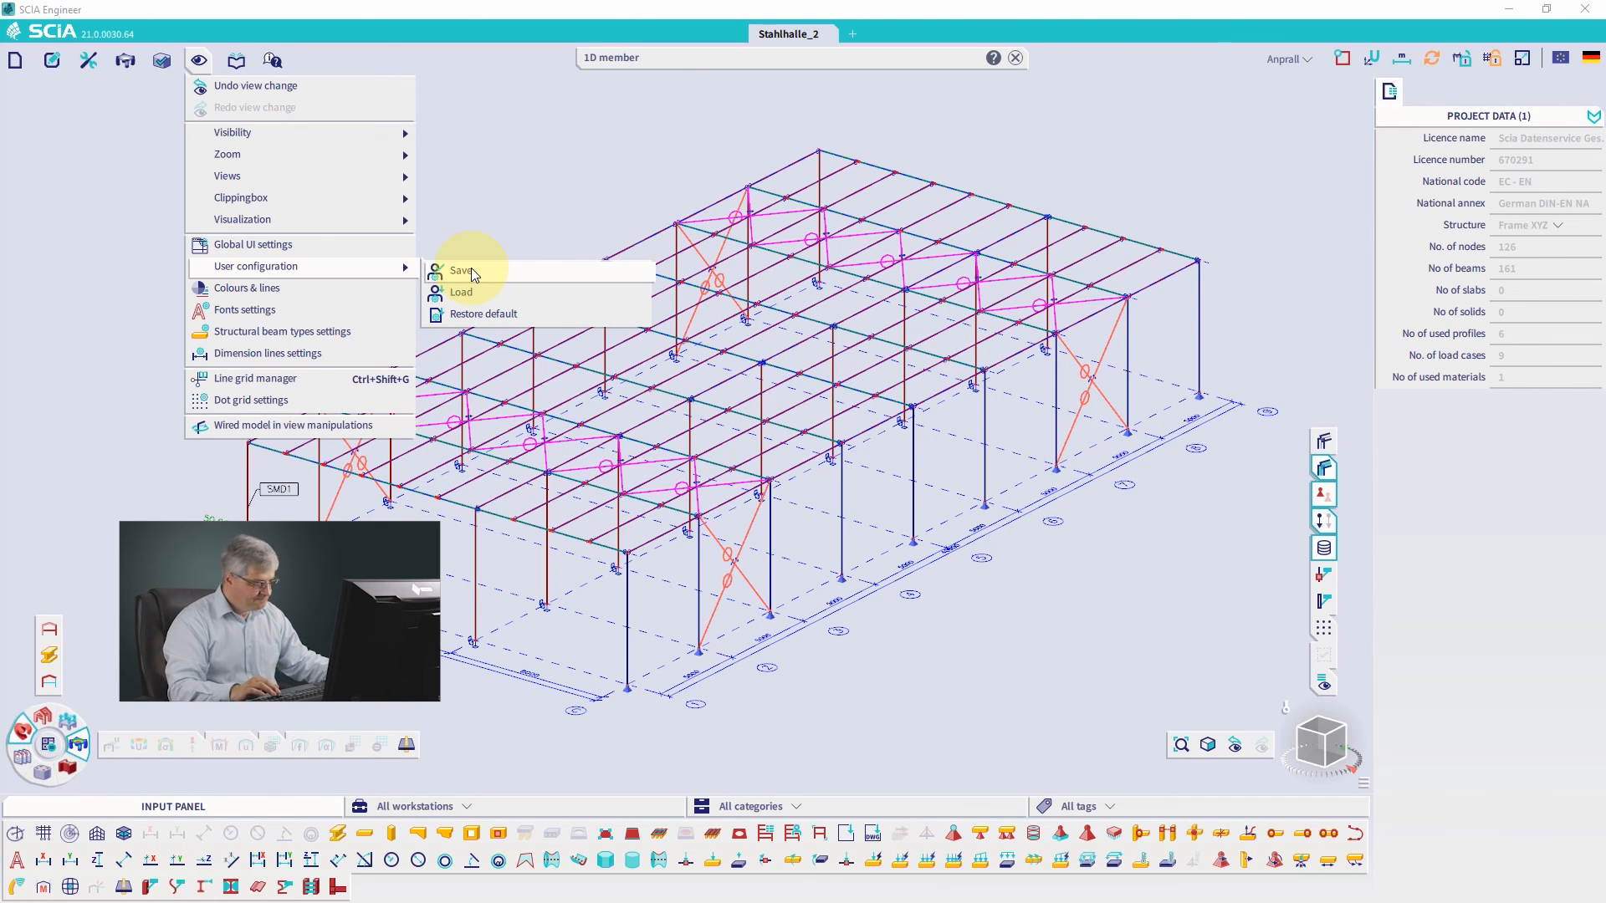
left_click(271, 293)
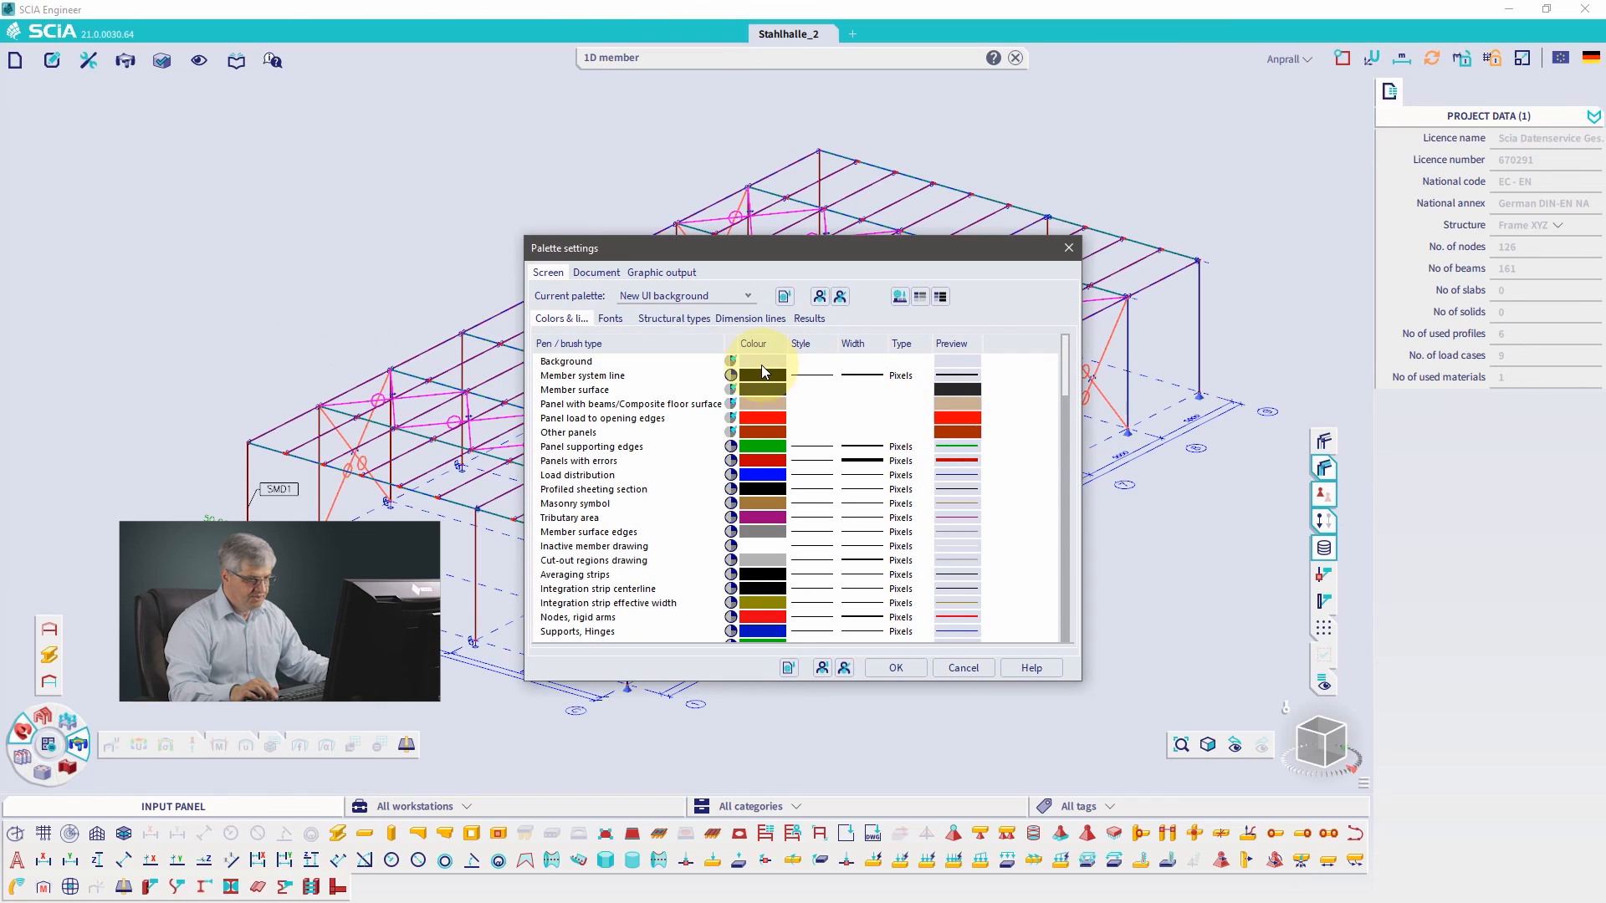
left_click(761, 362)
left_click(779, 363)
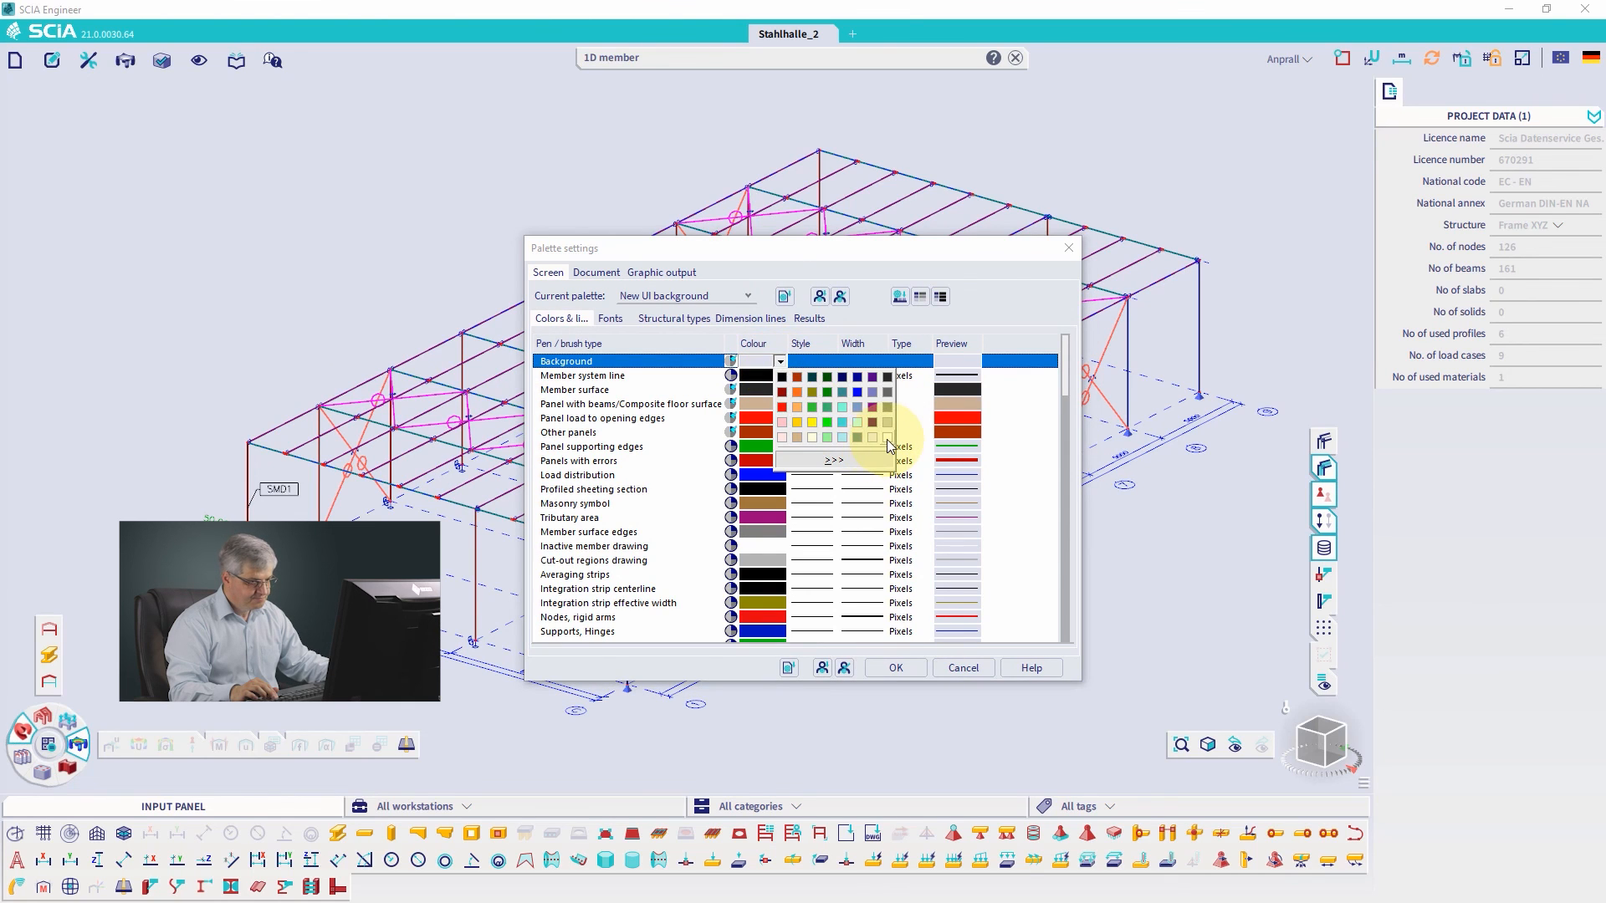
left_click(849, 448)
Step: Set the Member system line to the thinnest line width and apply the palette settings
left_click(861, 376)
left_click(879, 376)
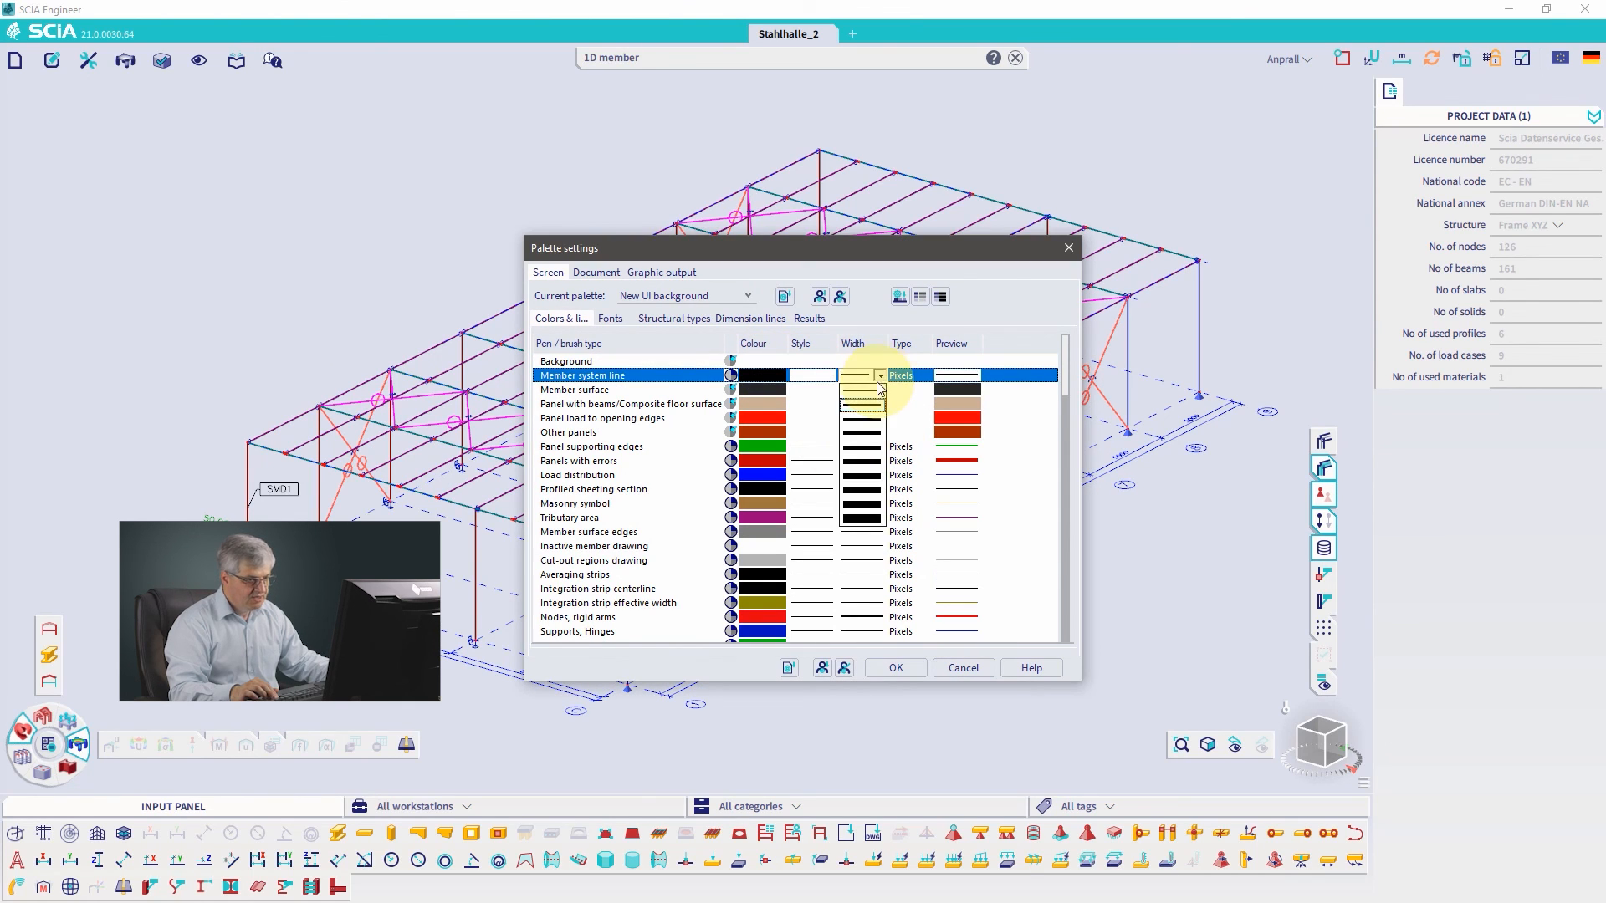
left_click(864, 390)
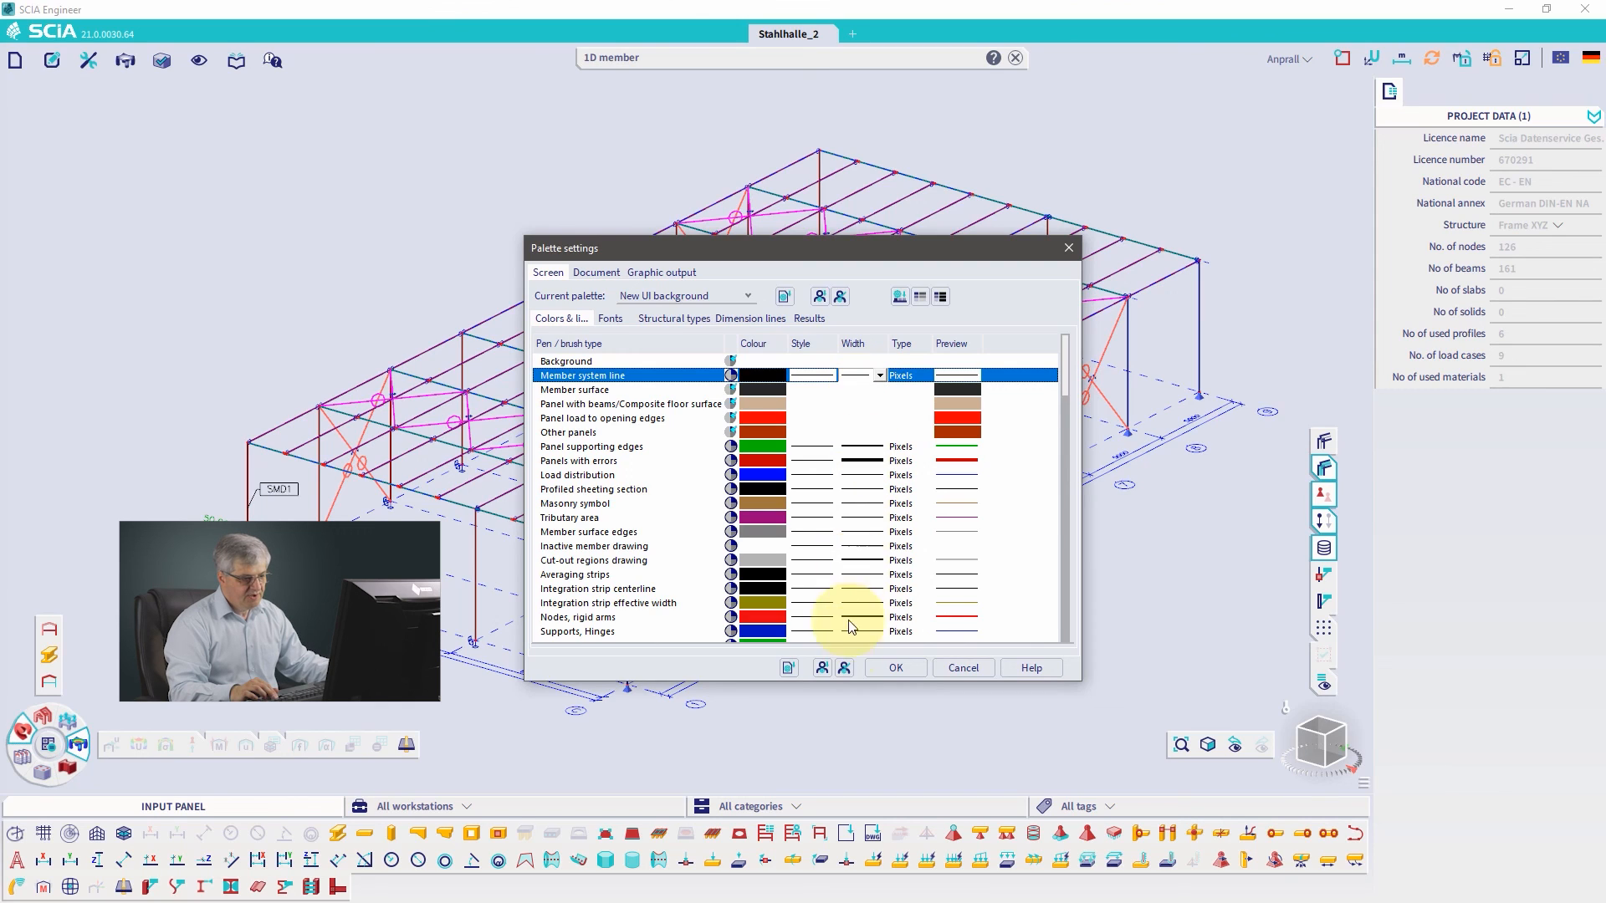
left_click(844, 669)
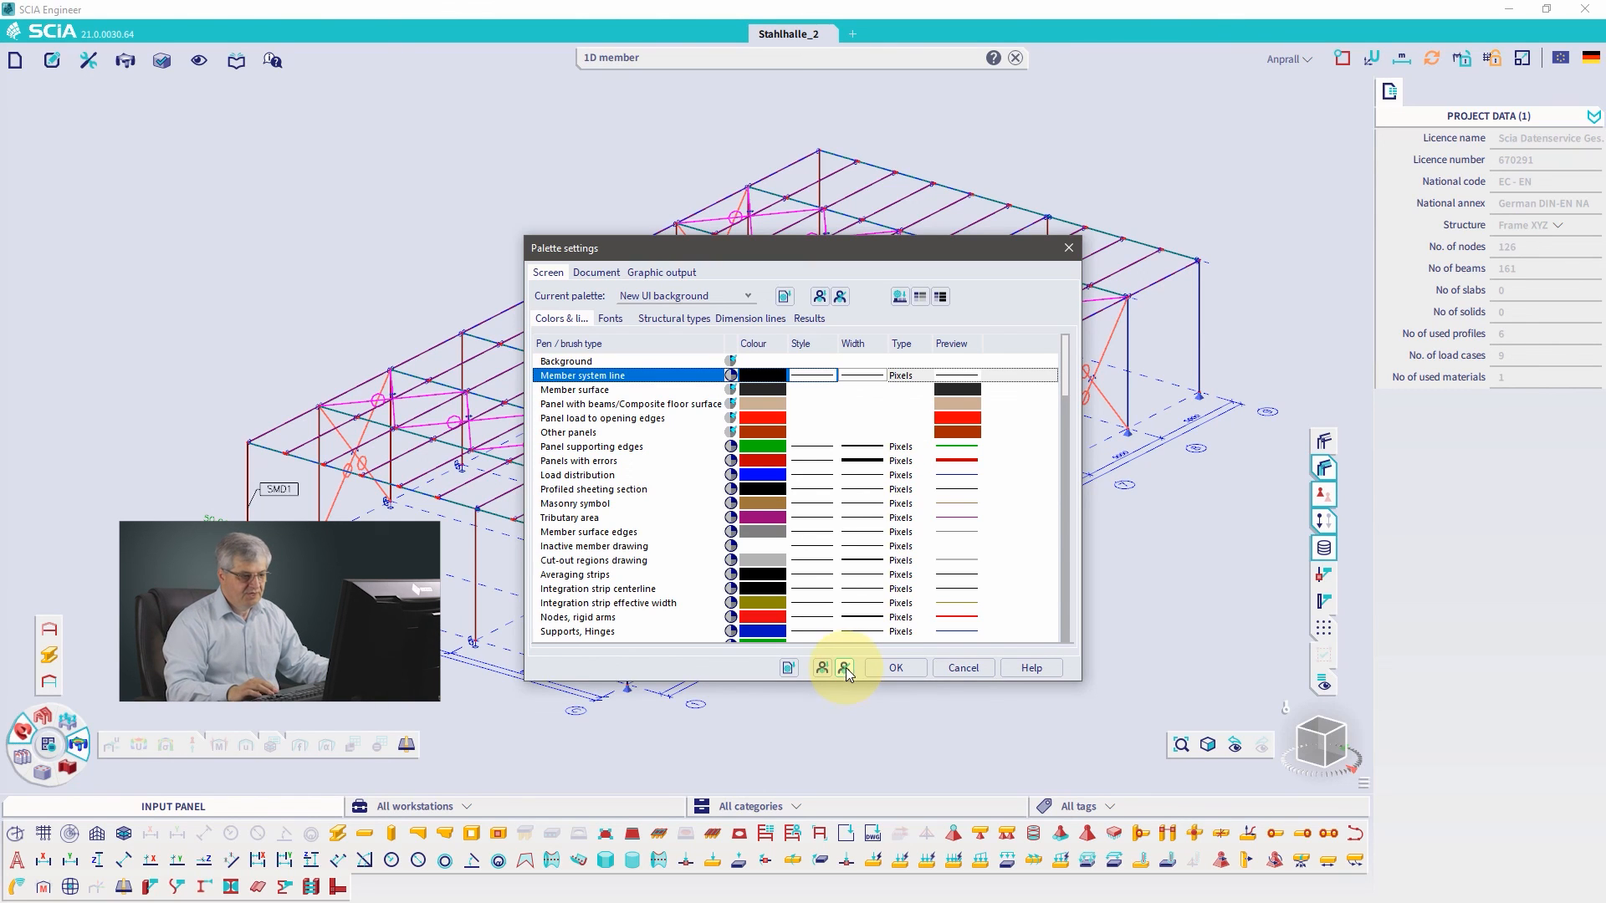
left_click(891, 667)
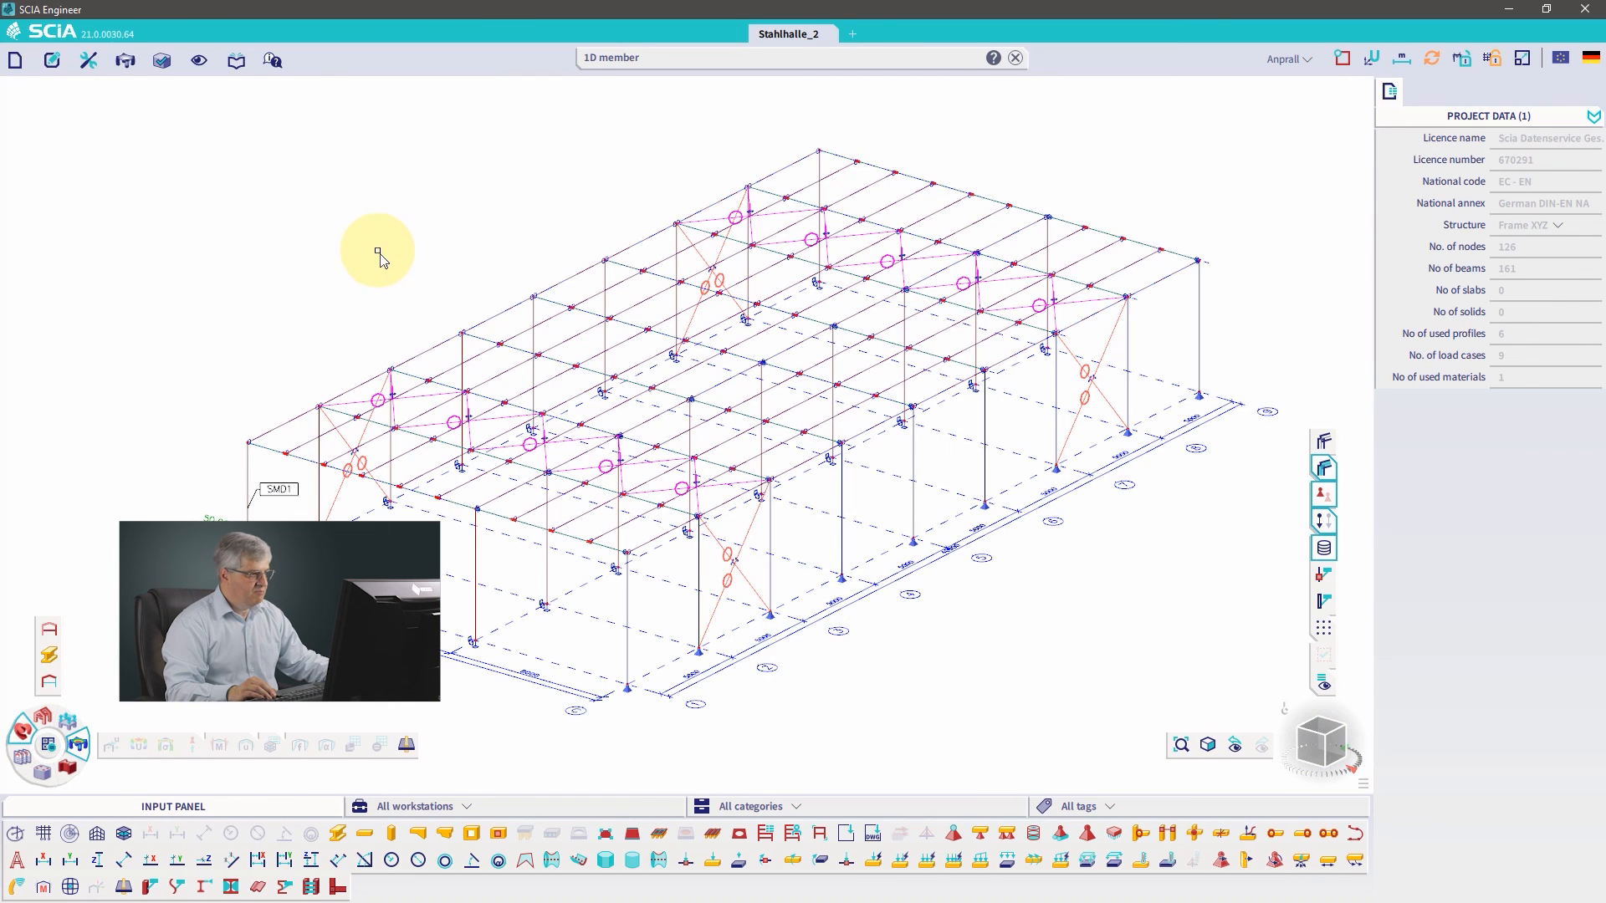
Step: Open the Mesh setup, view the option to save its settings as a user mesh setup file, and close without saving
left_click(97, 64)
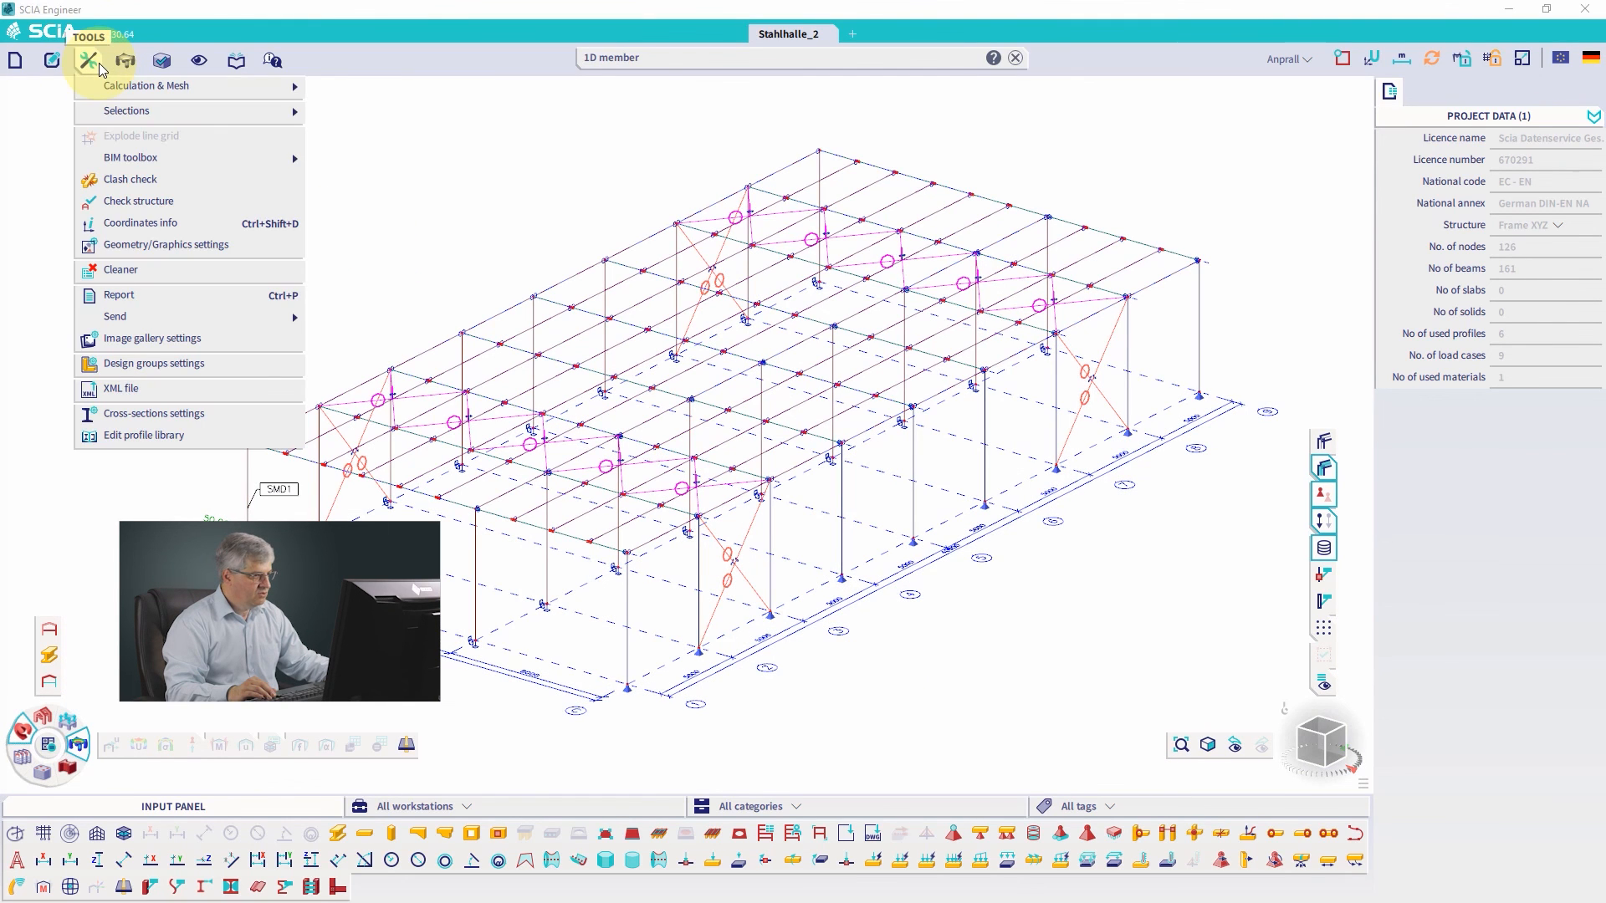
mouse_move(125, 86)
left_click(371, 211)
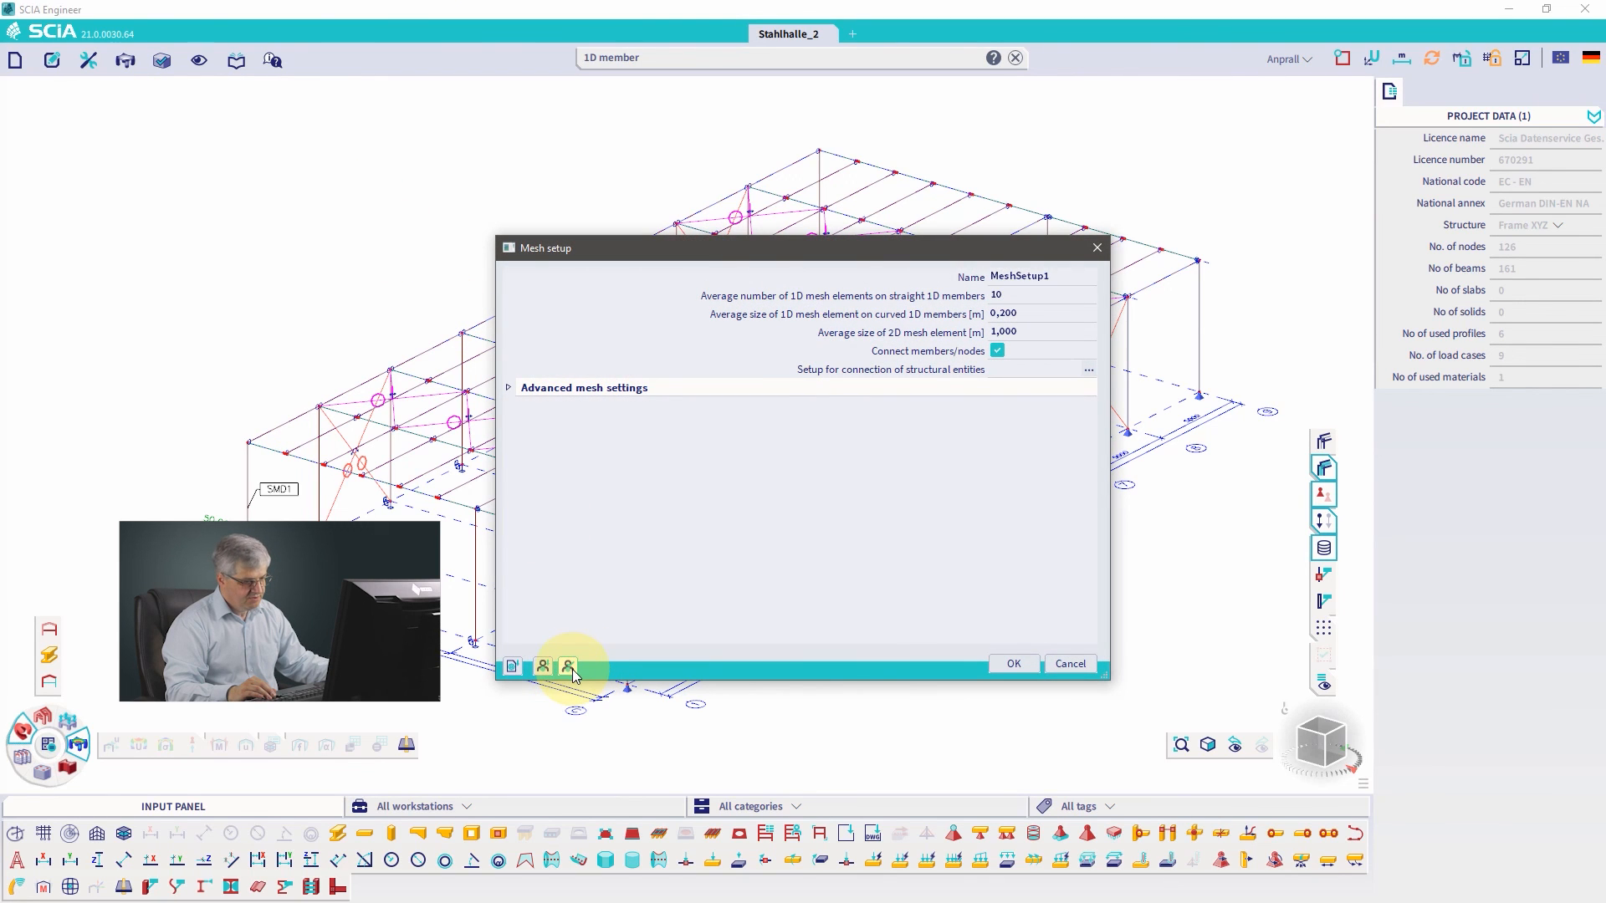
left_click(568, 666)
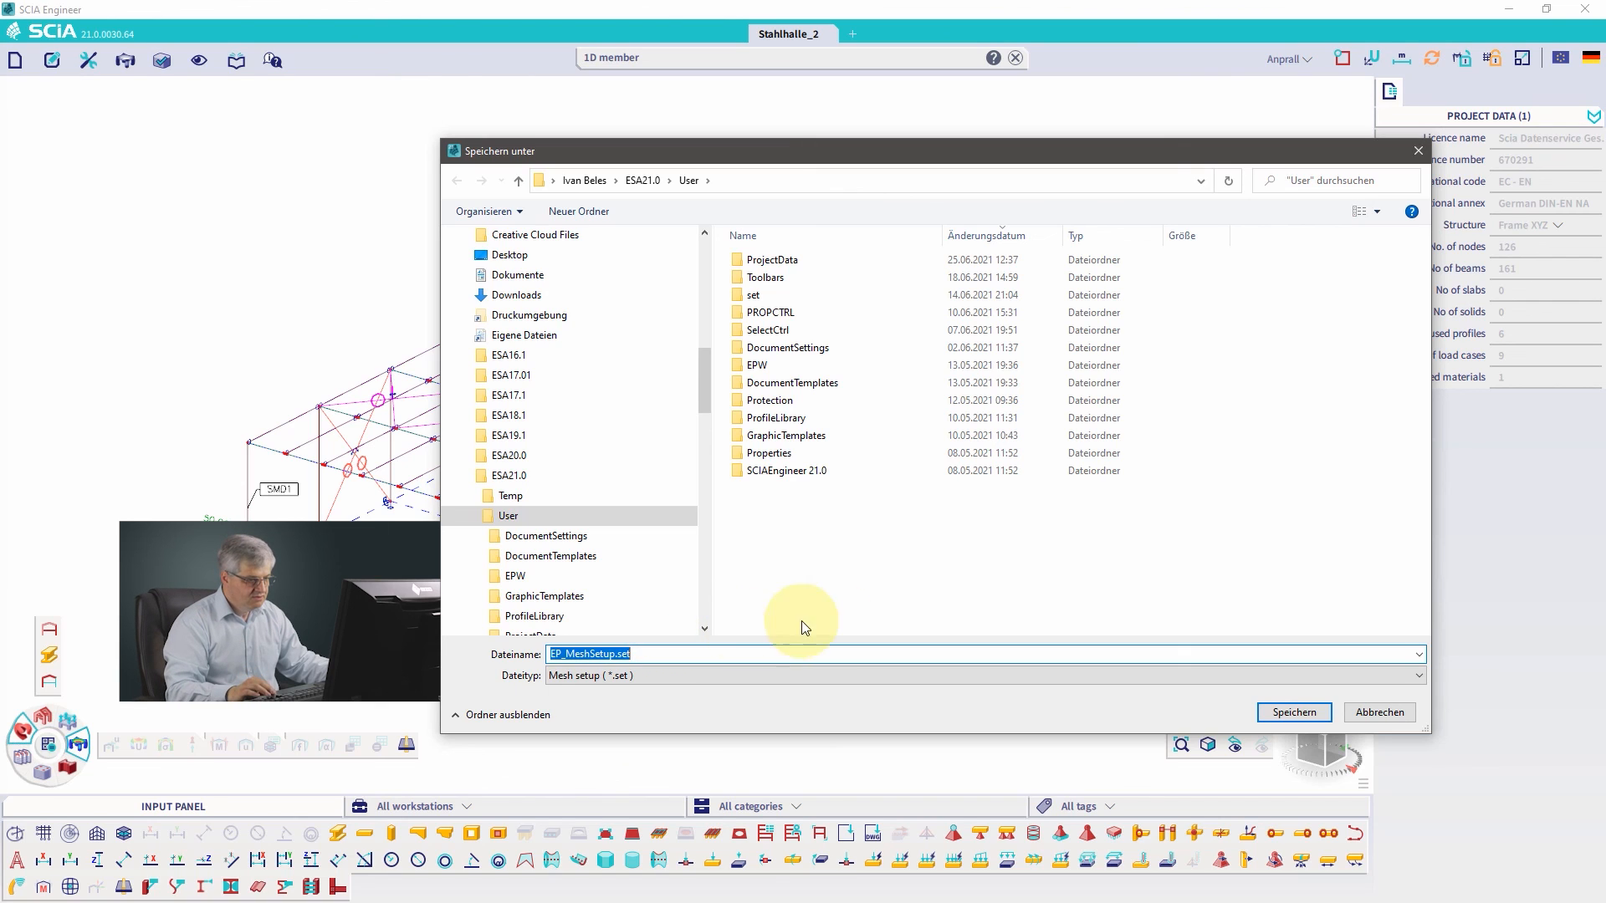
left_click(617, 655)
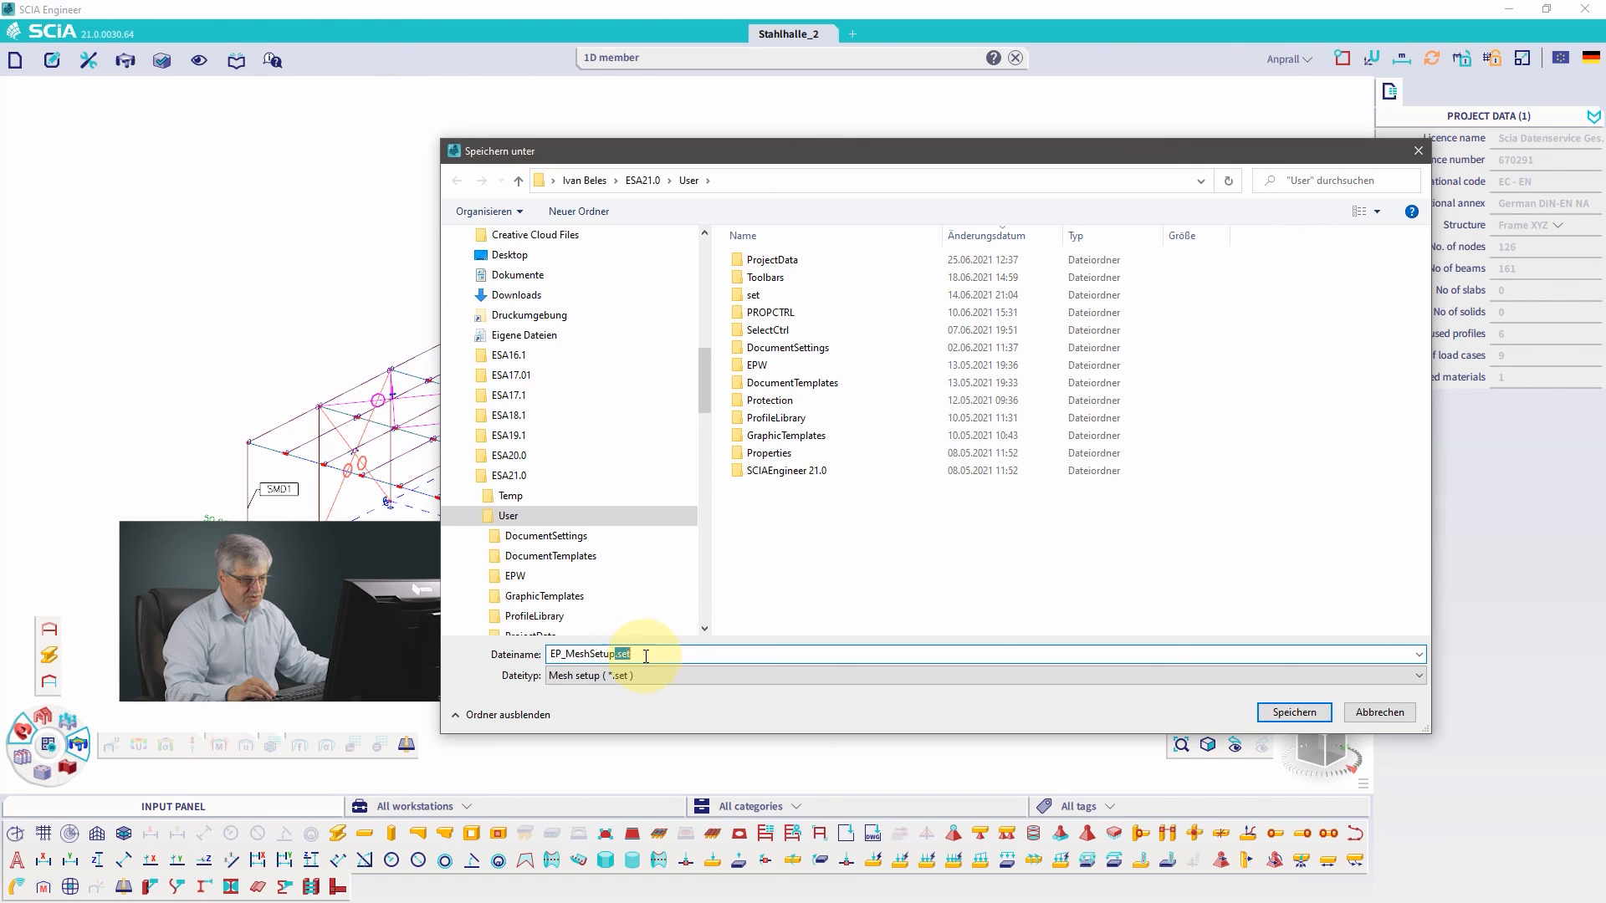
left_click(1358, 716)
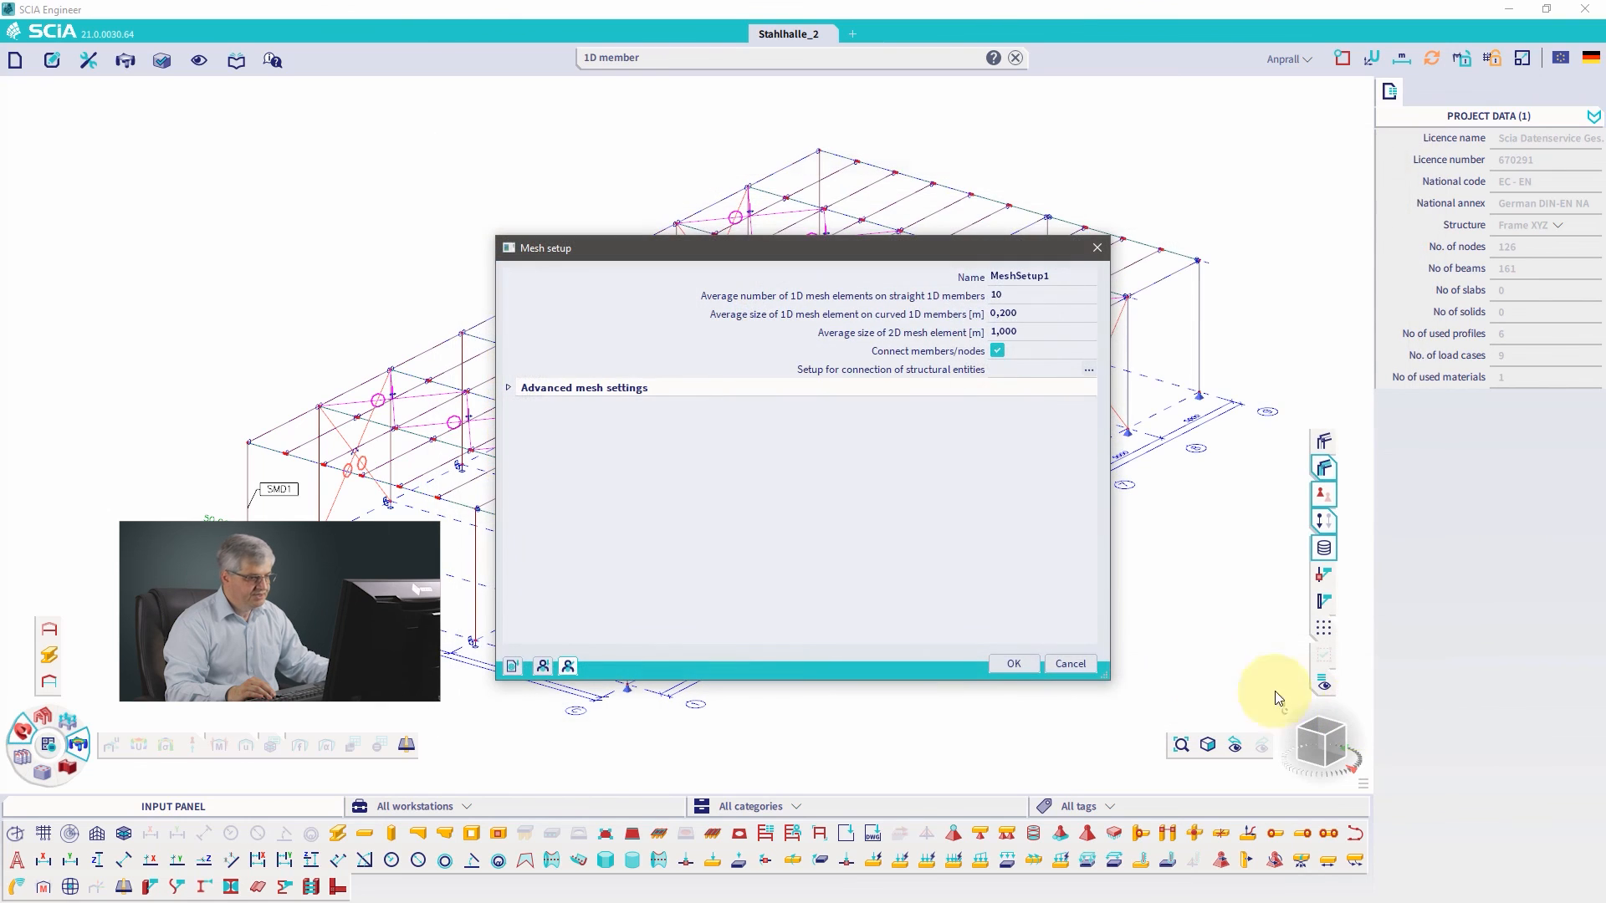
left_click(1070, 664)
Step: Open the view settings for all entities, view the stored view flag settings files available for loading, and close without changes
left_click(1323, 685)
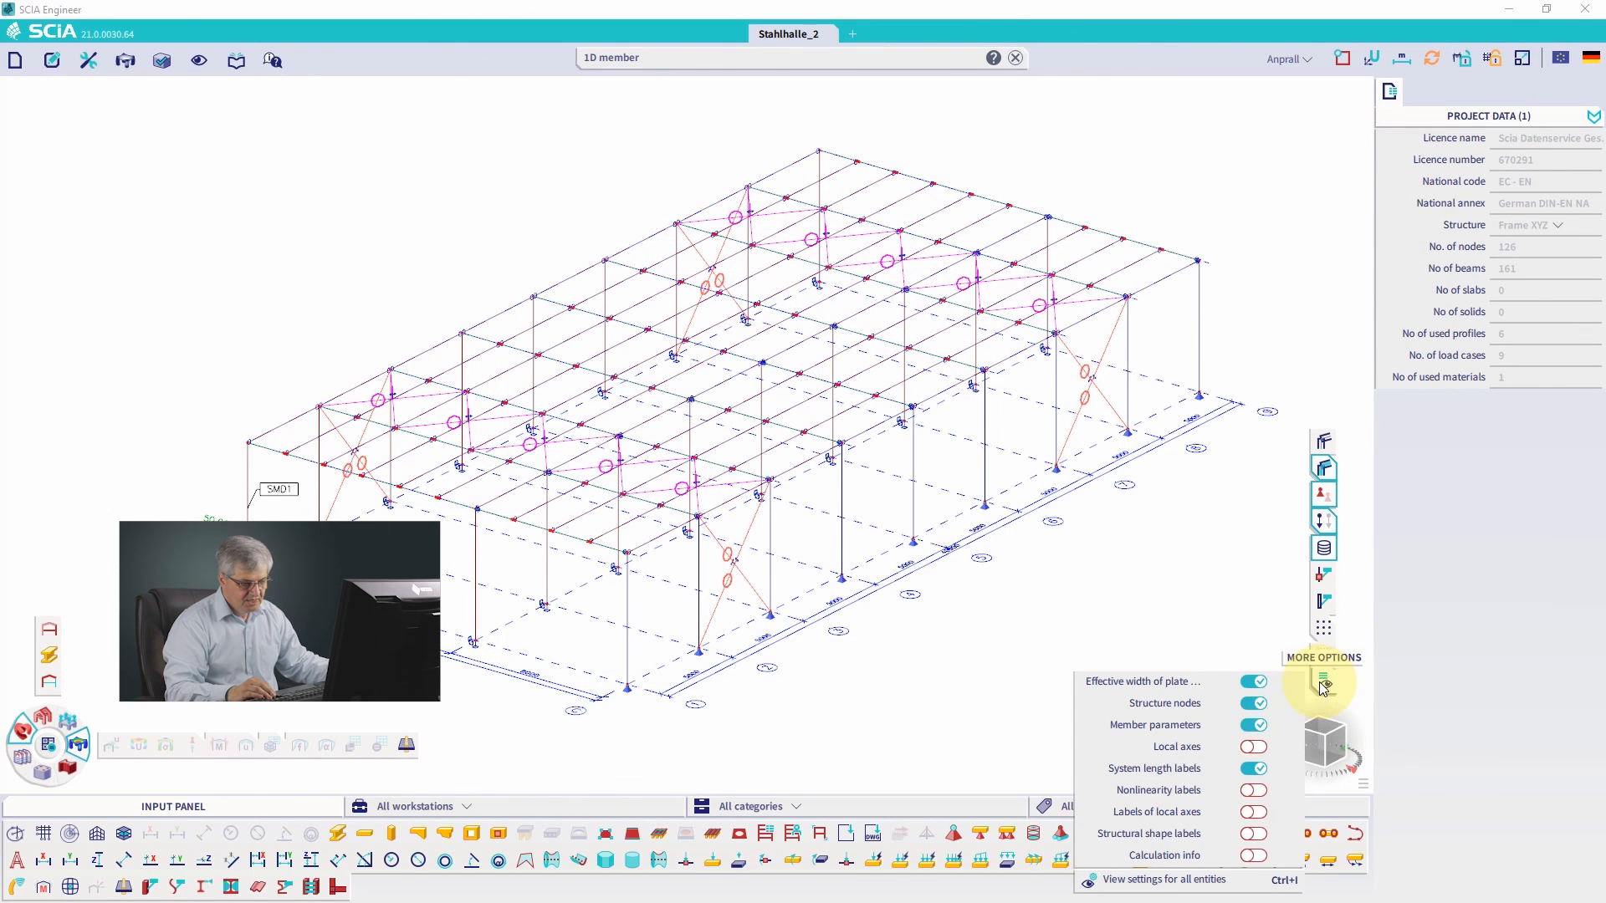
left_click(1168, 881)
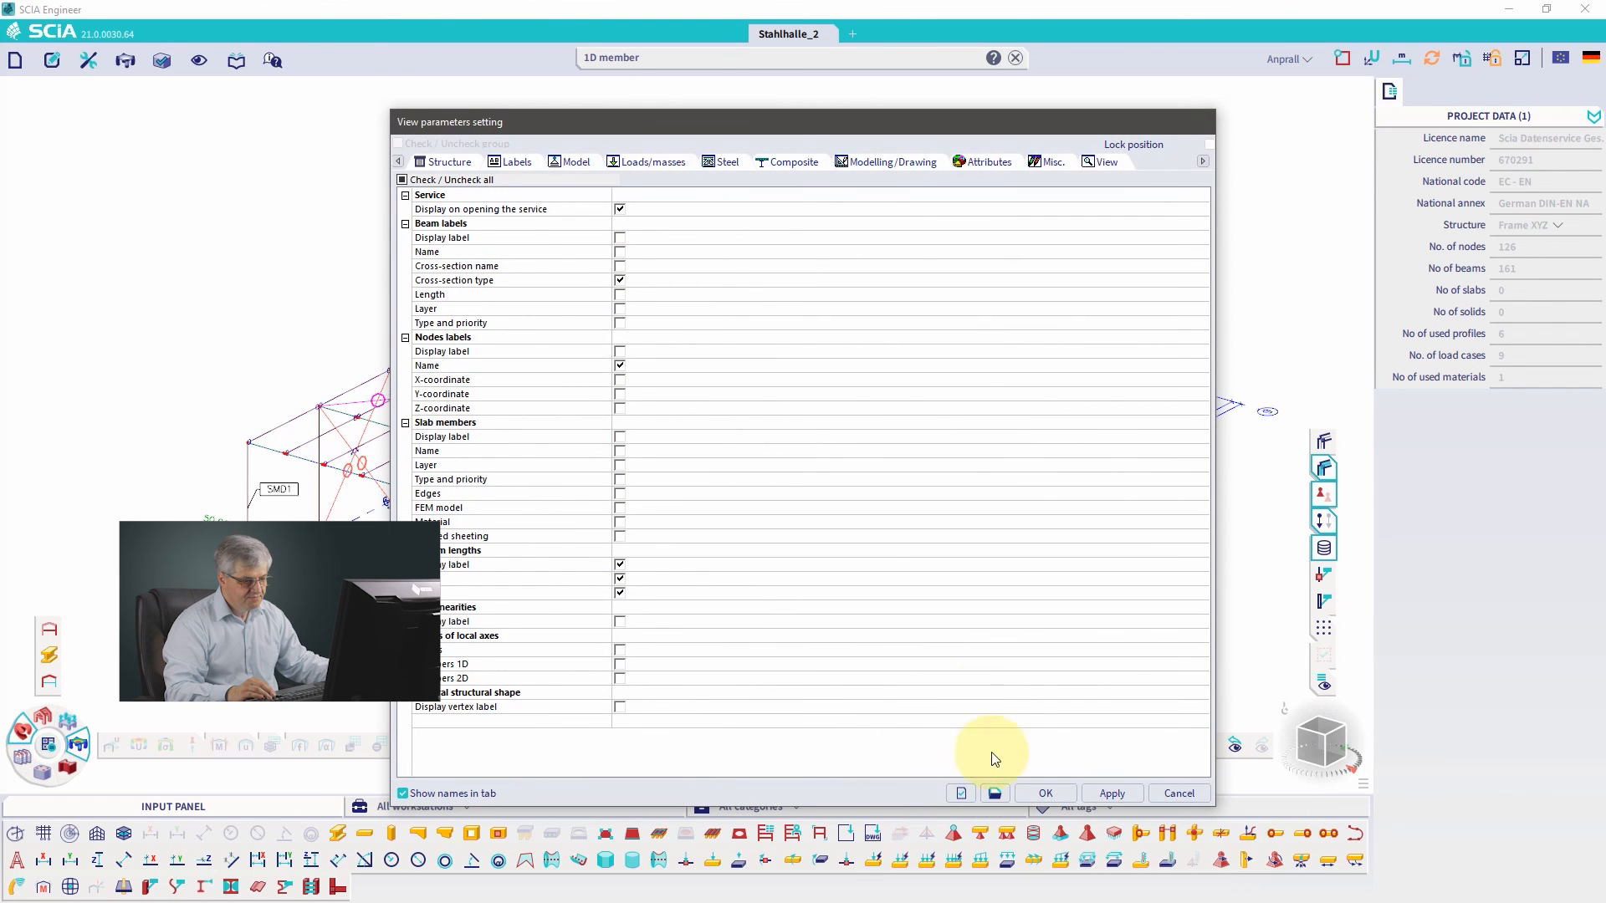
left_click(995, 793)
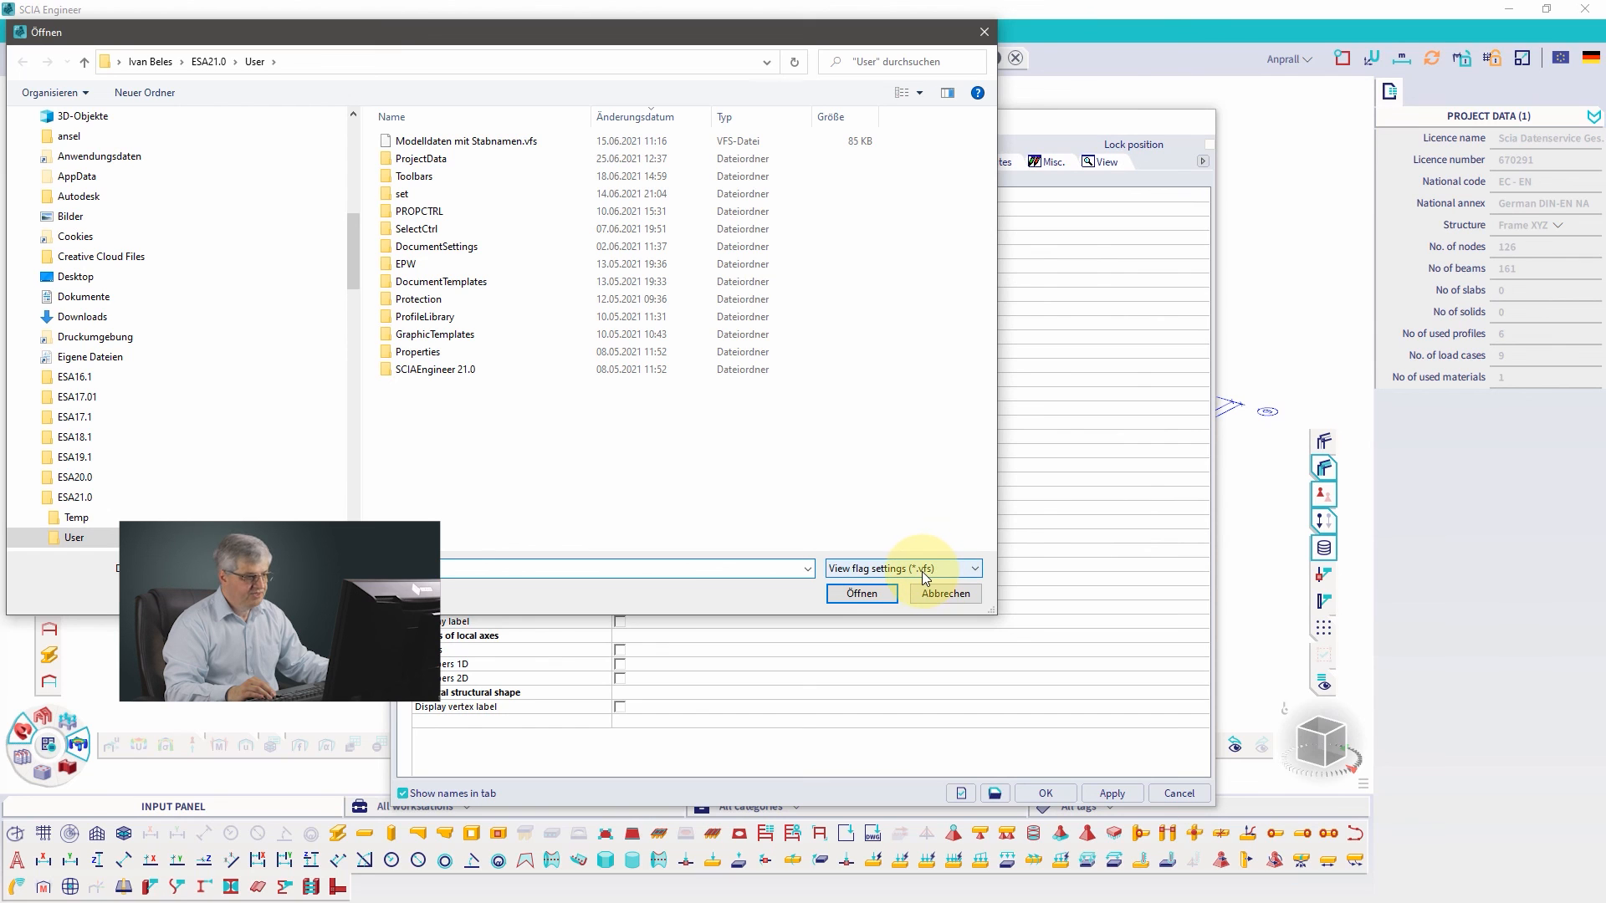
left_click(932, 595)
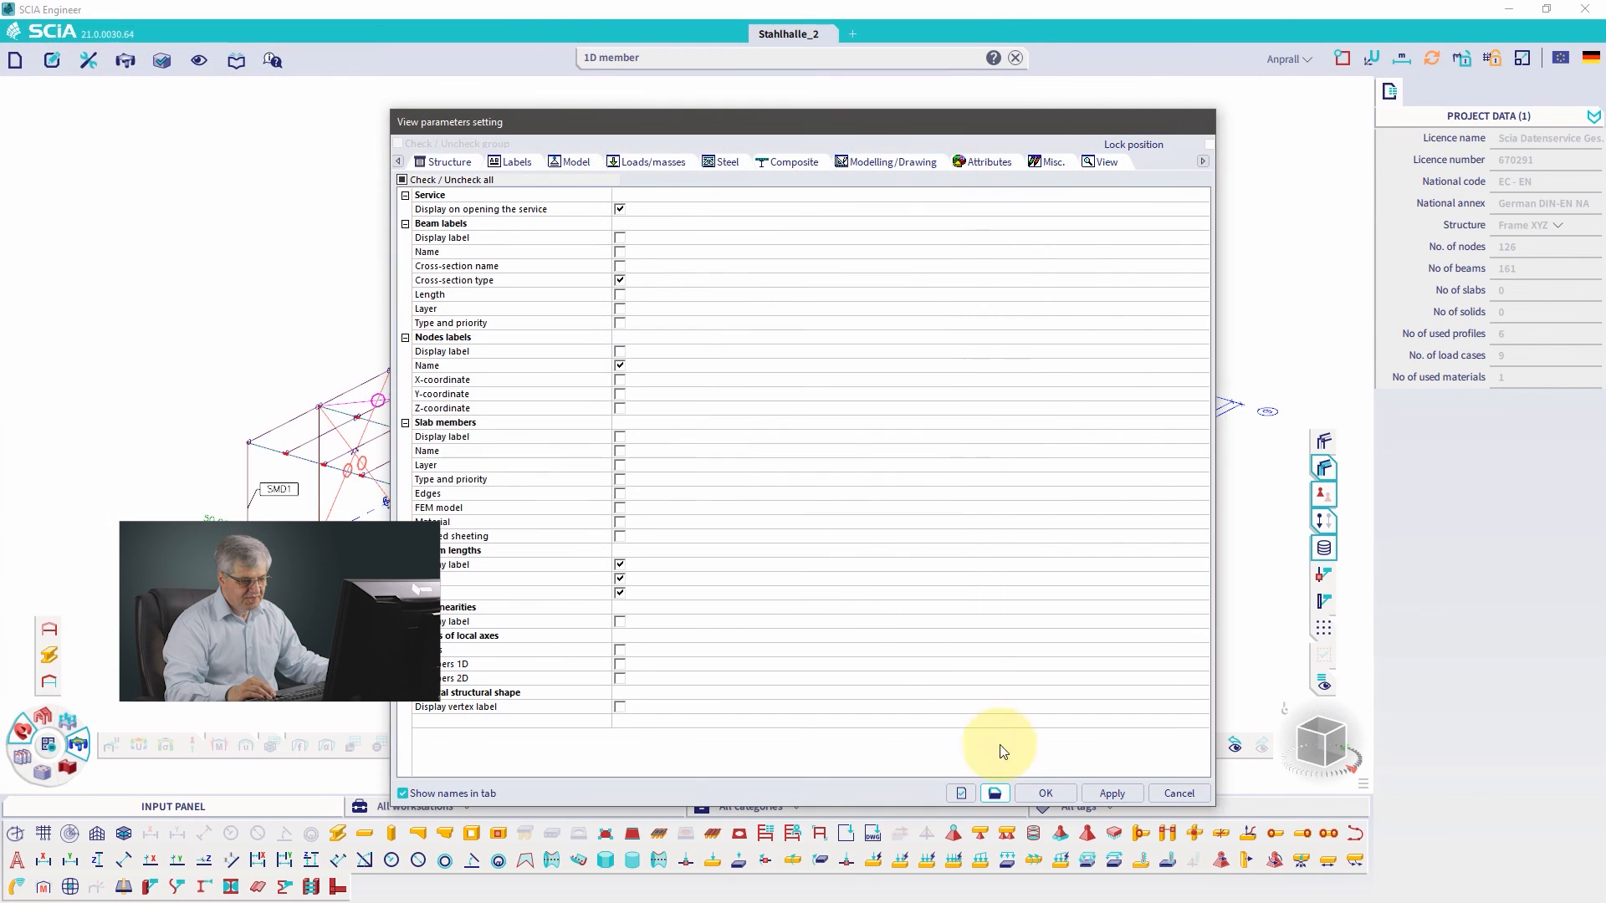
left_click(1178, 793)
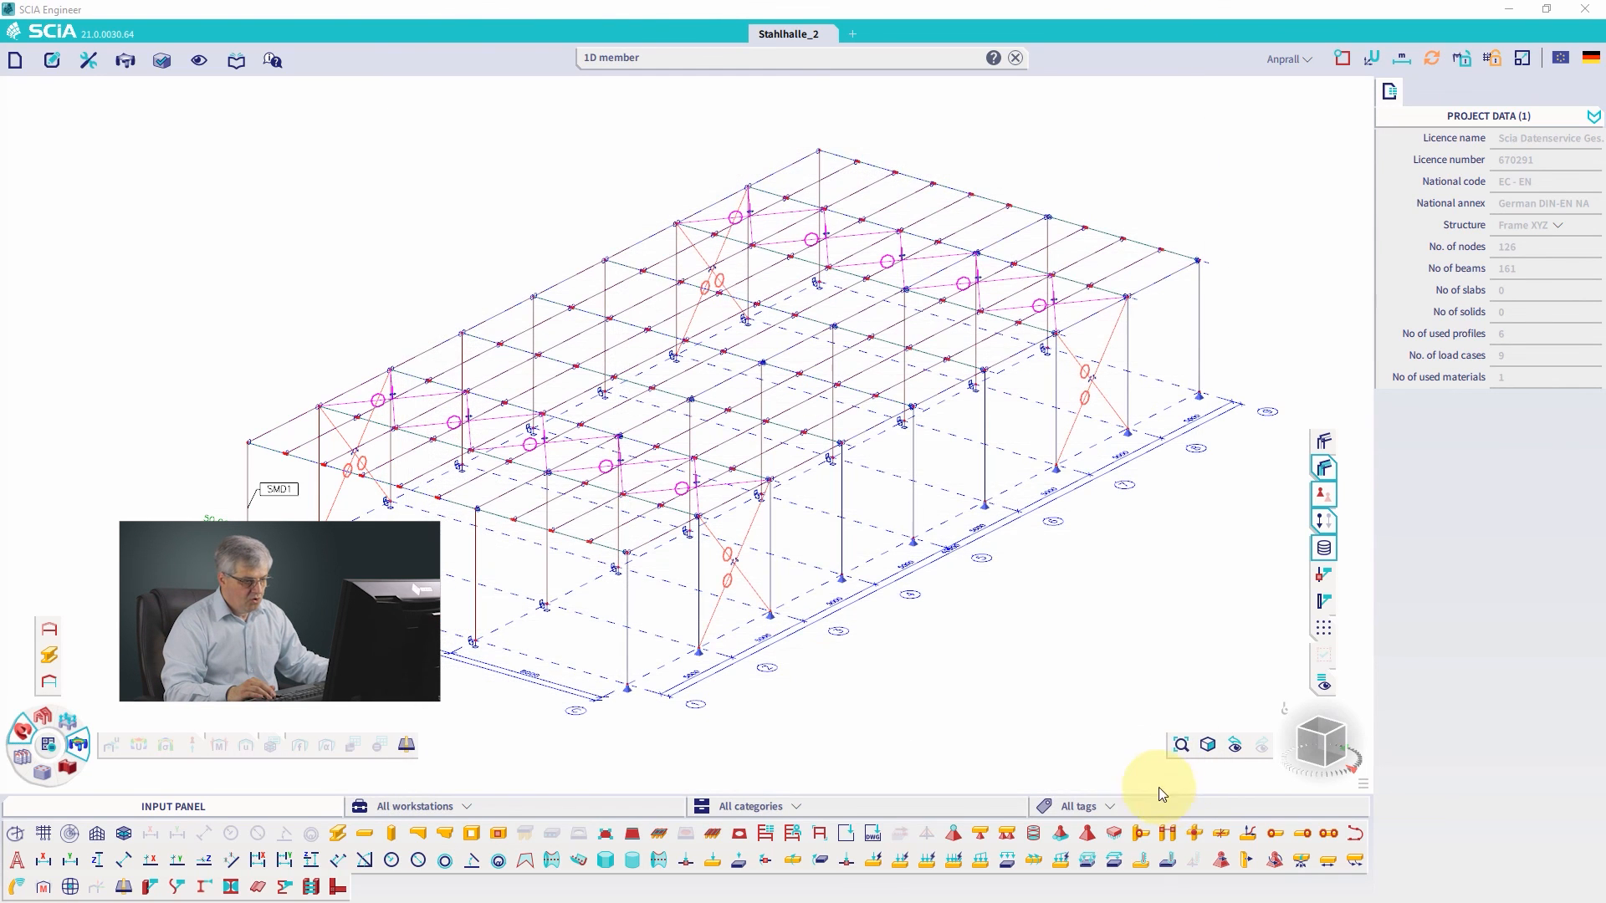
mouse_move(780, 580)
middle_mouse_down()
mouse_move(778, 594)
mouse_move(776, 573)
middle_mouse_up()
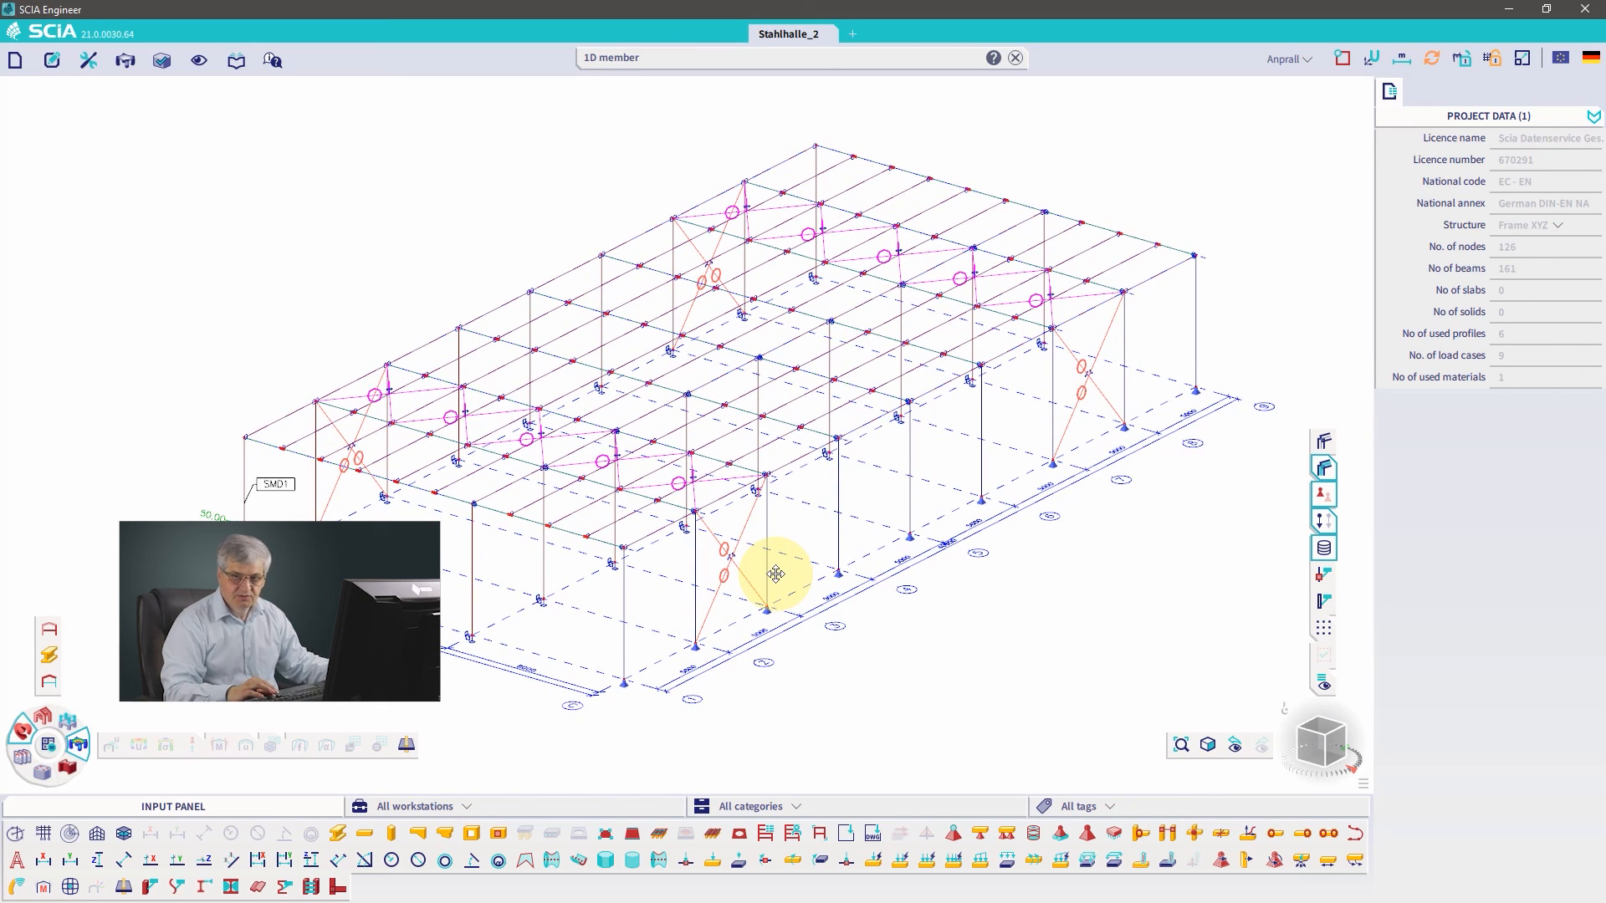